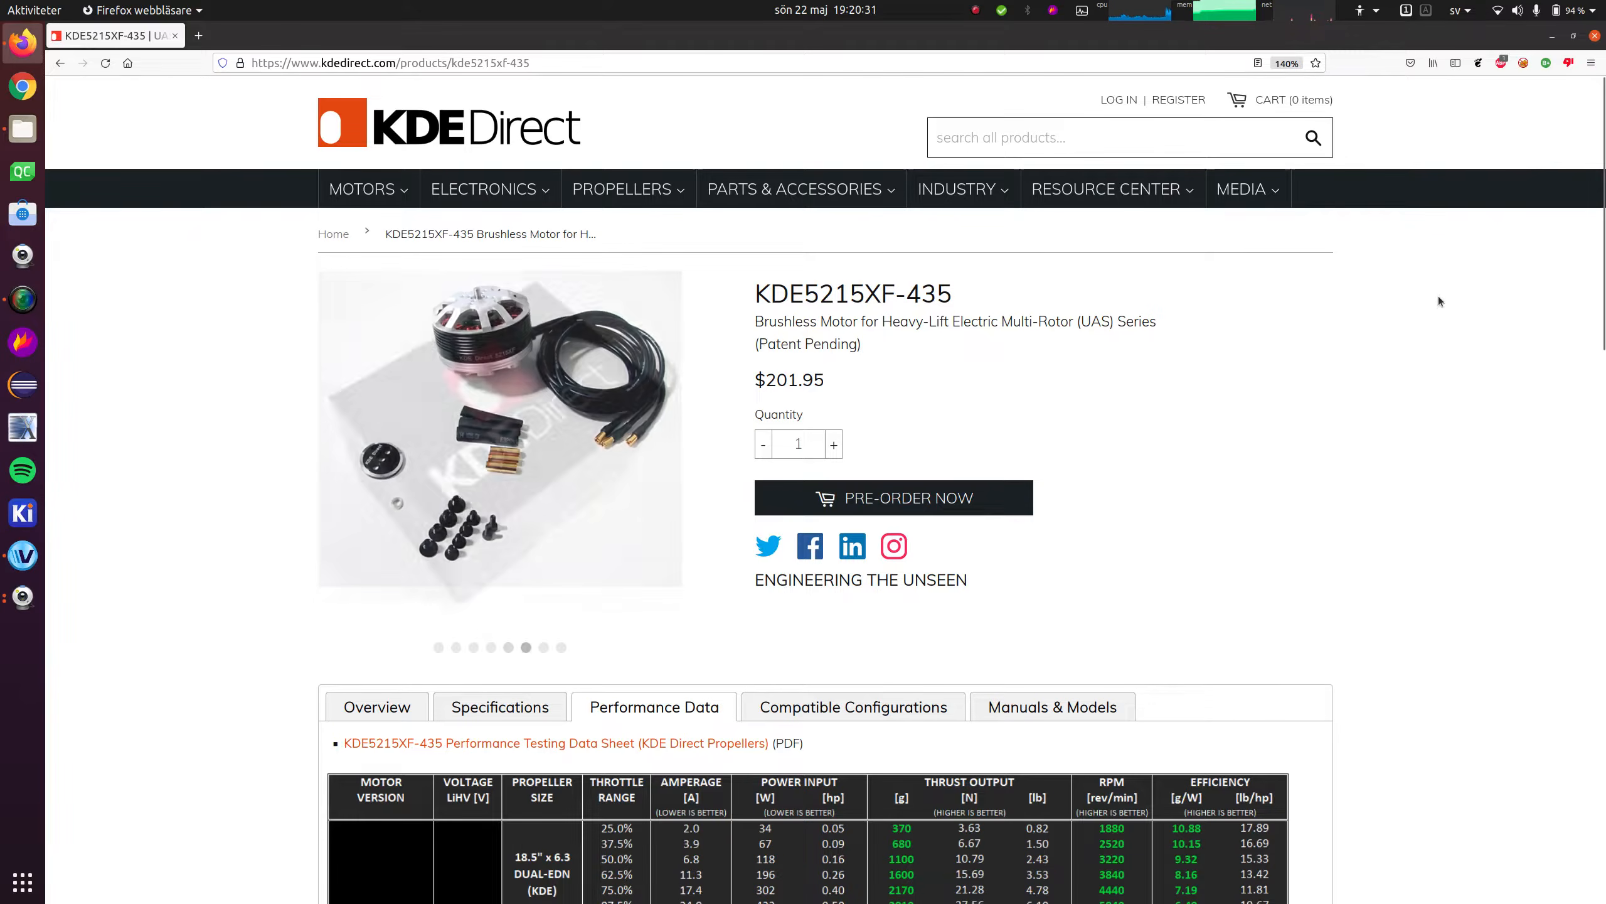
Examine the KDE5215XF-435 motor's performance data and its full specifications on the product page
{"action": "scroll", "coordinate": [1440, 298], "scroll_direction": "down", "scroll_amount": 8}
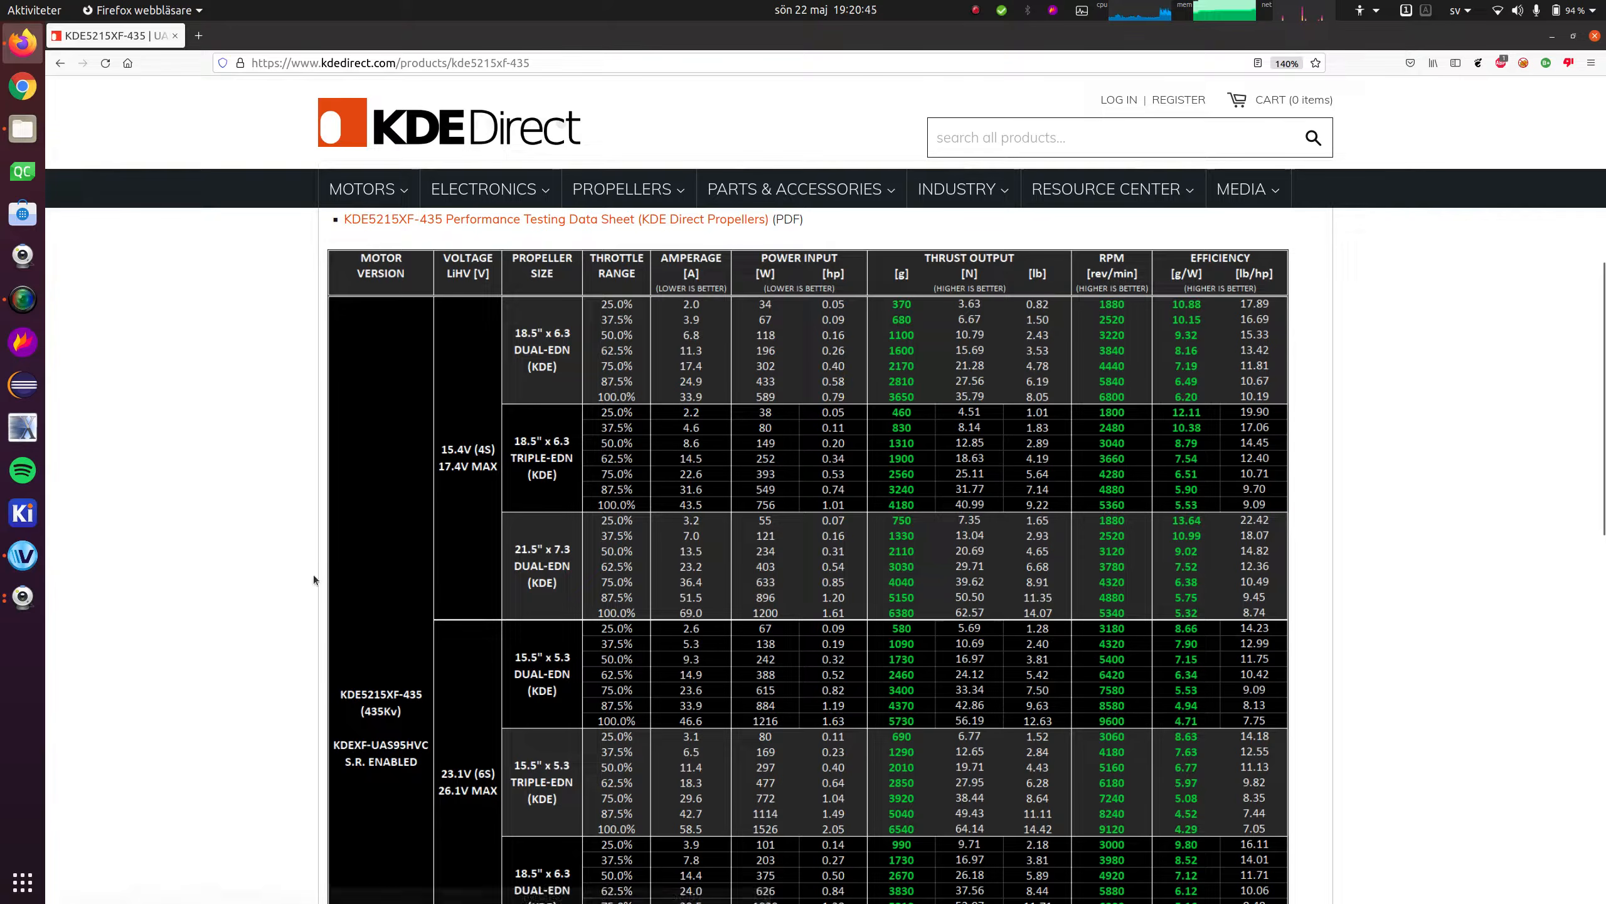
{"action": "scroll", "coordinate": [313, 575], "scroll_direction": "up", "scroll_amount": 2}
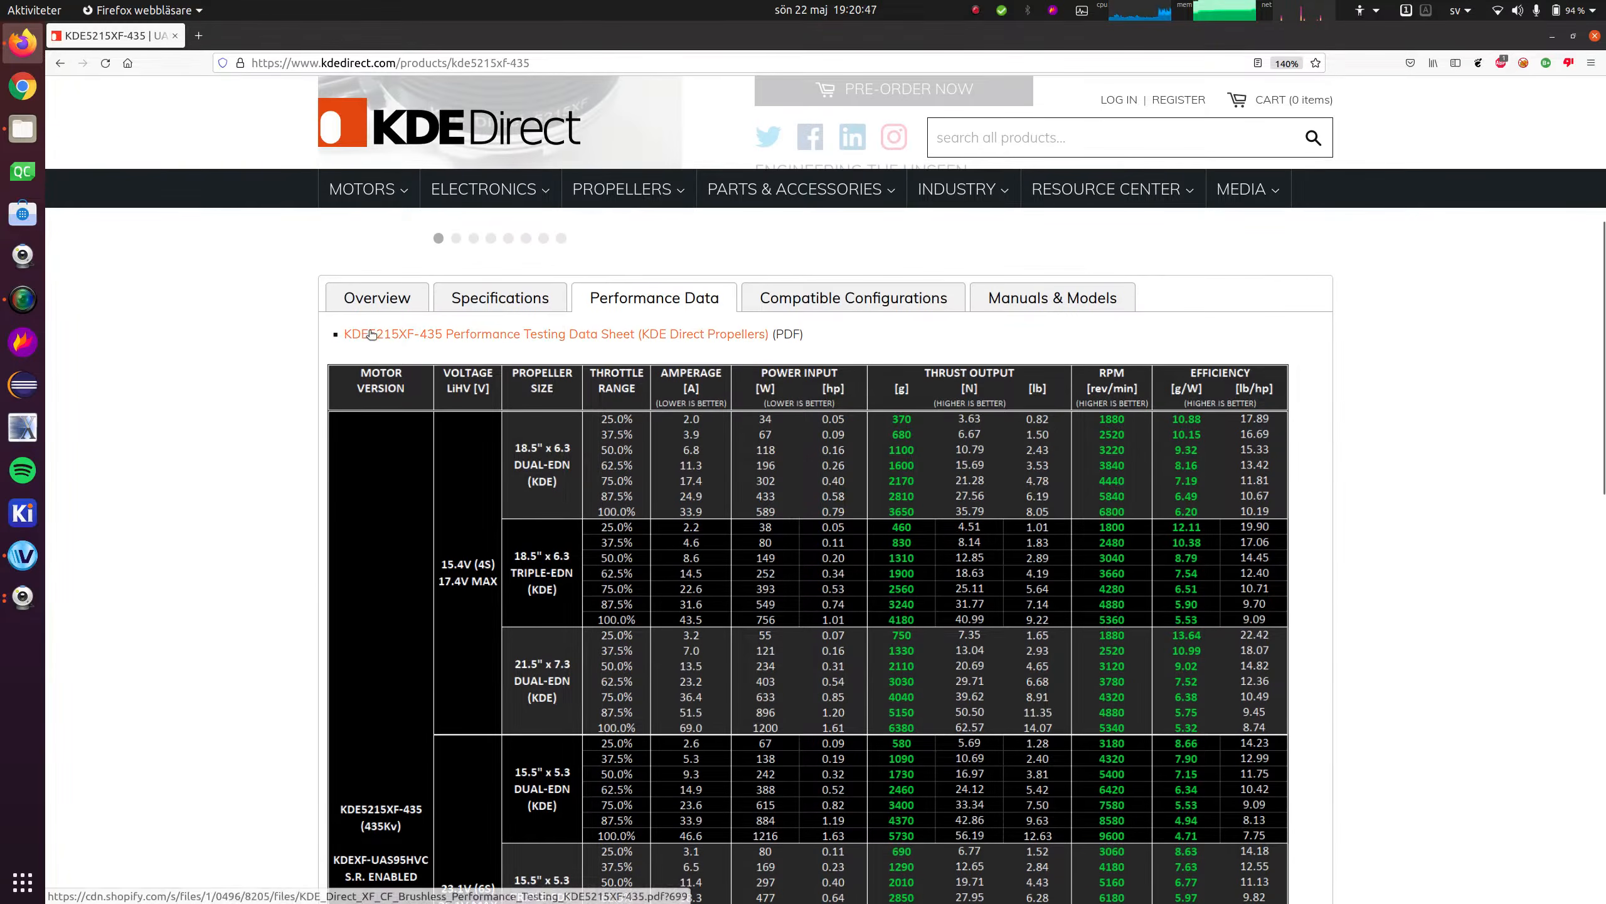
{"action": "left_click", "coordinate": [451, 288]}
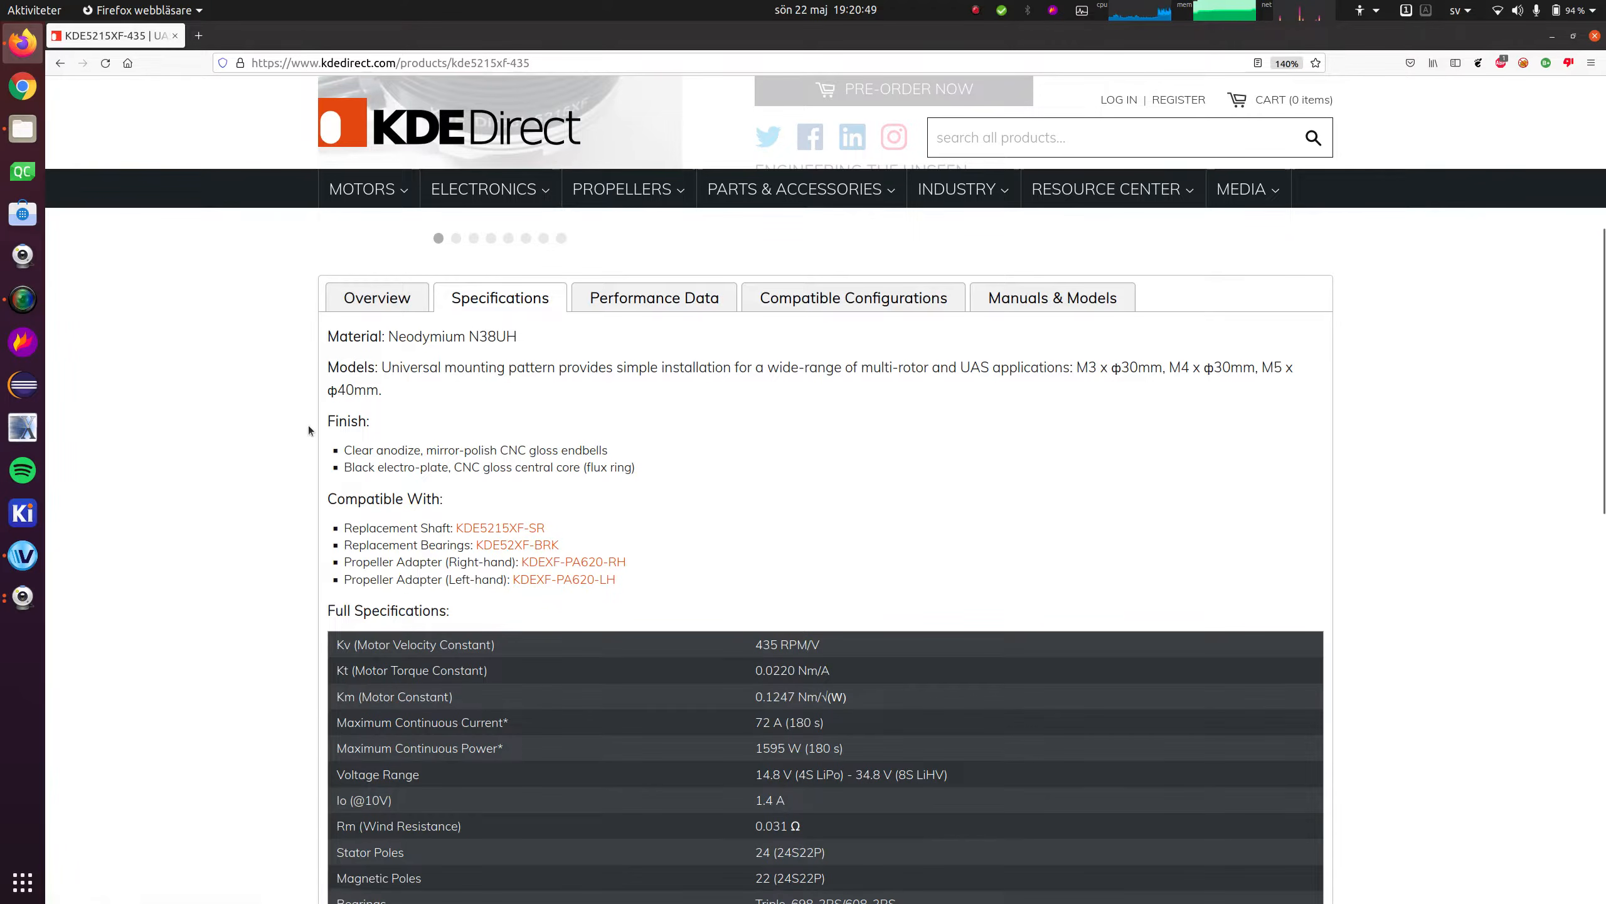
{"action": "scroll", "coordinate": [292, 504], "scroll_direction": "down", "scroll_amount": 5}
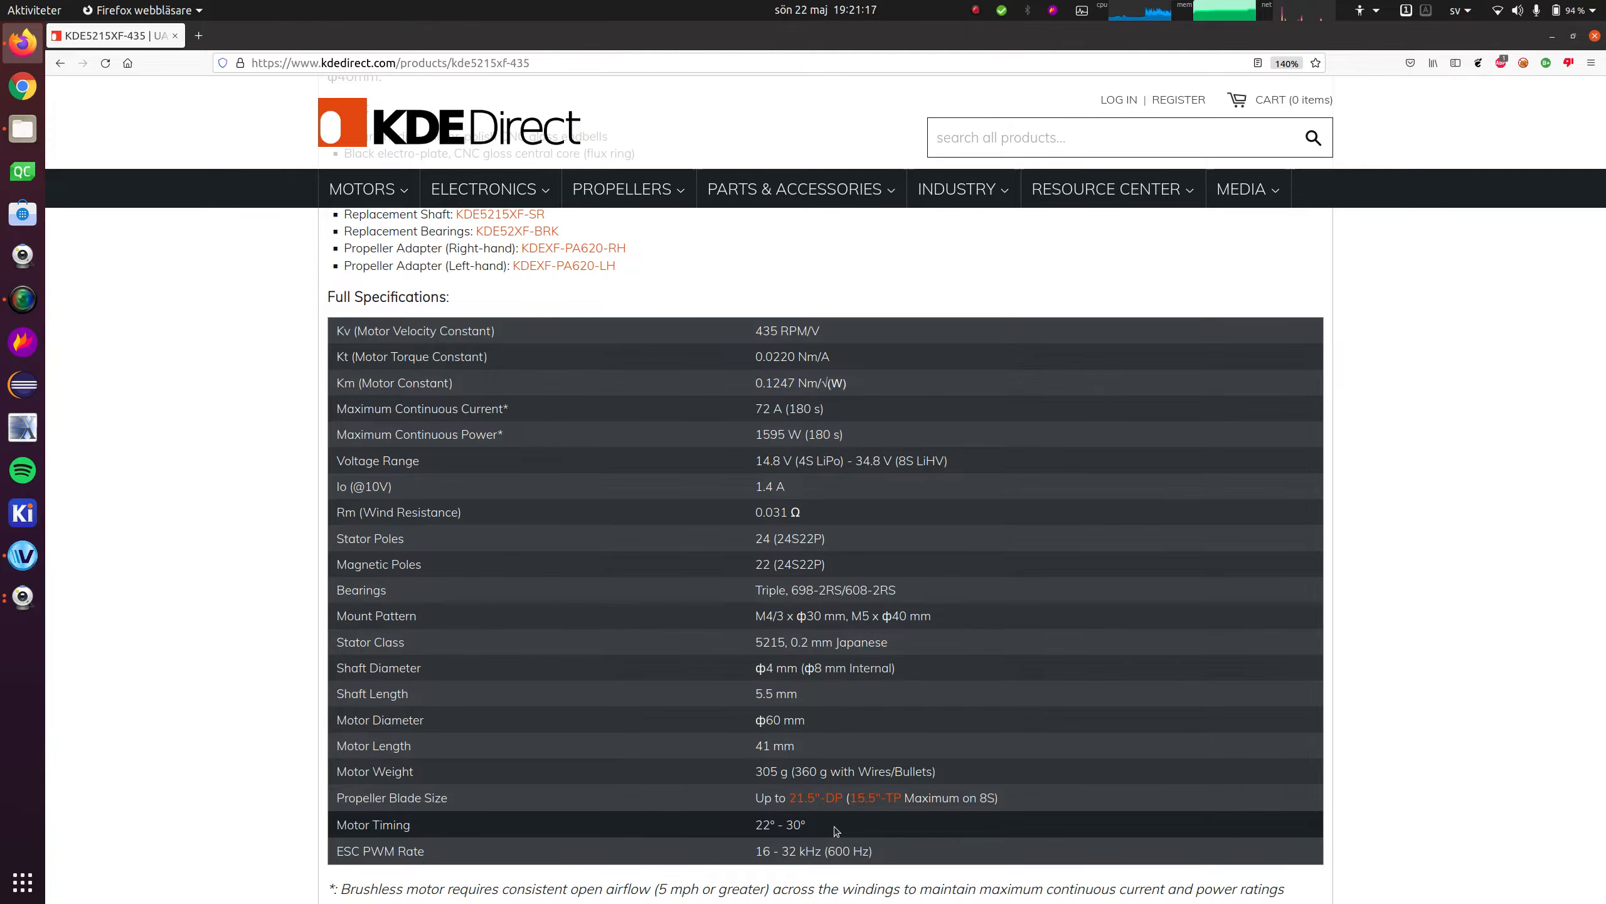
Examine the motor's performance data table, comparing thrust, power and RPM across battery voltages and propeller sizes
{"action": "scroll", "coordinate": [707, 781], "scroll_direction": "up", "scroll_amount": 10}
{"action": "scroll", "coordinate": [707, 780], "scroll_direction": "down", "scroll_amount": 3}
{"action": "left_click", "coordinate": [647, 488]}
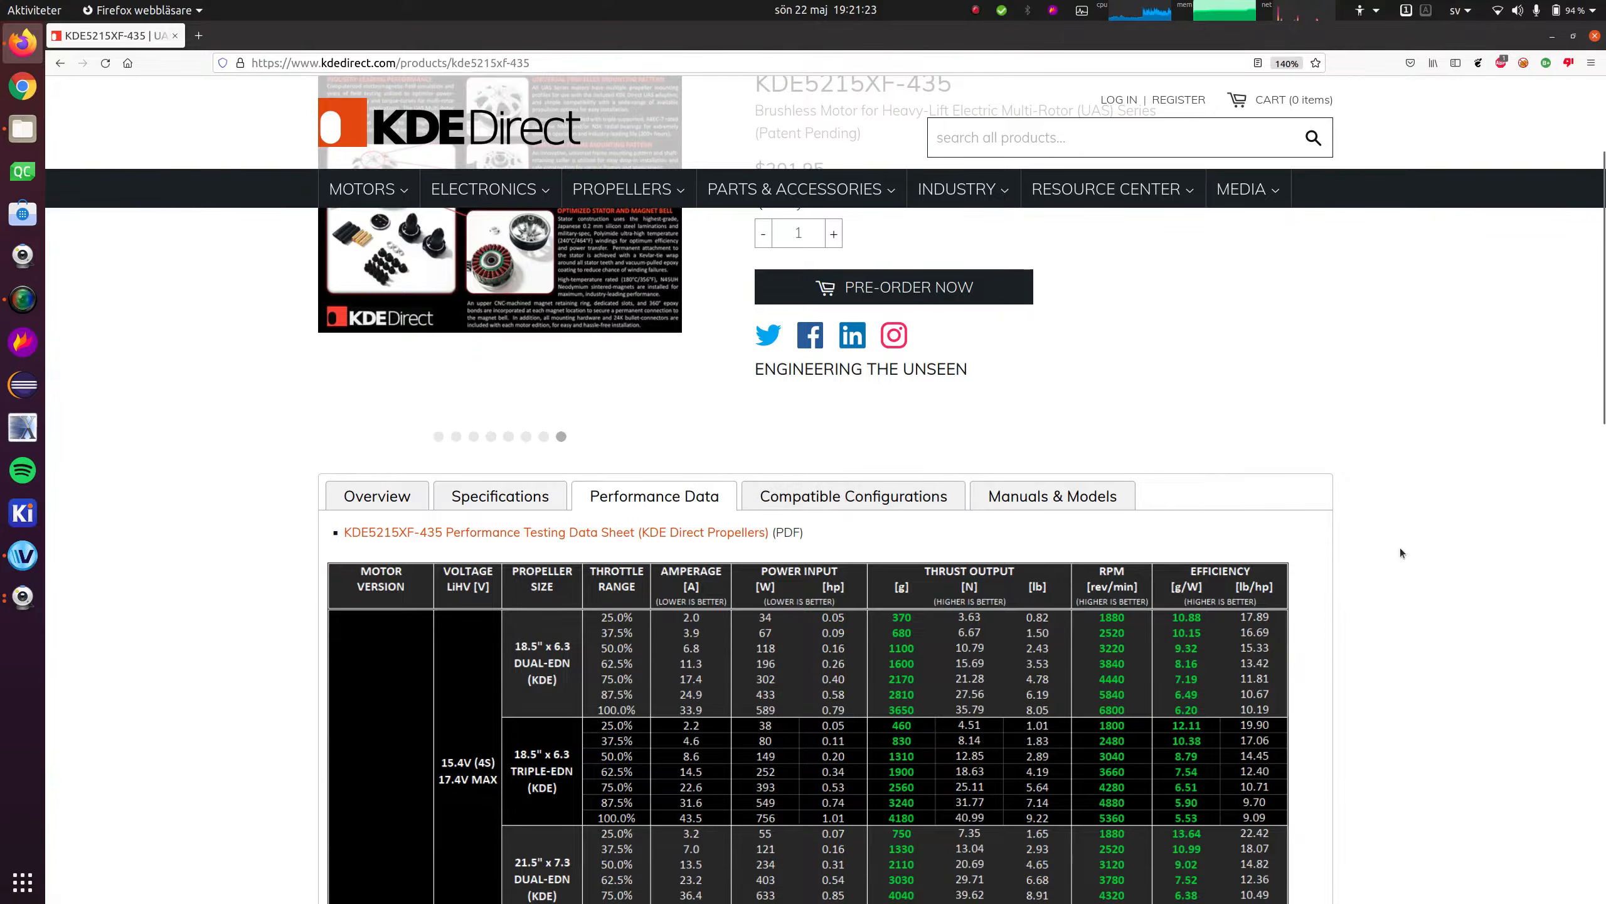
{"action": "scroll", "coordinate": [1401, 550], "scroll_direction": "down", "scroll_amount": 5}
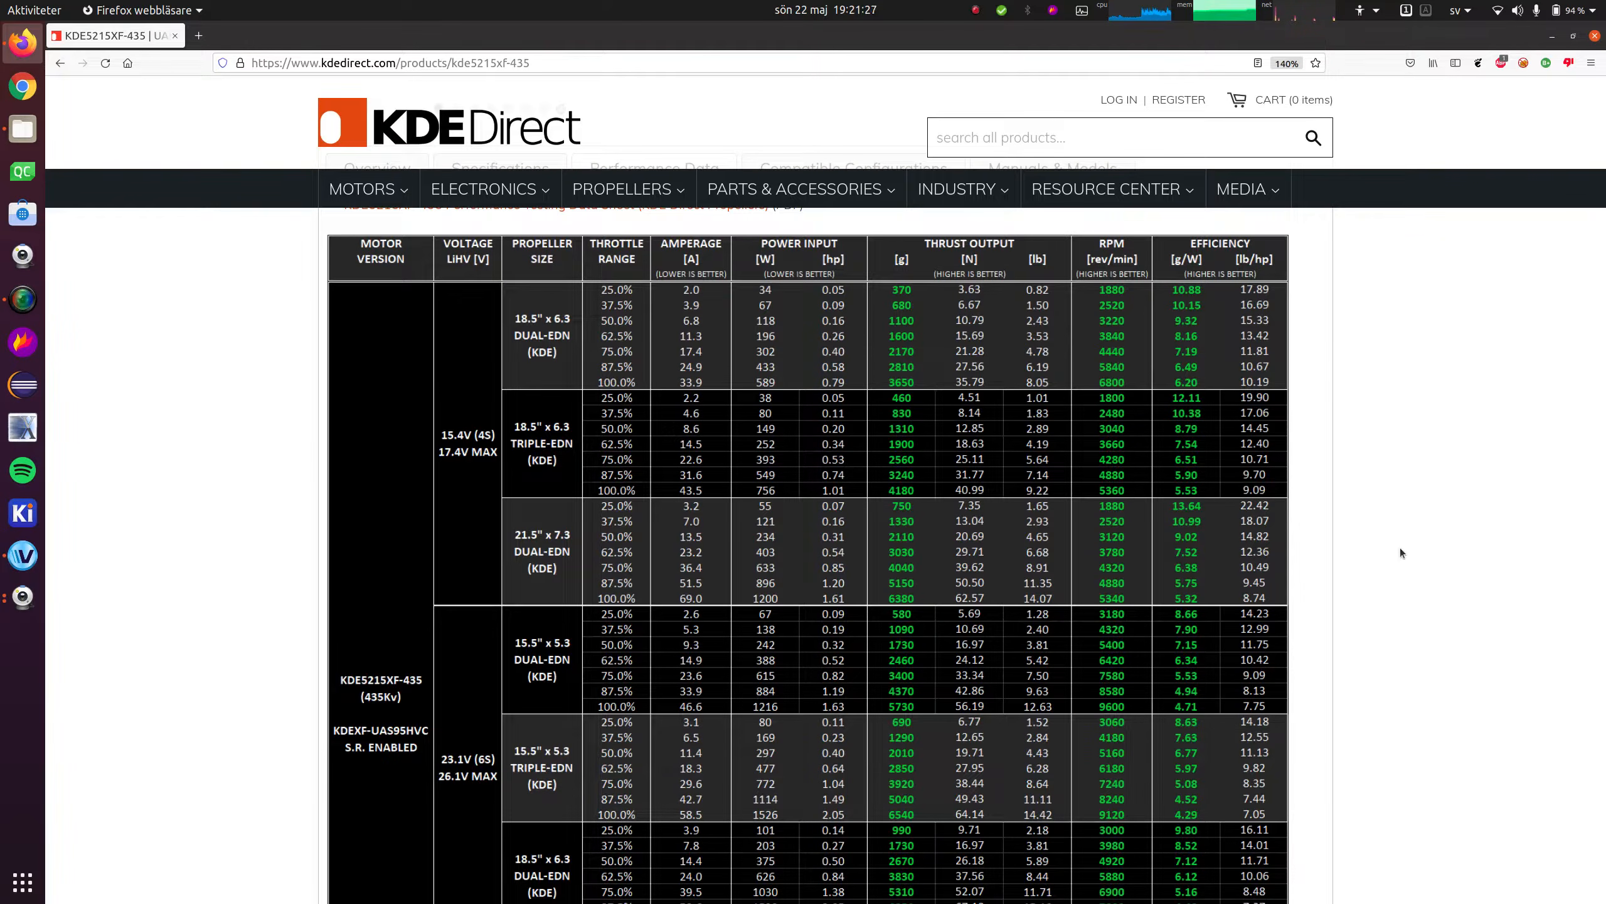
{"action": "scroll", "coordinate": [1400, 549], "scroll_direction": "down", "scroll_amount": 3}
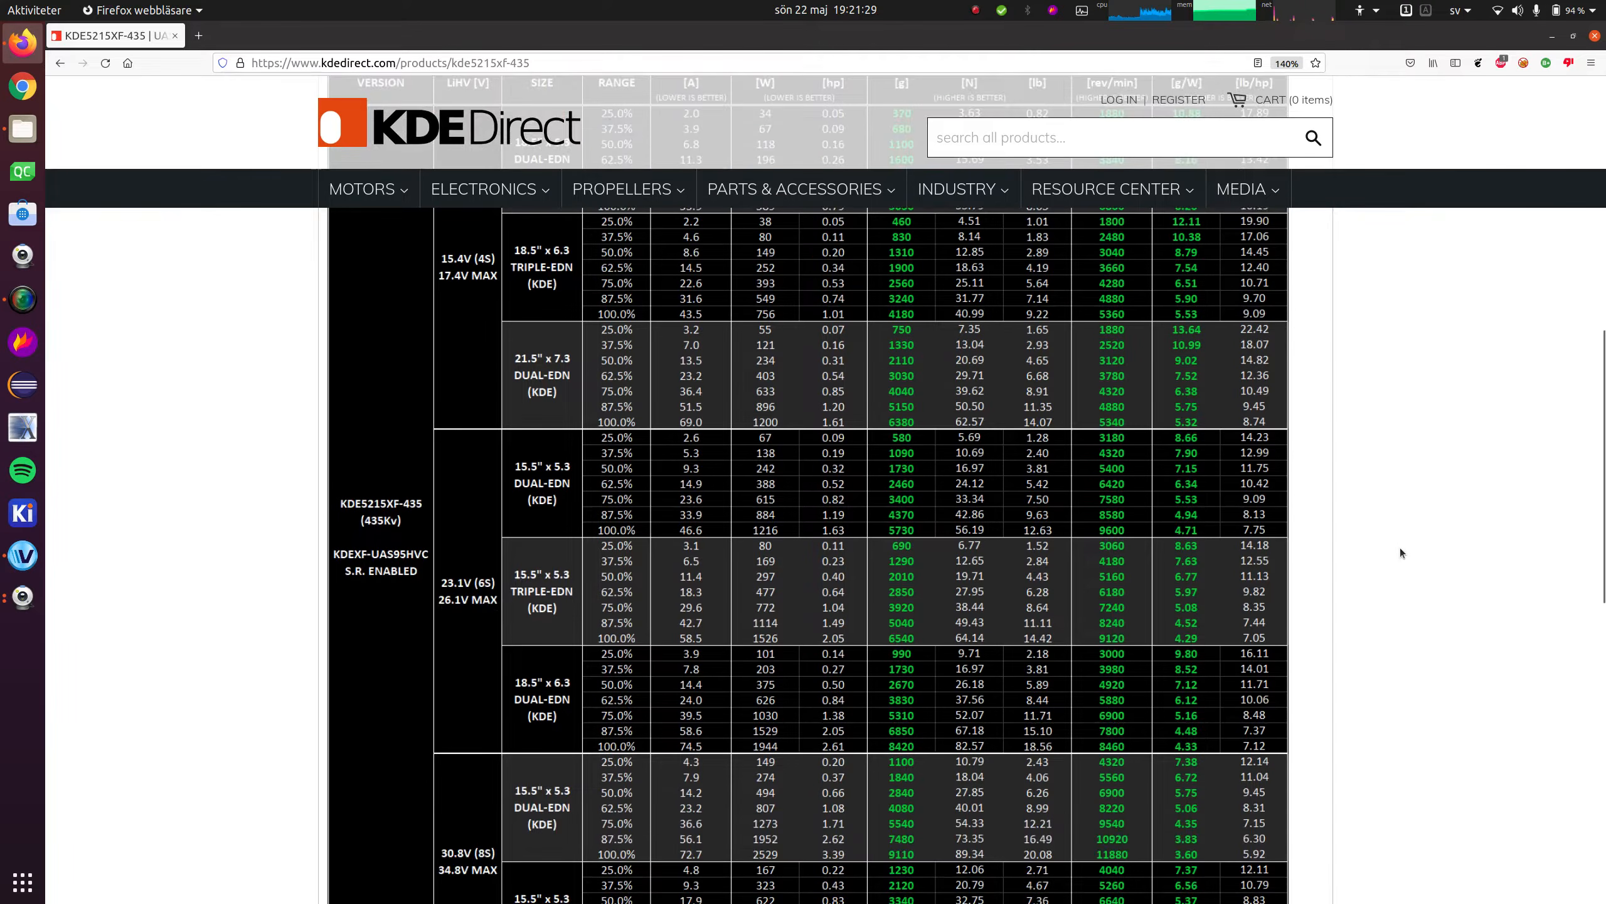
{"action": "scroll", "coordinate": [1400, 550], "scroll_direction": "down", "scroll_amount": 2}
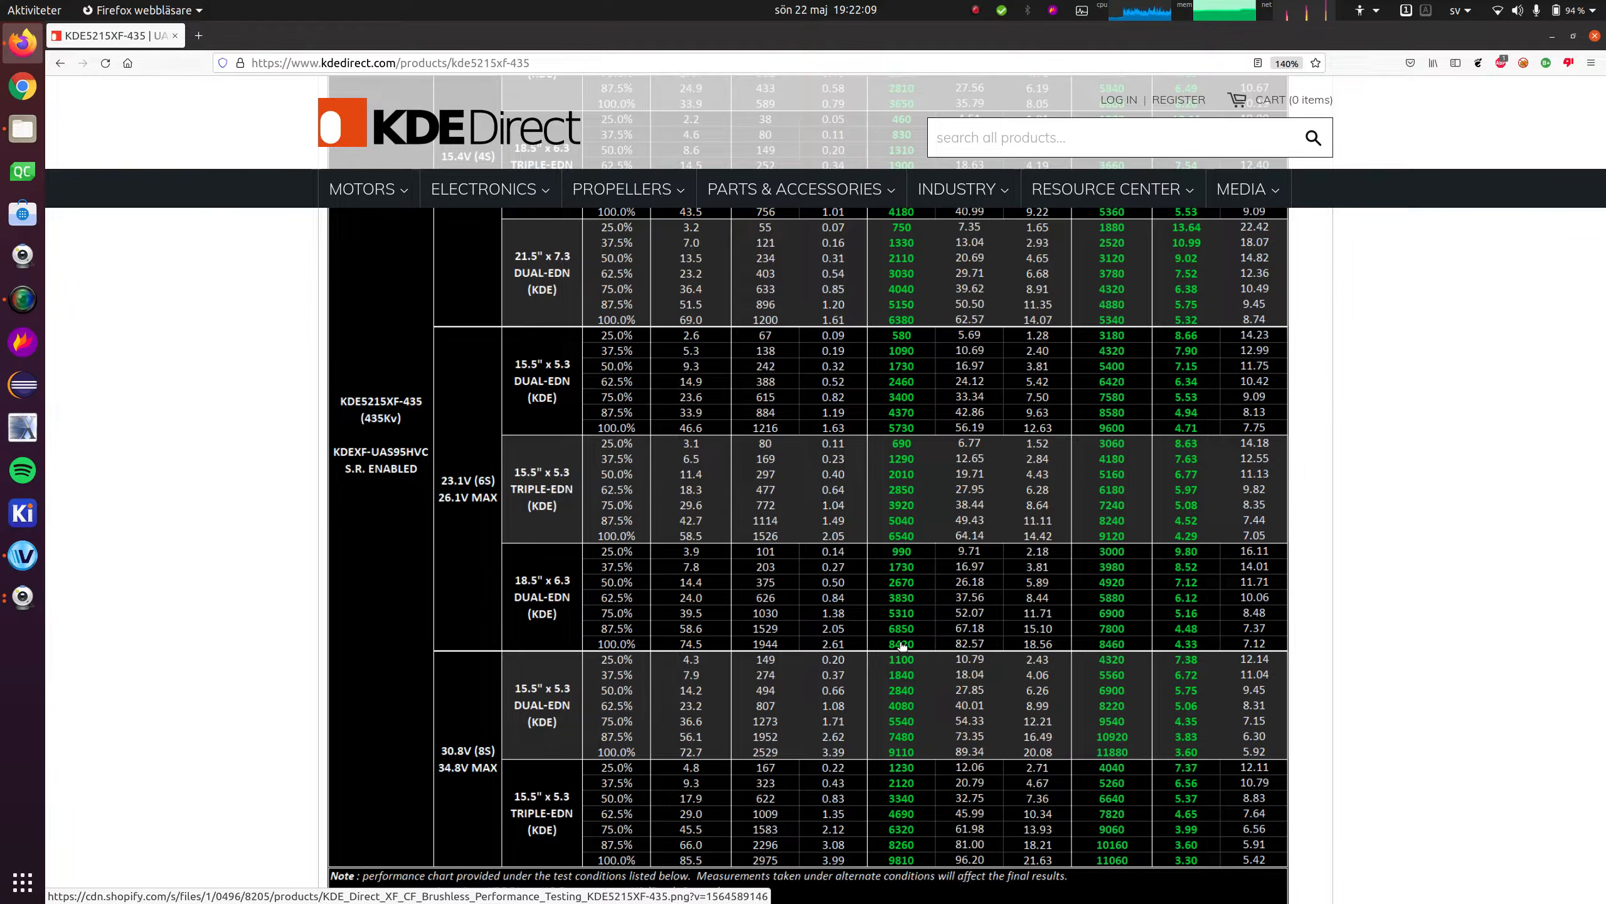
{"action": "scroll", "coordinate": [903, 644], "scroll_direction": "up", "scroll_amount": 1}
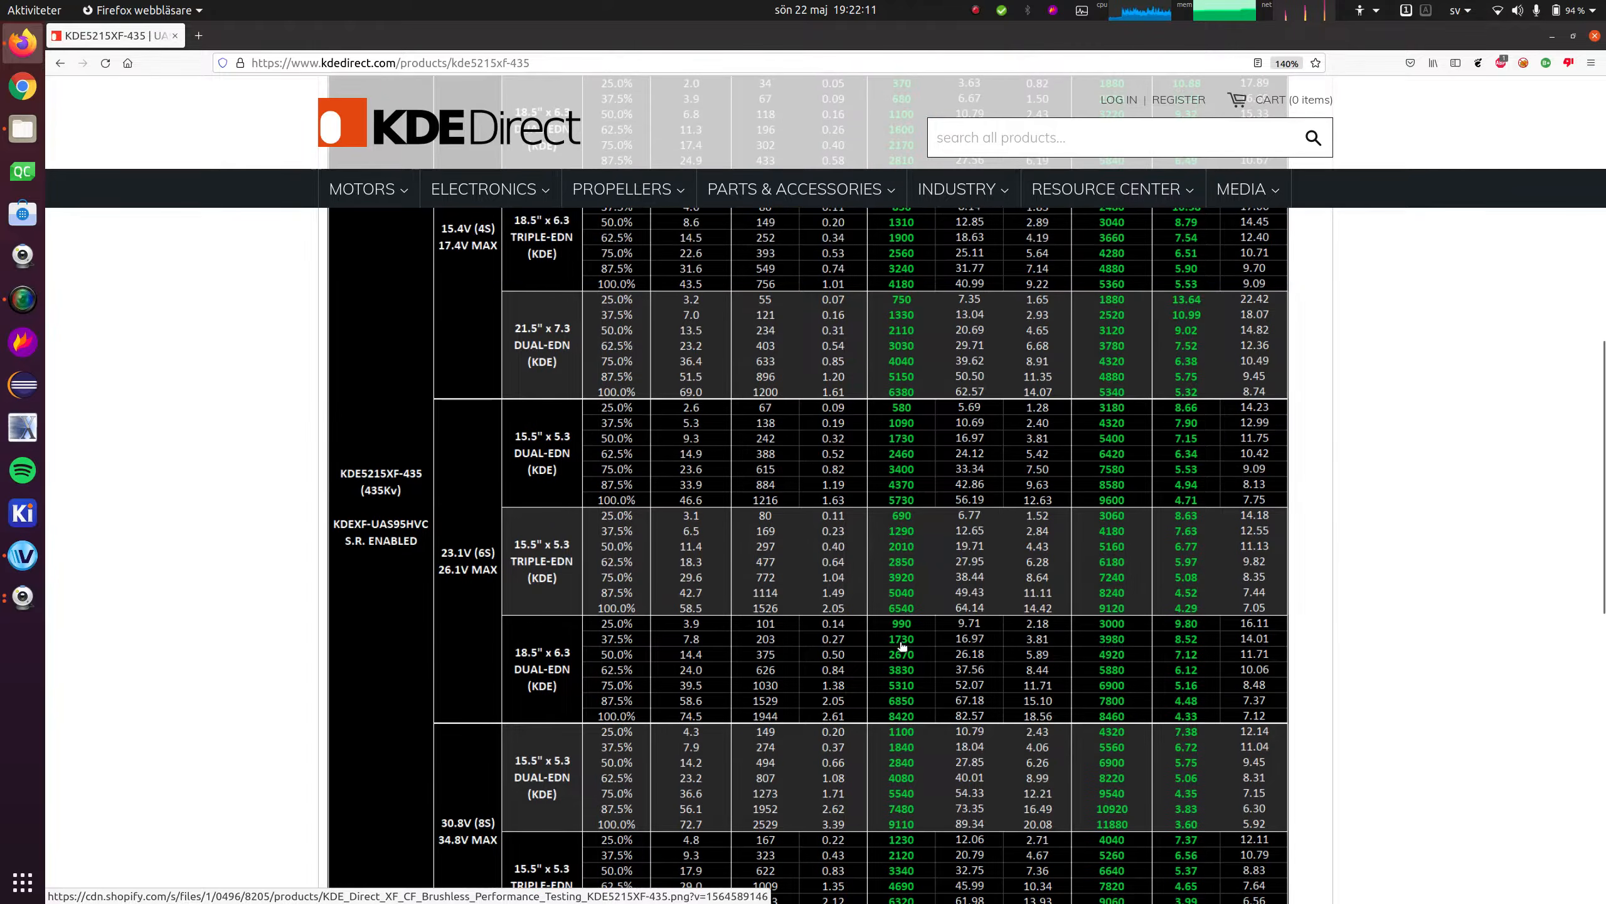
{"action": "scroll", "coordinate": [902, 645], "scroll_direction": "up", "scroll_amount": 3}
{"action": "scroll", "coordinate": [903, 646], "scroll_direction": "down", "scroll_amount": 4}
{"action": "scroll", "coordinate": [903, 646], "scroll_direction": "down", "scroll_amount": 1}
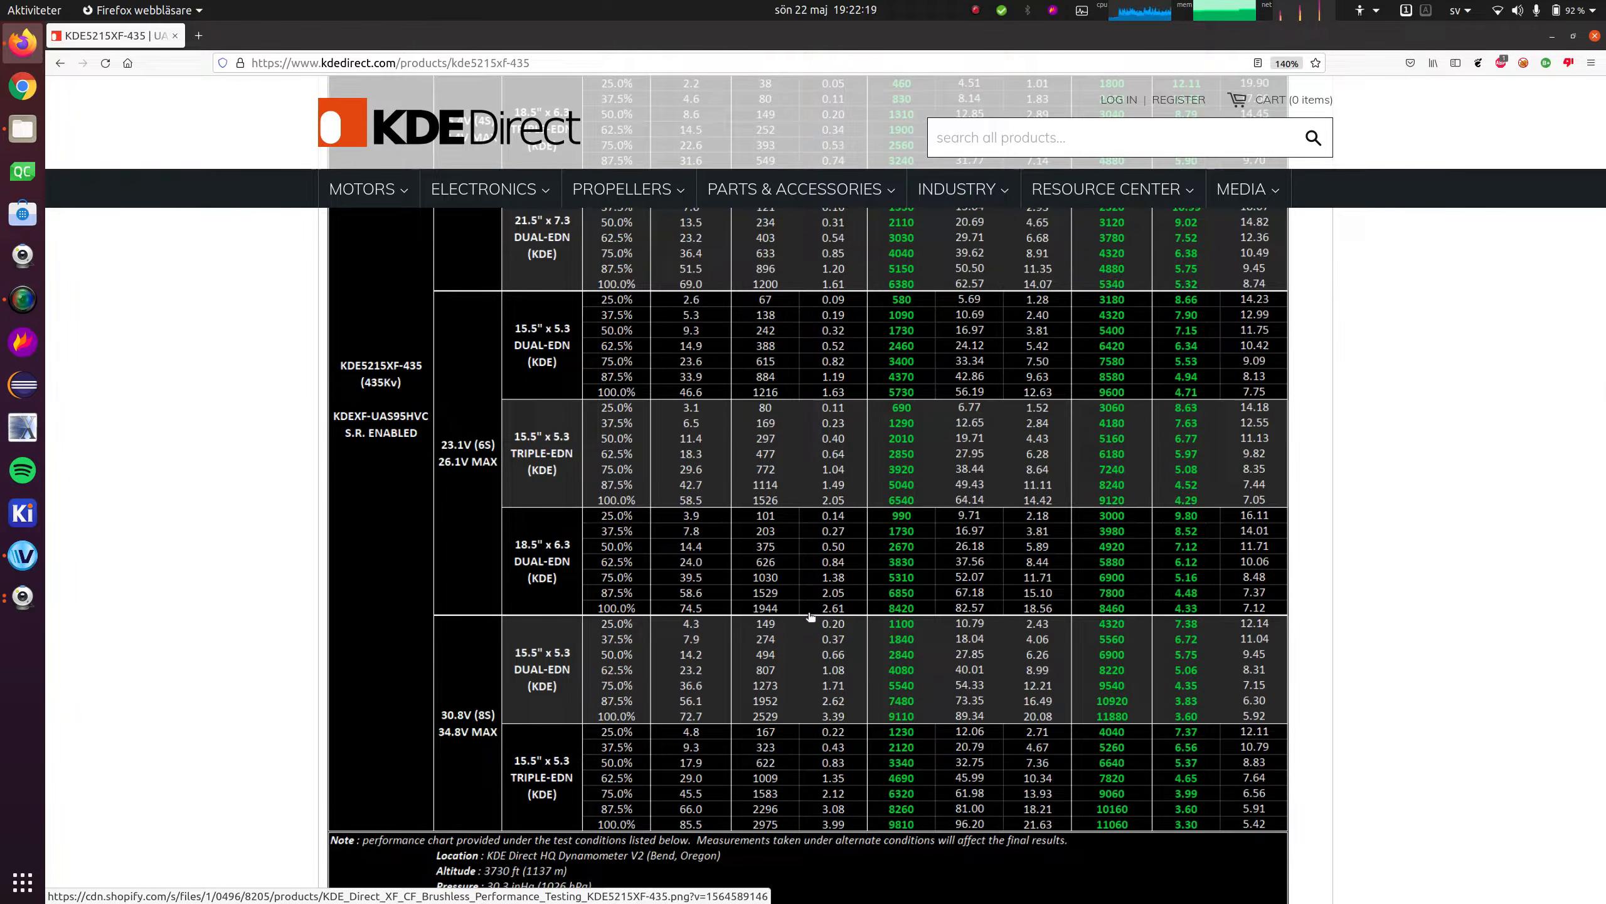
Switch to VESC Tool, check the firmware information, and open the FOC motor settings
{"action": "key", "text": "ctrl+alt+Up"}
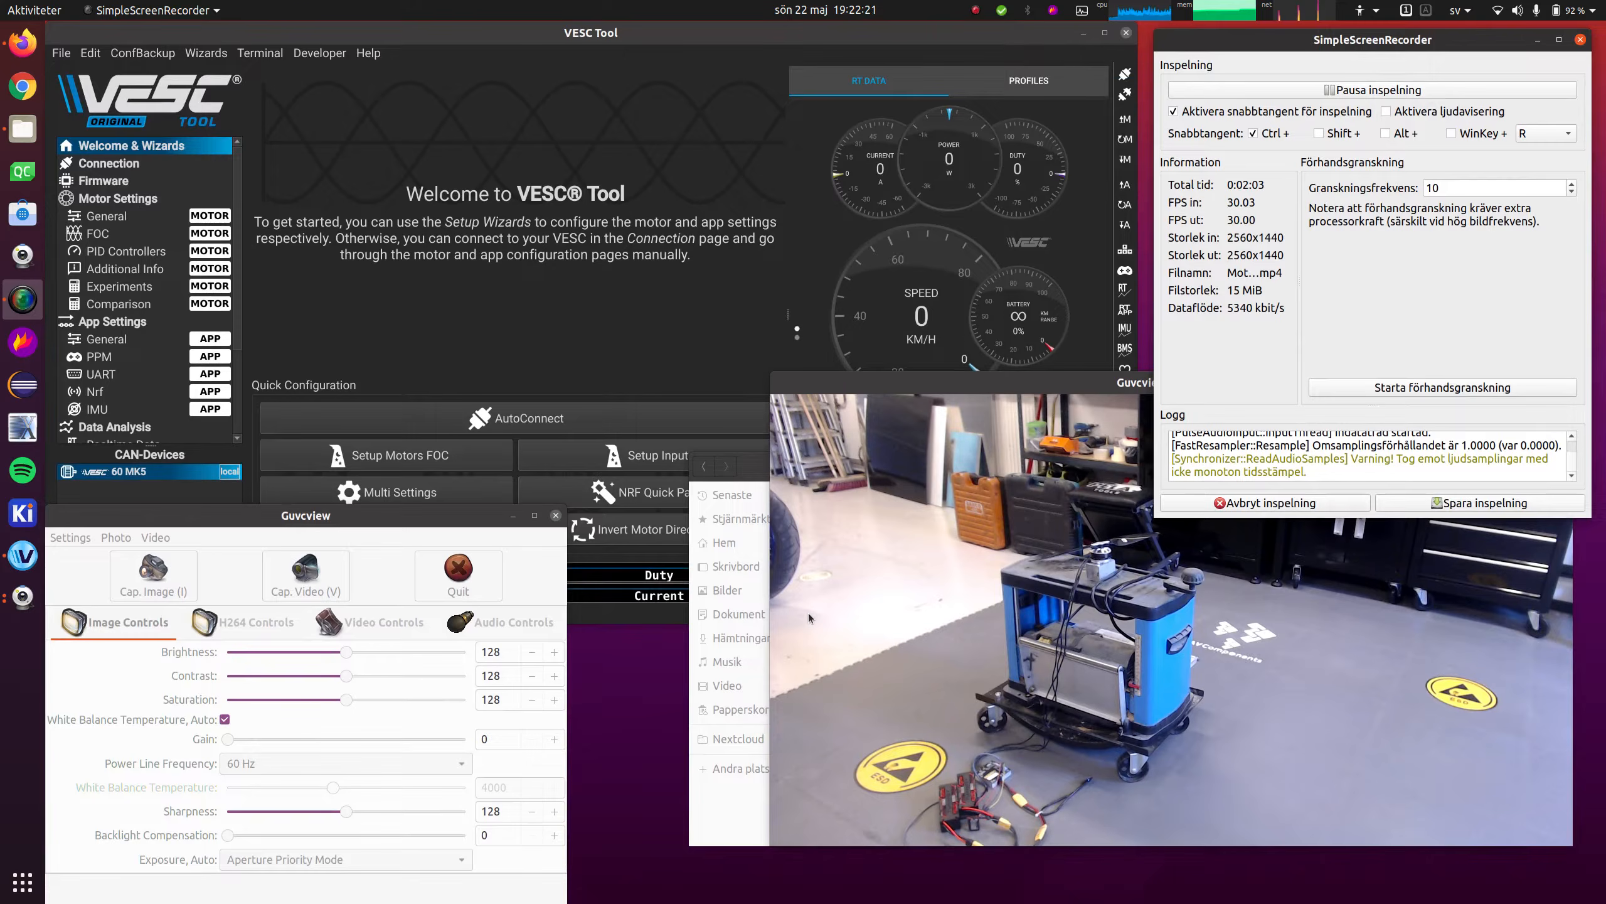
{"action": "left_click", "coordinate": [528, 270]}
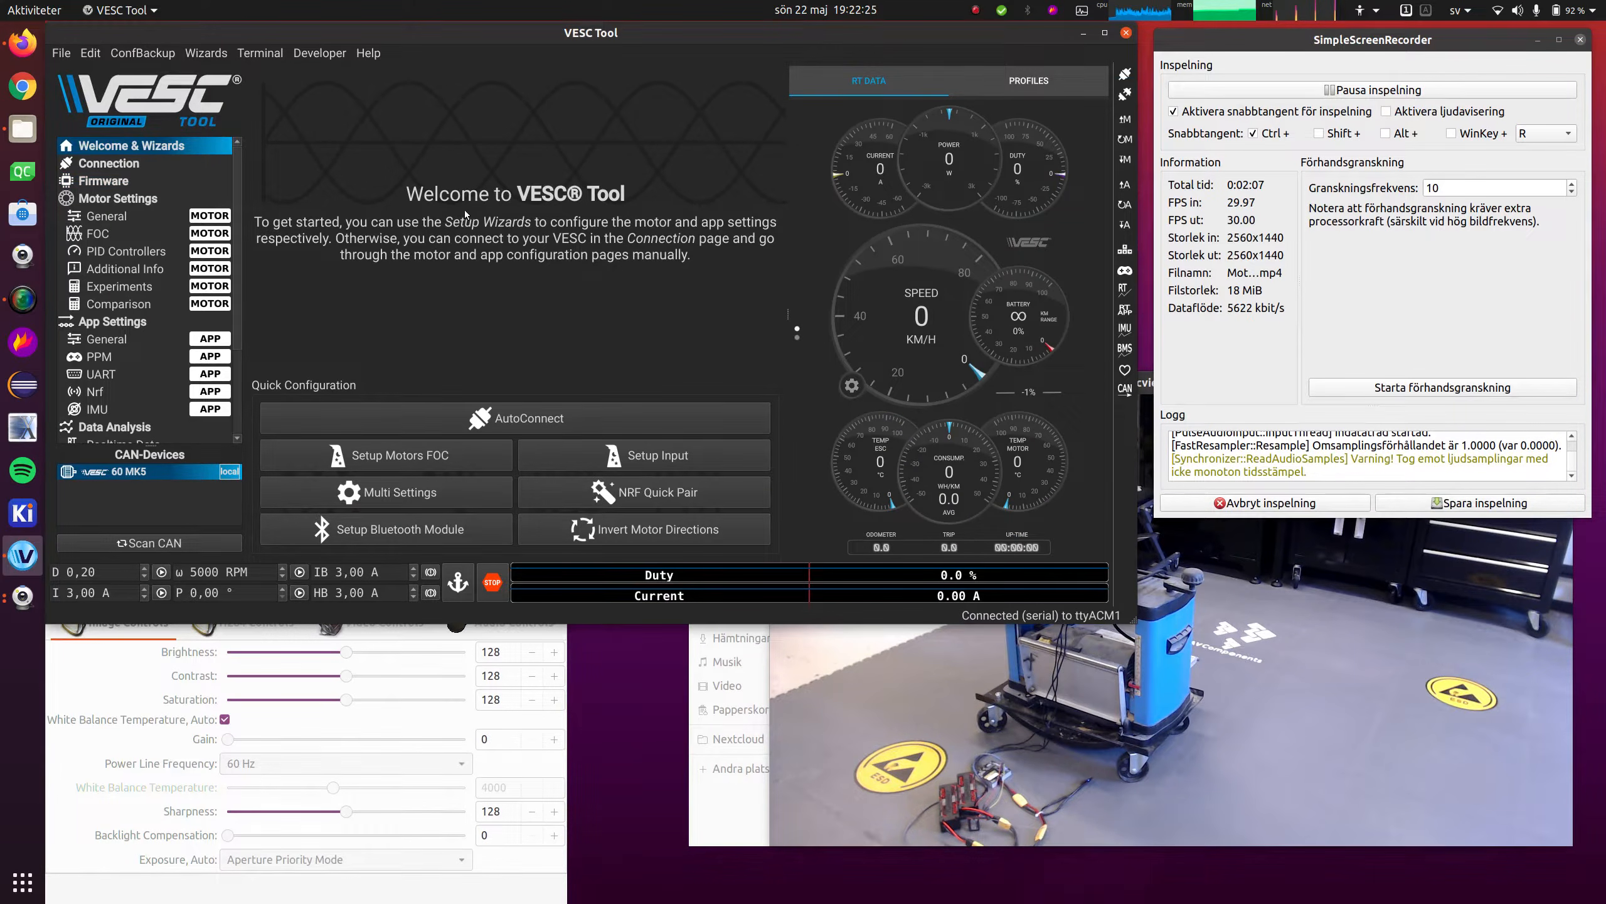
{"action": "left_click", "coordinate": [188, 183]}
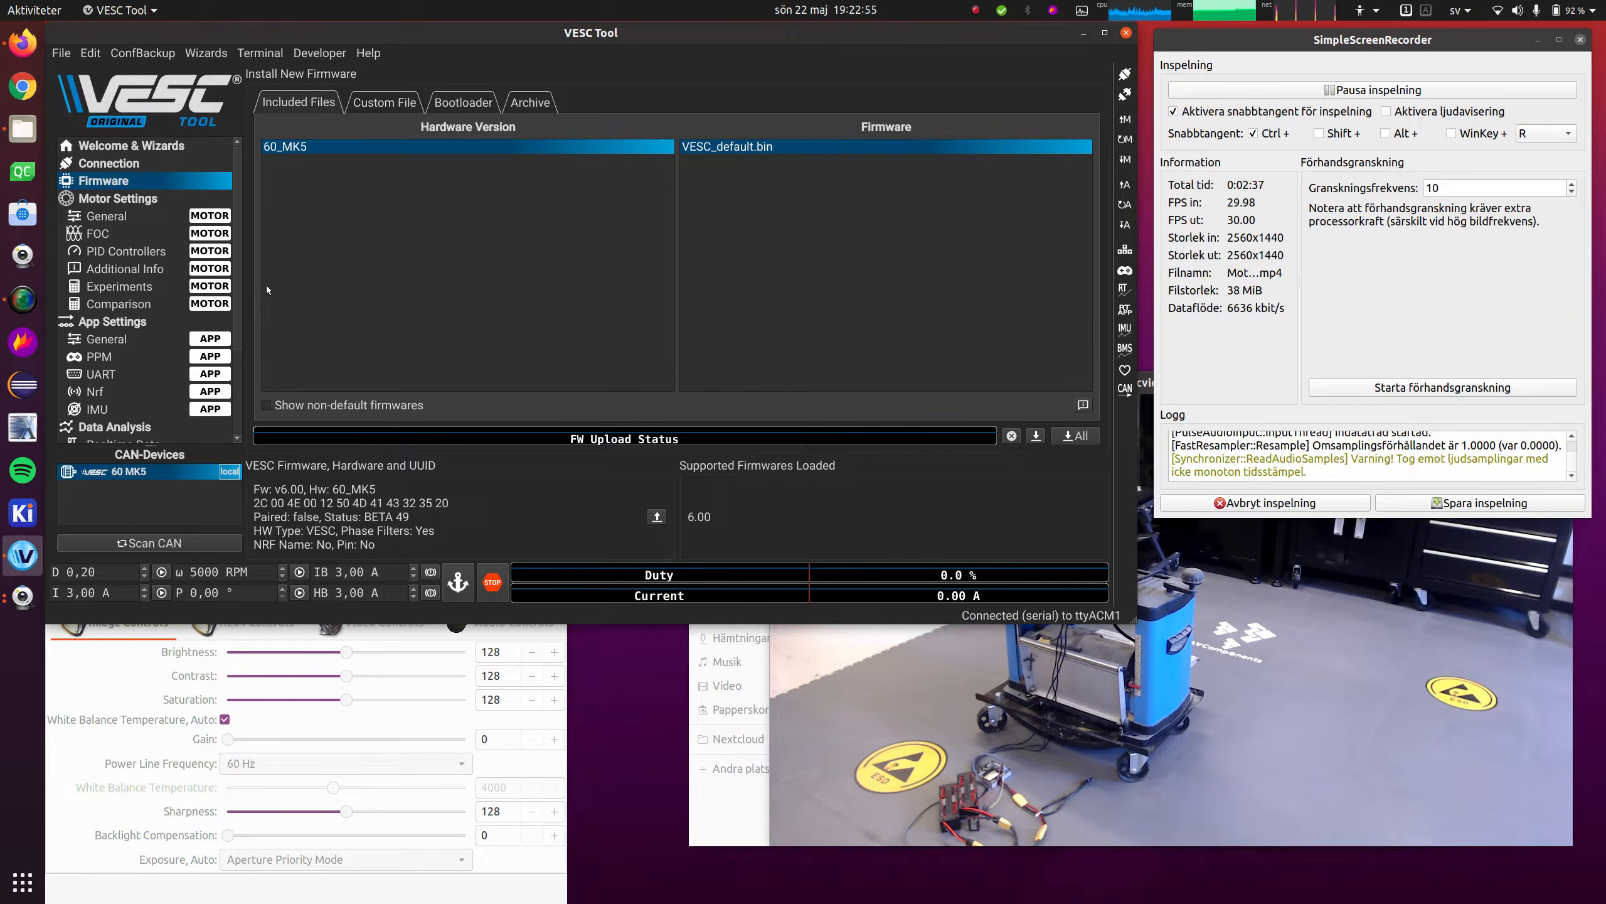
{"action": "left_click", "coordinate": [115, 236]}
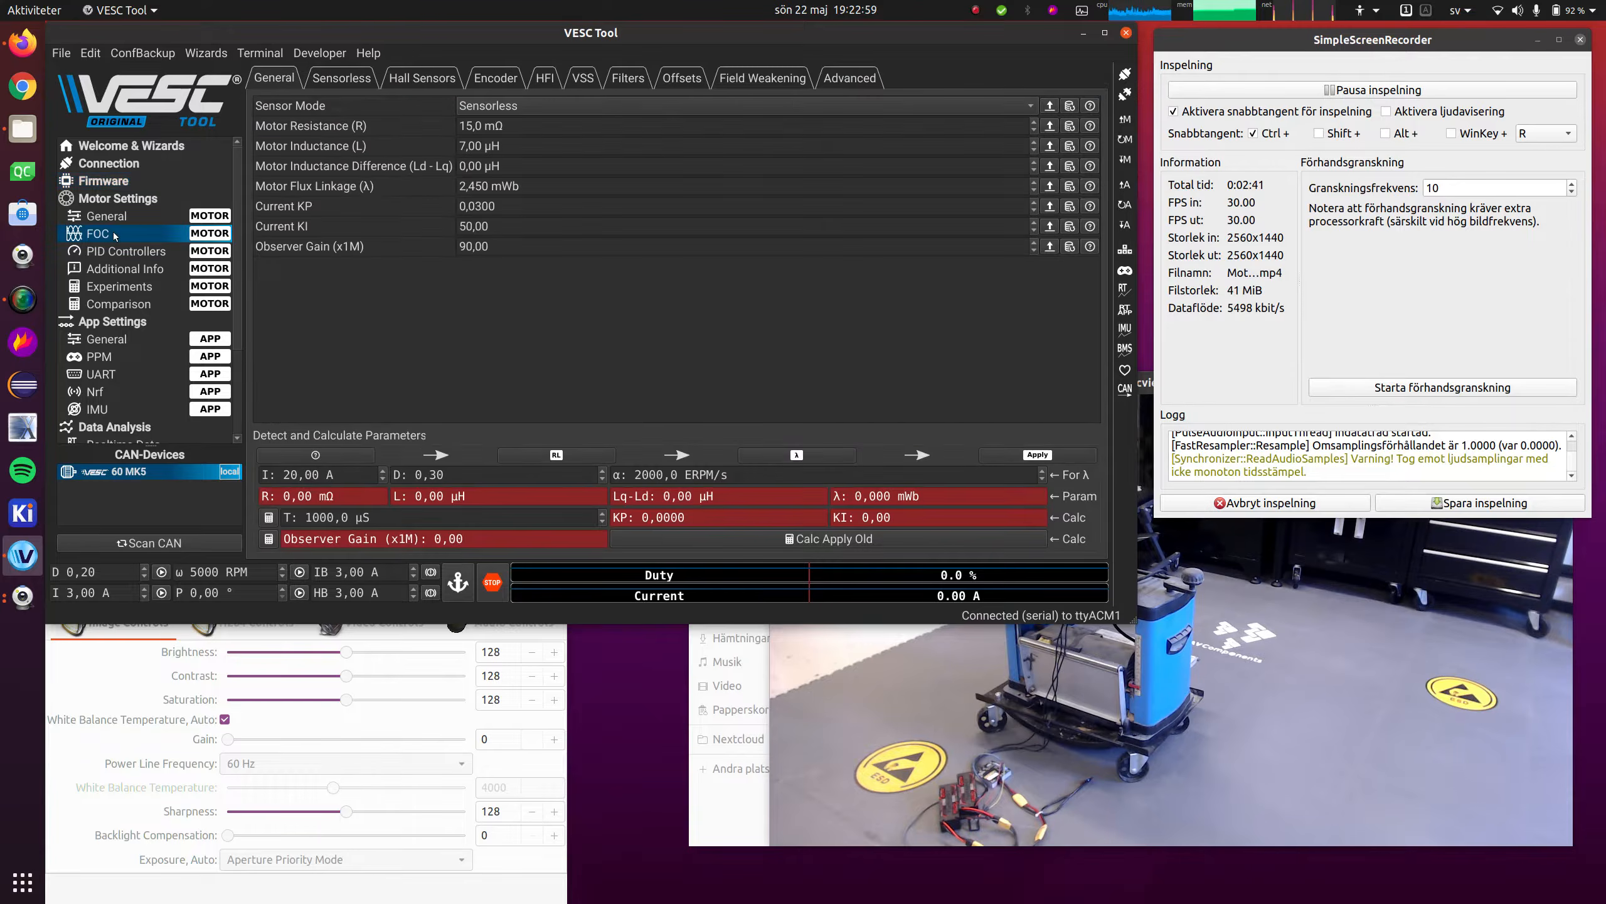
Switch to the browser and look up the motor's electrical ratings in the full specifications
{"action": "key", "text": "alt+Tab"}
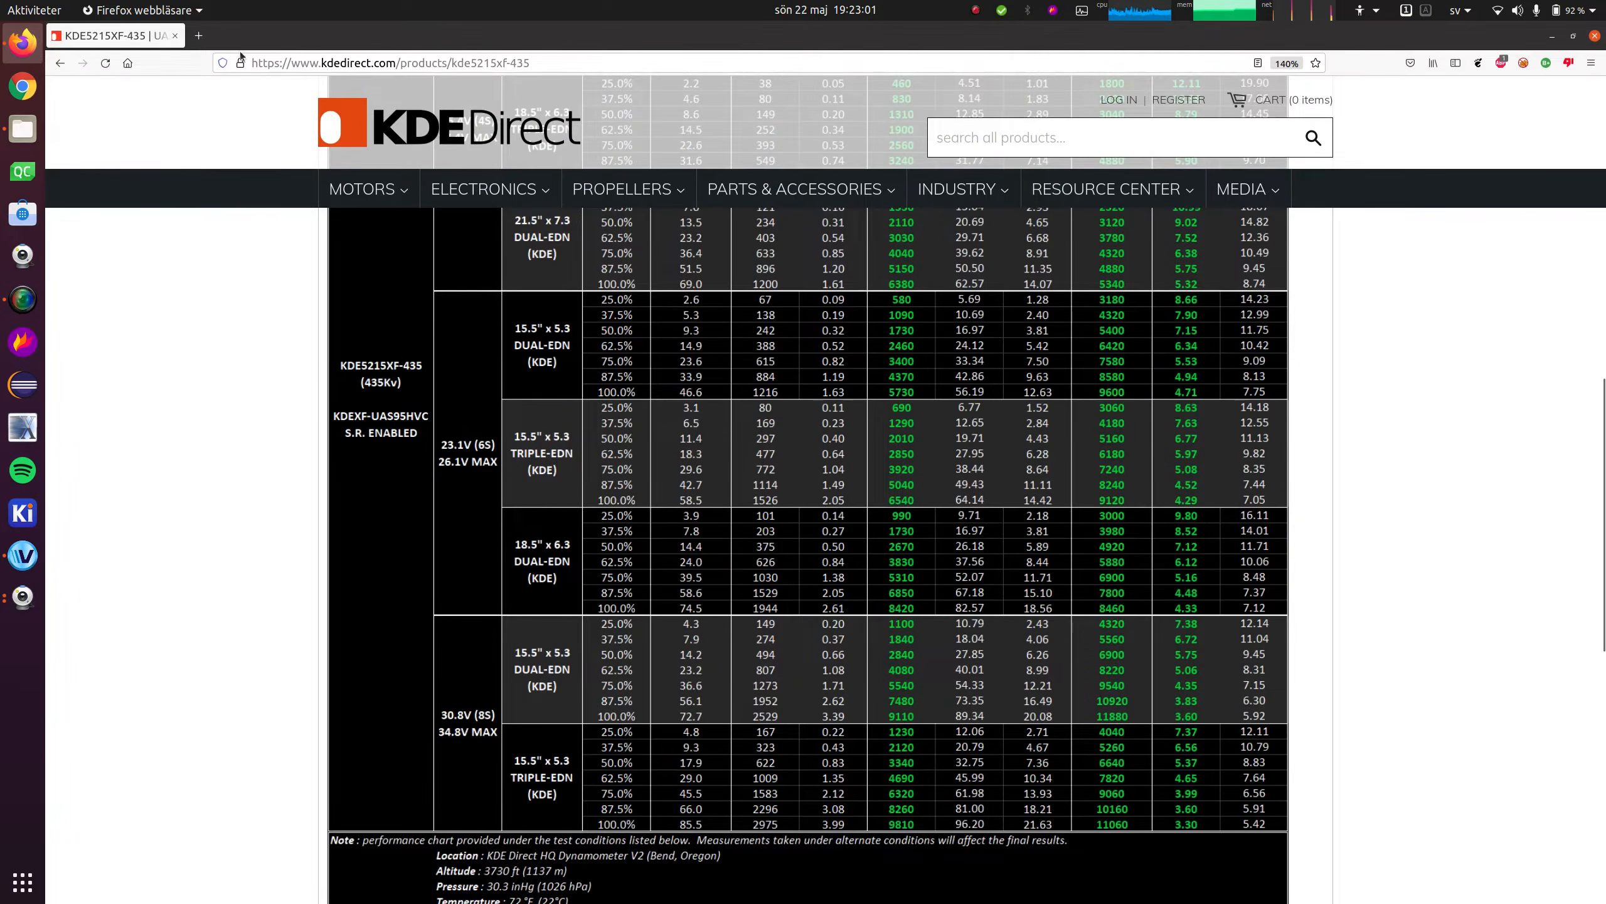
{"action": "scroll", "coordinate": [593, 367], "scroll_direction": "up", "scroll_amount": 5}
{"action": "left_click", "coordinate": [501, 473]}
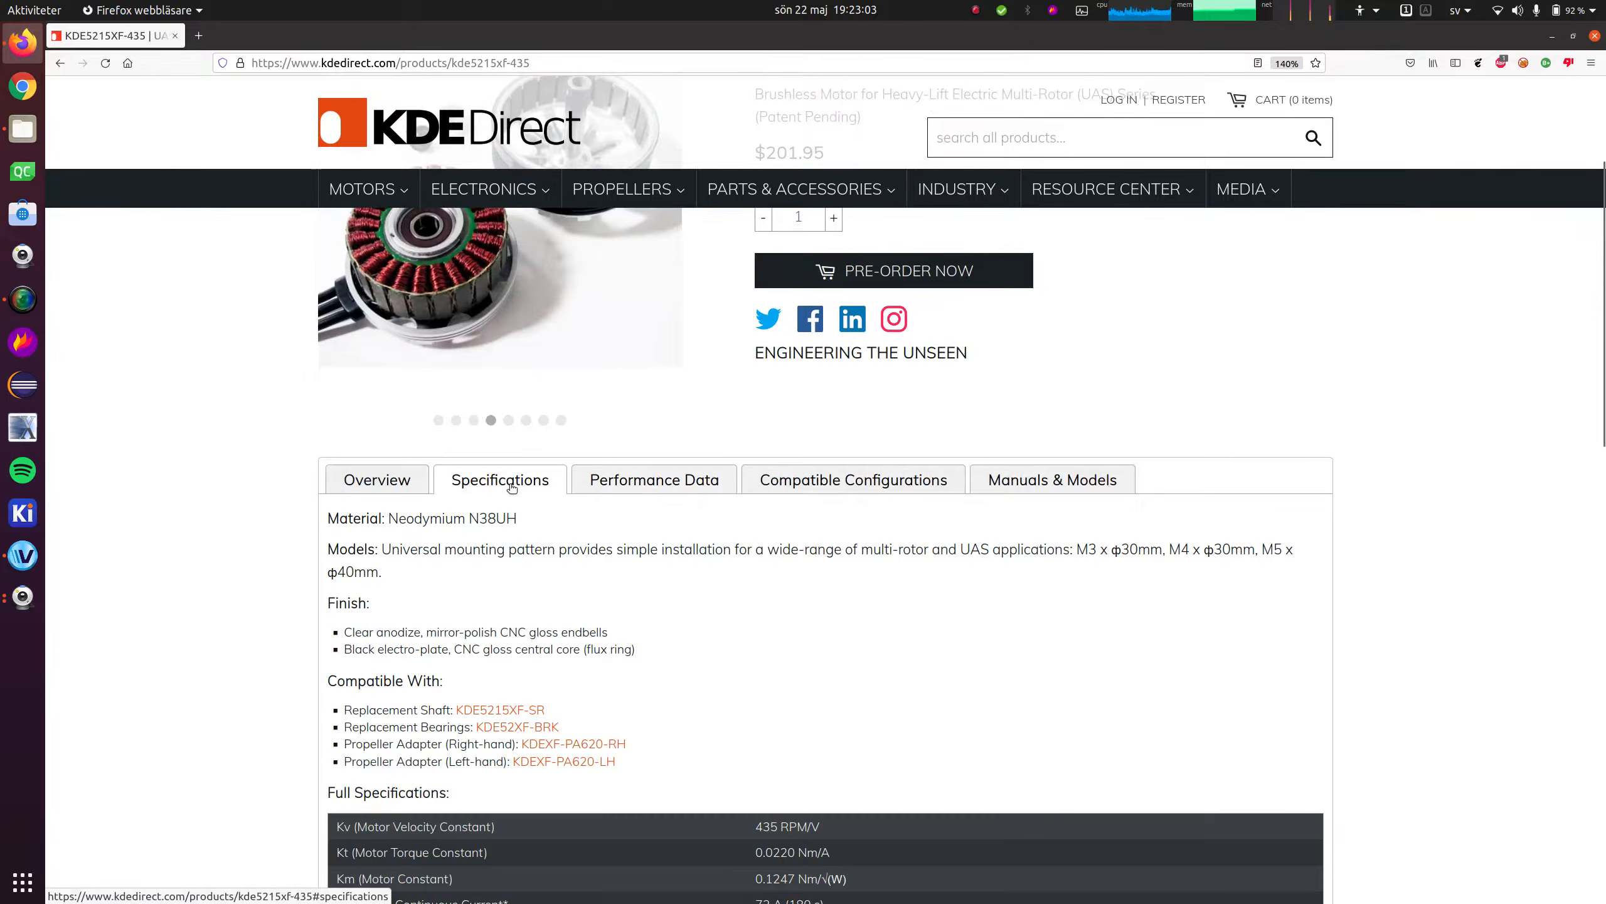
{"action": "scroll", "coordinate": [611, 613], "scroll_direction": "down", "scroll_amount": 1}
{"action": "scroll", "coordinate": [610, 613], "scroll_direction": "down", "scroll_amount": 5}
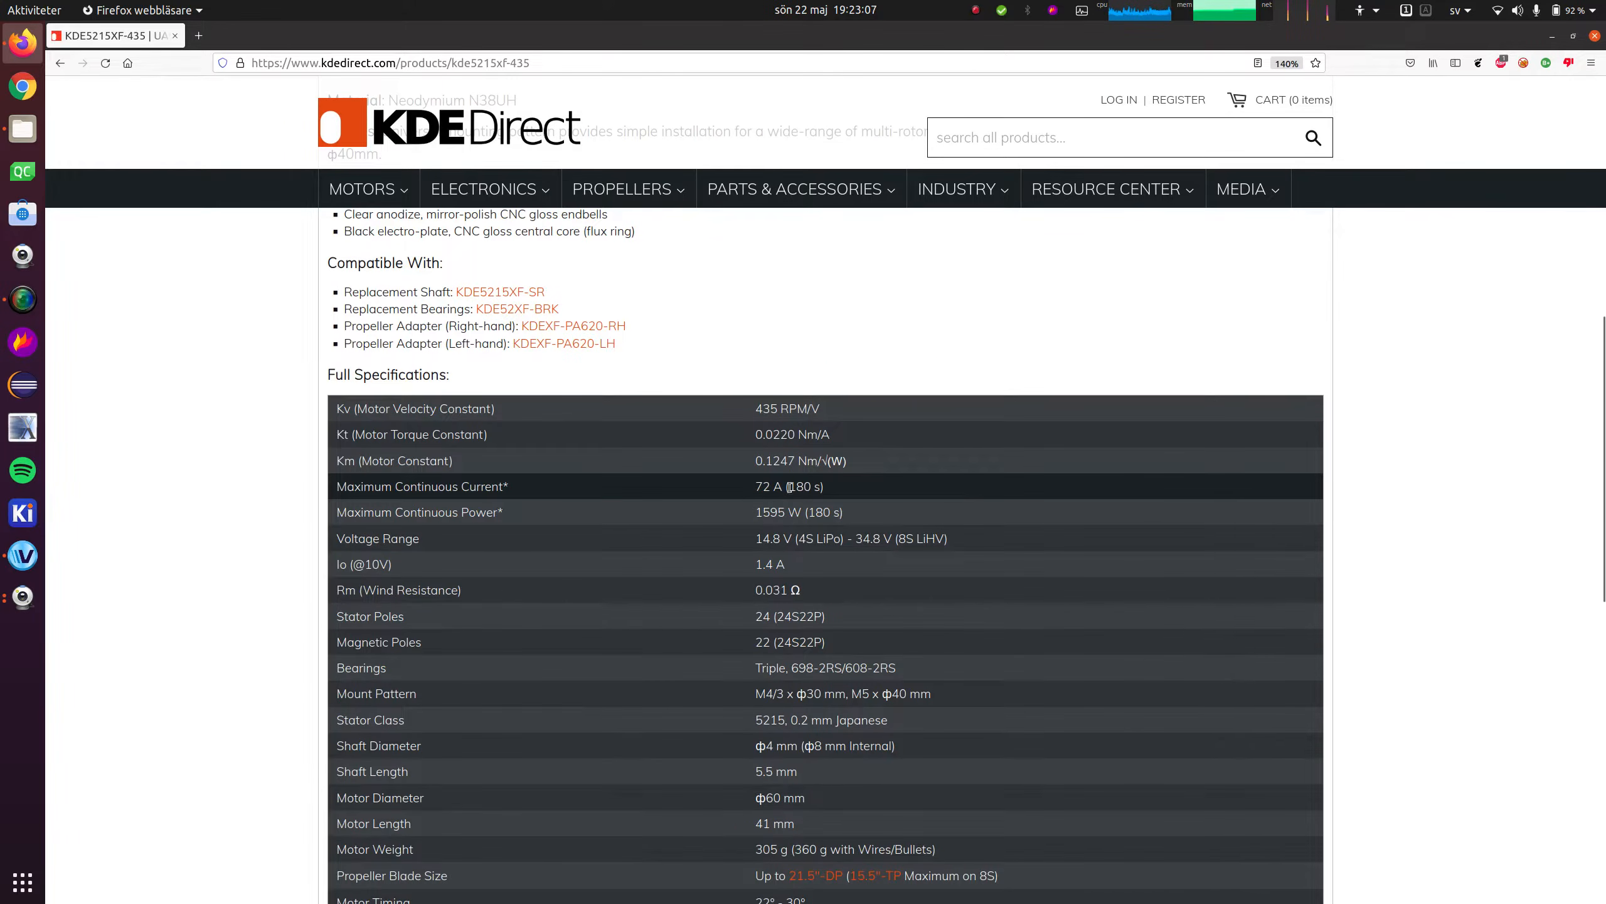
Switch back to VESC Tool and measure the motor's resistance and inductance
{"action": "key", "text": "alt+Tab"}
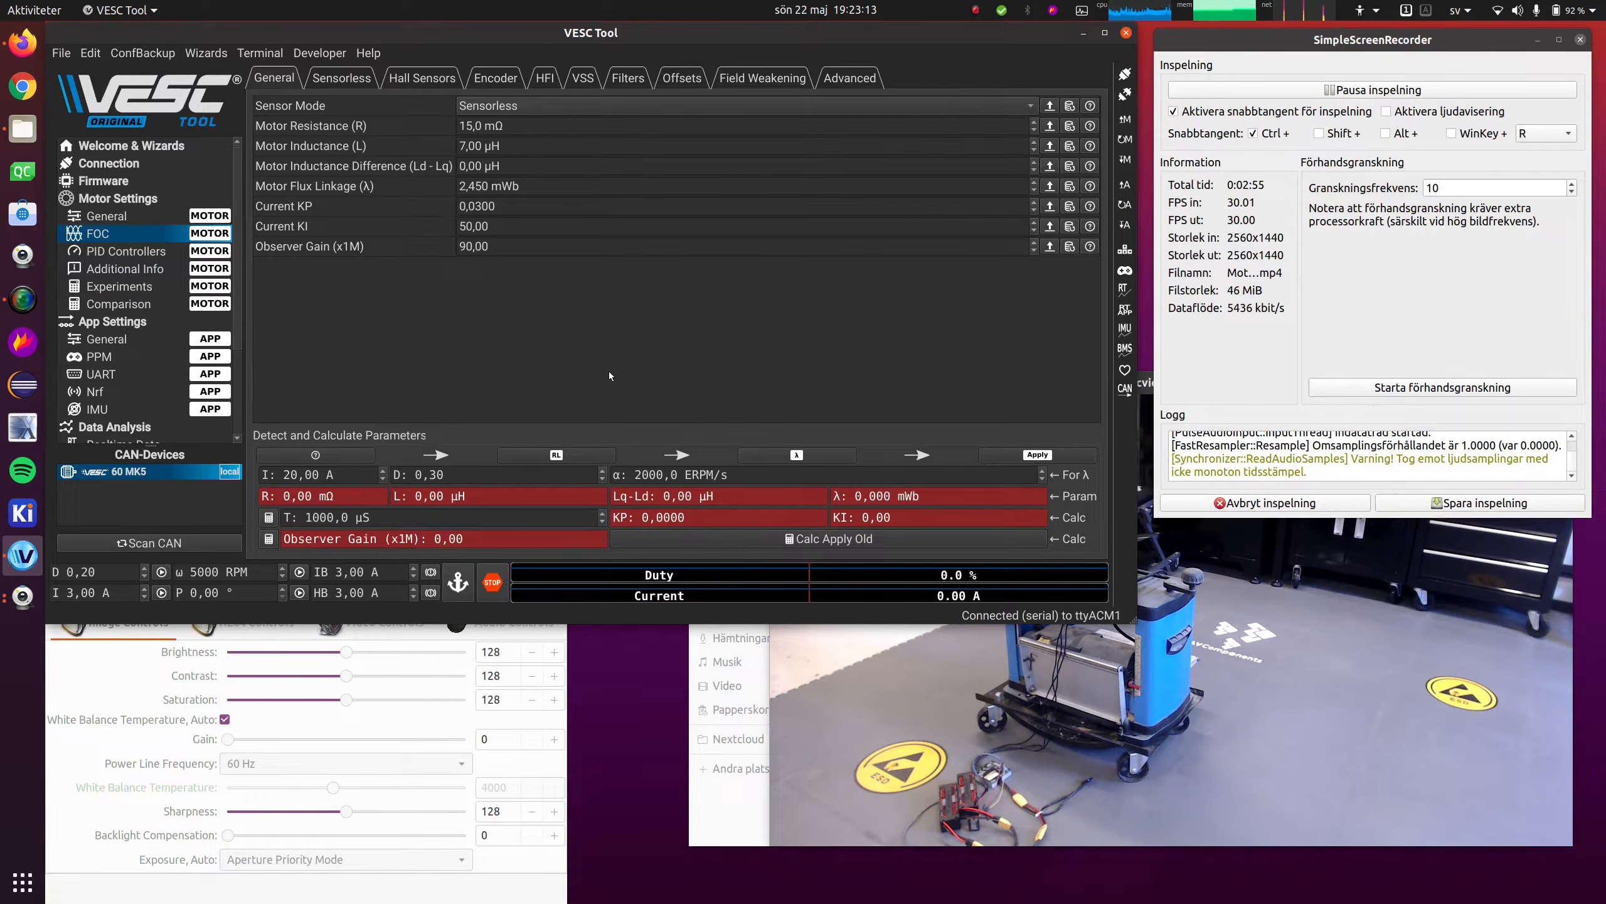
{"action": "left_click", "coordinate": [568, 454]}
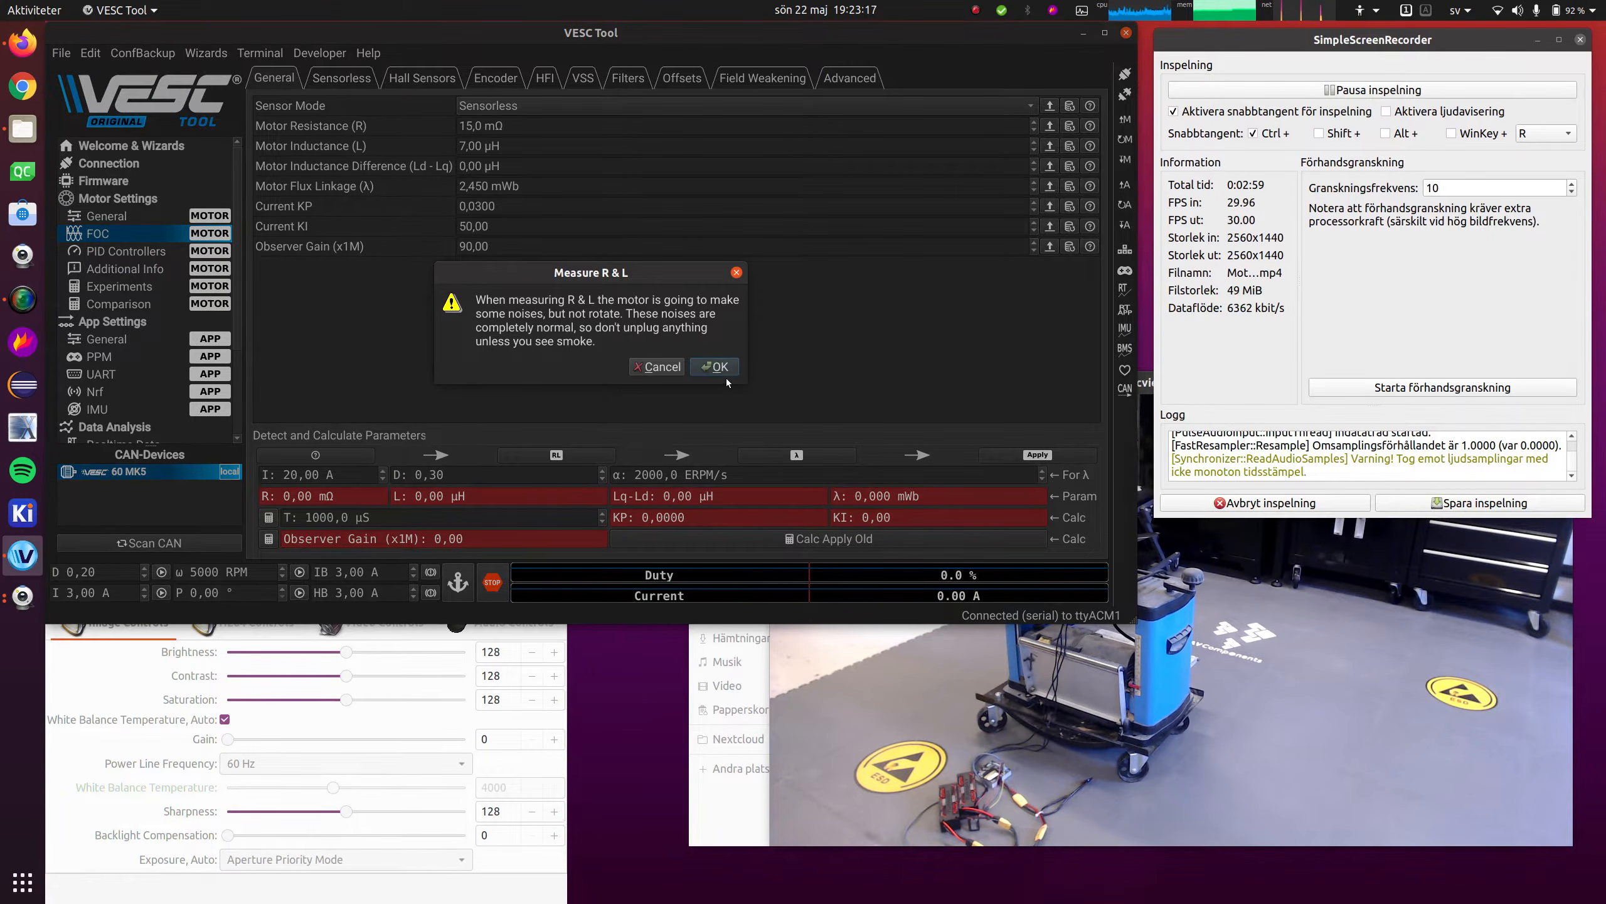
{"action": "left_click", "coordinate": [733, 369]}
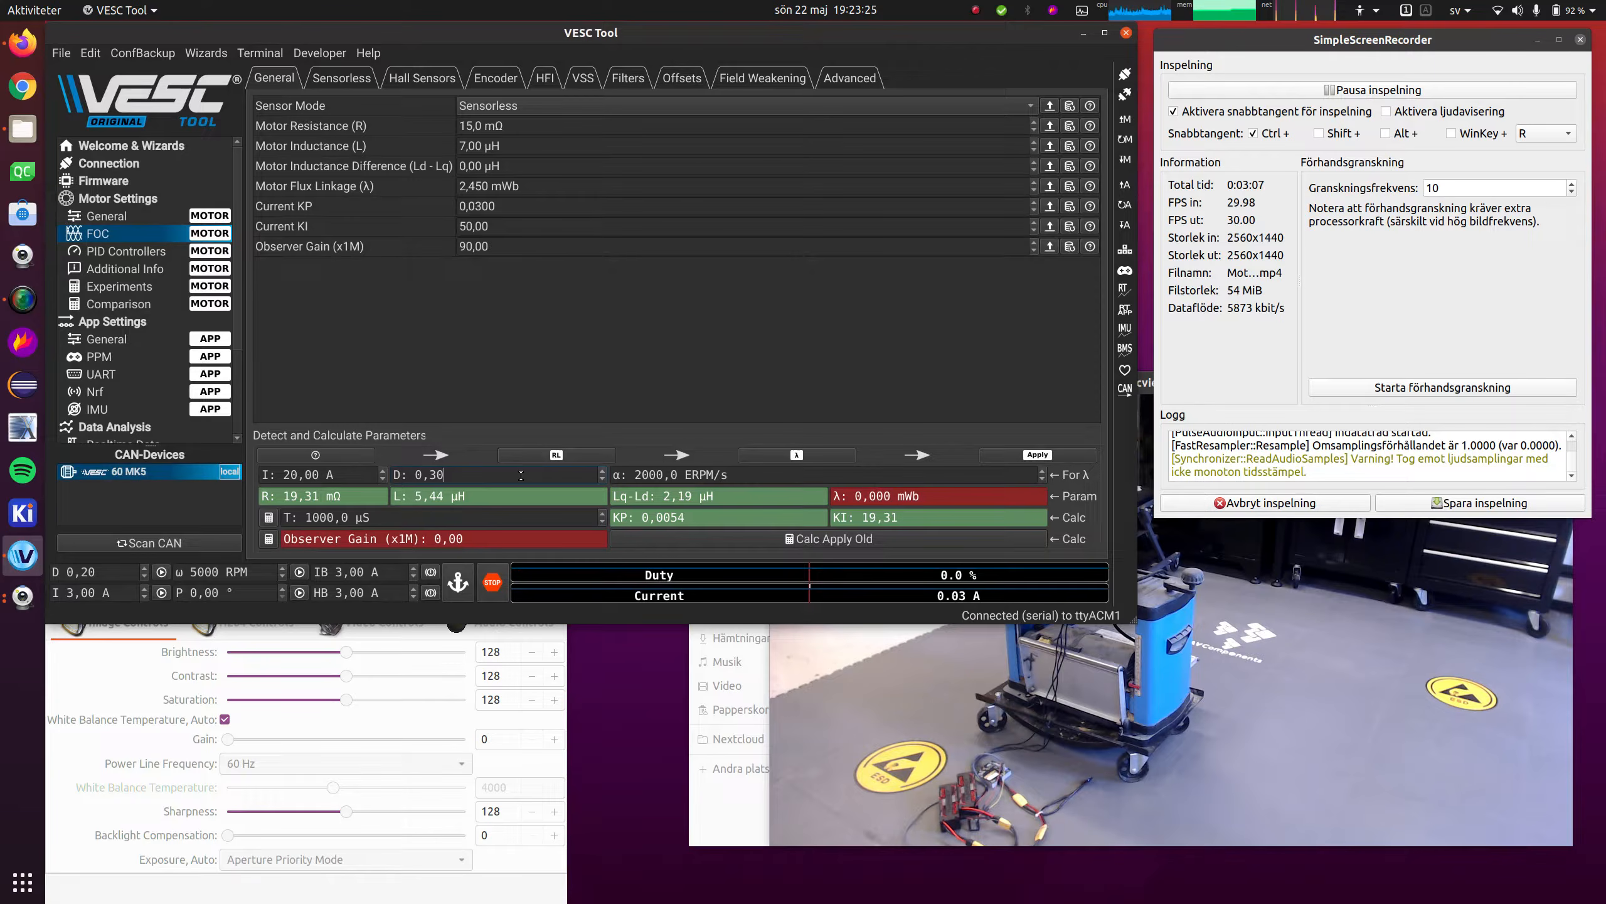
Run the flux linkage measurement with the duty cycle set to 0.30, allowing the motor to spin
{"action": "scroll", "coordinate": [521, 475], "scroll_direction": "down", "scroll_amount": 1}
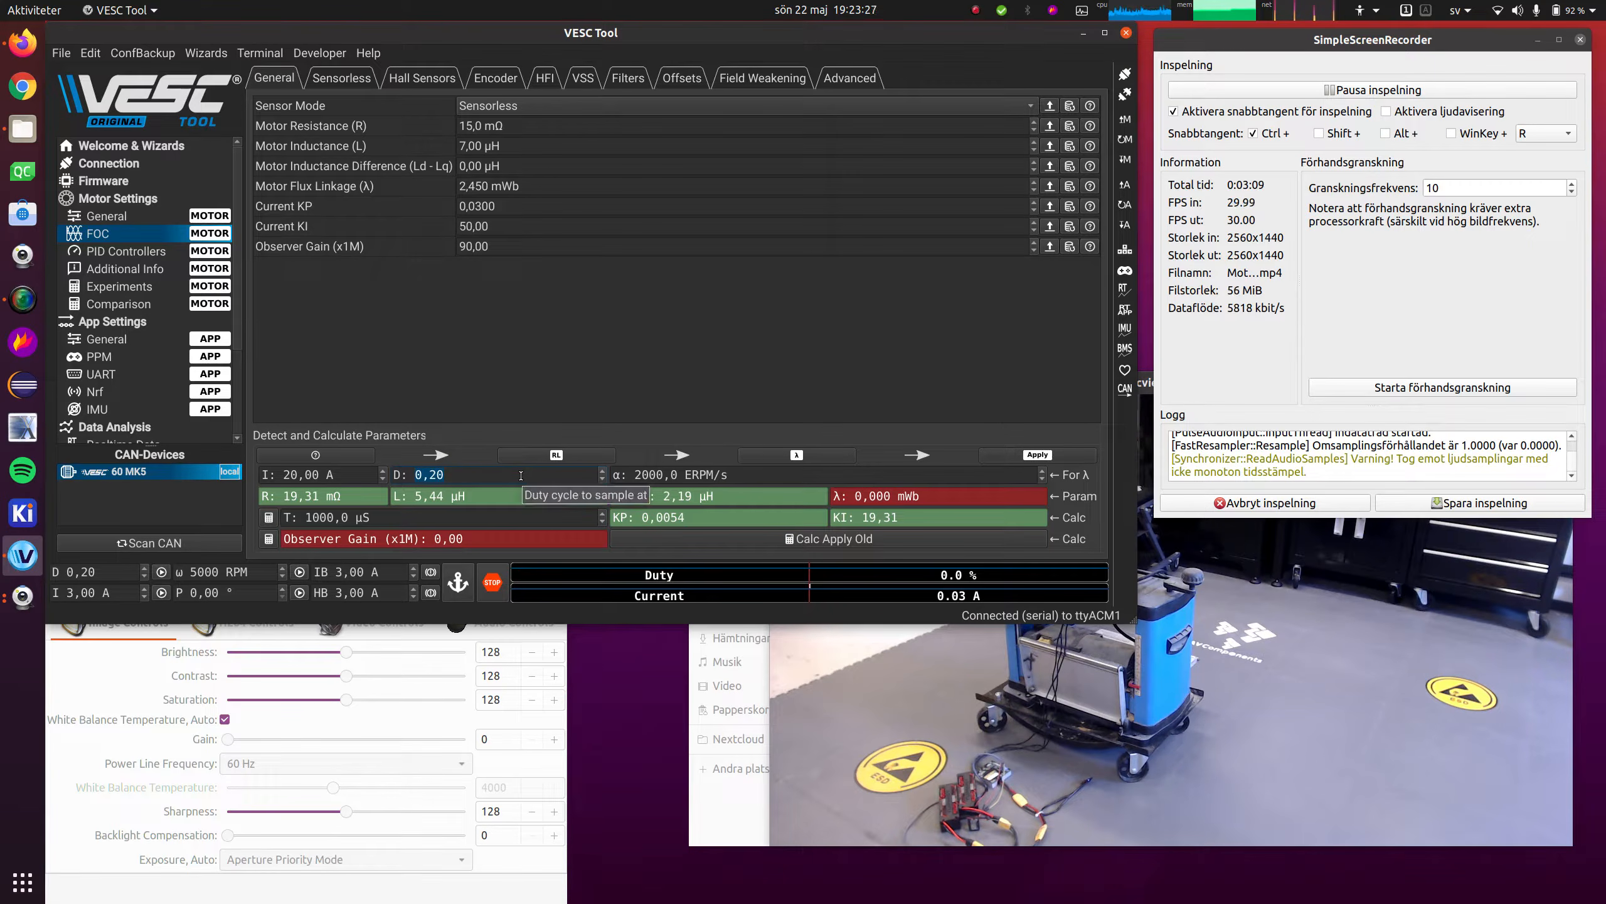
{"action": "scroll", "coordinate": [554, 475], "scroll_direction": "up", "scroll_amount": 1}
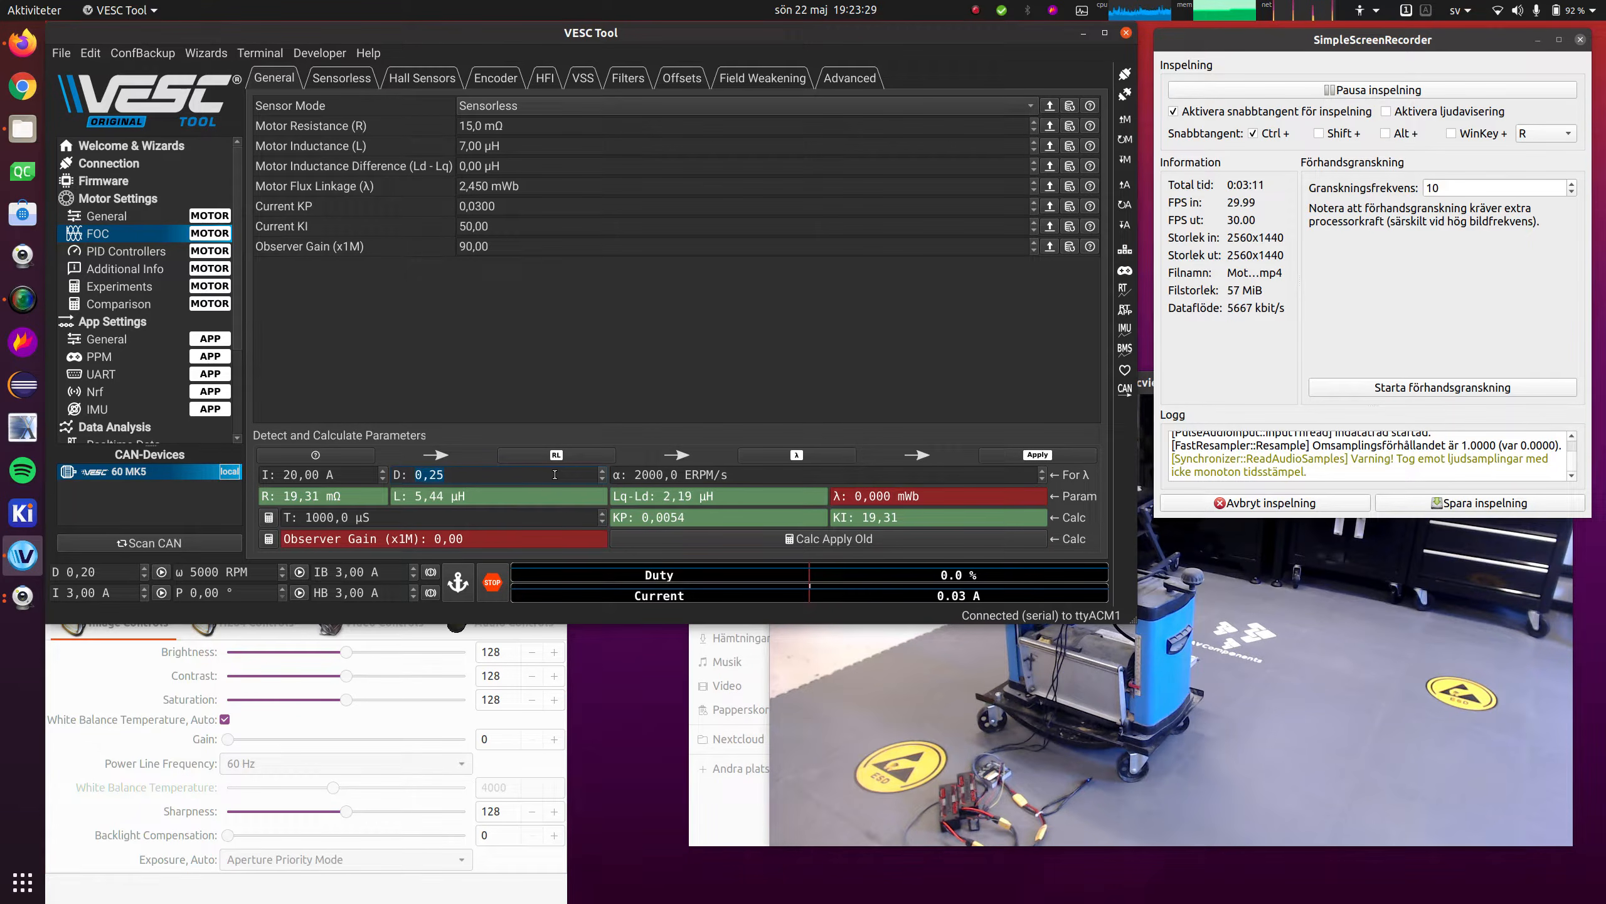
{"action": "scroll", "coordinate": [555, 477], "scroll_direction": "up", "scroll_amount": 1}
{"action": "left_click", "coordinate": [817, 455]}
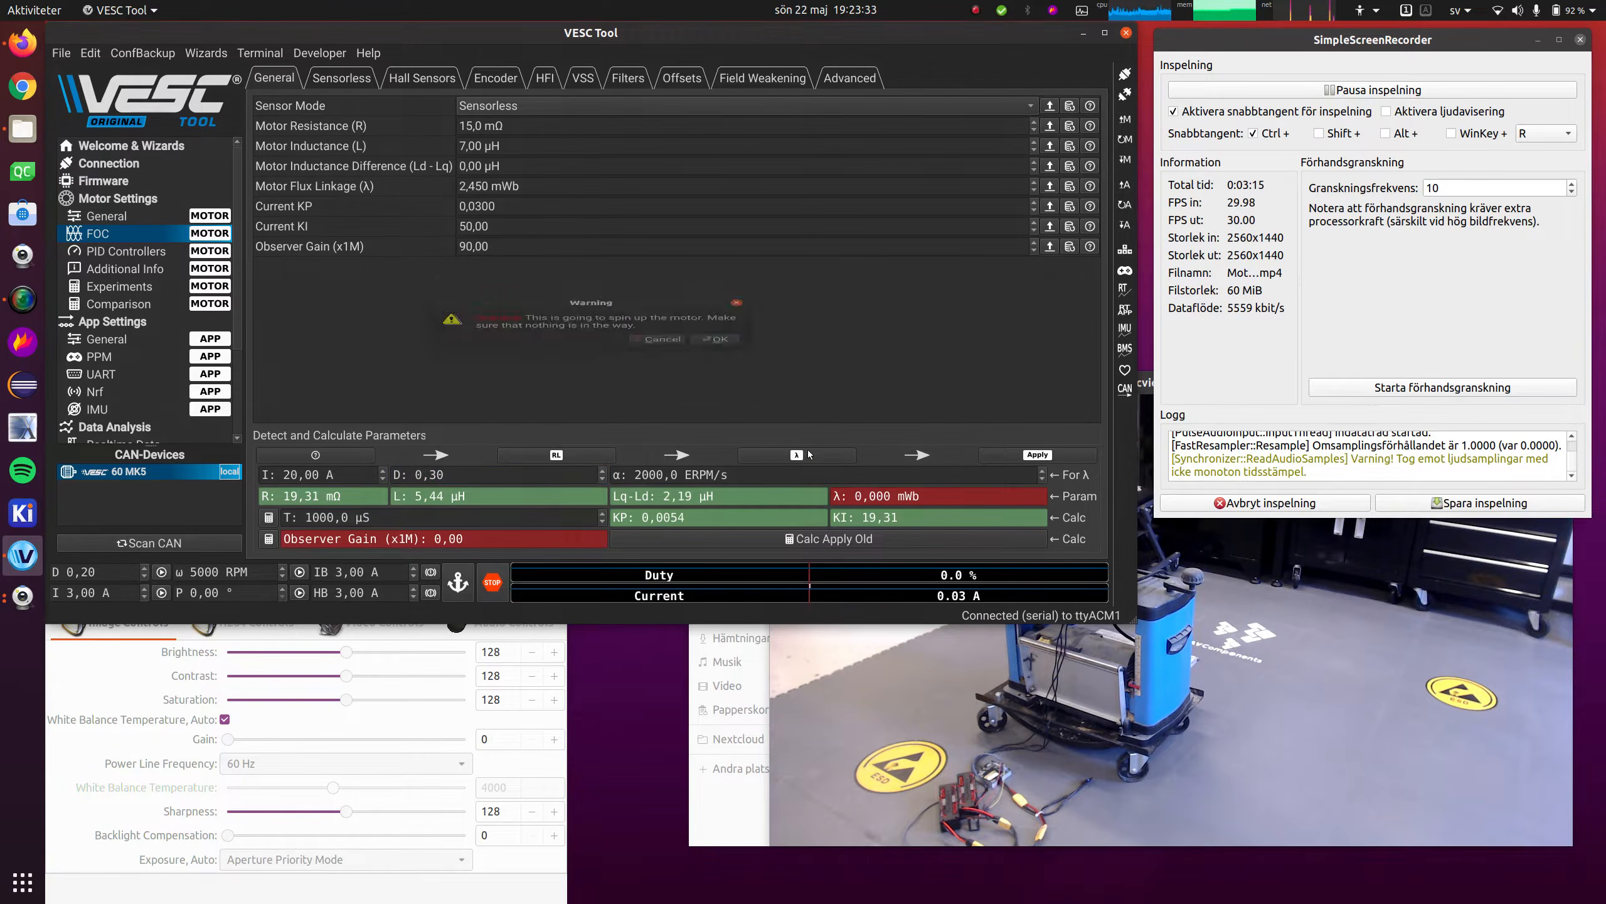
{"action": "left_click", "coordinate": [728, 357]}
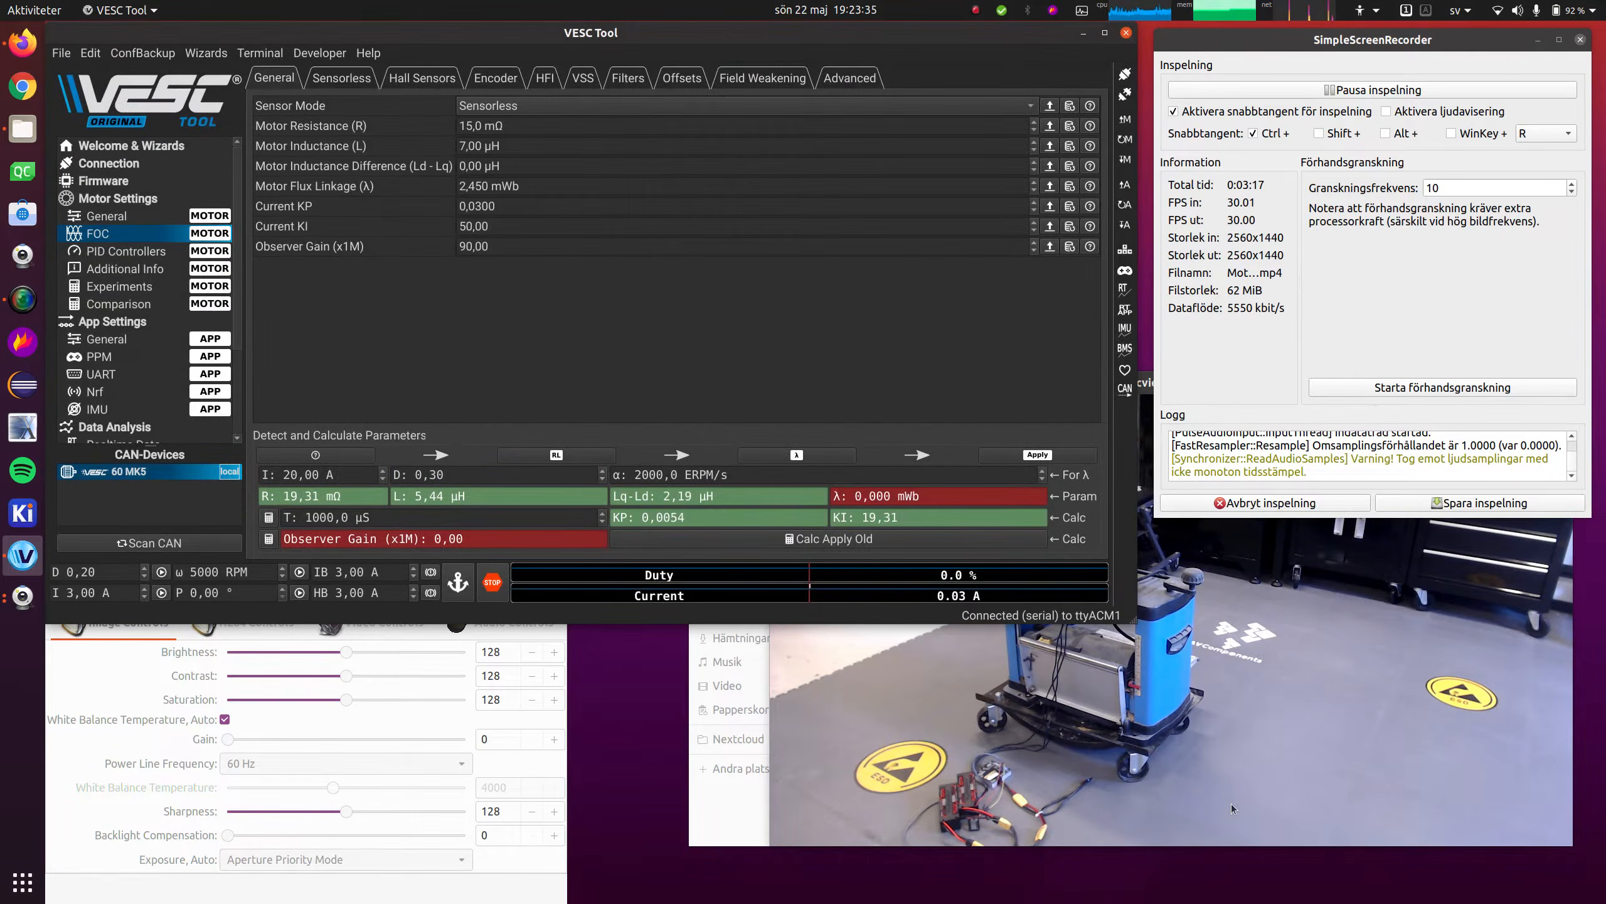
Shorten the VESC Tool window and reposition the Guvcview camera window so the settings and the motor cart are both visible
{"action": "left_click_drag", "start_coordinate": [1130, 621], "coordinate": [1127, 519]}
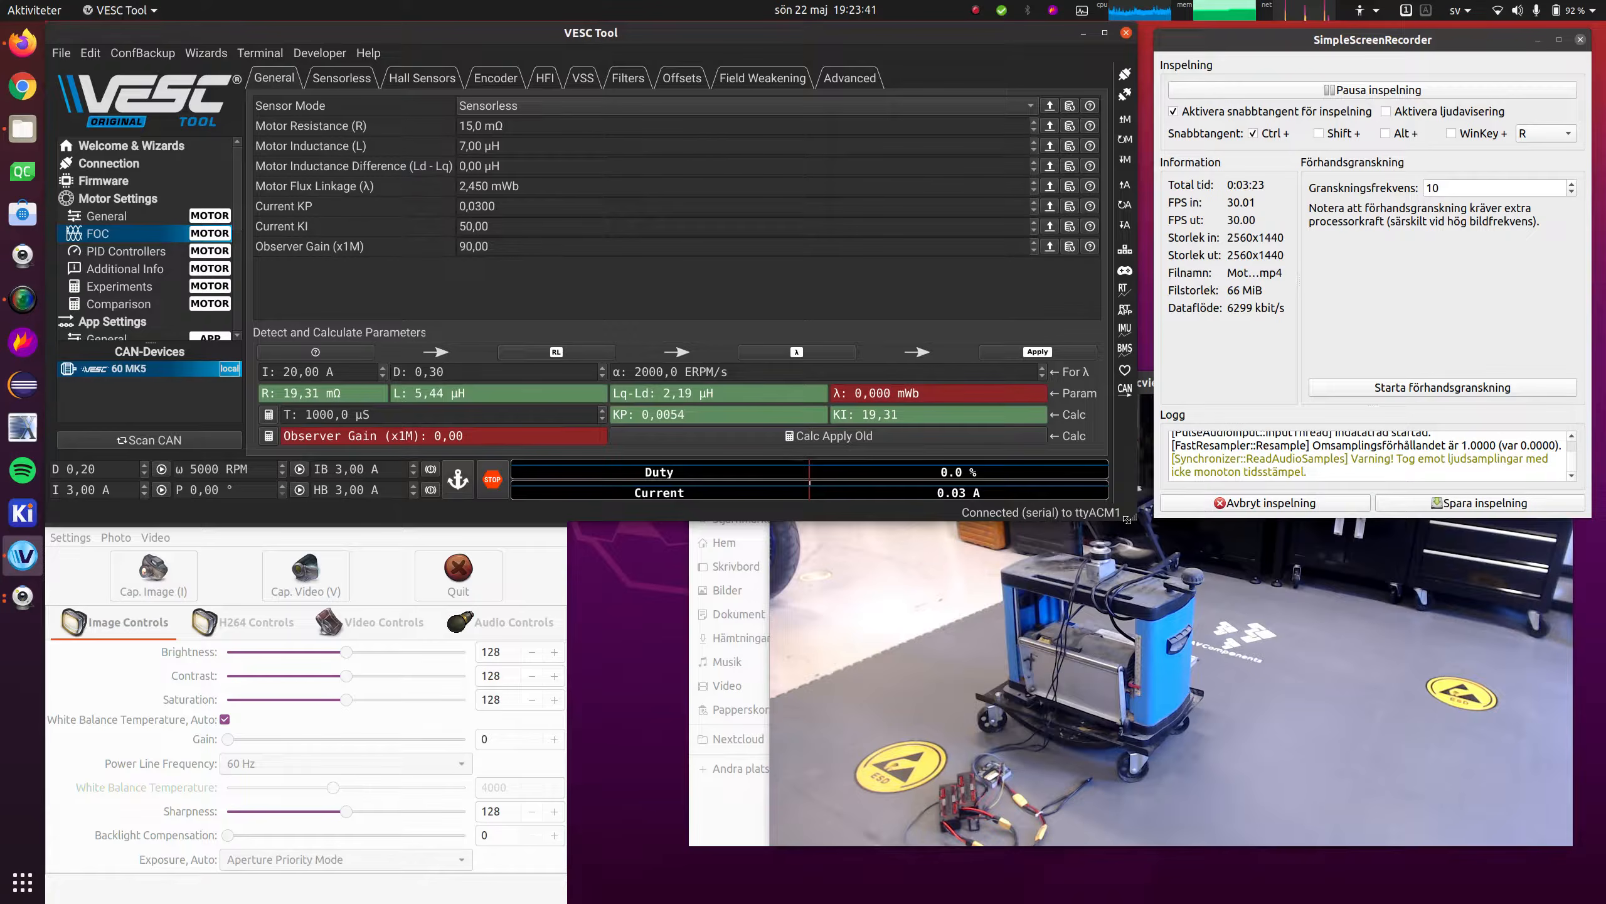
{"action": "left_click", "coordinate": [1126, 546]}
{"action": "left_click_drag", "start_coordinate": [1193, 383], "coordinate": [1220, 440]}
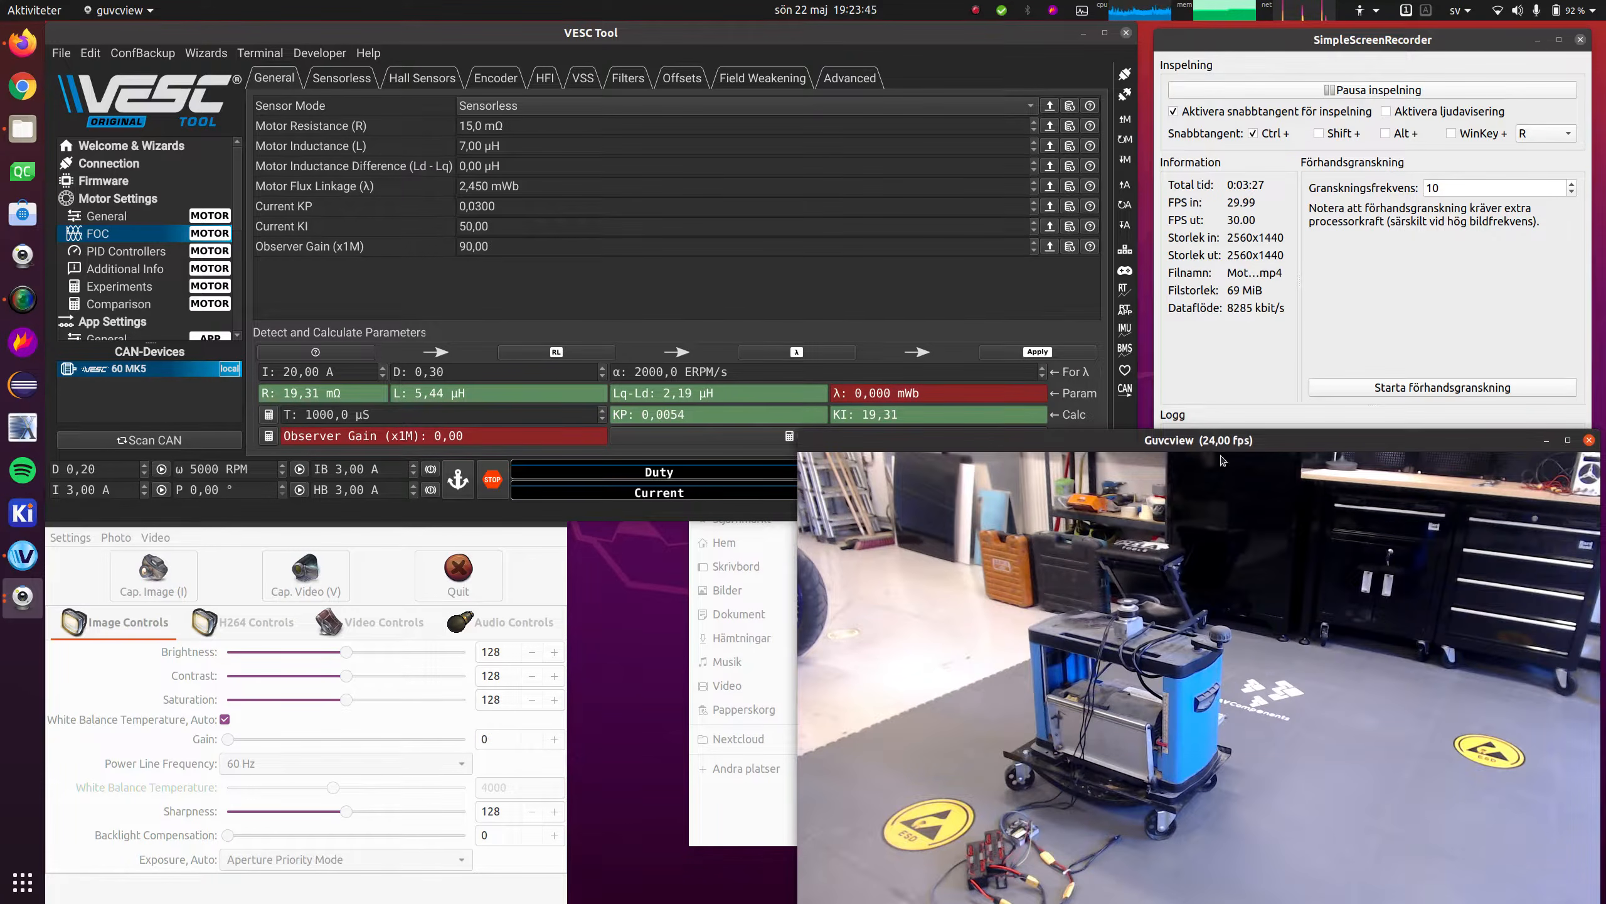
{"action": "left_click", "coordinate": [764, 468]}
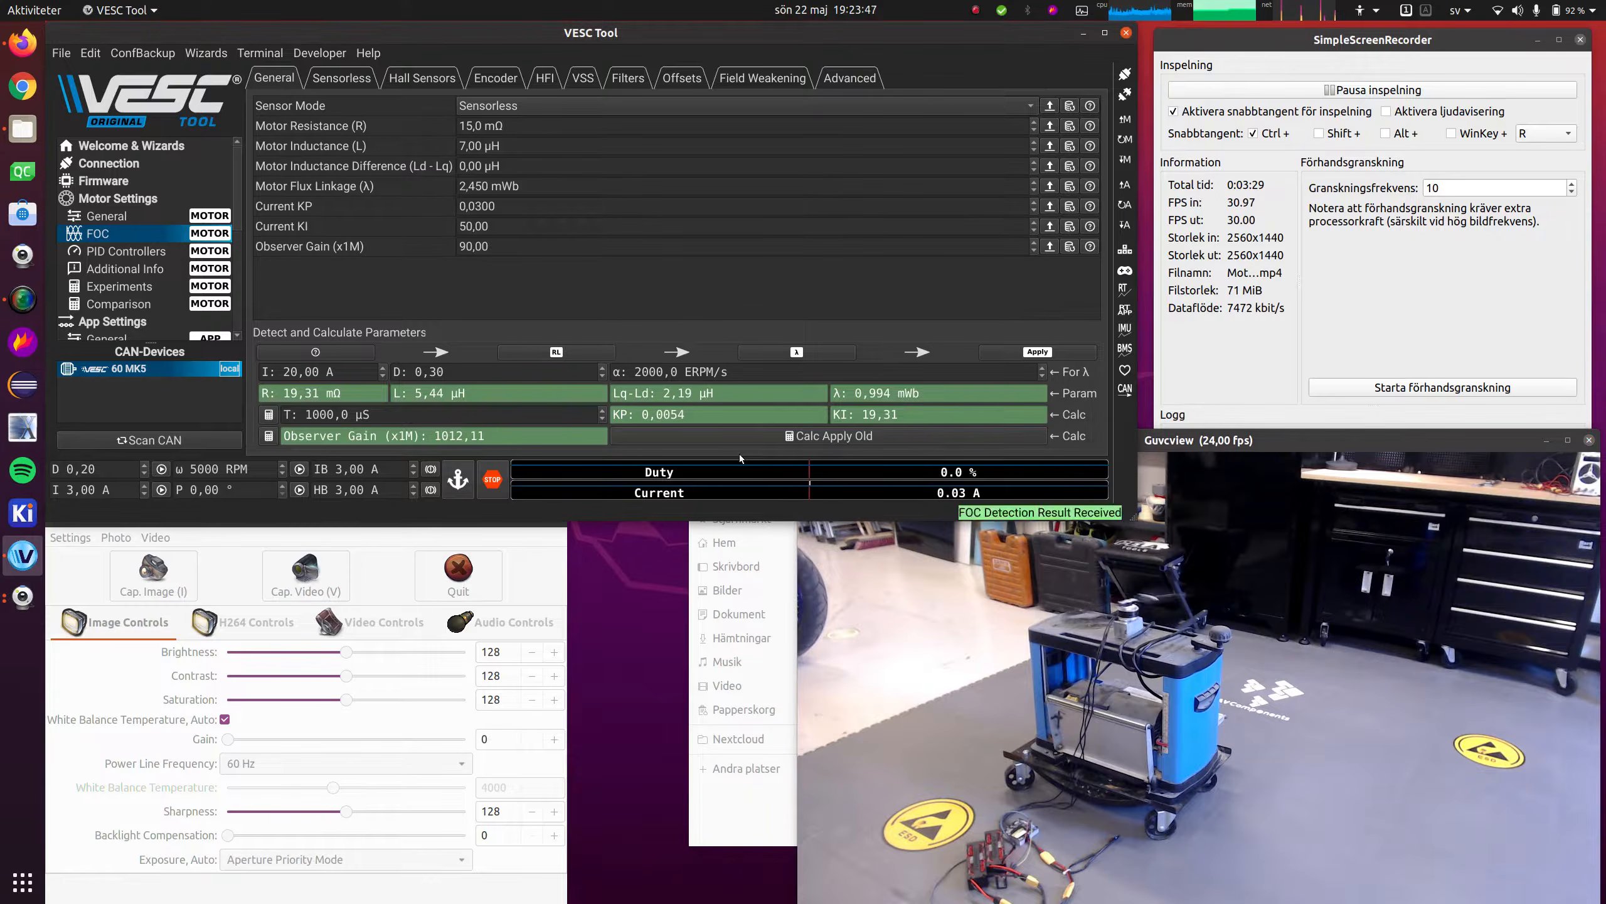
{"action": "left_click_drag", "start_coordinate": [818, 534], "coordinate": [818, 553]}
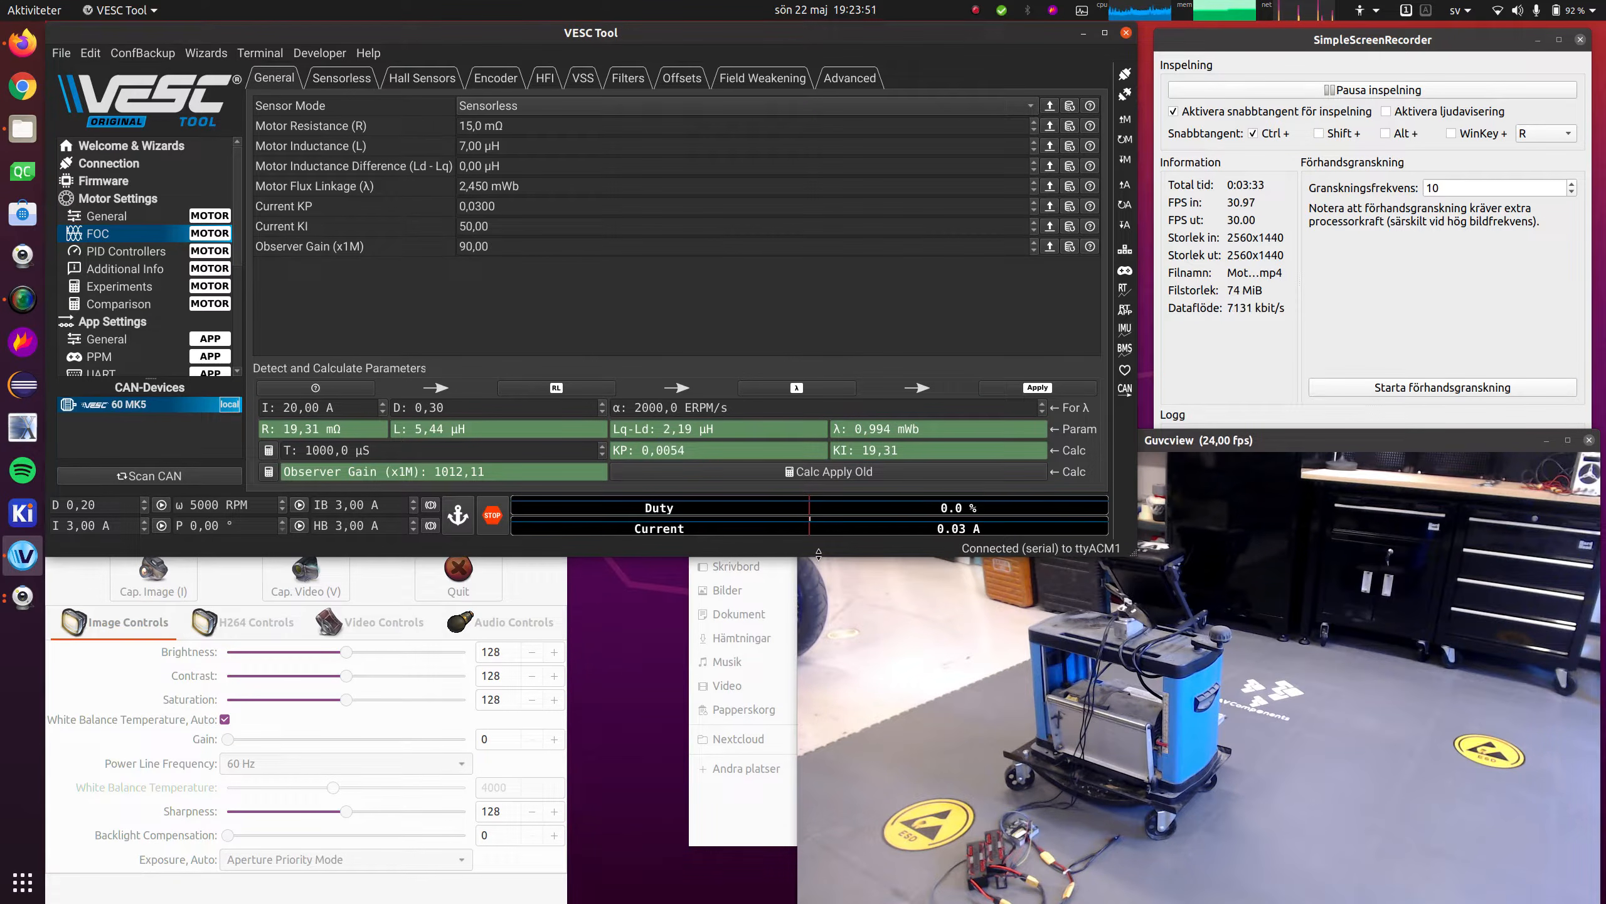
Apply the detected and calculated parameters to the FOC configuration and dismiss the salient motor notice
{"action": "left_click", "coordinate": [1019, 388]}
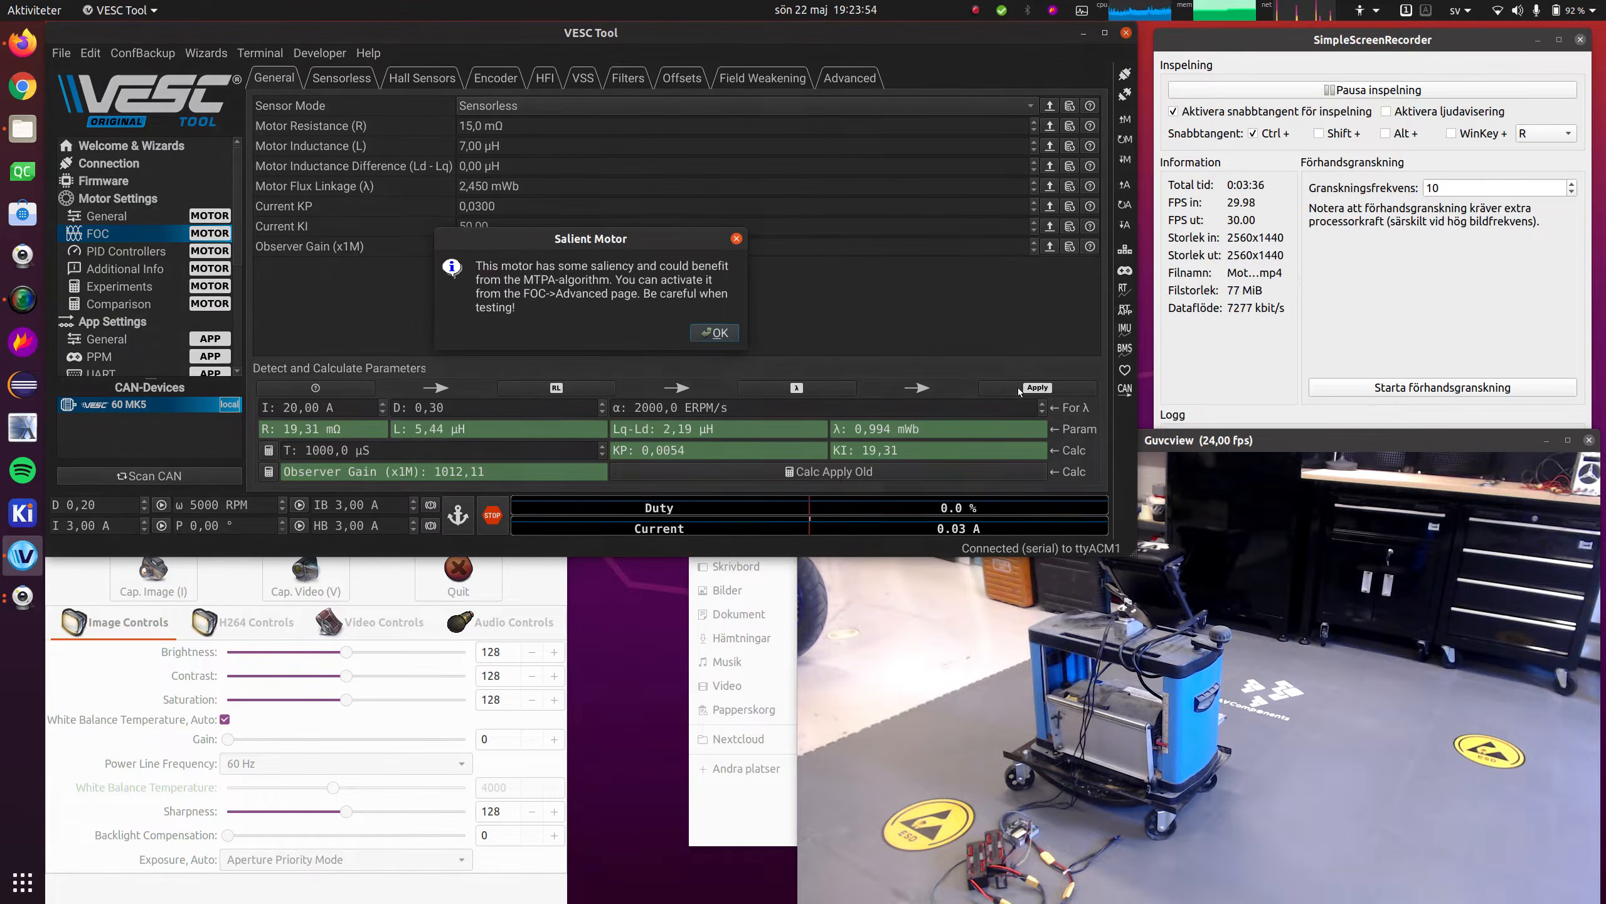
{"action": "left_click", "coordinate": [697, 328]}
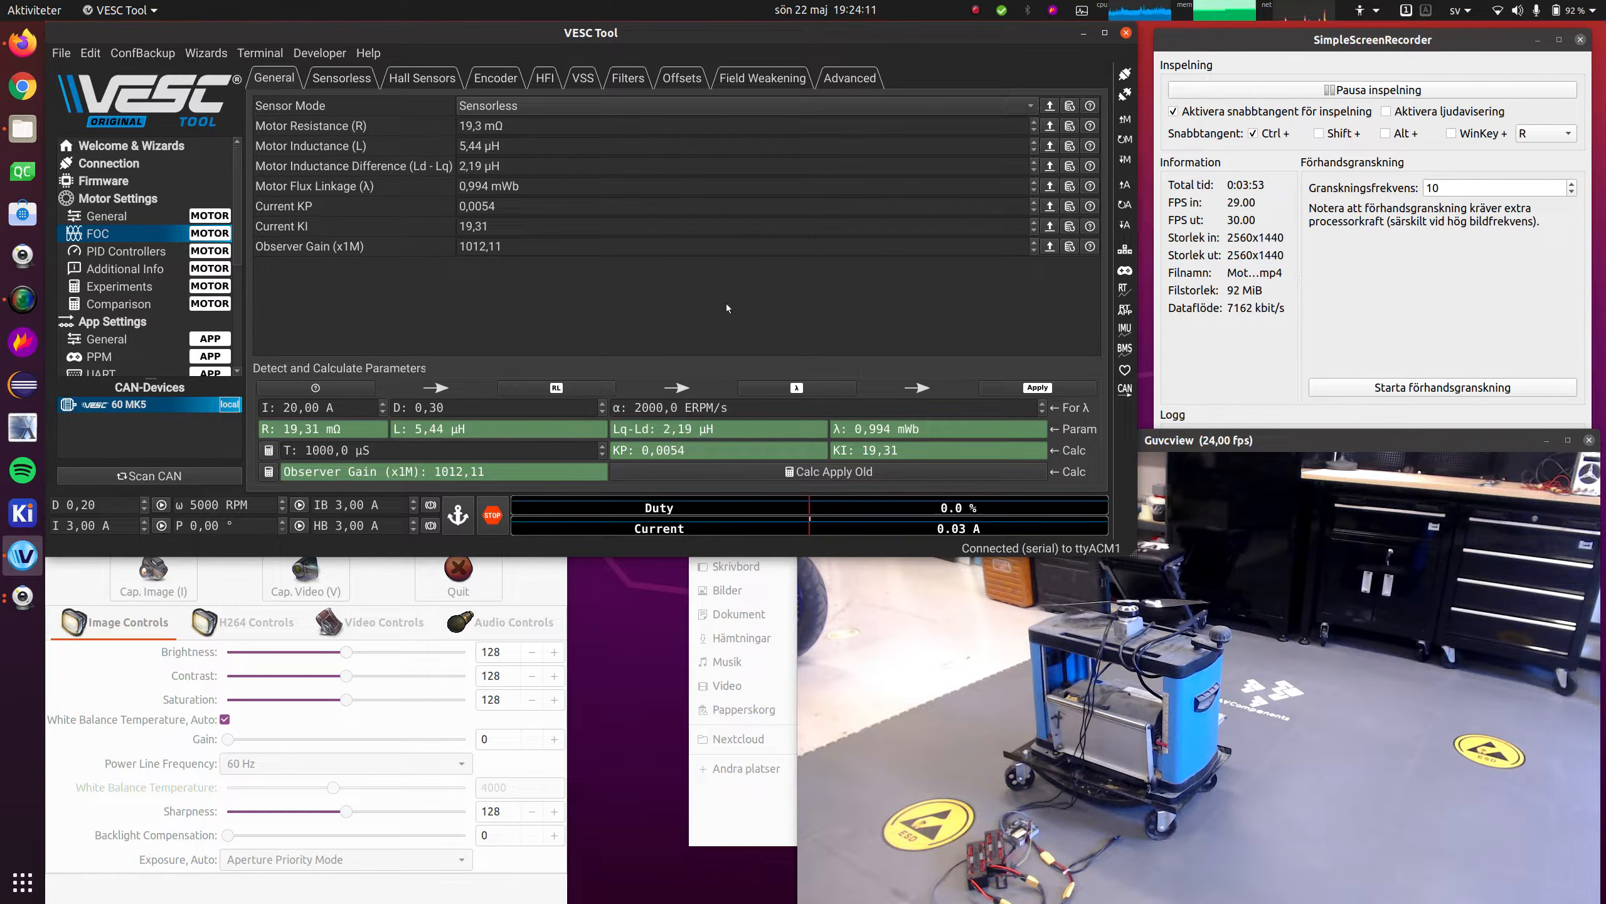
Open the realtime data page, turn on realtime streaming for a motor run, and show the RPM plot
{"action": "scroll", "coordinate": [102, 254], "scroll_direction": "down", "scroll_amount": 5}
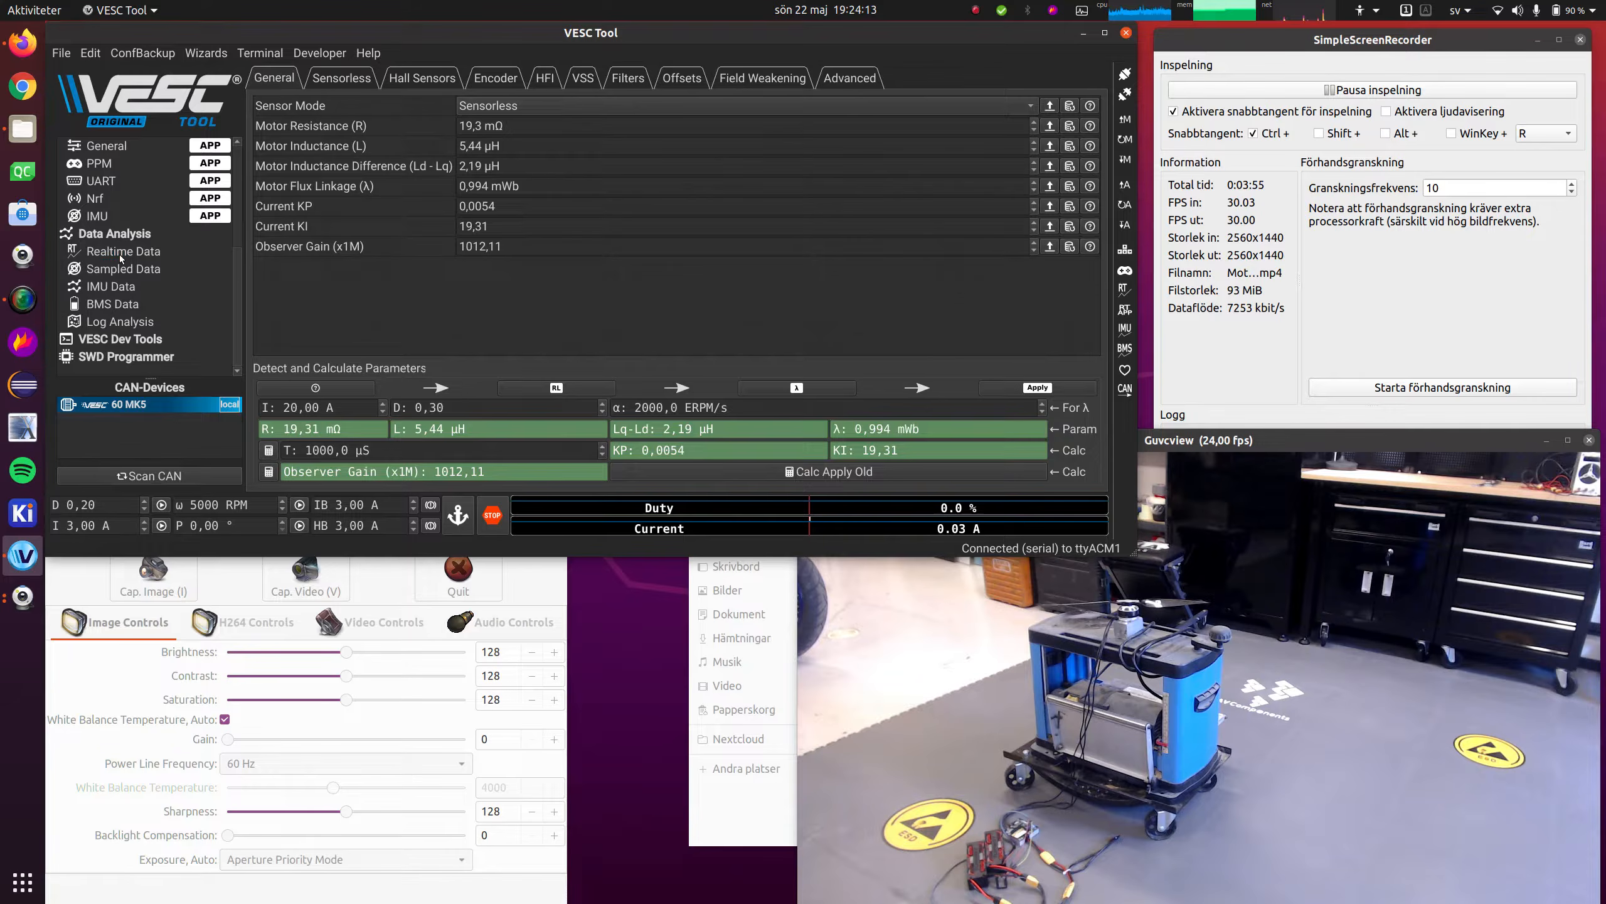
{"action": "left_click", "coordinate": [119, 251]}
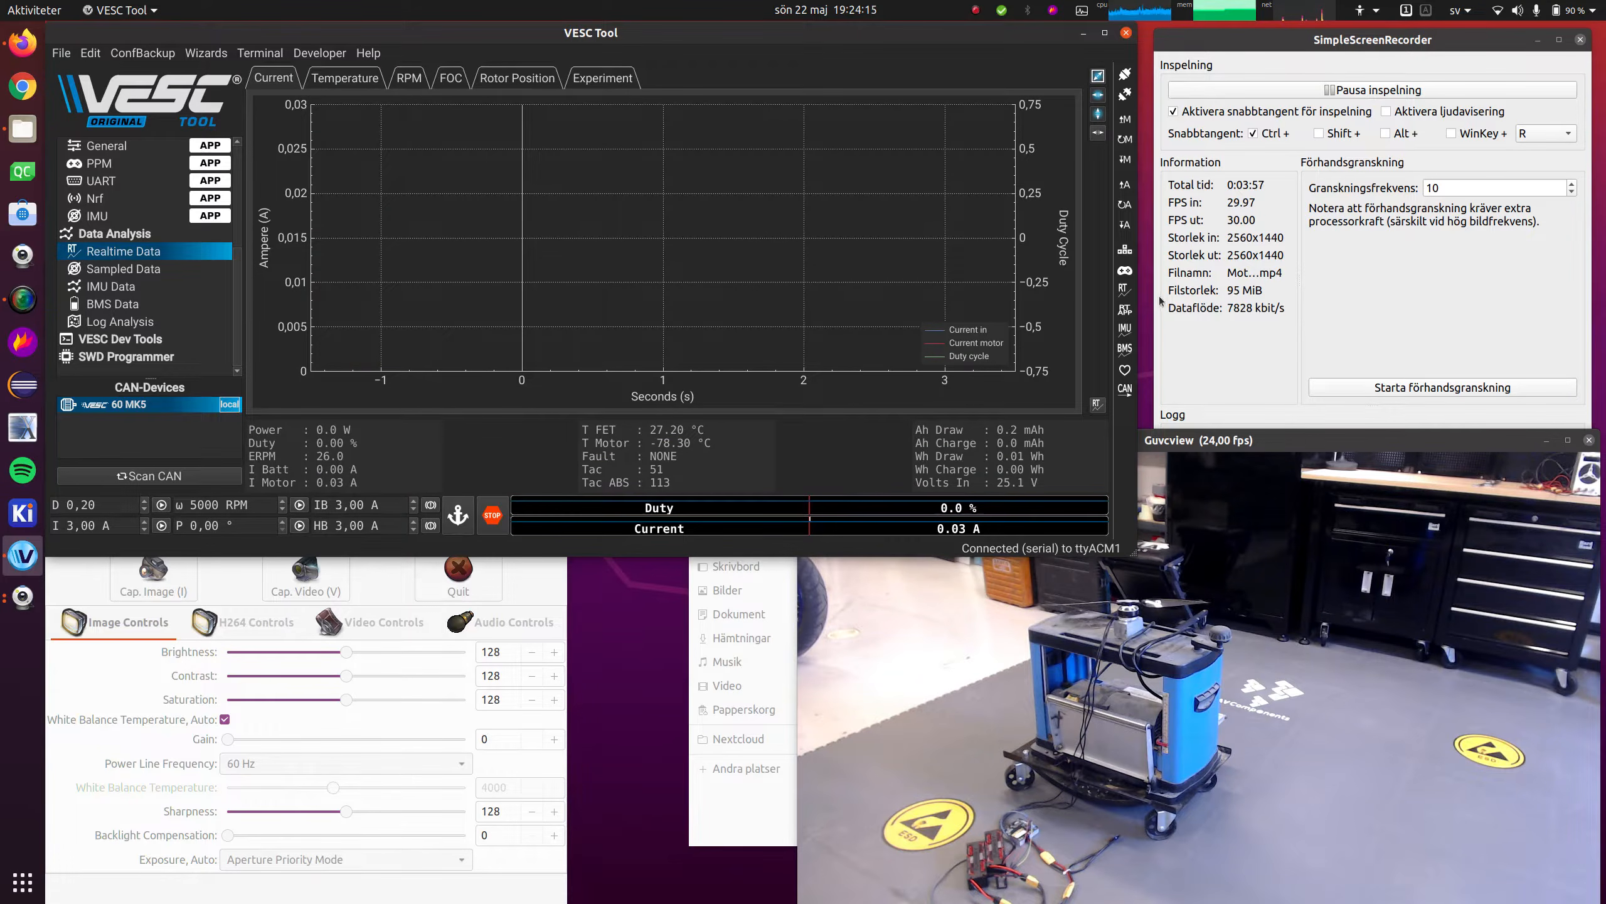
{"action": "left_click", "coordinate": [1131, 293]}
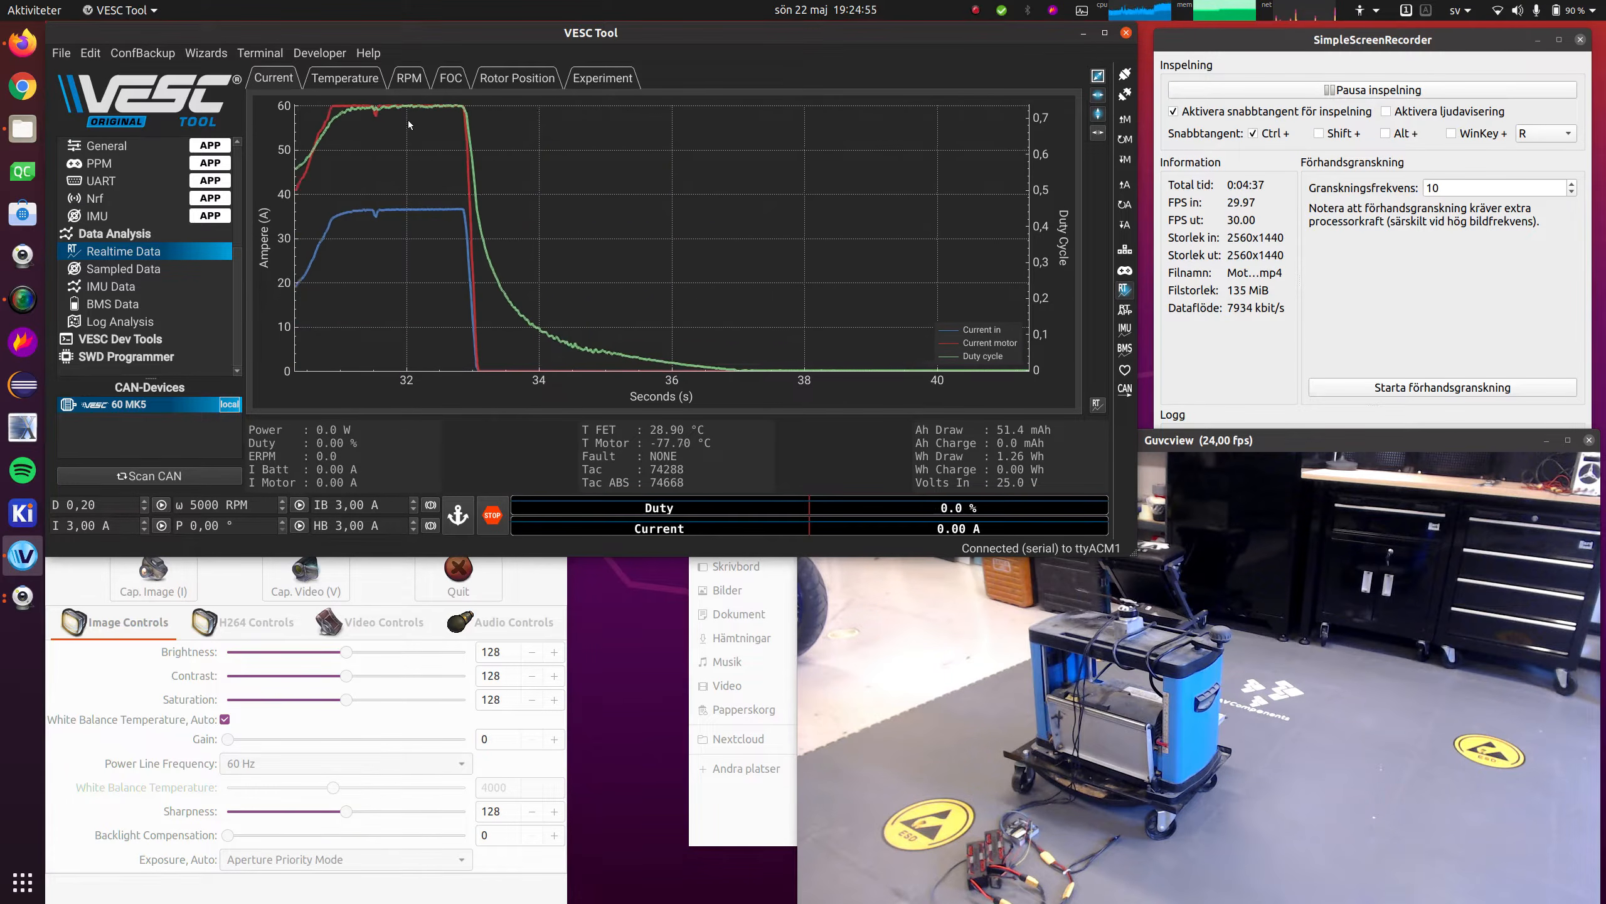
{"action": "left_click", "coordinate": [409, 78]}
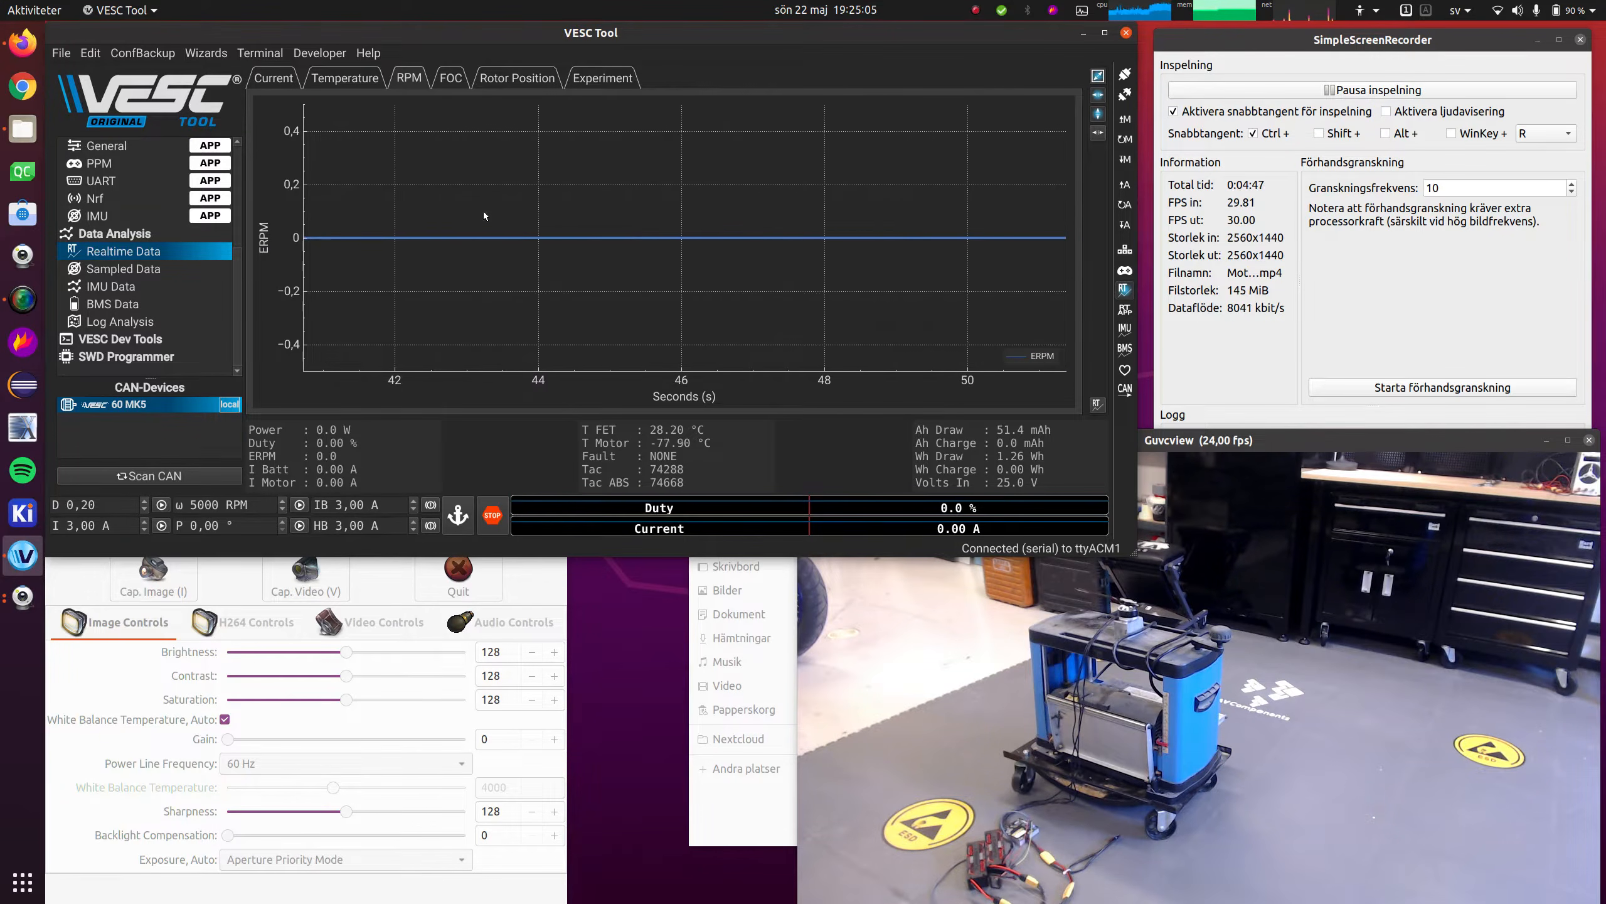
Start Octave in a new terminal, calculate 8400 * 11, and close the terminal with its running process
{"action": "key", "text": "ctrl+alt+t"}
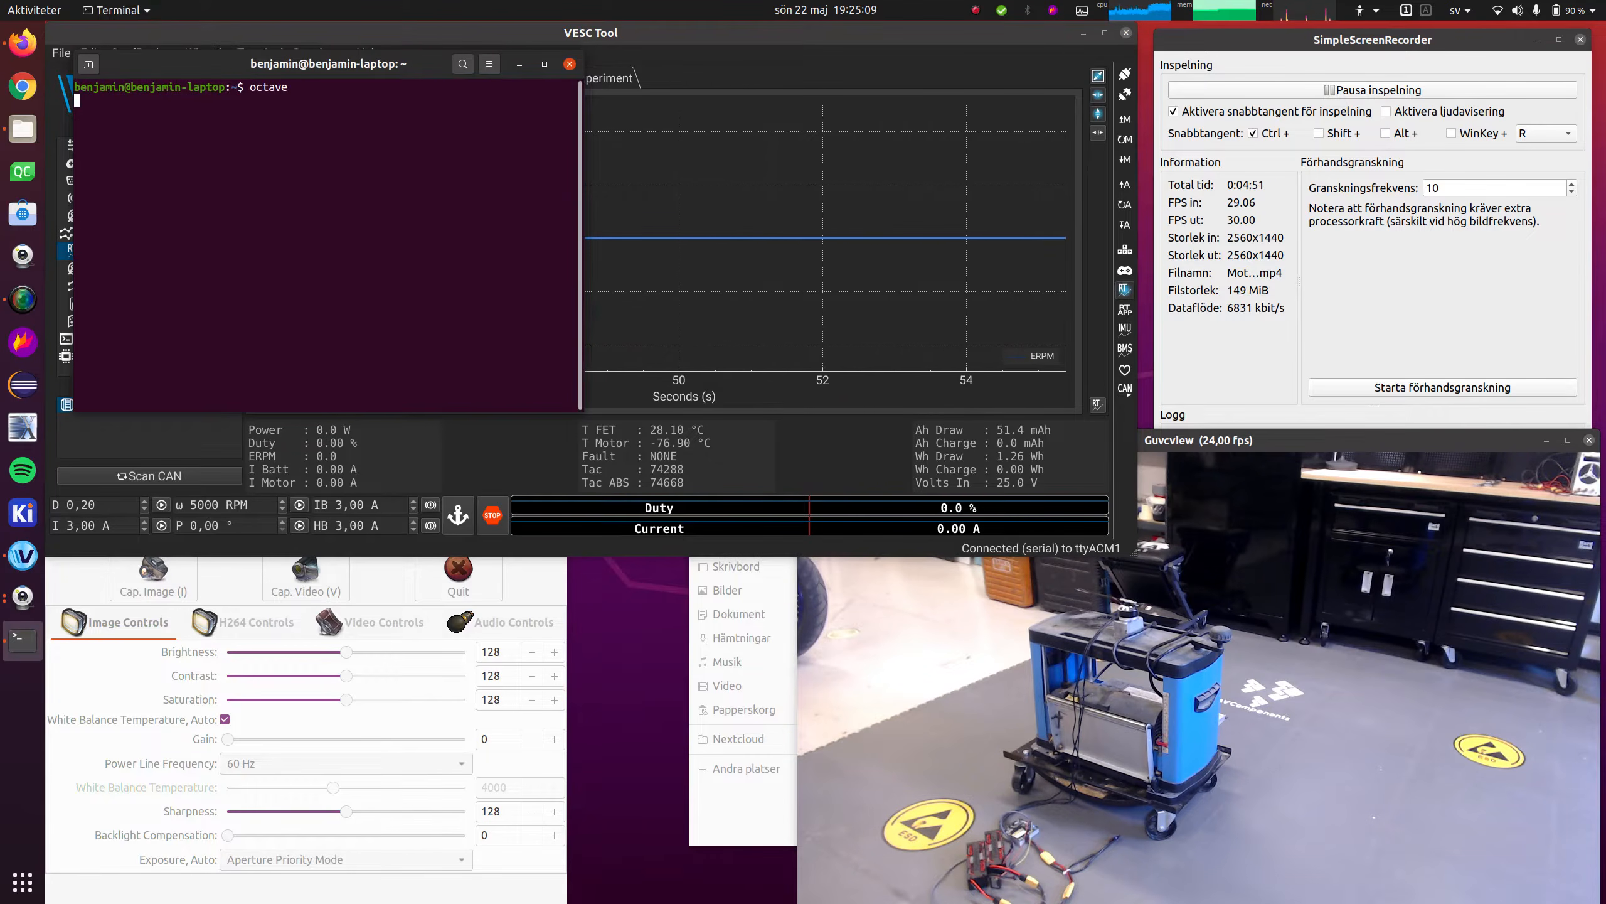
{"action": "type", "text": "octave"}
{"action": "key", "text": "Return"}
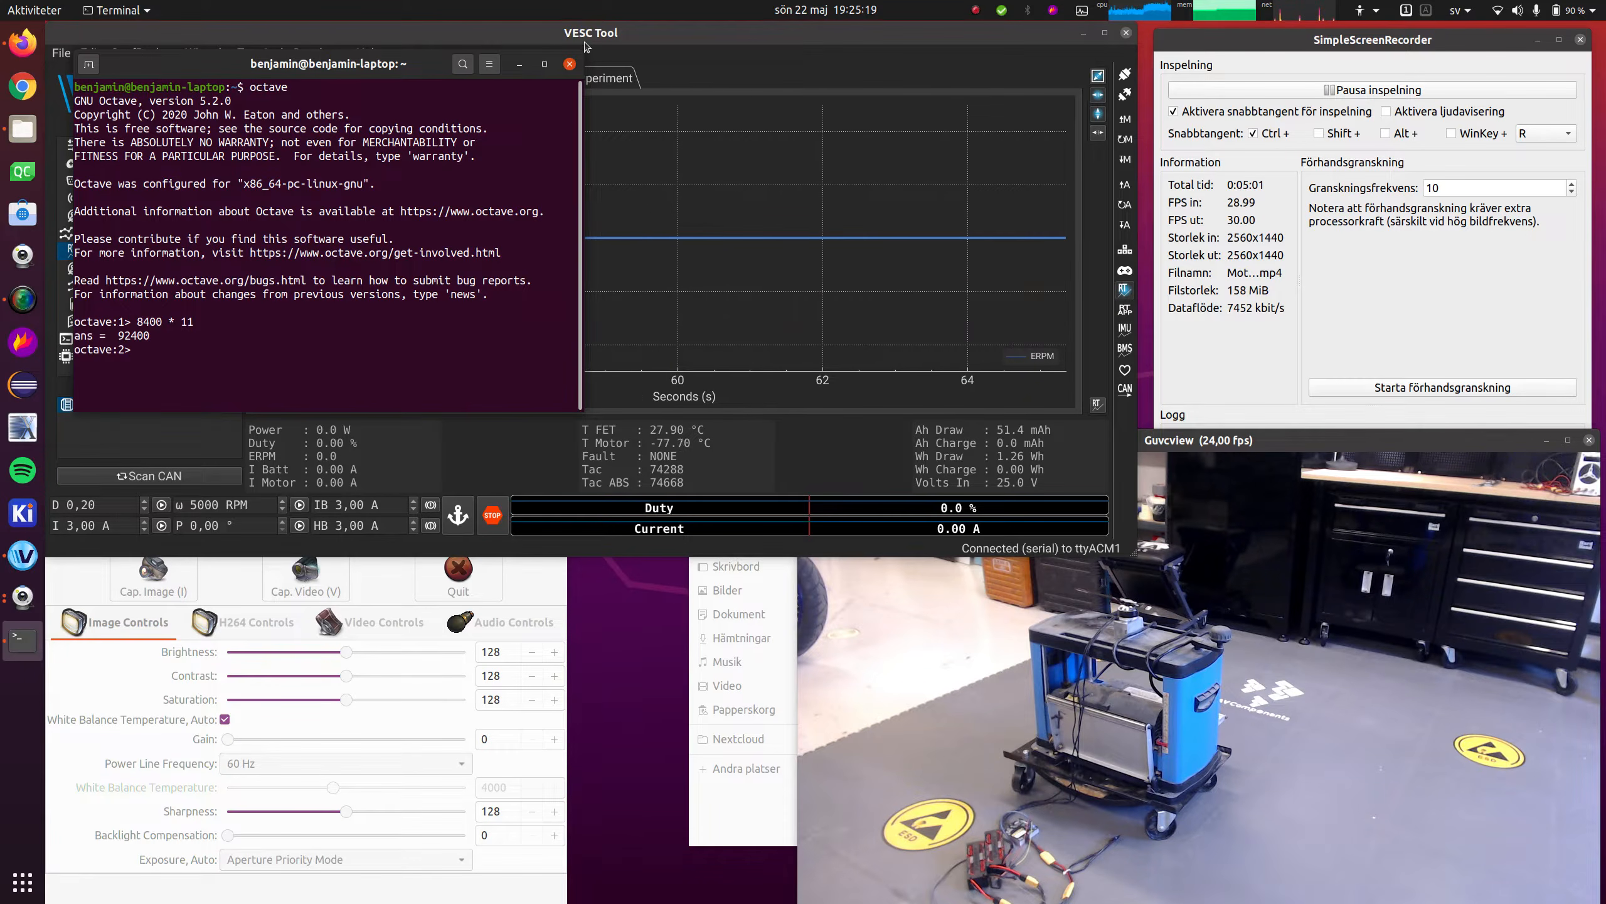
{"action": "left_click", "coordinate": [570, 65]}
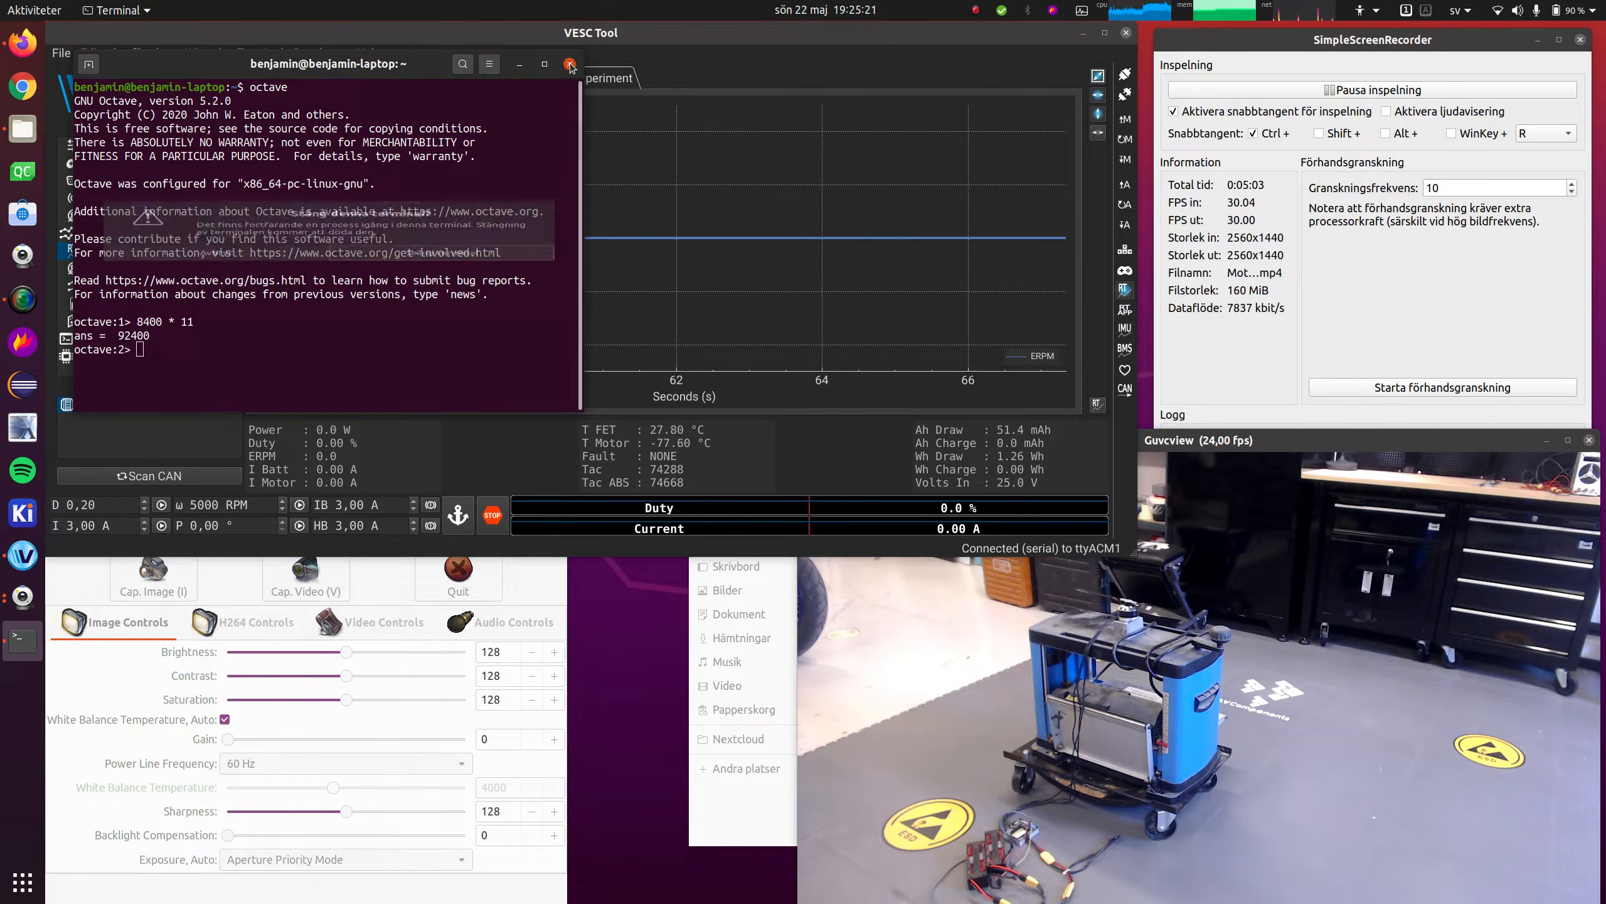
{"action": "left_click", "coordinate": [522, 275]}
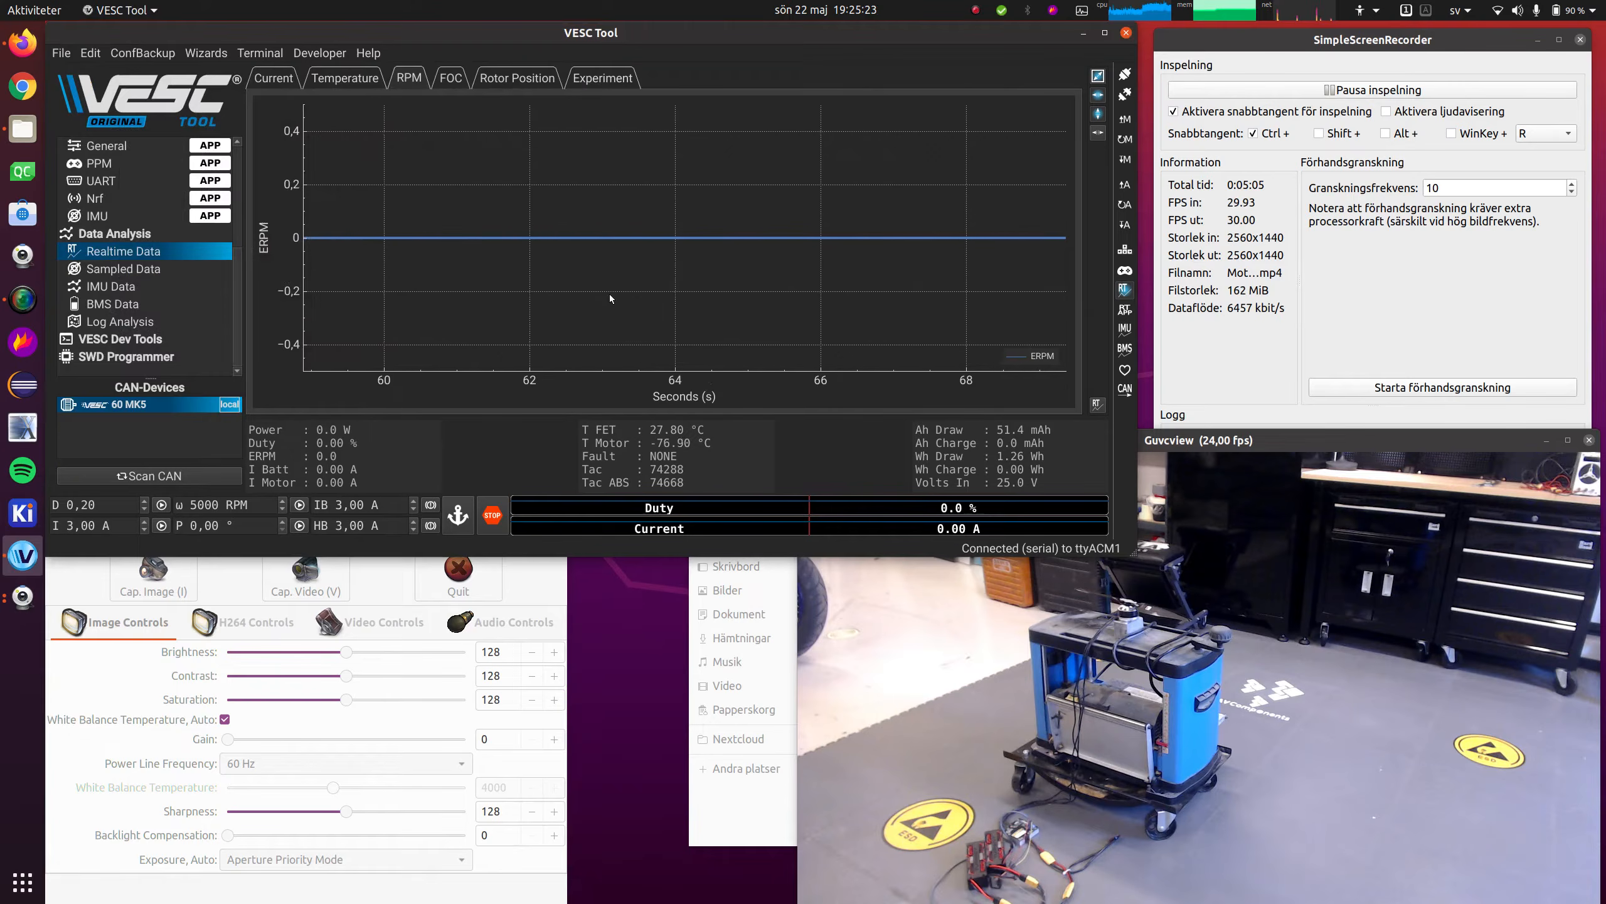
Switch to Firefox, check the magnetic pole count in the KDE5215XF-435 full specifications, and return to VESC Tool
{"action": "key", "text": "alt+Tab"}
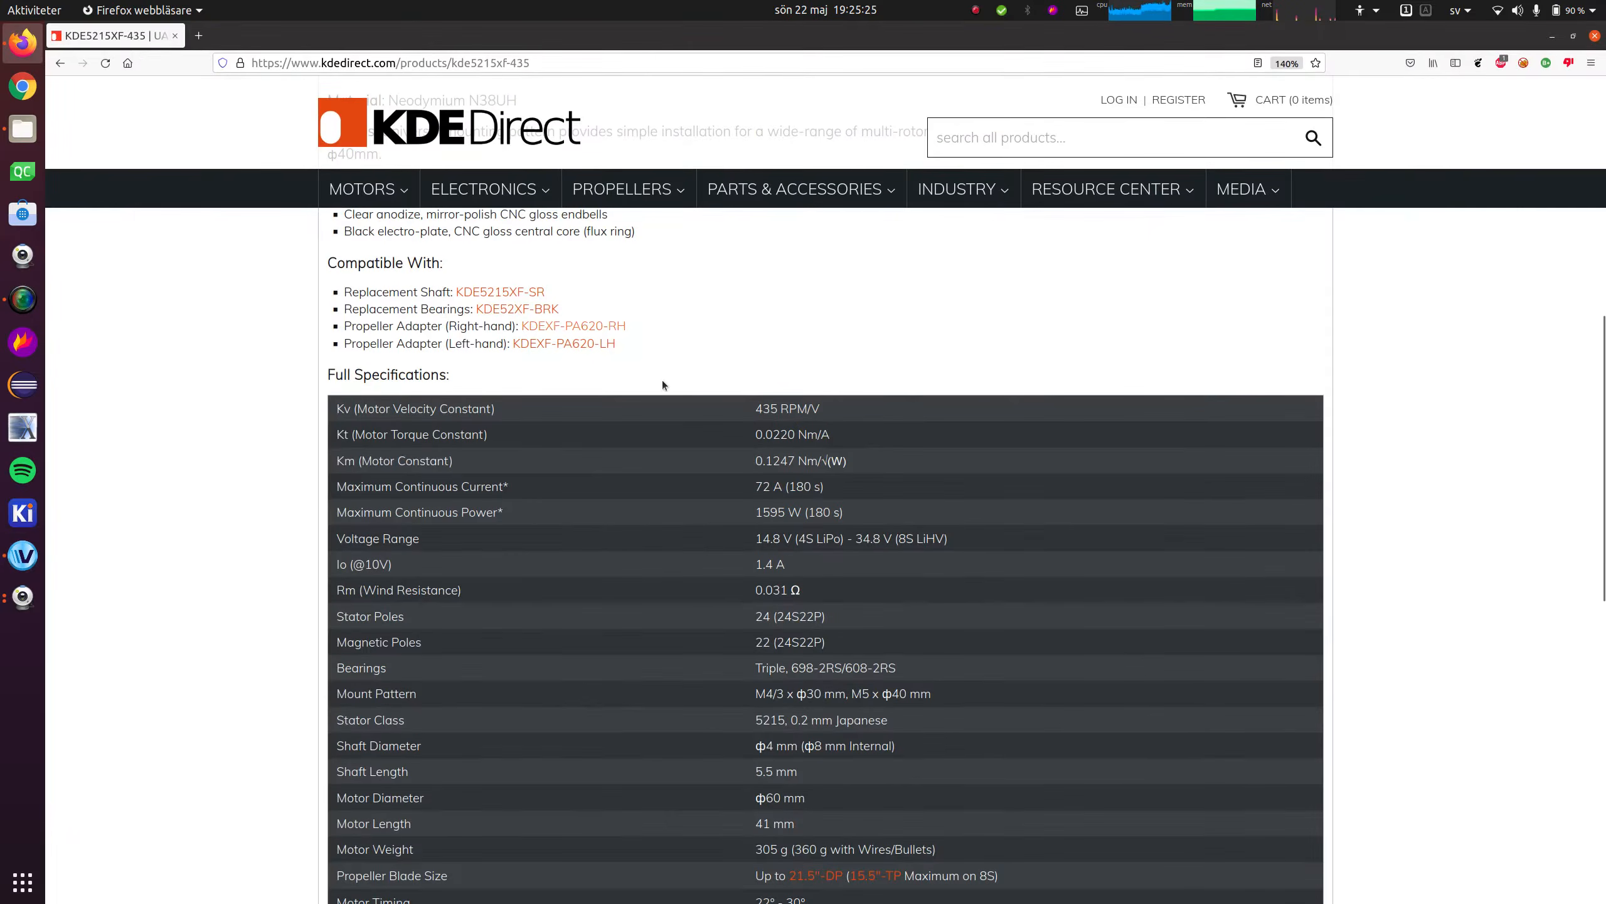
{"action": "scroll", "coordinate": [967, 785], "scroll_direction": "down", "scroll_amount": 3}
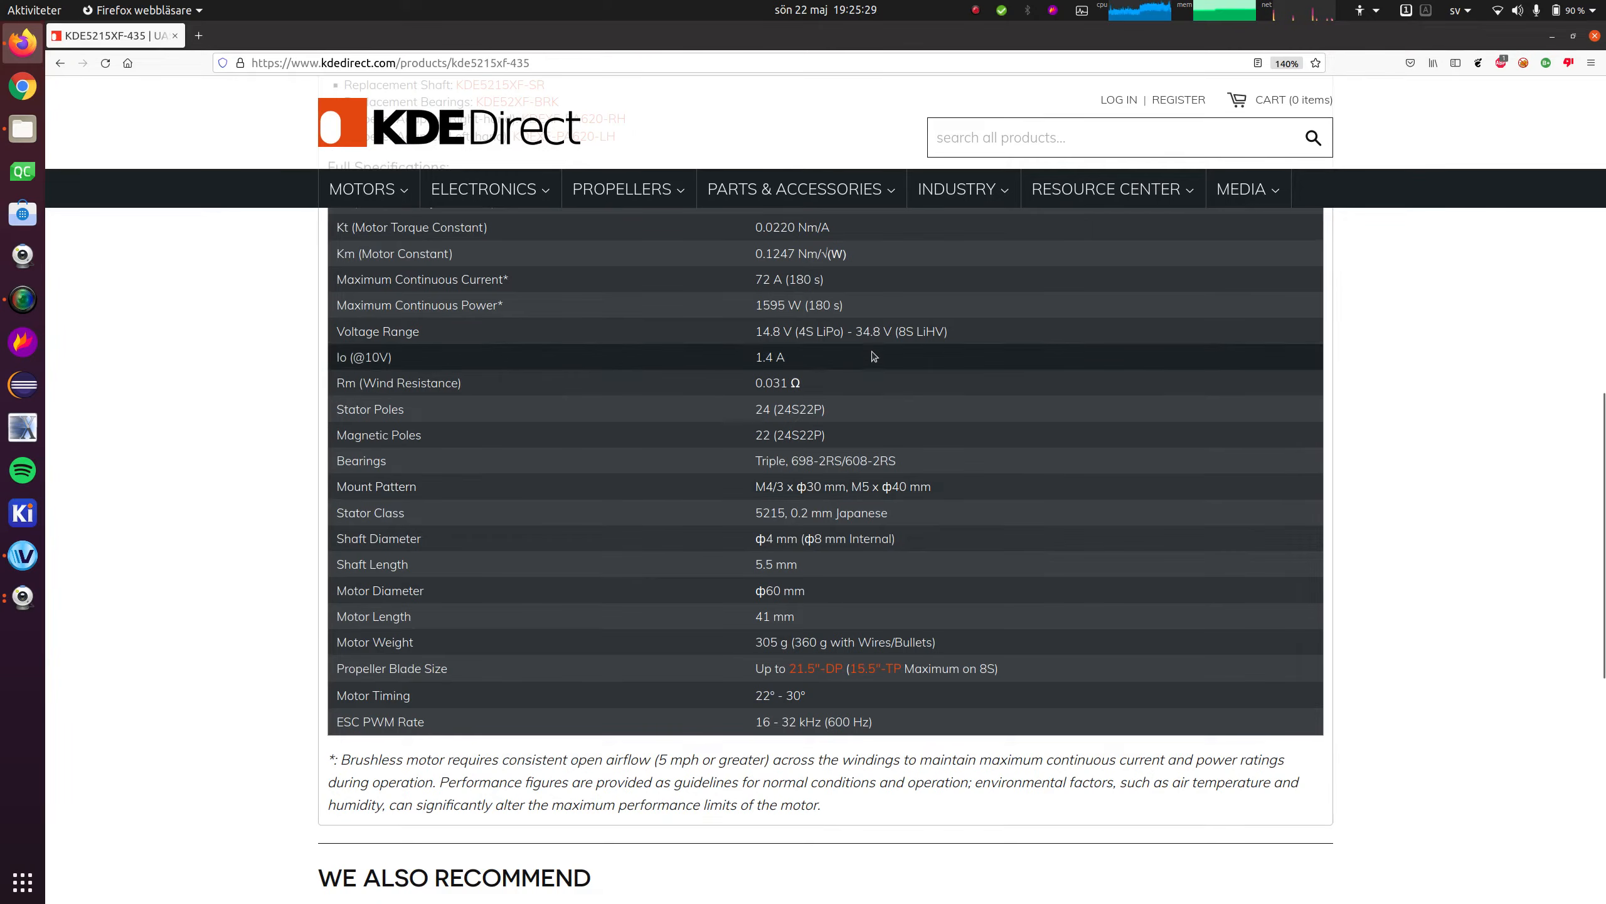
{"action": "scroll", "coordinate": [873, 358], "scroll_direction": "up", "scroll_amount": 1}
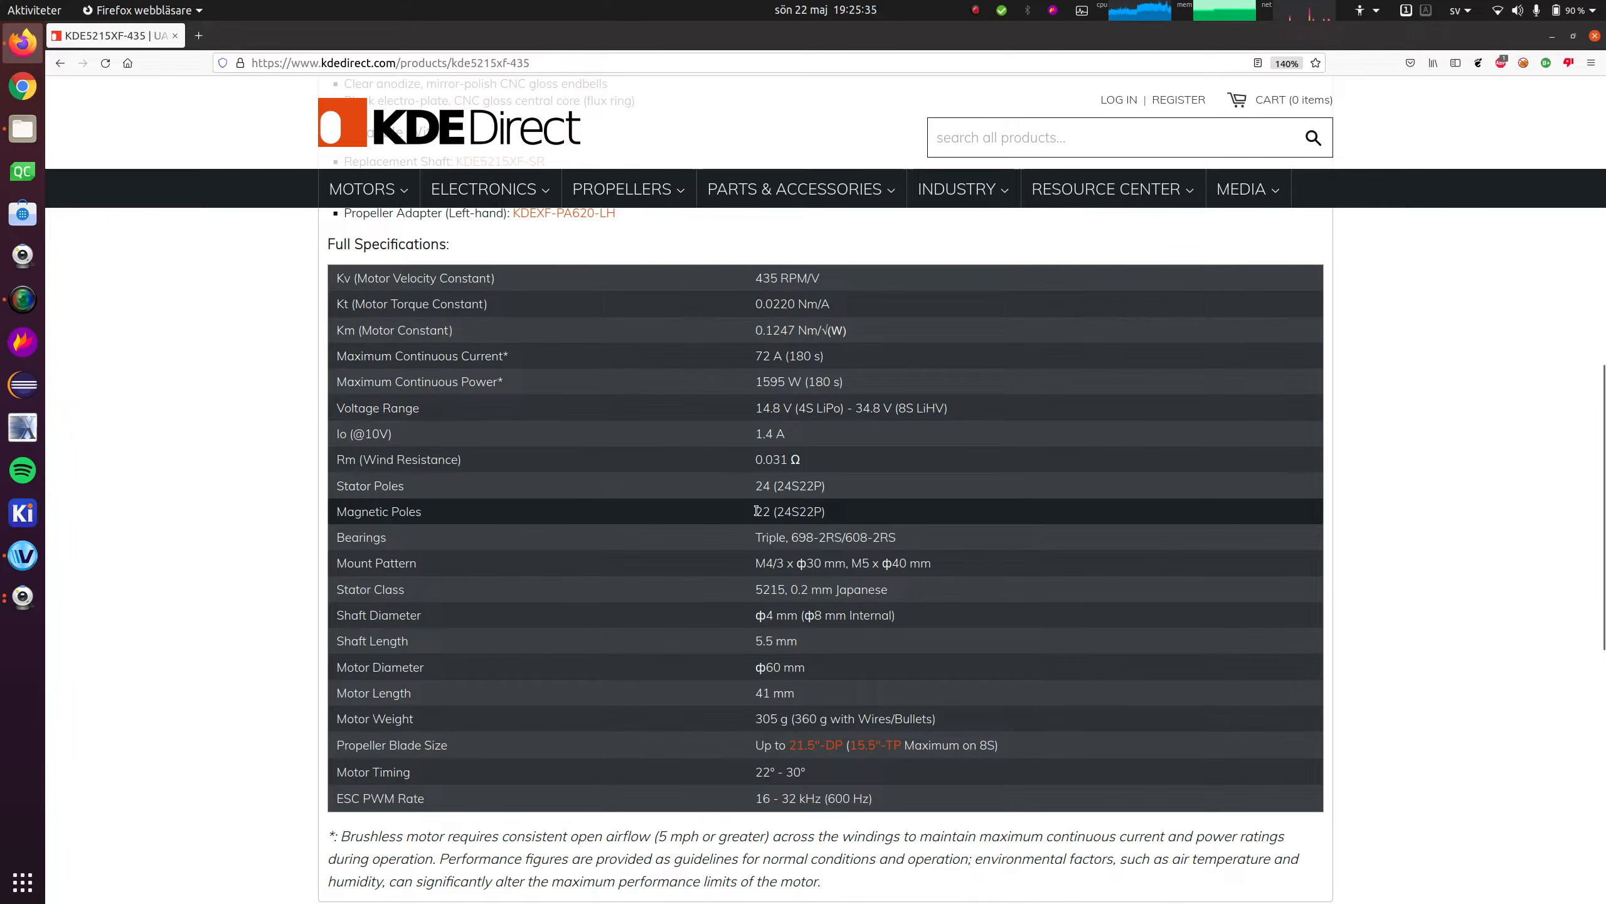
{"action": "key", "text": "alt+Tab"}
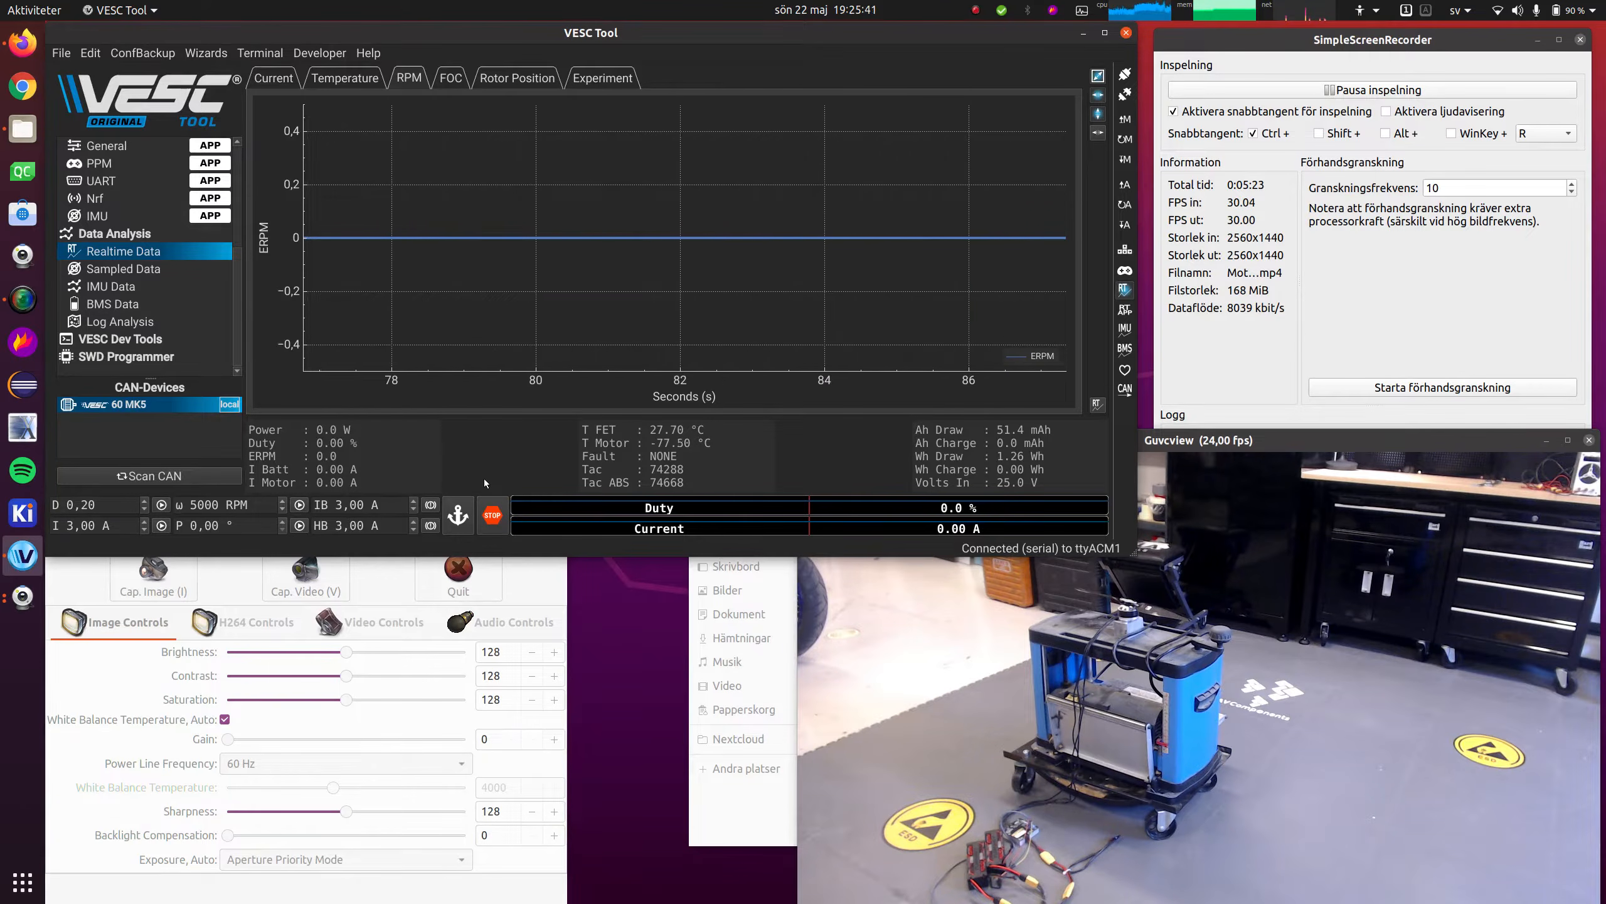
Recalculate 8400 * 11 in a fresh Octave terminal session and bring VESC Tool forward for a motor run on the RPM plot
{"action": "key", "text": "ctrl+alt+t"}
{"action": "type", "text": "octave"}
{"action": "key", "text": "Return"}
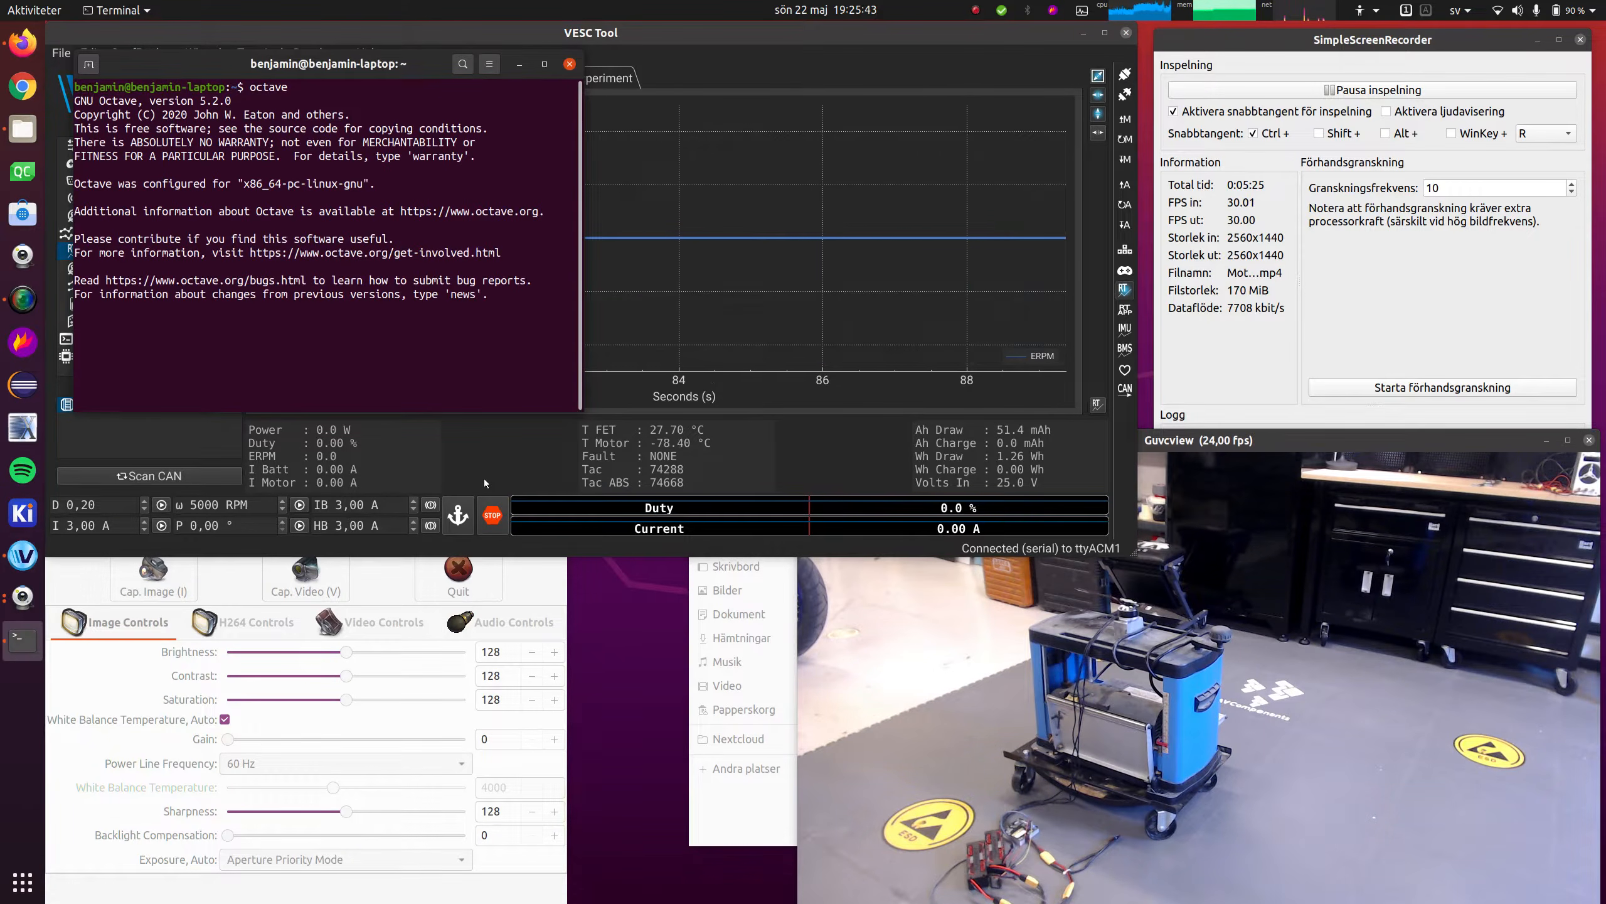
{"action": "type", "text": "8400 * 11"}
{"action": "key", "text": "Return"}
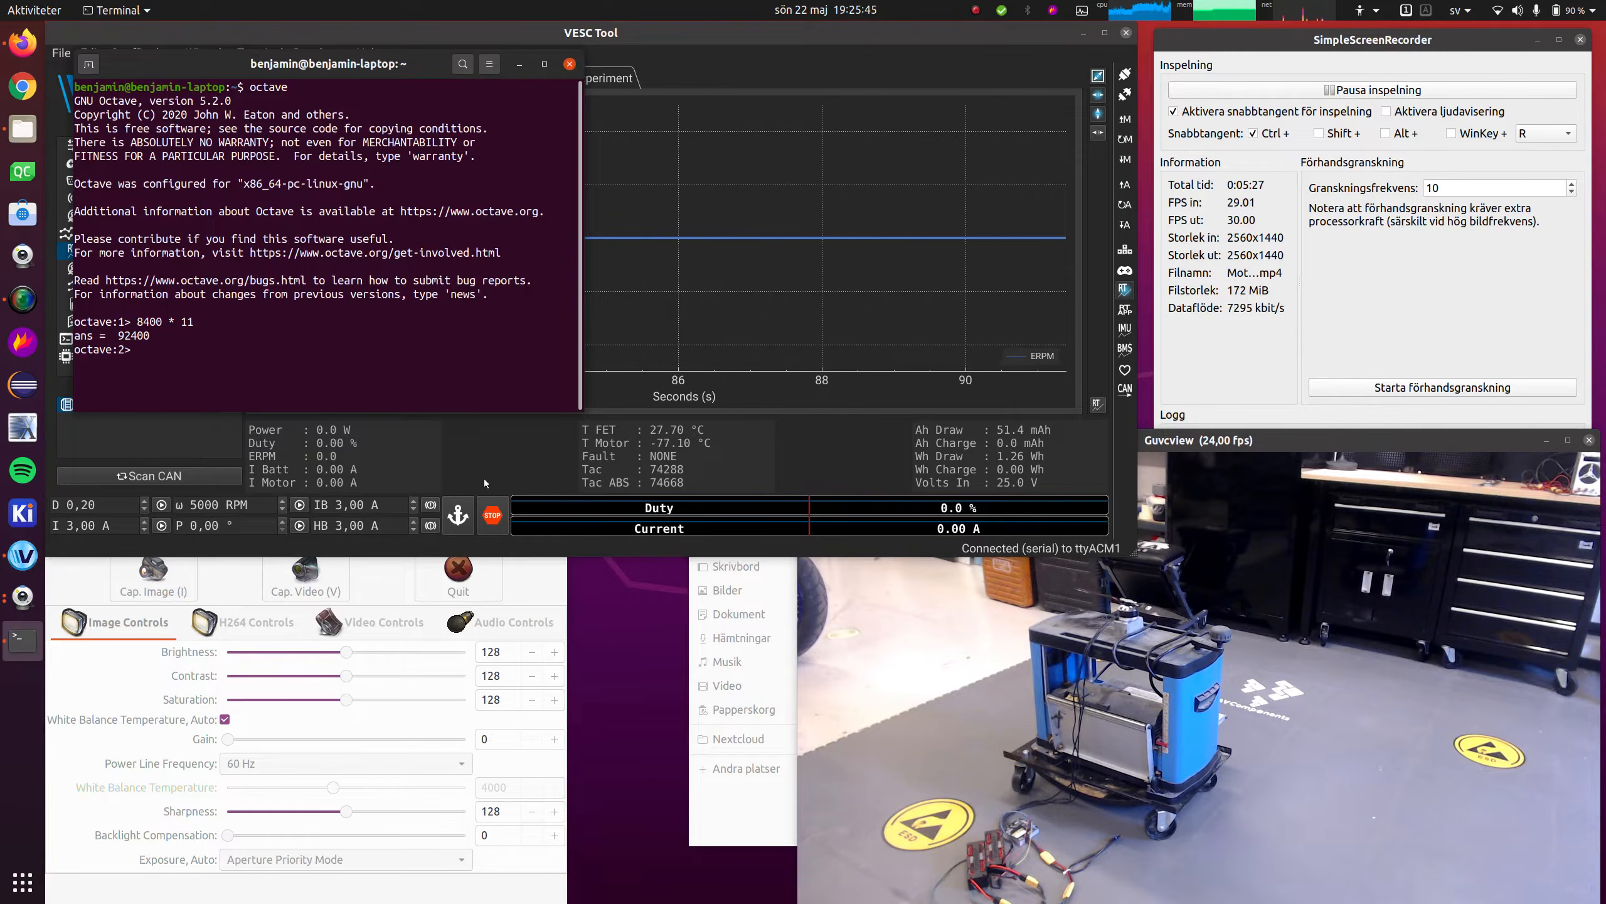
{"action": "left_click", "coordinate": [874, 343]}
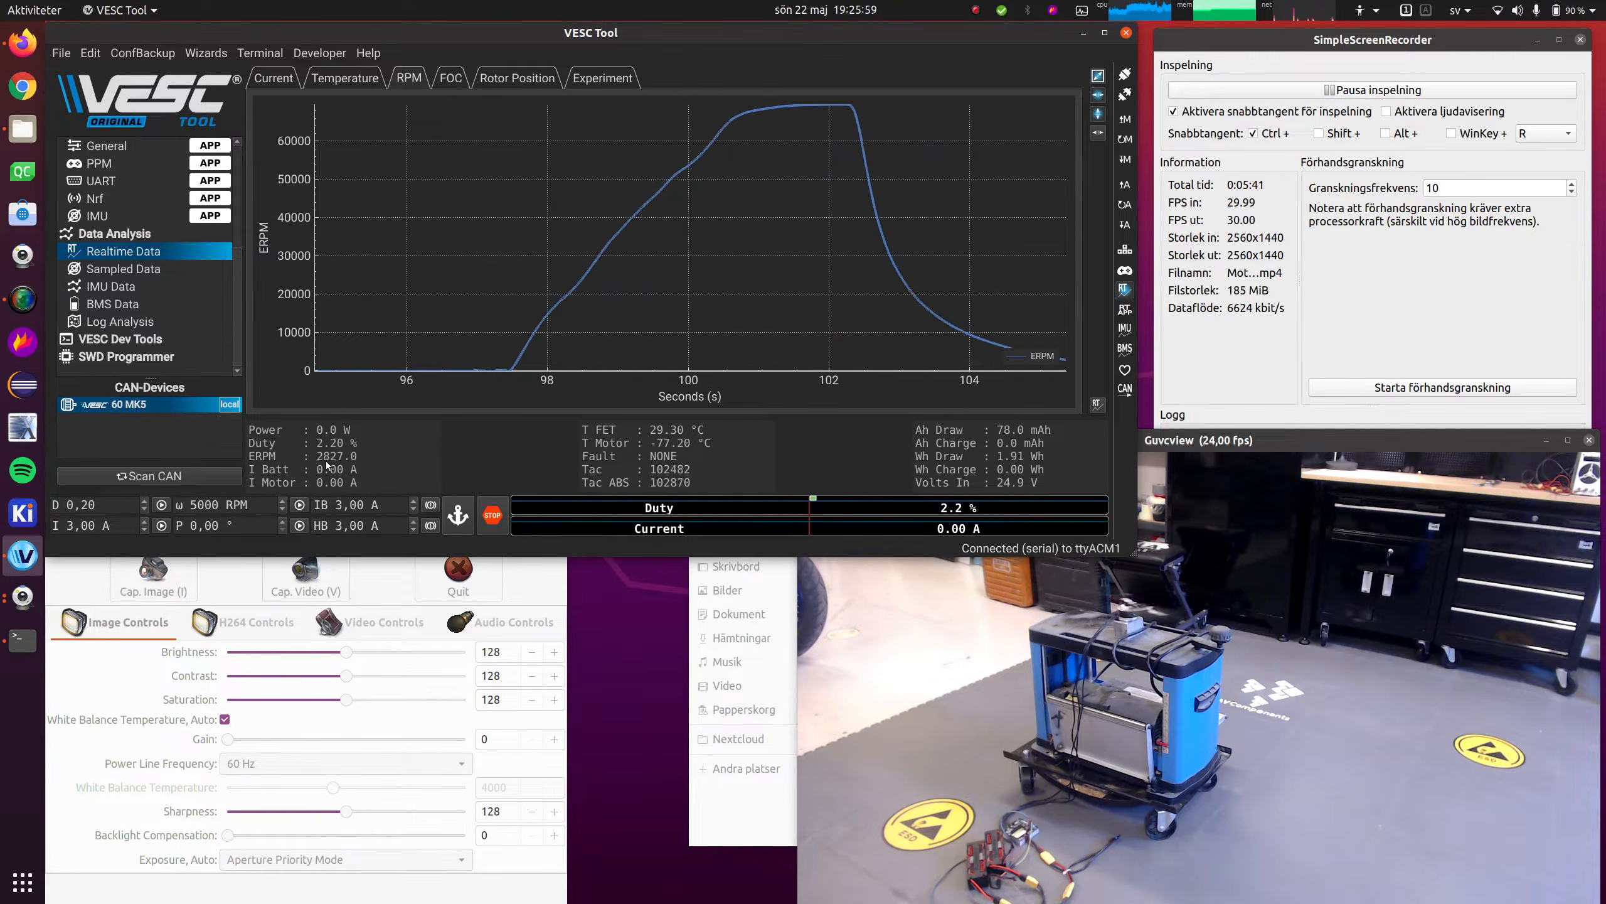
View the realtime current plot, and check the motor and battery current limits in the general motor settings
{"action": "left_click", "coordinate": [277, 80]}
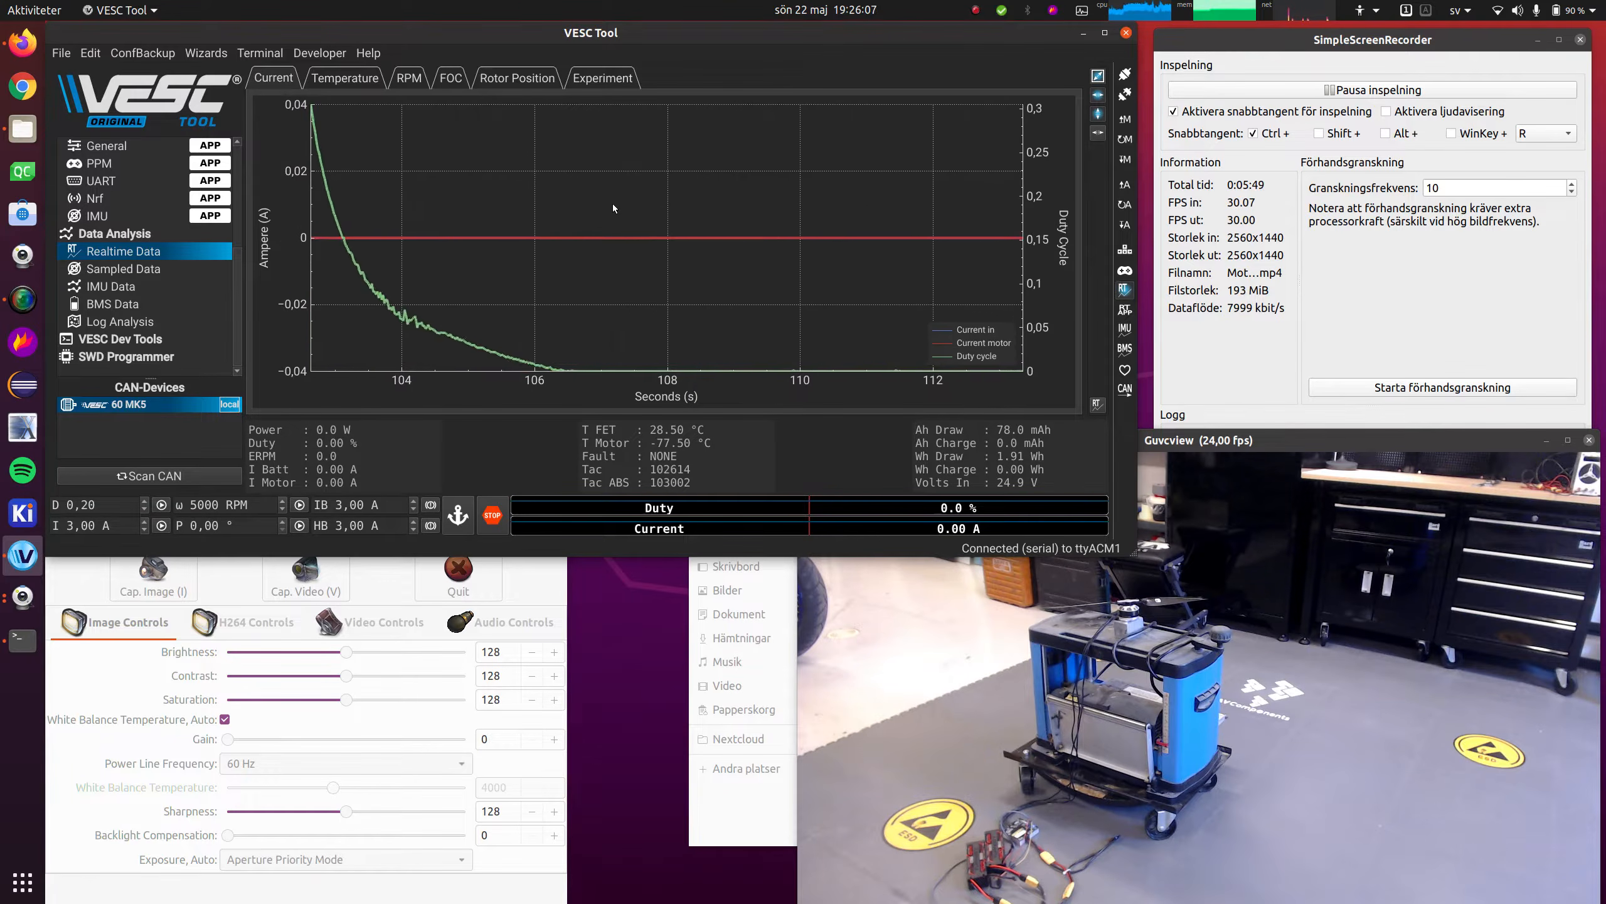
{"action": "scroll", "coordinate": [224, 231], "scroll_direction": "up", "scroll_amount": 1}
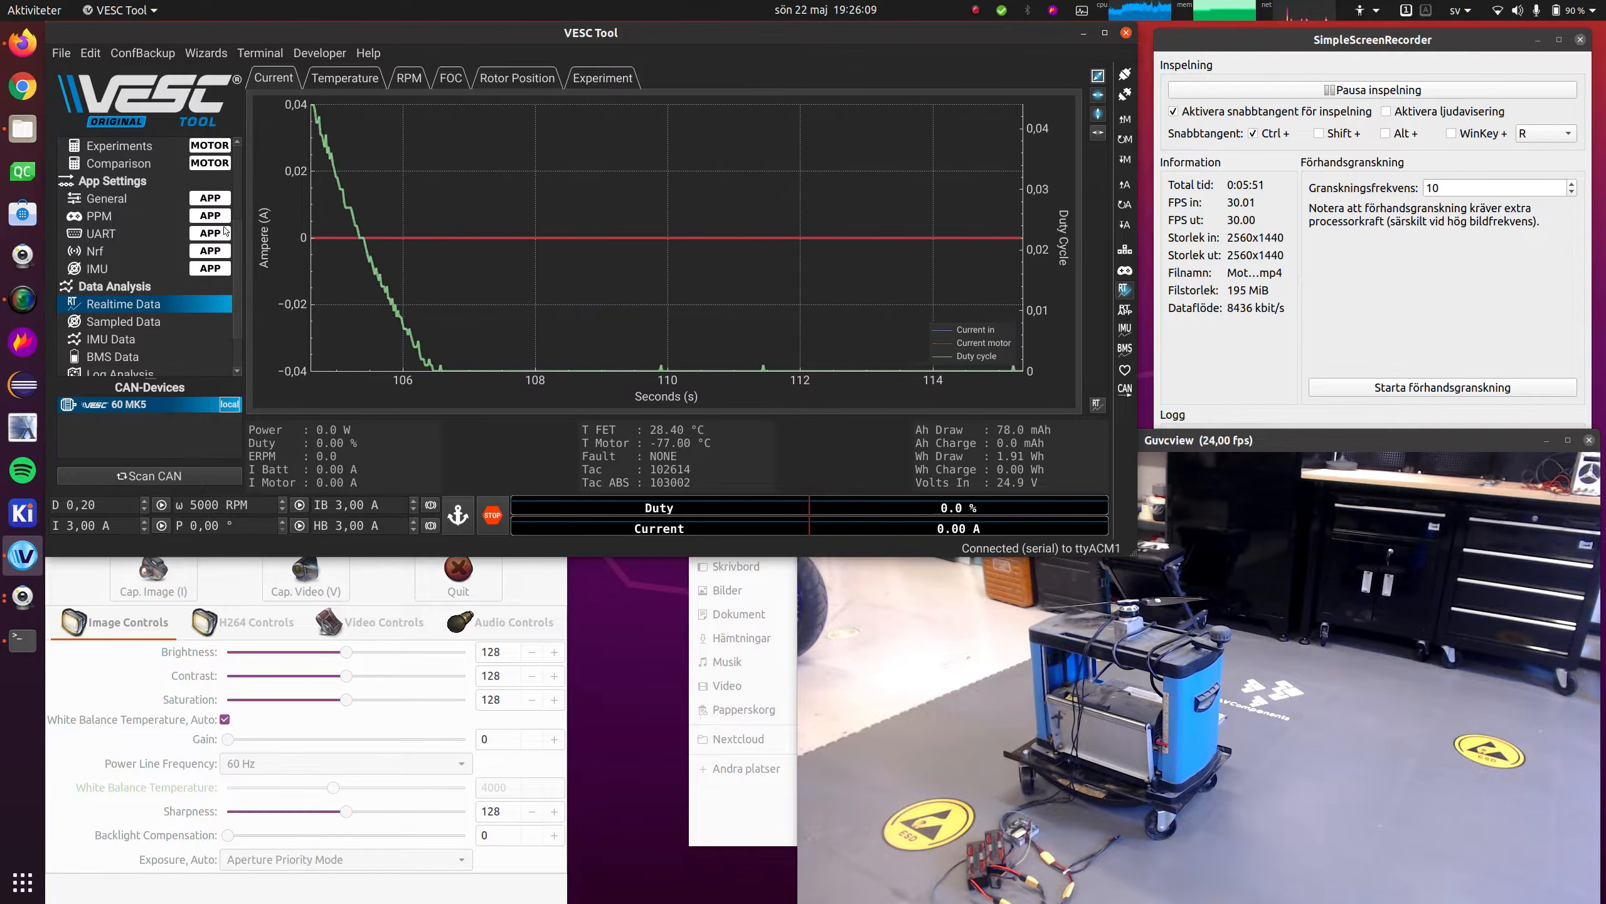
{"action": "scroll", "coordinate": [224, 231], "scroll_direction": "up", "scroll_amount": 2}
{"action": "left_click", "coordinate": [140, 181]}
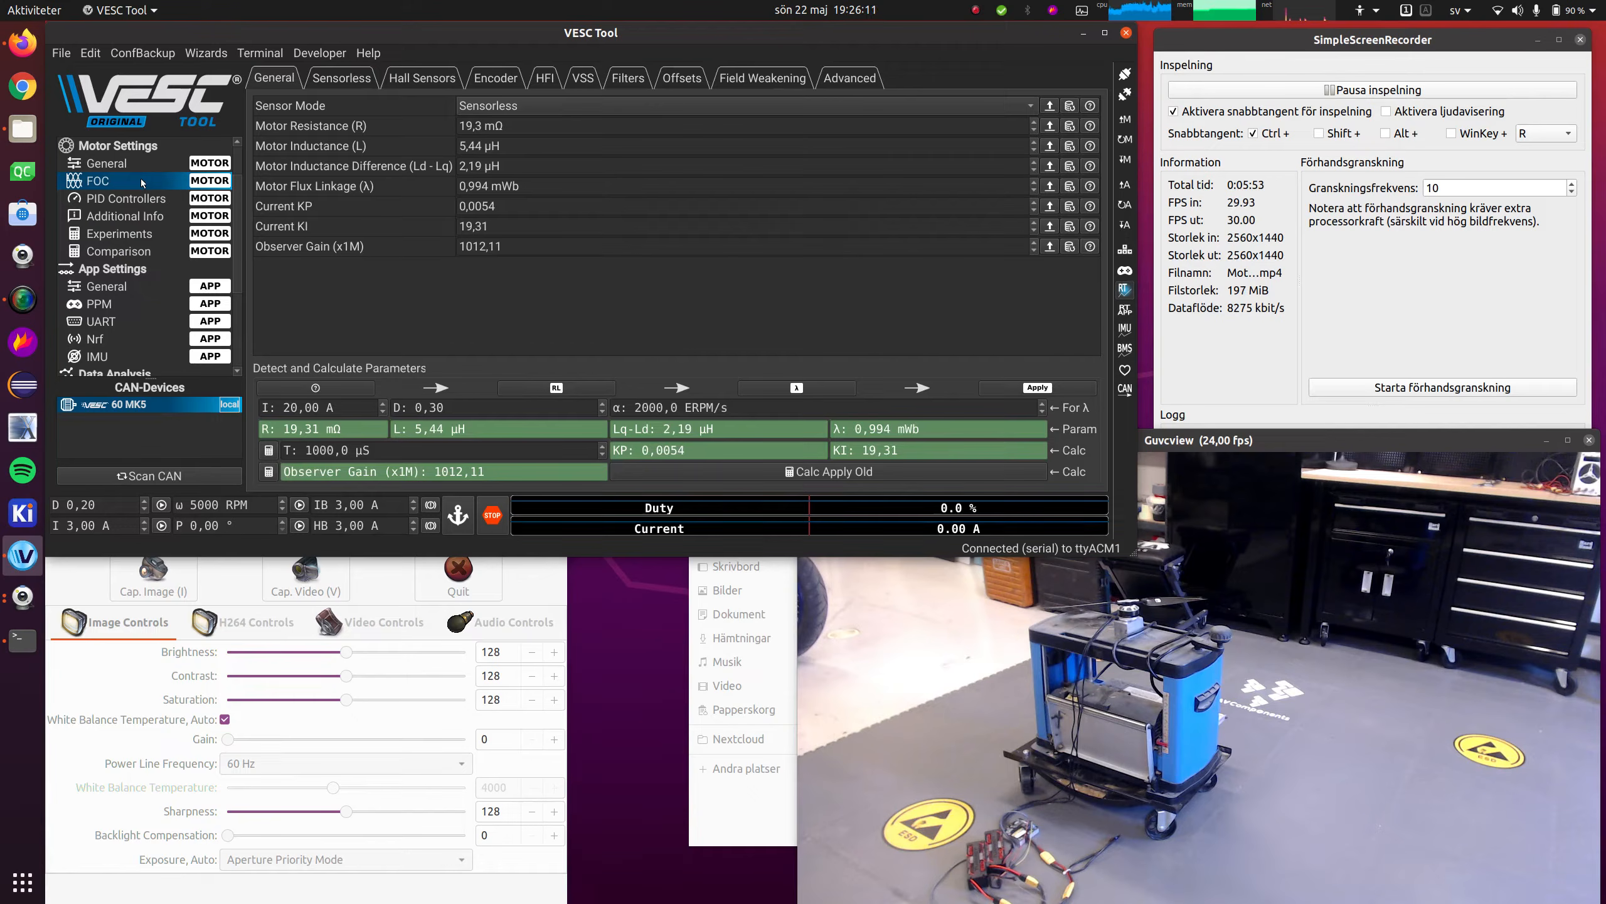
{"action": "left_click", "coordinate": [131, 164]}
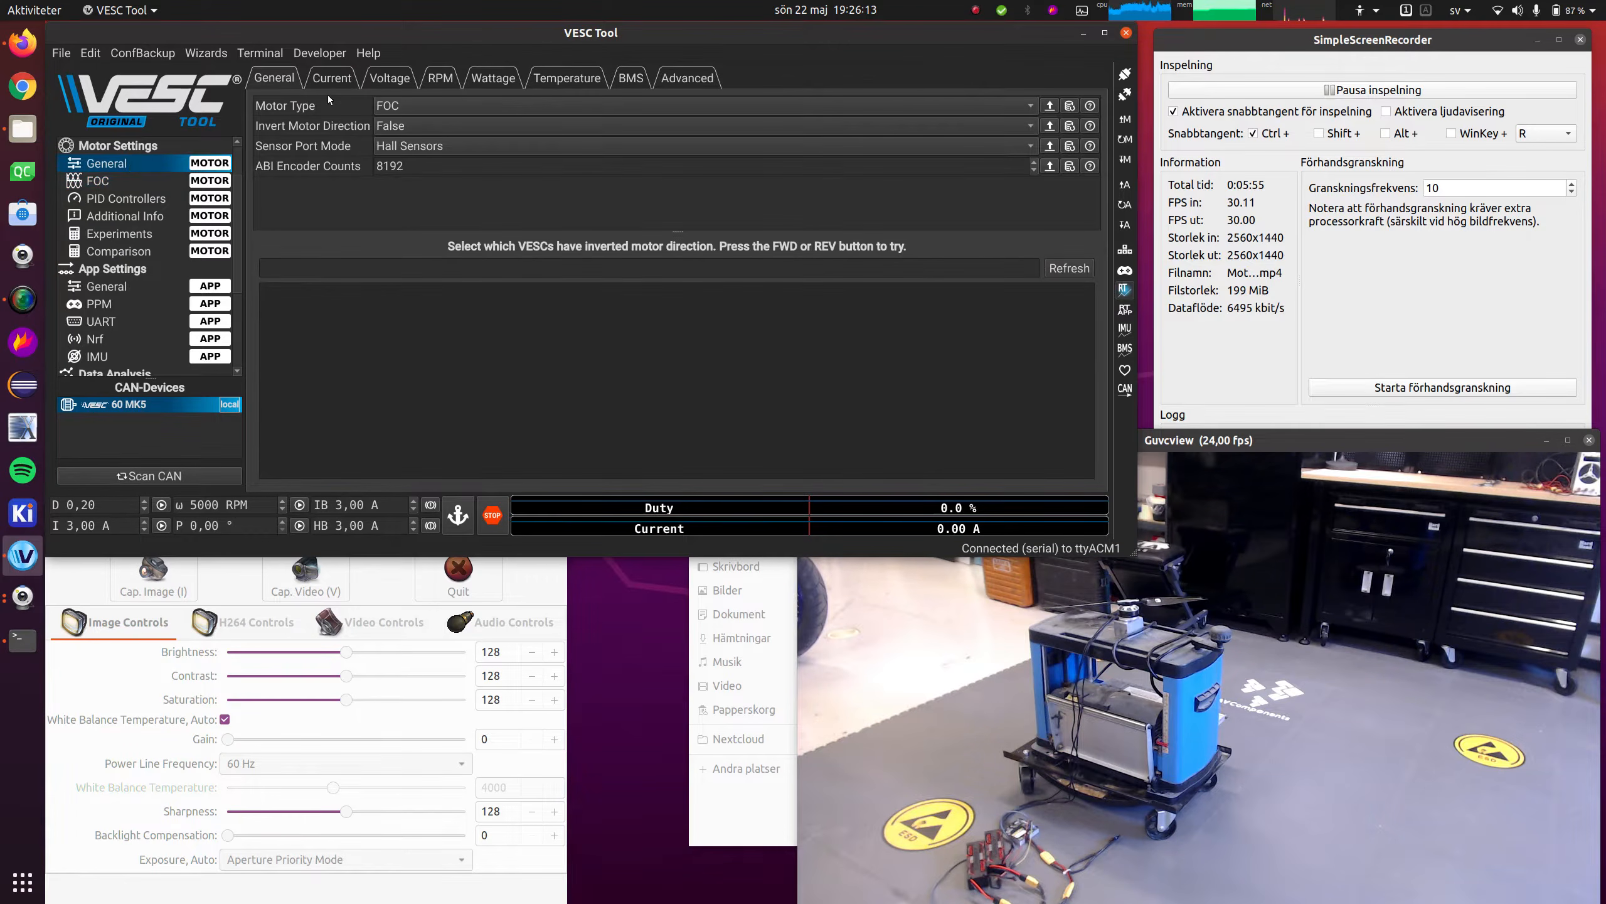
{"action": "left_click", "coordinate": [337, 80]}
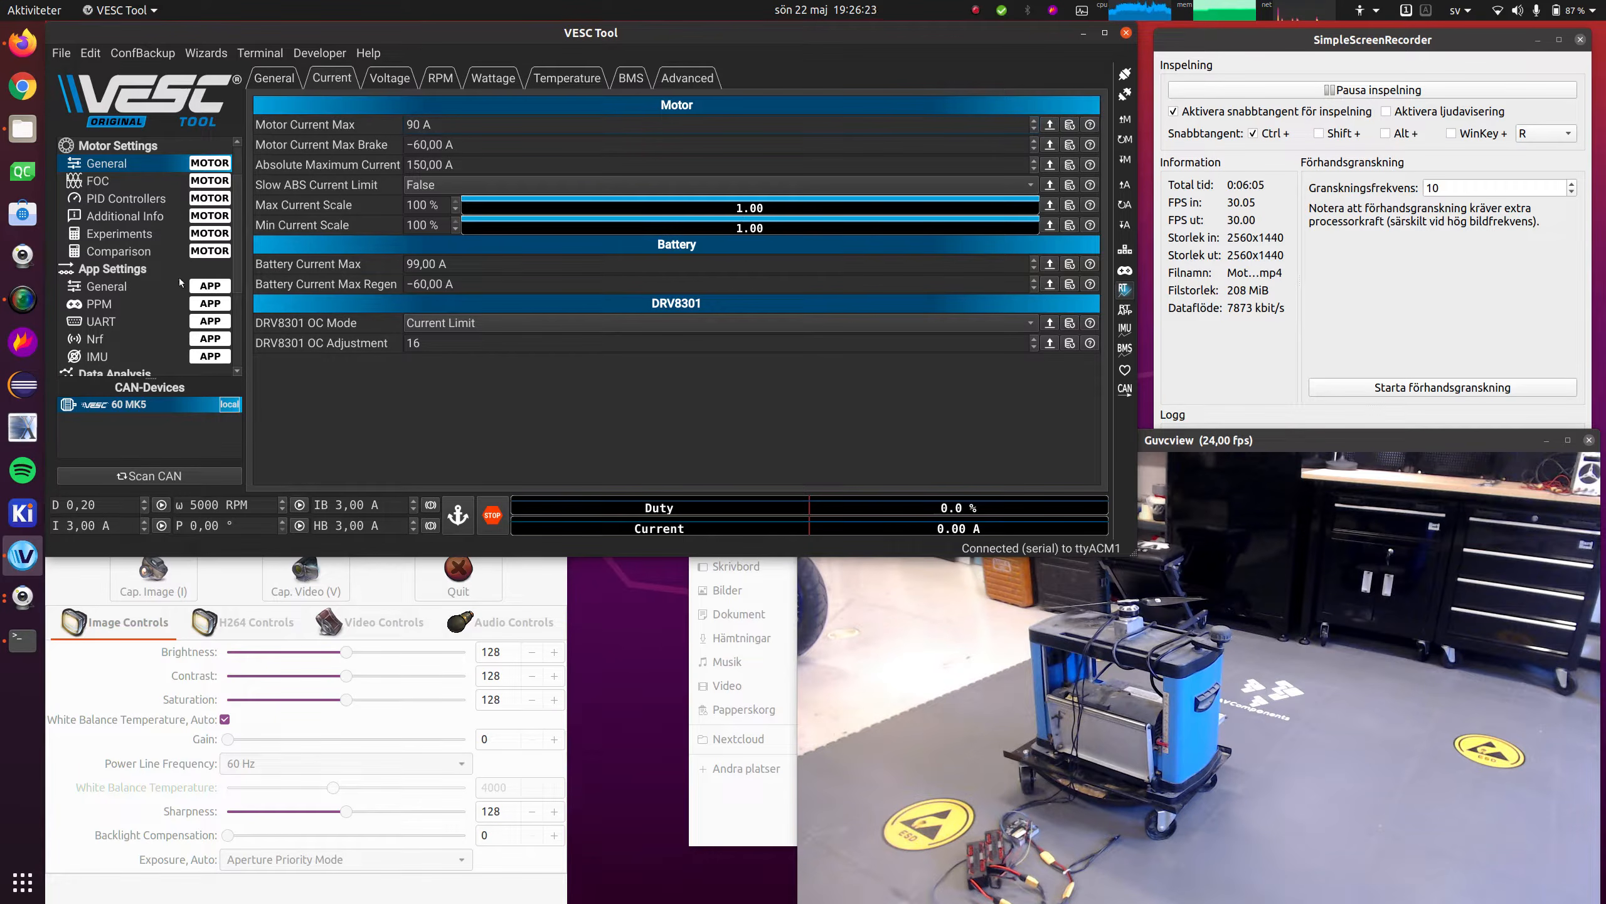
Return to the realtime data page and run the motor while watching the FOC current and voltage plot
{"action": "scroll", "coordinate": [161, 290], "scroll_direction": "down", "scroll_amount": 3}
{"action": "left_click", "coordinate": [173, 254]}
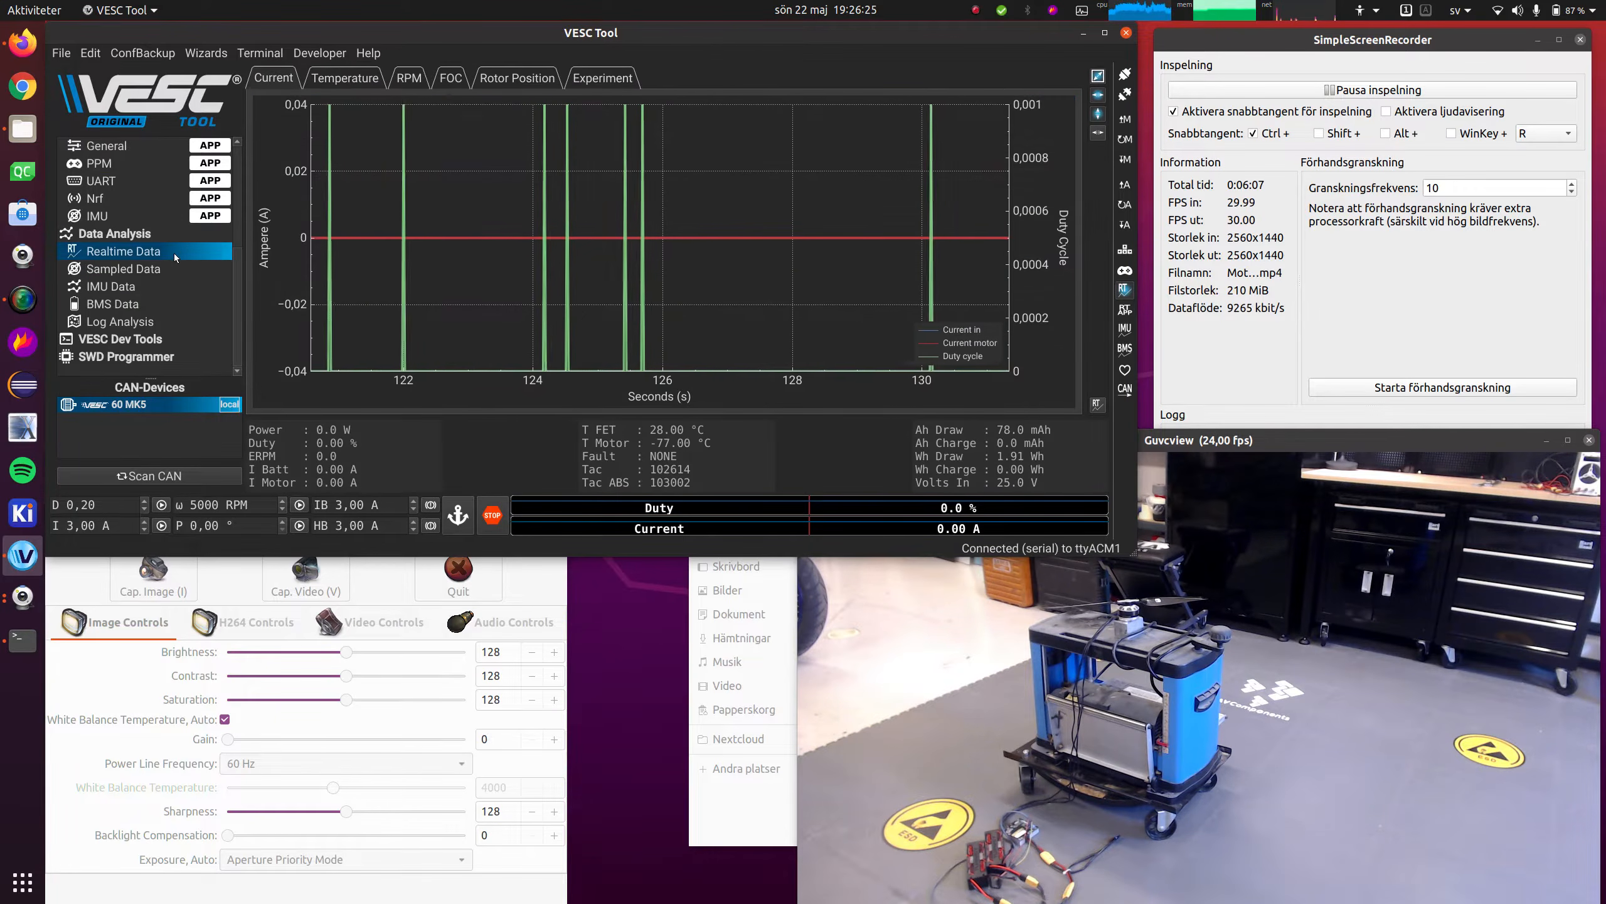
{"action": "left_click", "coordinate": [460, 79]}
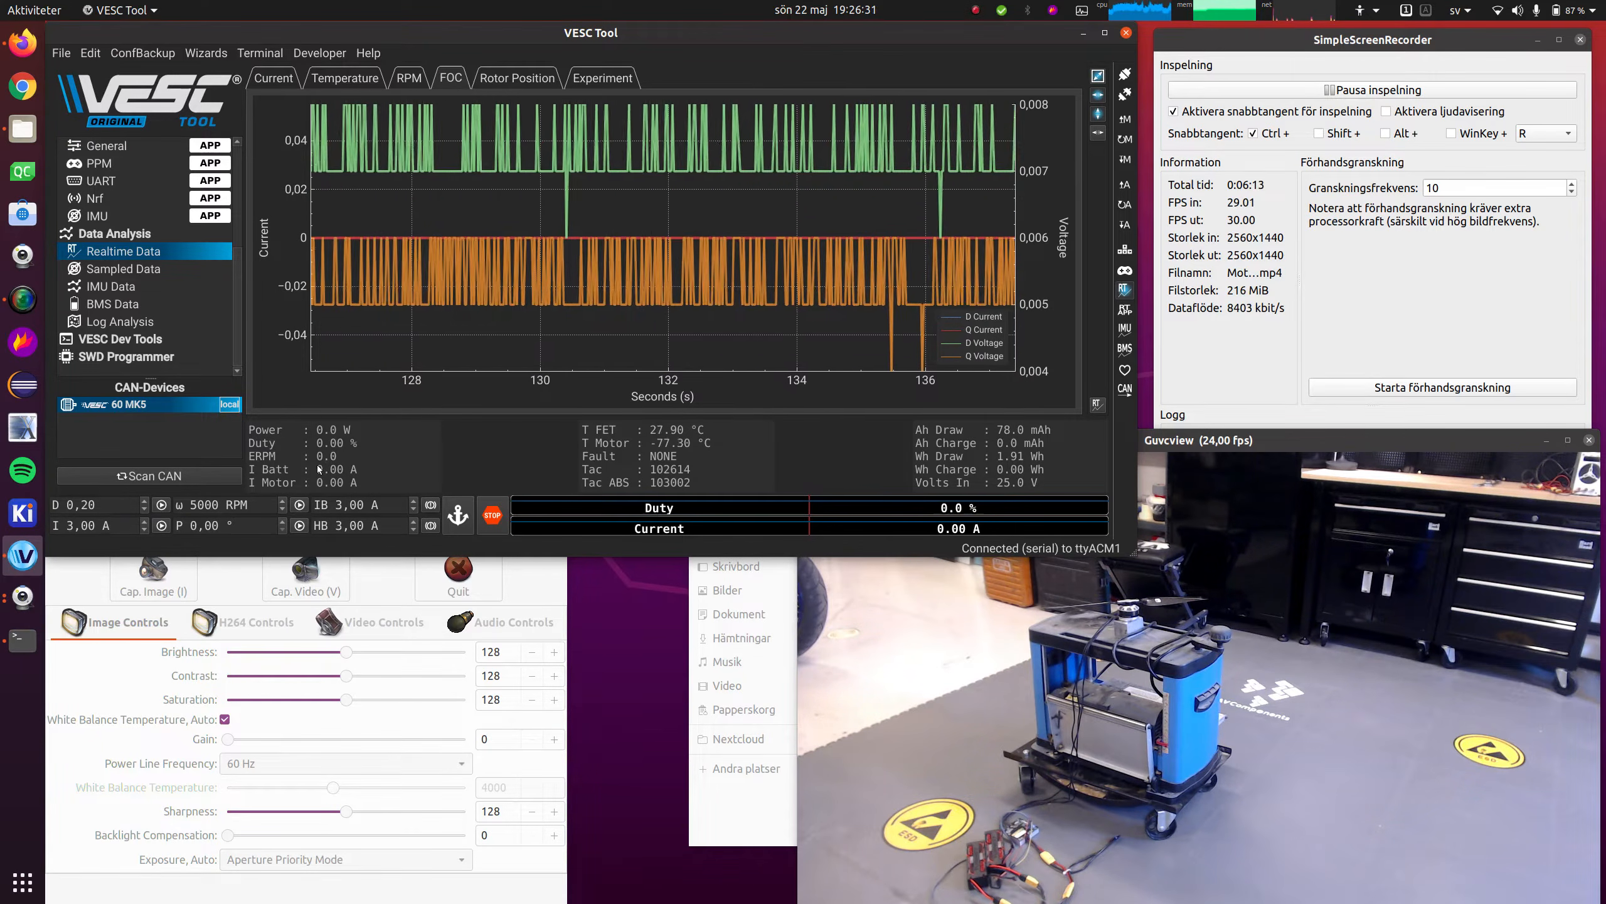
{"action": "key", "text": "Right"}
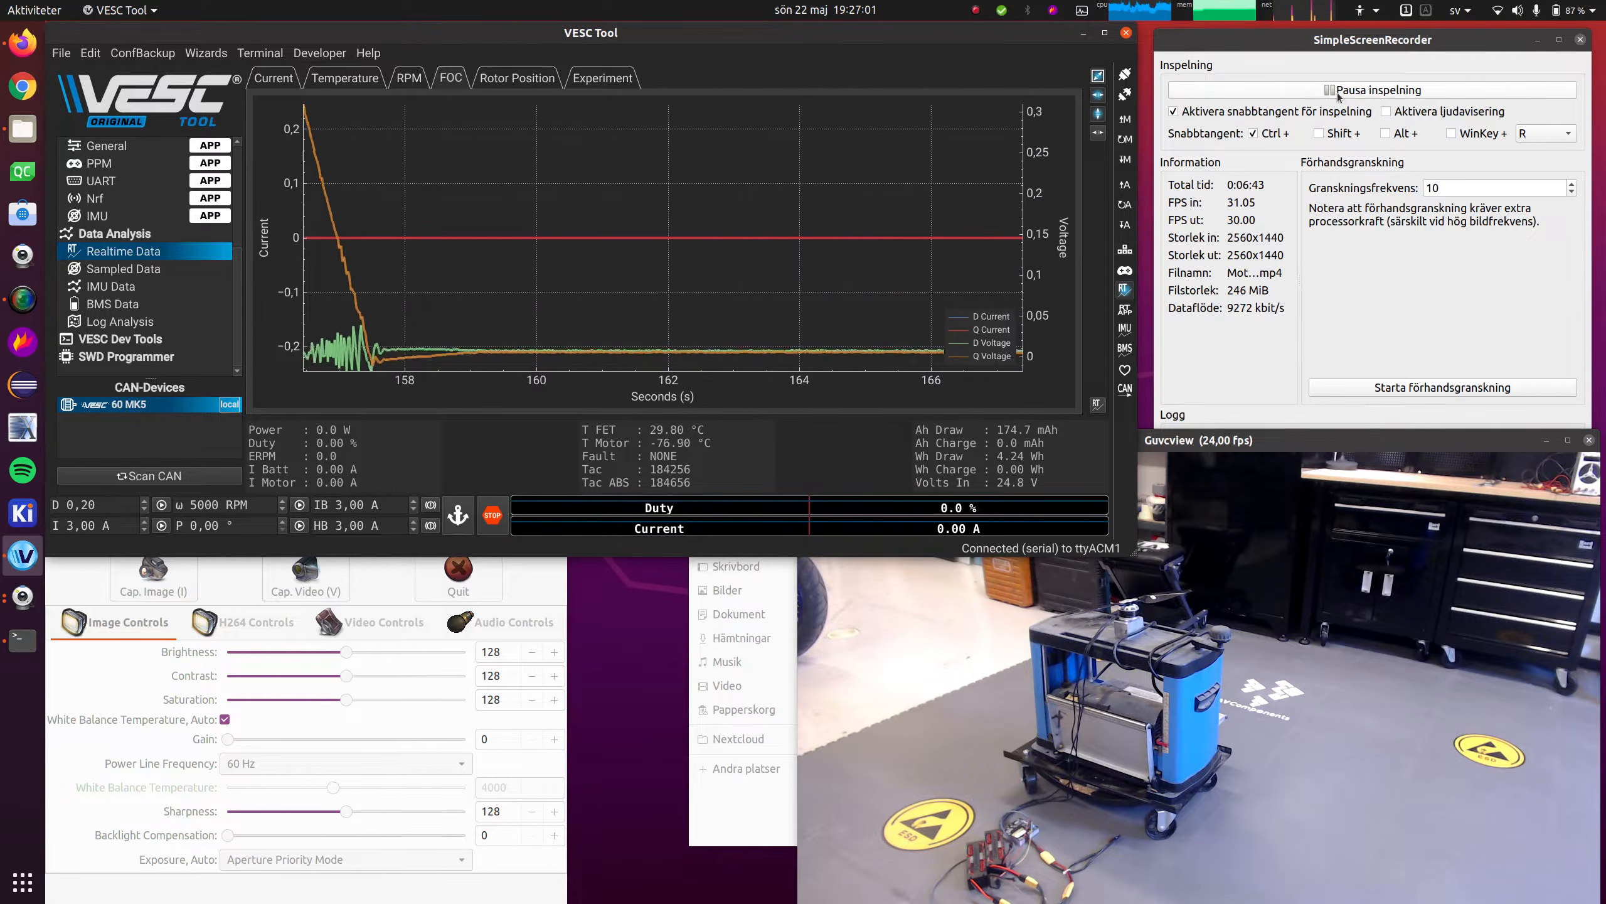
{"action": "left_click", "coordinate": [1340, 90]}
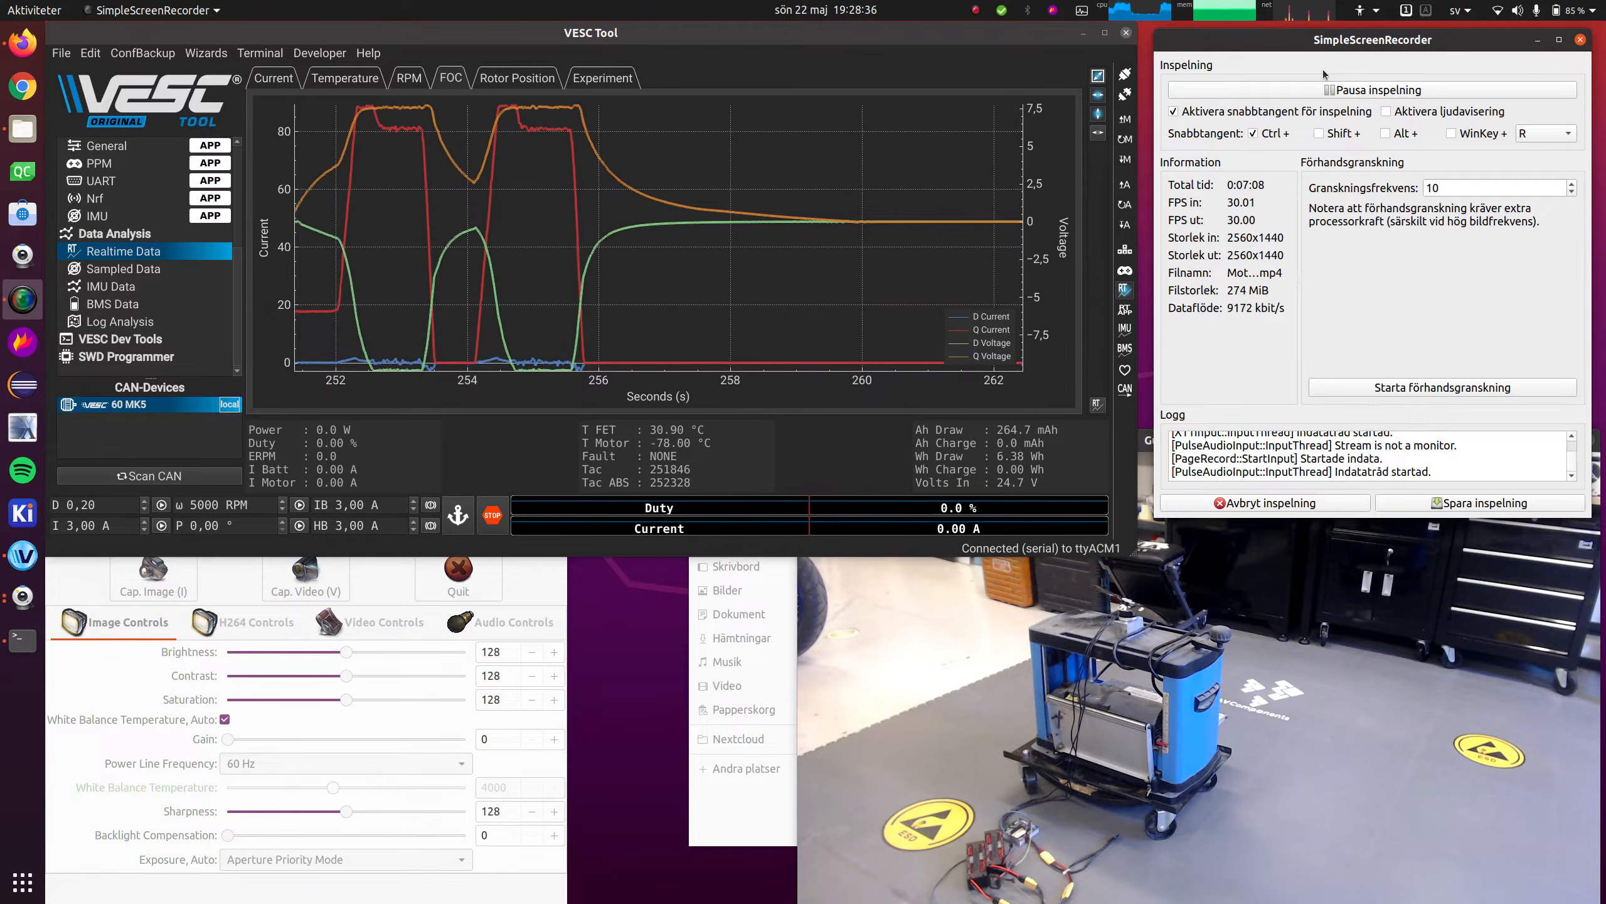
Start Octave in a new terminal and calculate 81000/11 to convert ERPM to mechanical RPM
{"action": "key", "text": "ctrl+alt+t"}
{"action": "type", "text": "octave"}
{"action": "key", "text": "Return"}
{"action": "type", "text": "81000/ "}
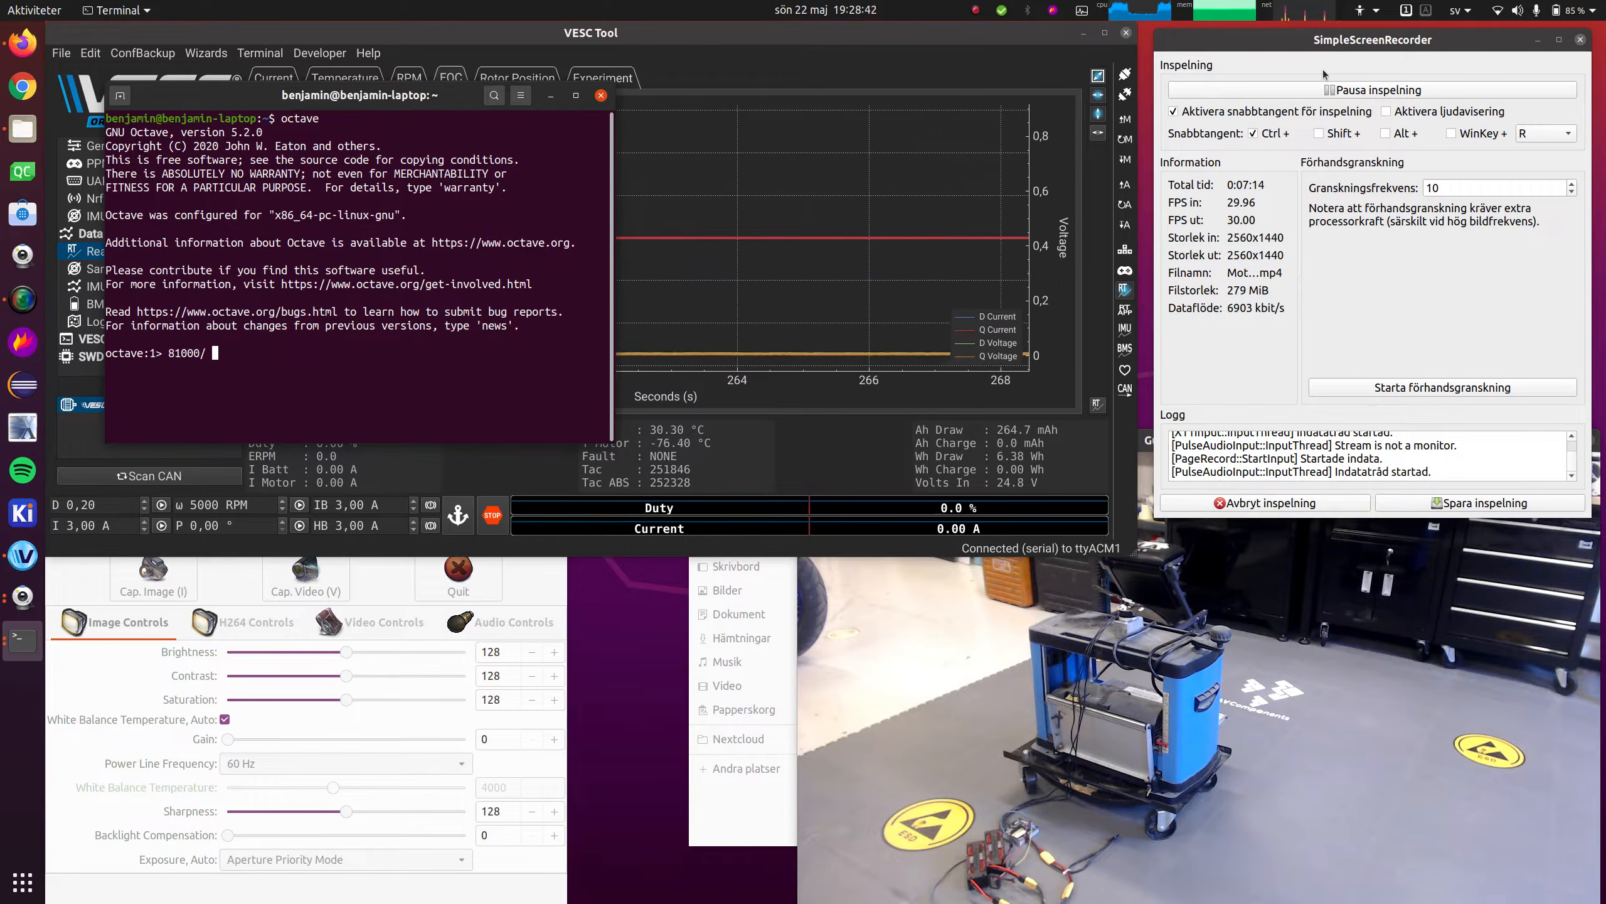
{"action": "type", "text": "11"}
{"action": "key", "text": "Return"}
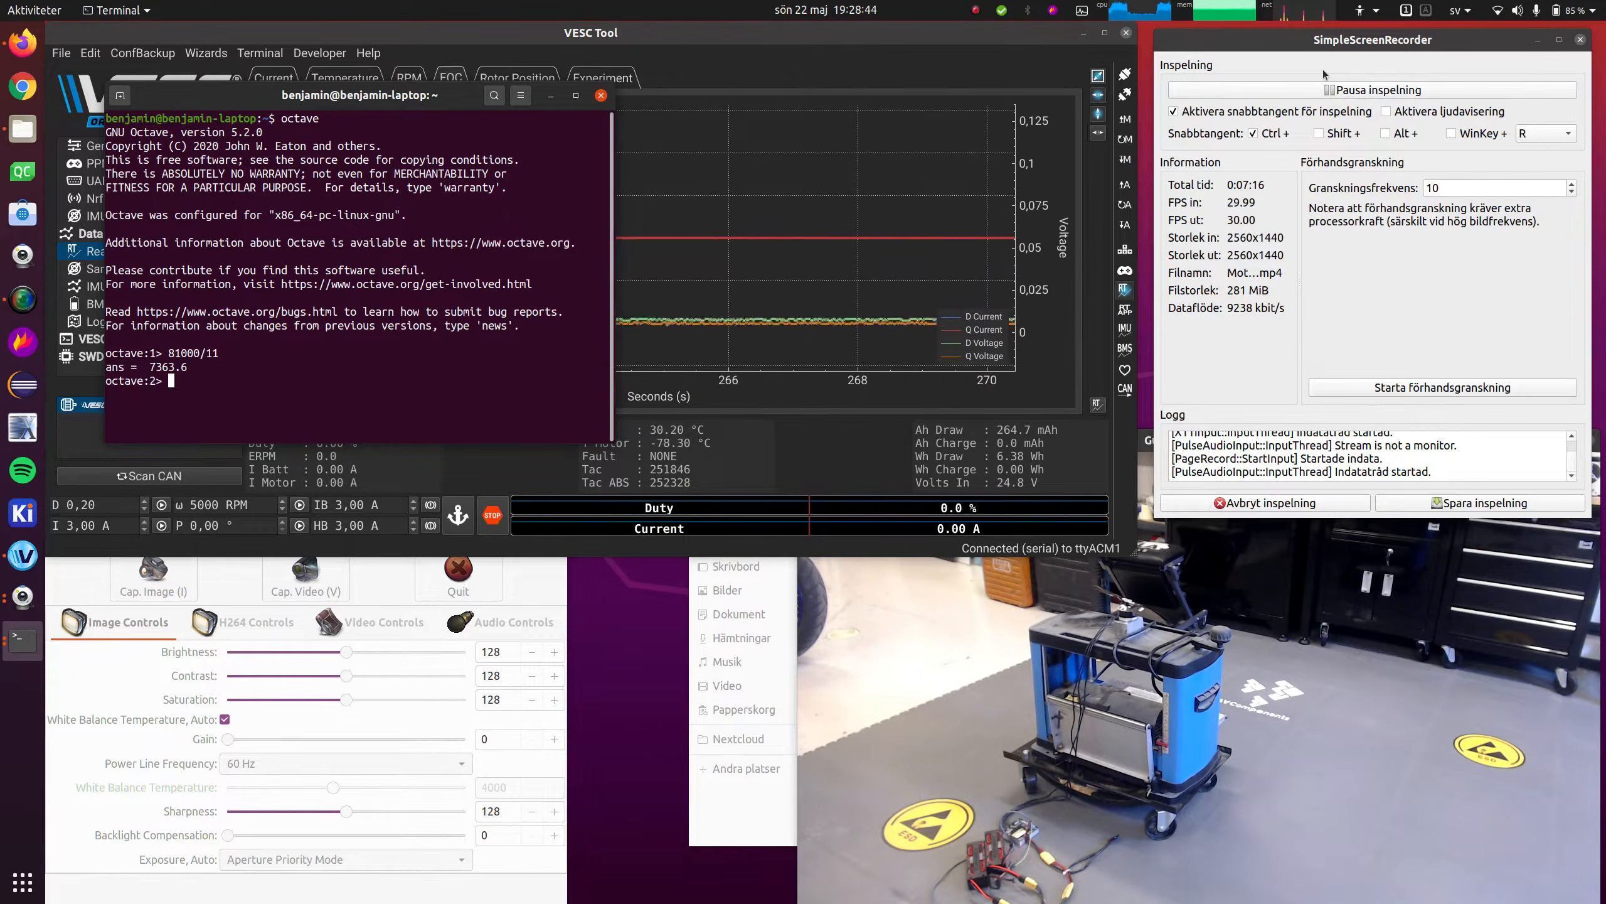
Switch to Firefox, examine the motor's performance data table for the 6S propeller rows, and hide the browser again
{"action": "key", "text": "alt+Tab"}
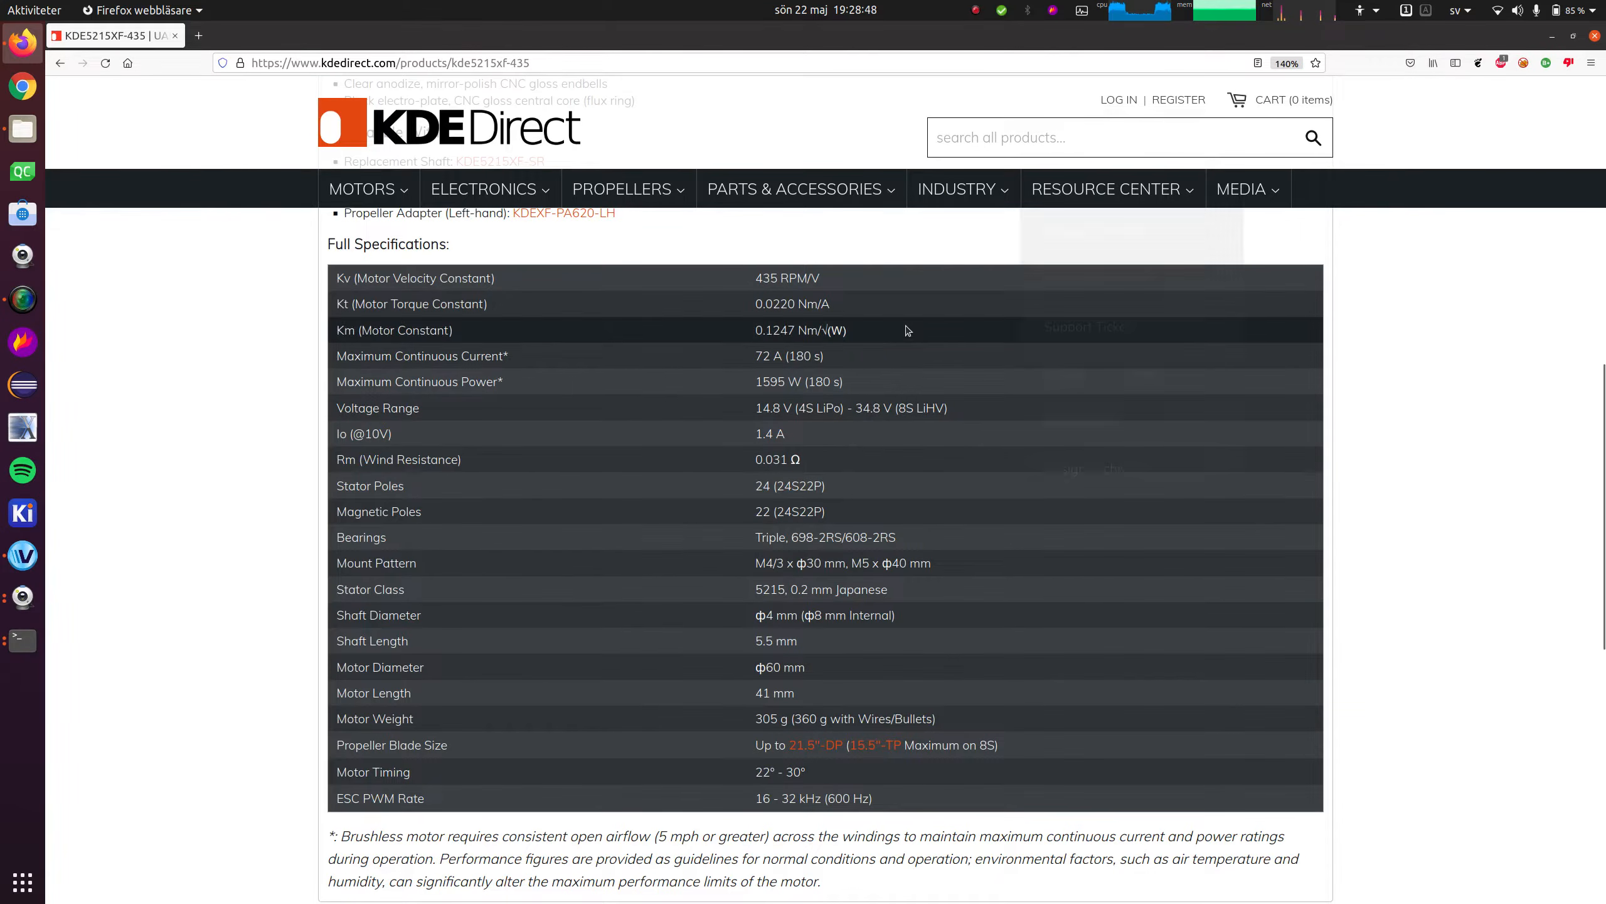
{"action": "scroll", "coordinate": [907, 402], "scroll_direction": "up", "scroll_amount": 3}
{"action": "scroll", "coordinate": [907, 405], "scroll_direction": "up", "scroll_amount": 3}
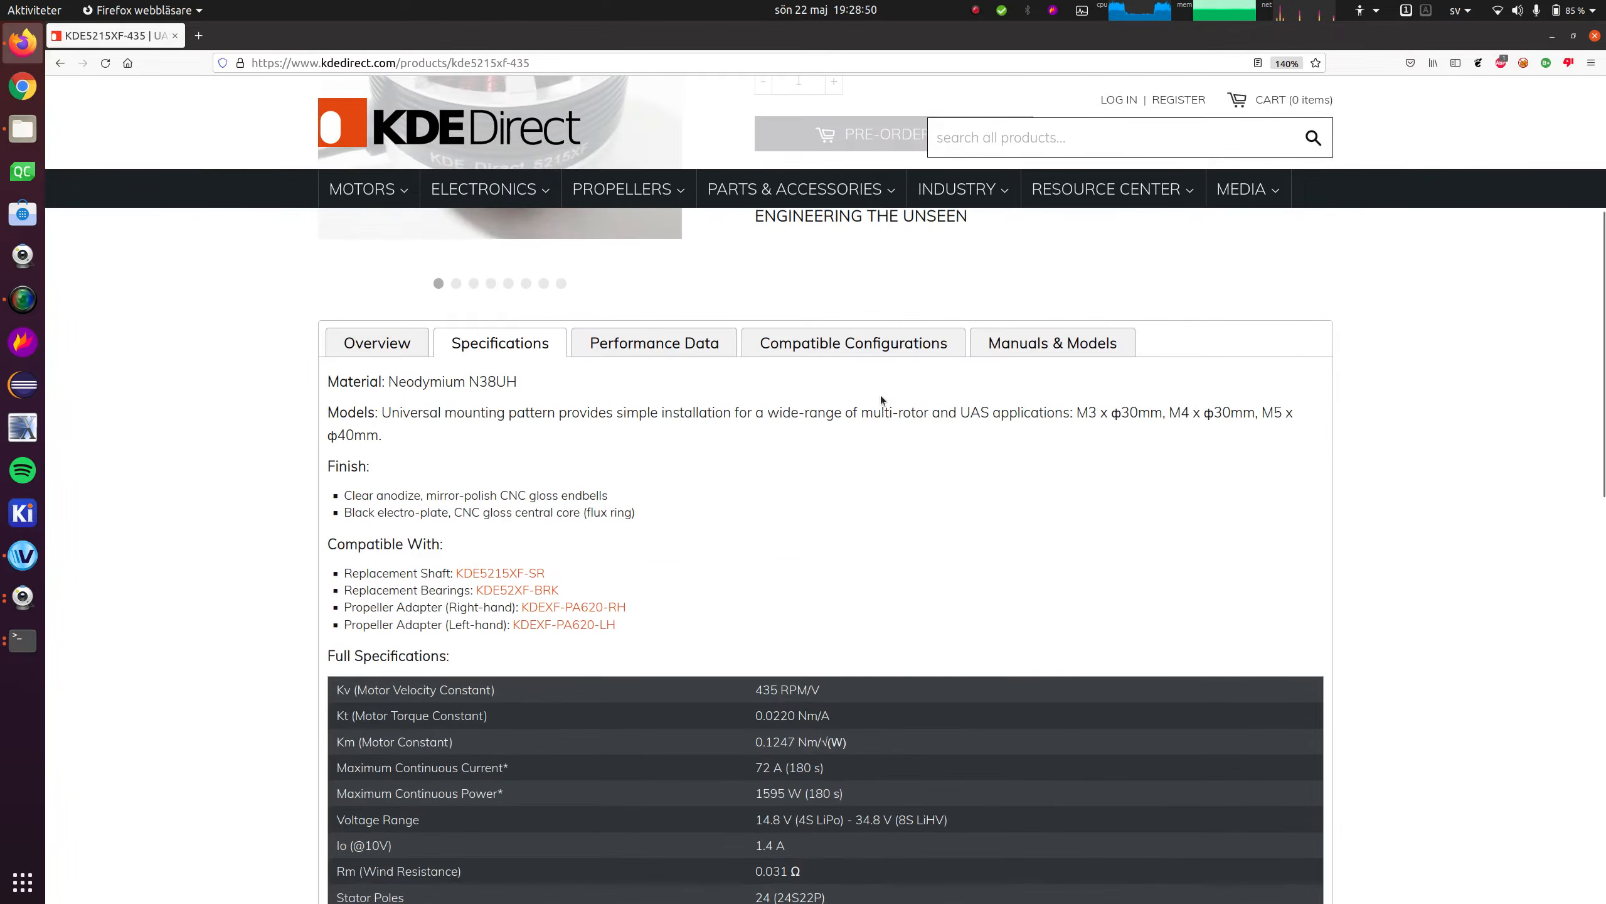
{"action": "left_click", "coordinate": [693, 347]}
{"action": "scroll", "coordinate": [986, 555], "scroll_direction": "down", "scroll_amount": 5}
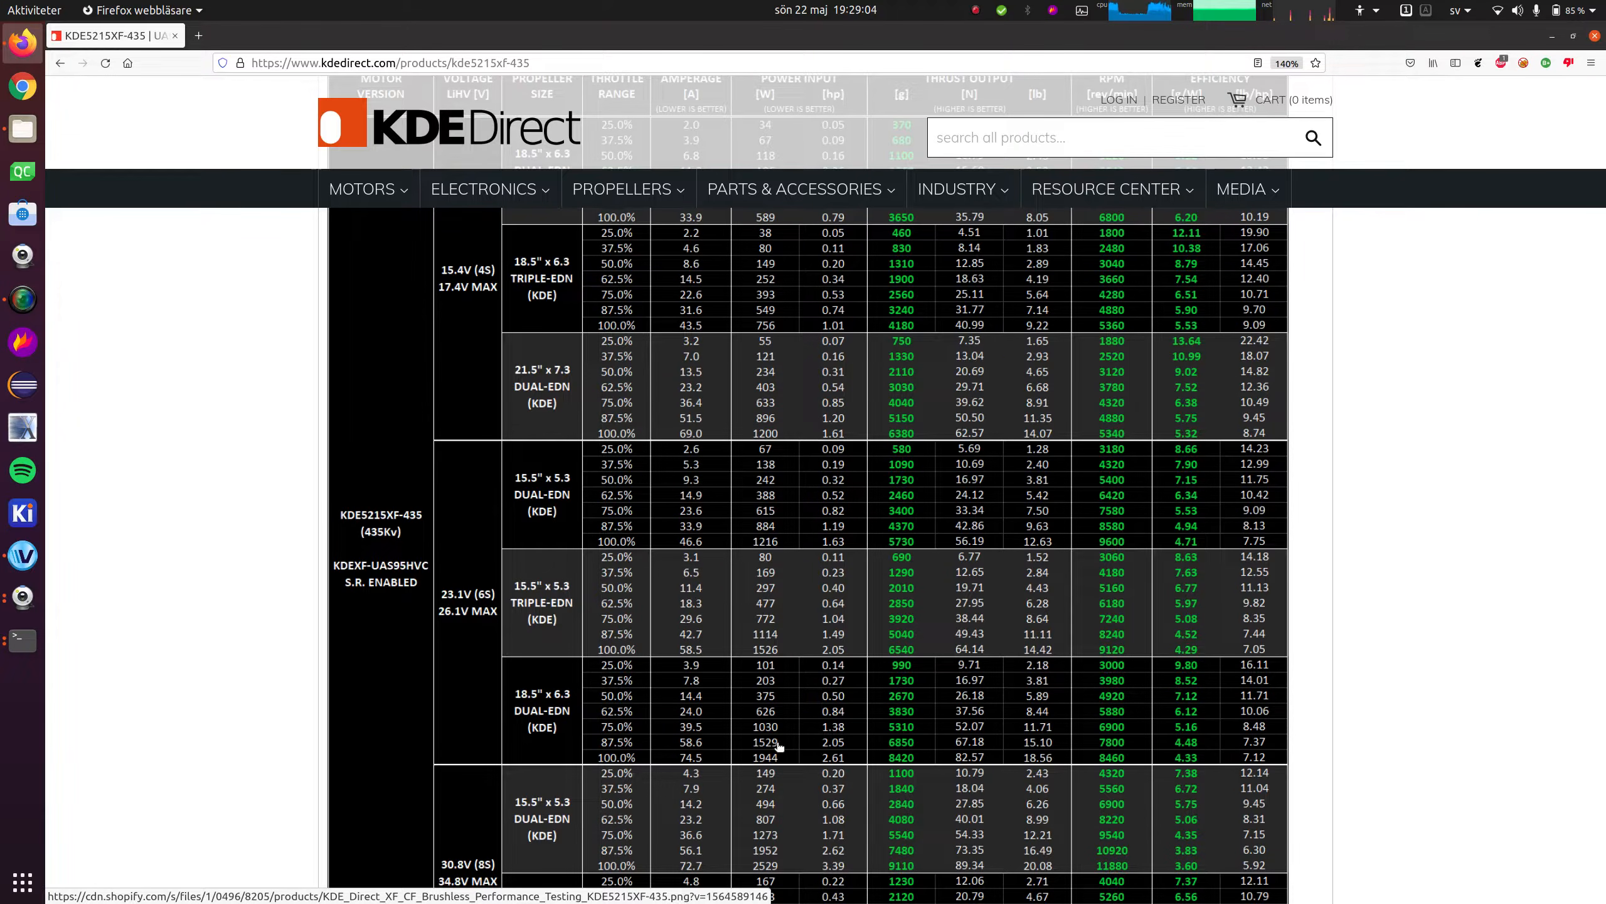
{"action": "key", "text": "super+h"}
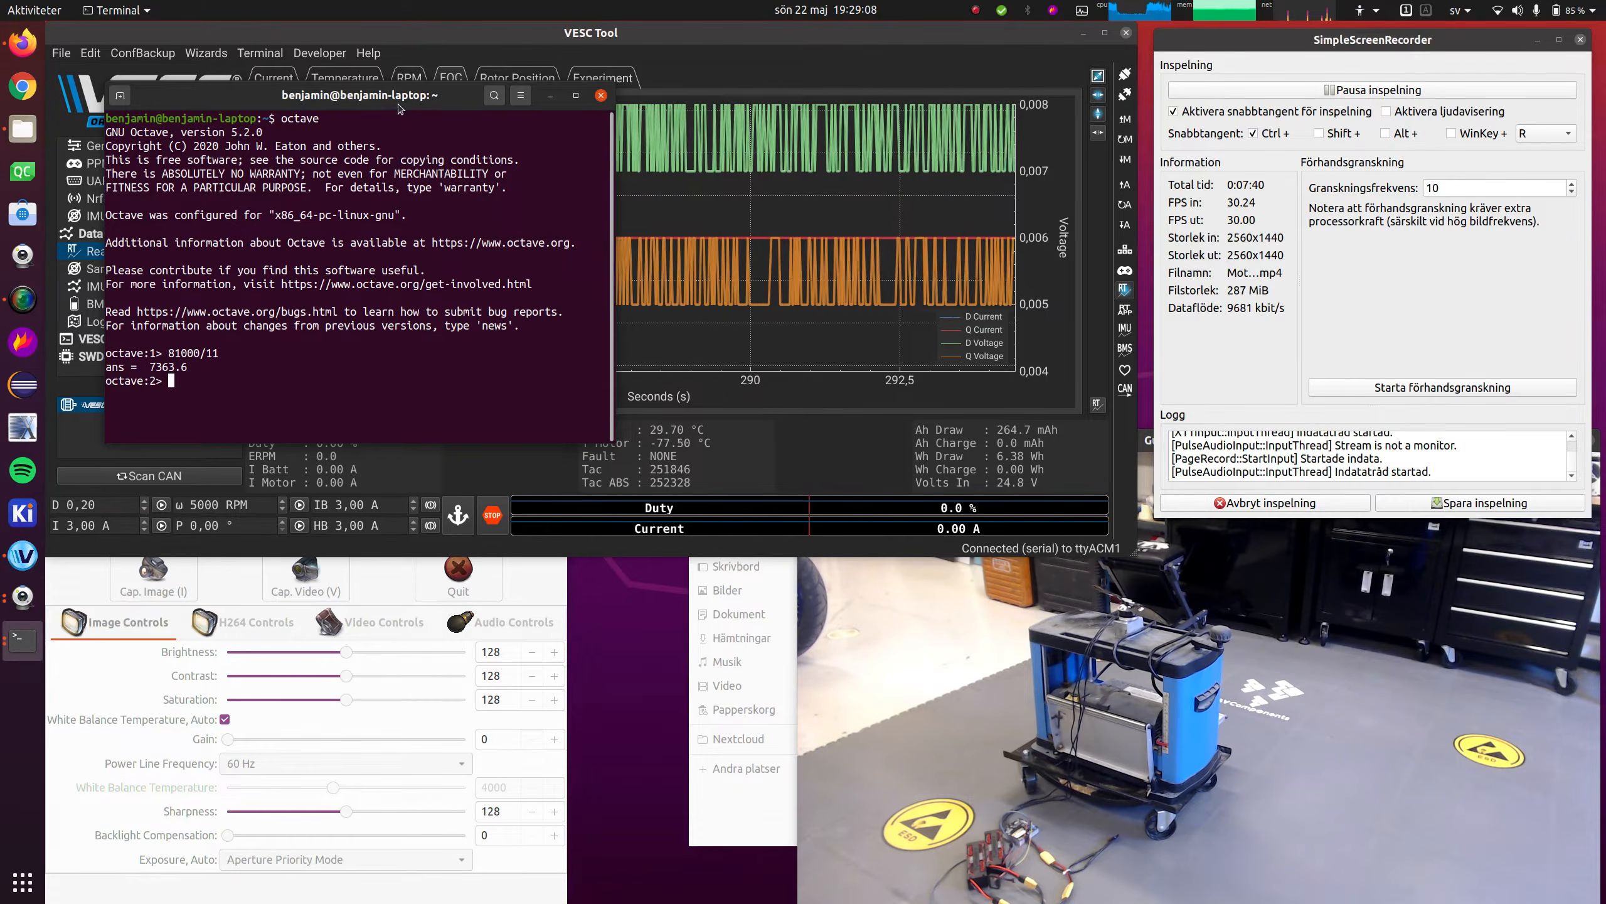
Move the Octave terminal off the FOC plot for another motor run, and recheck the thrust figures in the KDE performance table
{"action": "left_click_drag", "start_coordinate": [397, 98], "coordinate": [1604, 271]}
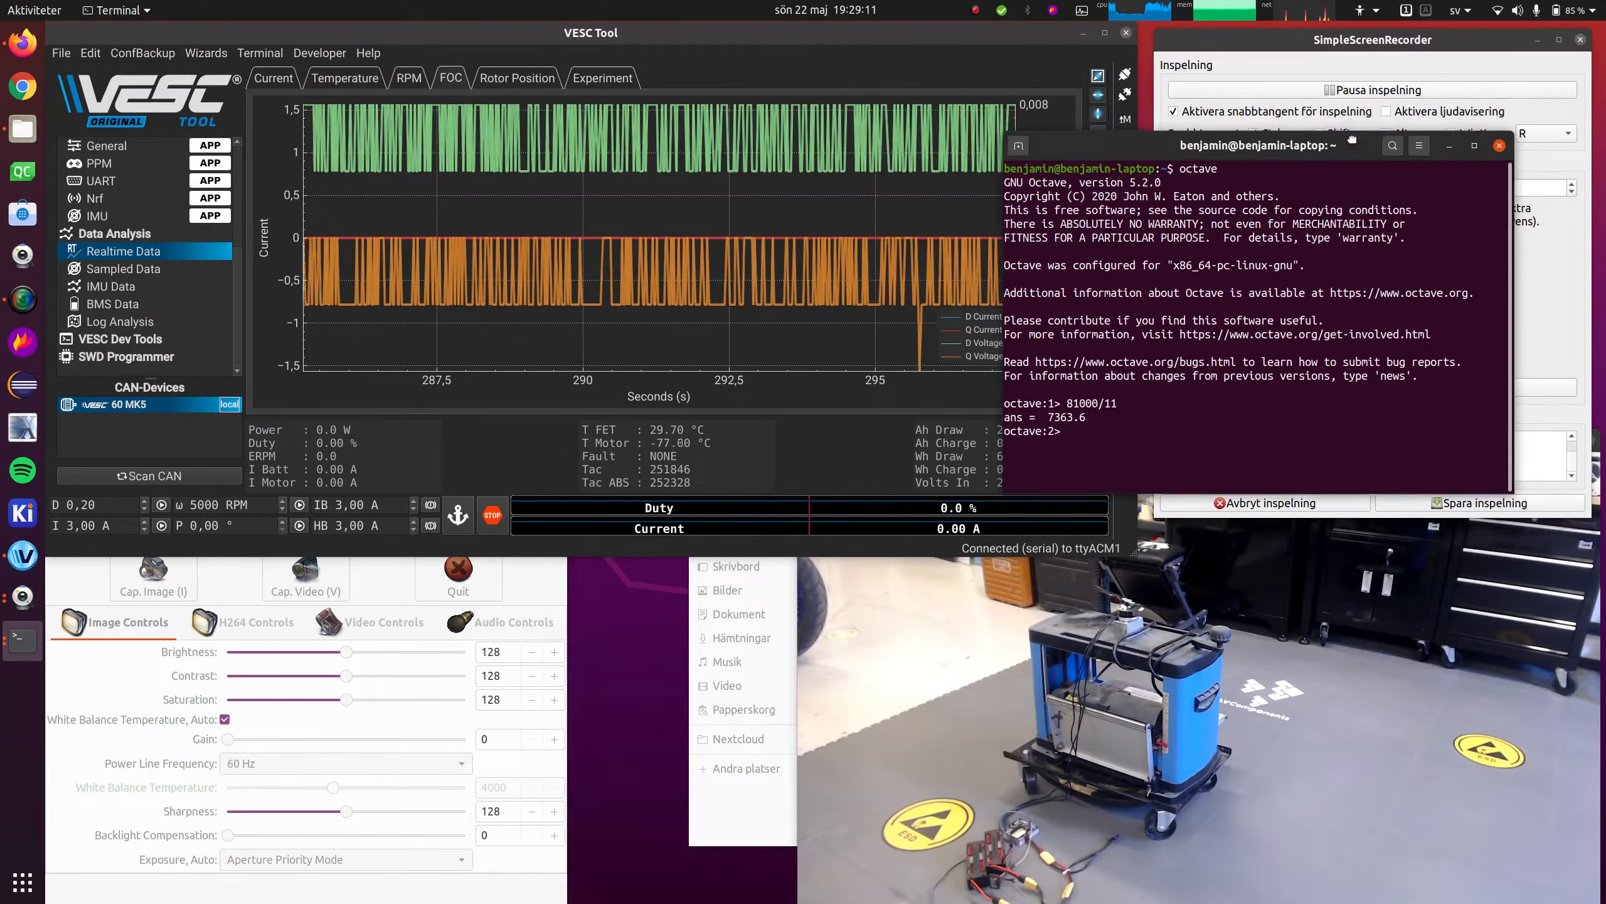
{"action": "key", "text": "super+Down"}
{"action": "left_click", "coordinate": [820, 244]}
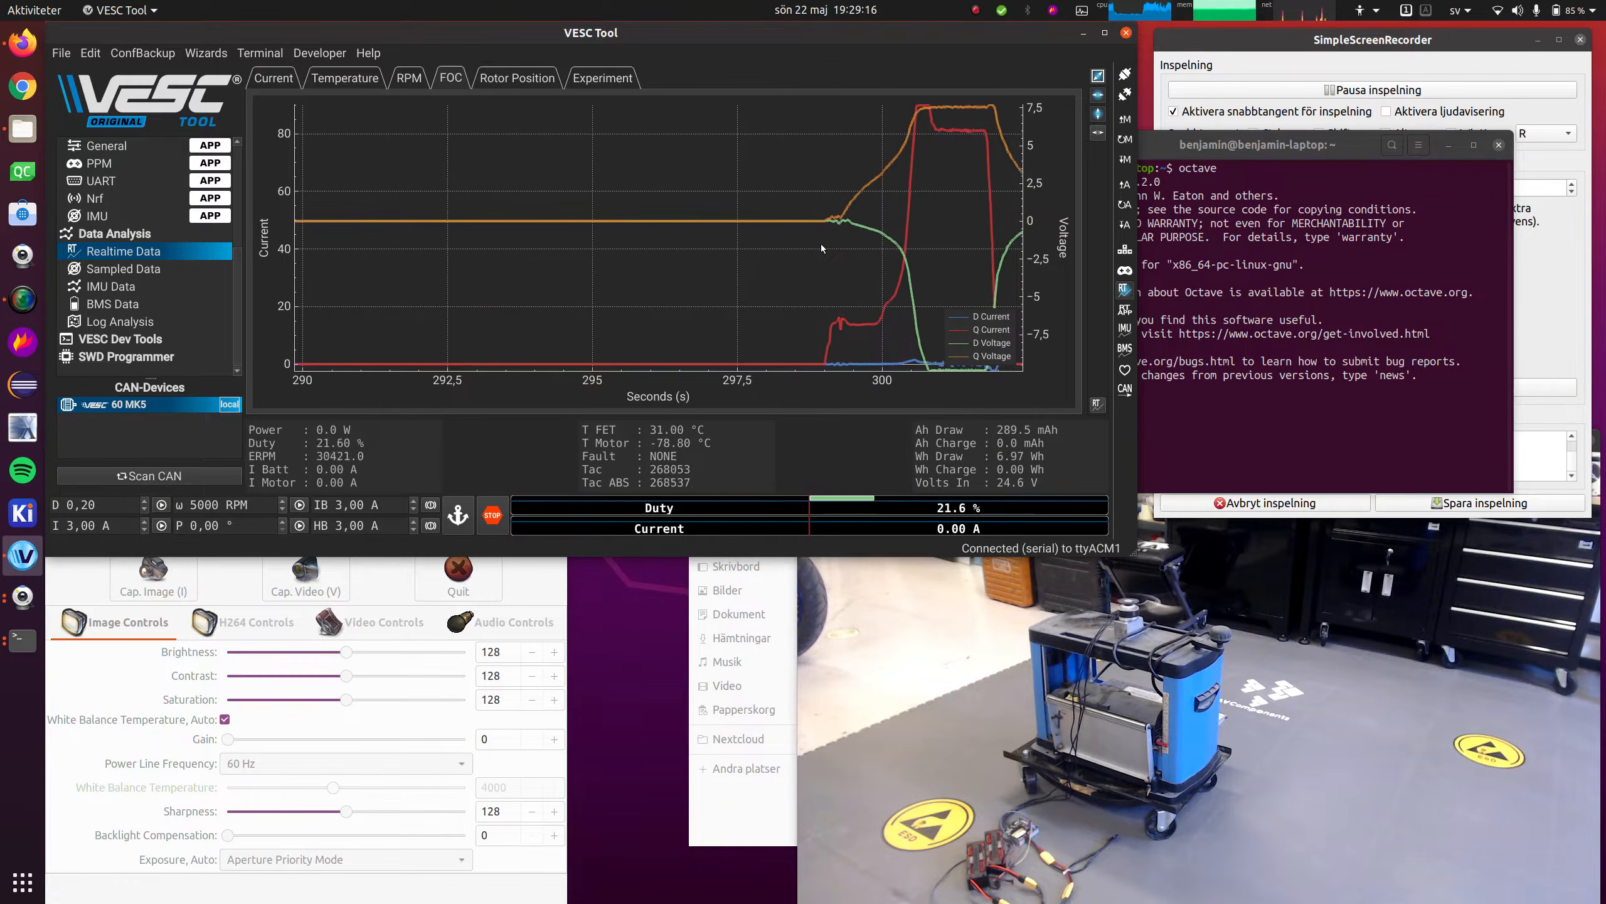
{"action": "key", "text": "super+1"}
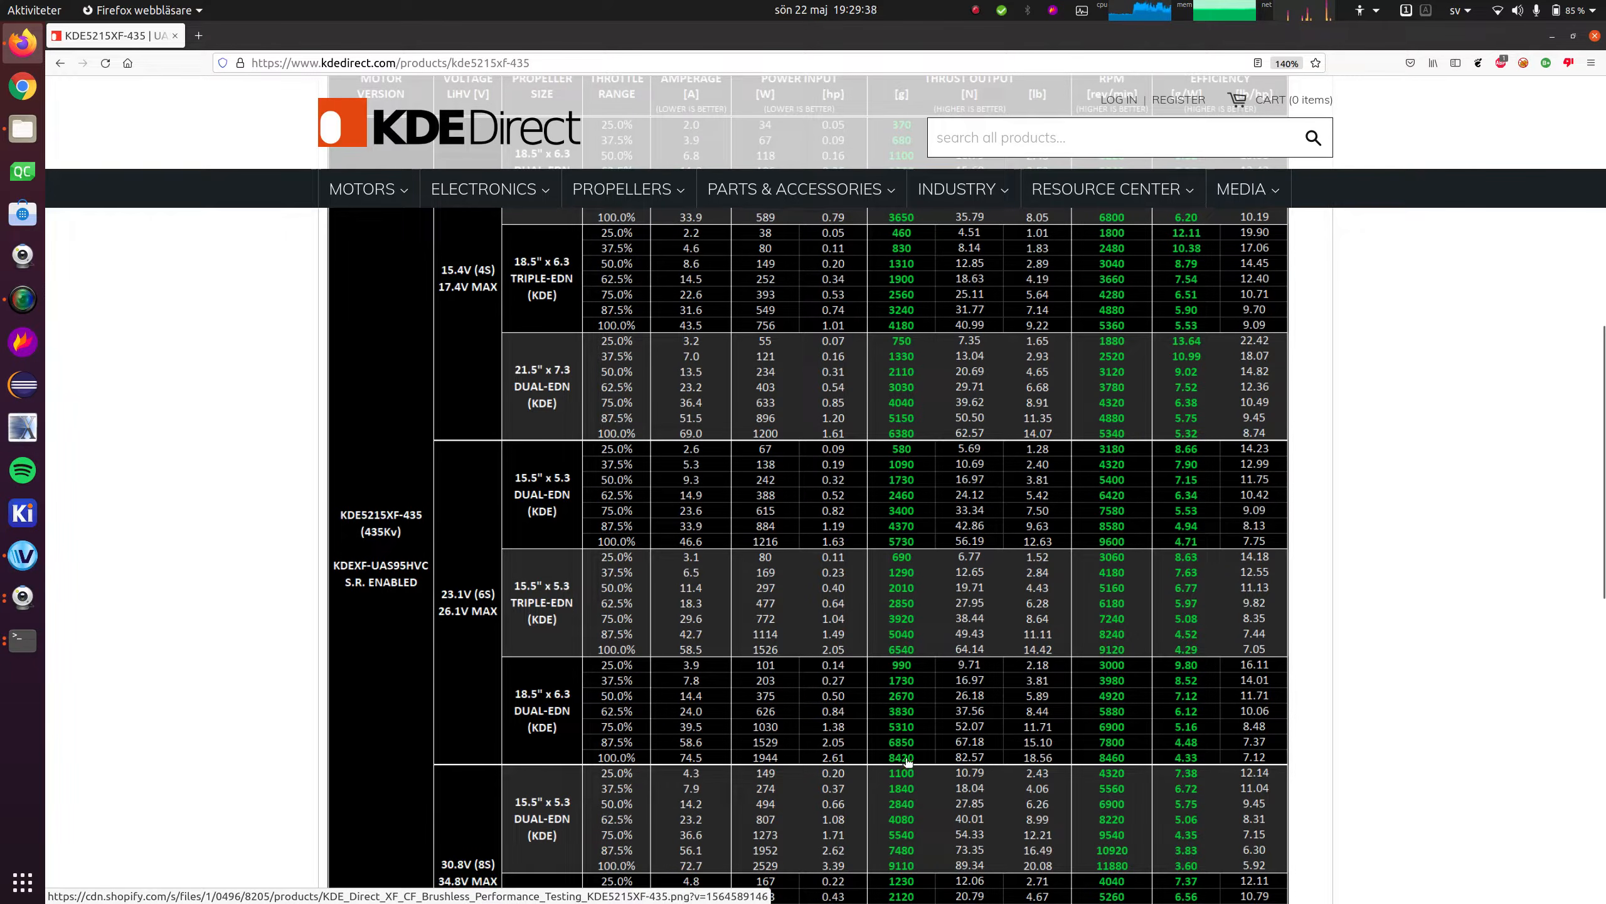
{"action": "key", "text": "alt+Tab"}
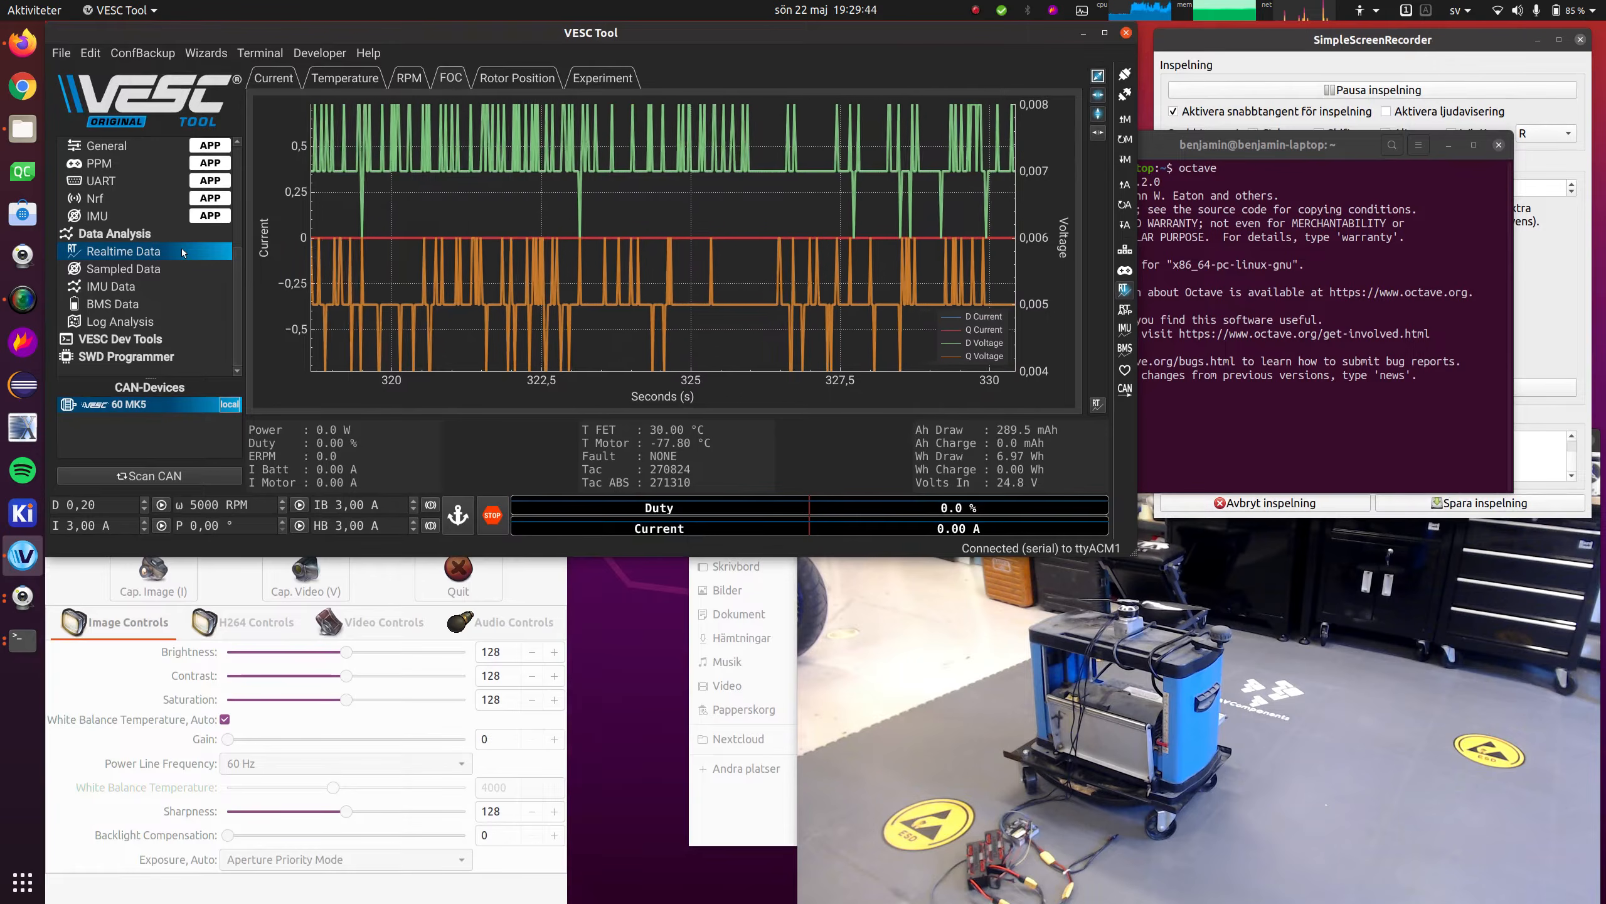
Set the MTPA Algorithm Mode to IQ Measured in the advanced FOC motor settings
{"action": "scroll", "coordinate": [181, 249], "scroll_direction": "up", "scroll_amount": 2}
{"action": "scroll", "coordinate": [147, 210], "scroll_direction": "up", "scroll_amount": 3}
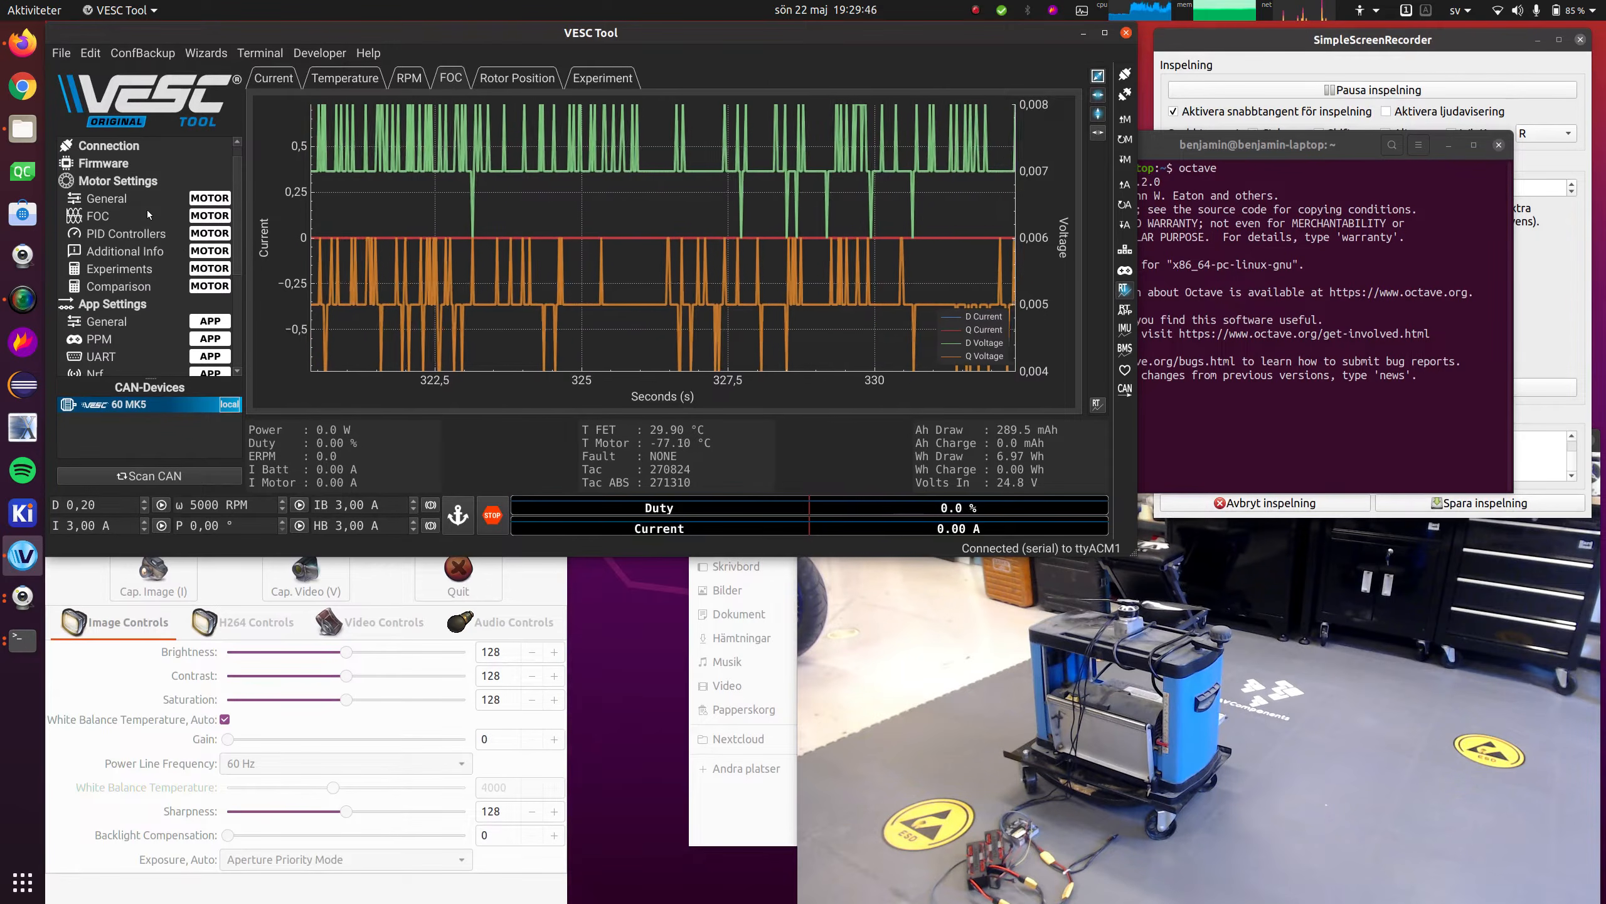
{"action": "left_click", "coordinate": [133, 215]}
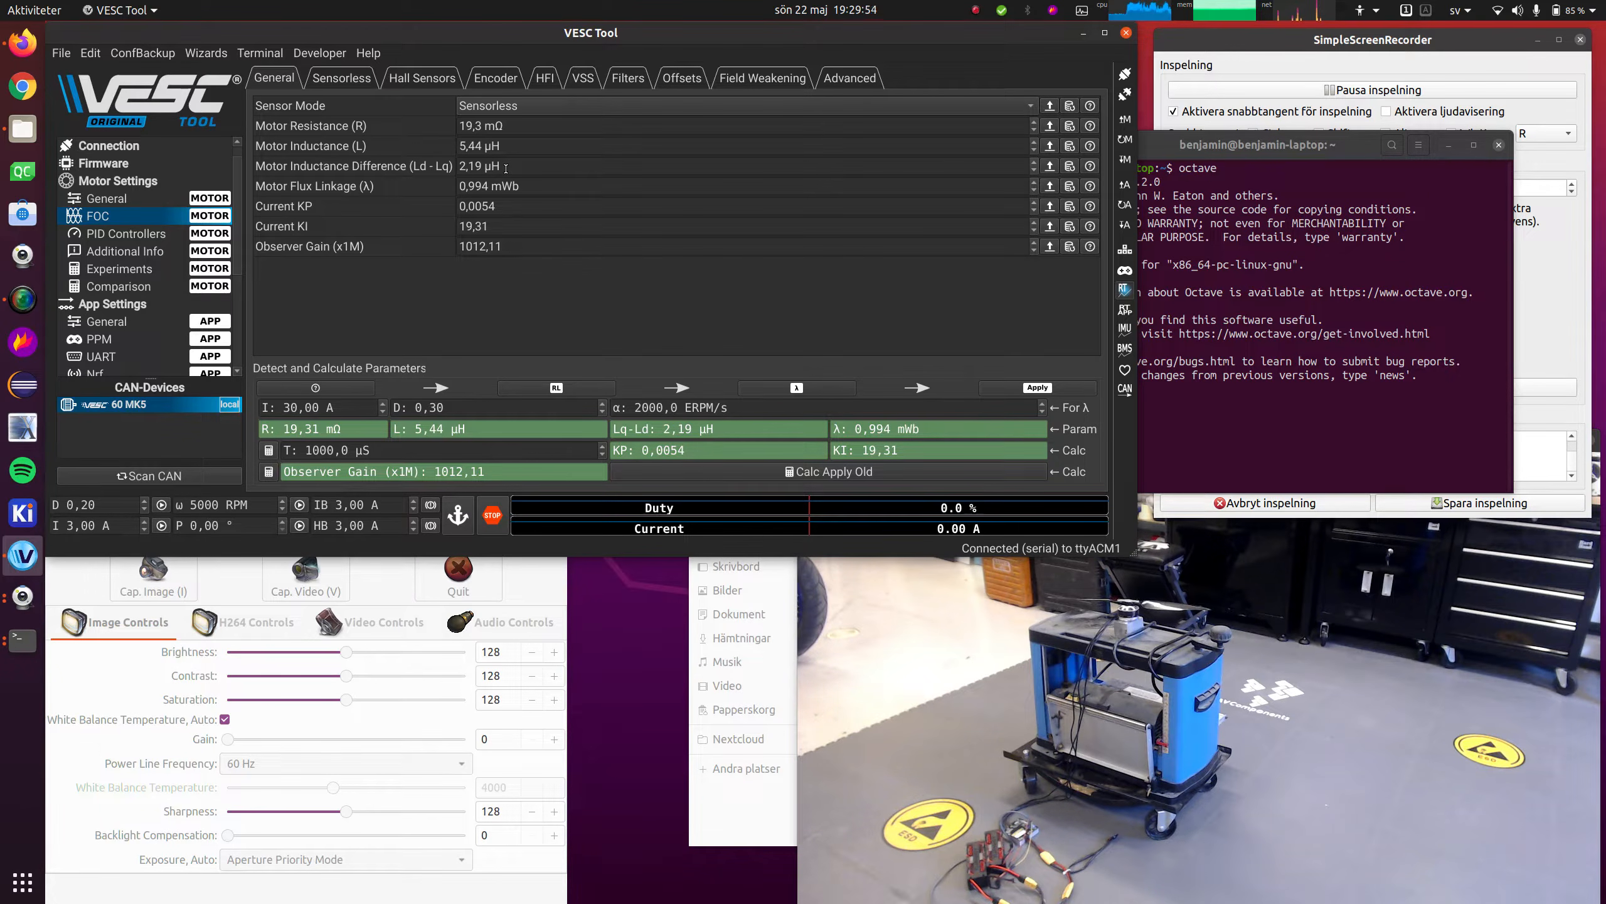
{"action": "left_click", "coordinate": [852, 74]}
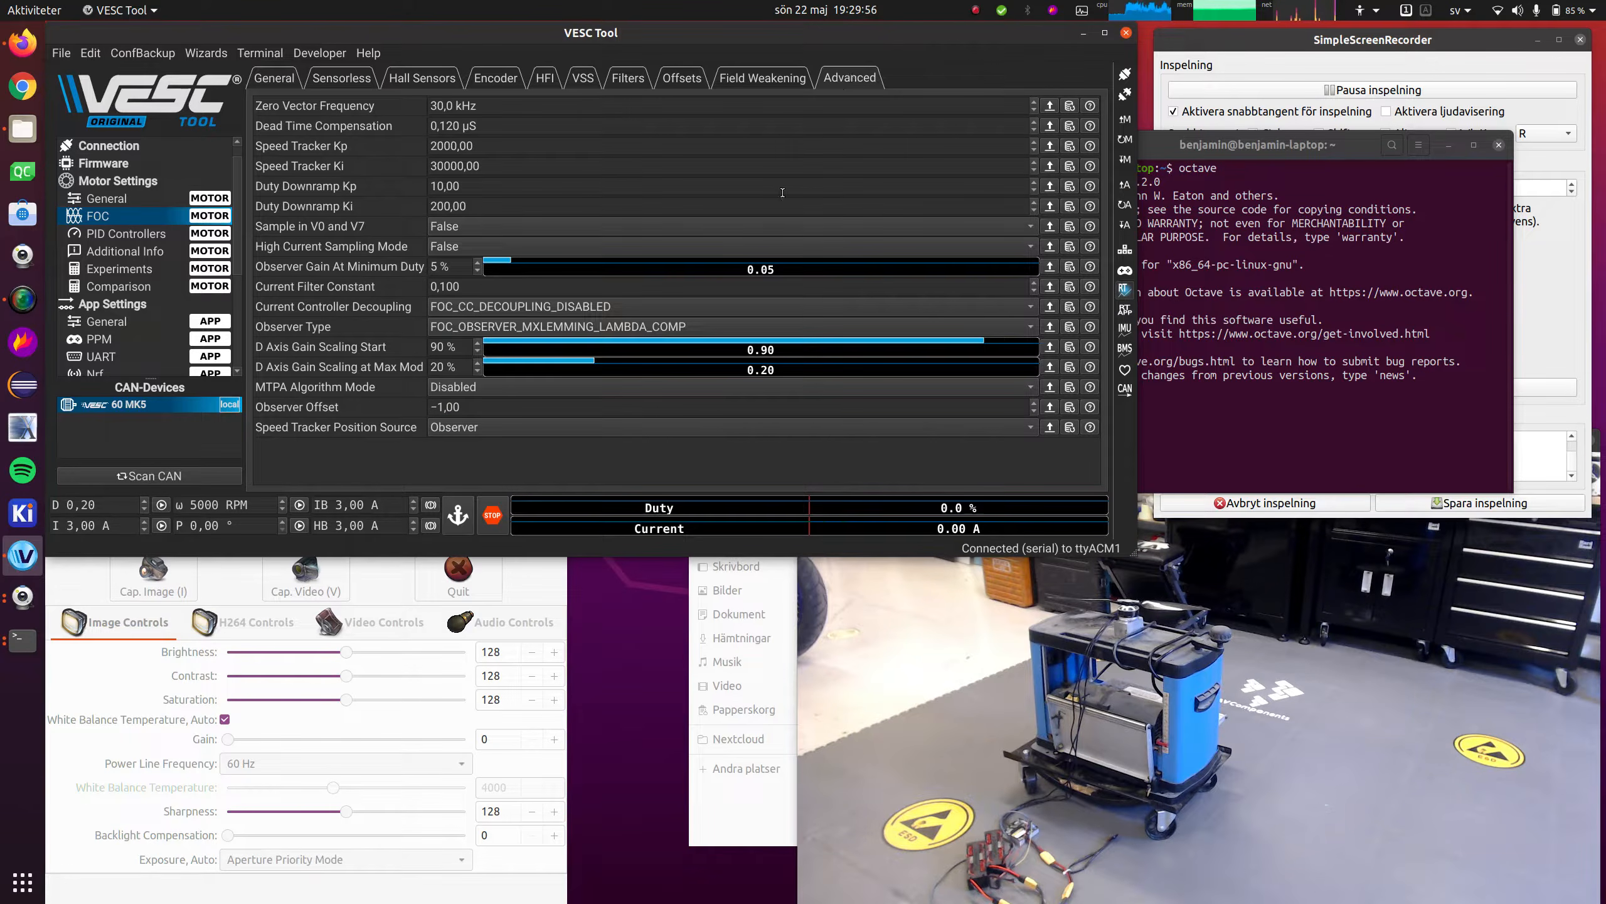
{"action": "left_click", "coordinate": [511, 388]}
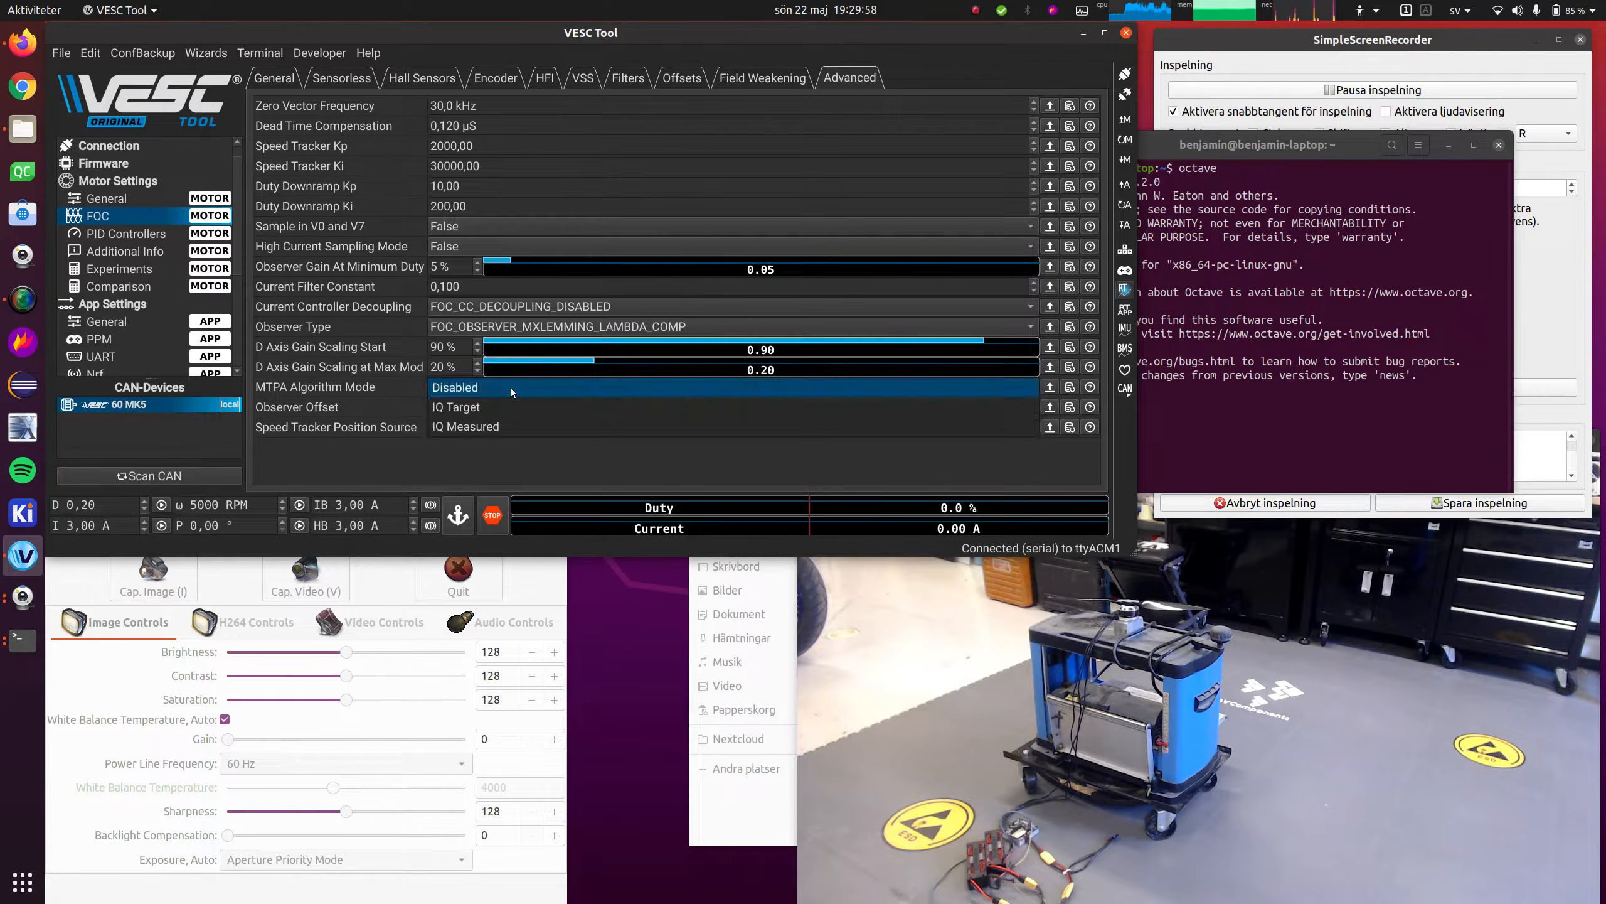
{"action": "left_click", "coordinate": [538, 428]}
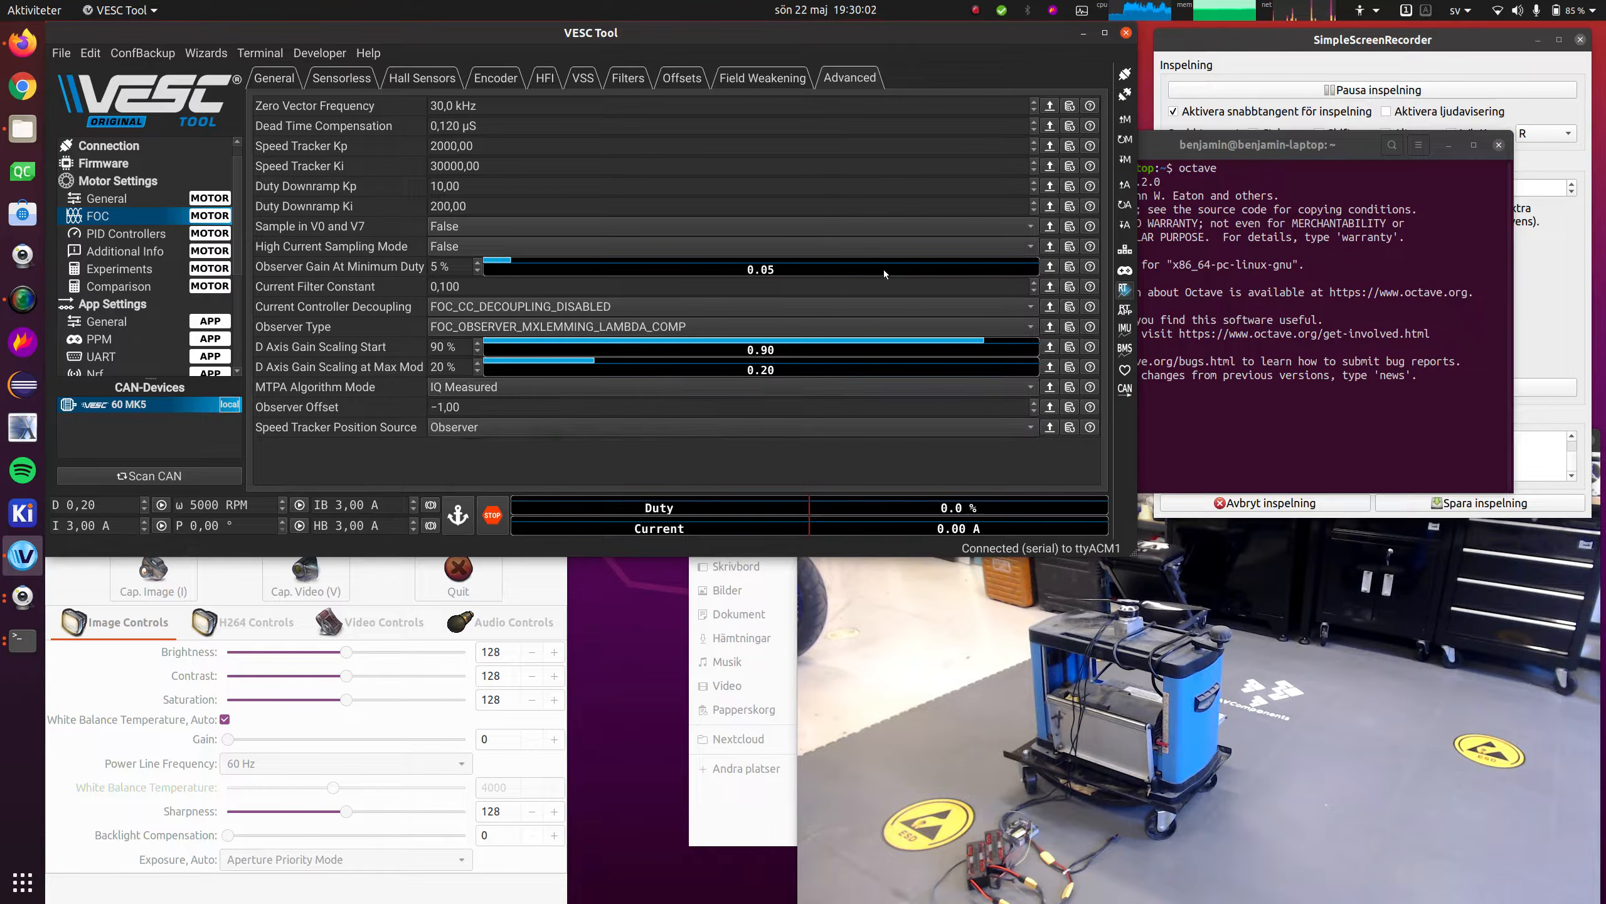
Write the updated motor configuration to the controller and reopen the realtime FOC plot for a test run, briefly checking the Octave calculation
{"action": "left_click", "coordinate": [1125, 165]}
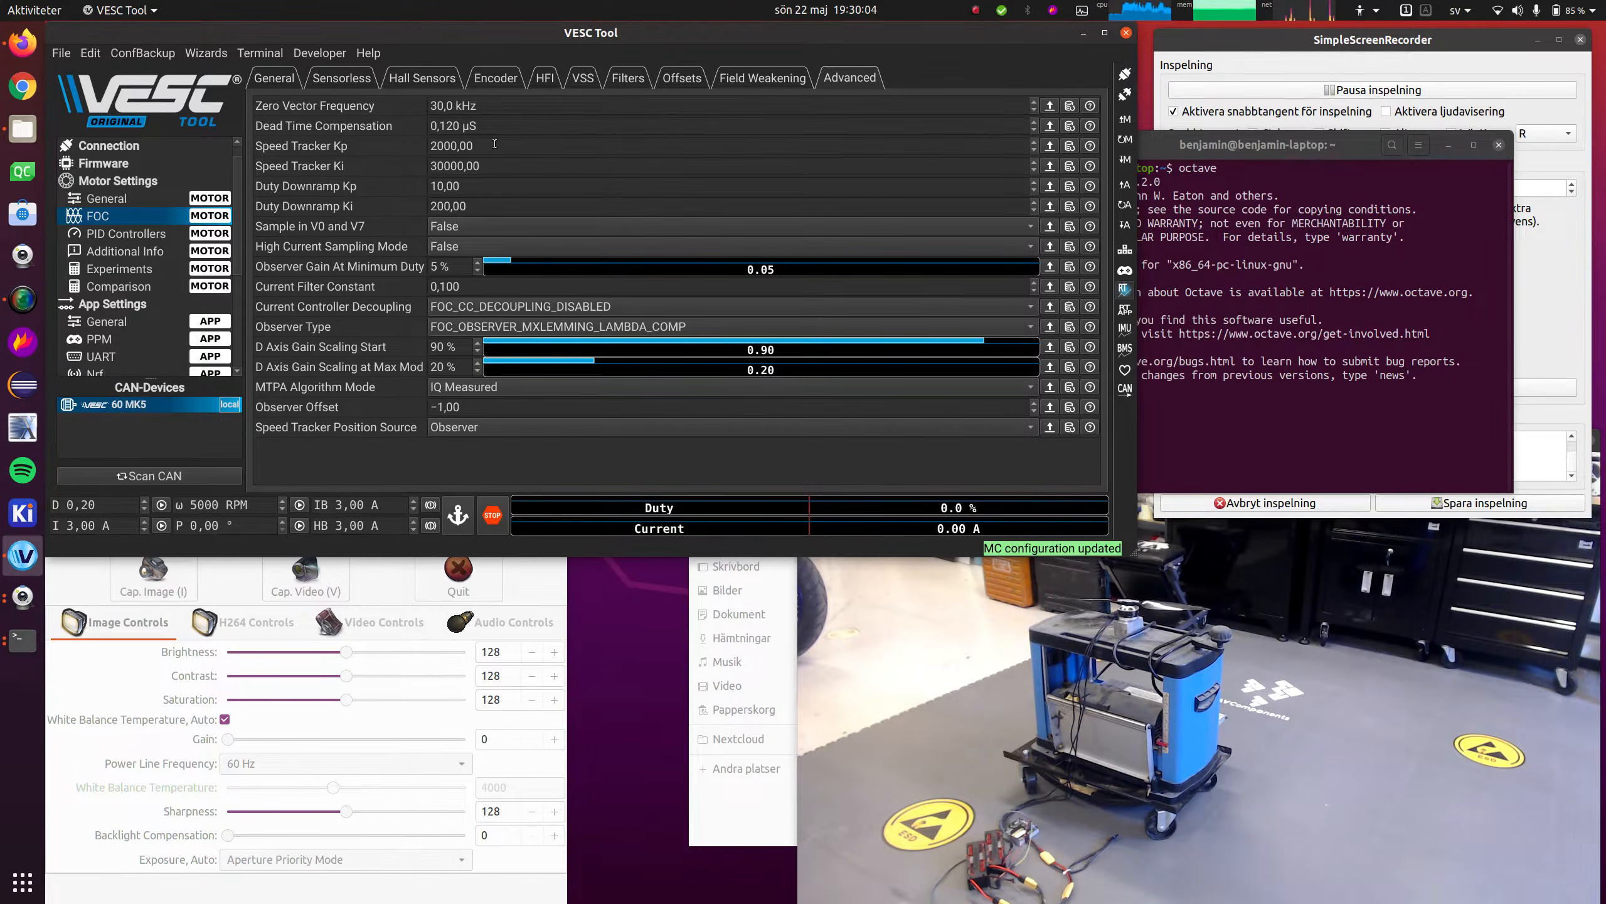
{"action": "left_click", "coordinate": [273, 78]}
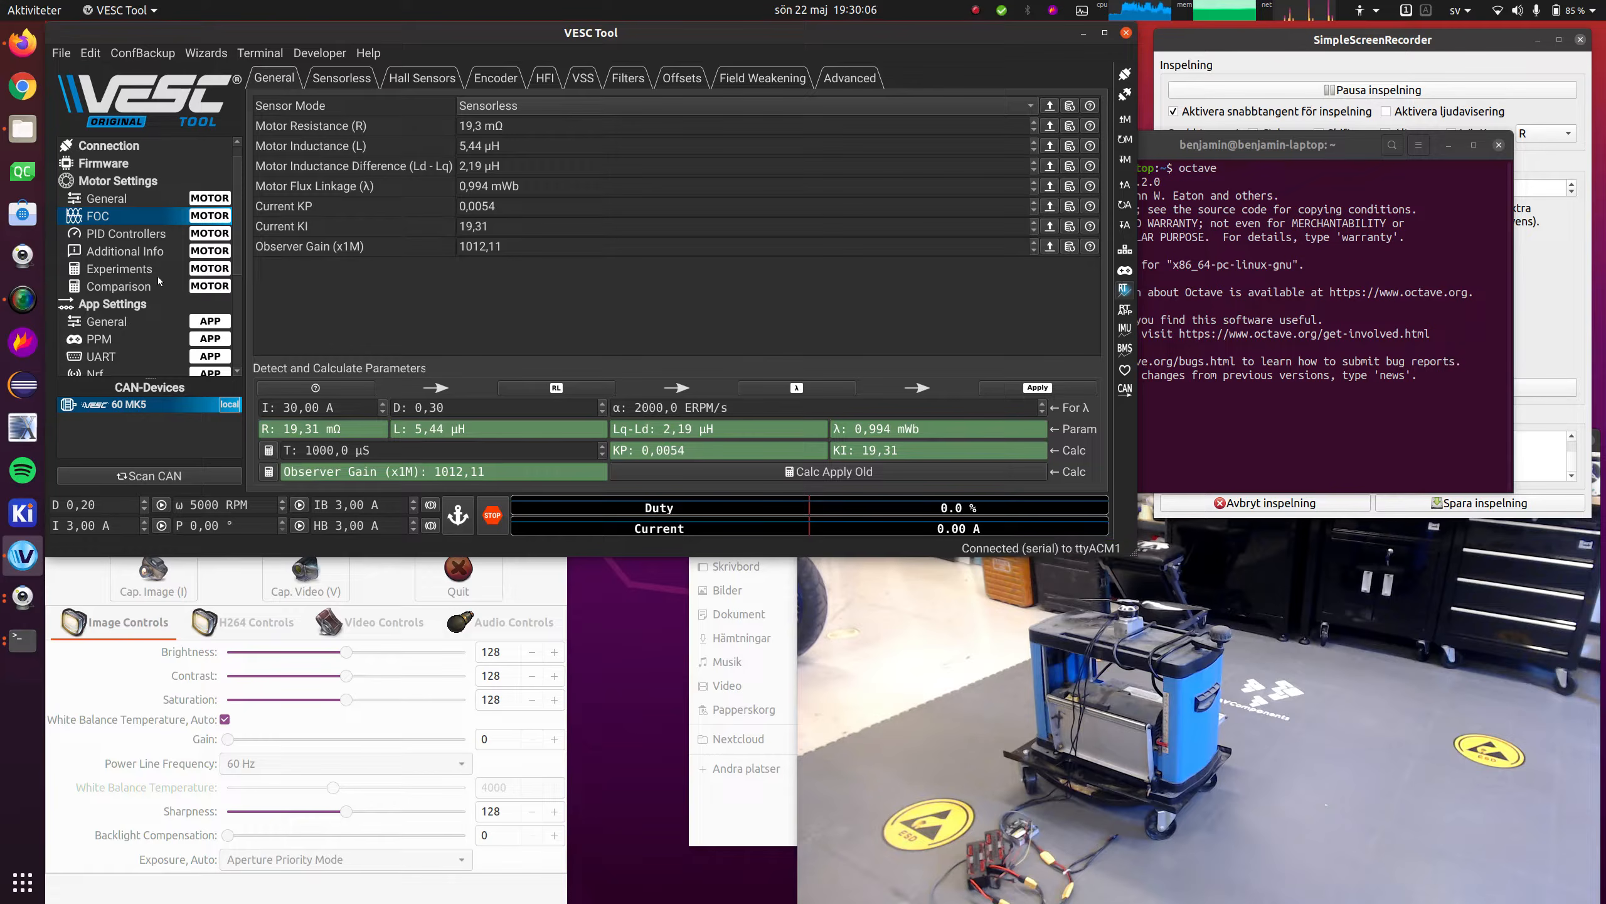
{"action": "scroll", "coordinate": [150, 329], "scroll_direction": "down", "scroll_amount": 3}
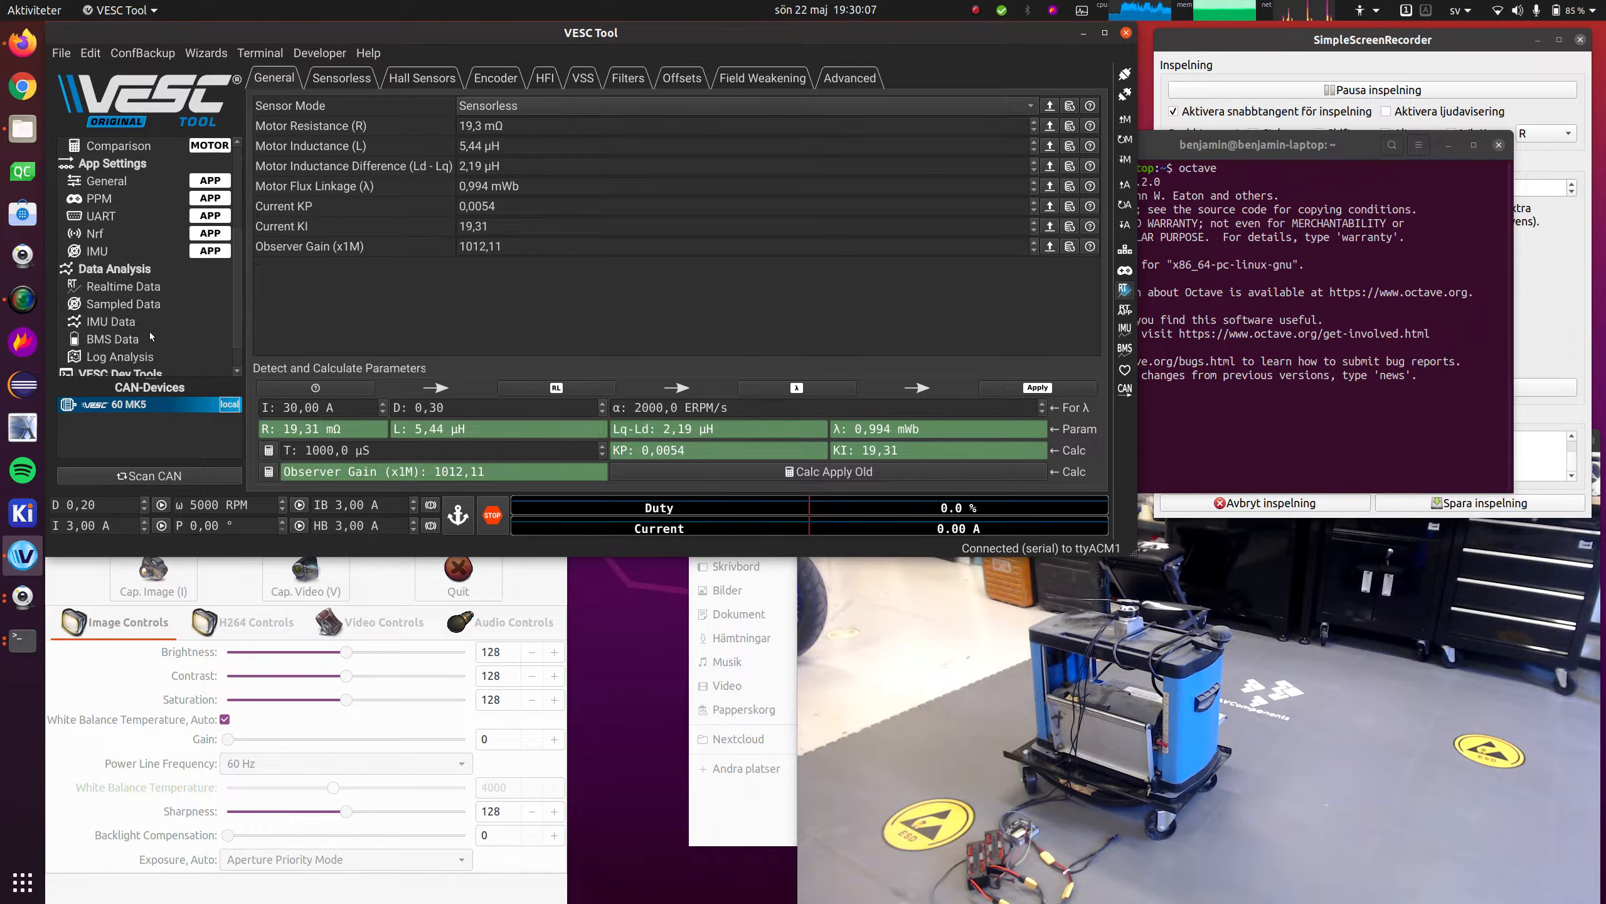
{"action": "left_click", "coordinate": [165, 287]}
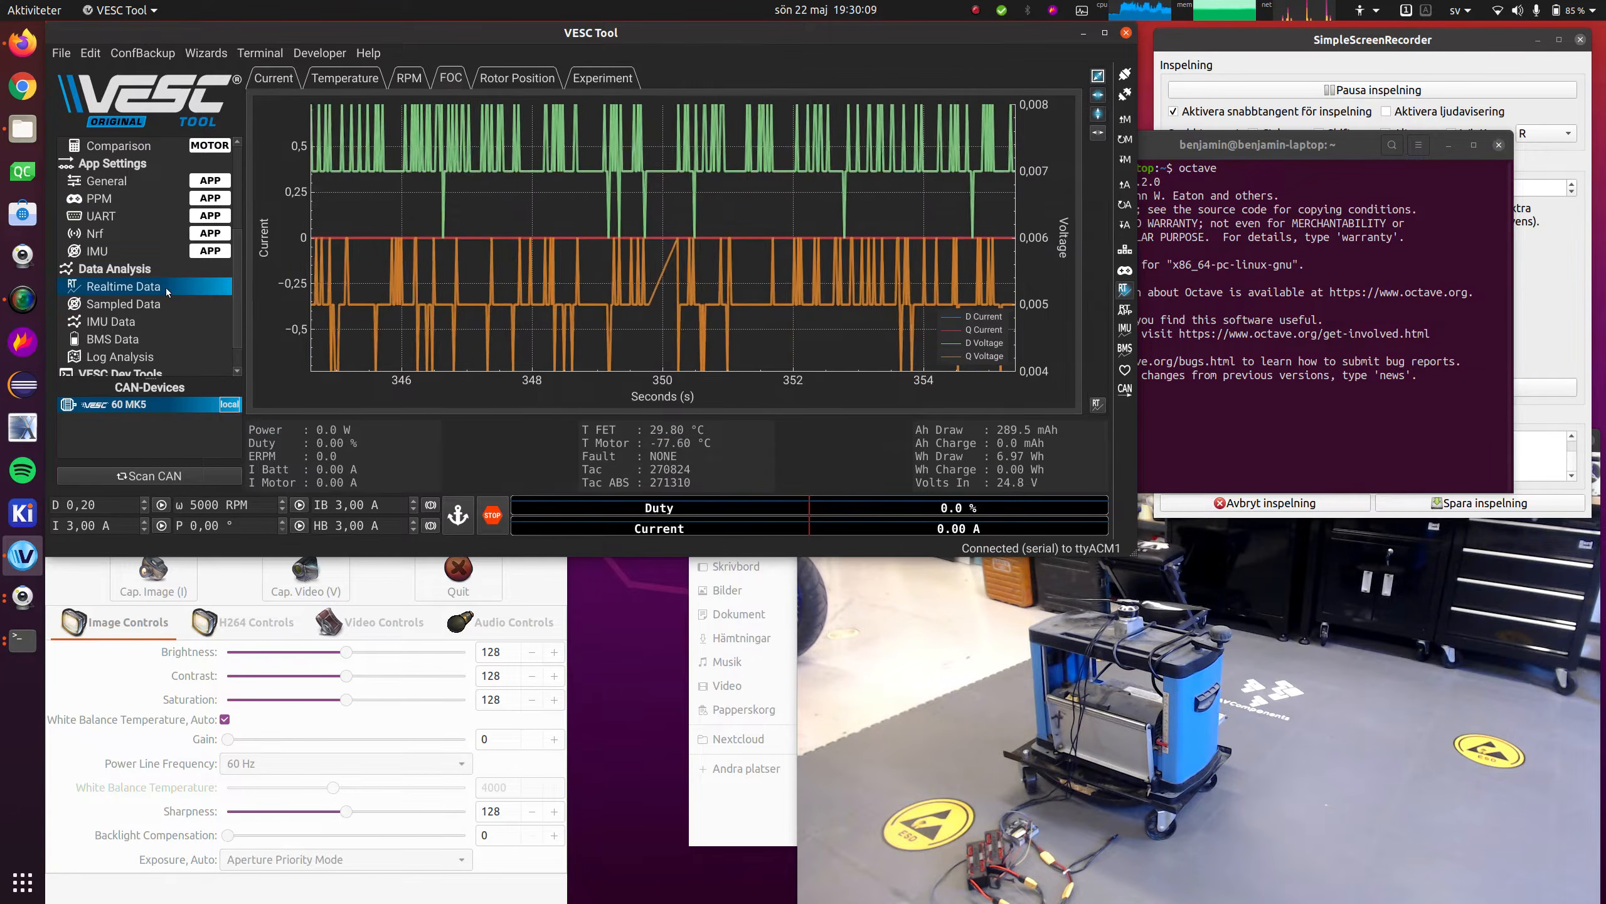
{"action": "left_click", "coordinate": [1219, 369]}
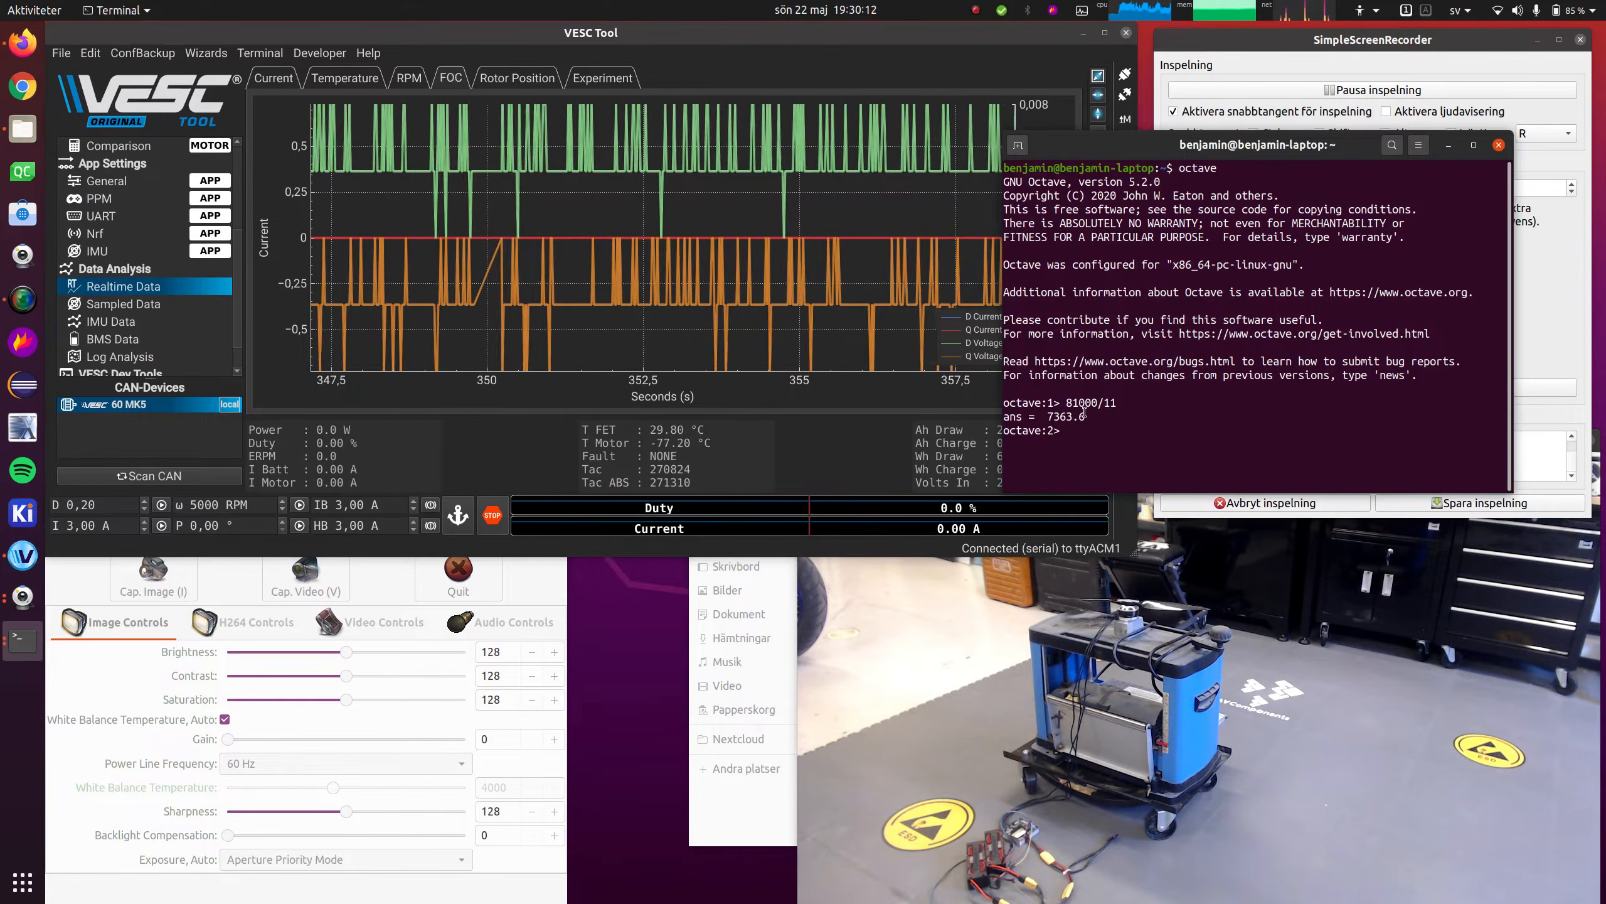
{"action": "left_click", "coordinate": [883, 473]}
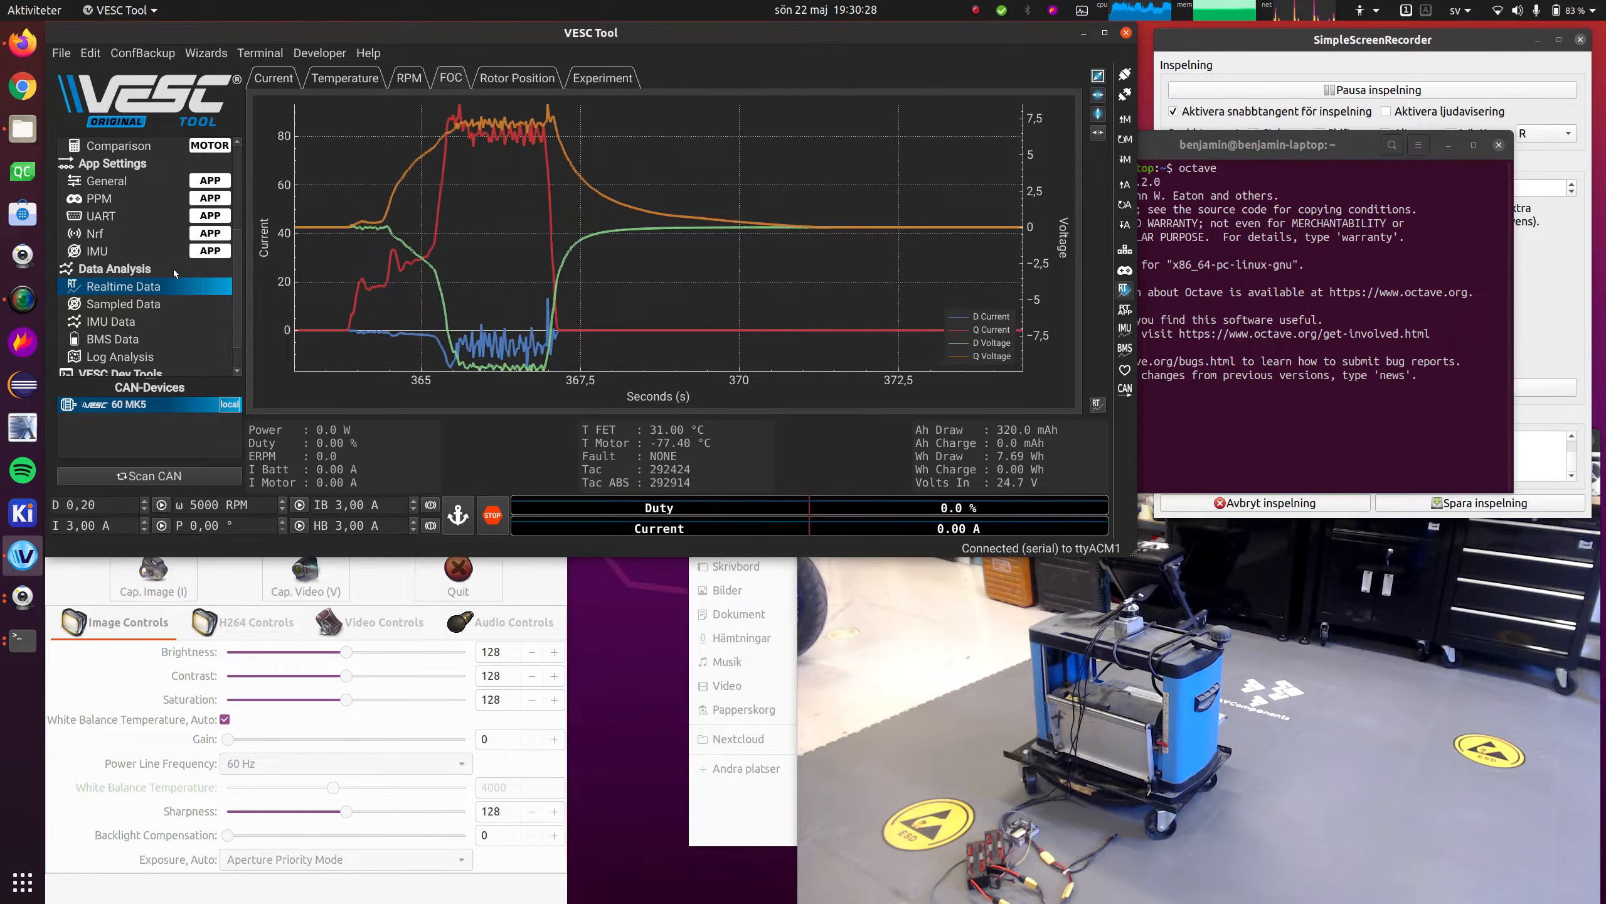
Set the FOC Field Weakening Current Max to 20 A and write the motor configuration to the controller
{"action": "scroll", "coordinate": [174, 269], "scroll_direction": "up", "scroll_amount": 3}
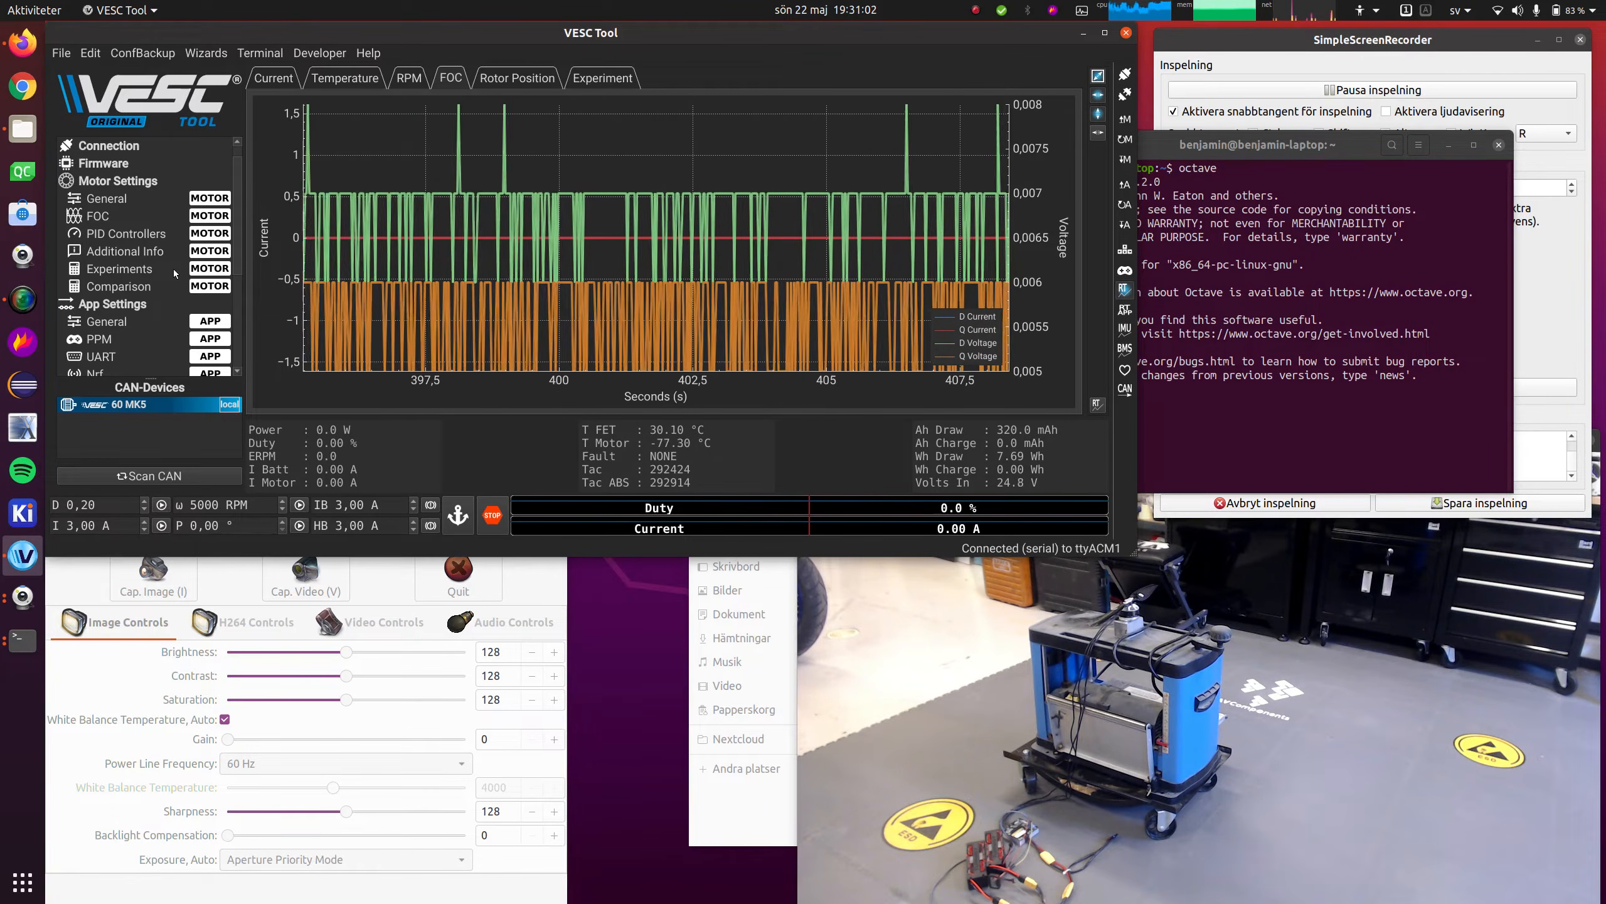
{"action": "left_click", "coordinate": [116, 217]}
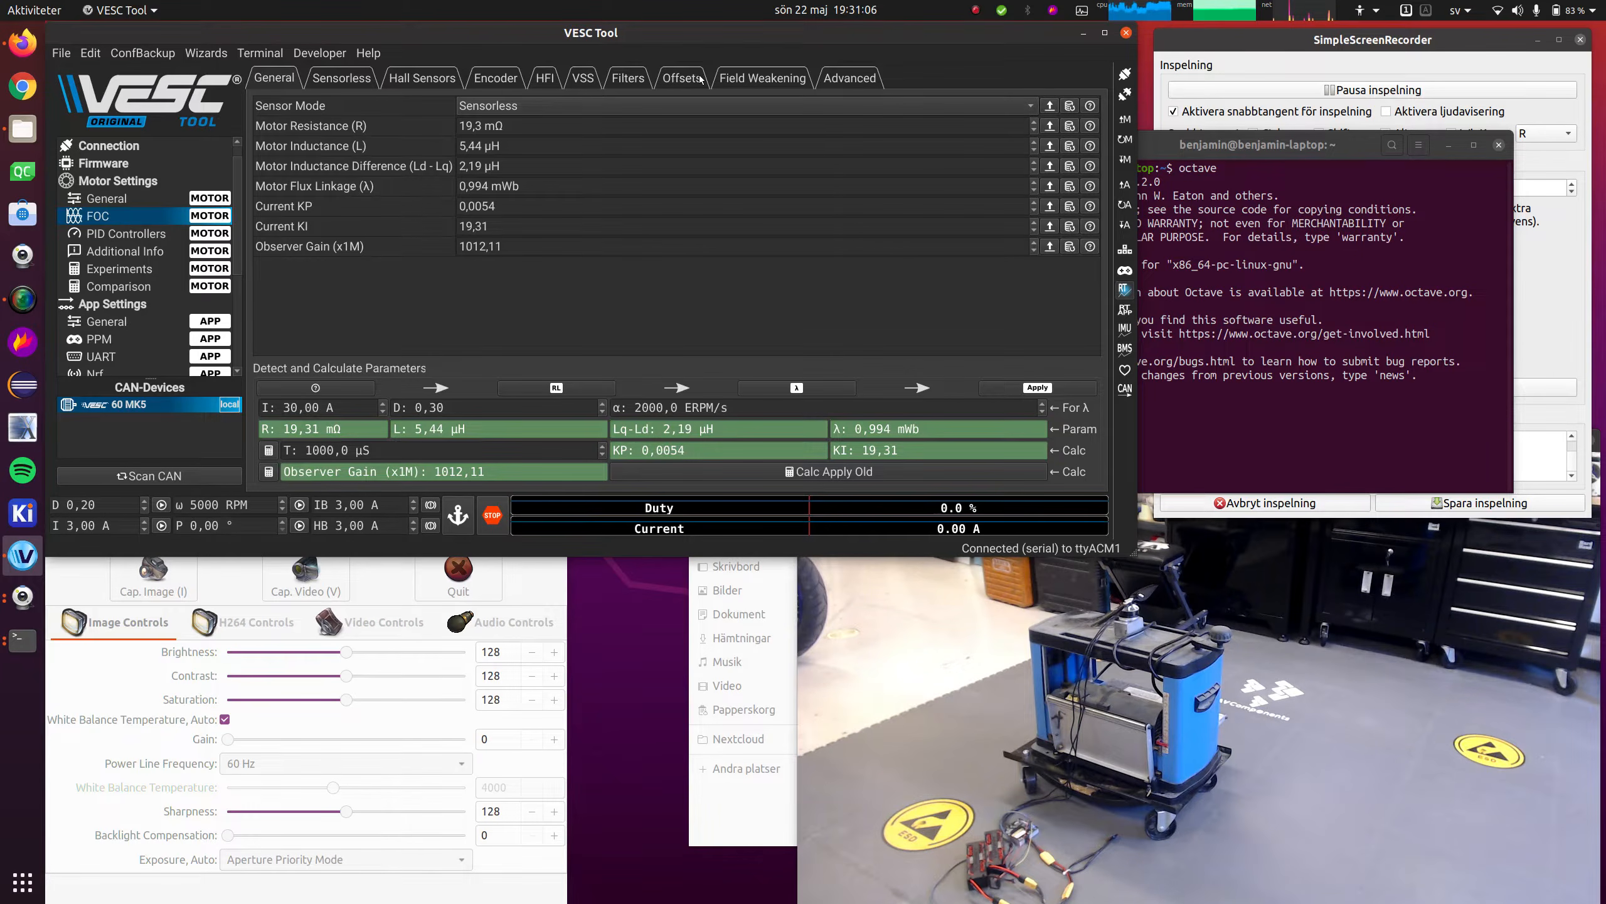
{"action": "left_click", "coordinate": [734, 77]}
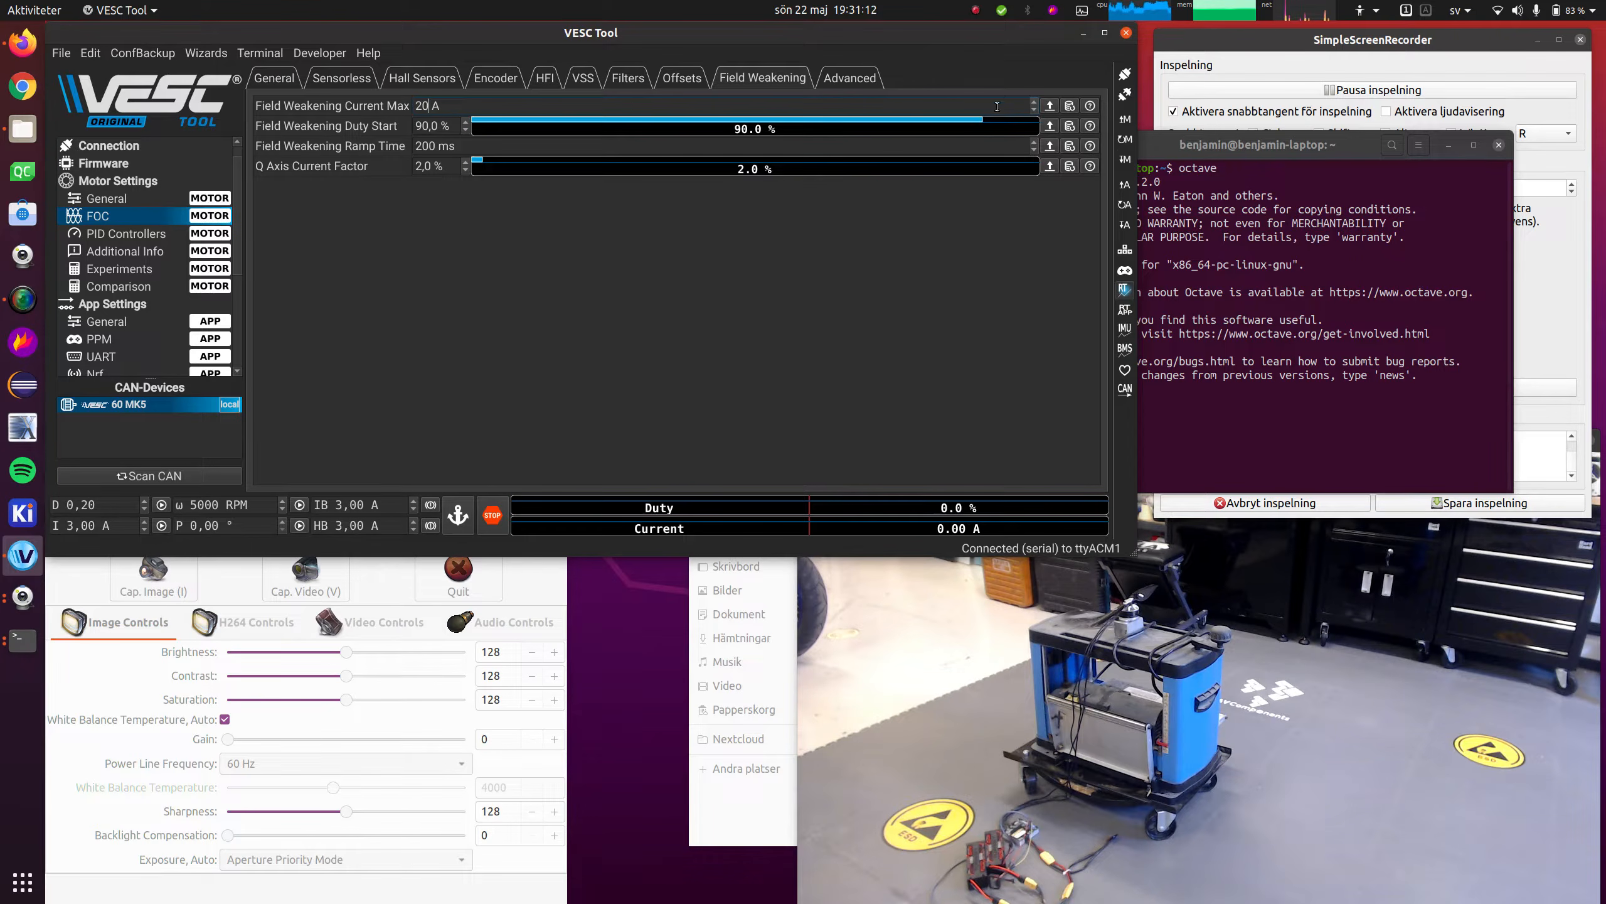
{"action": "left_click", "coordinate": [1125, 159]}
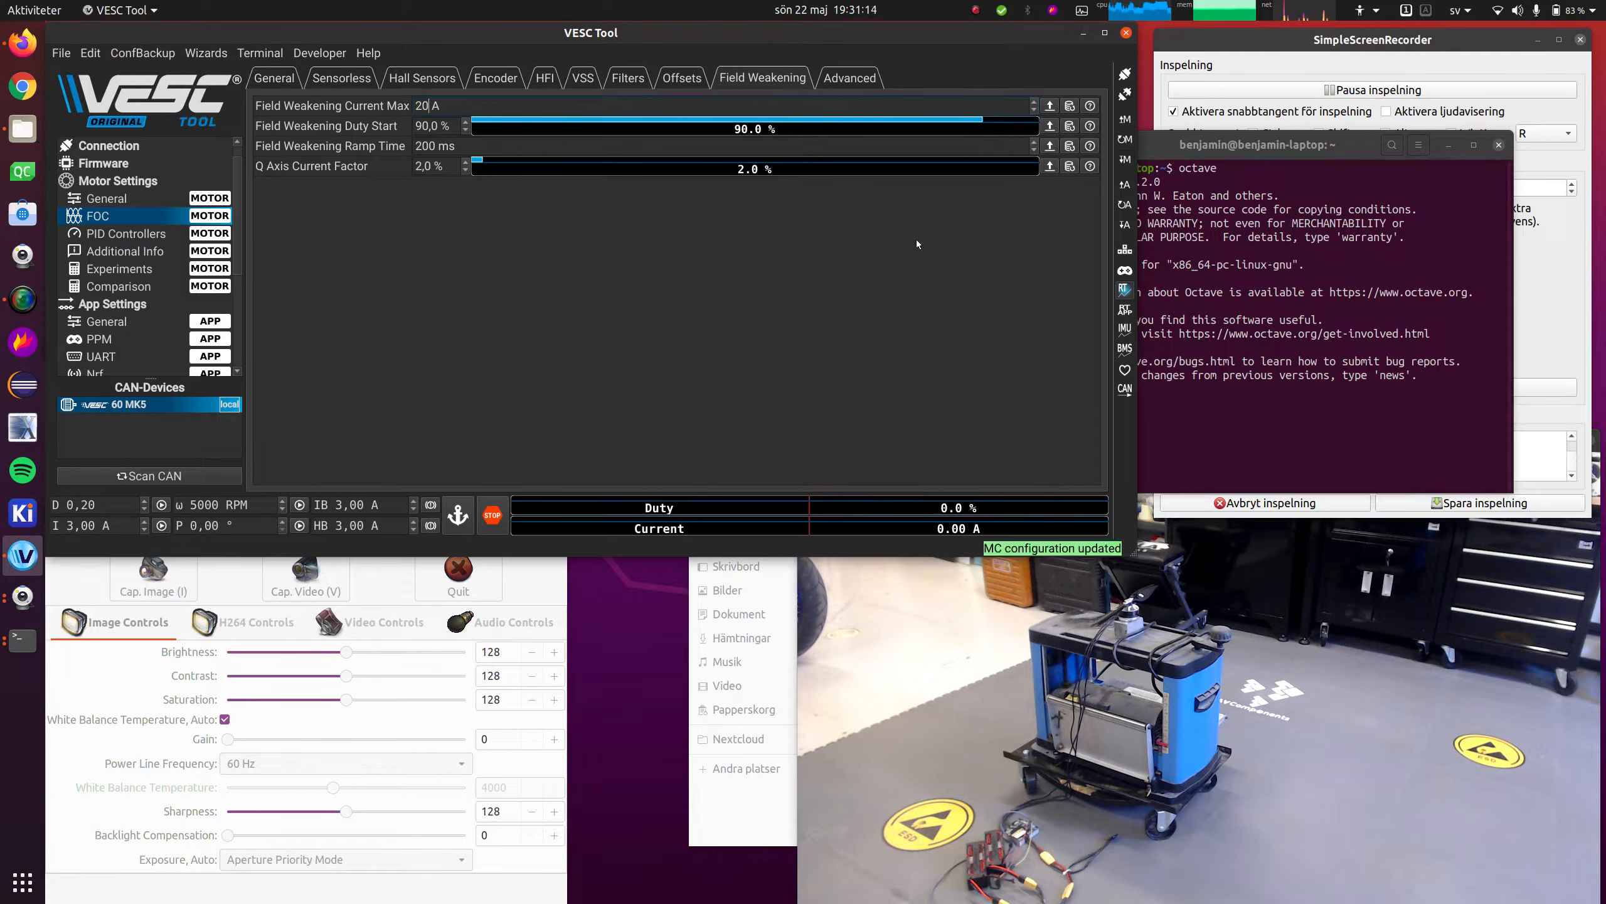
Run the motor and examine the D and Q currents and voltages in the realtime FOC plot
{"action": "scroll", "coordinate": [146, 326], "scroll_direction": "down", "scroll_amount": 4}
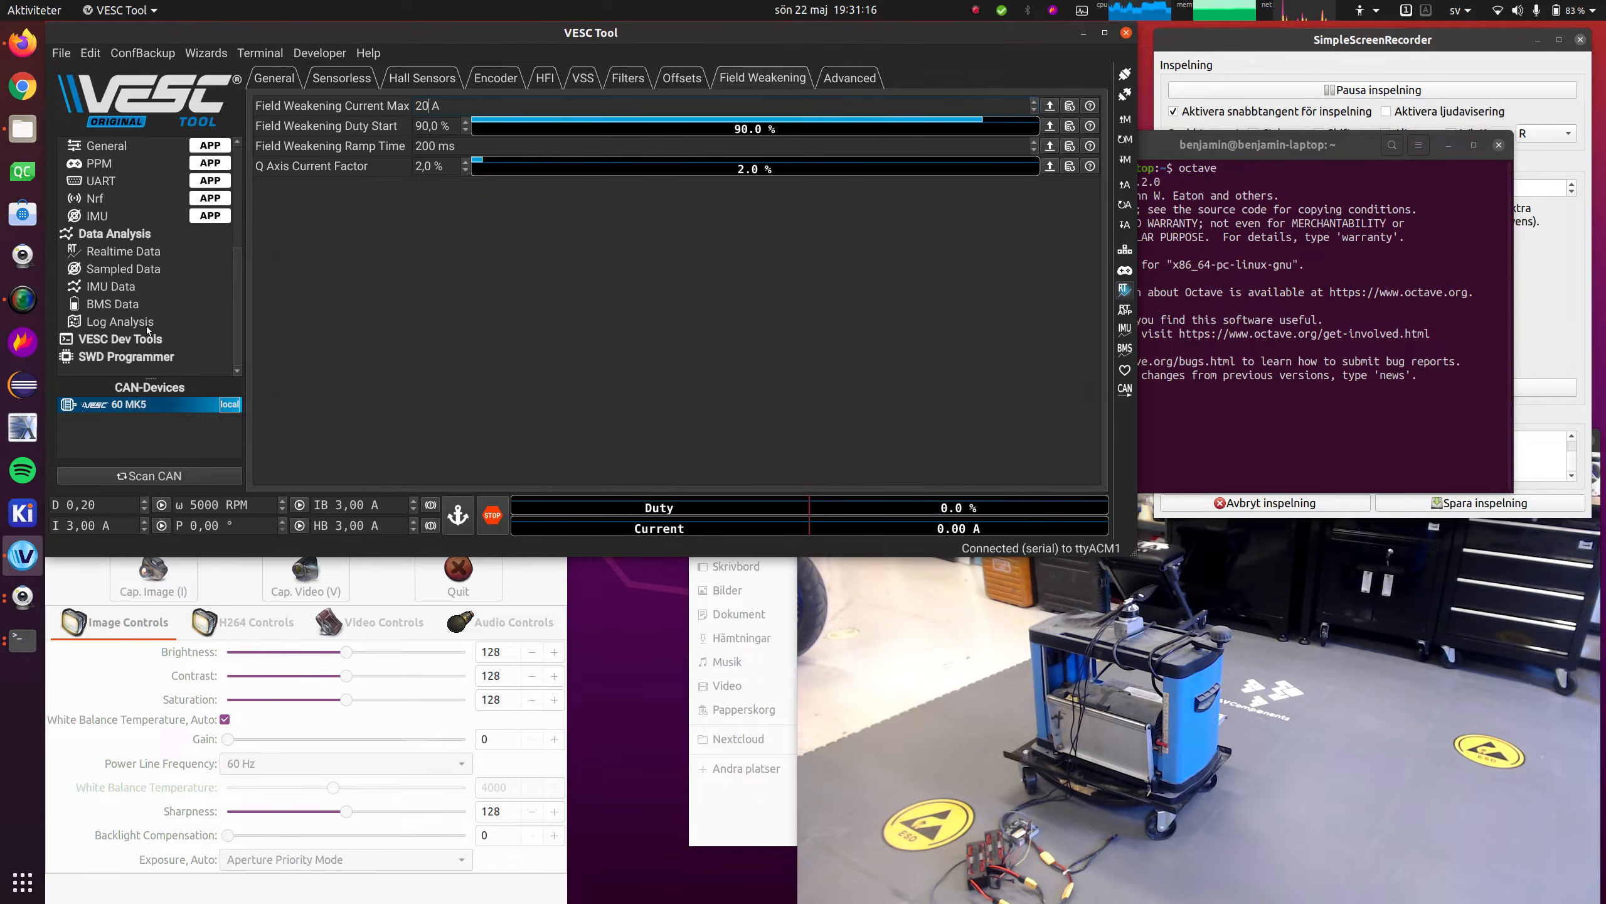
{"action": "left_click", "coordinate": [176, 253]}
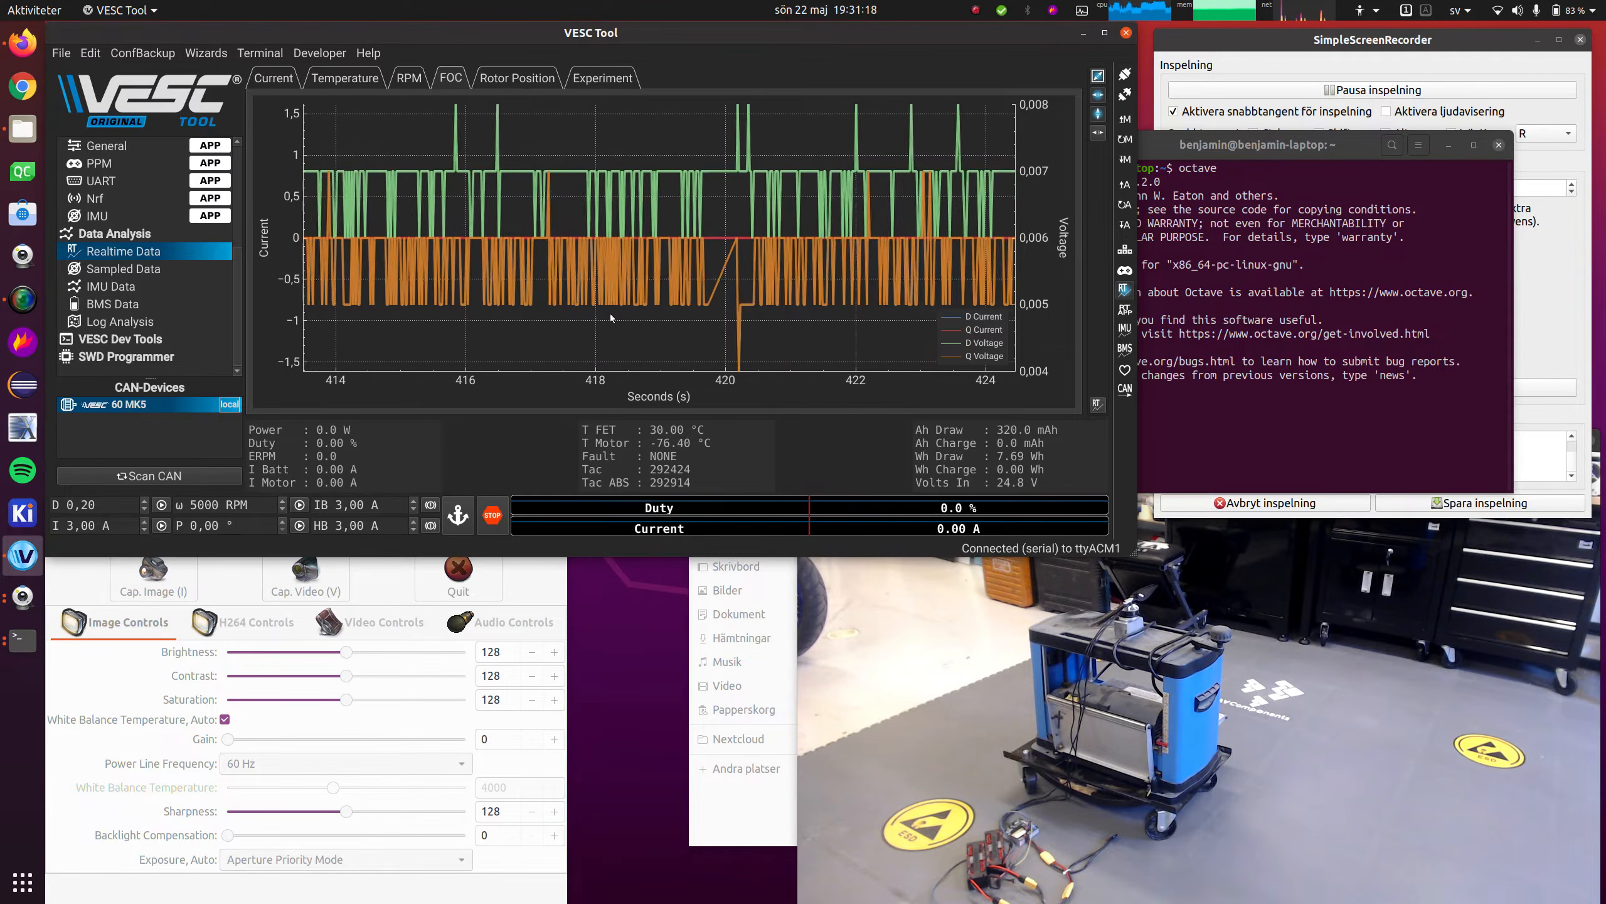
{"action": "key", "text": "Right"}
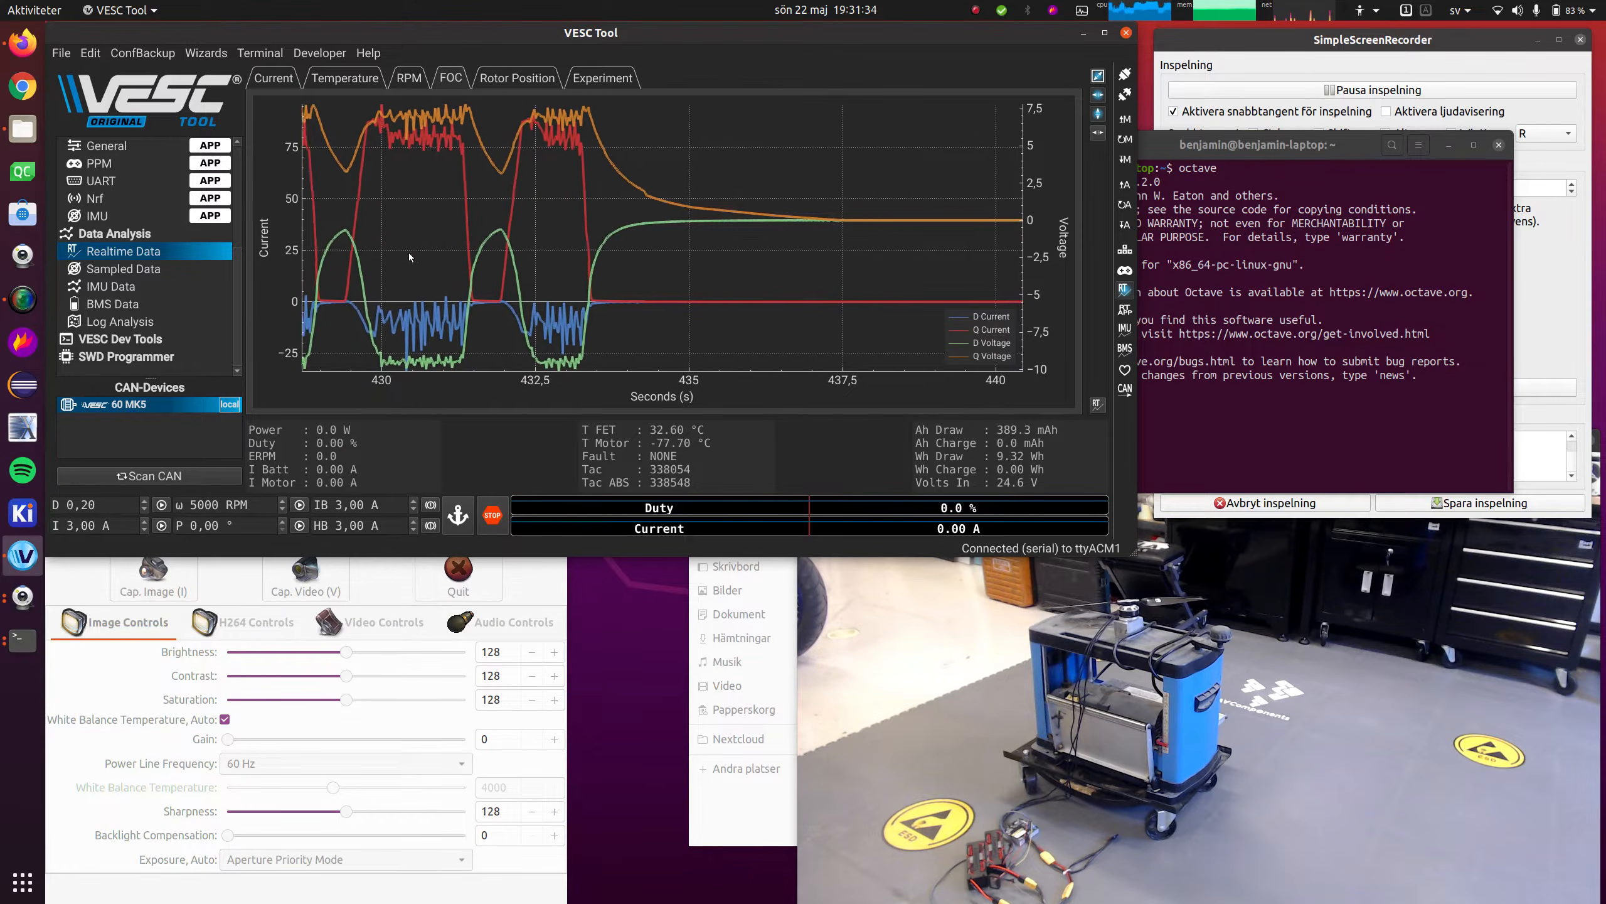
Set the FOC time constant to 500 µs, recalculate and apply KP, KI and observer gain from the old settings, and write the motor configuration
{"action": "scroll", "coordinate": [216, 224], "scroll_direction": "up", "scroll_amount": 1}
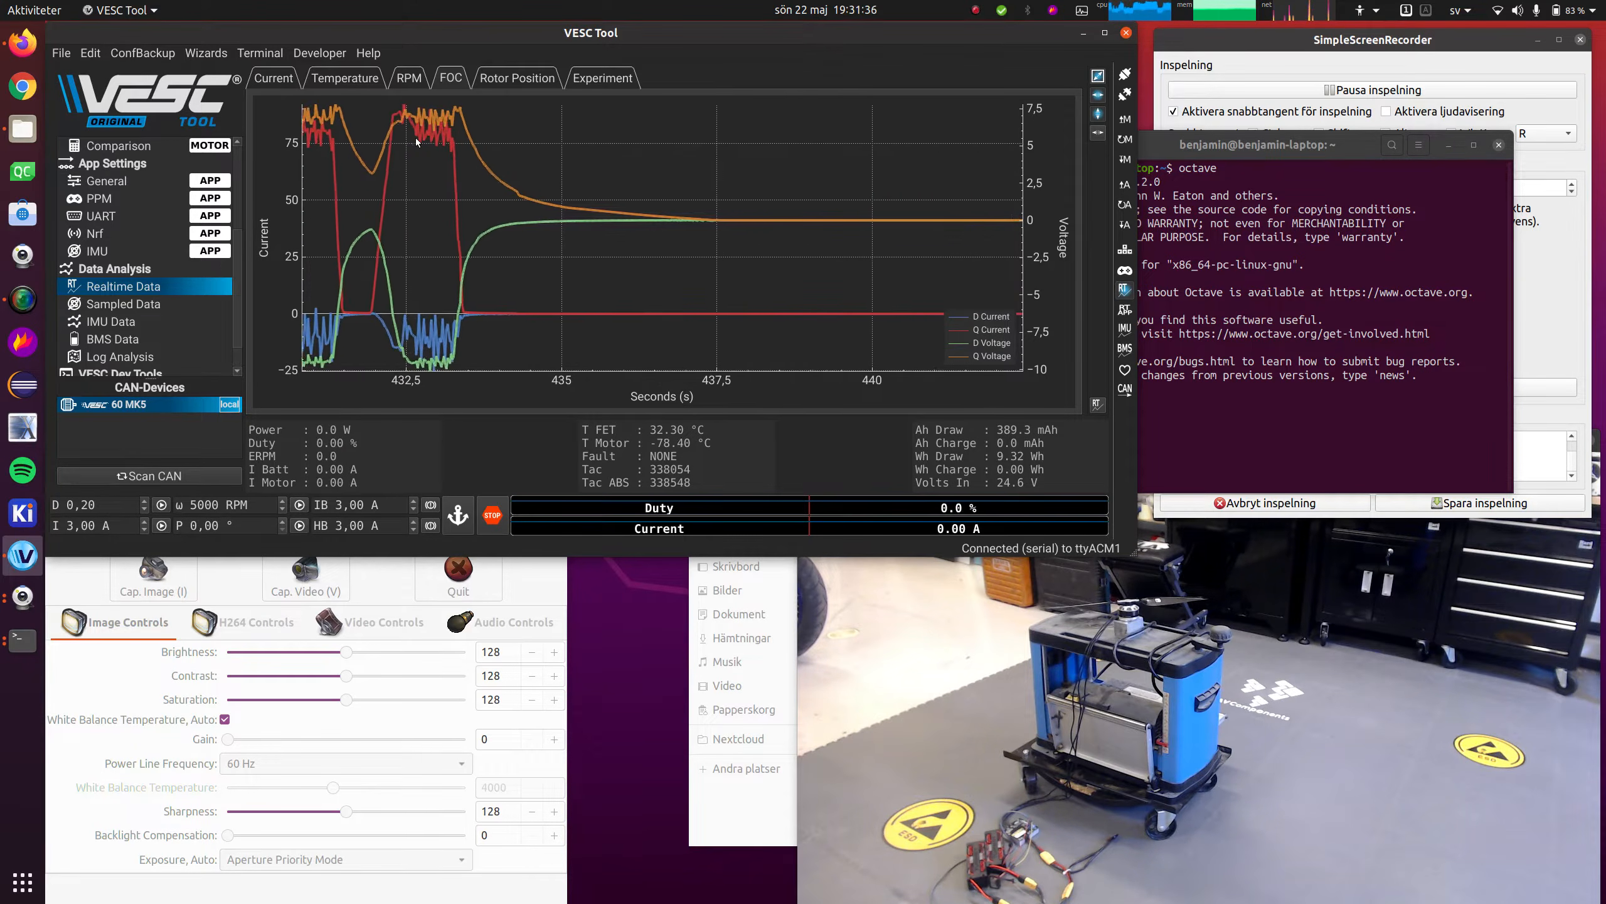
{"action": "scroll", "coordinate": [169, 163], "scroll_direction": "up", "scroll_amount": 3}
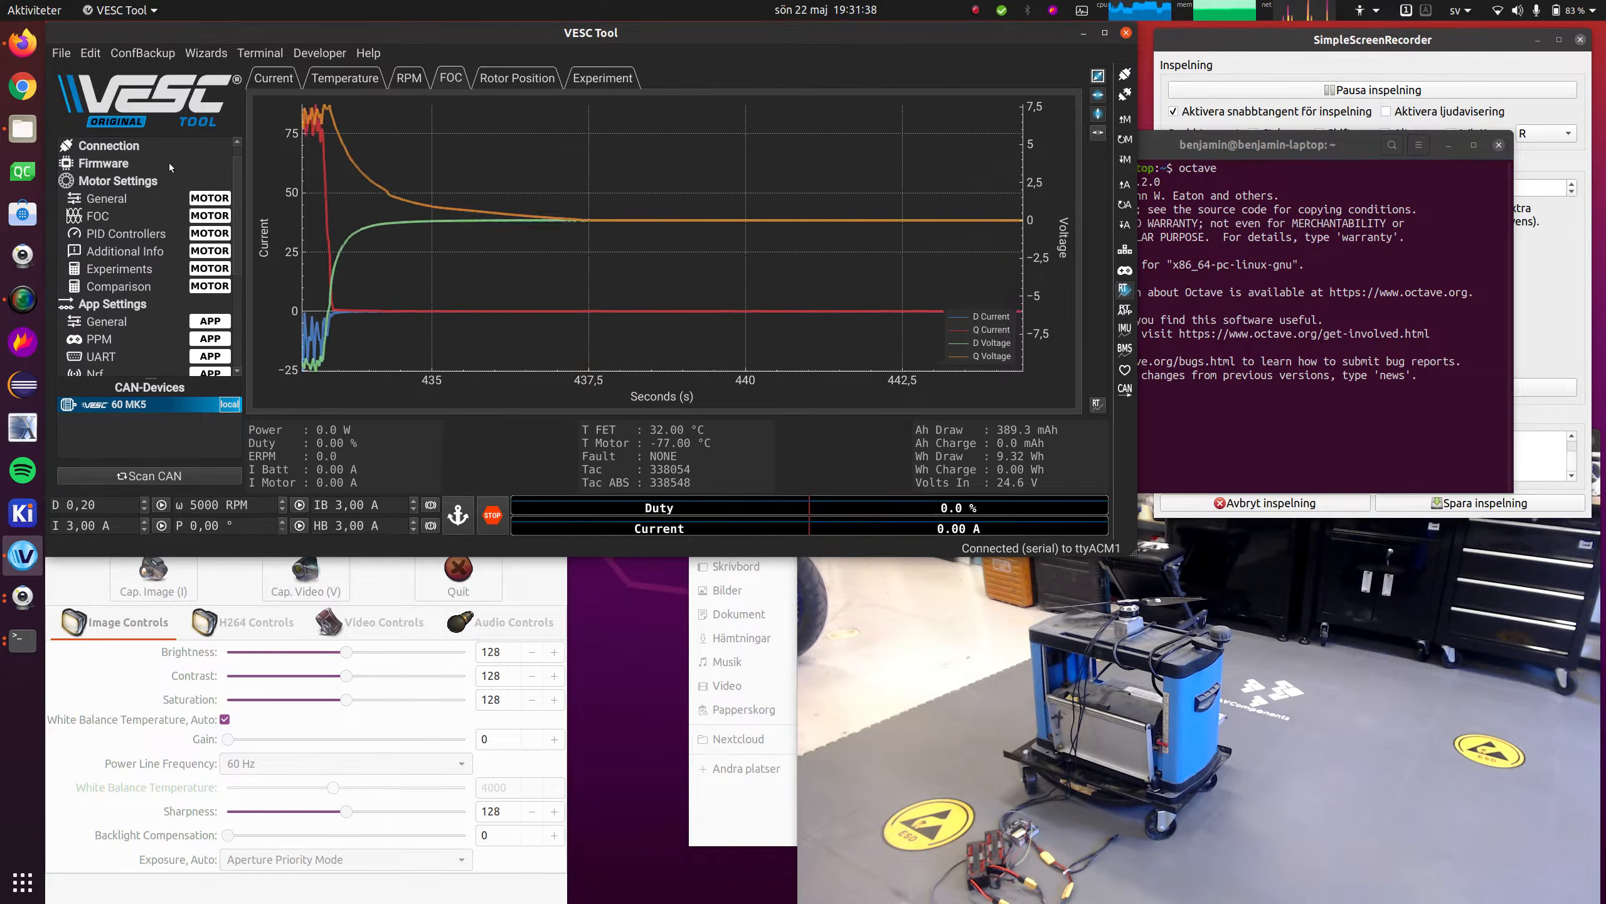
{"action": "left_click", "coordinate": [111, 215]}
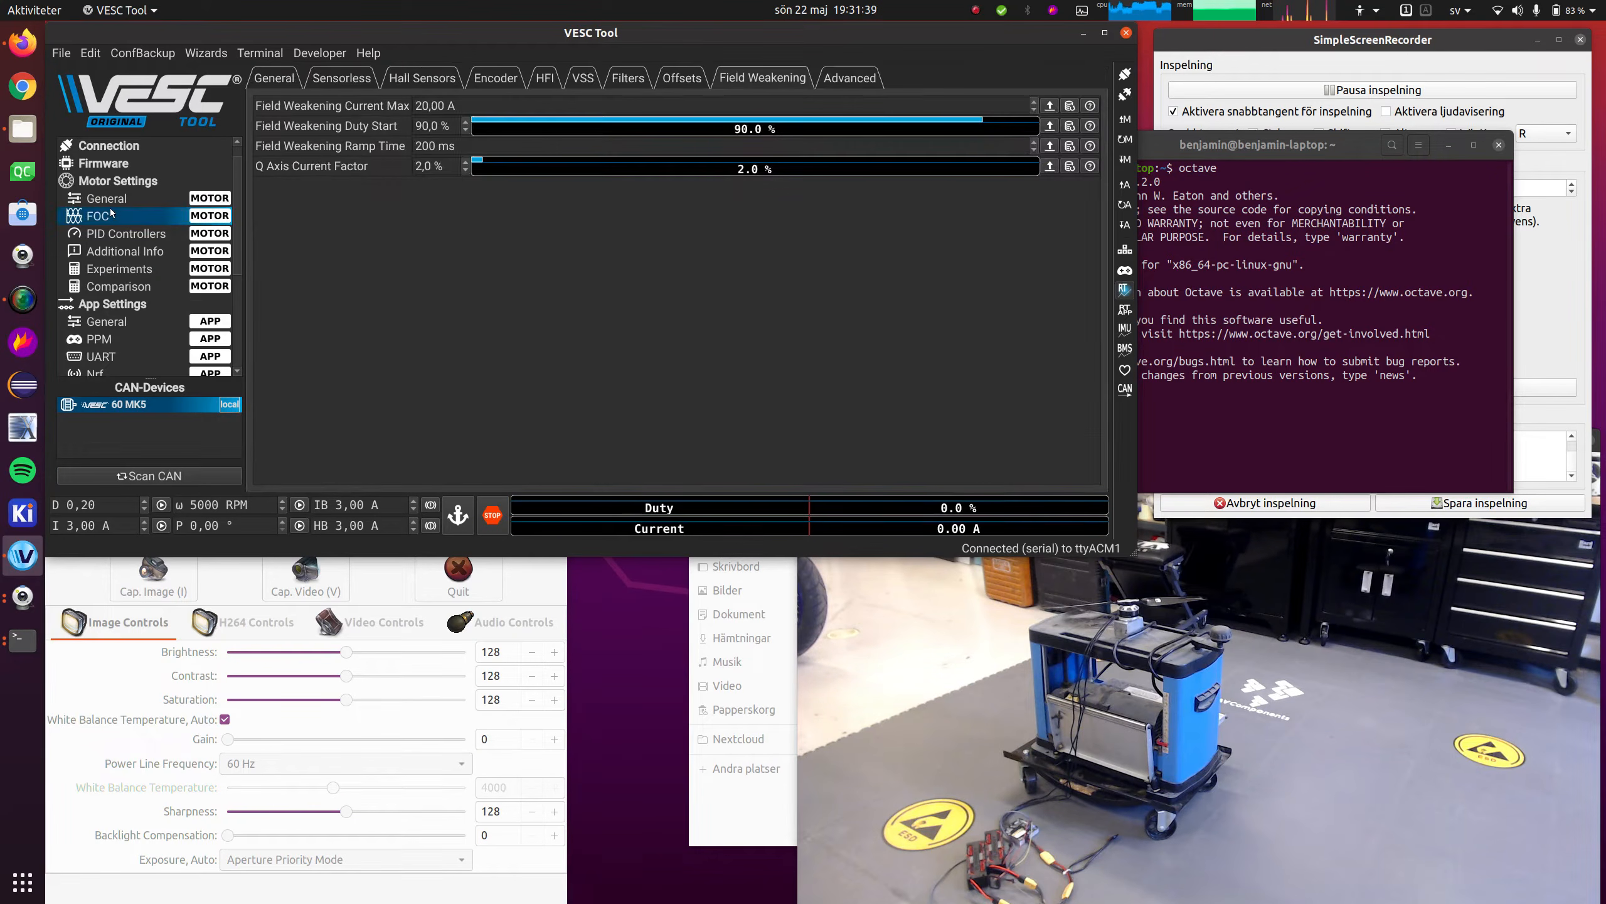
{"action": "left_click", "coordinate": [262, 78]}
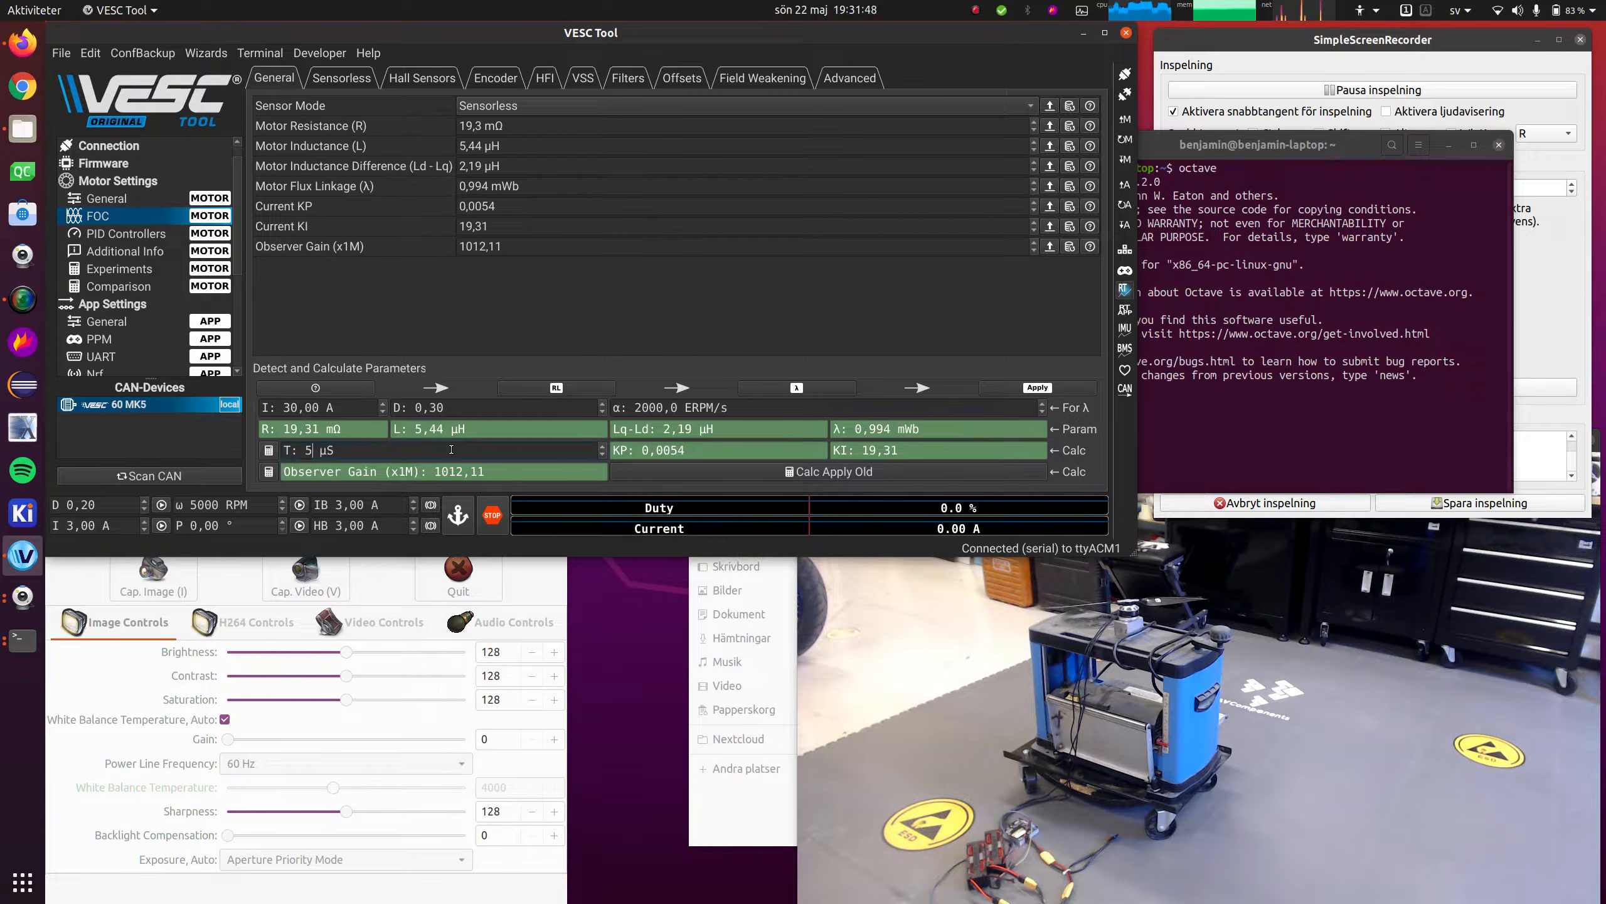
{"action": "left_click", "coordinate": [773, 476]}
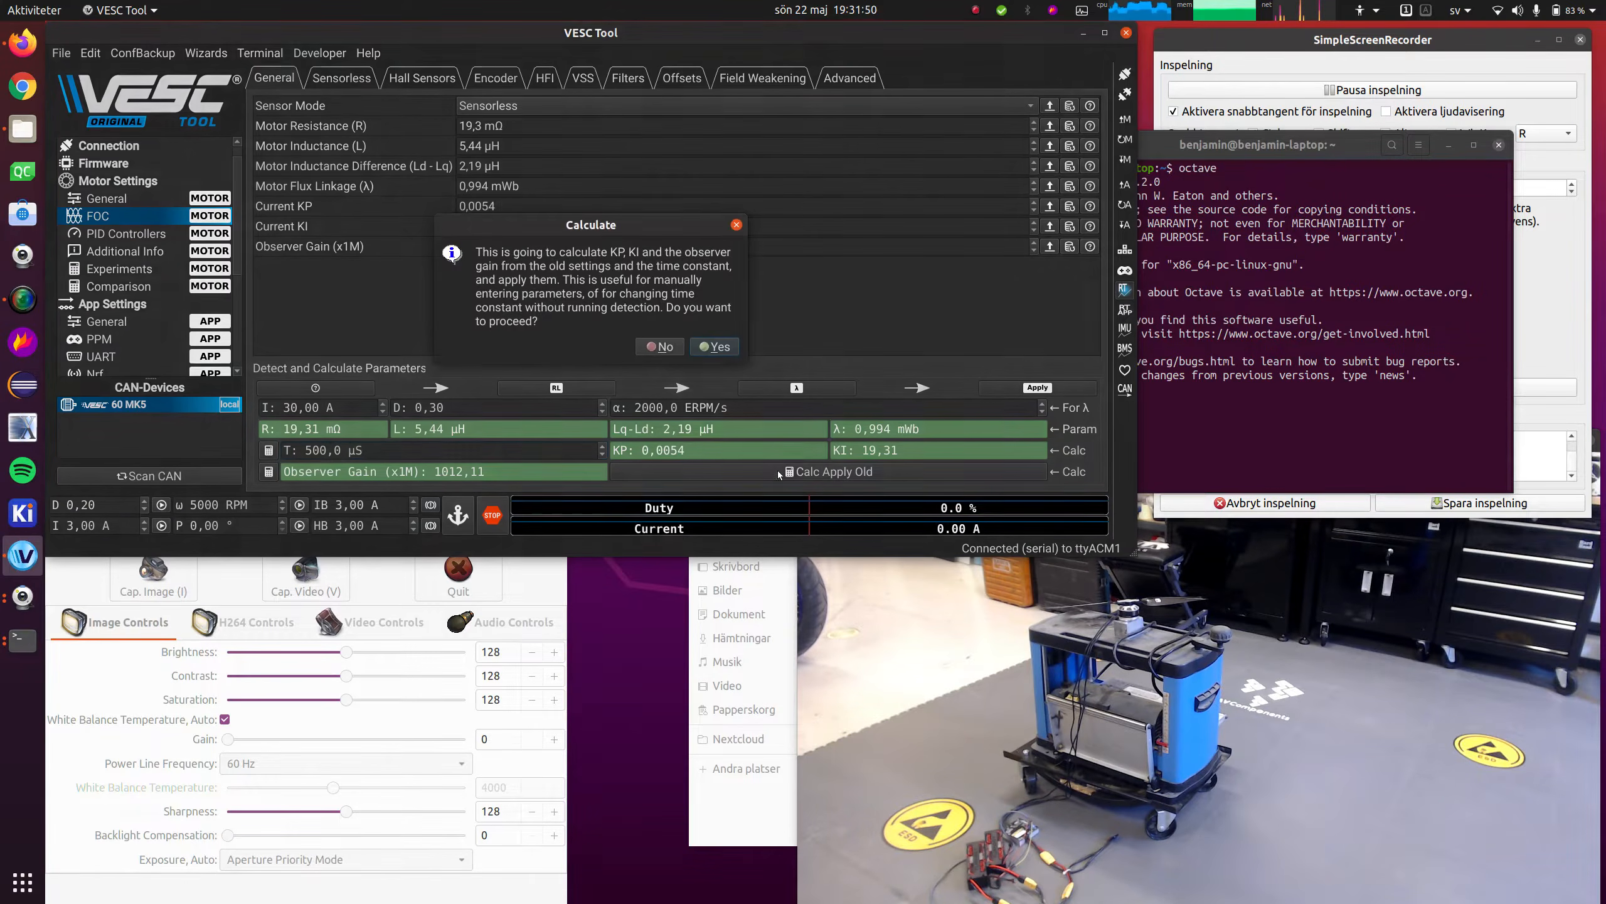
{"action": "left_click", "coordinate": [714, 342]}
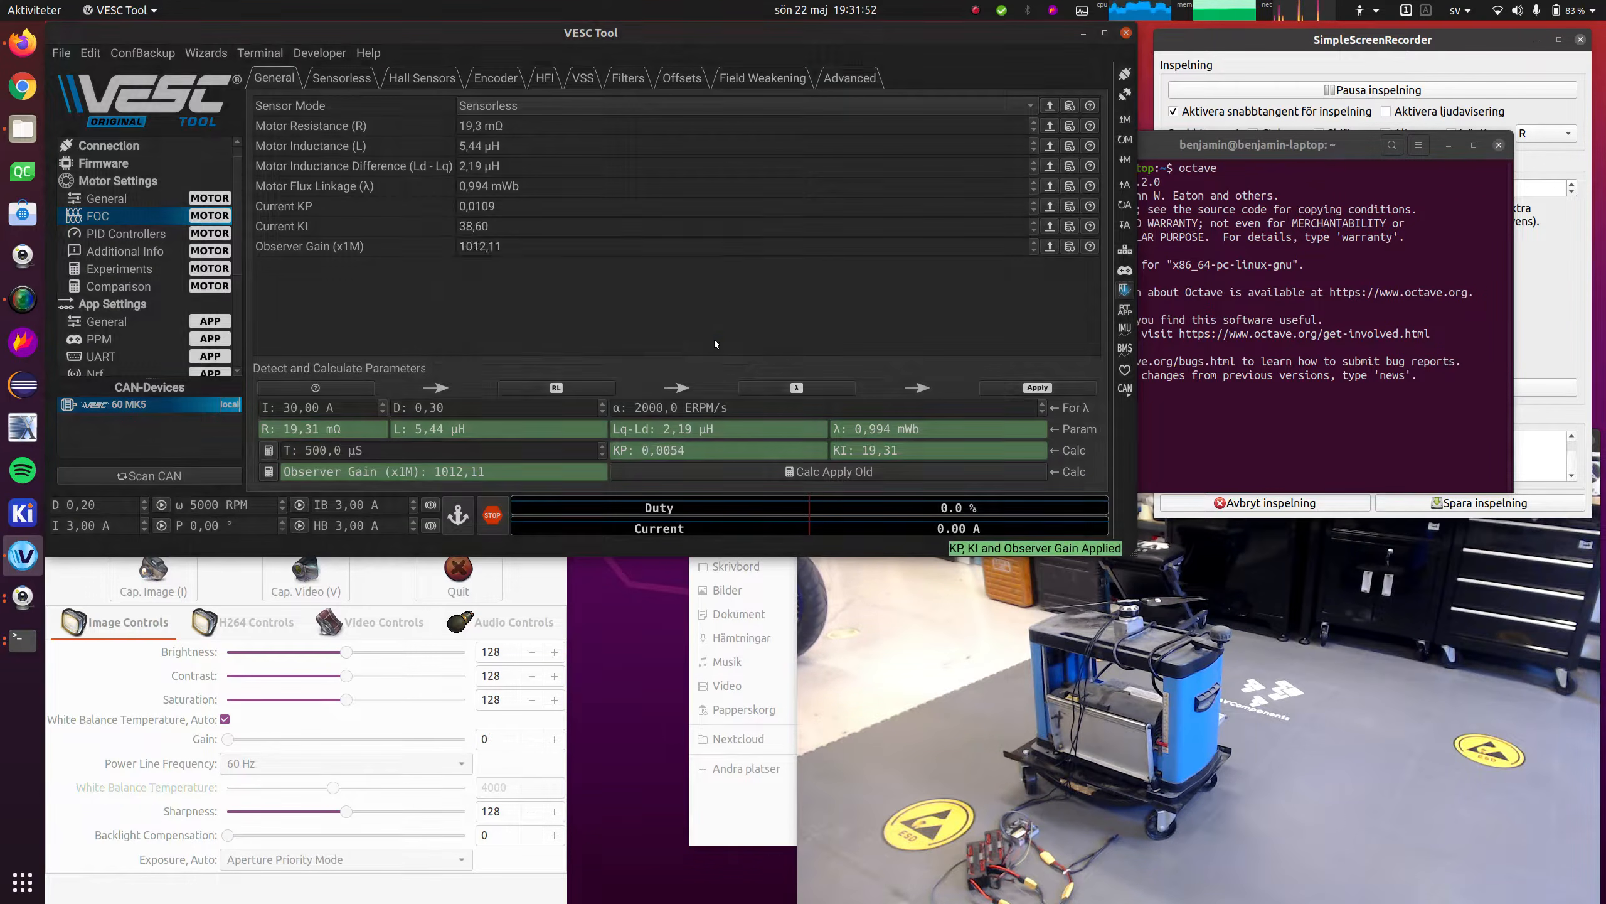
{"action": "left_click", "coordinate": [1122, 162]}
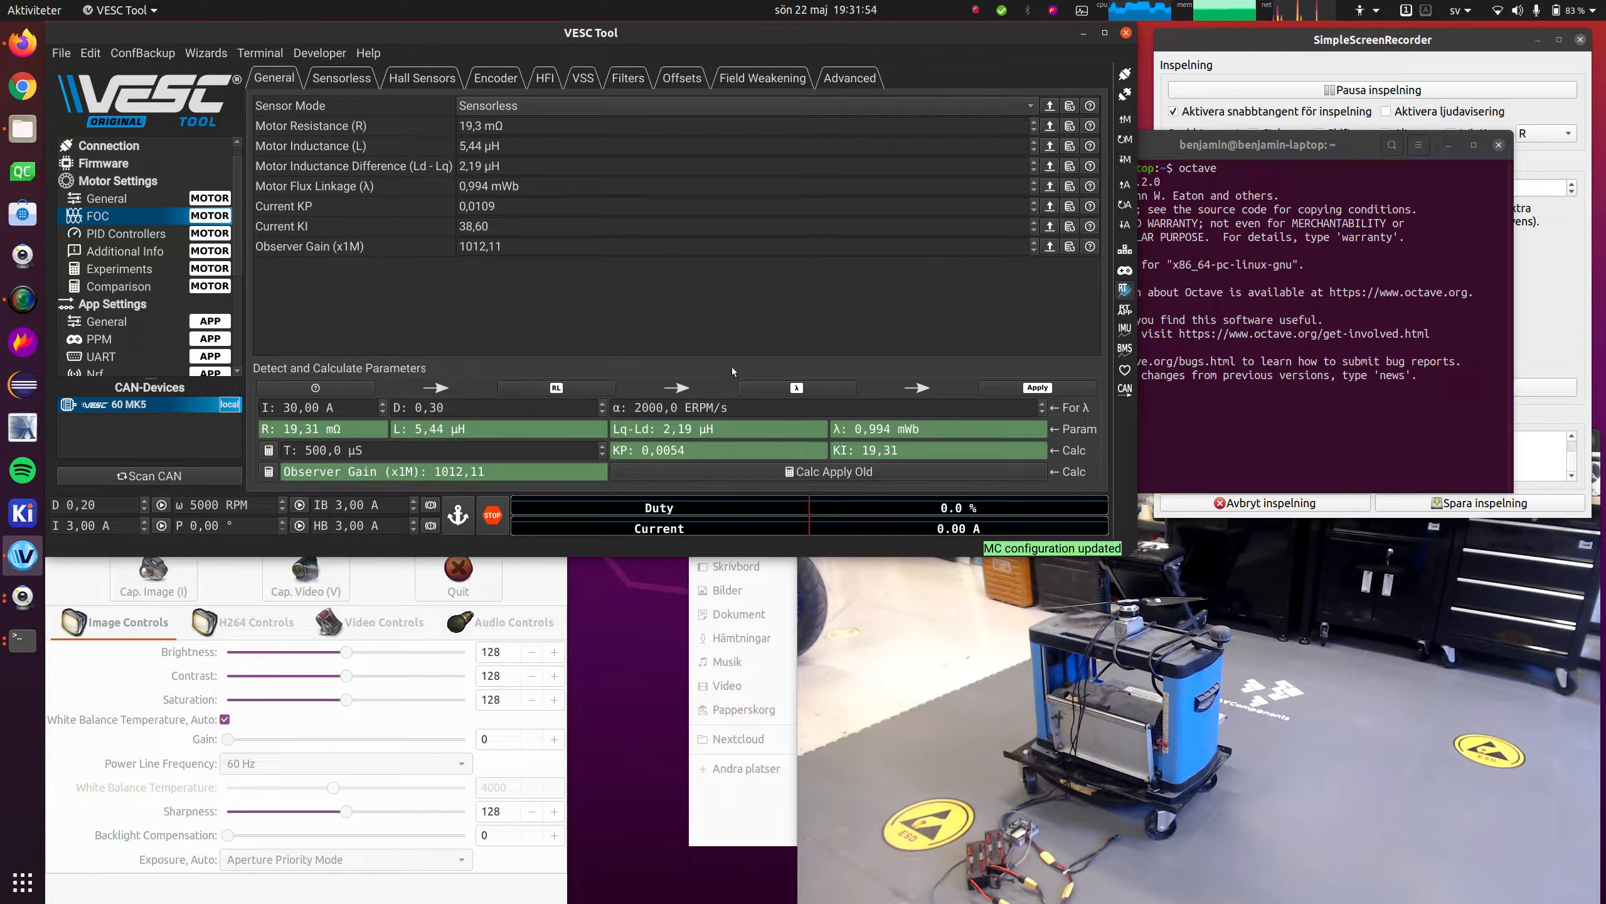
Test the motor with the realtime FOC plot displayed and print the registered faults in the VESC Terminal
{"action": "scroll", "coordinate": [122, 291], "scroll_direction": "down", "scroll_amount": 3}
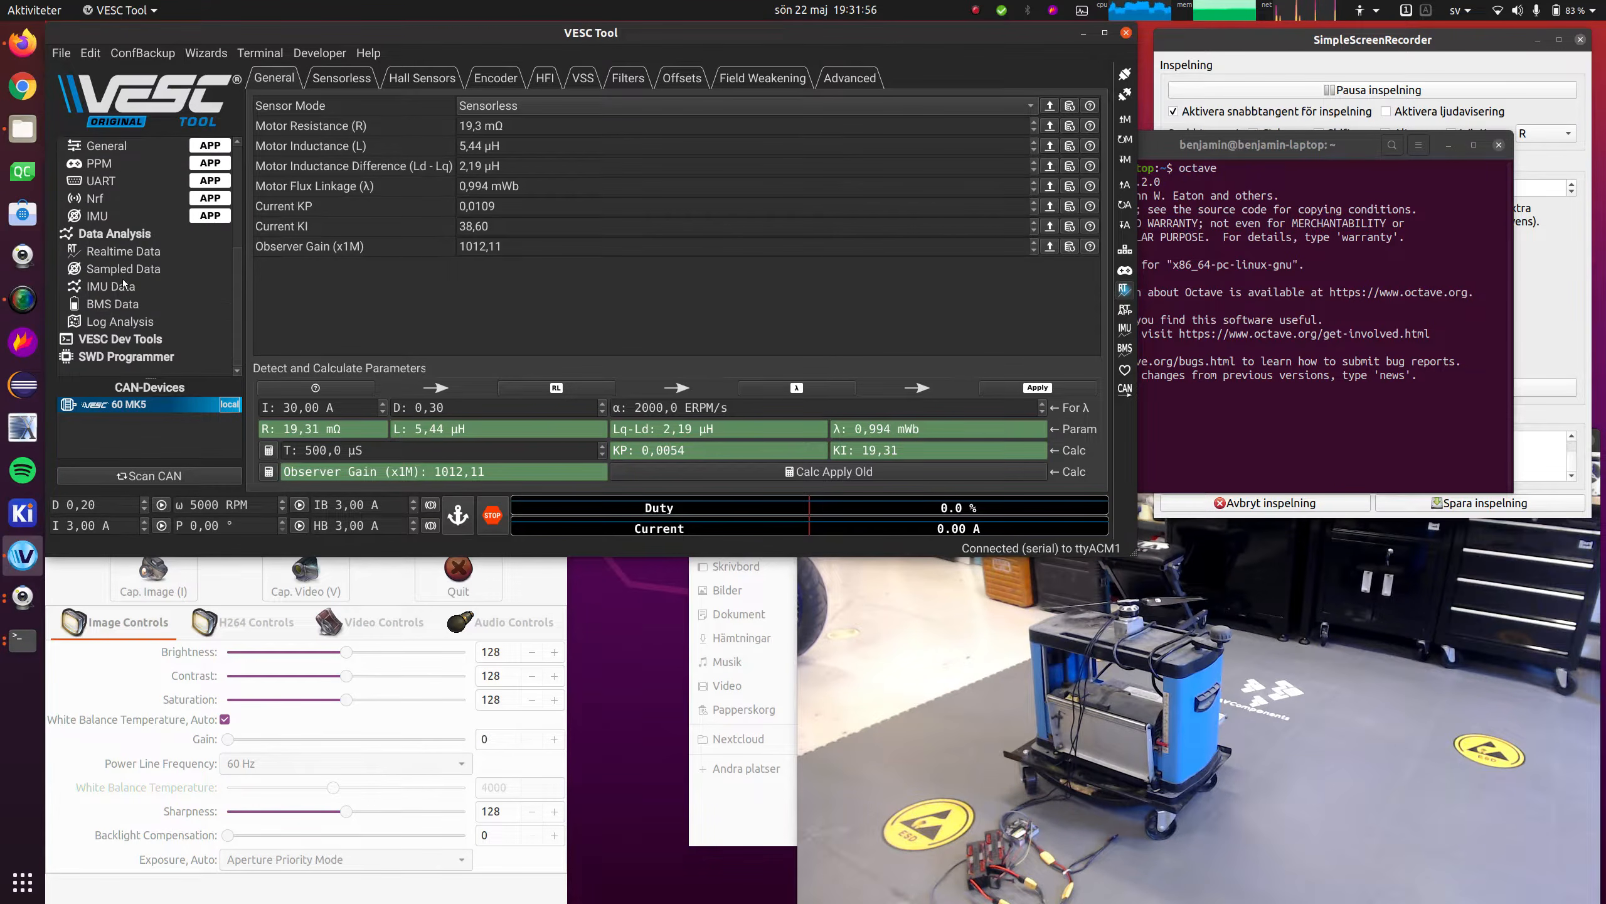
{"action": "left_click", "coordinate": [175, 256]}
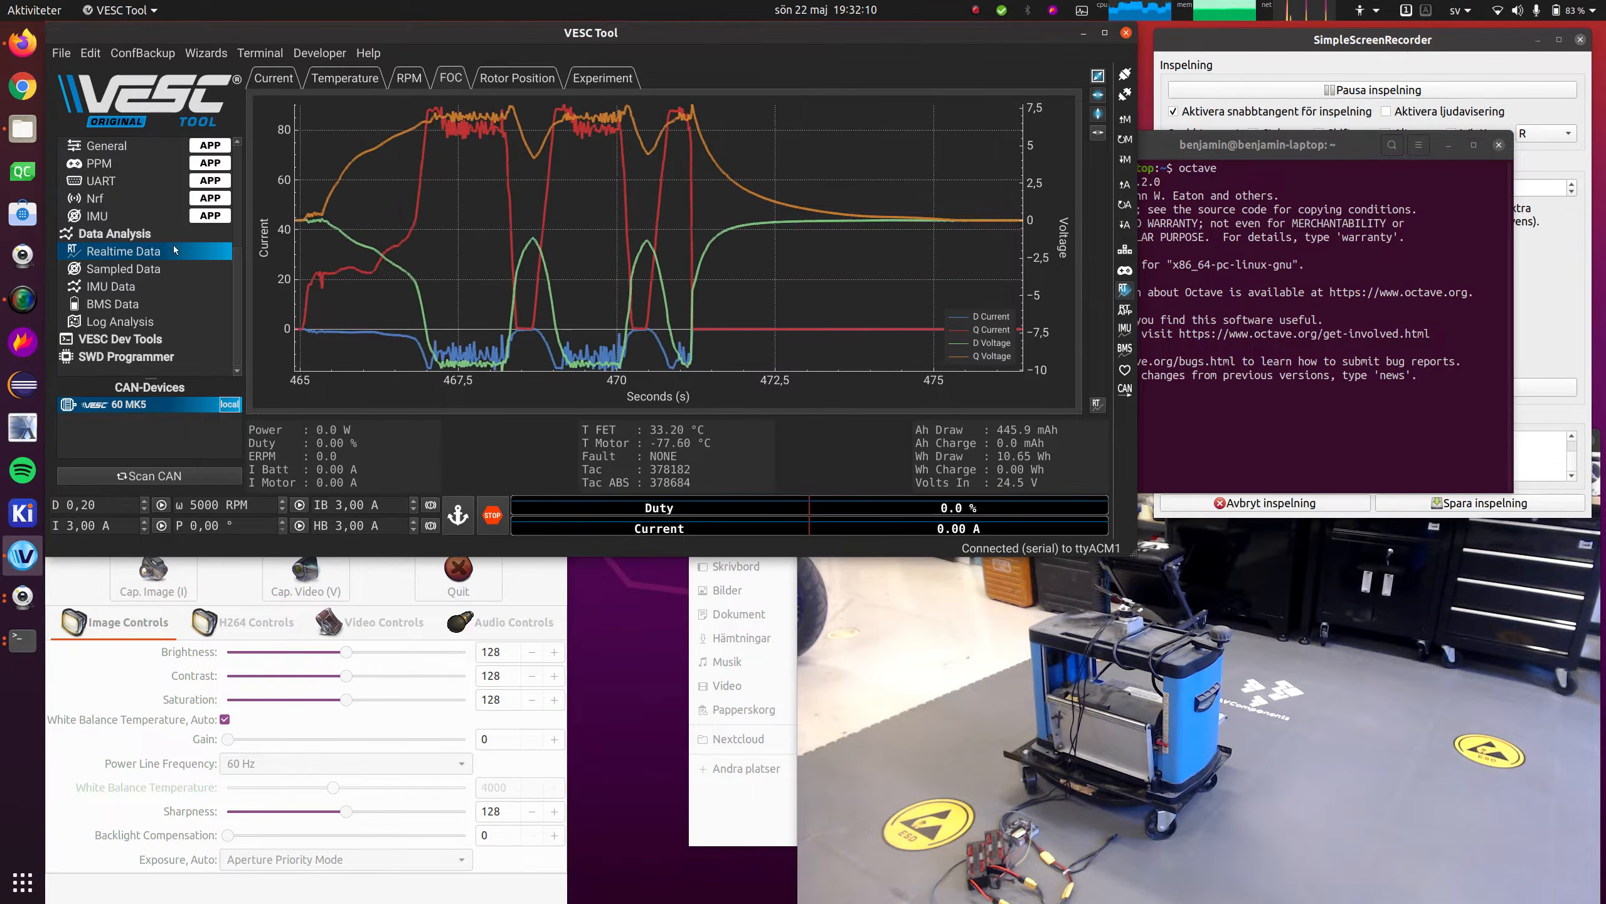
{"action": "left_click", "coordinate": [268, 57]}
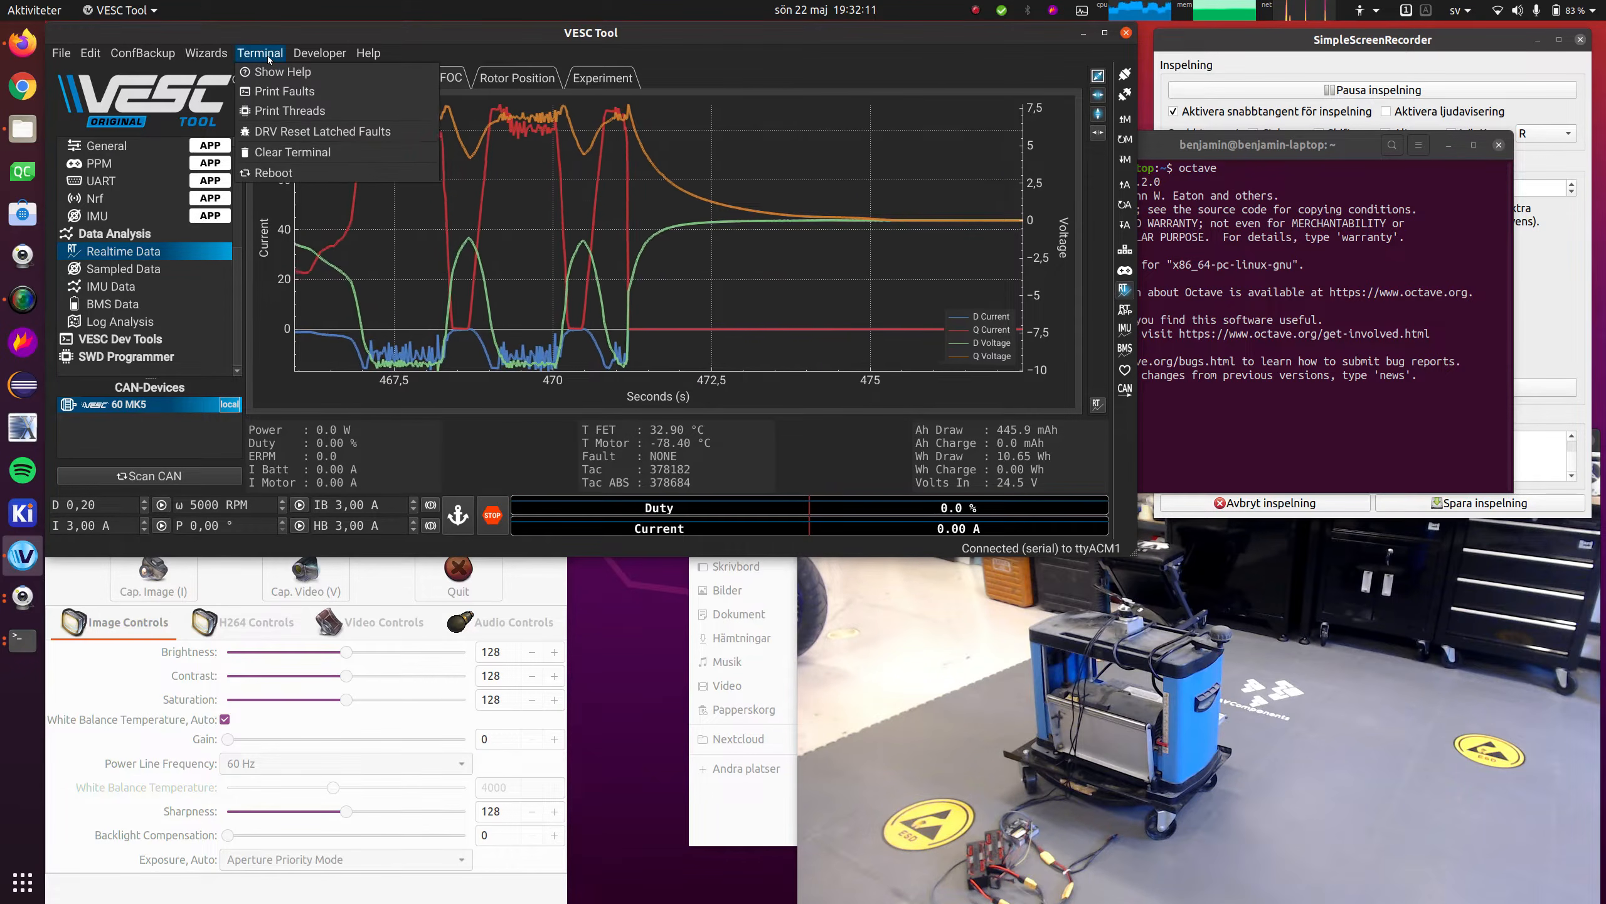
{"action": "left_click", "coordinate": [348, 95]}
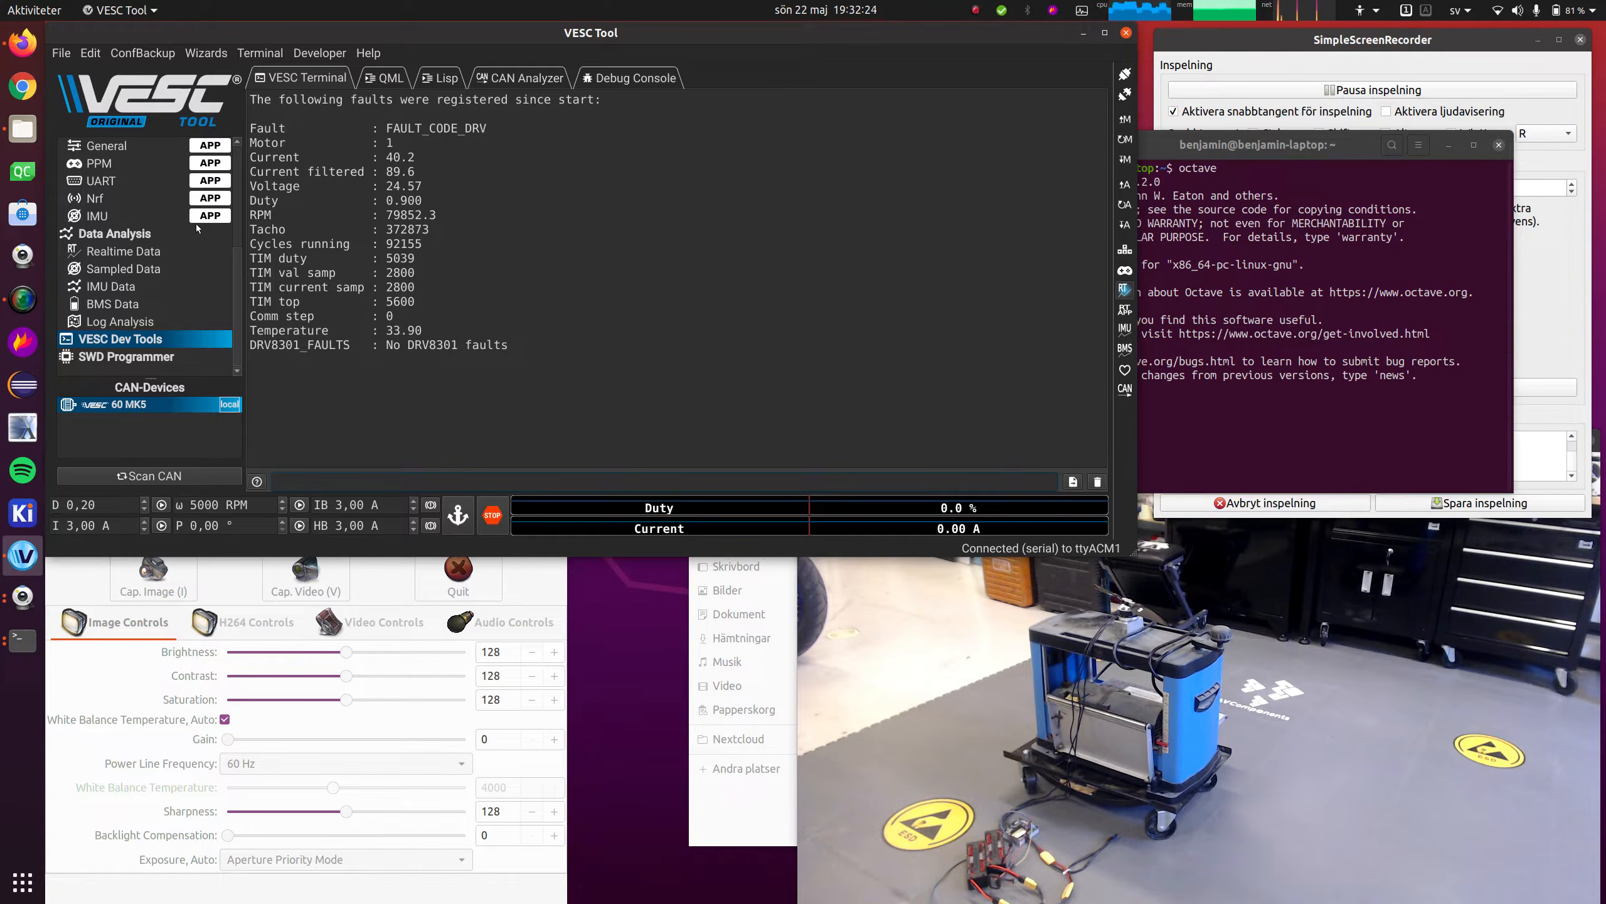
Set the FOC Field Weakening Current Max to 0 A and write the motor configuration to the controller
{"action": "left_click", "coordinate": [147, 251]}
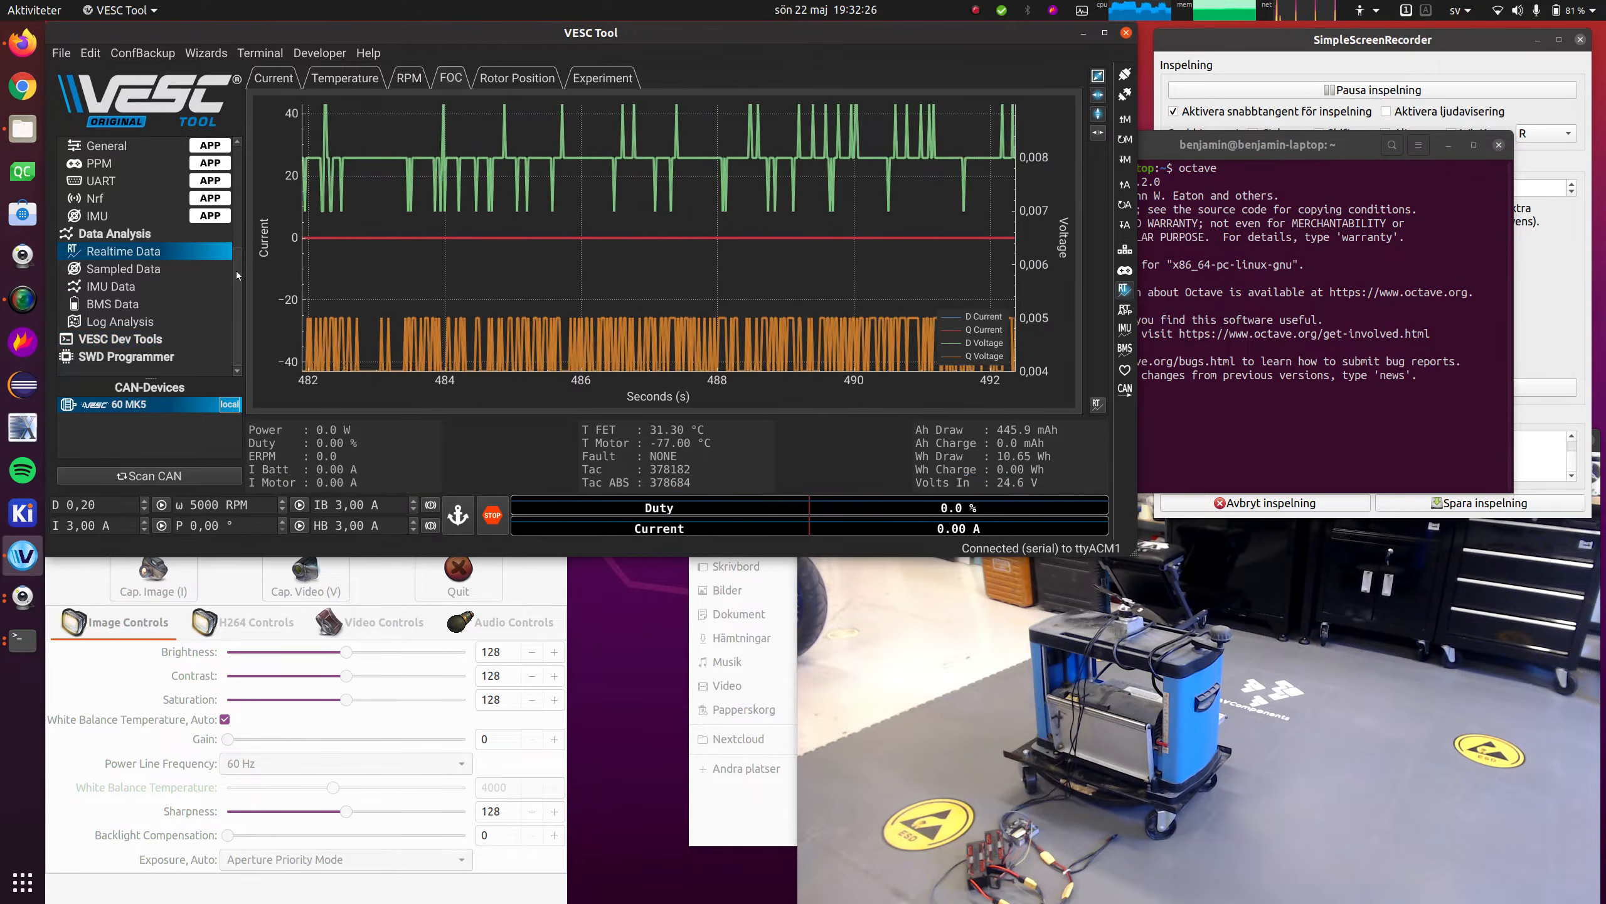
{"action": "scroll", "coordinate": [144, 200], "scroll_direction": "up", "scroll_amount": 4}
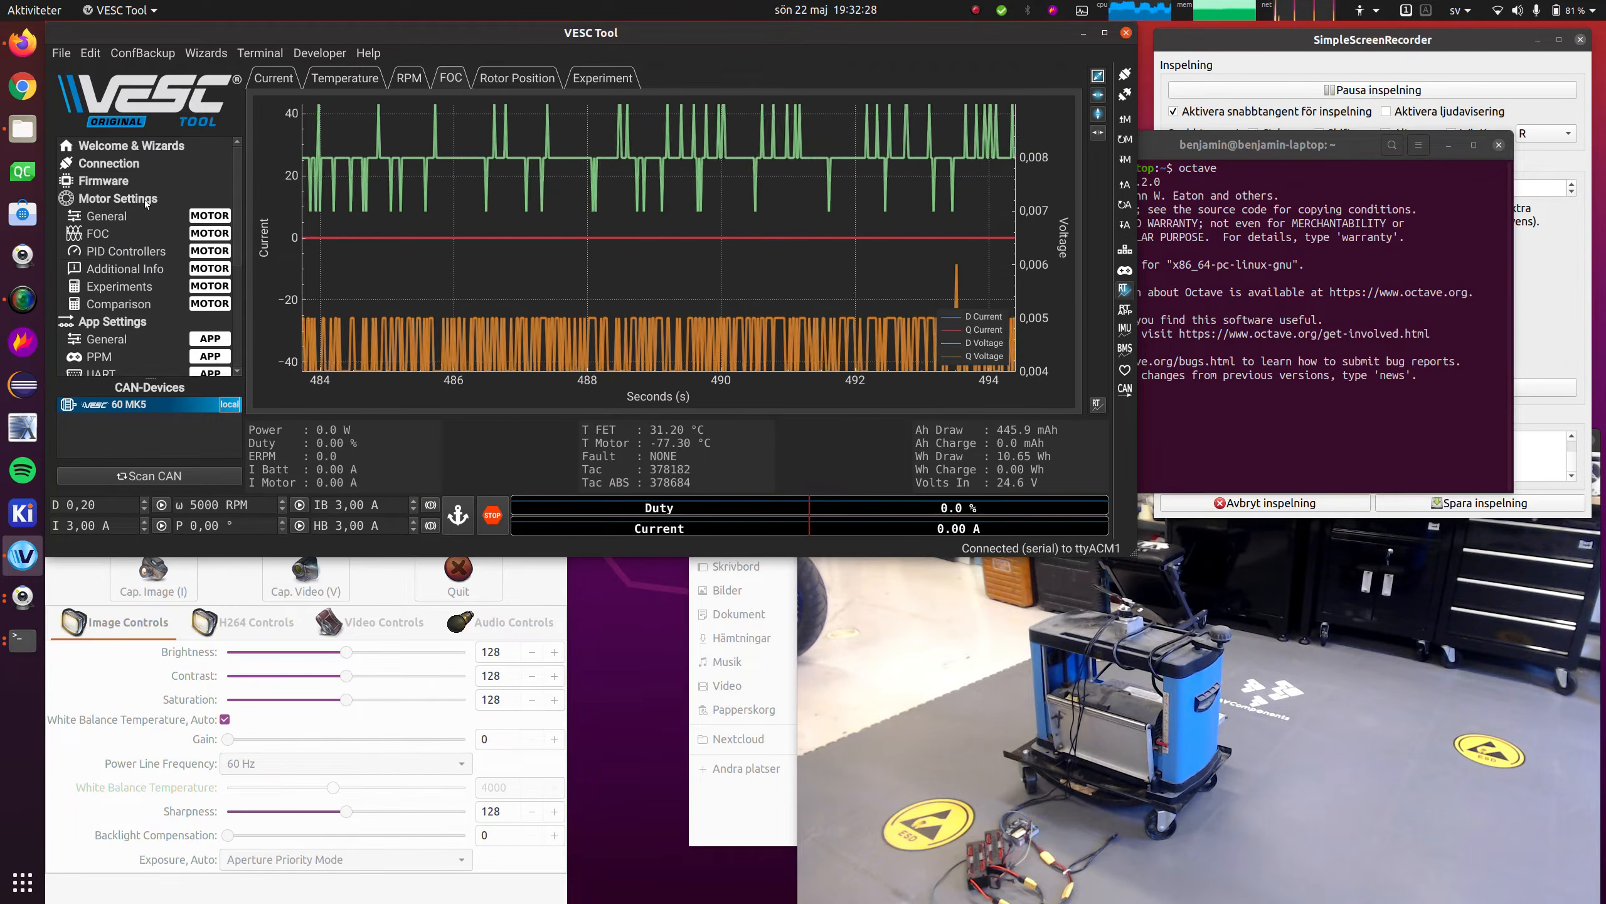
{"action": "left_click", "coordinate": [124, 228]}
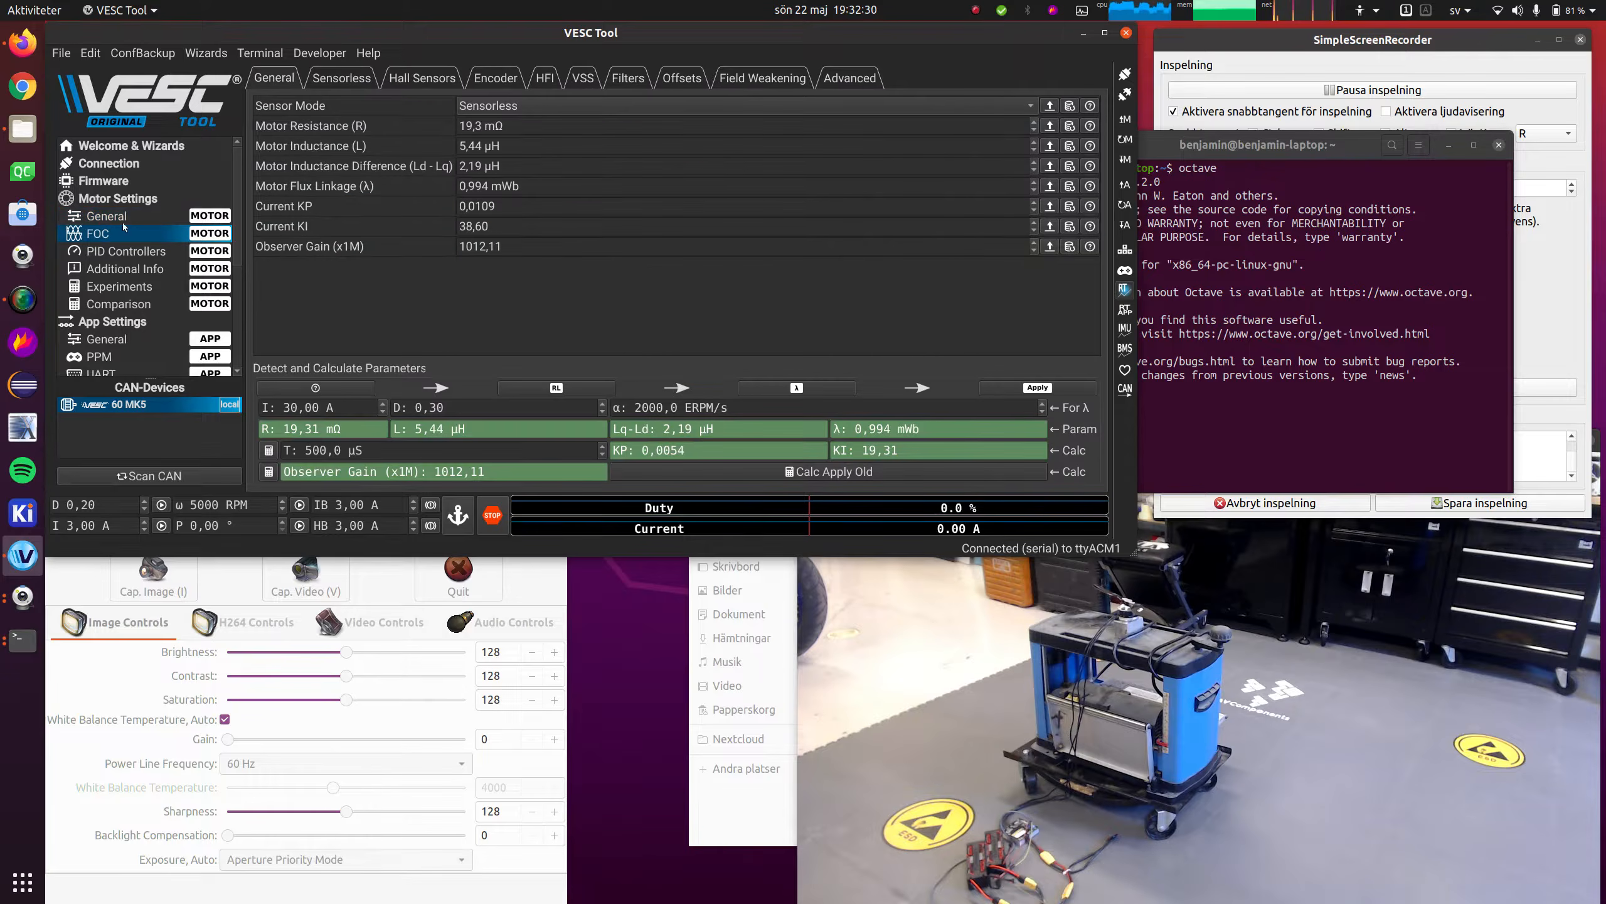
{"action": "left_click", "coordinate": [748, 78]}
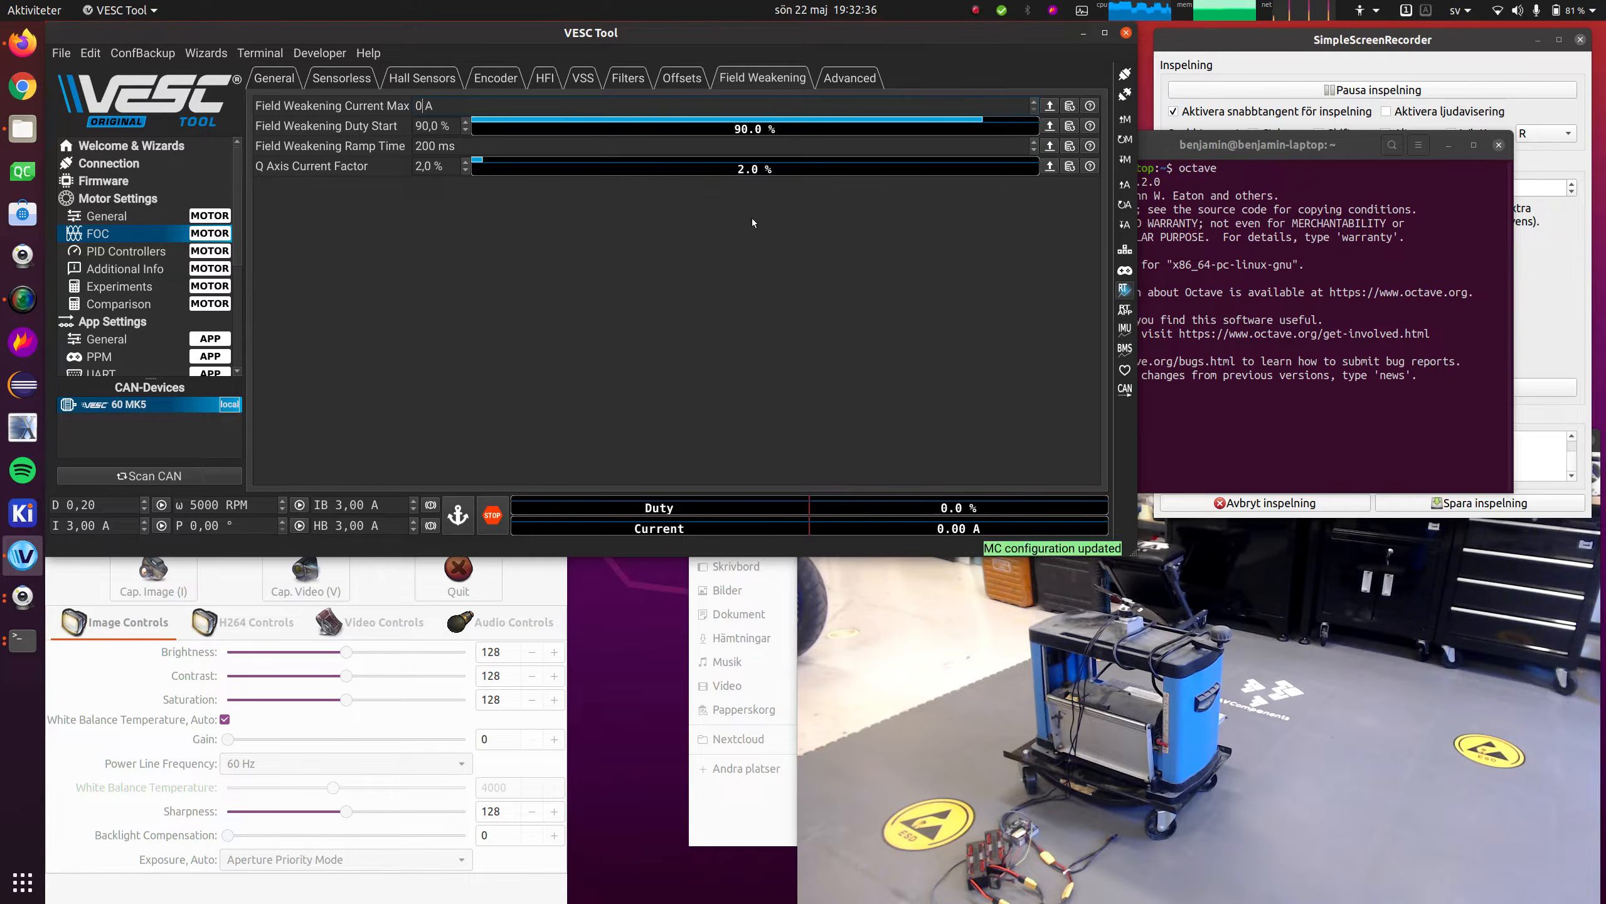
Return to the realtime FOC plot and examine the motor's currents and voltages without field weakening
{"action": "scroll", "coordinate": [127, 303], "scroll_direction": "down", "scroll_amount": 4}
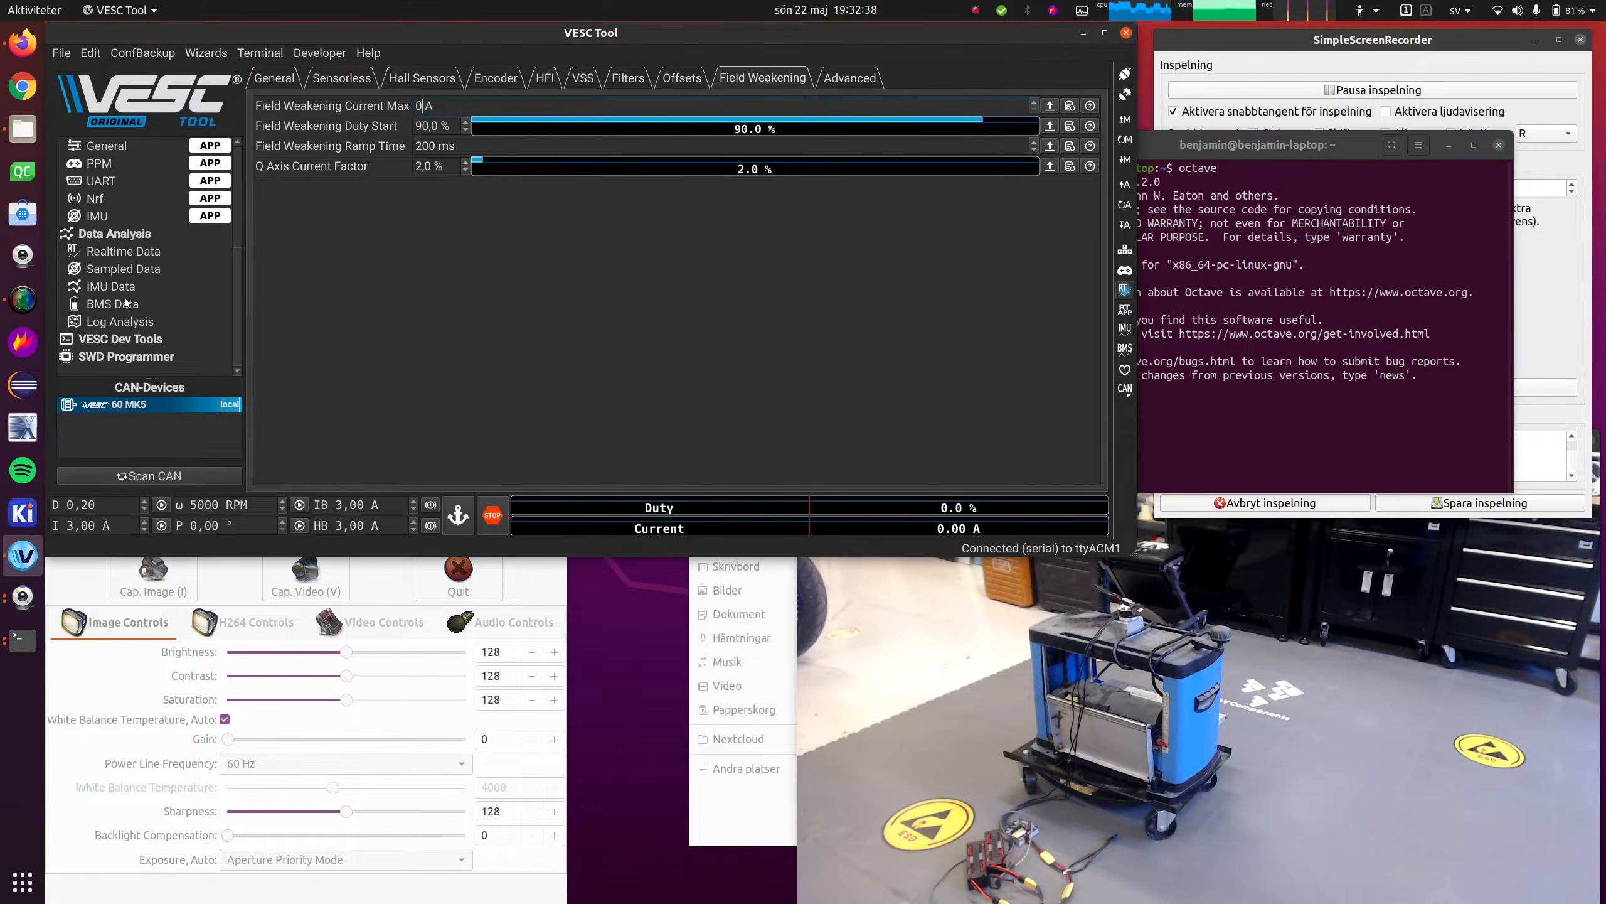
{"action": "left_click", "coordinate": [123, 251]}
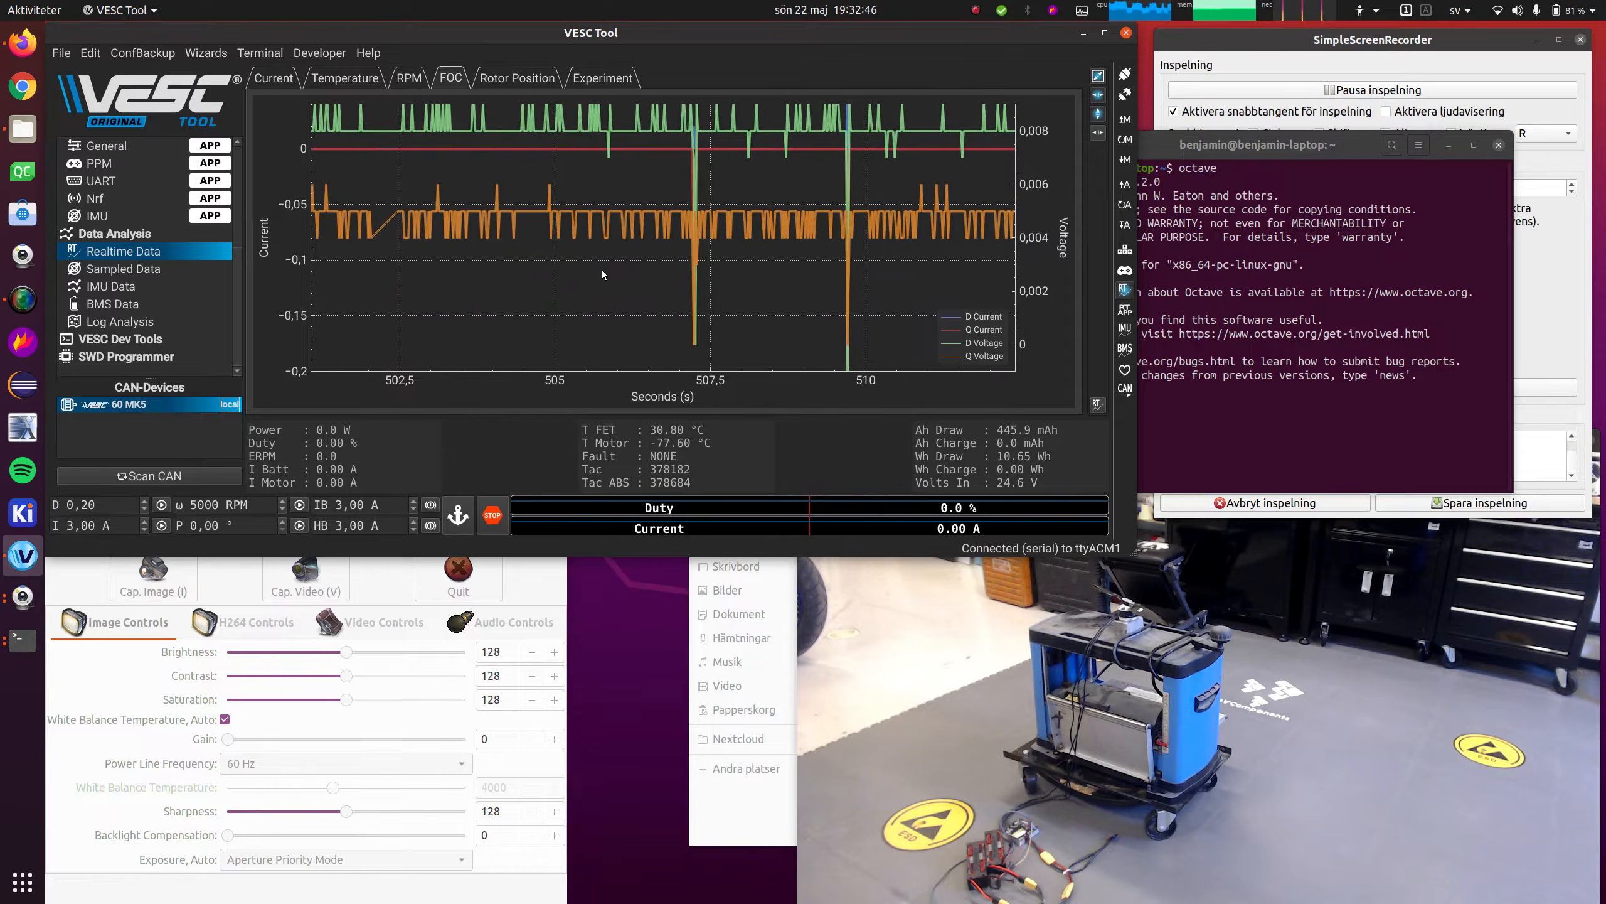
{"action": "left_click", "coordinate": [1382, 90]}
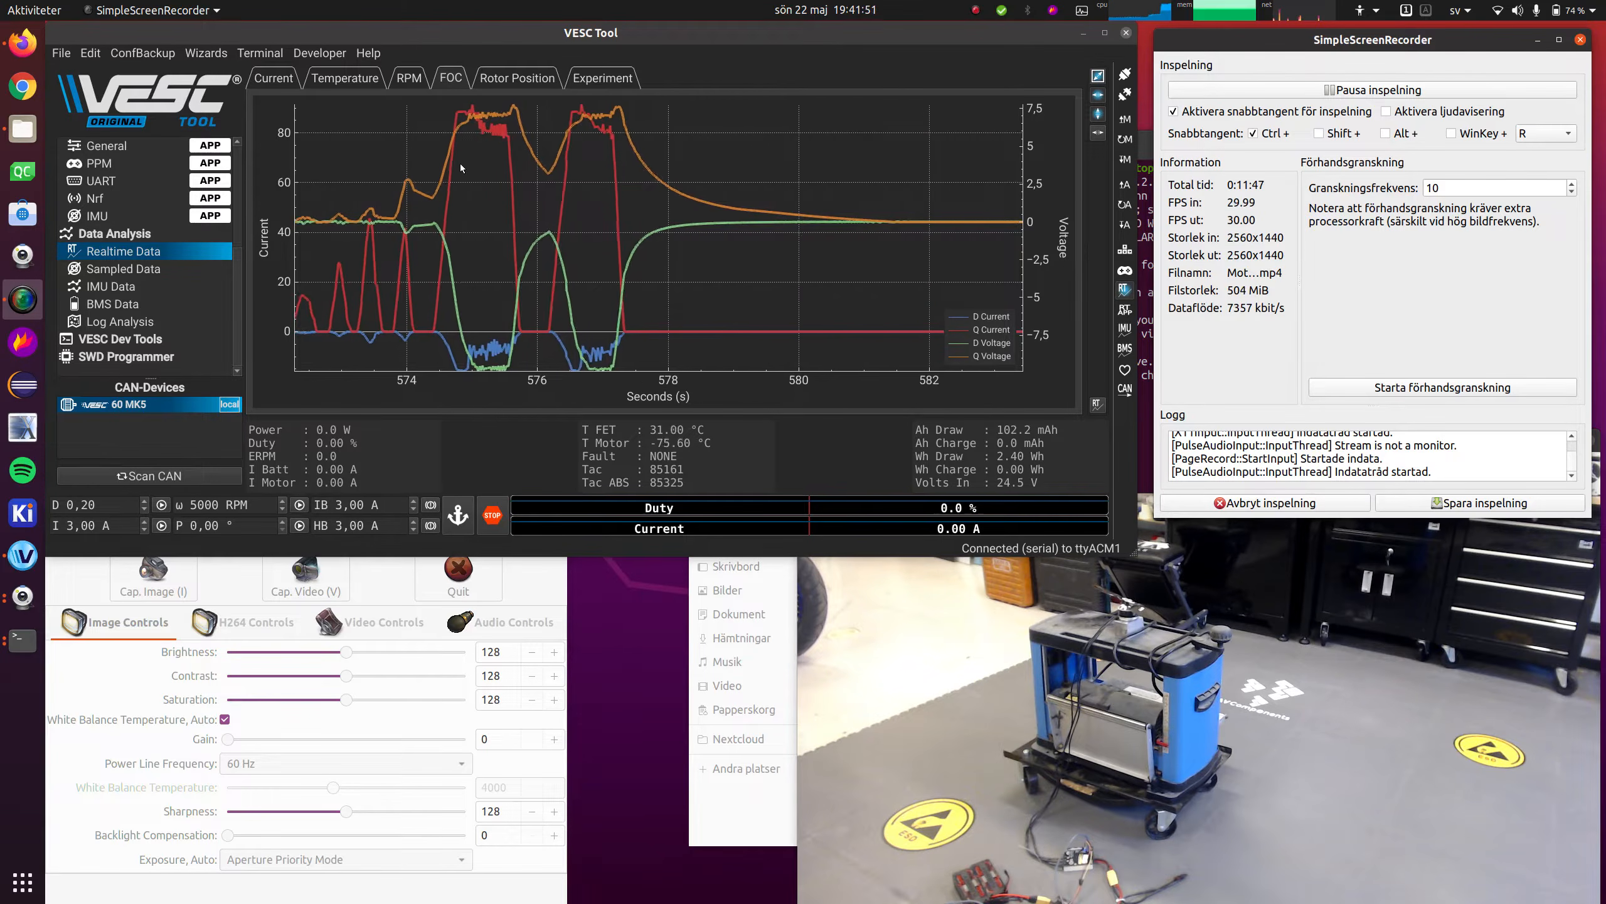
Open the general FOC motor settings to review the detected parameters and current controller gains
{"action": "scroll", "coordinate": [167, 232], "scroll_direction": "up", "scroll_amount": 2}
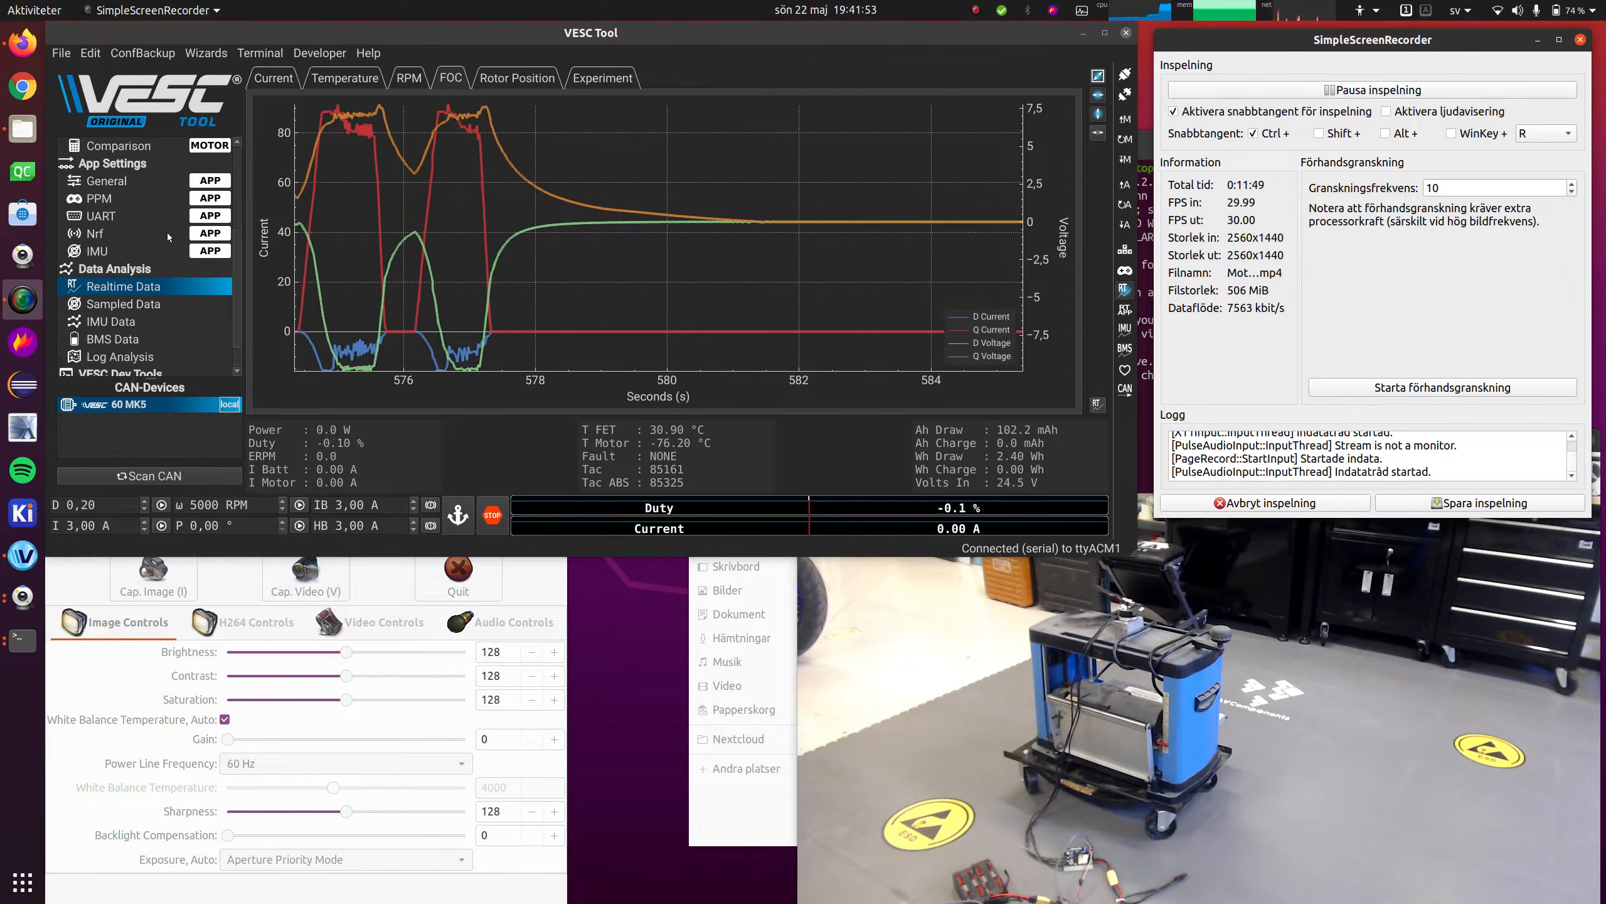
{"action": "scroll", "coordinate": [167, 232], "scroll_direction": "up", "scroll_amount": 2}
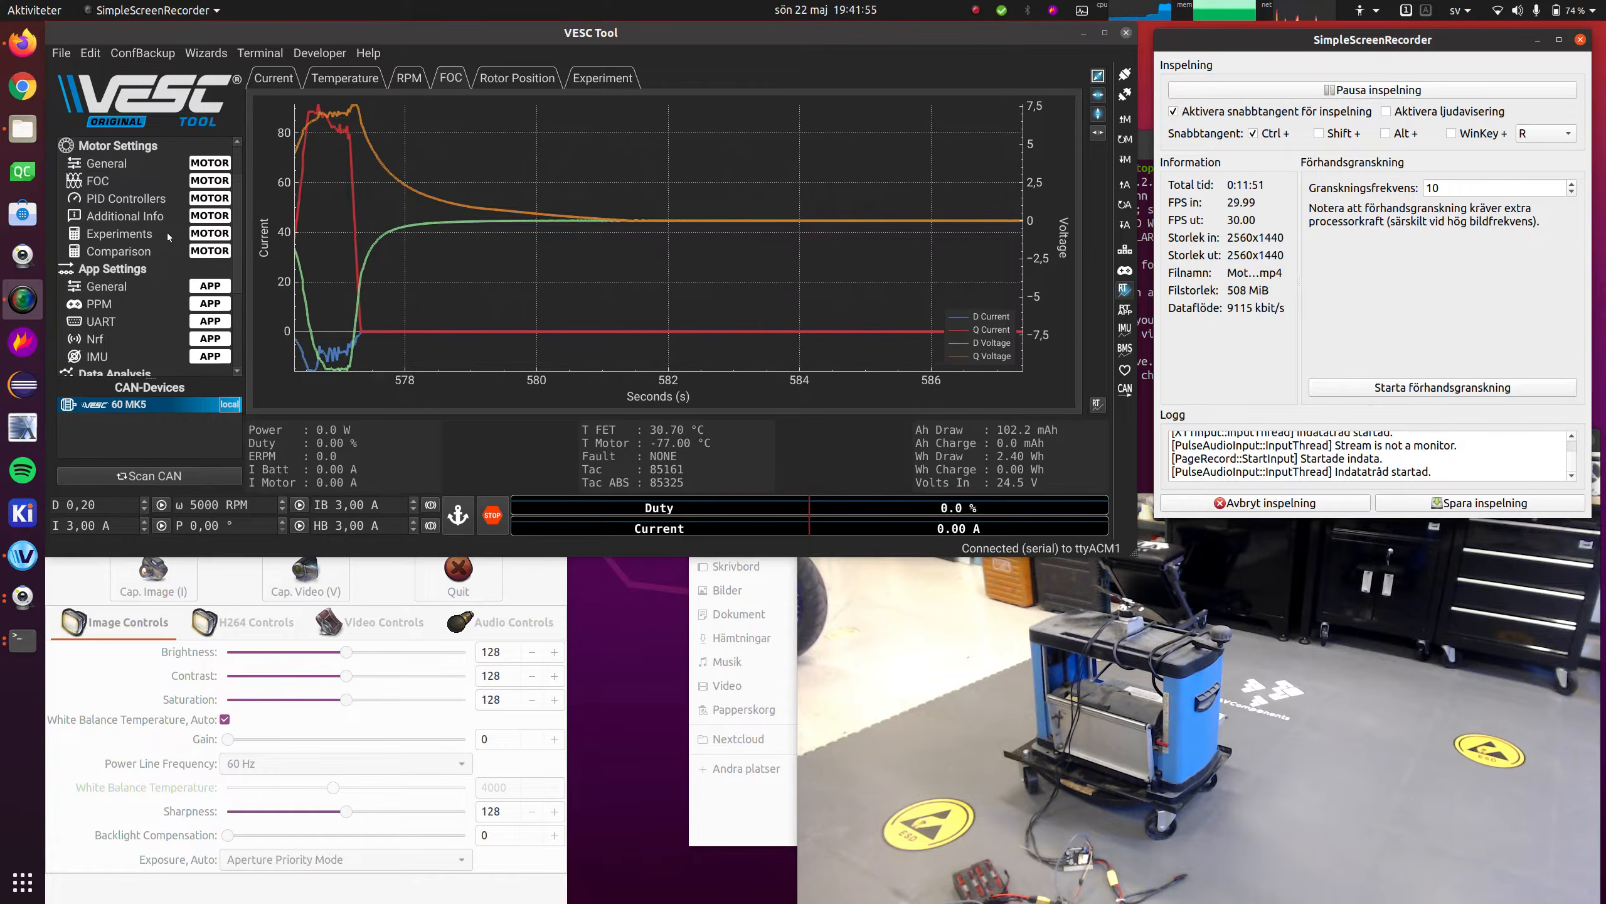
{"action": "left_click", "coordinate": [135, 203]}
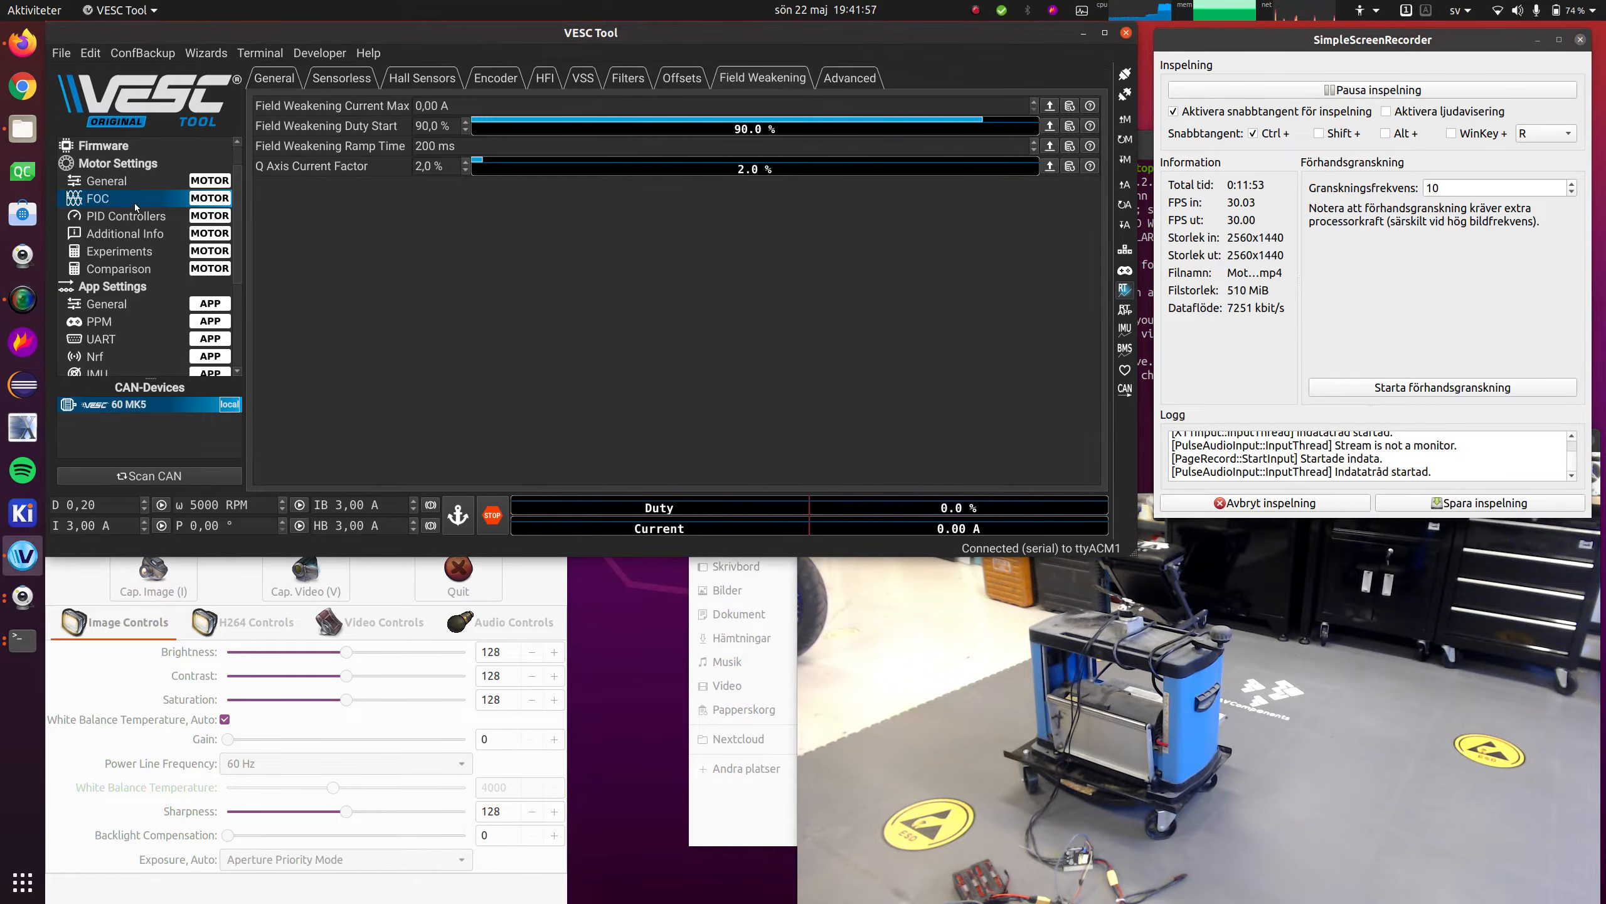
{"action": "left_click", "coordinate": [283, 83]}
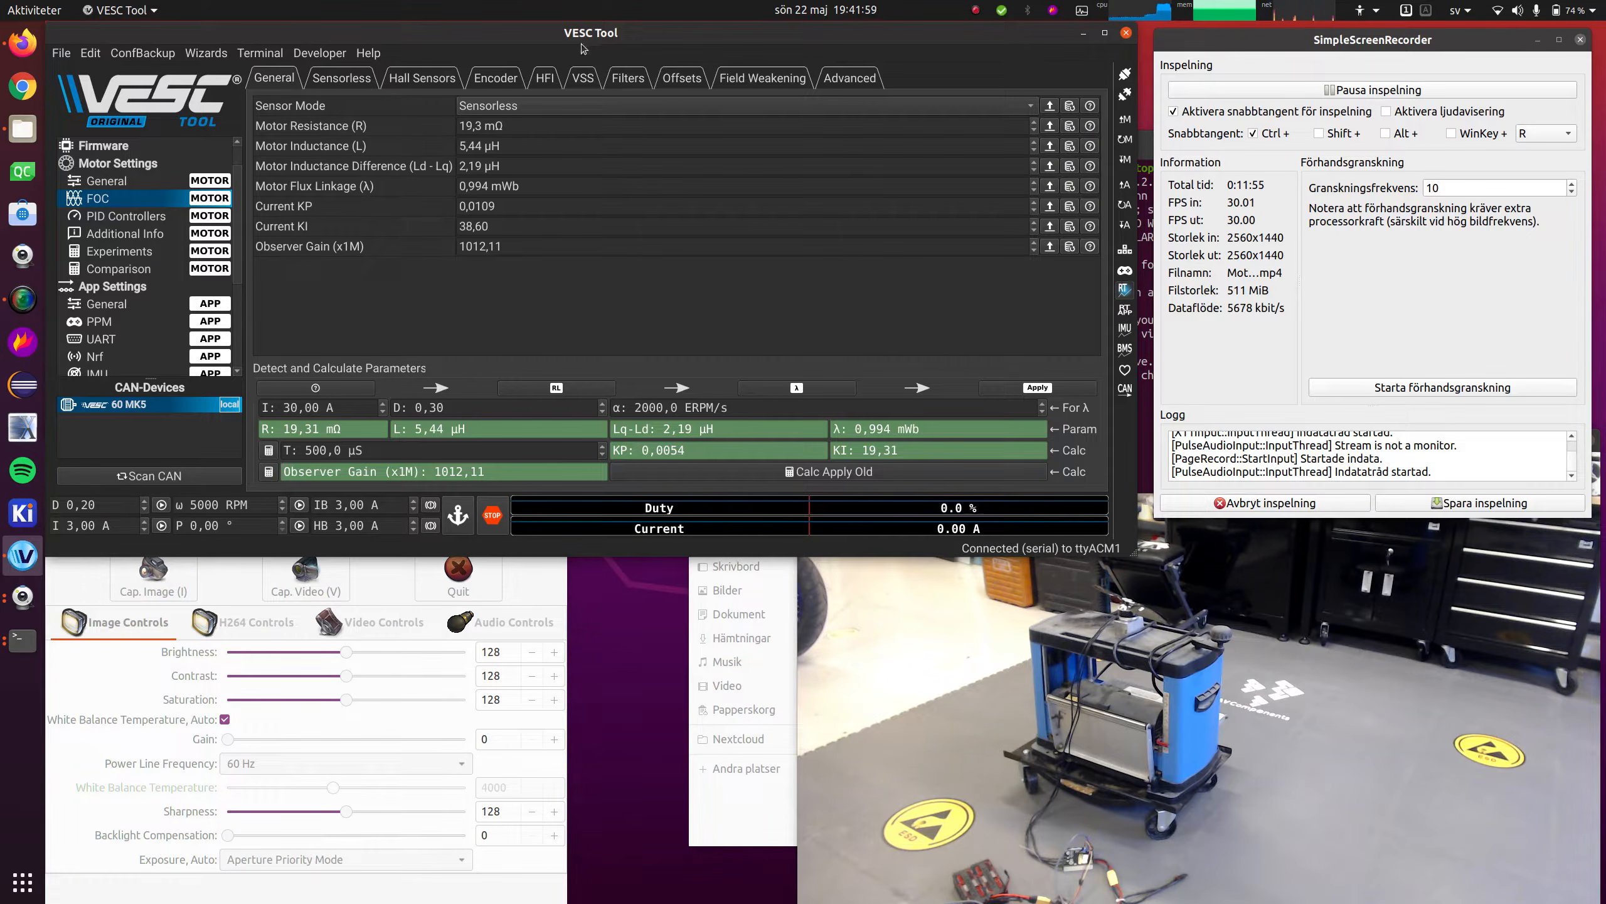
Set the FOC Motor Inductance (L) to 4 µH, write the motor configuration and return to the realtime FOC plot
{"action": "left_click", "coordinate": [745, 74]}
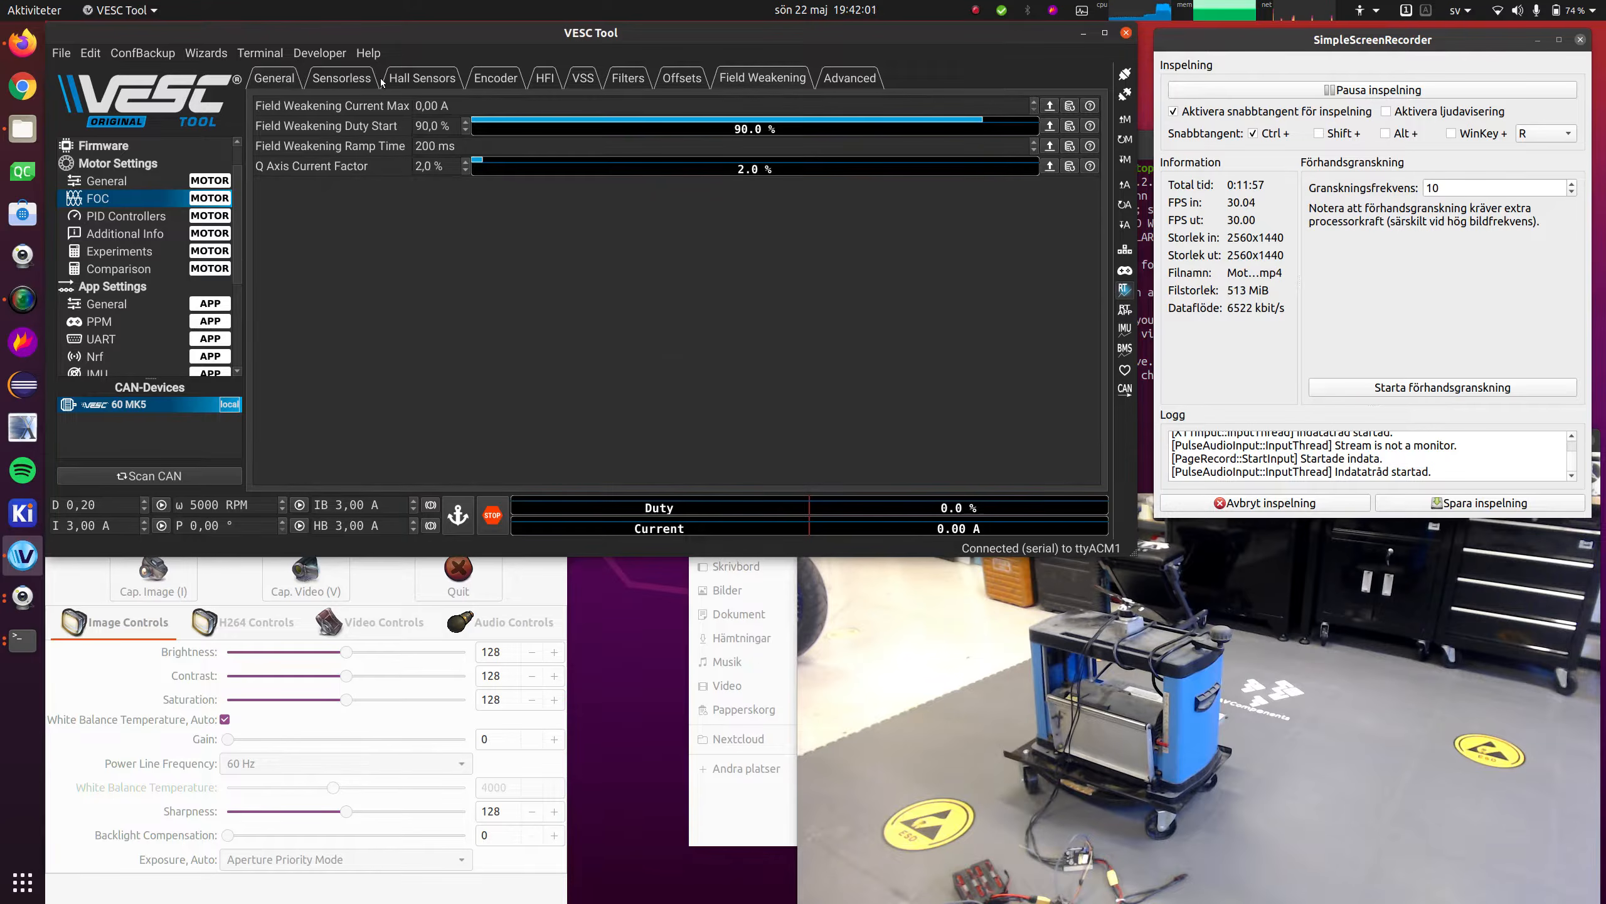
{"action": "left_click", "coordinate": [274, 89]}
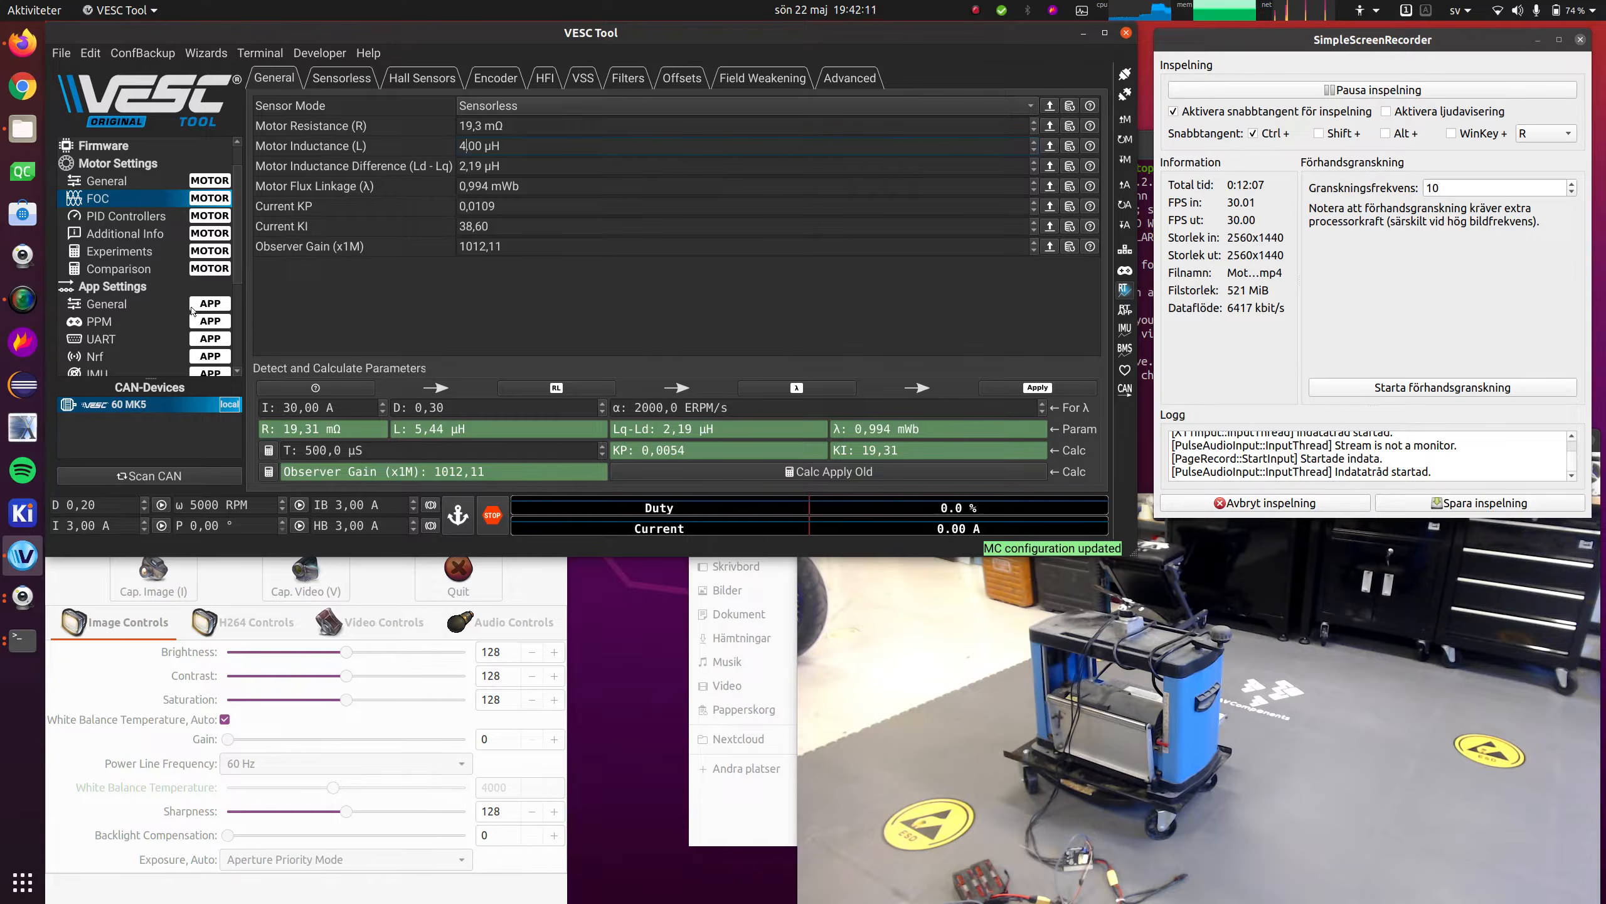
{"action": "scroll", "coordinate": [119, 306], "scroll_direction": "down", "scroll_amount": 2}
{"action": "left_click", "coordinate": [153, 293]}
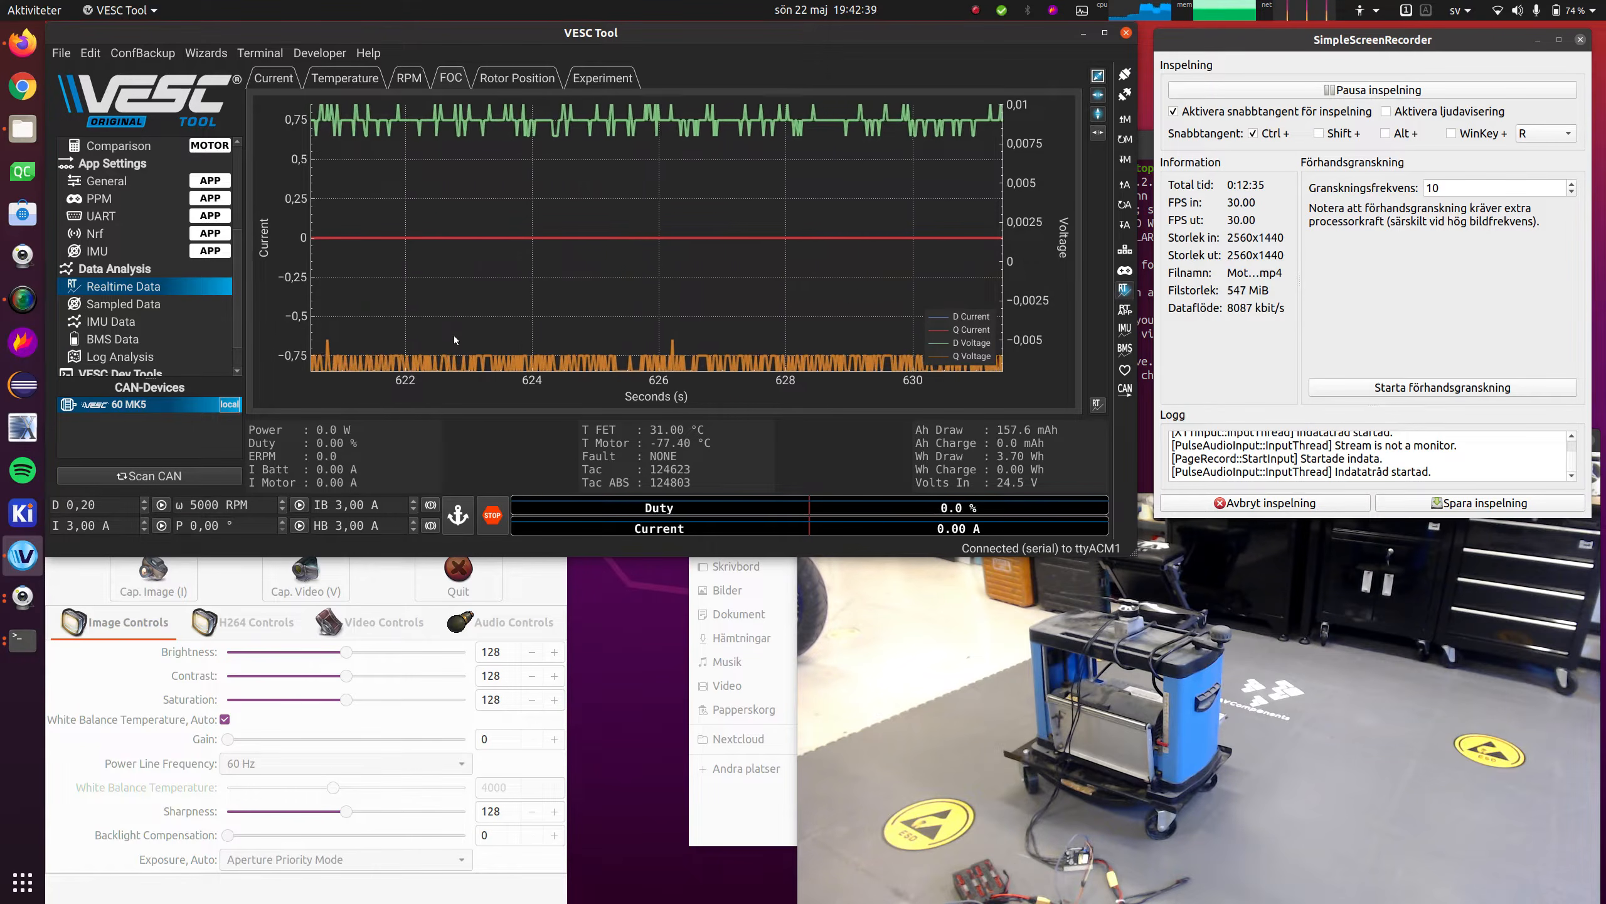
Set the Motor Current Max to 100 A and the Field Weakening Current Max to 10 A
{"action": "scroll", "coordinate": [176, 247], "scroll_direction": "up", "scroll_amount": 3}
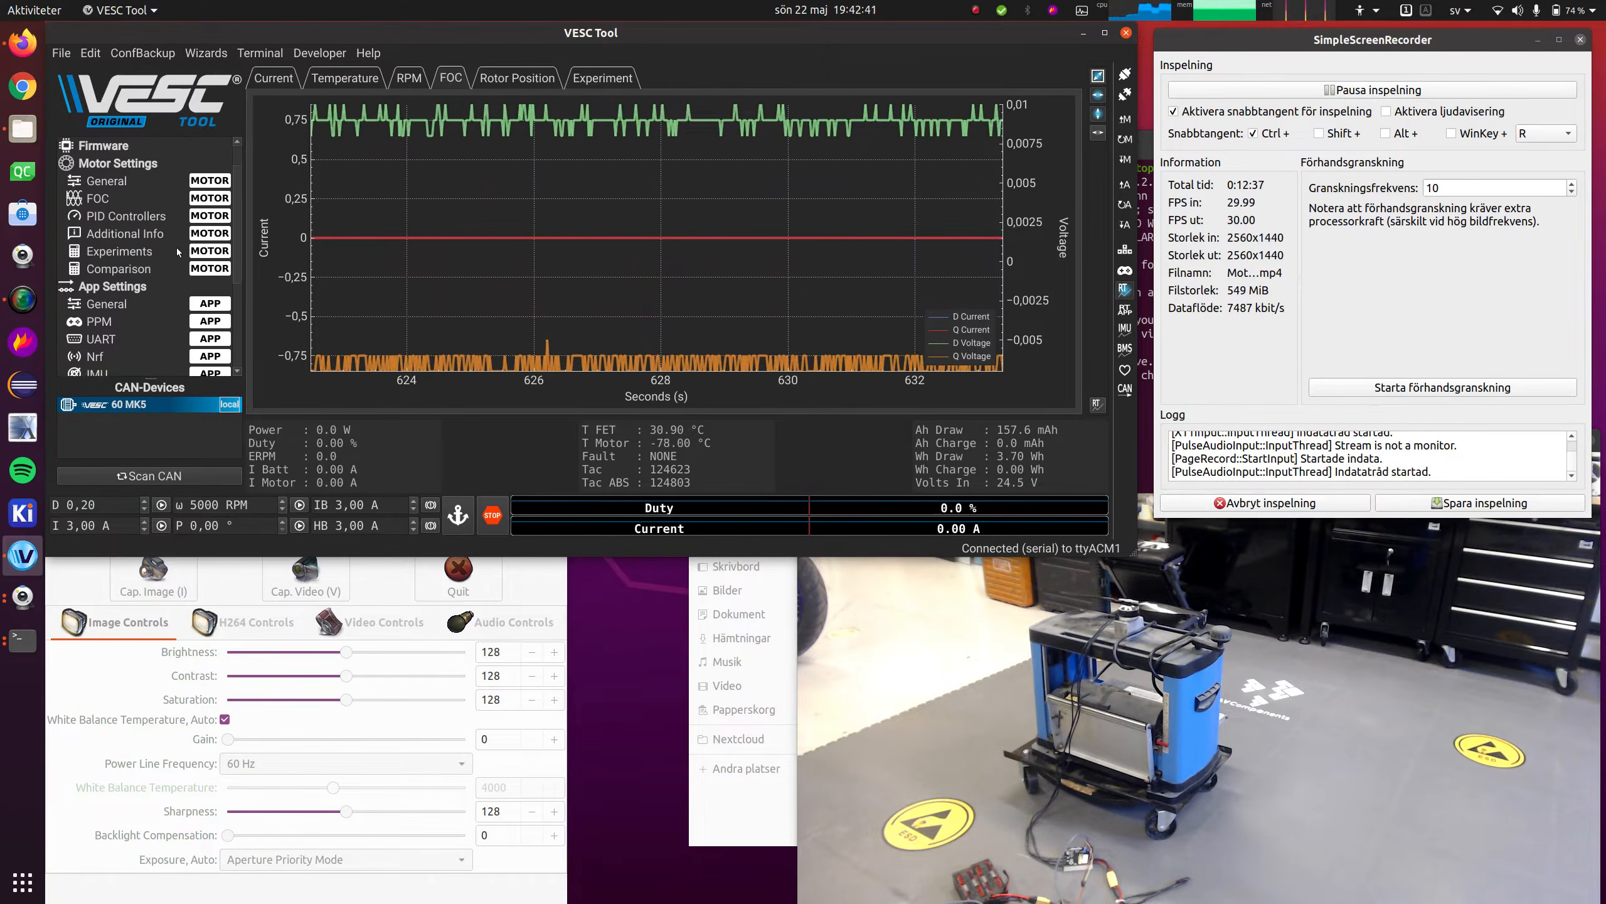
{"action": "left_click", "coordinate": [116, 217]}
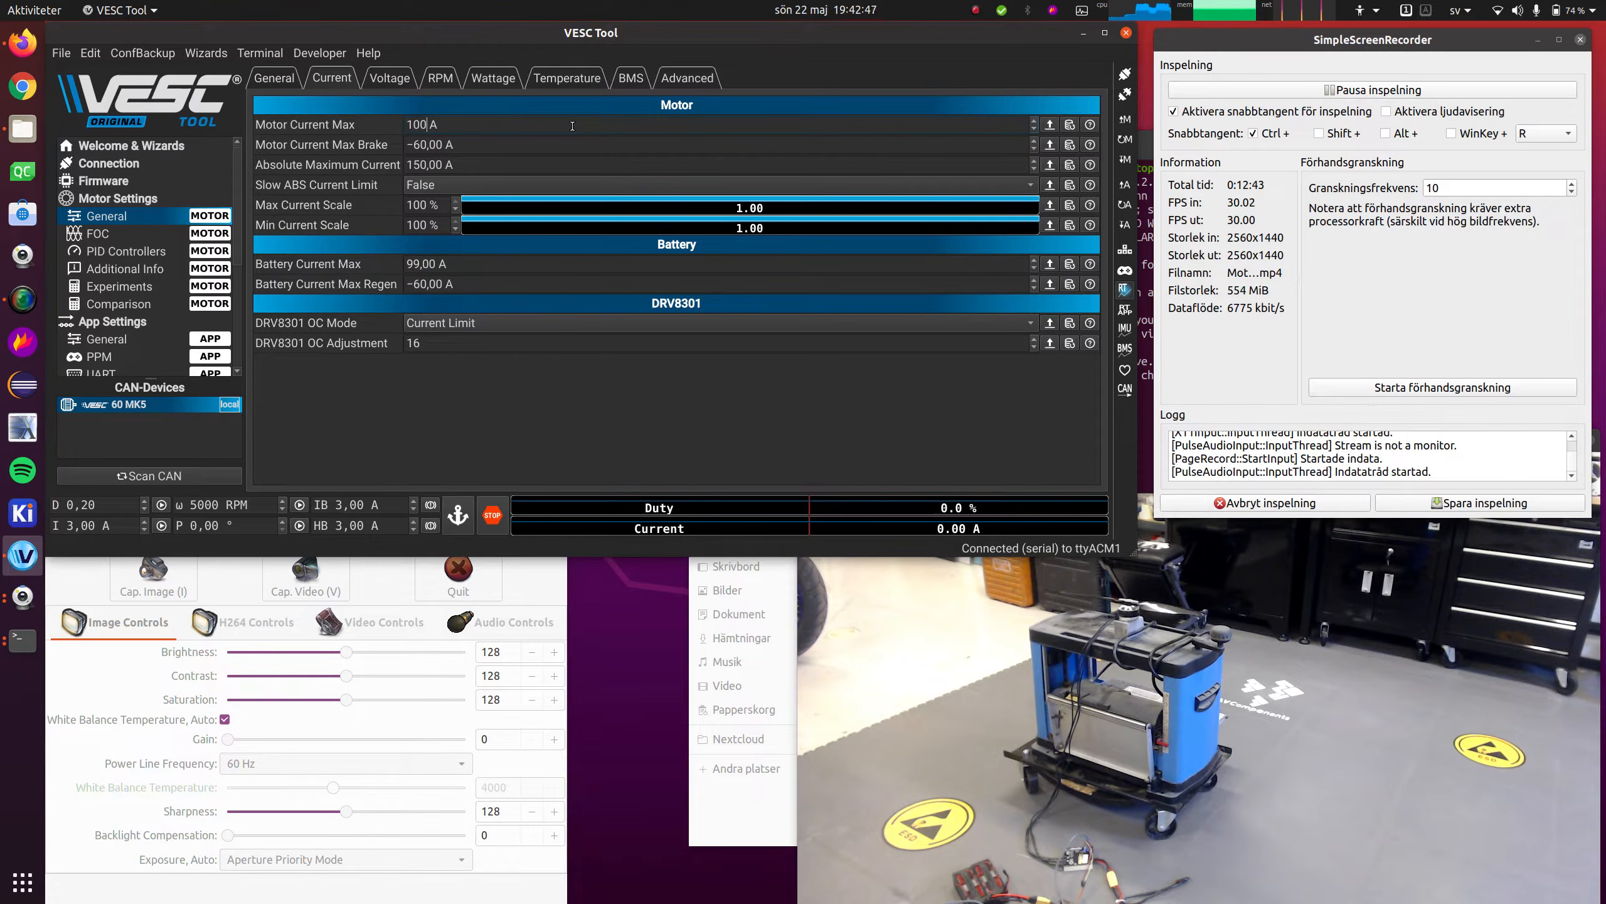
{"action": "left_click", "coordinate": [113, 231]}
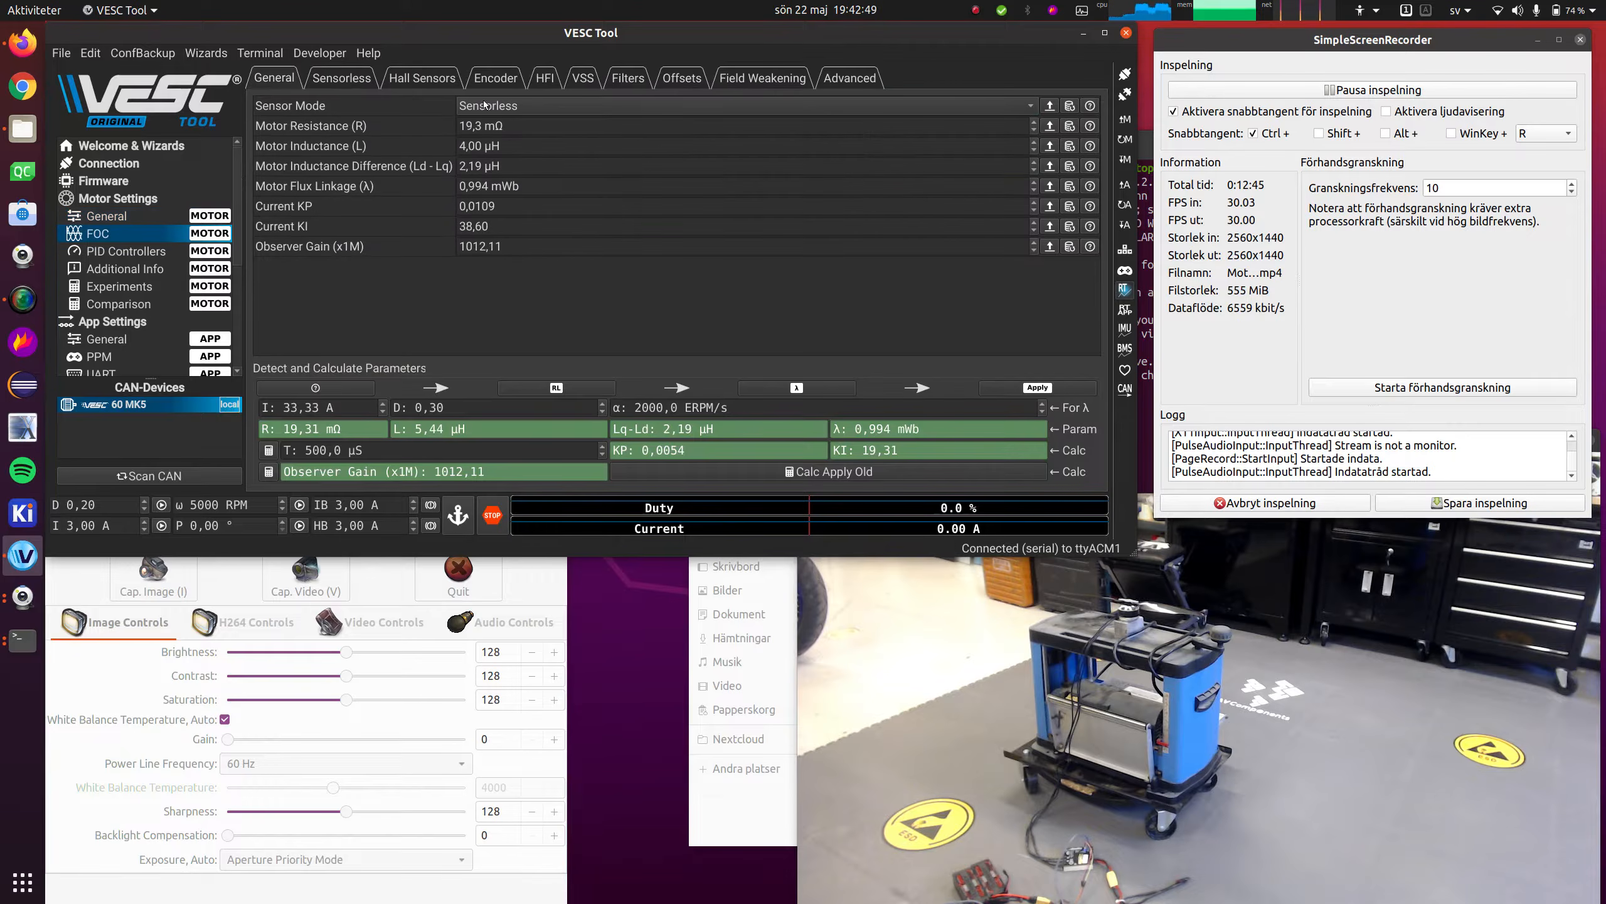
{"action": "left_click", "coordinate": [738, 77]}
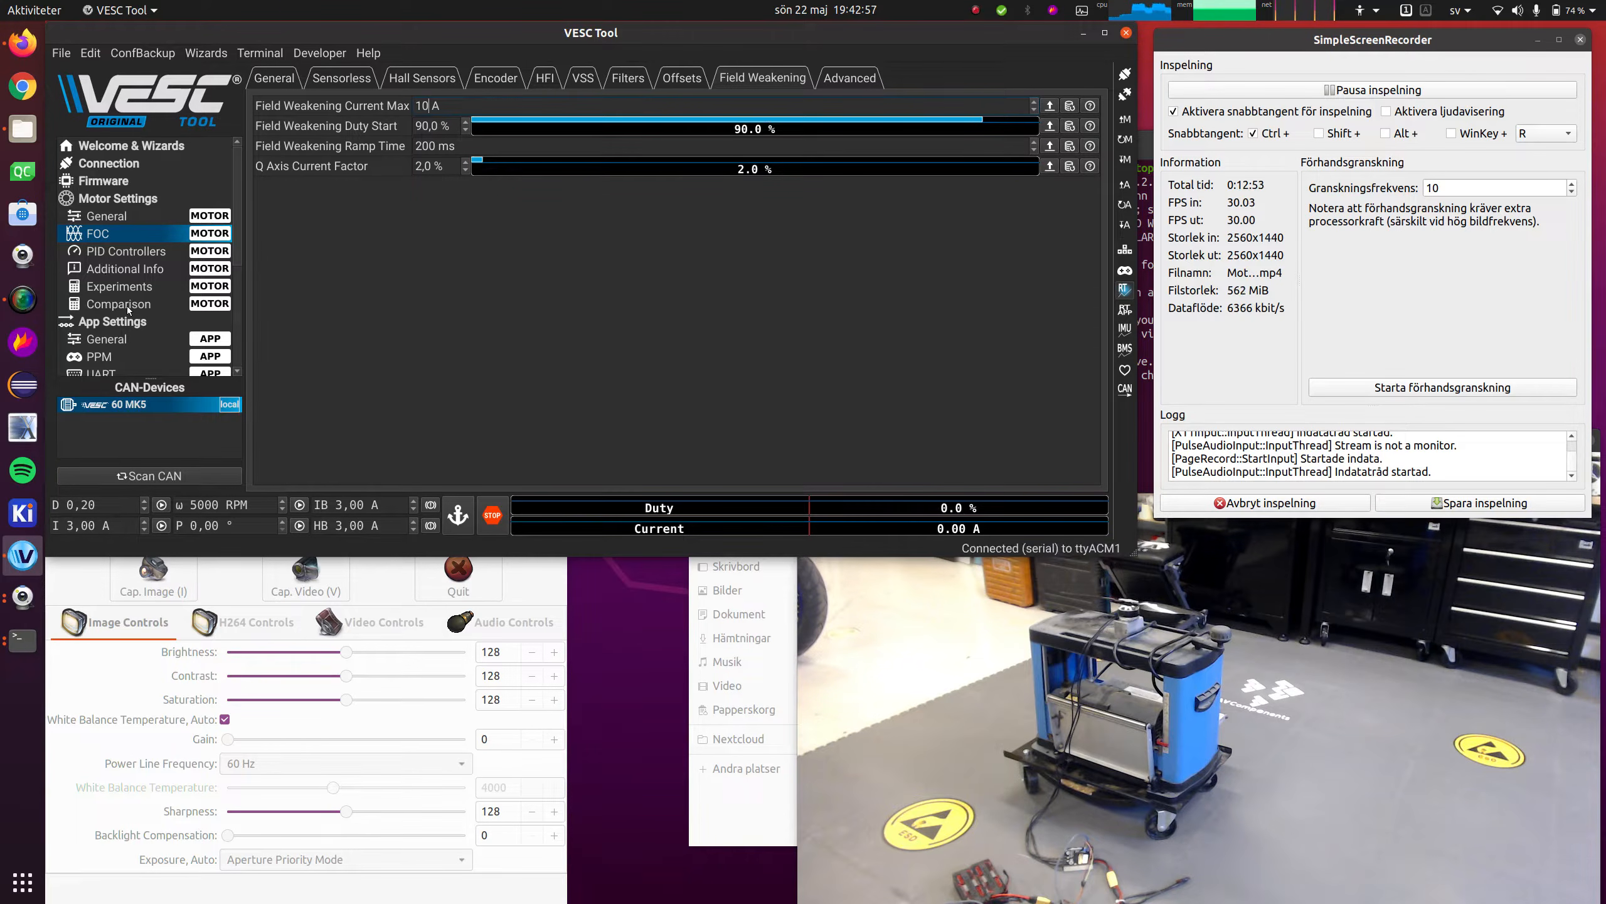
Run the motor and examine its currents and voltages in the realtime FOC plot with field weakening active
{"action": "scroll", "coordinate": [127, 306], "scroll_direction": "down", "scroll_amount": 2}
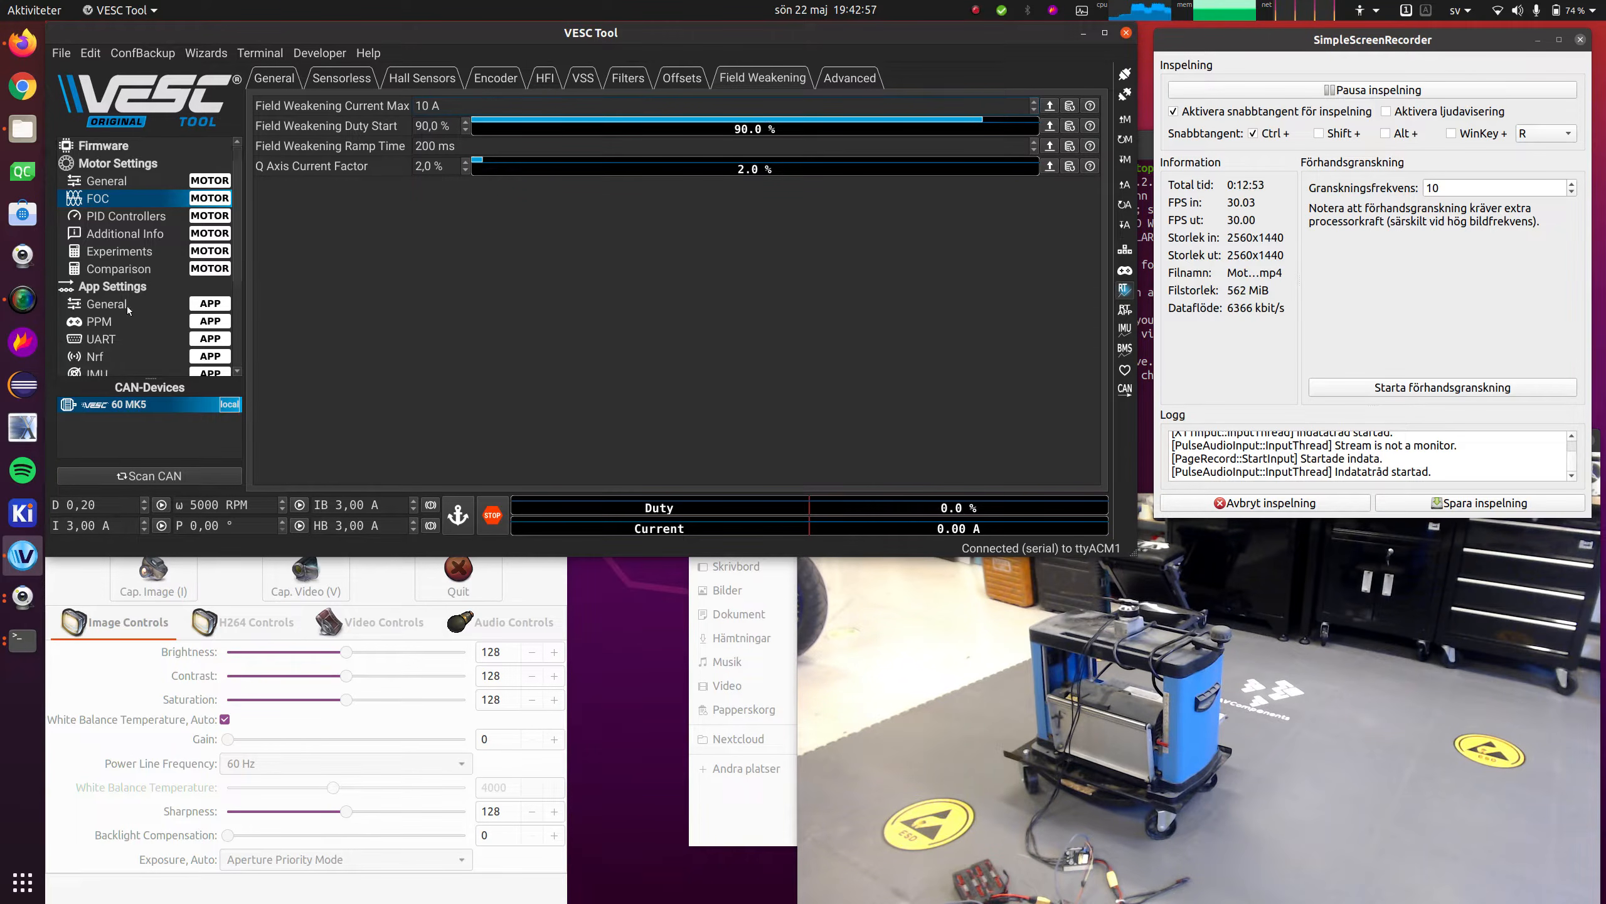
{"action": "left_click", "coordinate": [153, 374]}
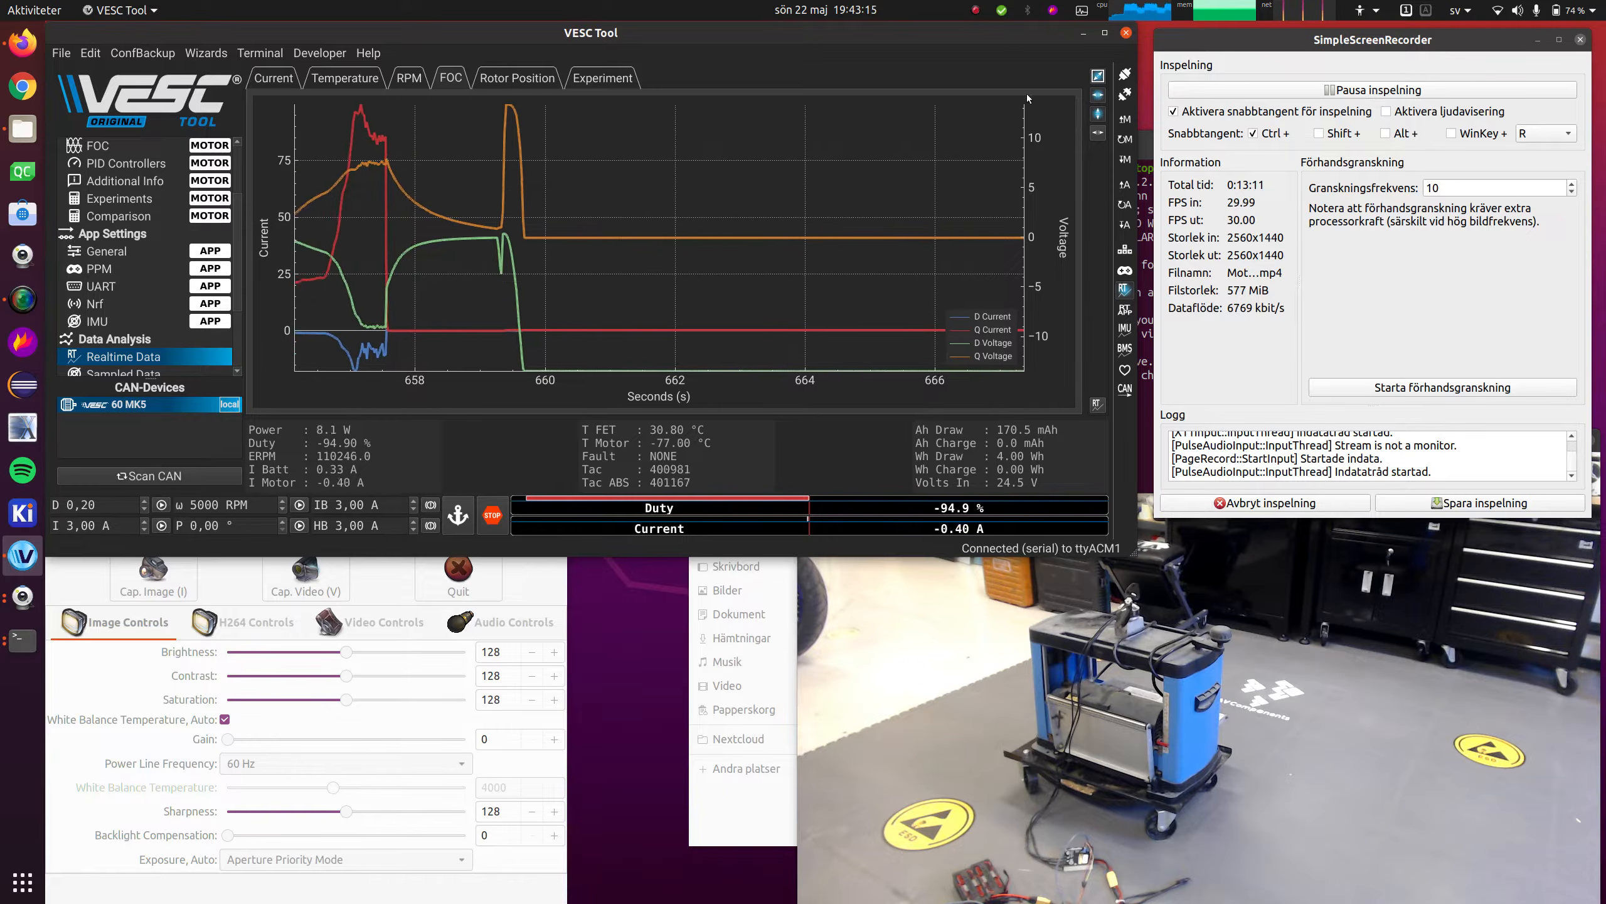
{"action": "left_click", "coordinate": [1237, 86]}
{"action": "left_click", "coordinate": [1344, 93]}
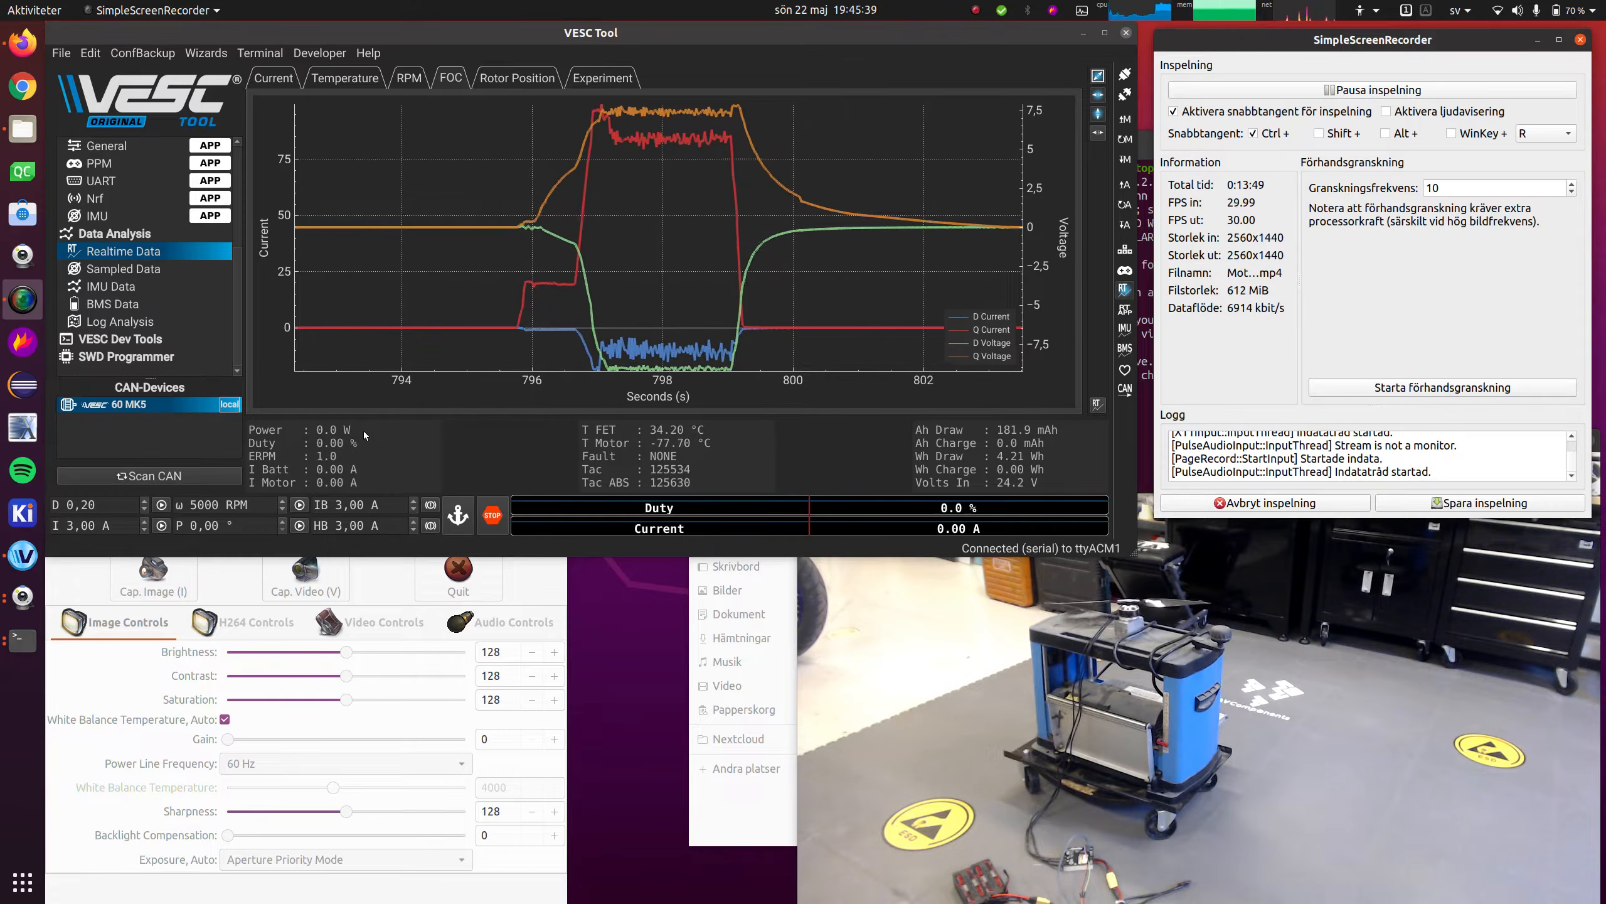
Switch to the Octave terminal and calculate 82000/11 by editing the previous expression
{"action": "left_click", "coordinate": [22, 641]}
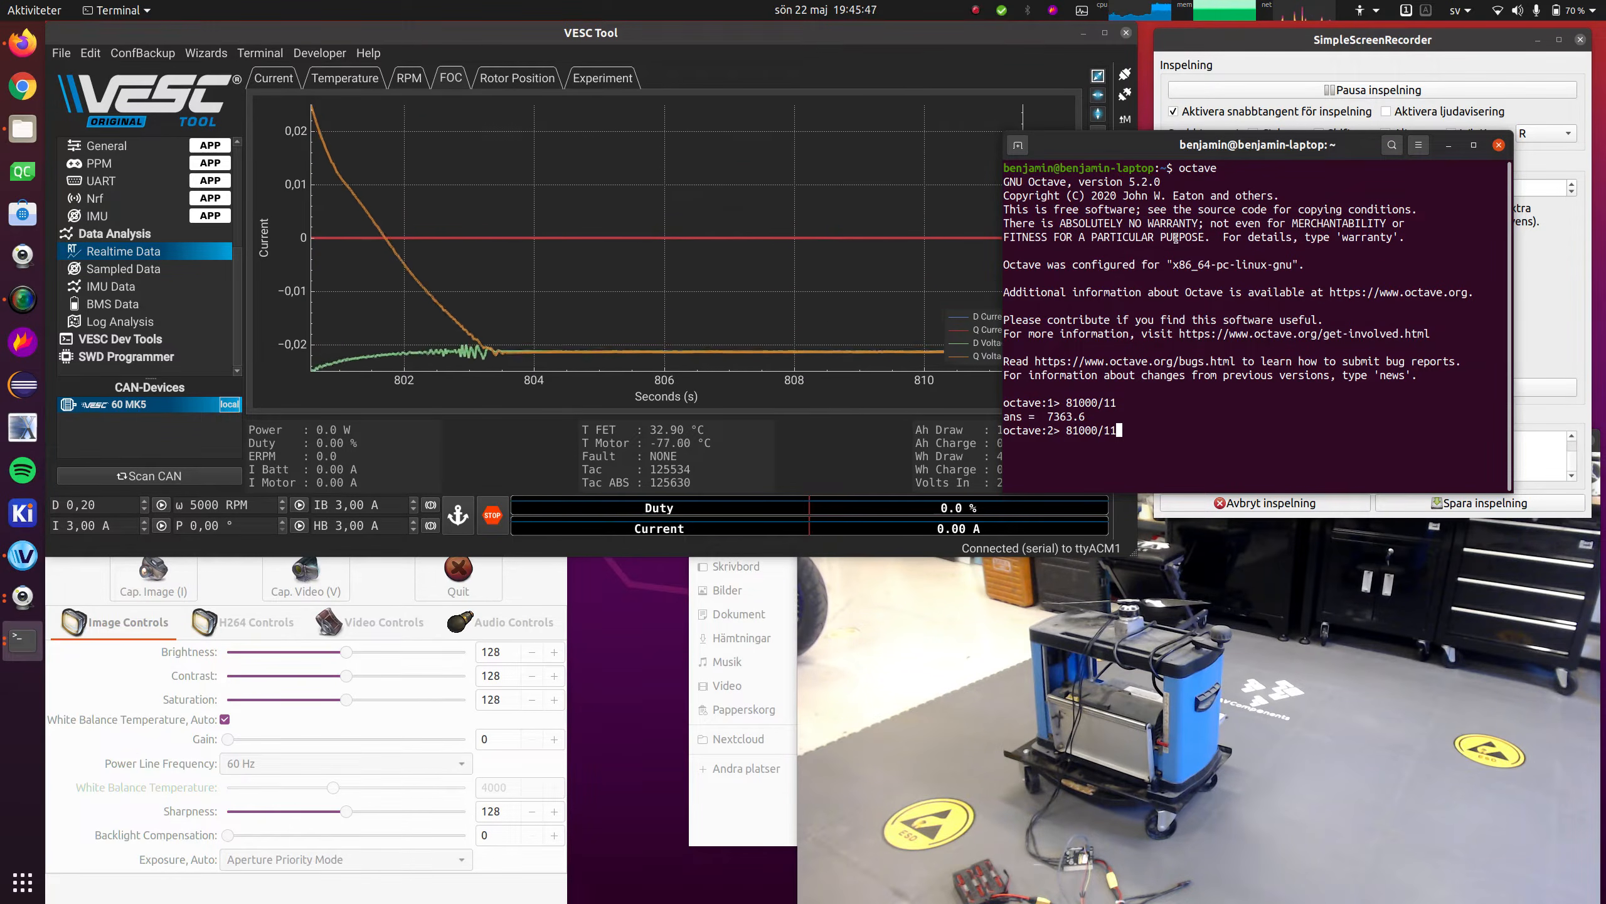
{"action": "key", "text": "F12"}
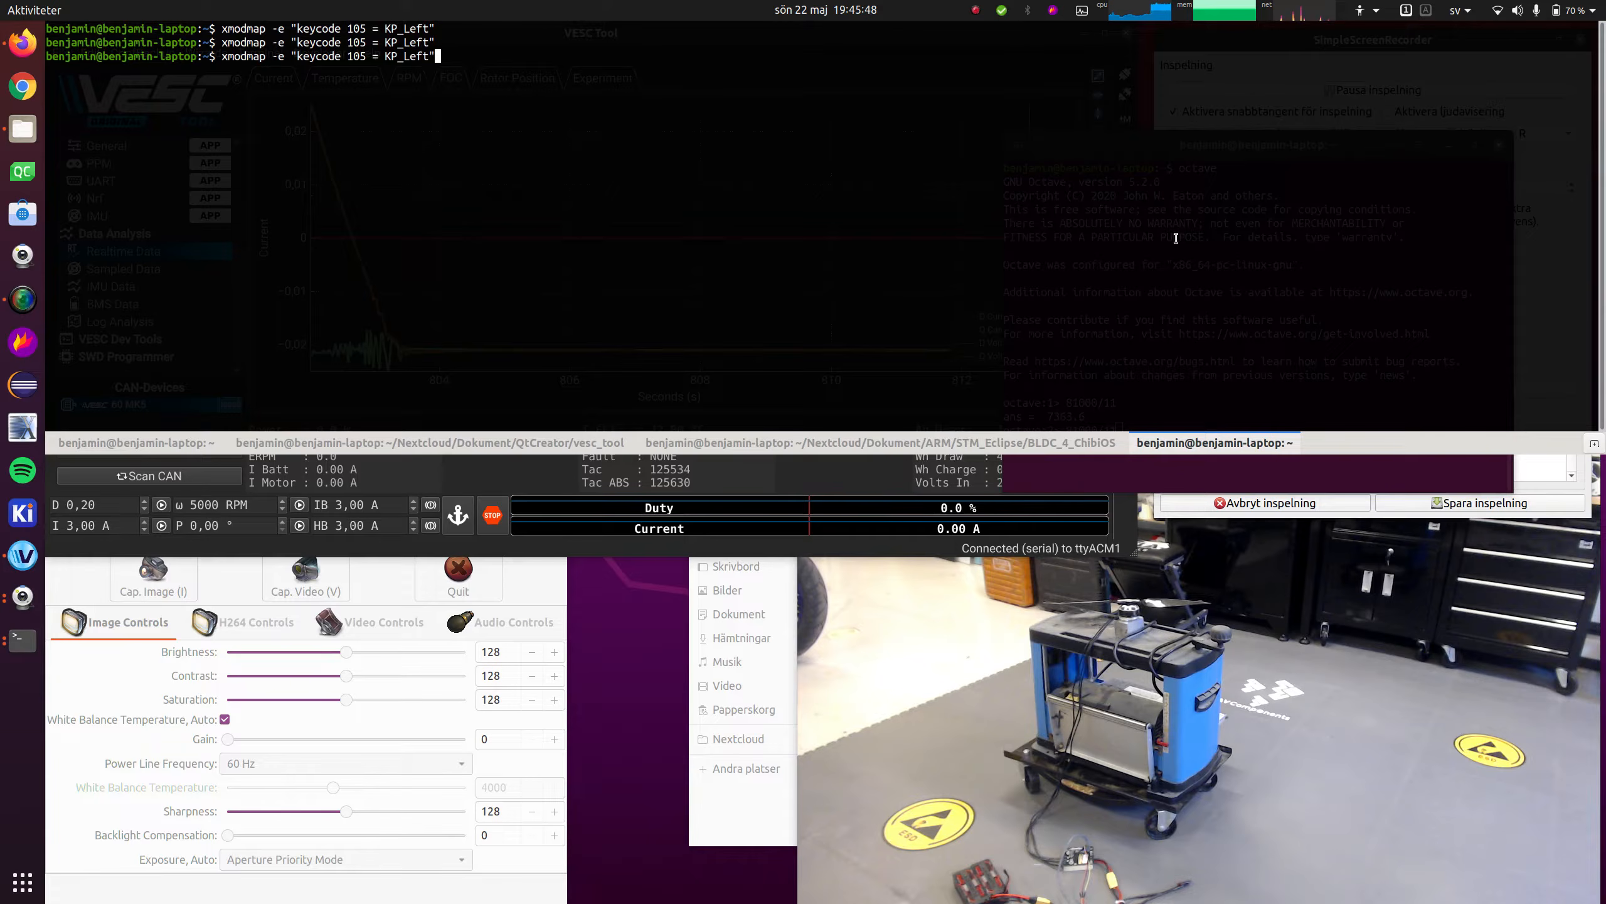
{"action": "key", "text": "F12"}
{"action": "key", "text": "Left"}
{"action": "key", "text": "Left"}
{"action": "key", "text": "Left"}
{"action": "key", "text": "Left"}
{"action": "key", "text": "Left"}
{"action": "key", "text": "Left"}
{"action": "key", "text": "Left"}
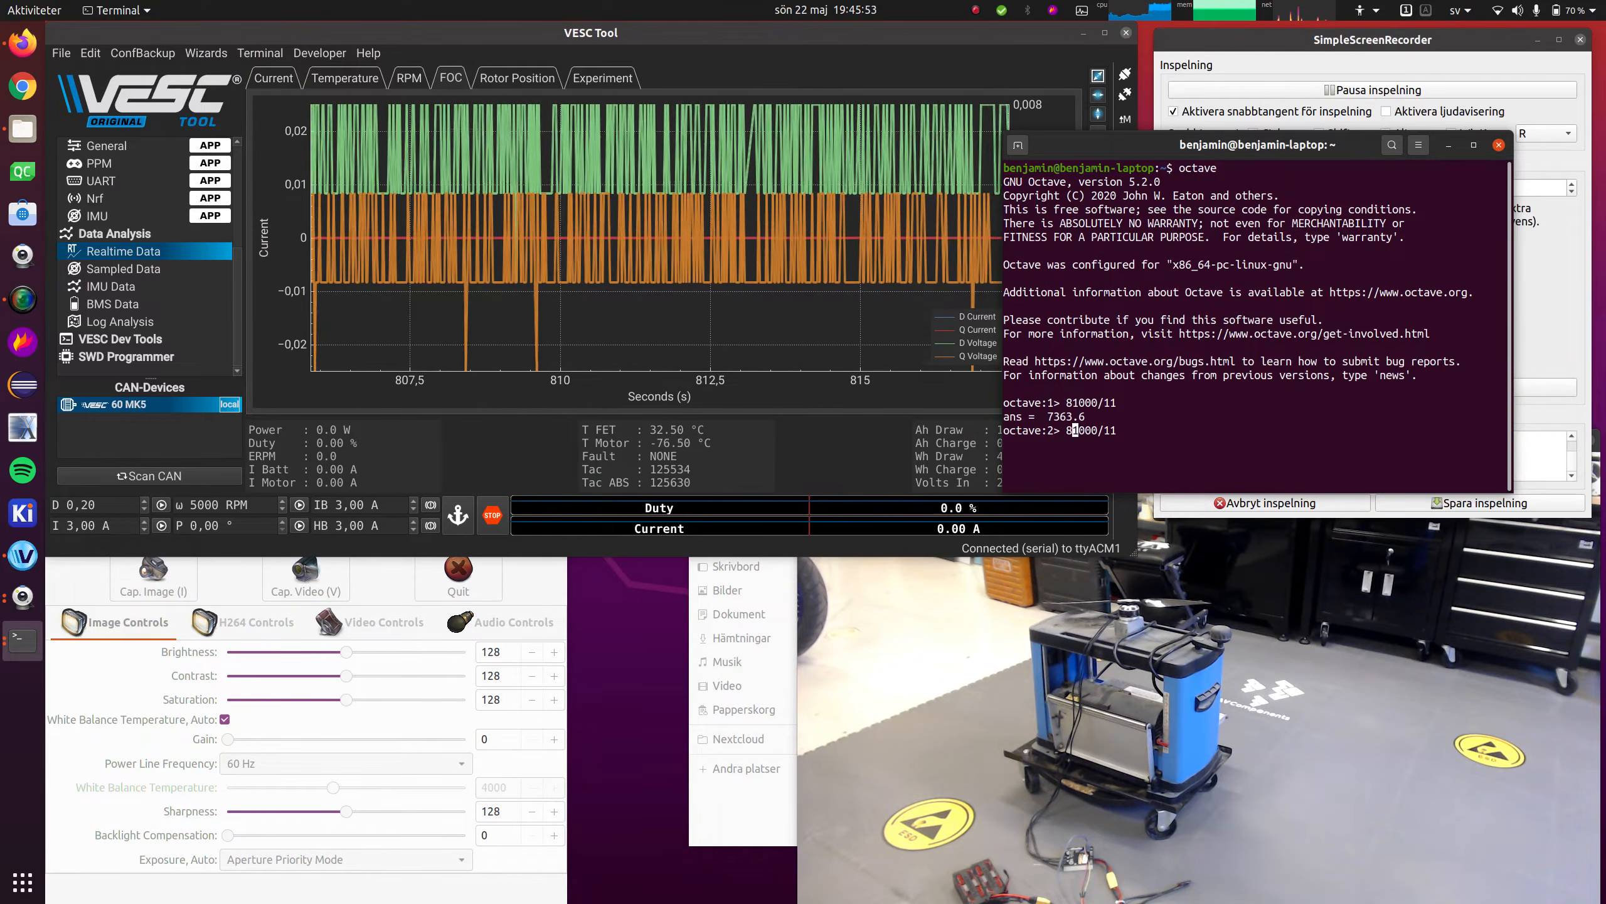
{"action": "key", "text": "Delete"}
{"action": "type", "text": "2"}
{"action": "key", "text": "Return"}
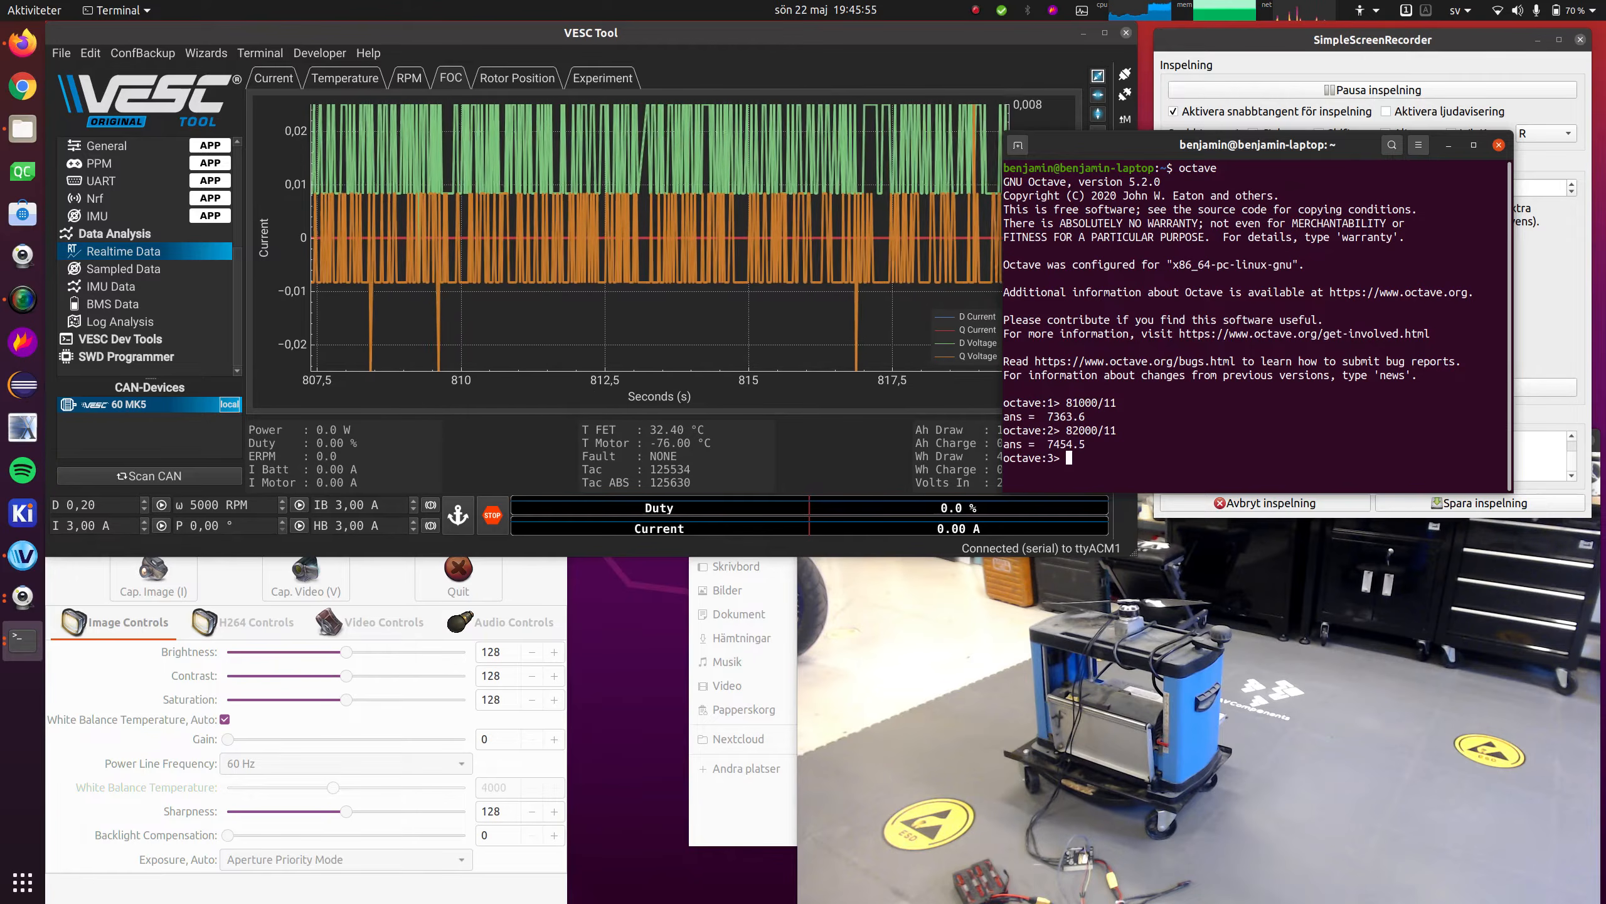
Switch to Firefox to review the KDE5215XF-435 performance table at 23.1V (6S), and return to VESC Tool
{"action": "key", "text": "alt+Tab"}
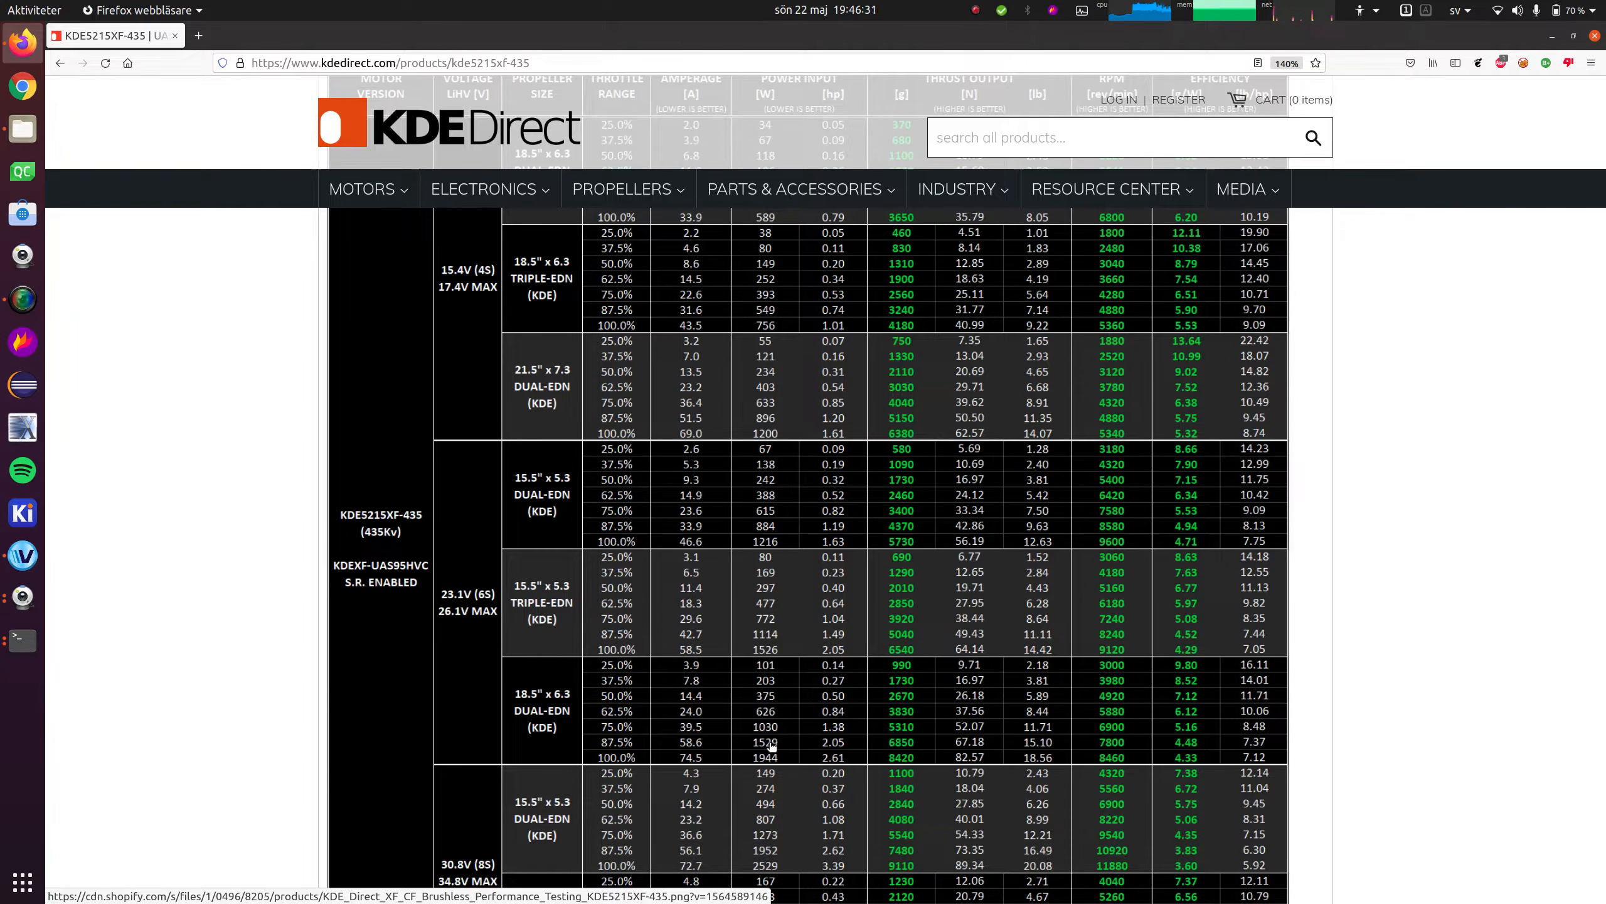
{"action": "key", "text": "alt+Tab"}
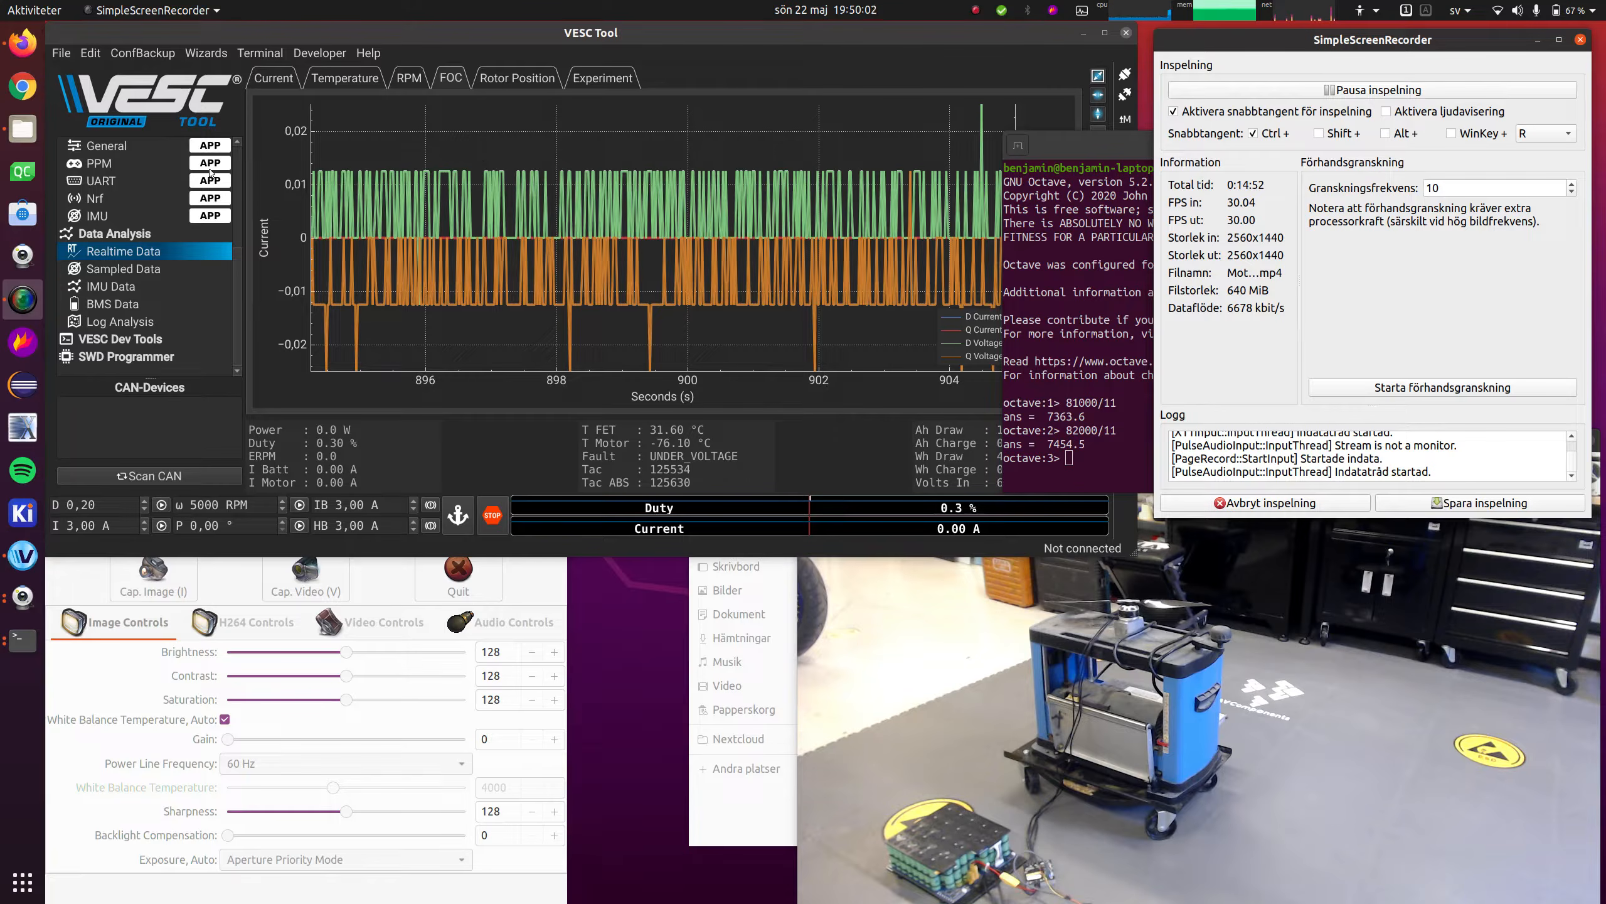
Reconnect to the controller and write the motor configuration with Field Weakening Current Max set to 0 A
{"action": "scroll", "coordinate": [148, 207], "scroll_direction": "up", "scroll_amount": 3}
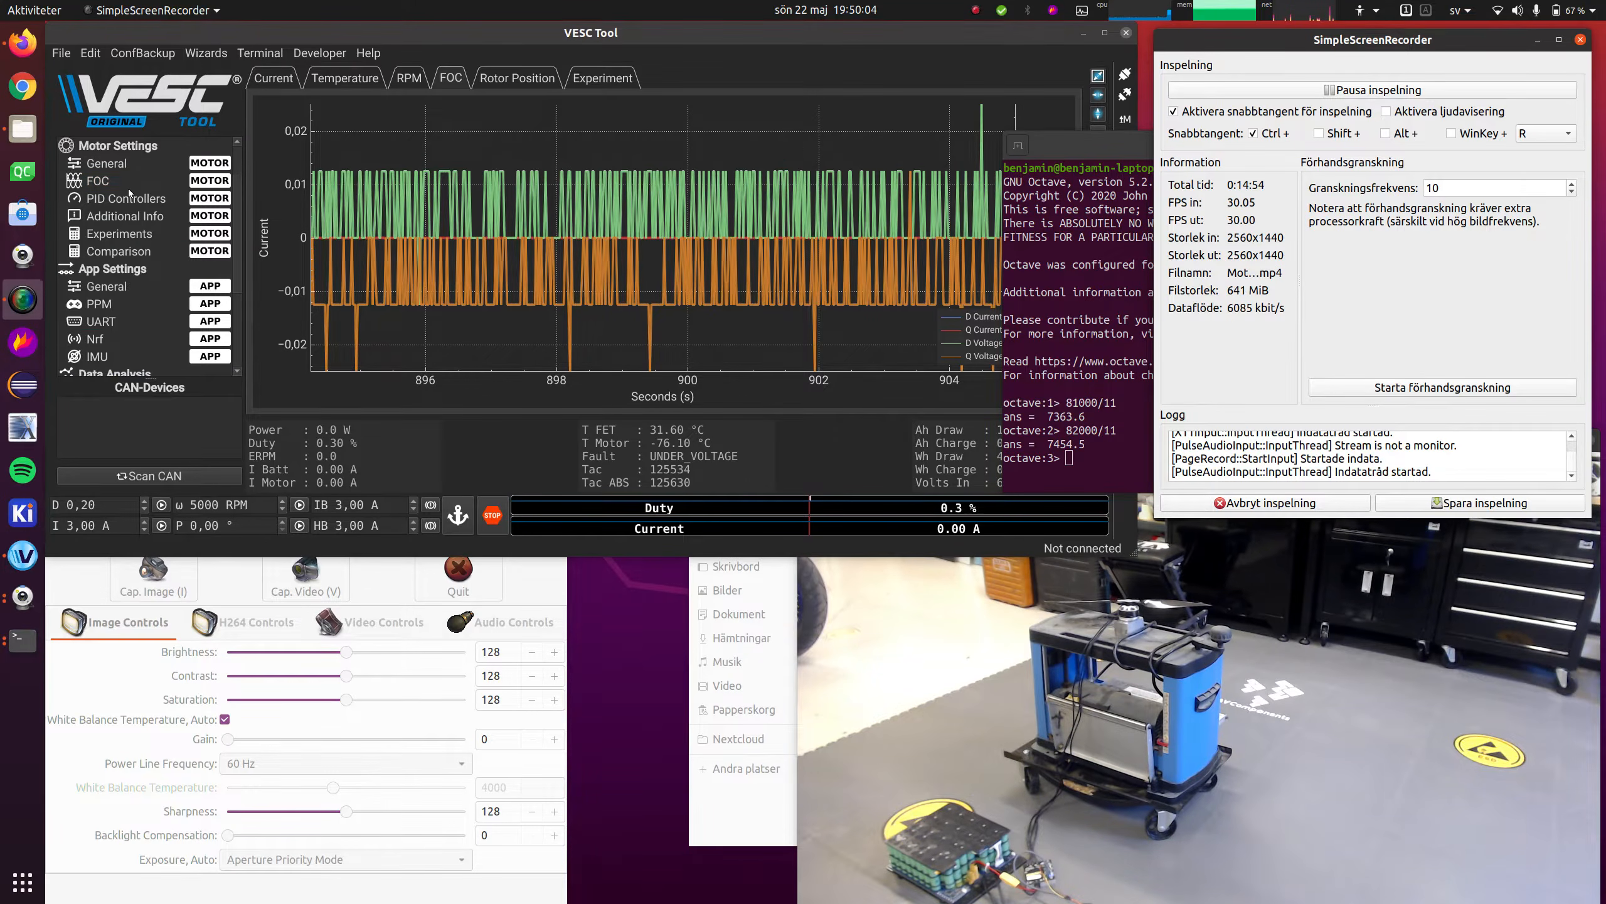
{"action": "left_click", "coordinate": [127, 181]}
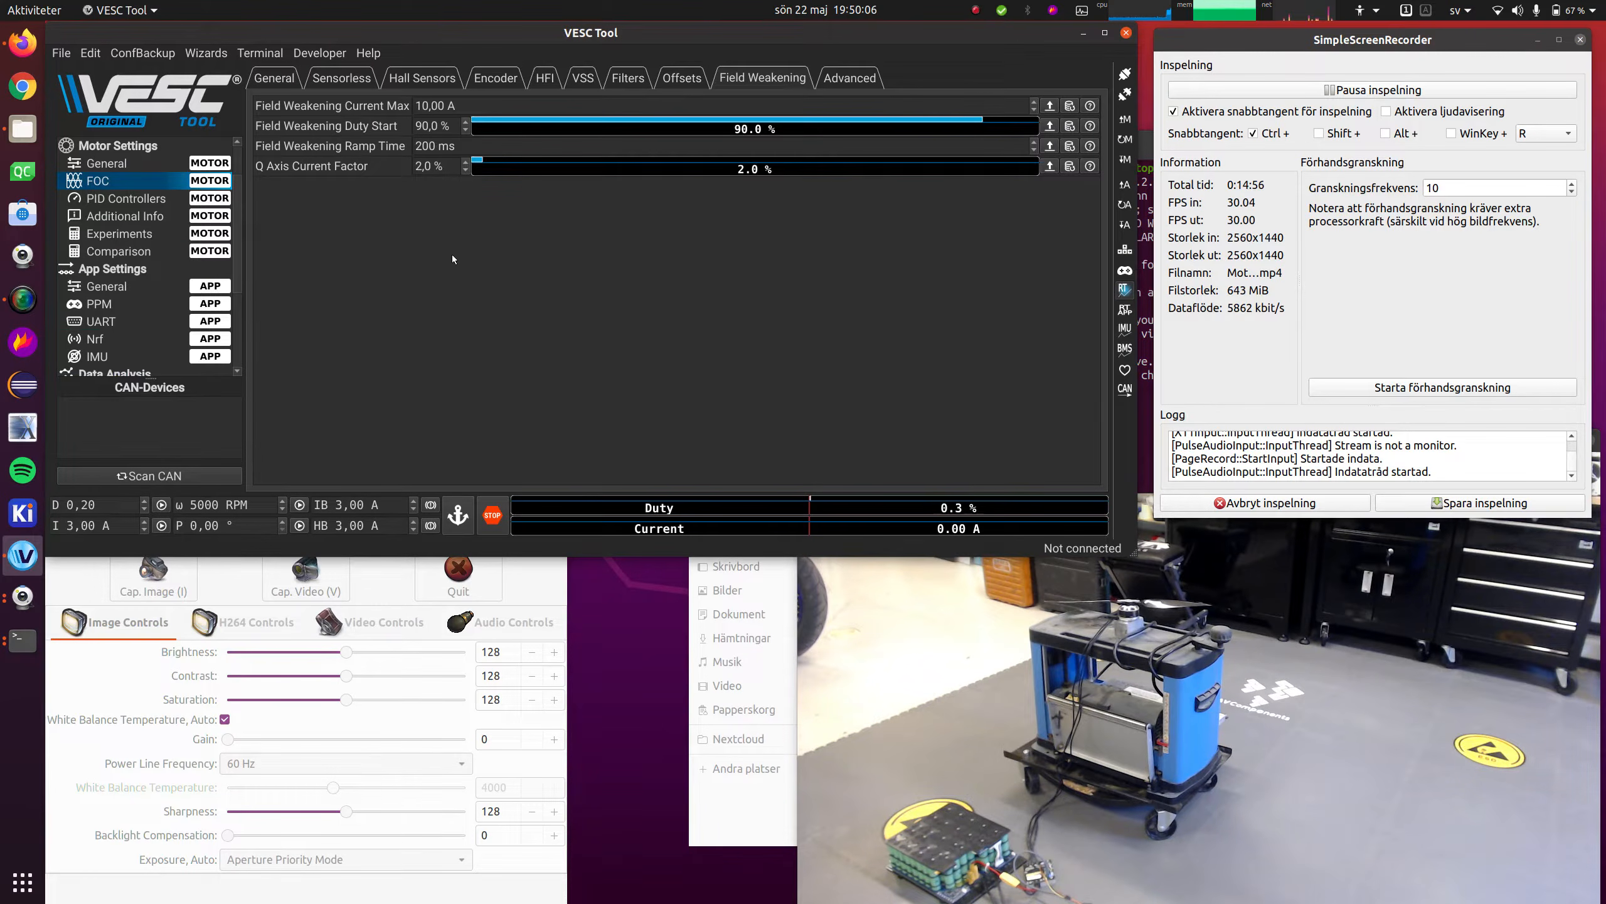
{"action": "left_click", "coordinate": [616, 106]}
{"action": "key", "text": "ctrl+a"}
{"action": "type", "text": "0"}
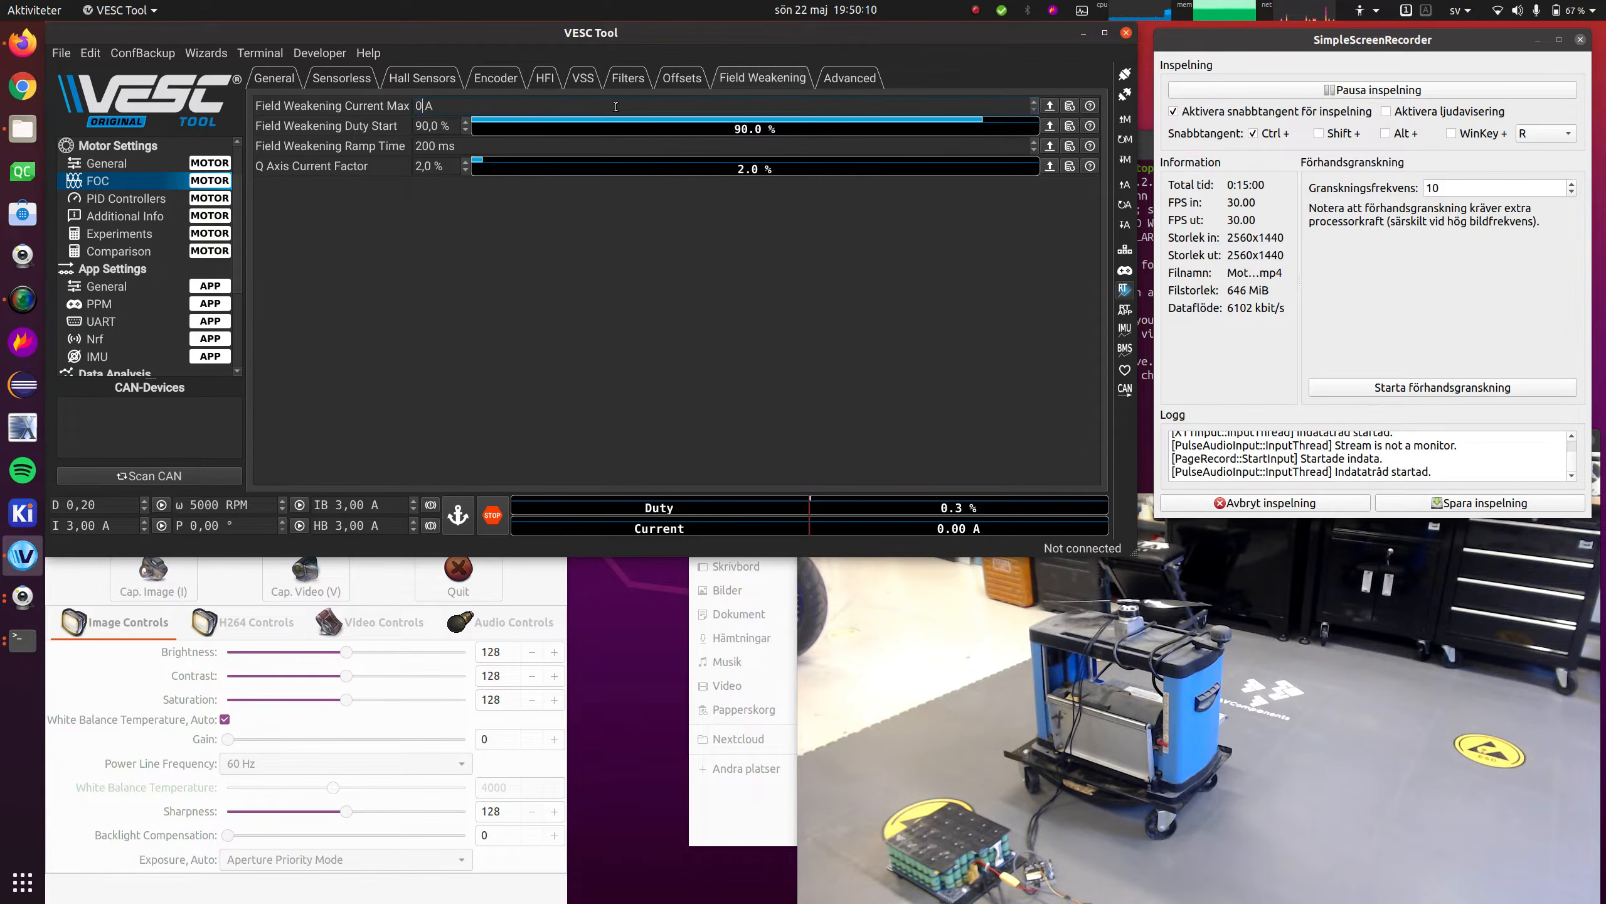
{"action": "left_click", "coordinate": [1123, 81]}
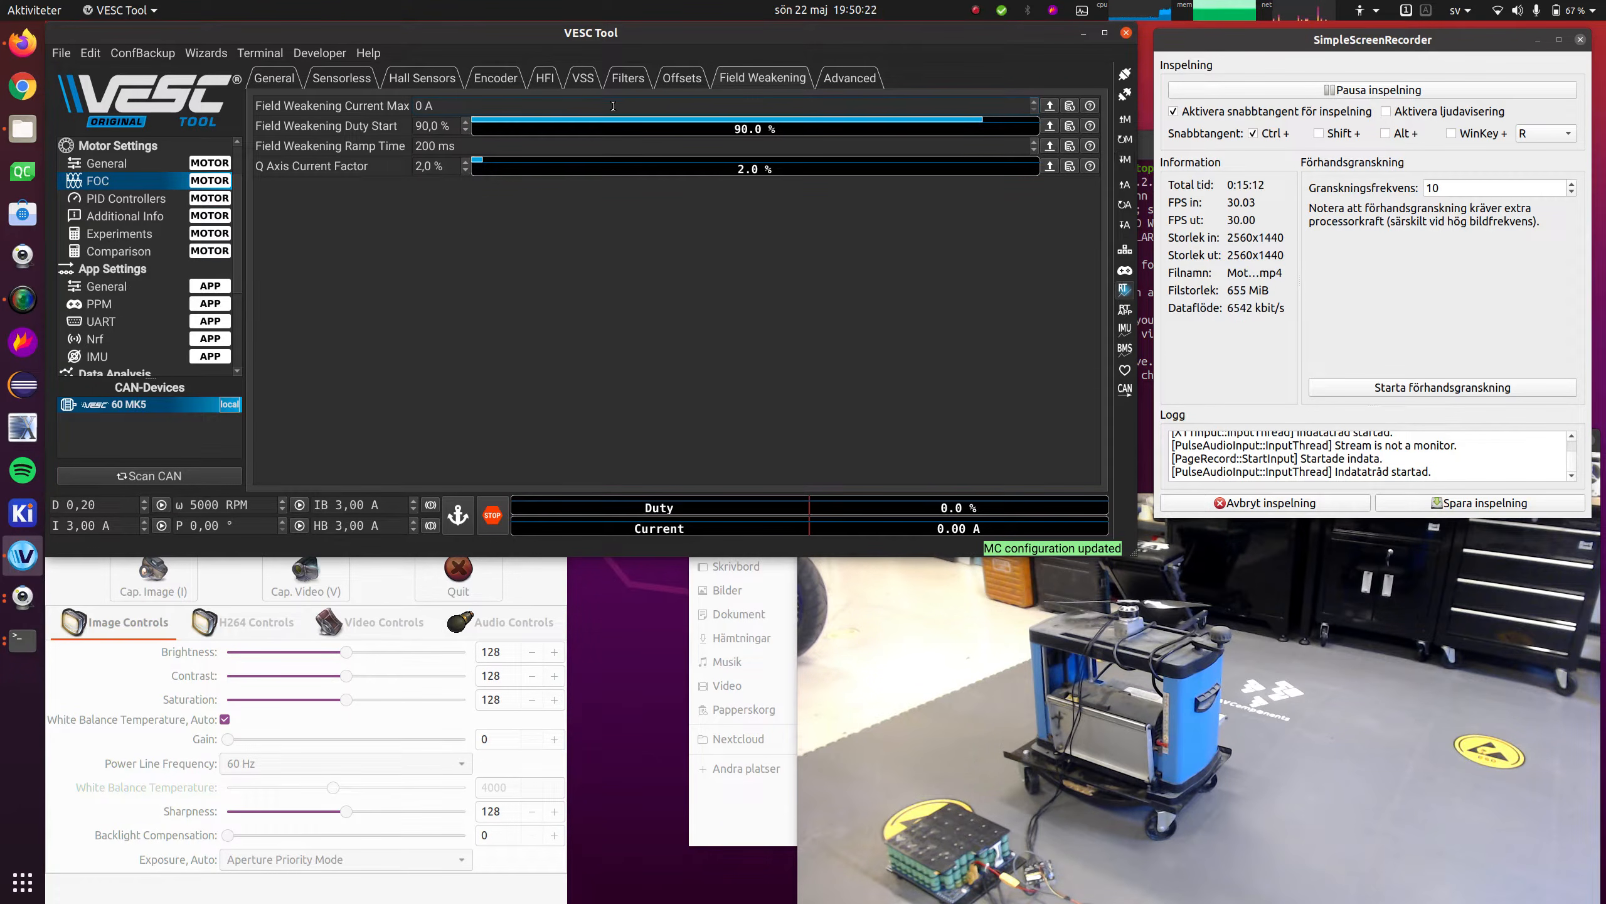
Measure the motor's resistance and inductance, apply the detected FOC parameters and write the motor configuration
{"action": "left_click", "coordinate": [280, 75]}
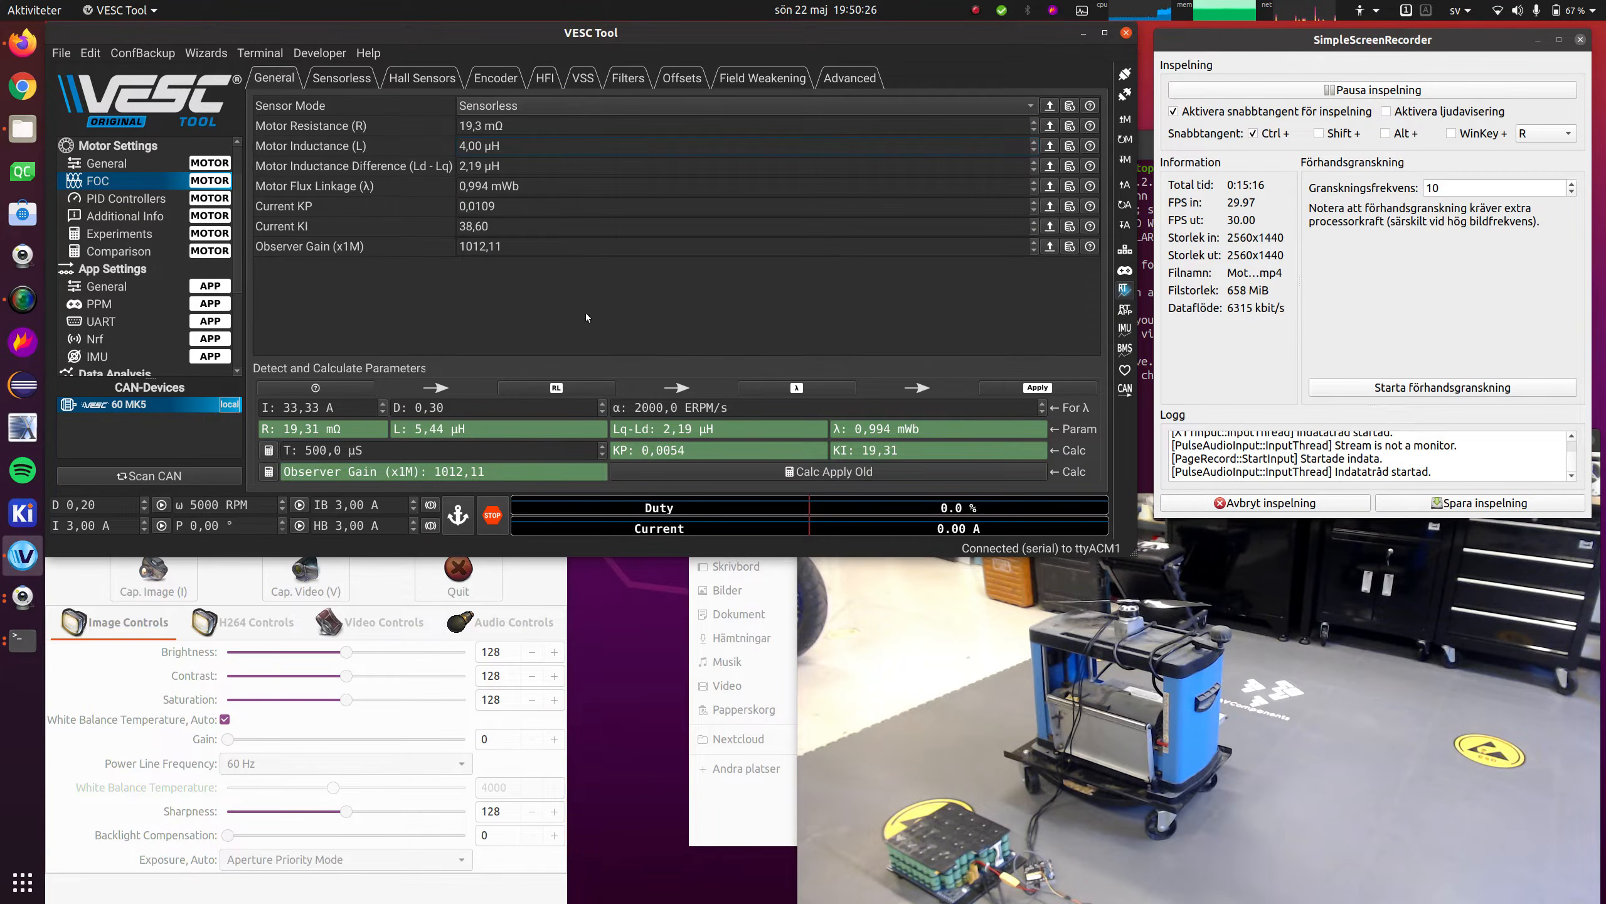
{"action": "left_click", "coordinate": [571, 389]}
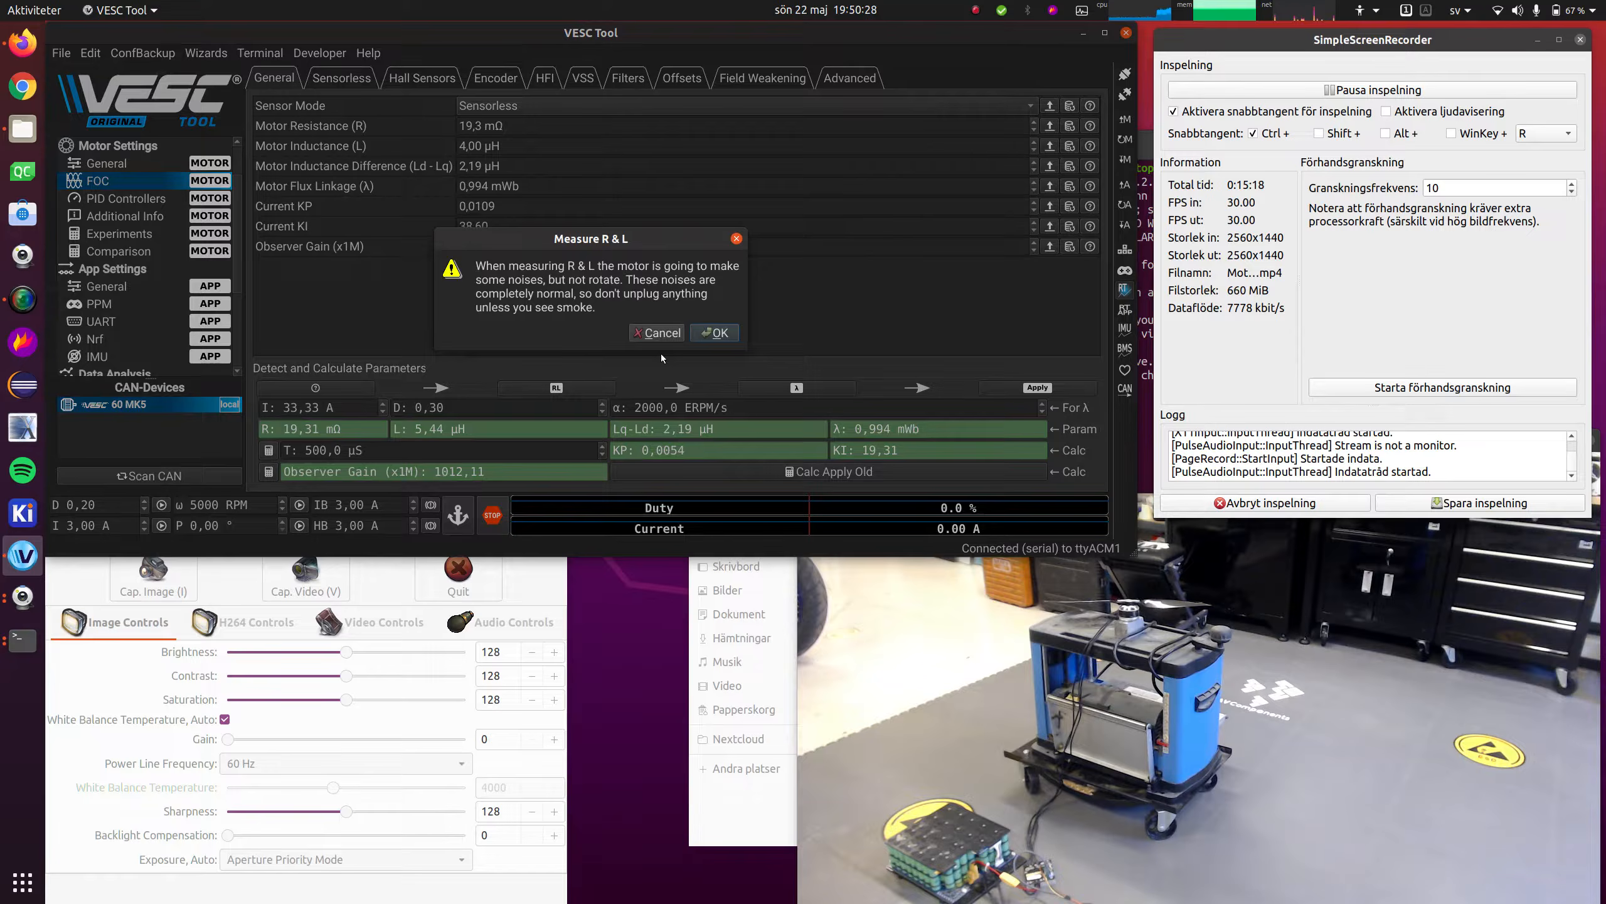
{"action": "left_click", "coordinate": [725, 336]}
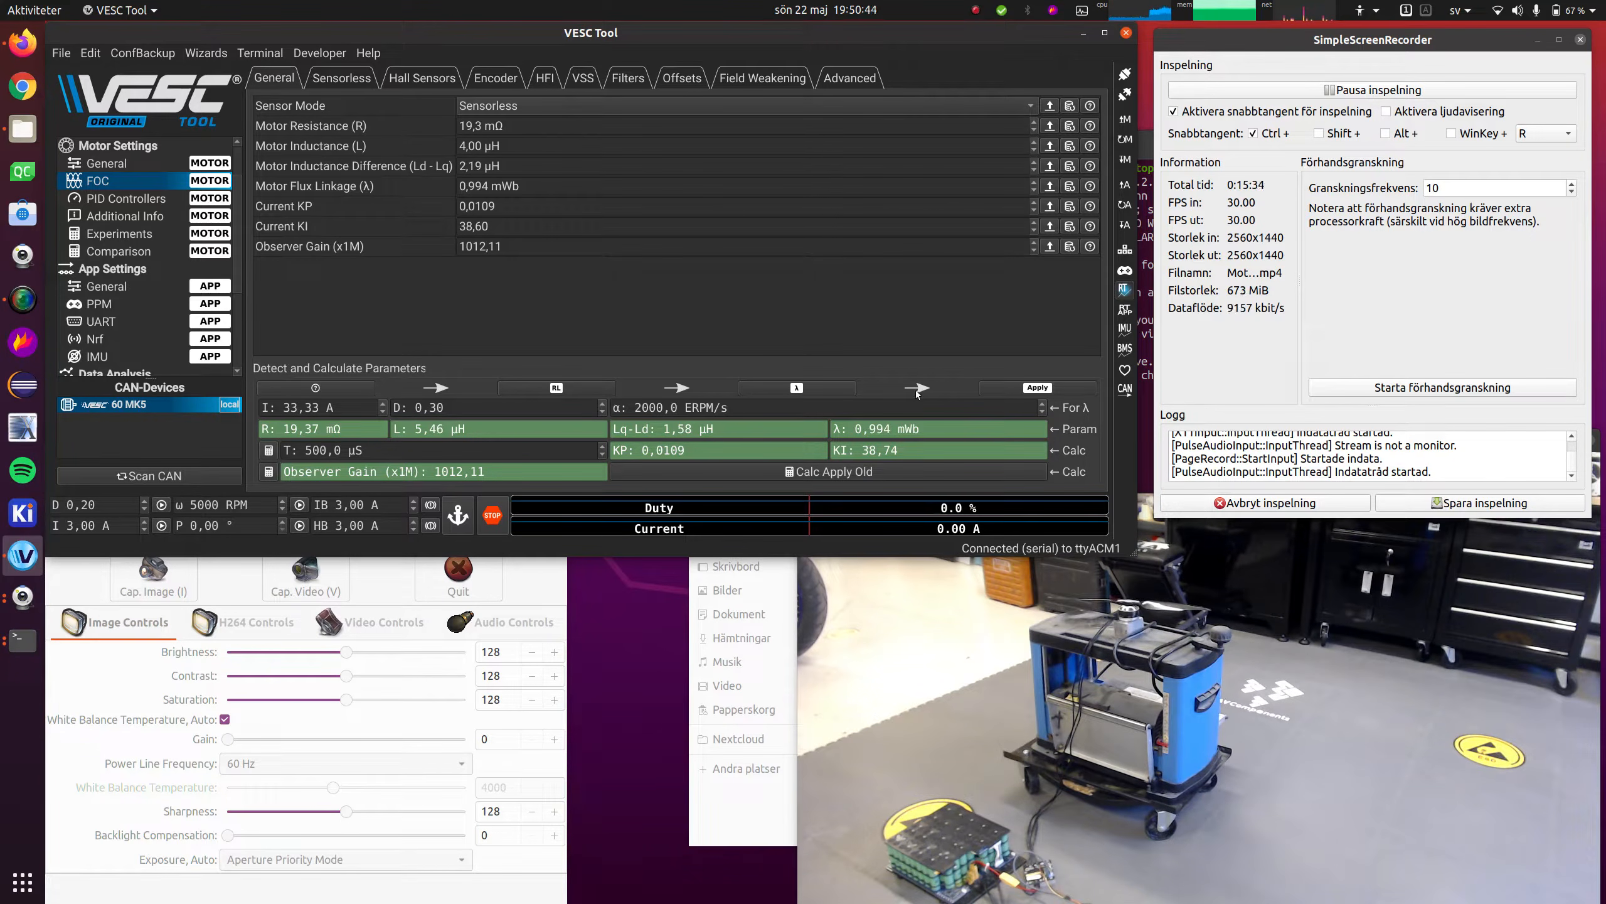
{"action": "left_click", "coordinate": [1015, 386]}
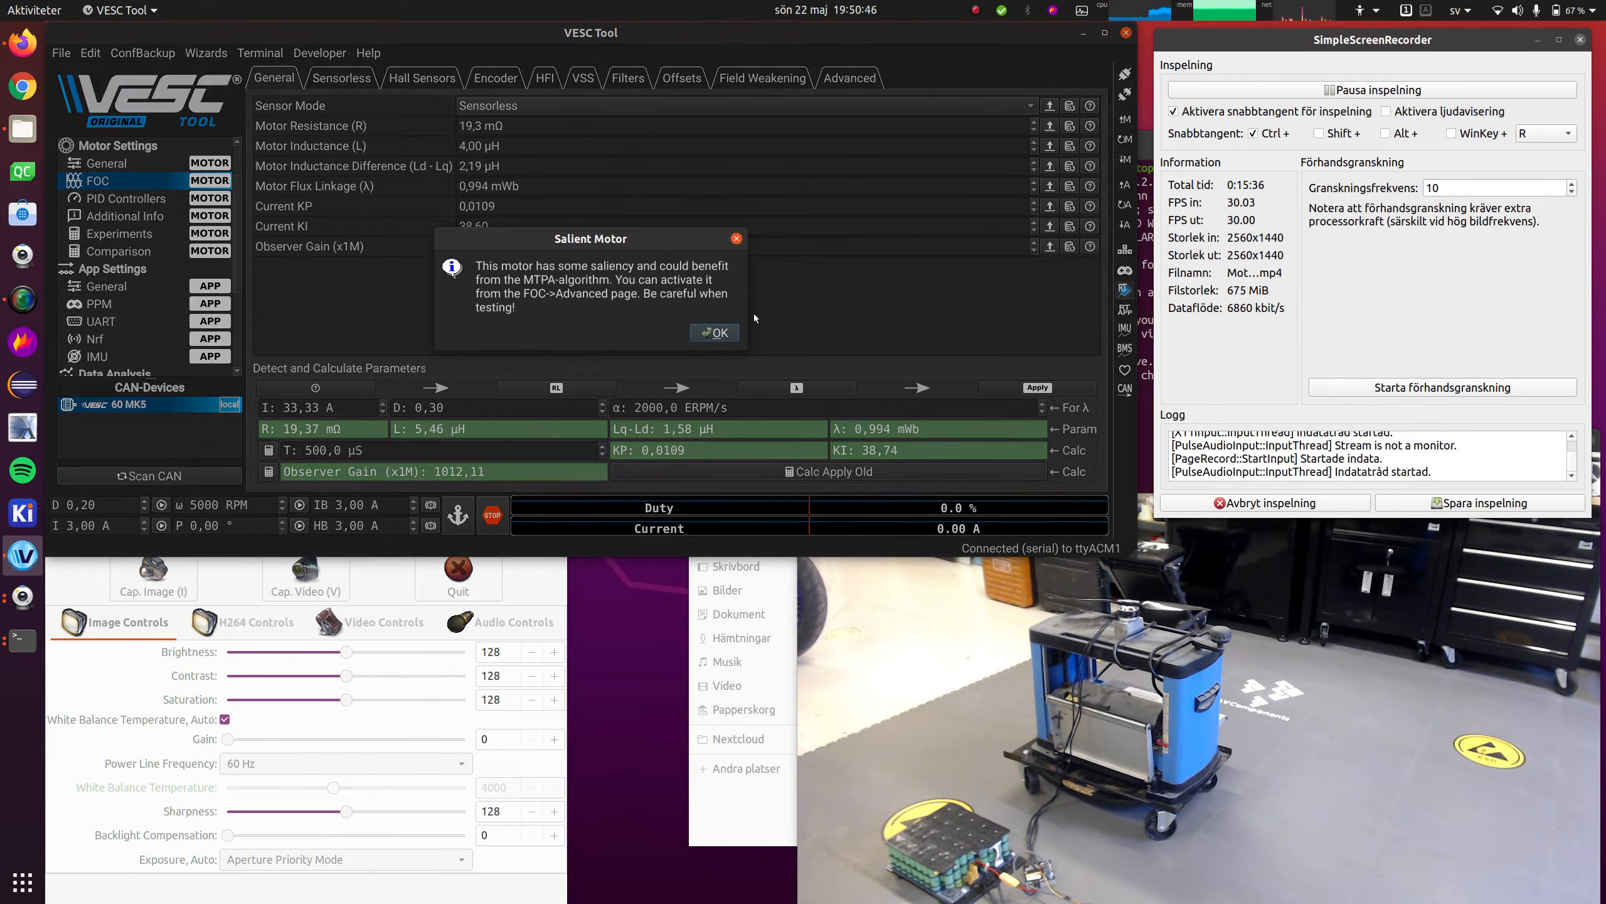
{"action": "left_click", "coordinate": [727, 328]}
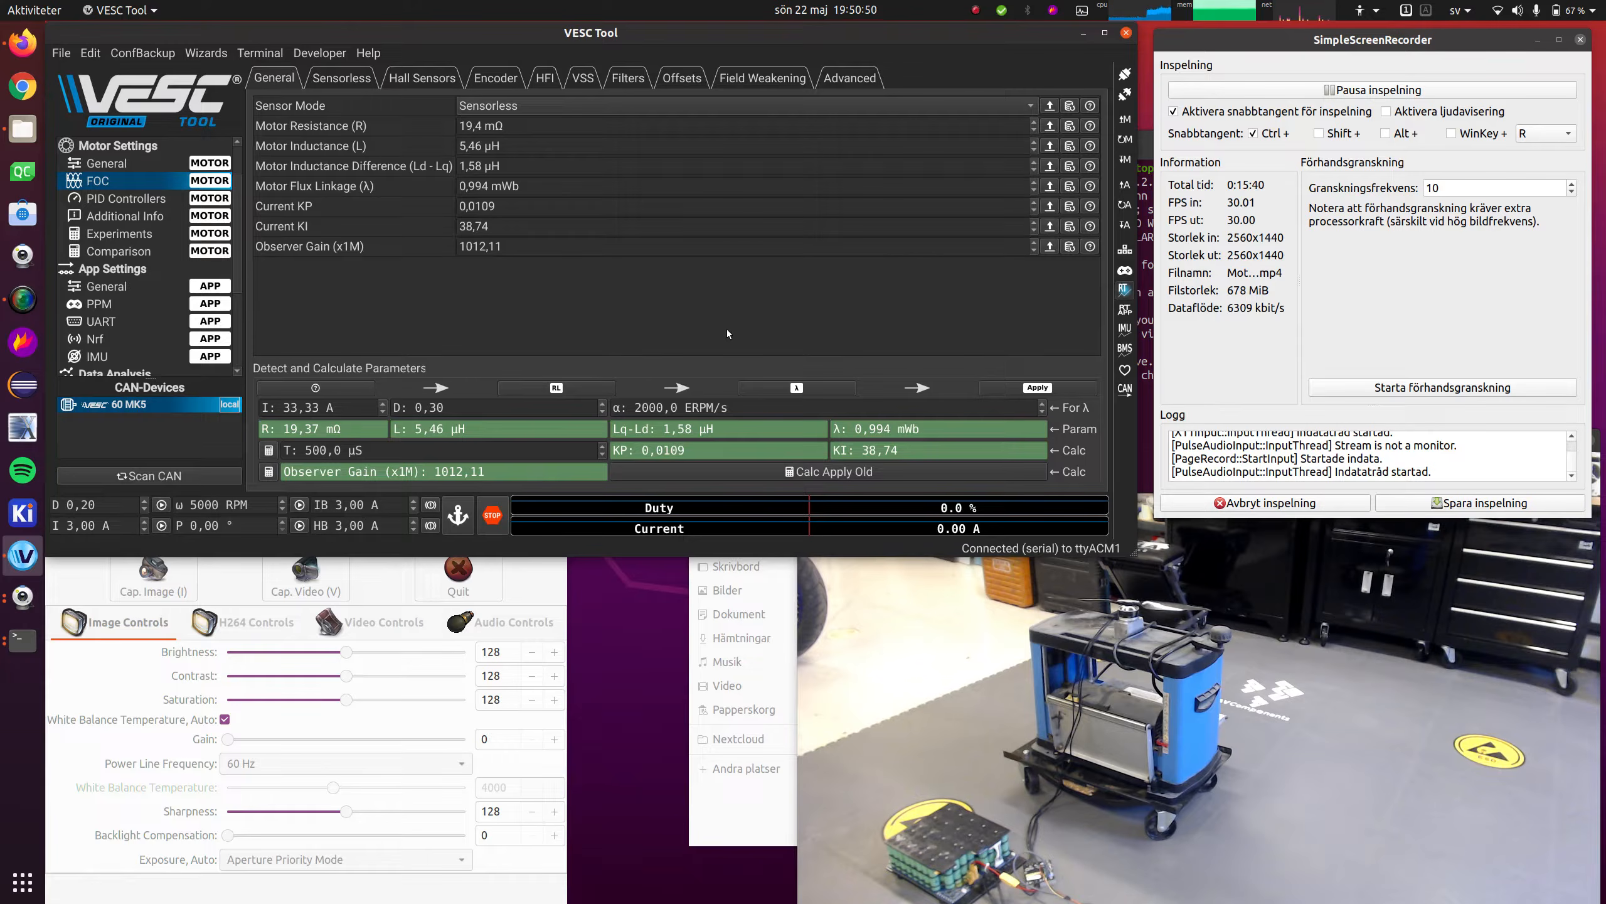
{"action": "left_click", "coordinate": [1125, 160]}
Check the motor current limits and test the motor with the realtime FOC plot displayed
{"action": "left_click", "coordinate": [132, 166]}
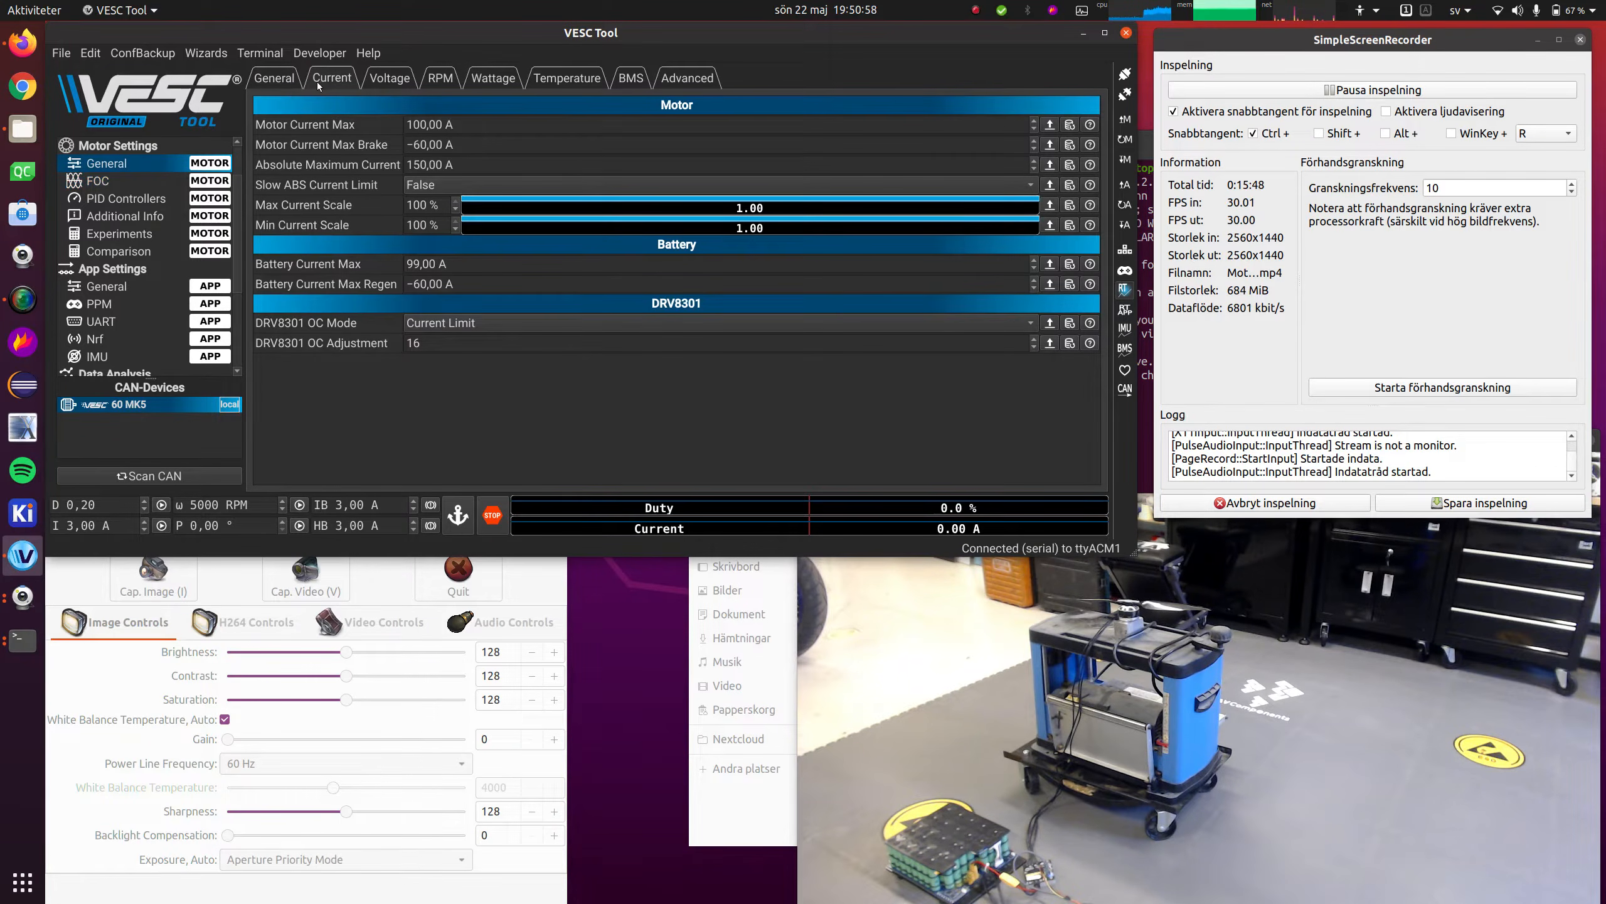
{"action": "scroll", "coordinate": [158, 252], "scroll_direction": "down", "scroll_amount": 2}
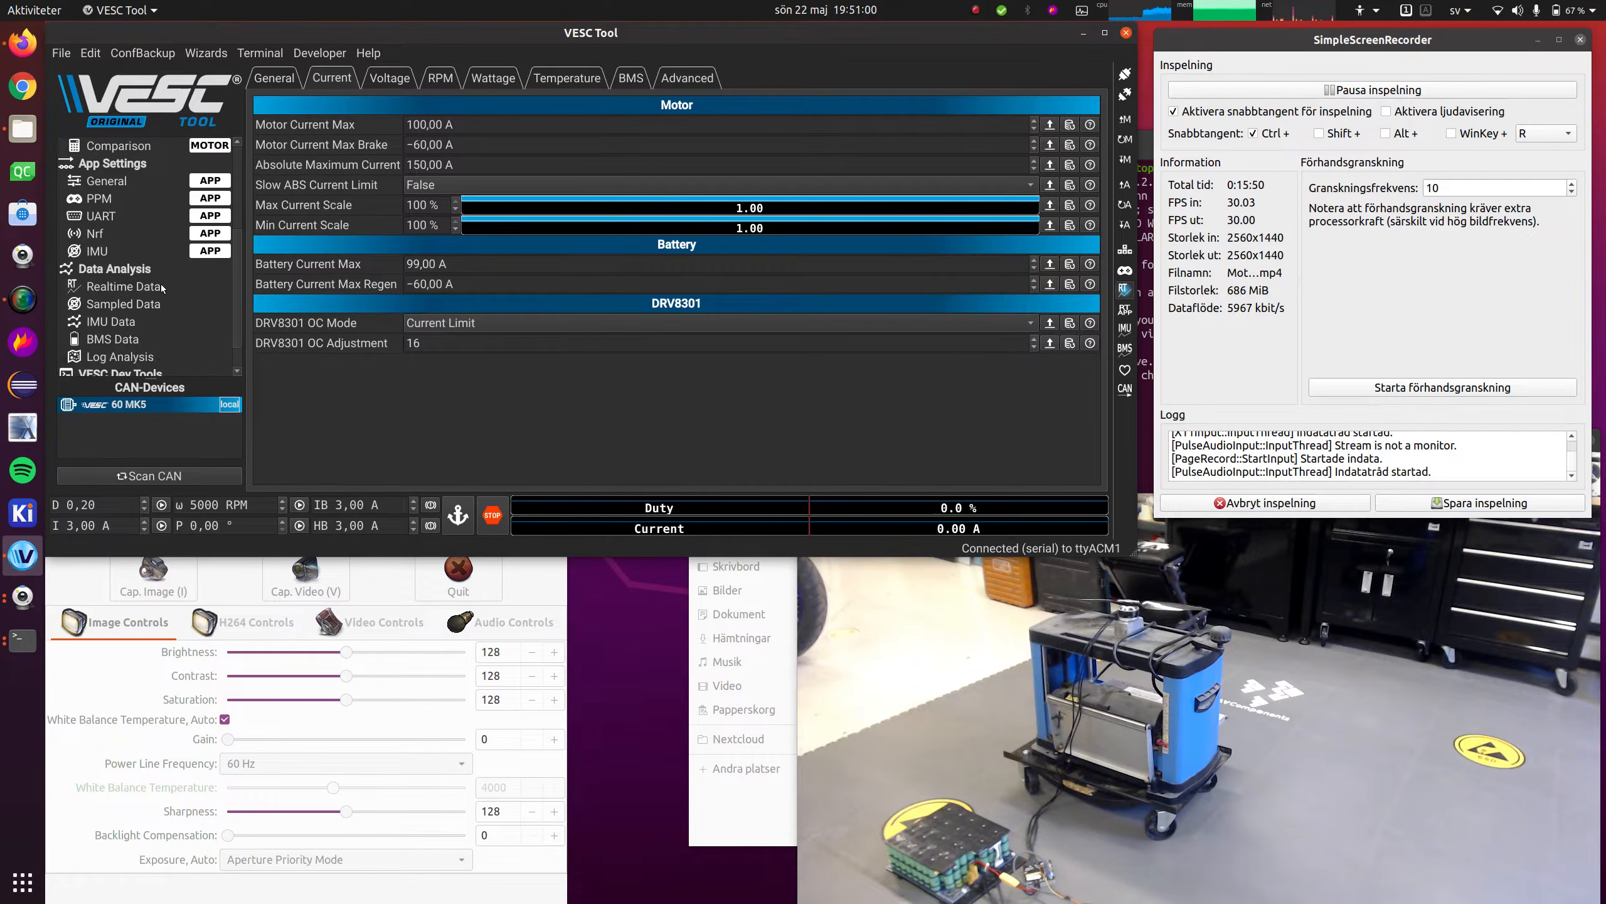
{"action": "left_click", "coordinate": [162, 286]}
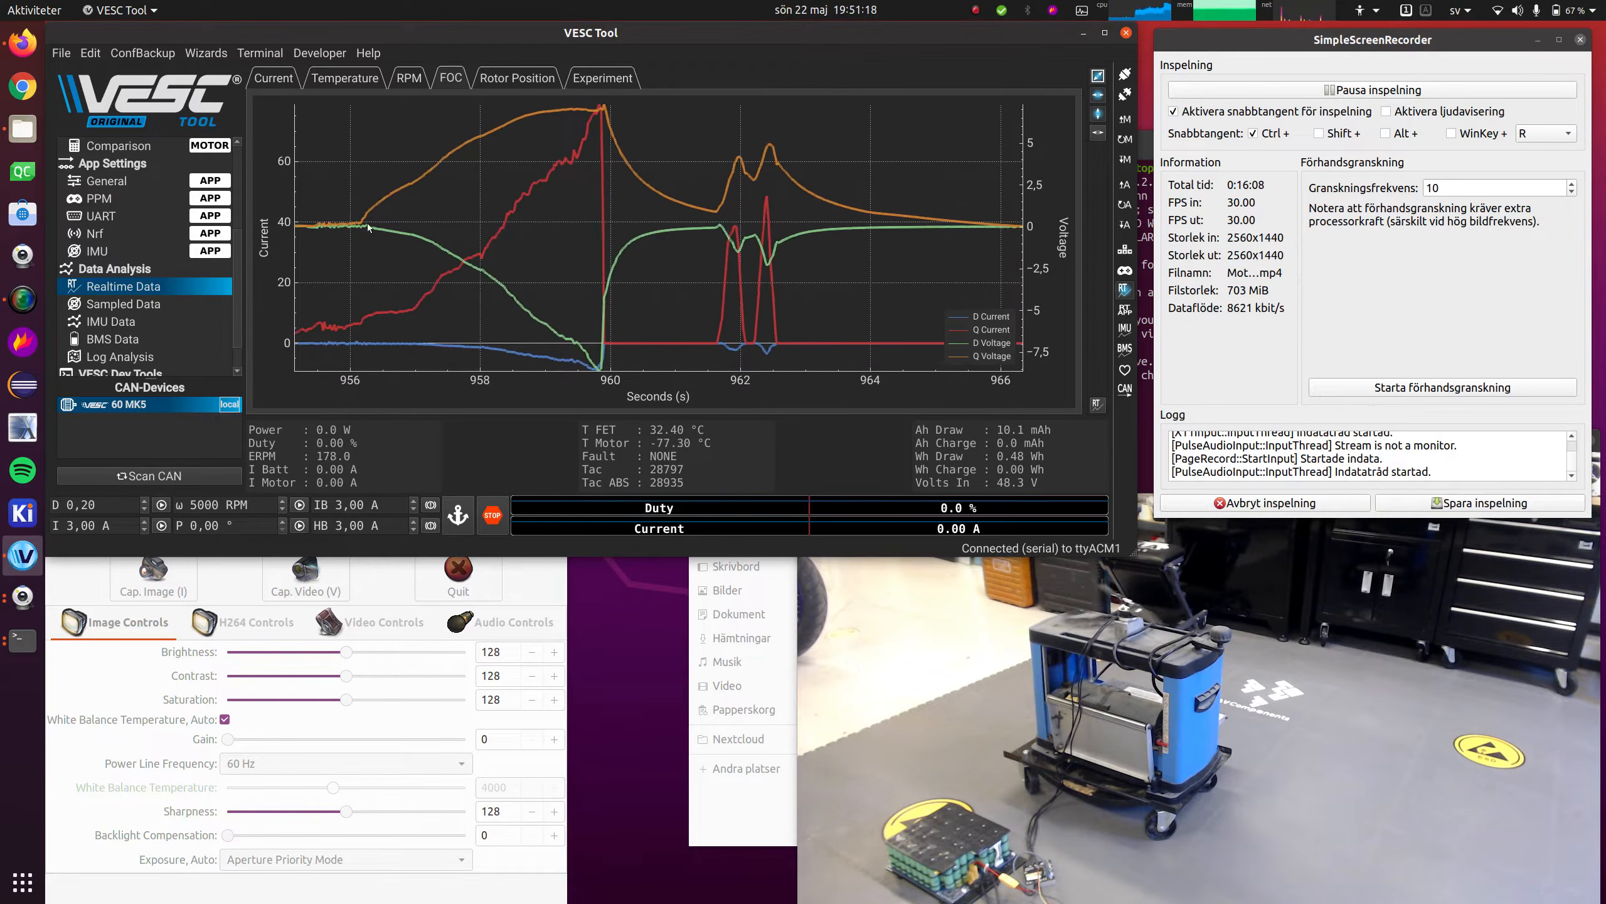
Return to the general motor settings and review the motor and battery current limits
{"action": "scroll", "coordinate": [146, 216], "scroll_direction": "up", "scroll_amount": 5}
{"action": "left_click", "coordinate": [118, 198]}
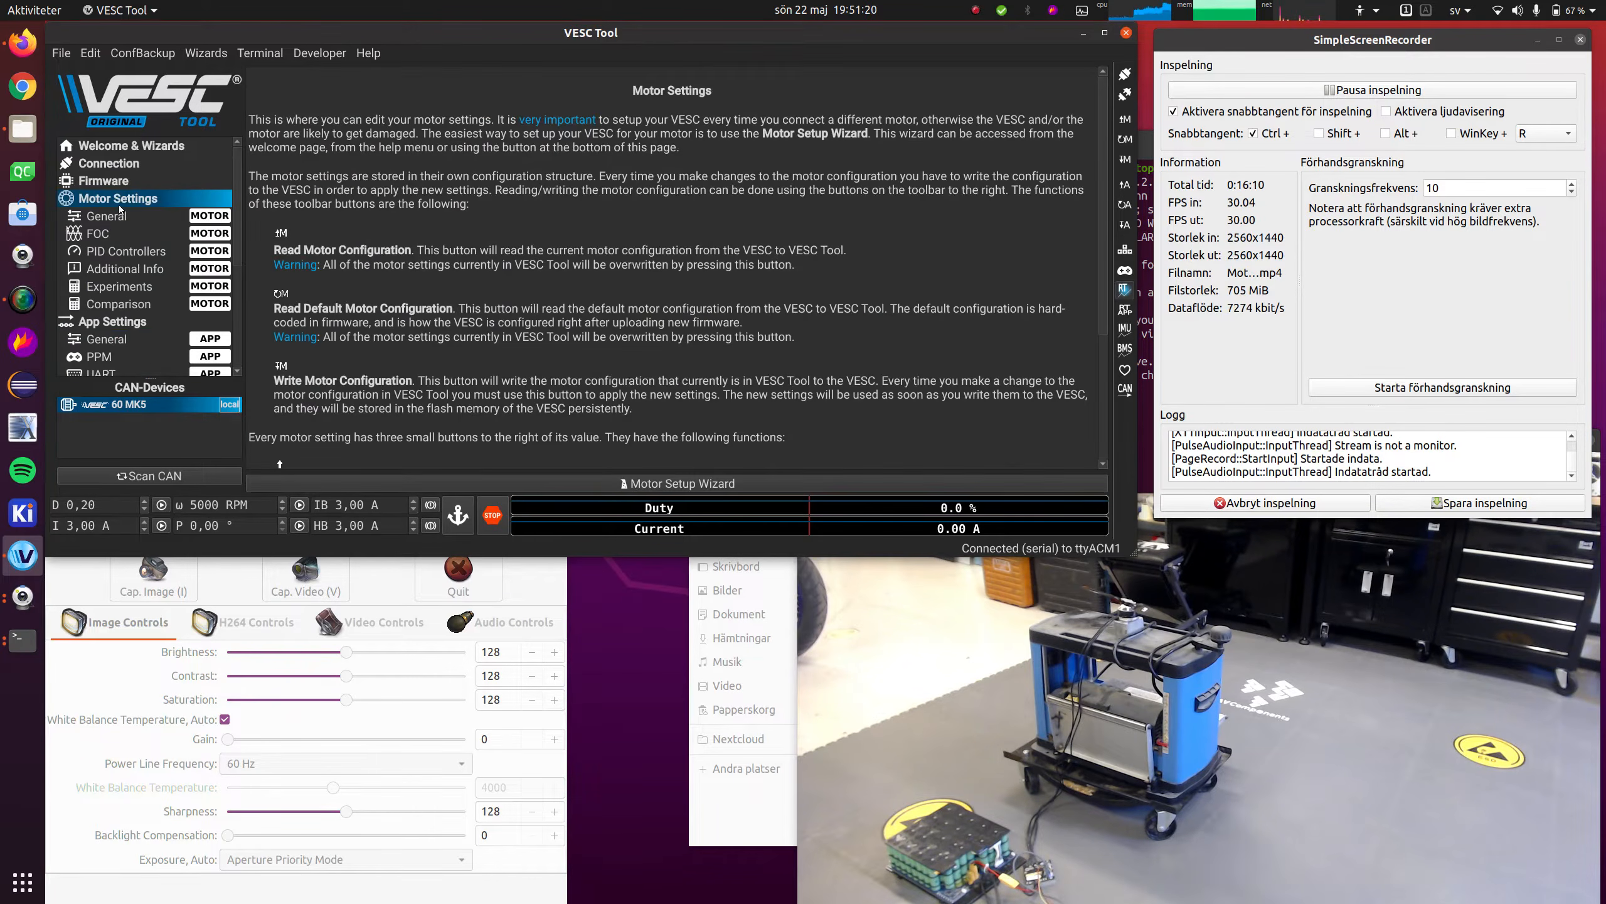
{"action": "left_click", "coordinate": [113, 216]}
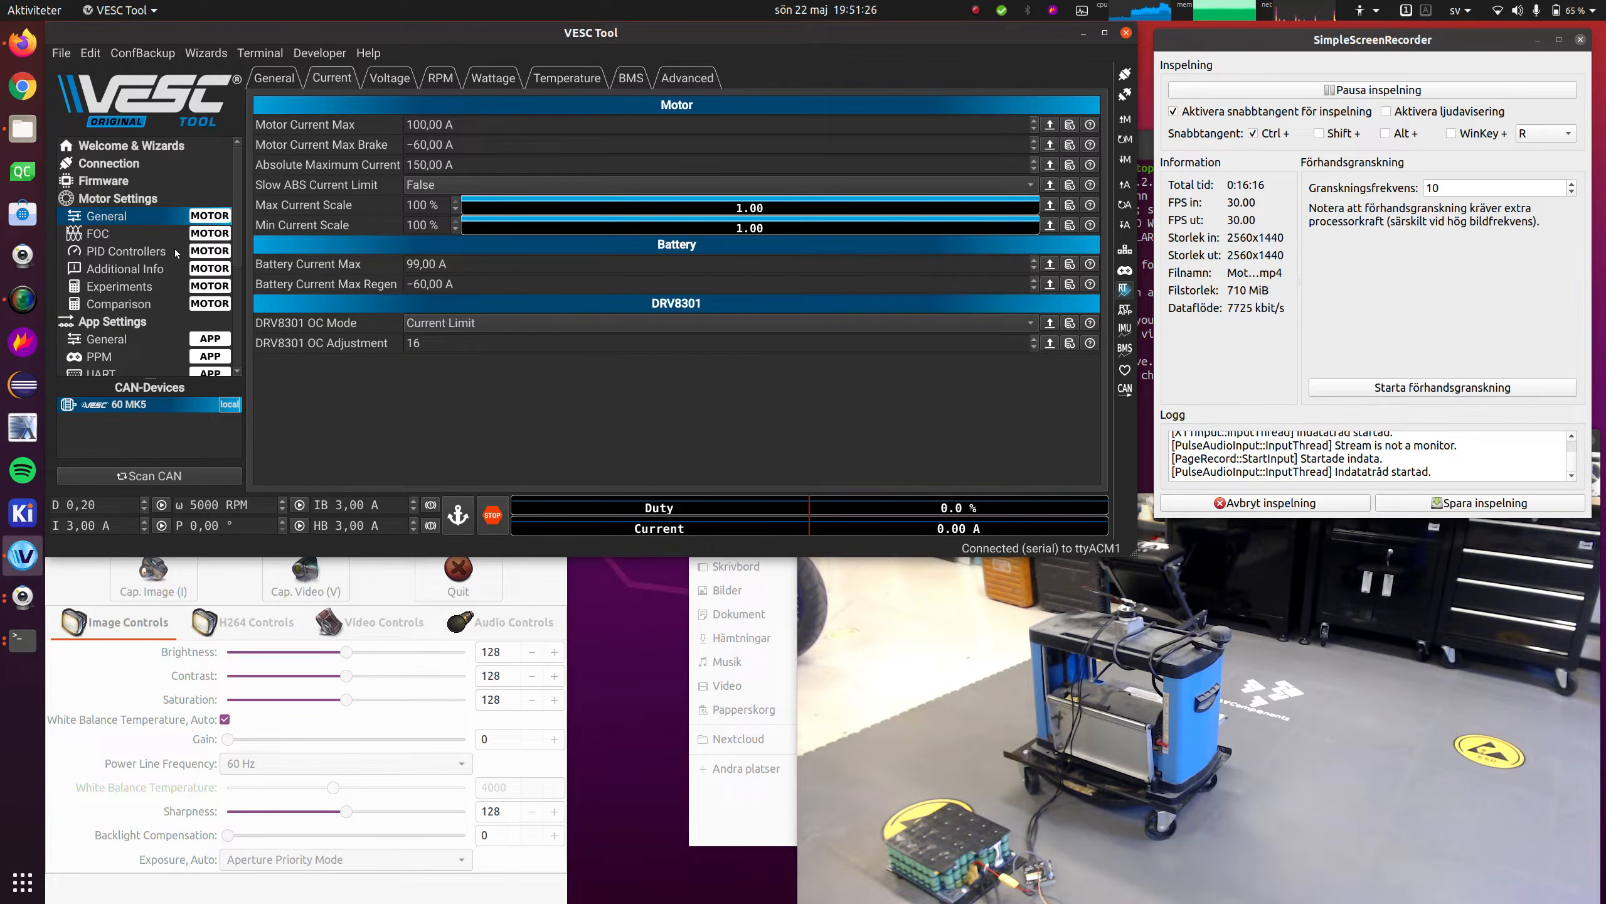
Capture fault-triggered sampled current data and examine the phase currents around the fault
{"action": "scroll", "coordinate": [176, 253], "scroll_direction": "down", "scroll_amount": 4}
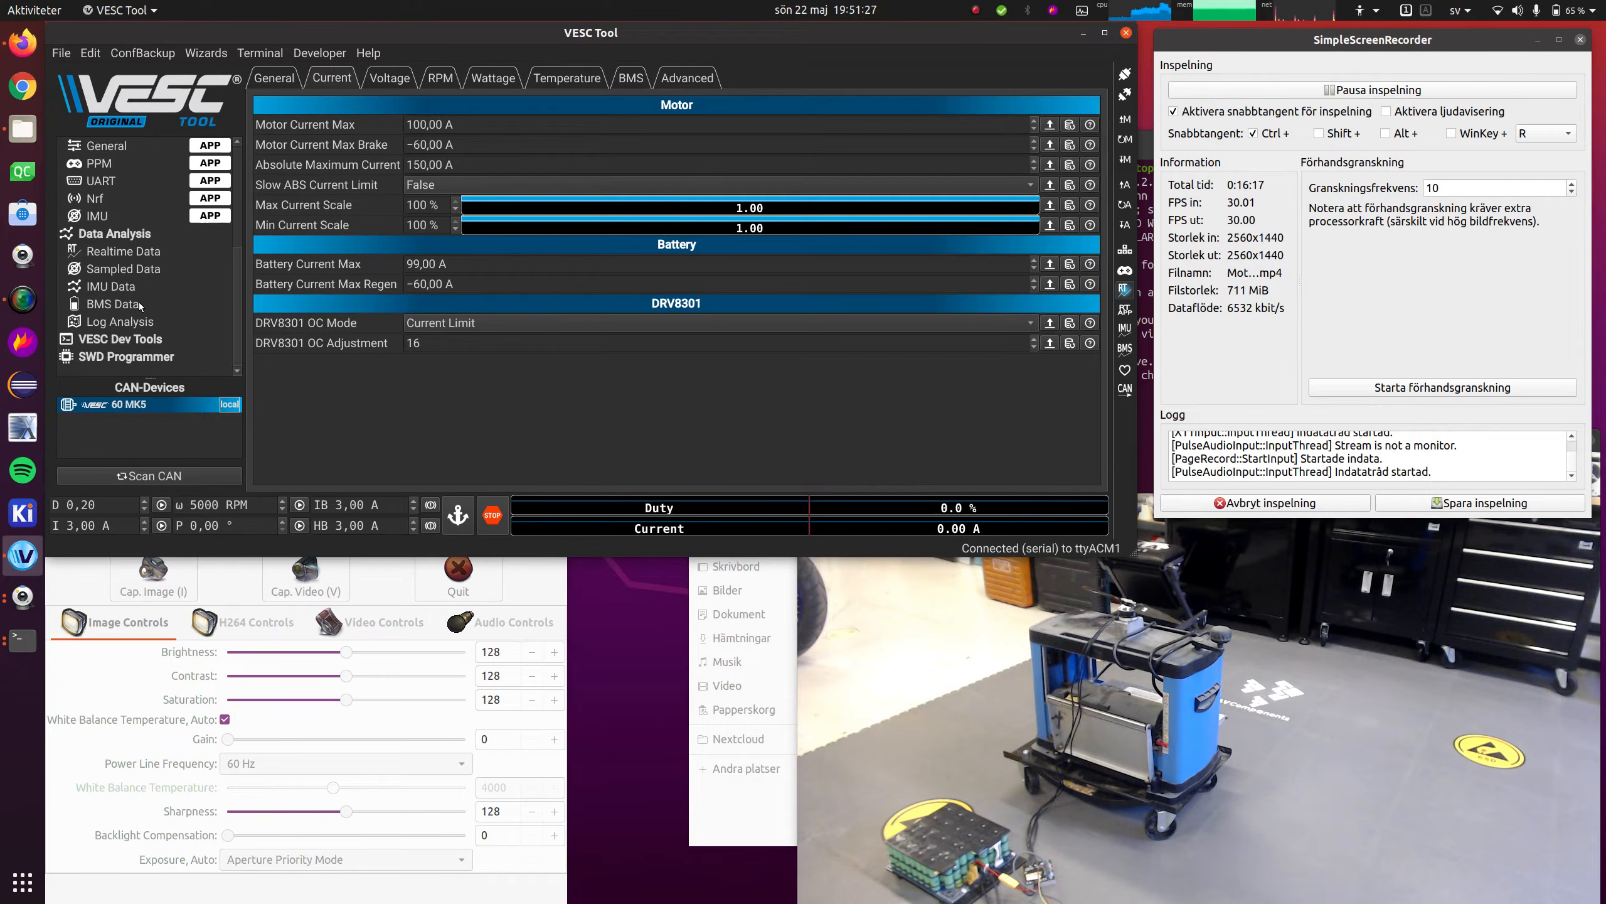
{"action": "left_click", "coordinate": [170, 270]}
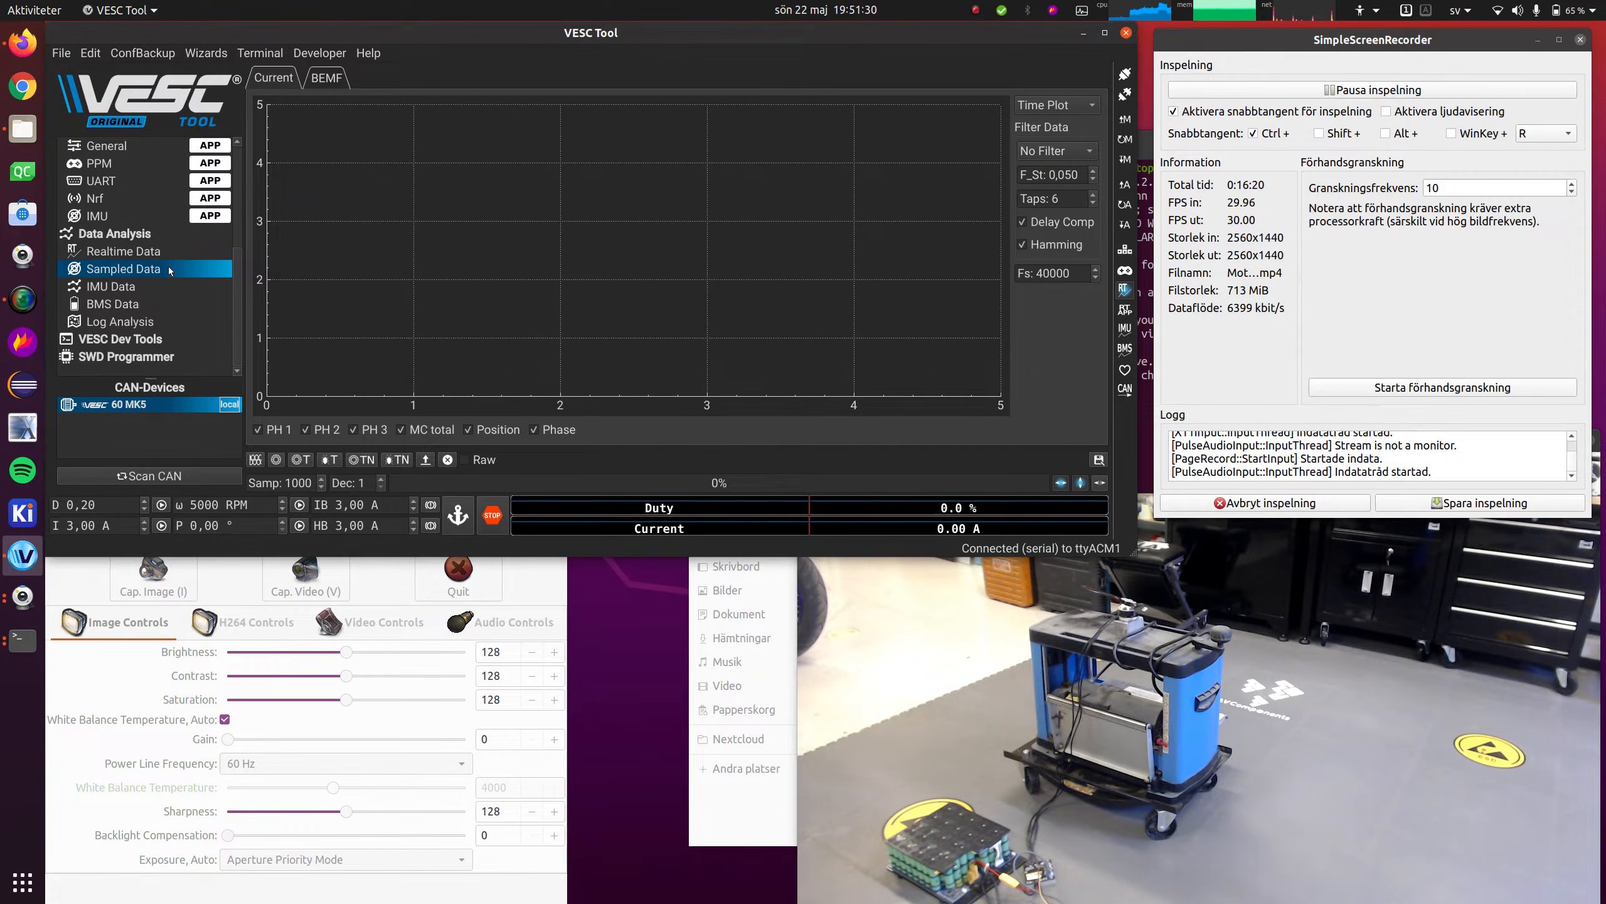
{"action": "left_click", "coordinate": [335, 460]}
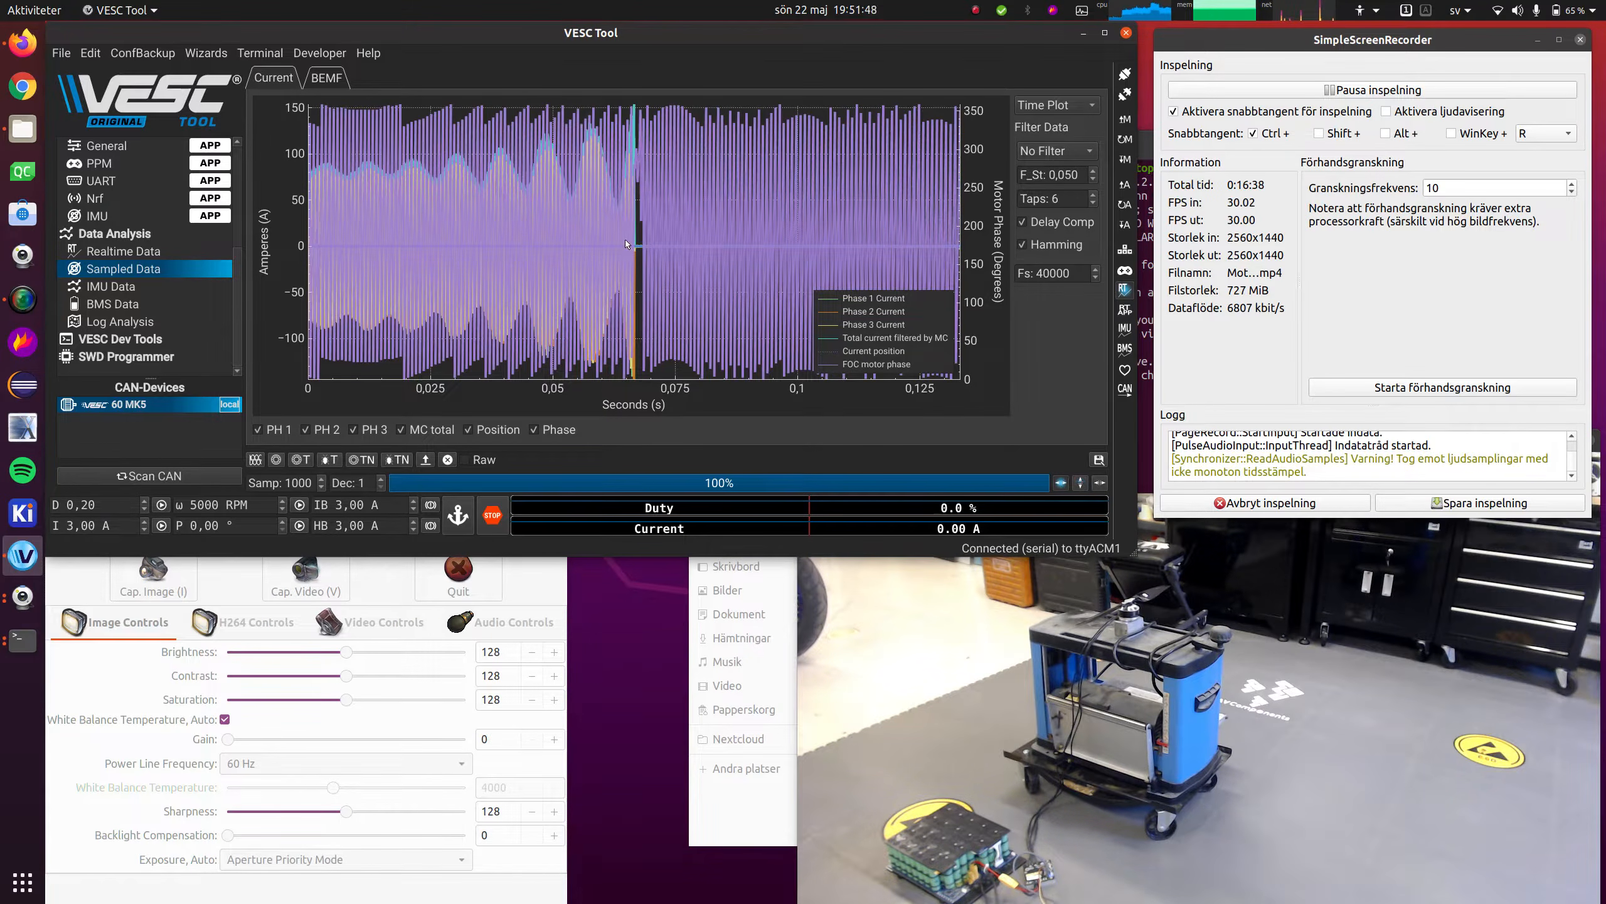
{"action": "scroll", "coordinate": [626, 243], "scroll_direction": "up", "scroll_amount": 10}
{"action": "scroll", "coordinate": [626, 244], "scroll_direction": "up", "scroll_amount": 1}
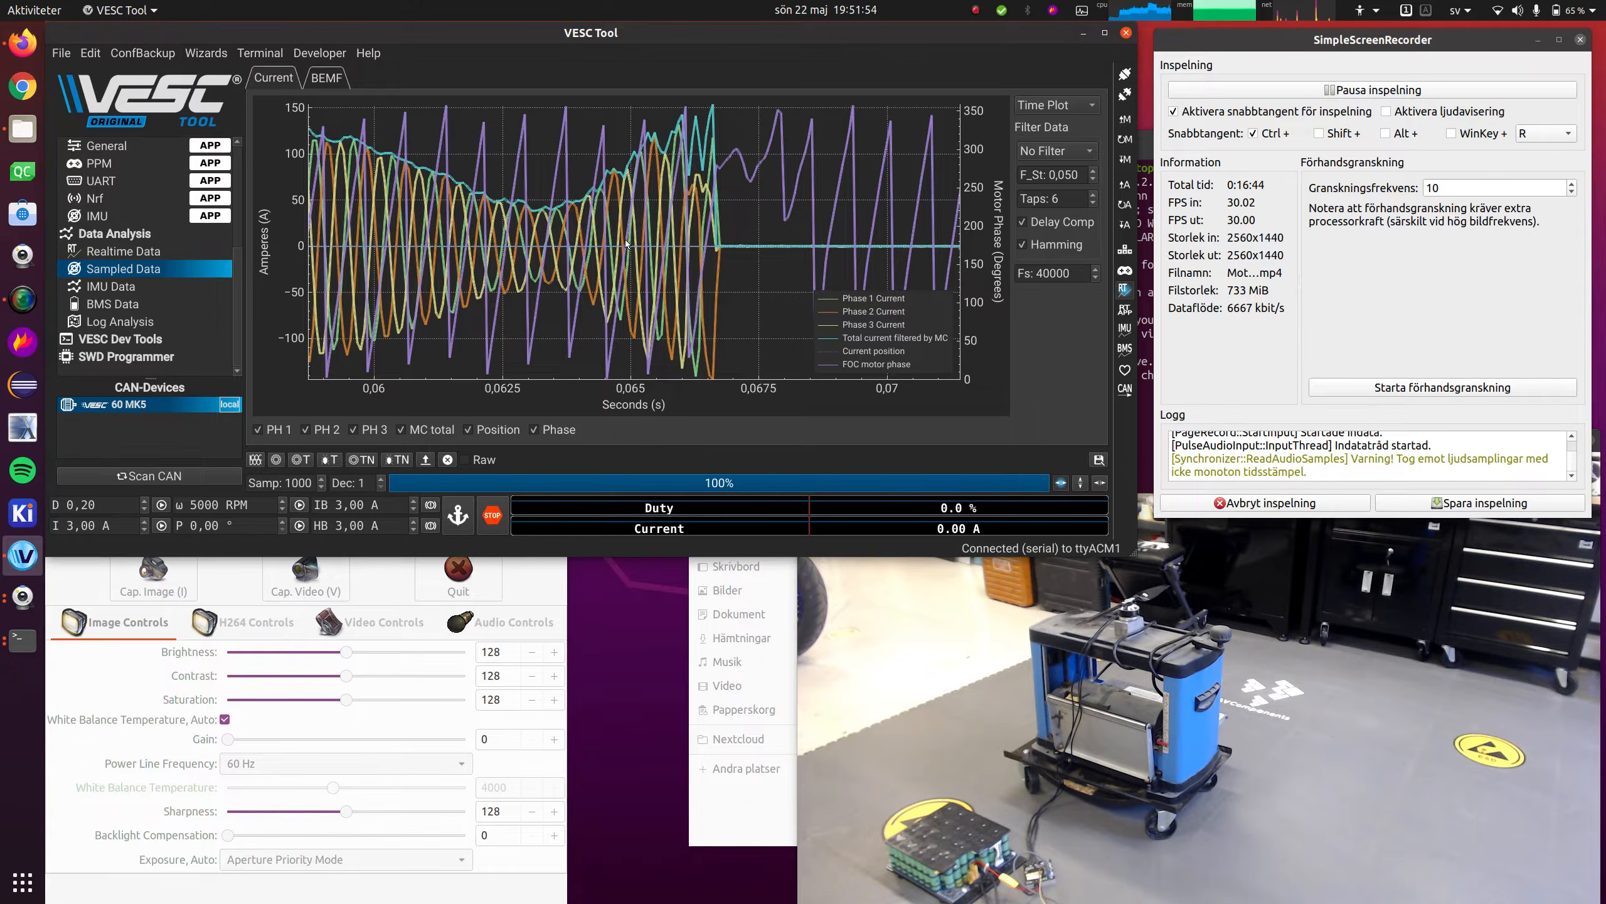
{"action": "scroll", "coordinate": [626, 244], "scroll_direction": "down", "scroll_amount": 4}
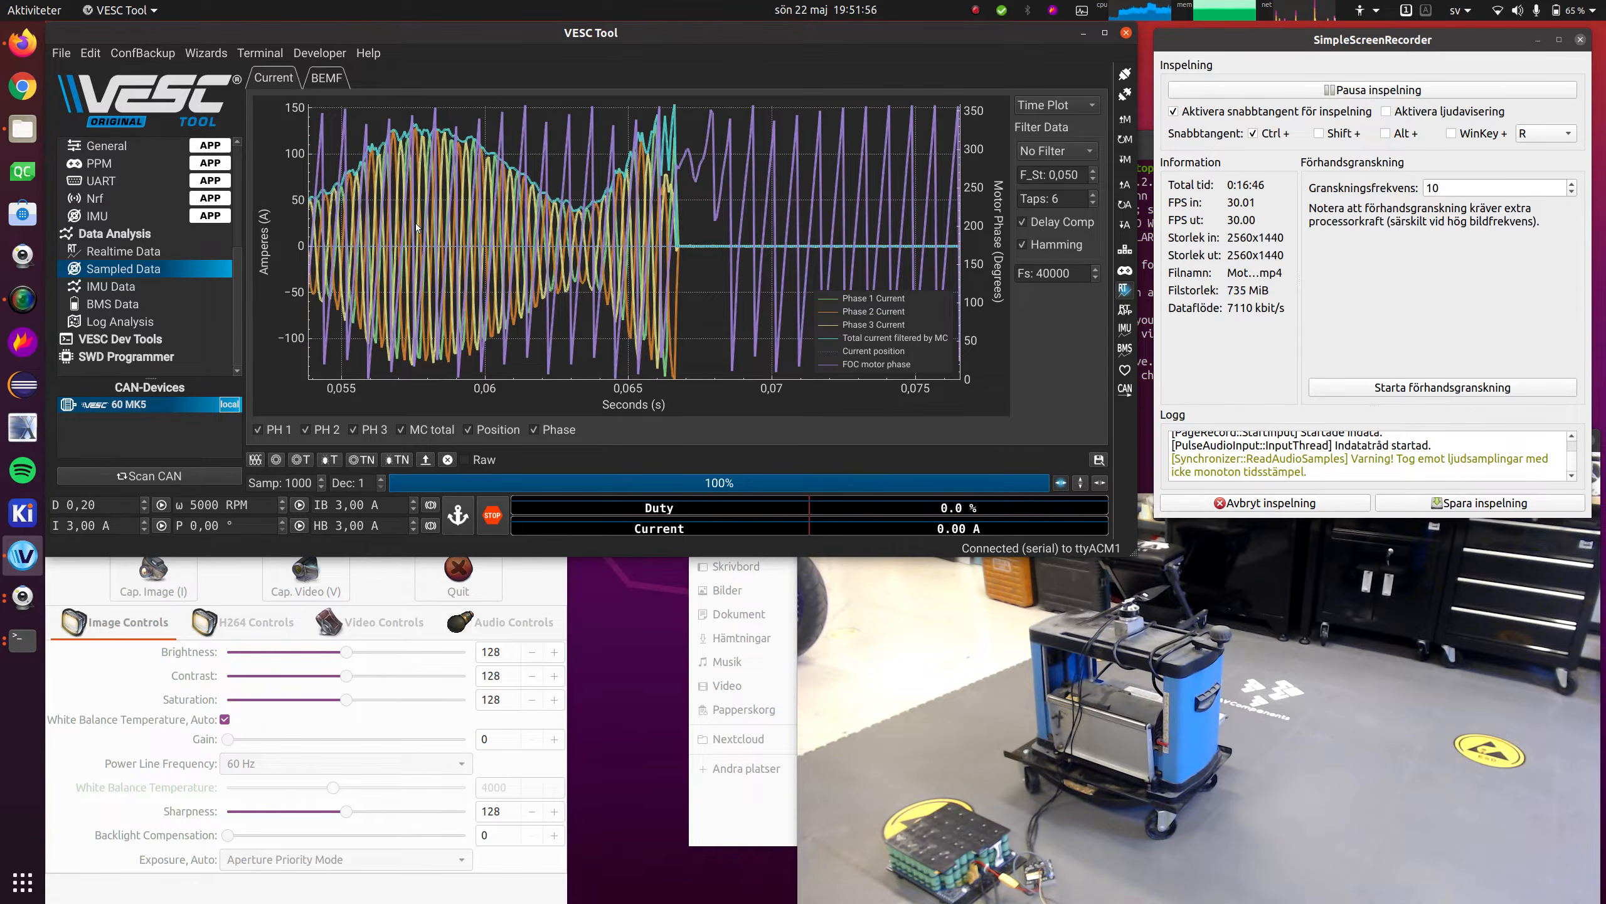
Examine the sampled phase currents over a longer stretch of time before the fault
{"action": "scroll", "coordinate": [610, 217], "scroll_direction": "down", "scroll_amount": 3}
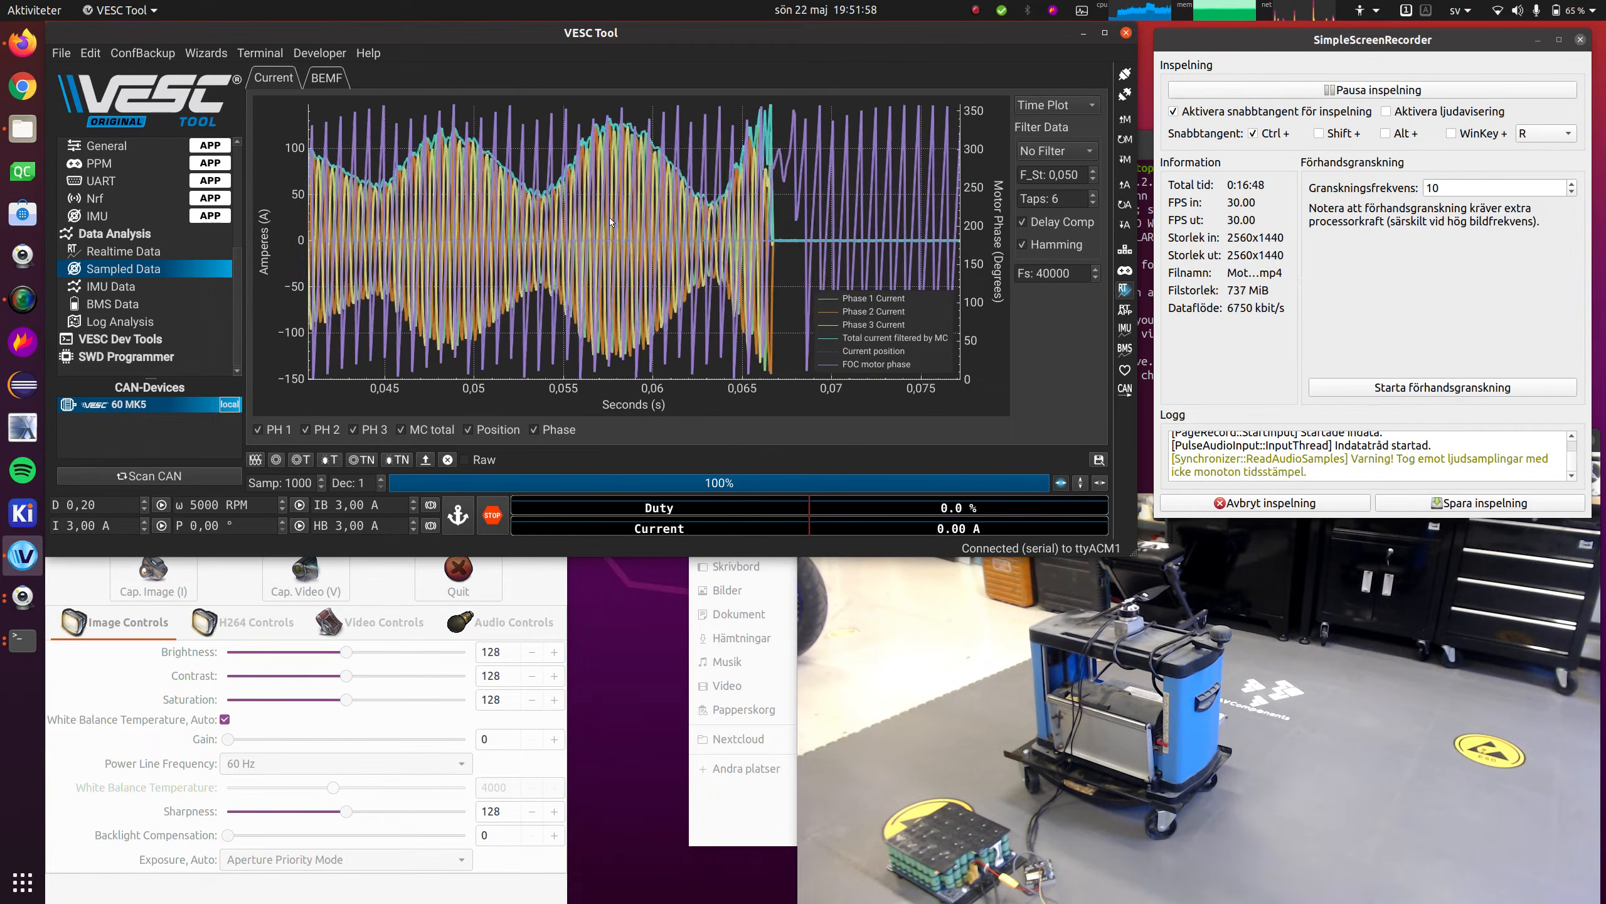
{"action": "scroll", "coordinate": [609, 218], "scroll_direction": "down", "scroll_amount": 3}
{"action": "left_click_drag", "start_coordinate": [831, 224], "coordinate": [641, 210]}
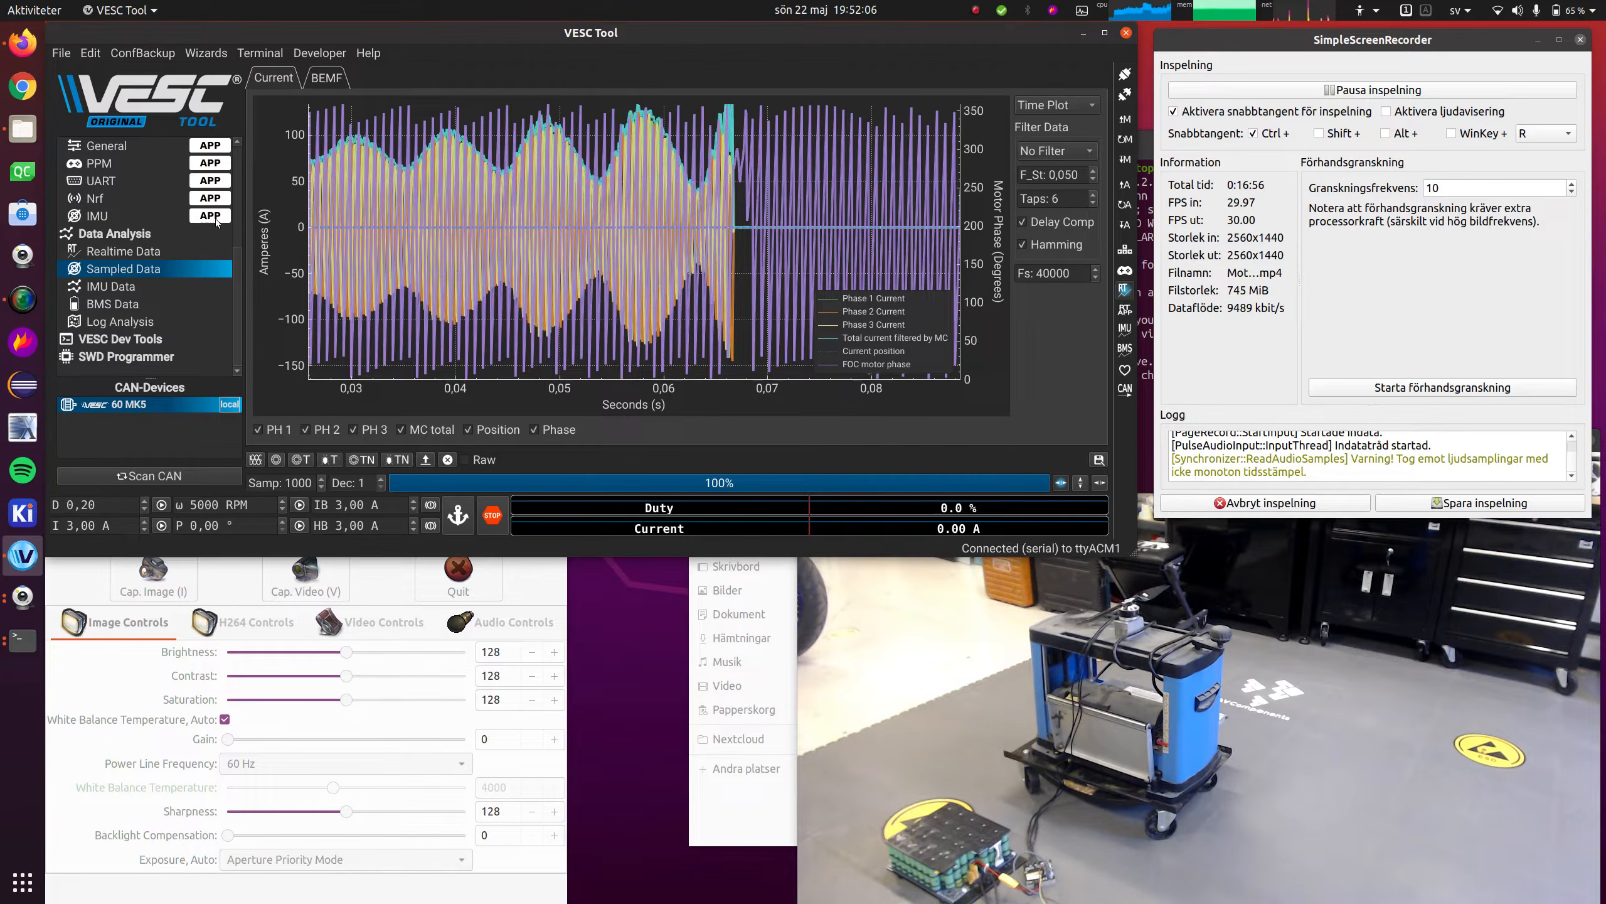
Set the motor inductance in the FOC settings to 4 µH and write the motor configuration
{"action": "scroll", "coordinate": [217, 221], "scroll_direction": "up", "scroll_amount": 3}
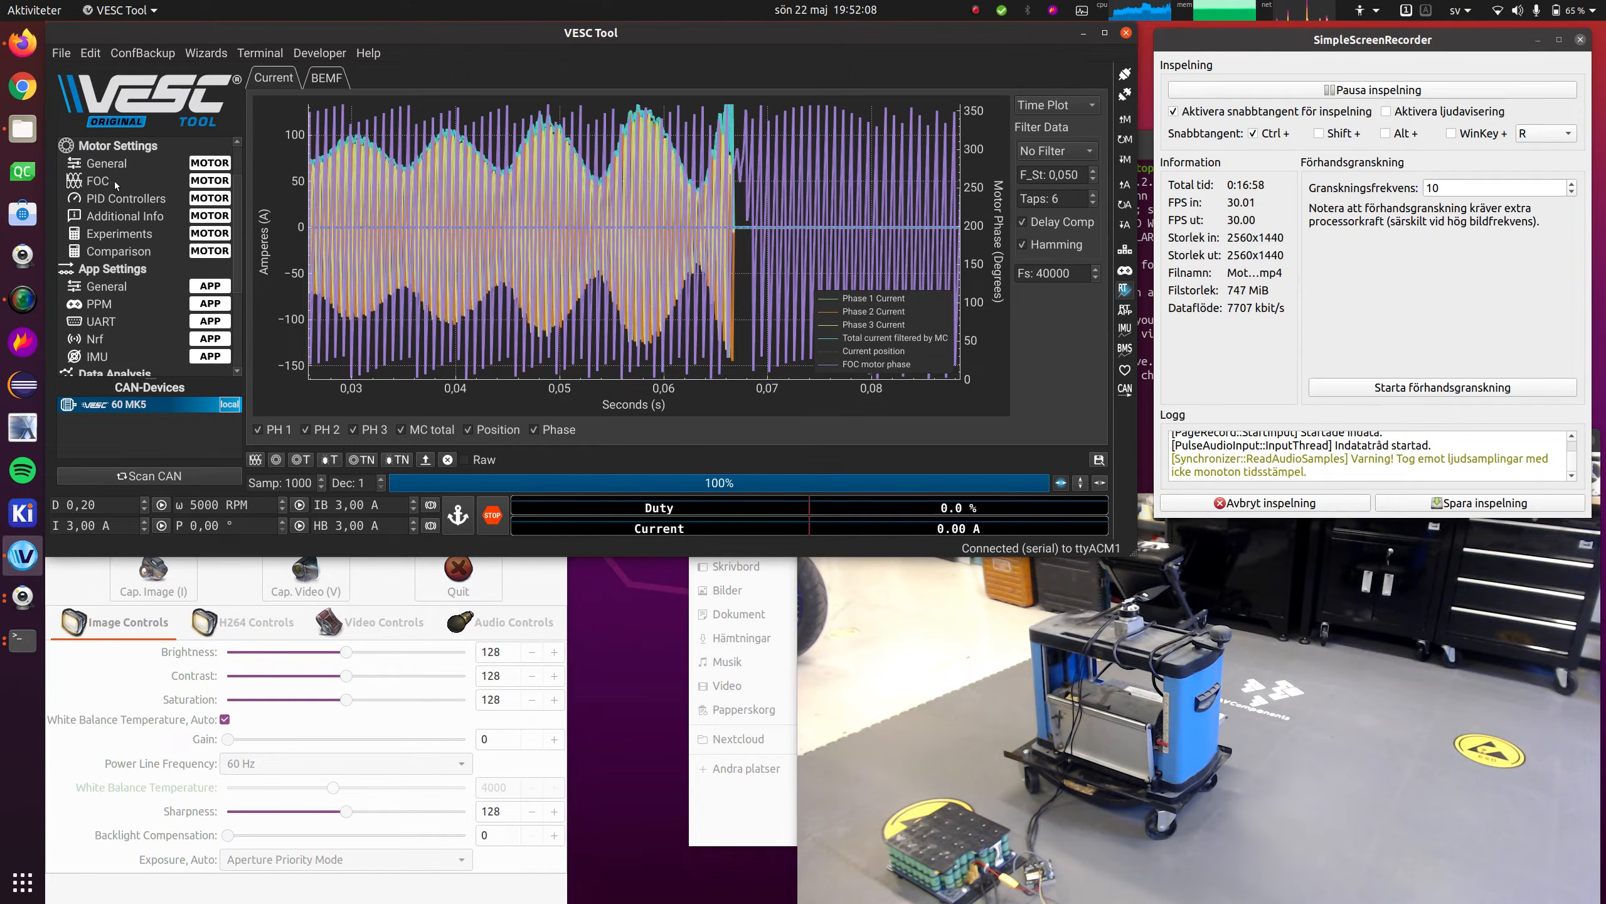
{"action": "left_click", "coordinate": [112, 182]}
{"action": "triple_click", "coordinate": [517, 151]}
{"action": "type", "text": "4 μH"}
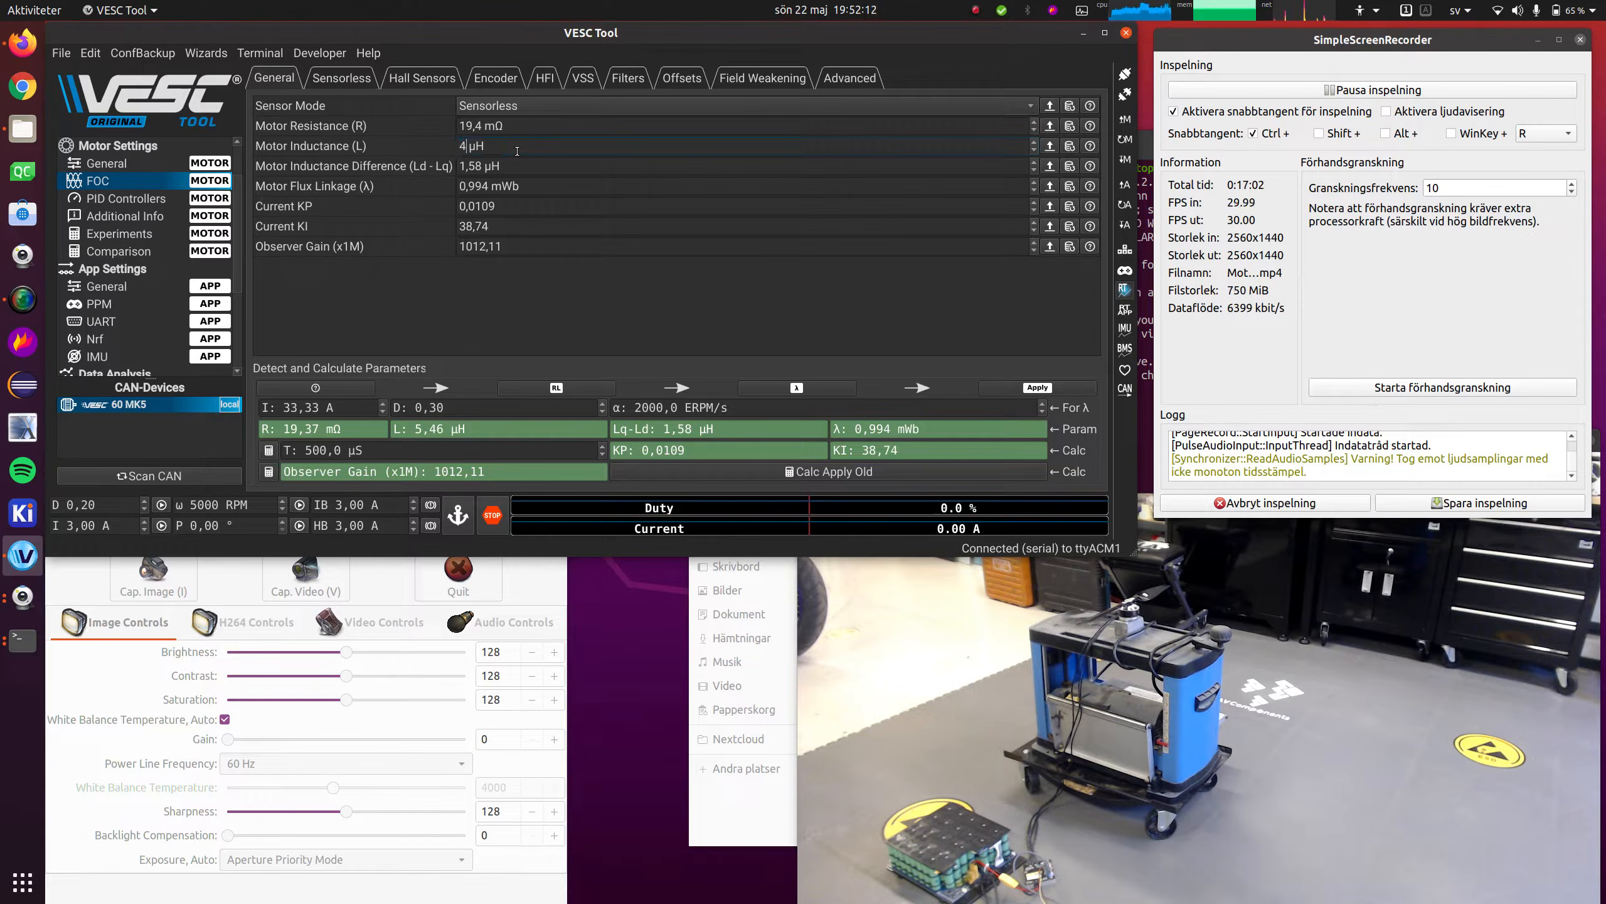
{"action": "left_click", "coordinate": [1112, 164]}
Check the realtime FOC plot and the full sampled current capture, and return to the general FOC parameters
{"action": "scroll", "coordinate": [156, 329], "scroll_direction": "down", "scroll_amount": 3}
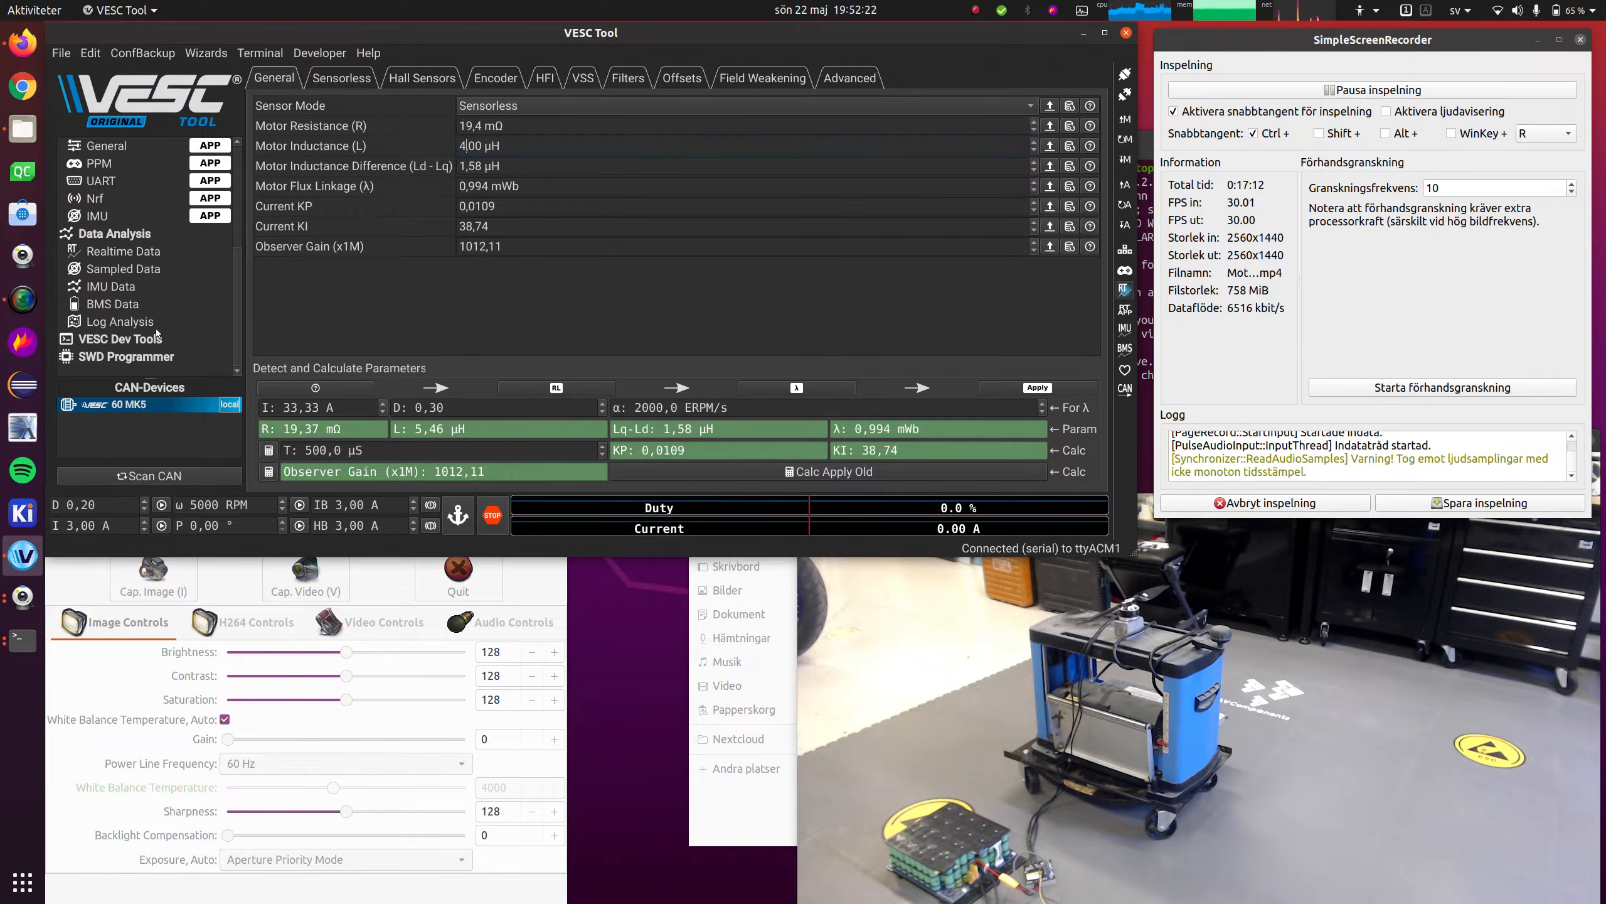
{"action": "left_click", "coordinate": [161, 251]}
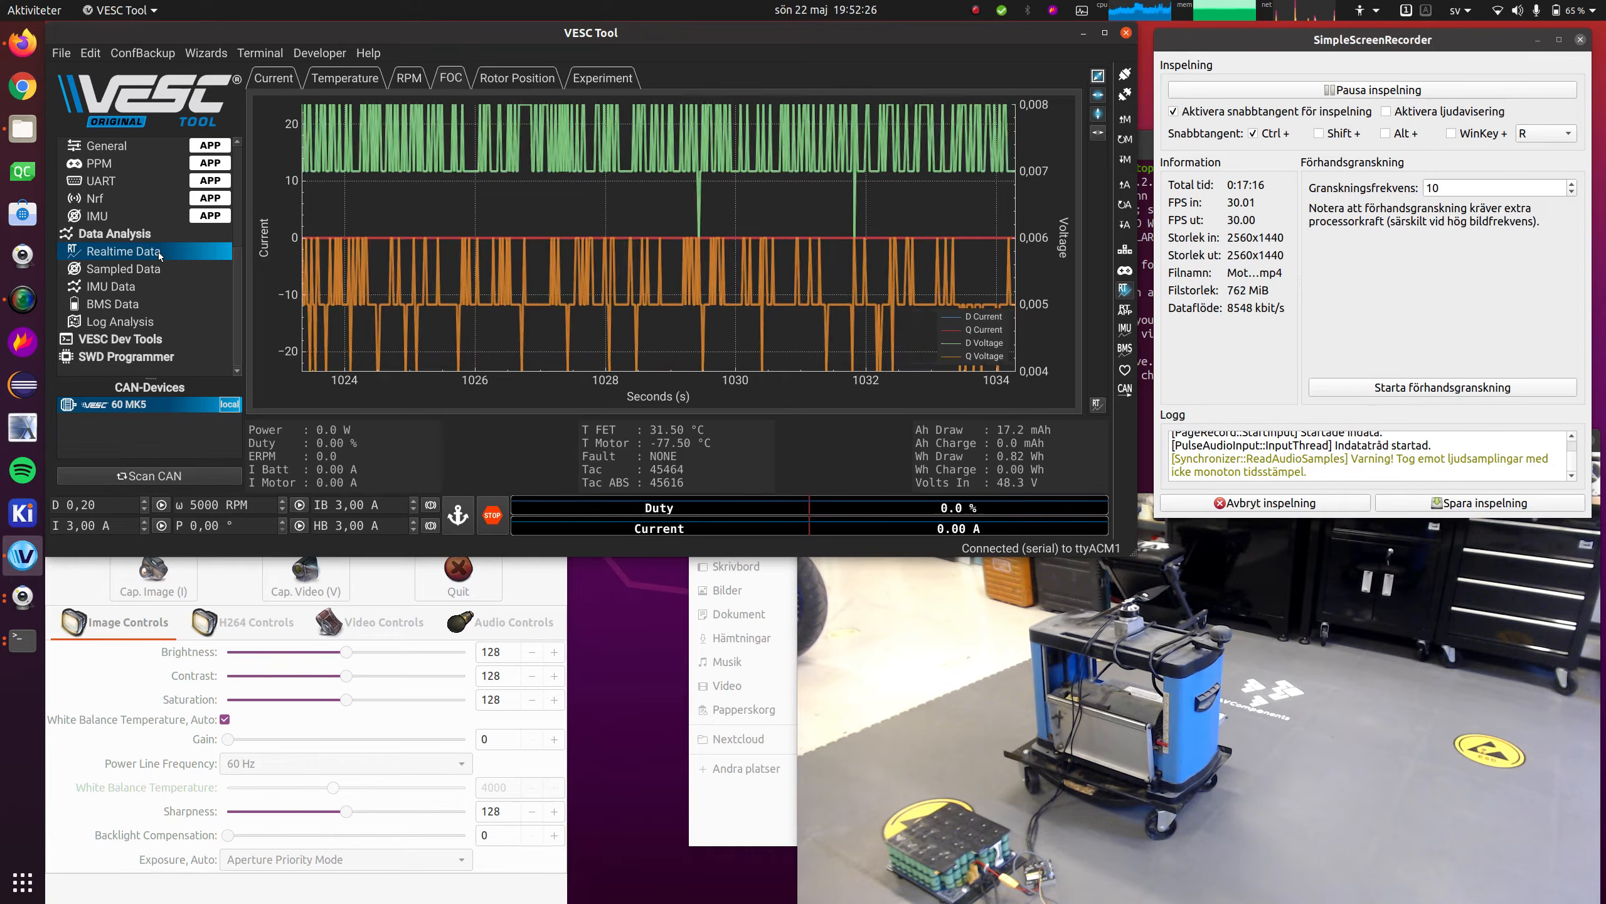
{"action": "left_click", "coordinate": [126, 272]}
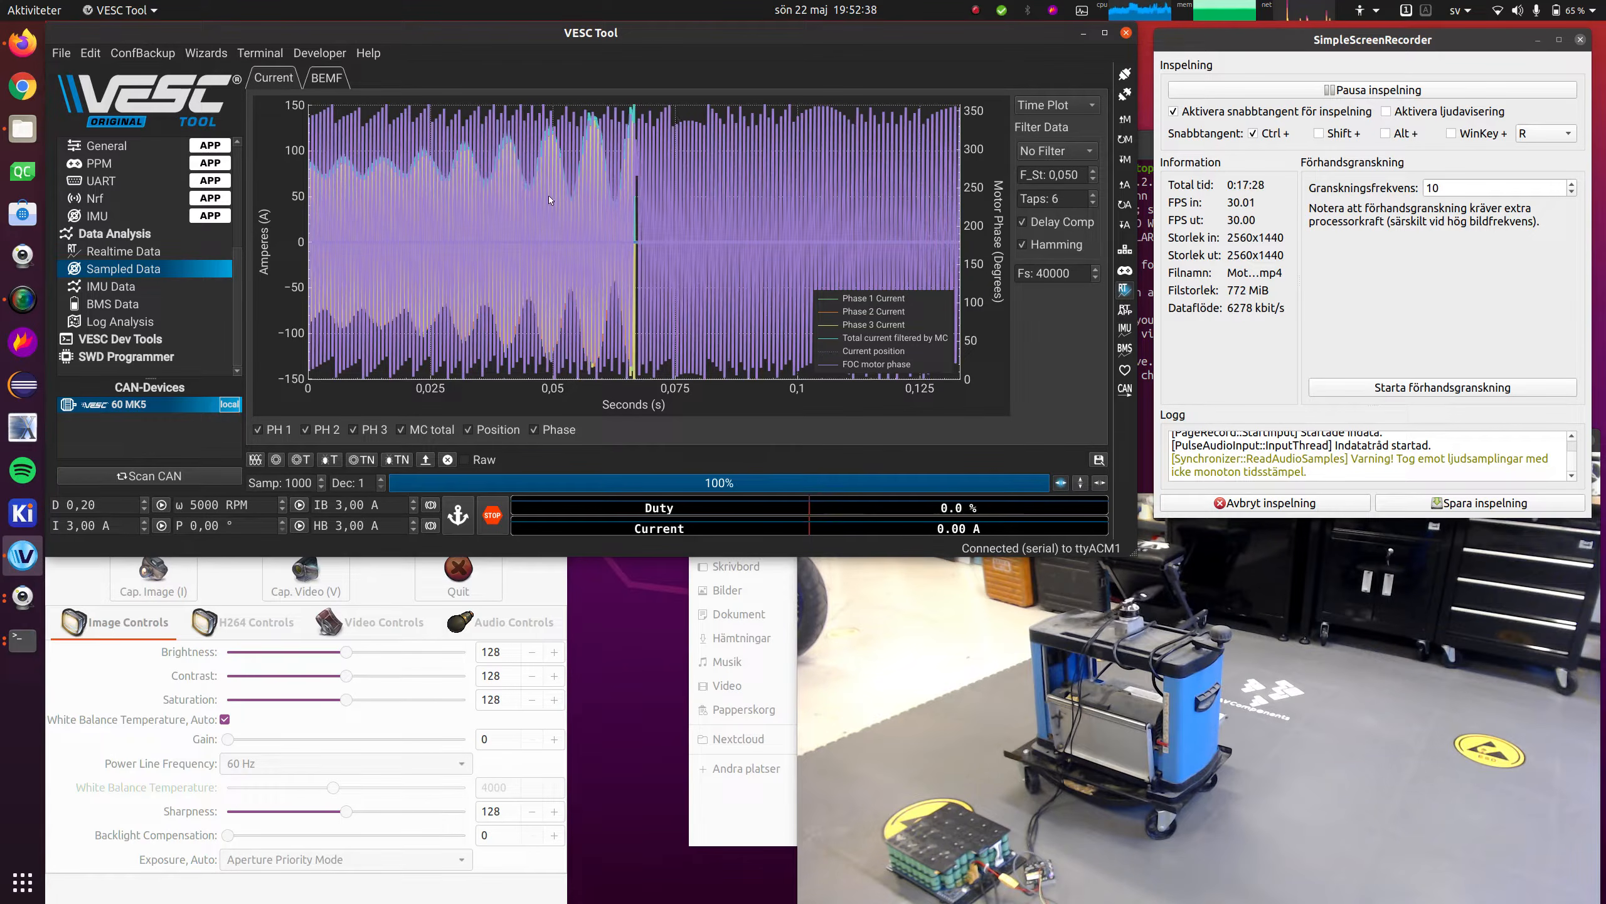
{"action": "scroll", "coordinate": [125, 187], "scroll_direction": "up", "scroll_amount": 3}
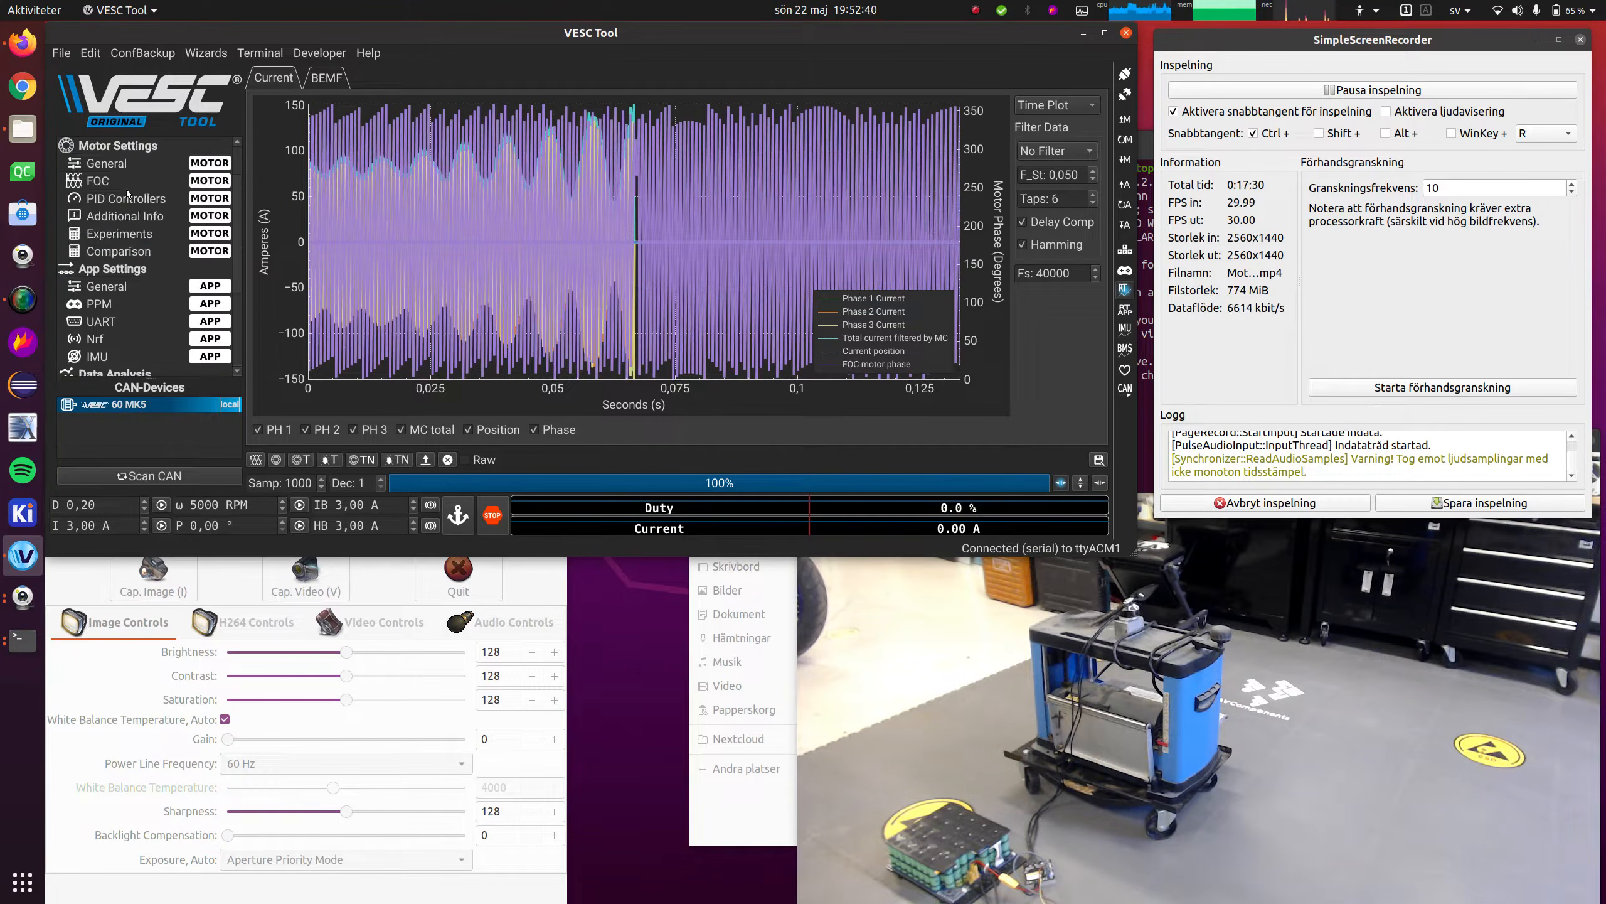
{"action": "left_click", "coordinate": [113, 183]}
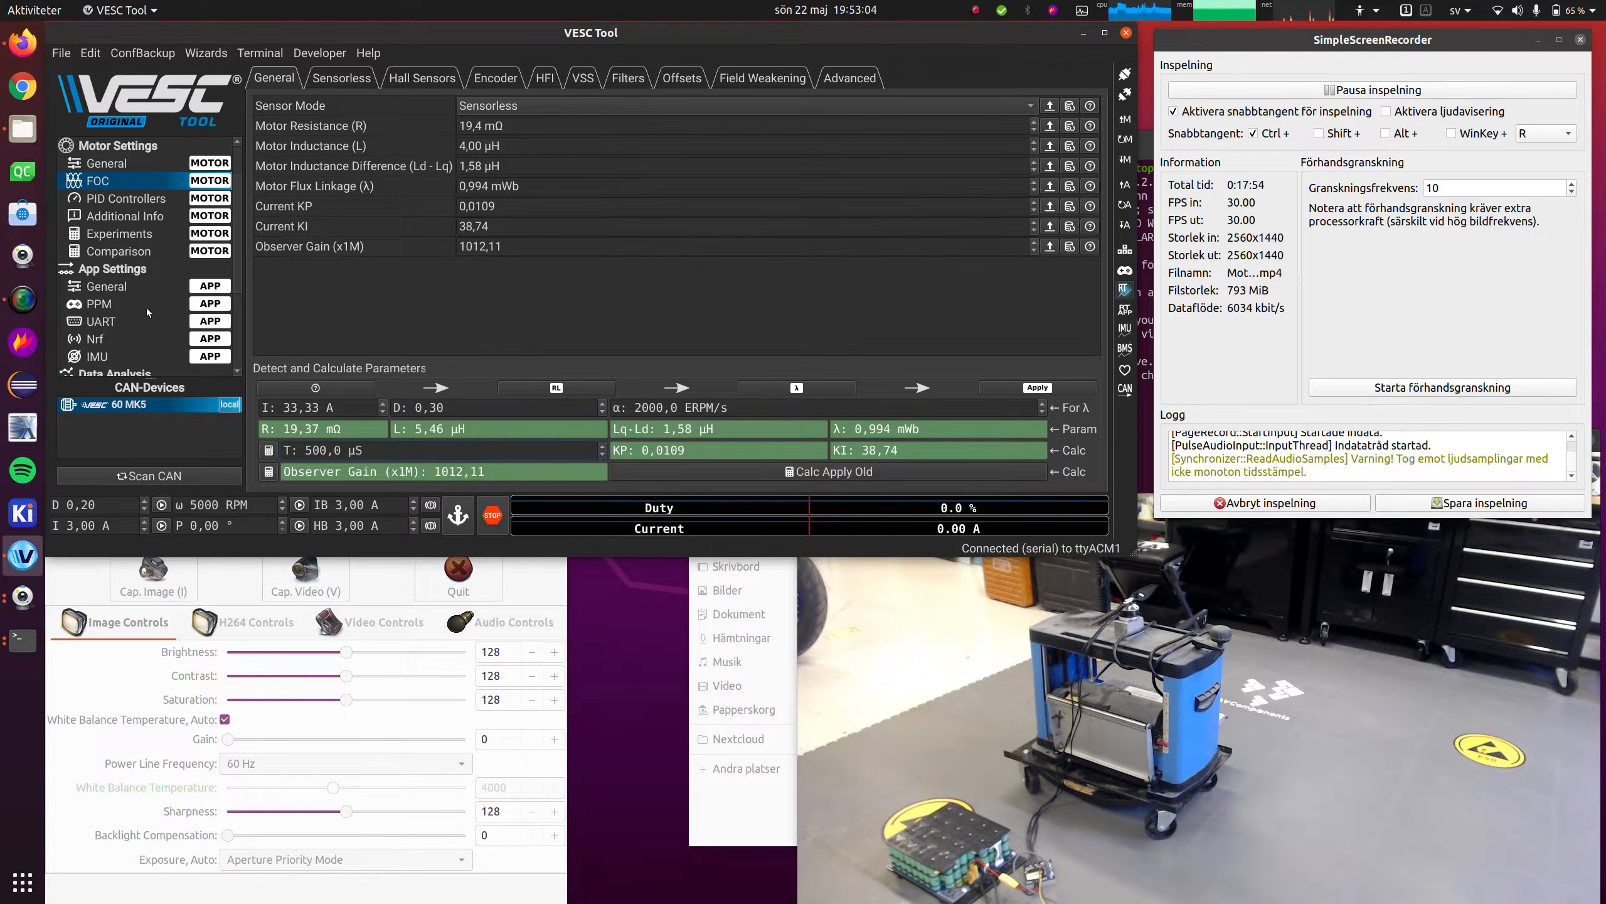
Run foc_tmp in the VESC terminal and open the realtime experiment plot
{"action": "scroll", "coordinate": [146, 308], "scroll_direction": "down", "scroll_amount": 3}
{"action": "left_click", "coordinate": [162, 343]}
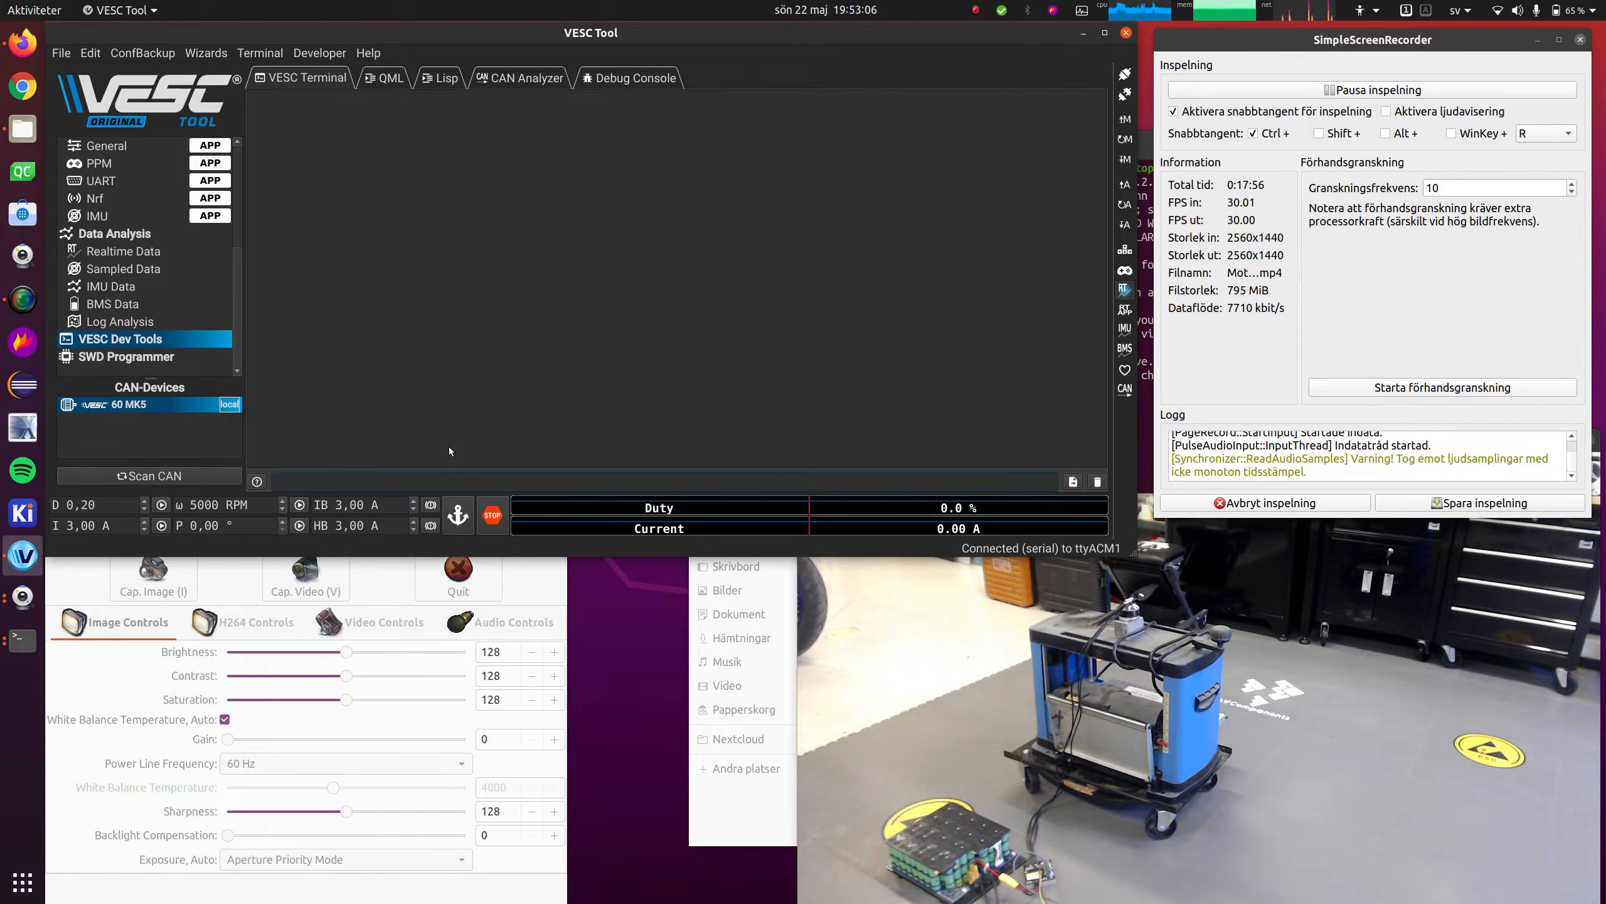
{"action": "type", "text": "foc_tmp"}
{"action": "key", "text": "Return"}
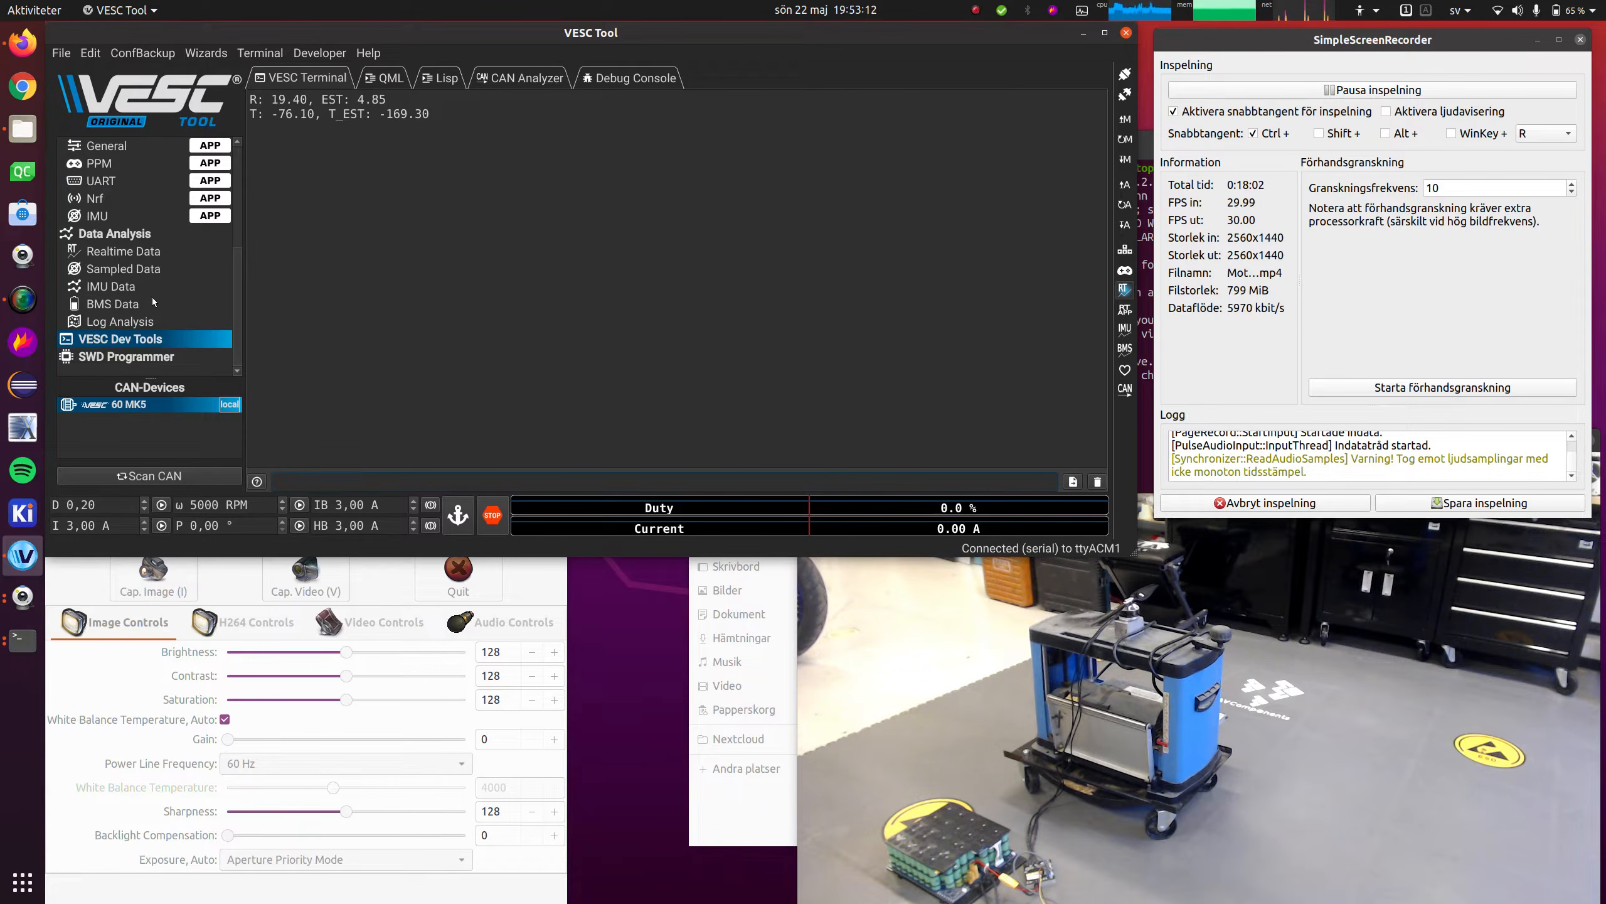
{"action": "left_click", "coordinate": [145, 253]}
{"action": "left_click", "coordinate": [615, 78]}
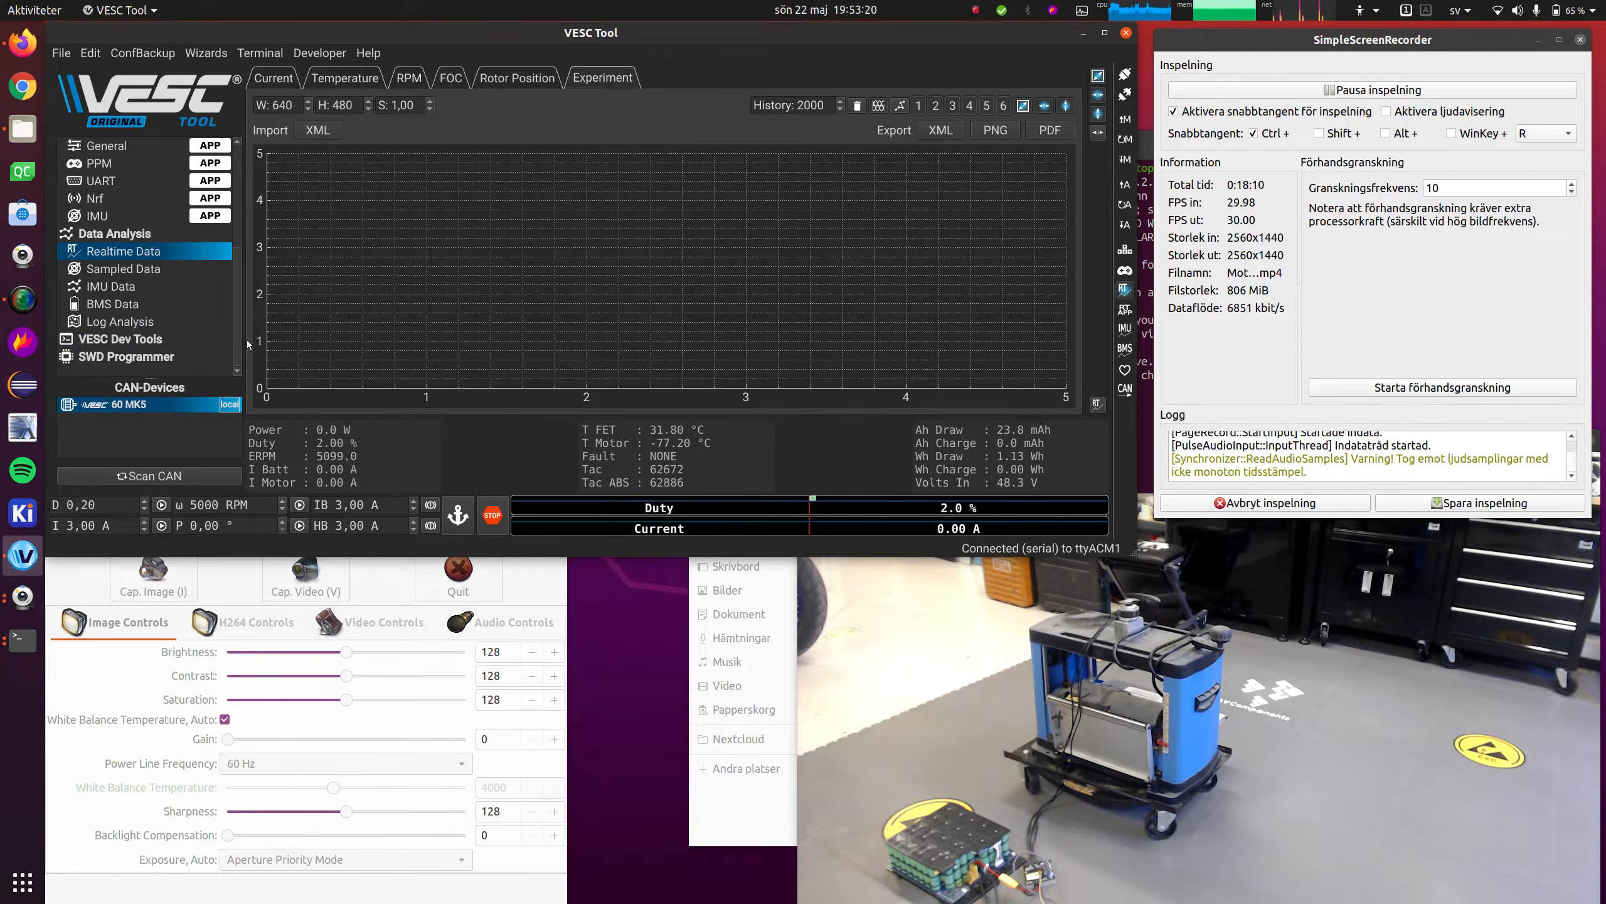
Run foc_tmp 30 in the VESC terminal and show only the lambda_est curve in the experiment plot
{"action": "left_click", "coordinate": [153, 341]}
{"action": "type", "text": "foc_tmp"}
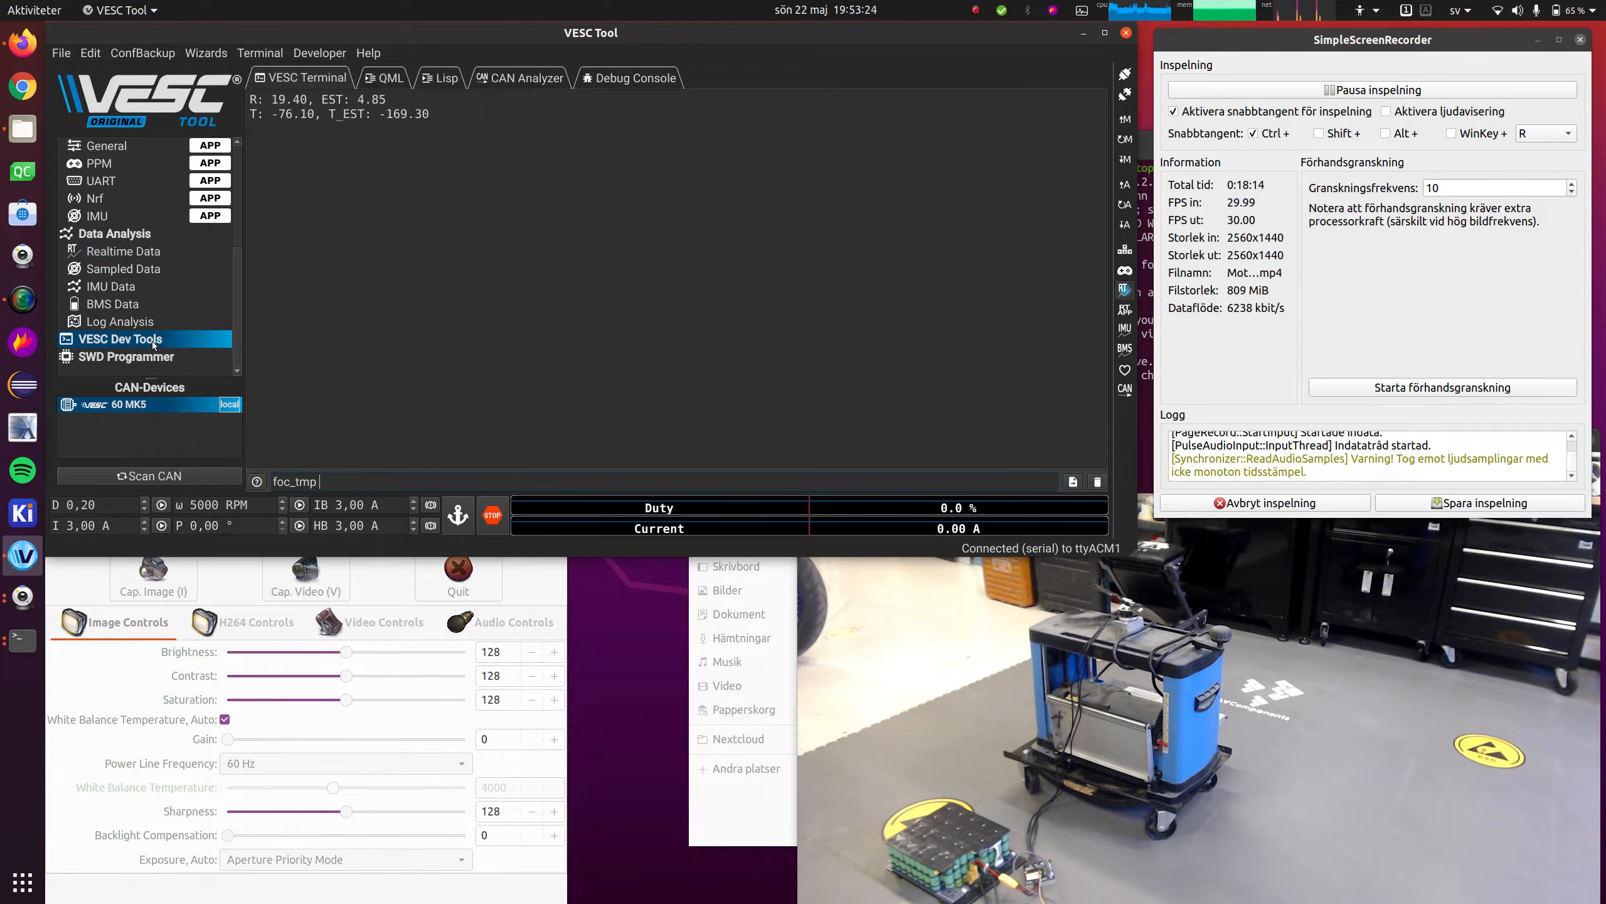
{"action": "type", "text": " 30"}
{"action": "key", "text": "Return"}
{"action": "left_click", "coordinate": [123, 251]}
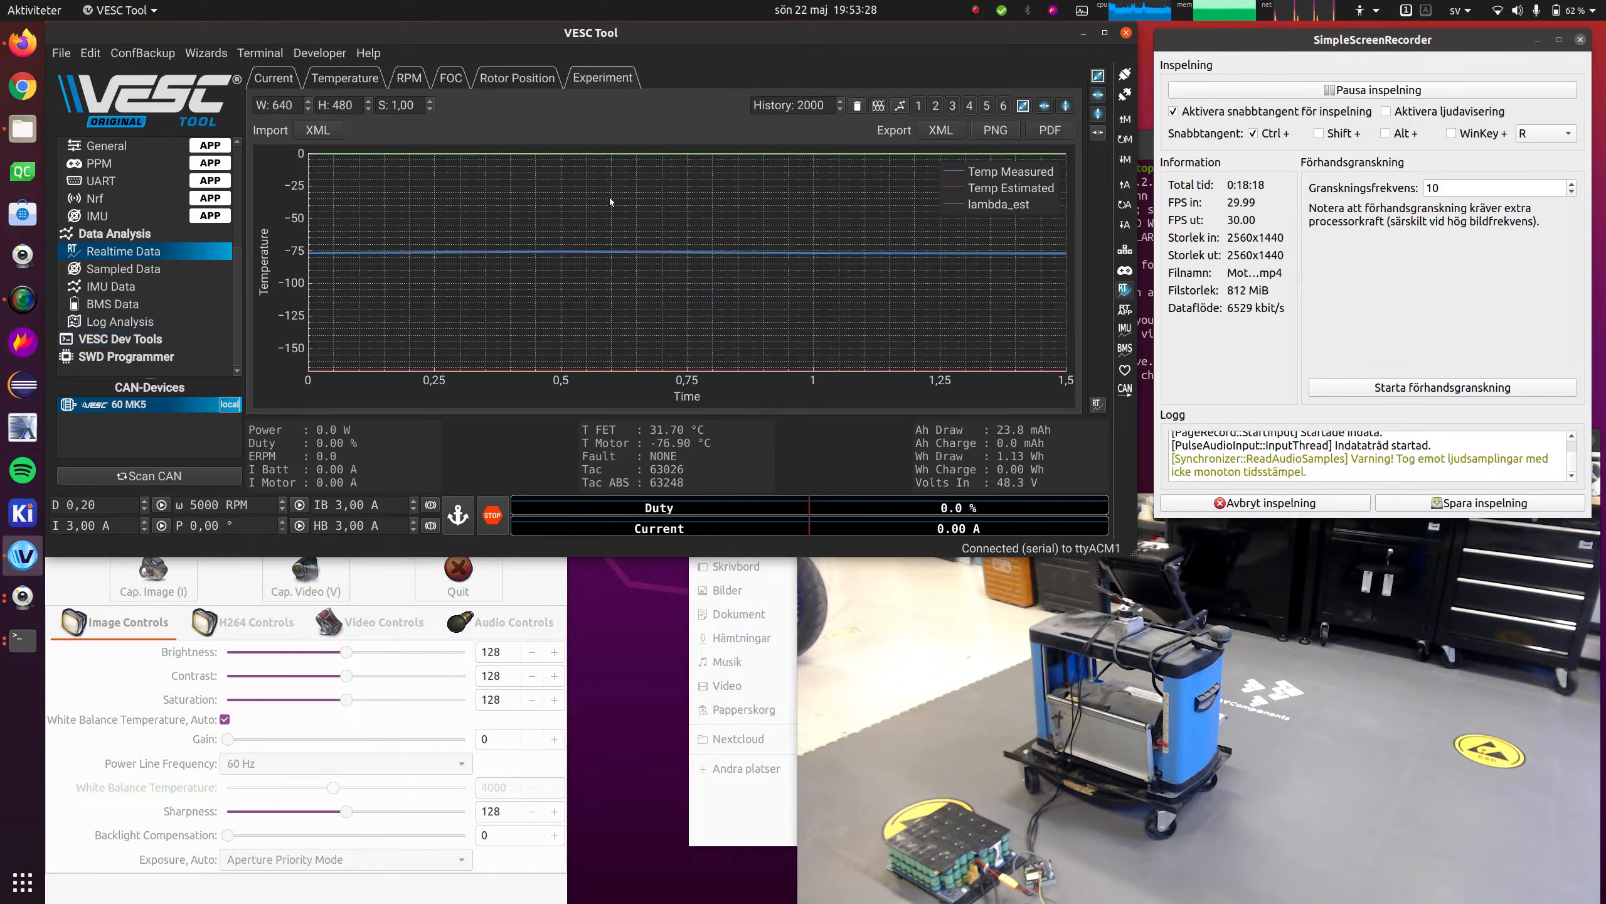
{"action": "left_click", "coordinate": [928, 104]}
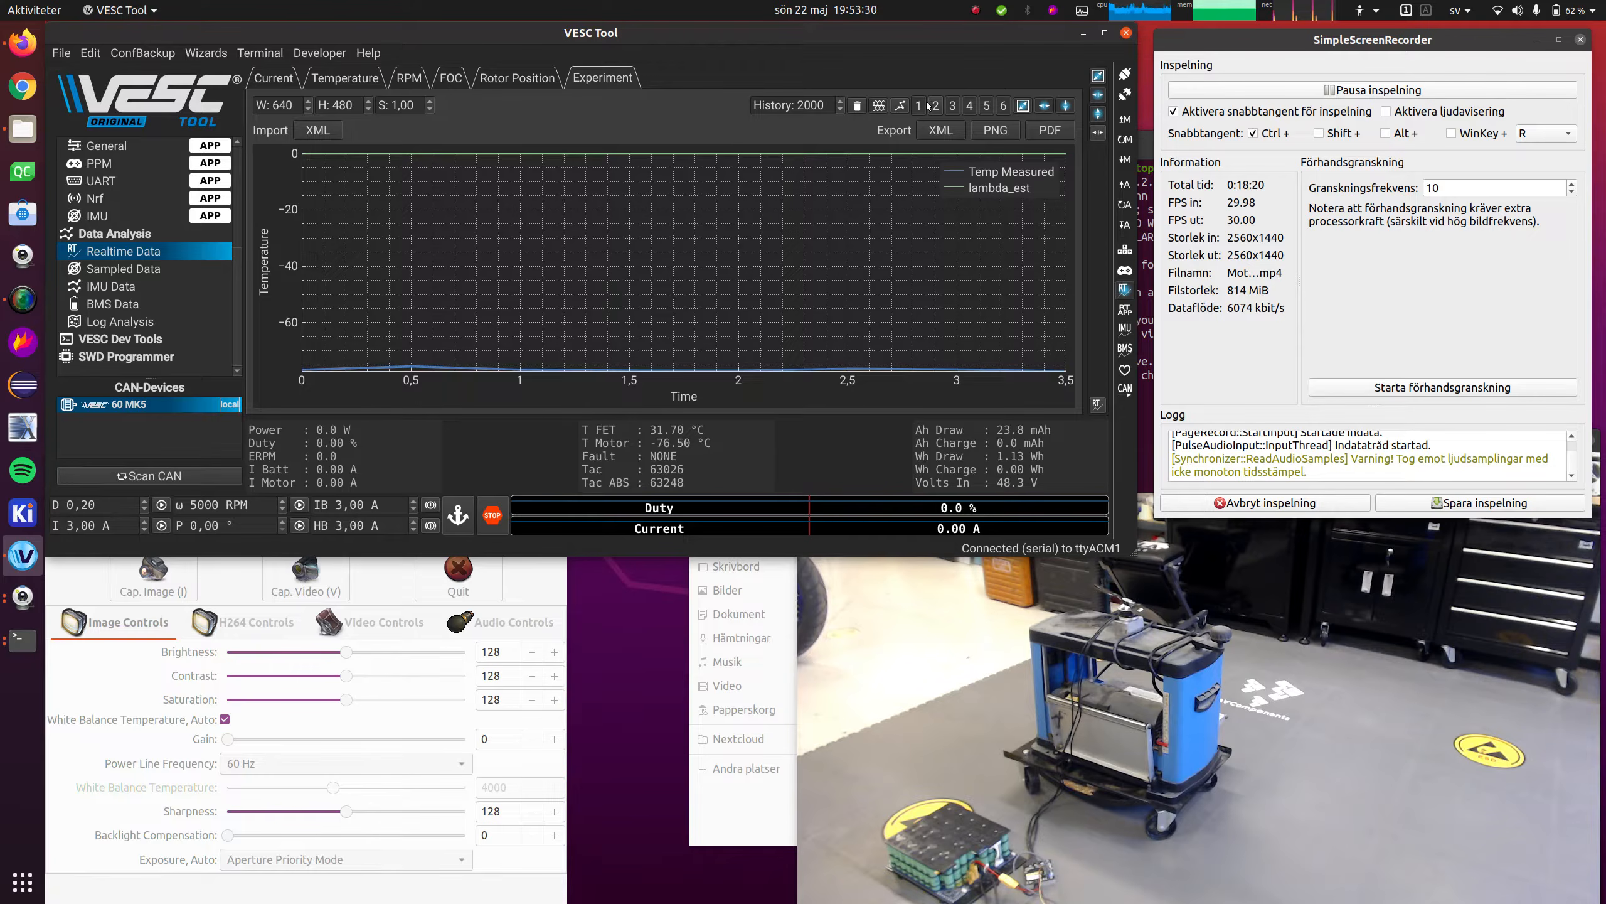
{"action": "left_click", "coordinate": [918, 105]}
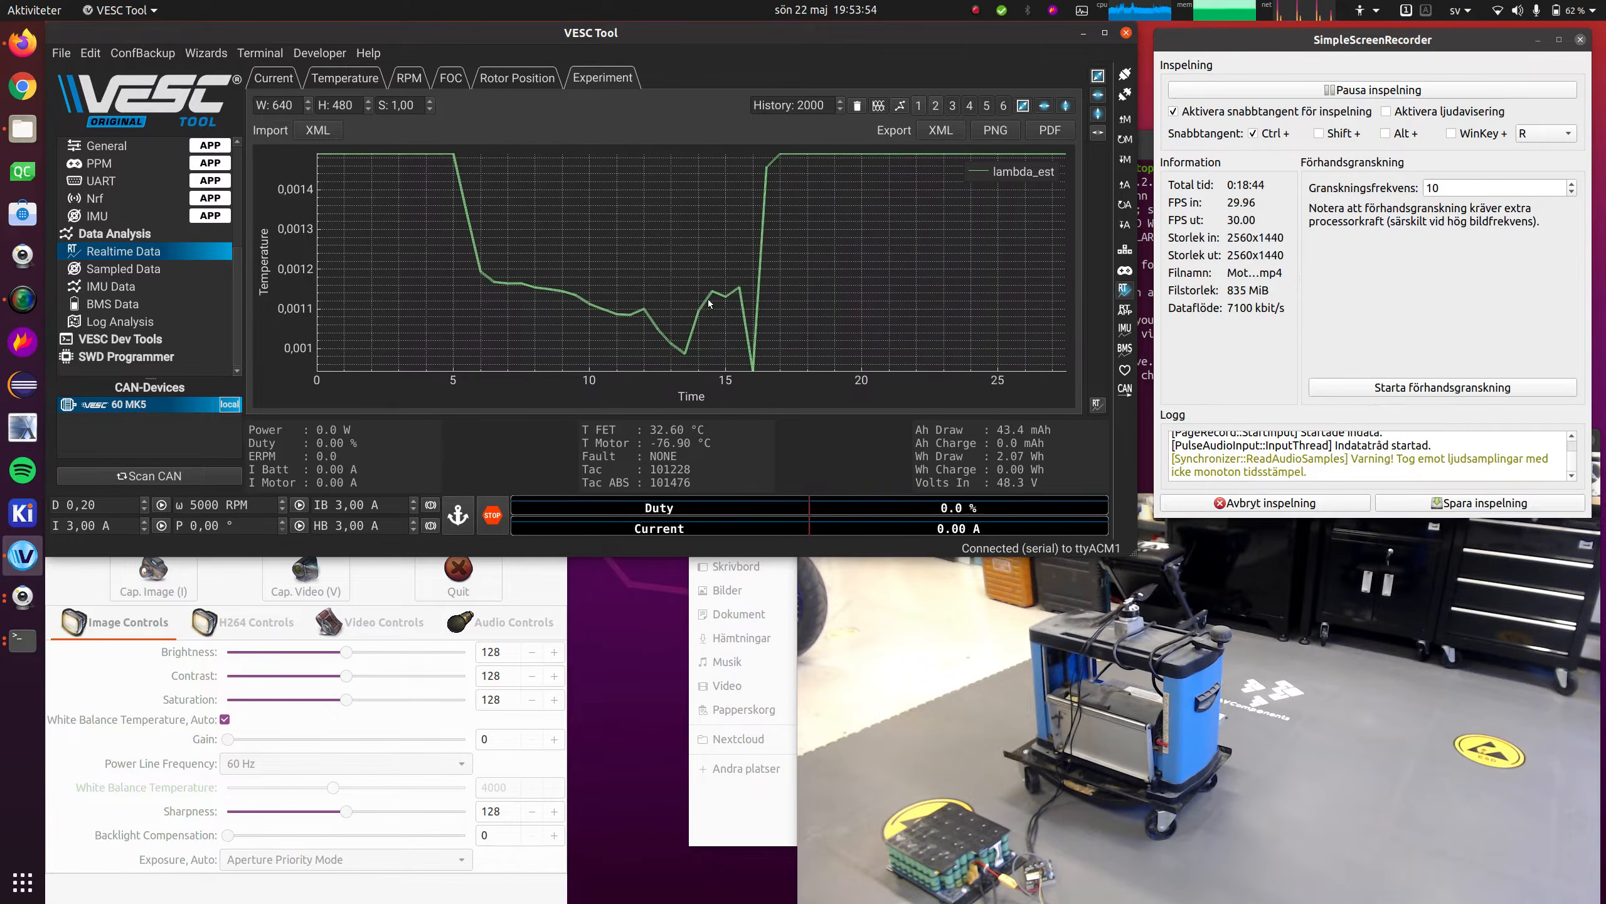
Check the general FOC parameters, set the maximum motor current to 90 A and write the motor configuration
{"action": "scroll", "coordinate": [81, 288], "scroll_direction": "up", "scroll_amount": 4}
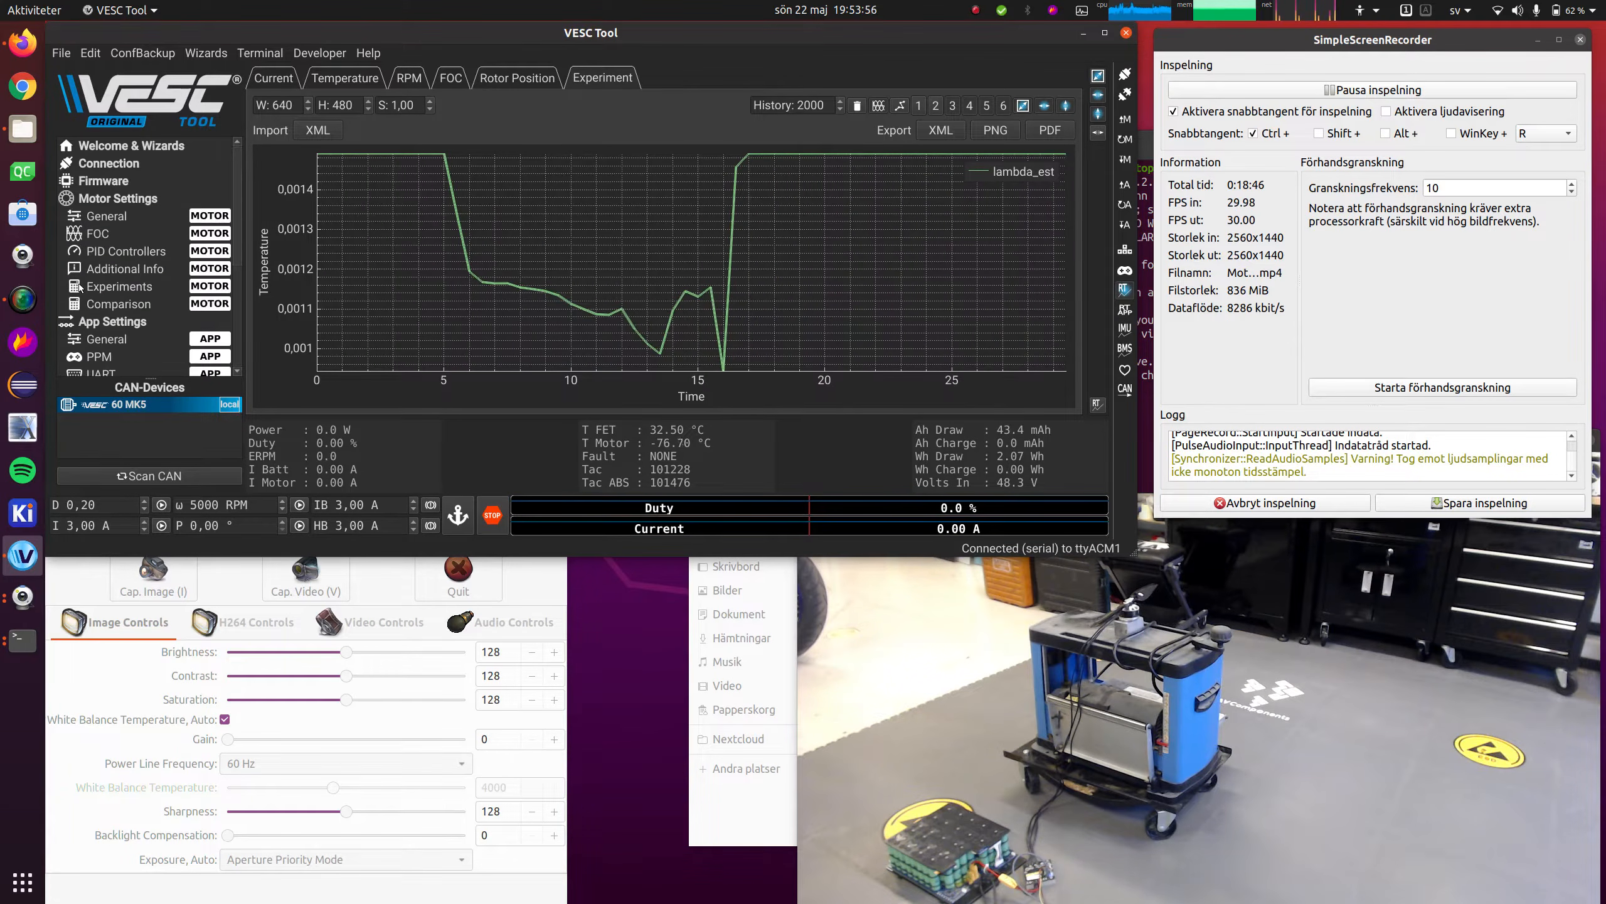
{"action": "left_click", "coordinate": [151, 241]}
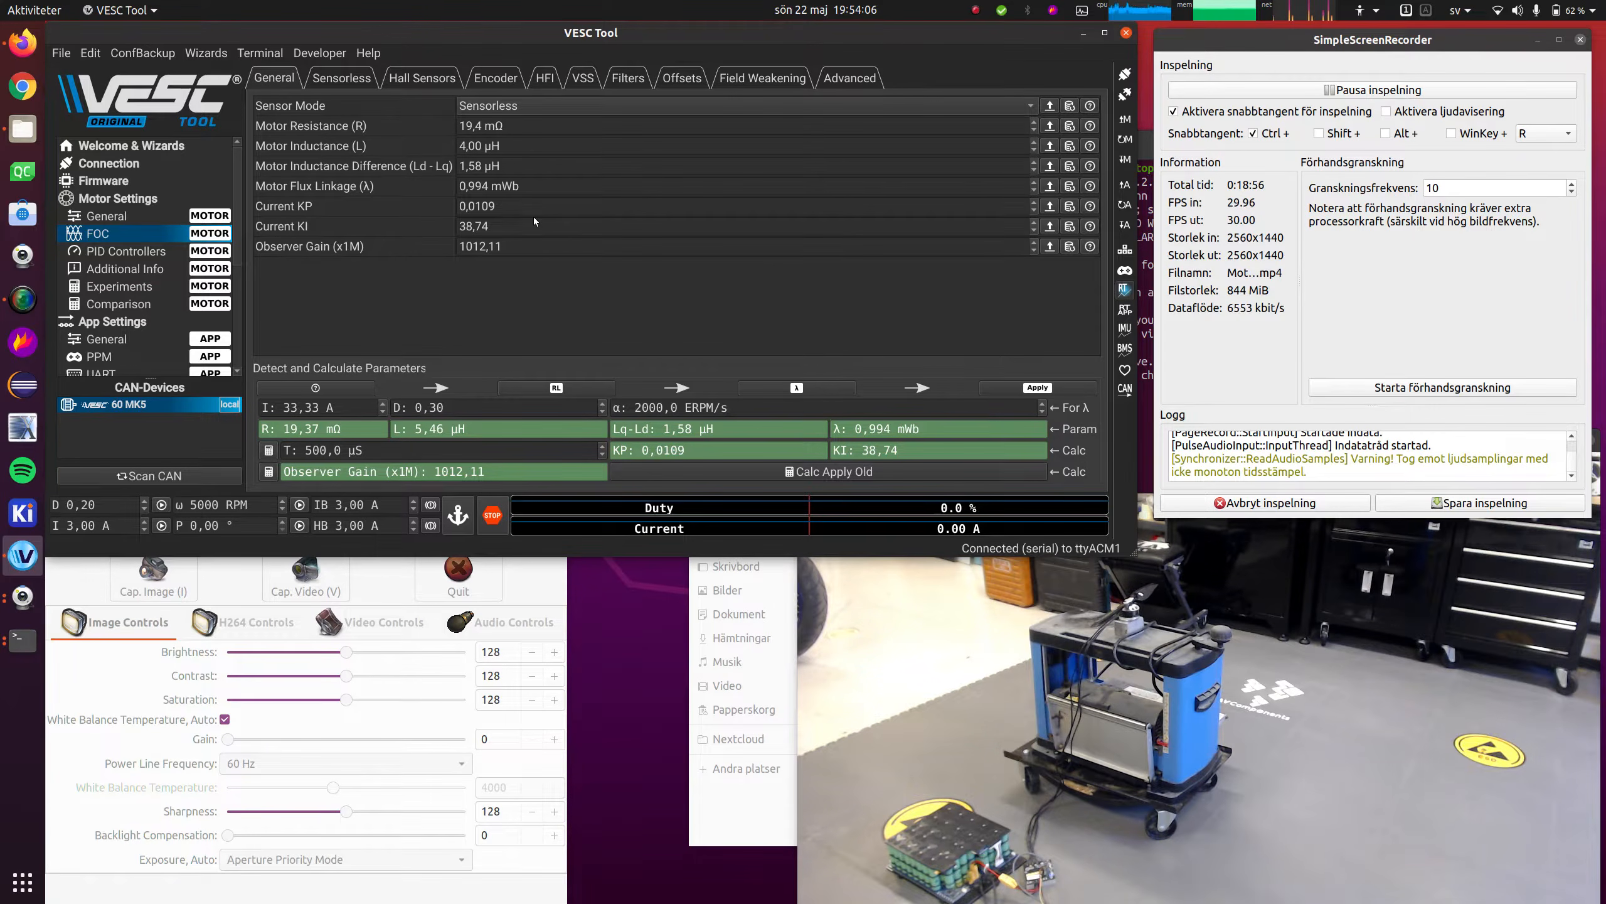
{"action": "left_click", "coordinate": [117, 215]}
{"action": "left_click", "coordinate": [491, 128]}
{"action": "double_click", "coordinate": [485, 128]}
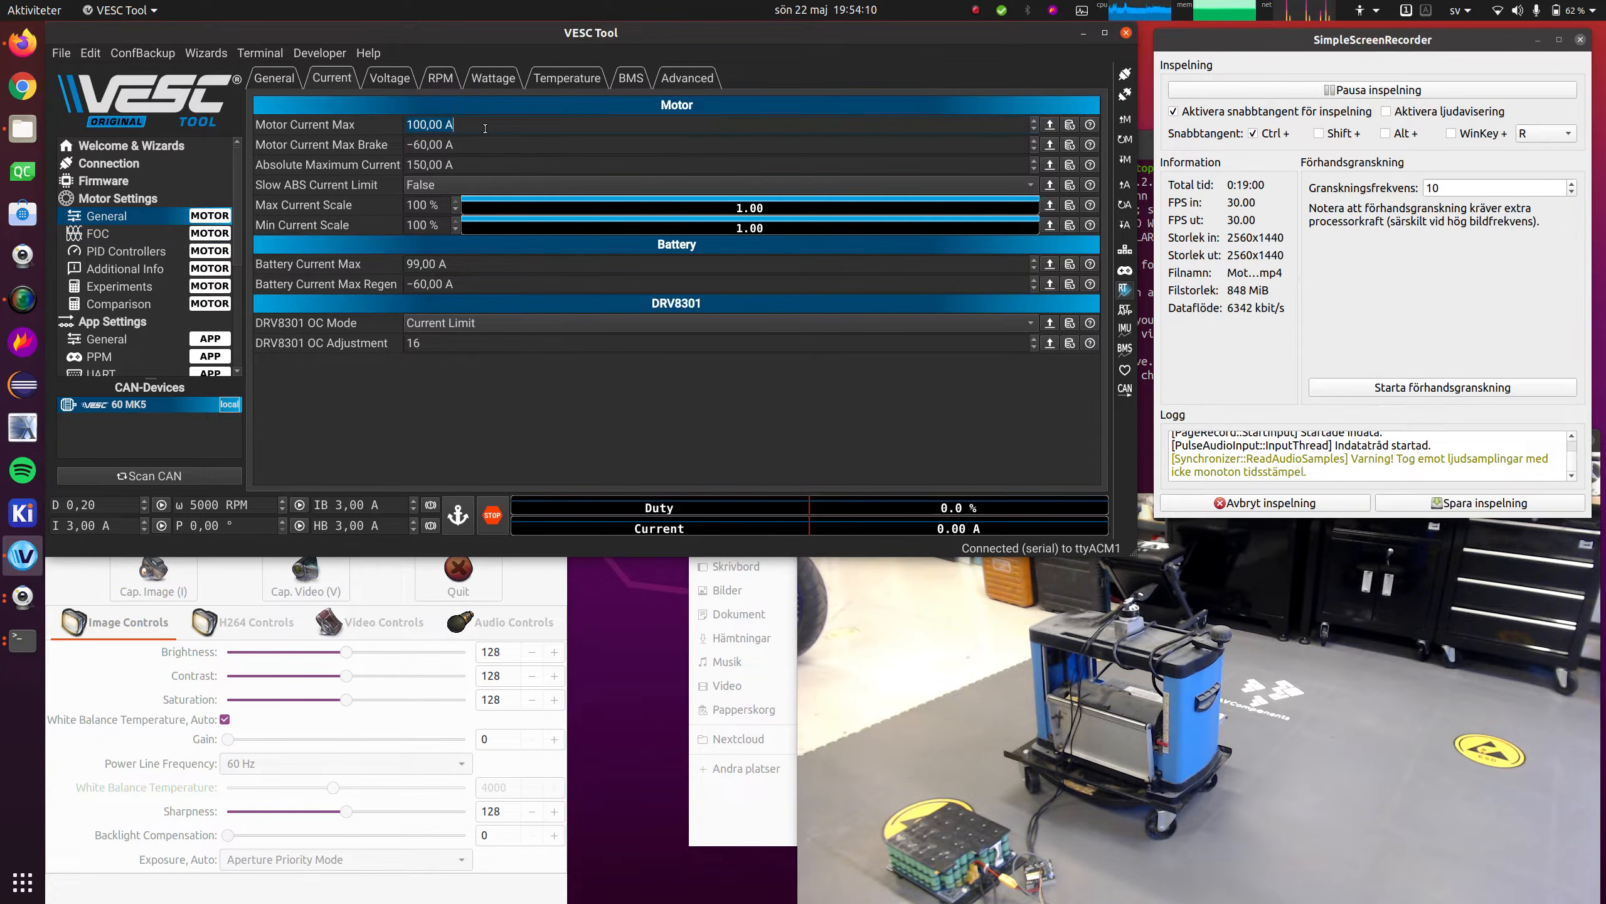
{"action": "type", "text": "90"}
{"action": "left_click", "coordinate": [1124, 160]}
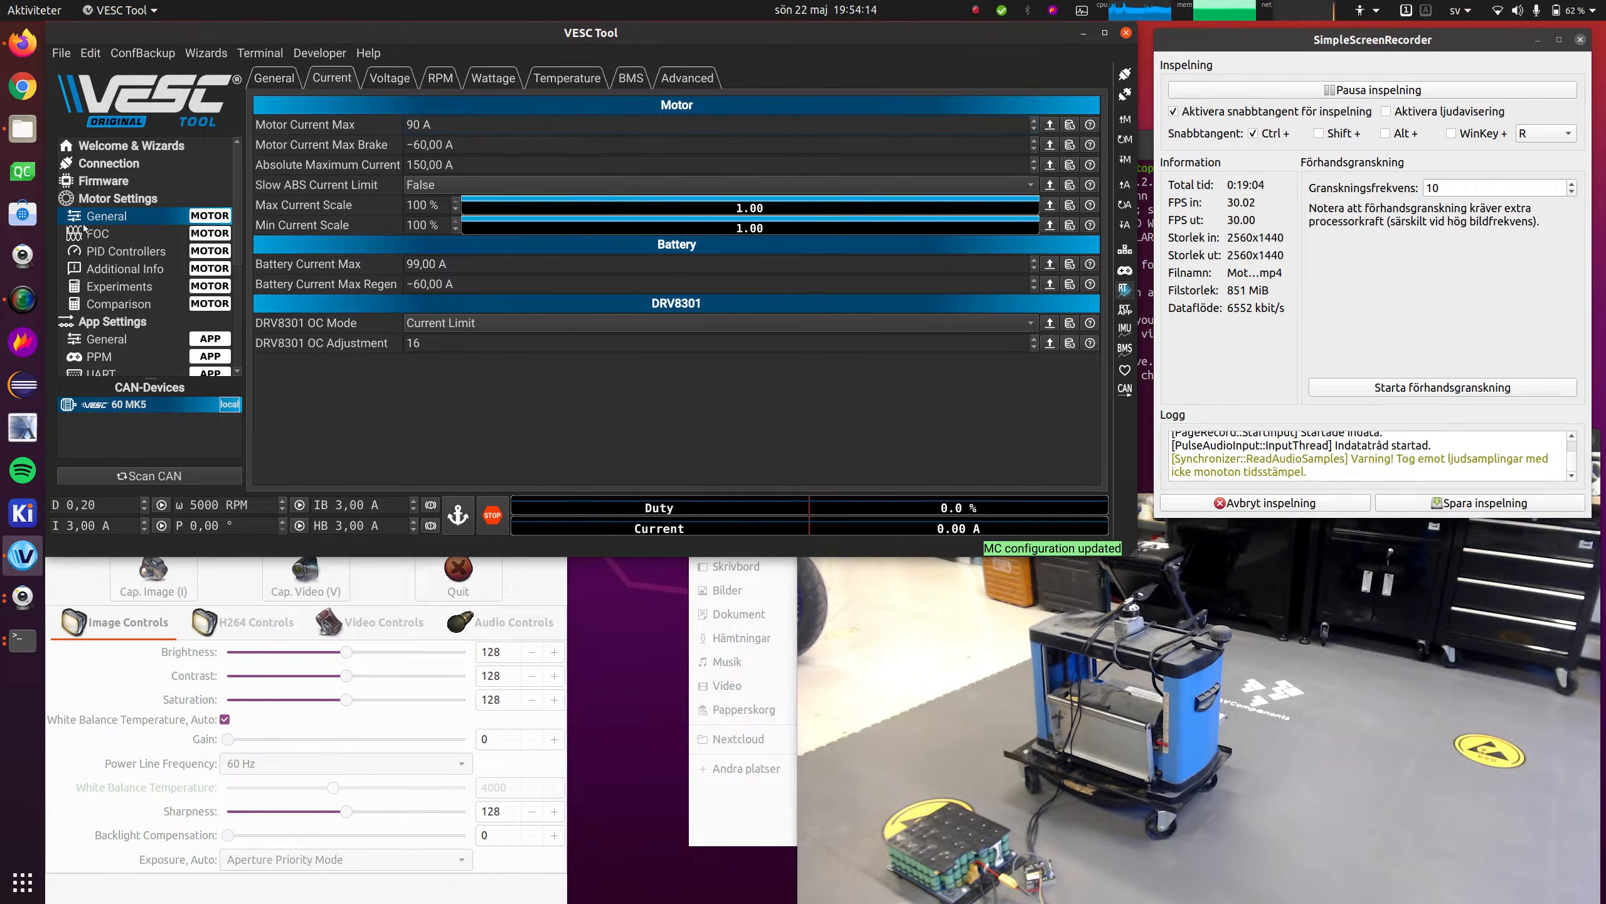
Test the motor at the reduced current limit with the realtime FOC plot displayed
{"action": "scroll", "coordinate": [137, 322], "scroll_direction": "down", "scroll_amount": 5}
{"action": "left_click", "coordinate": [169, 254]}
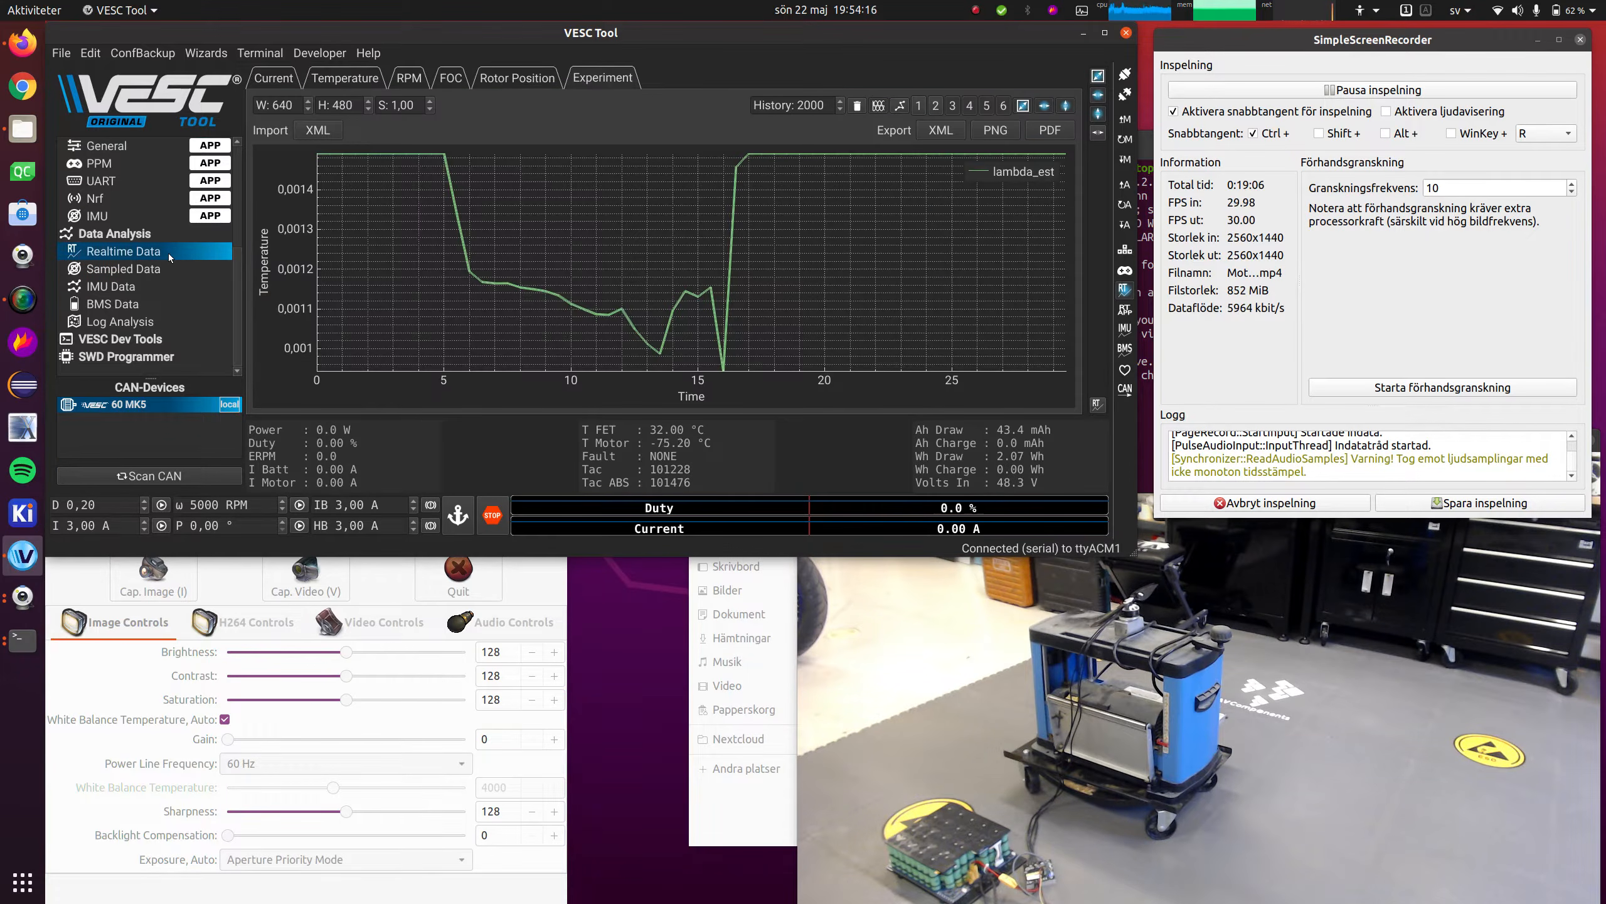
{"action": "left_click", "coordinate": [266, 75]}
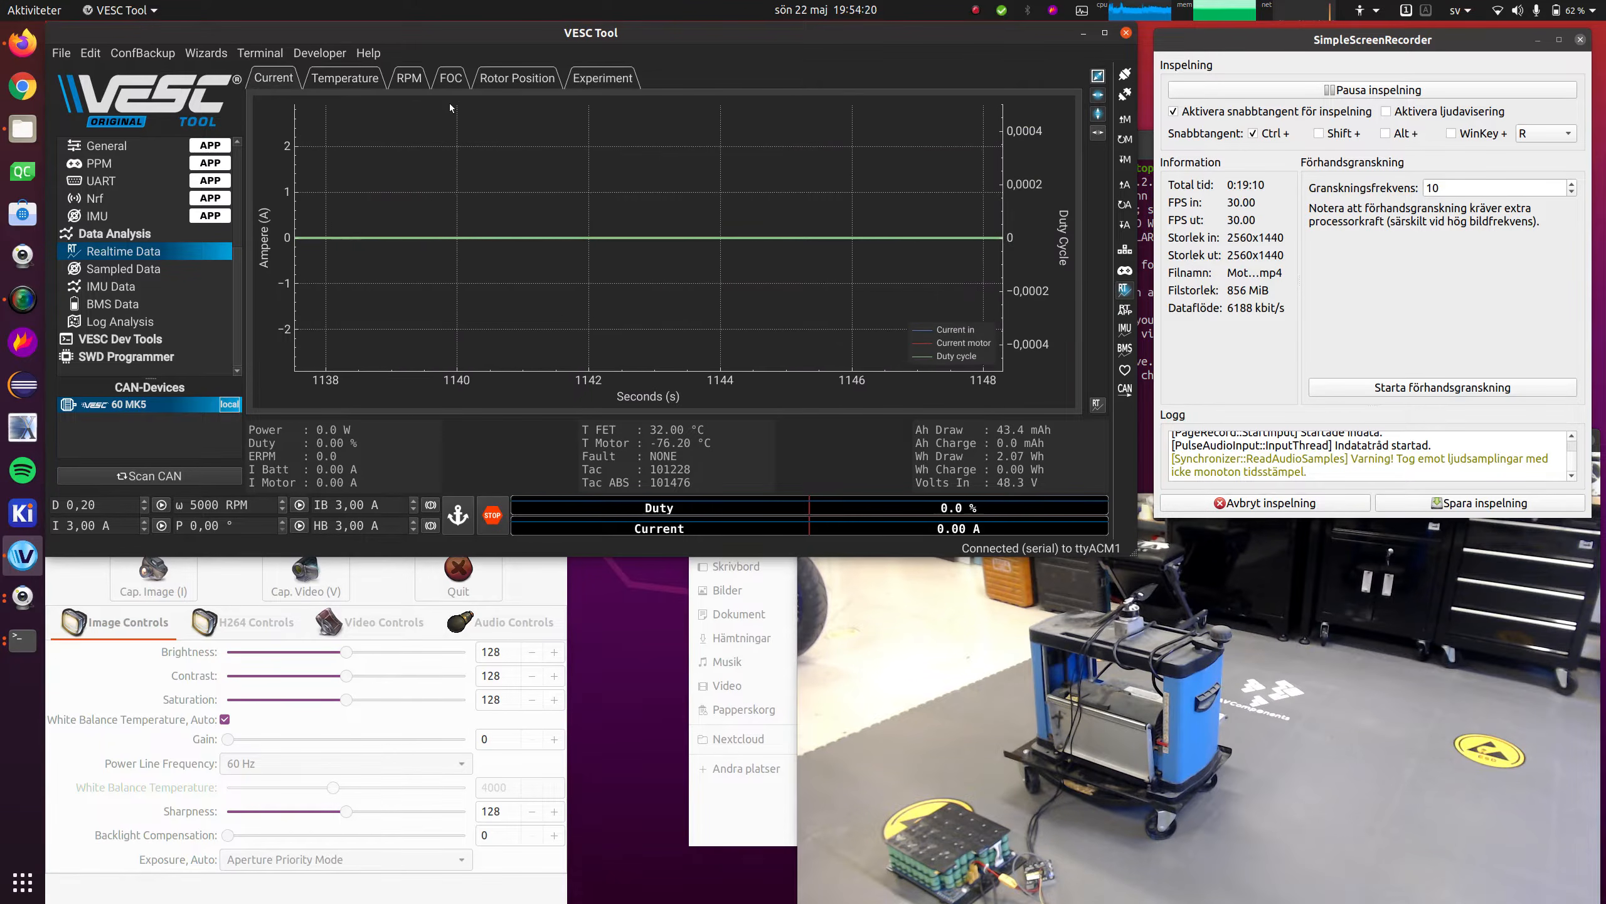
{"action": "left_click", "coordinate": [461, 82]}
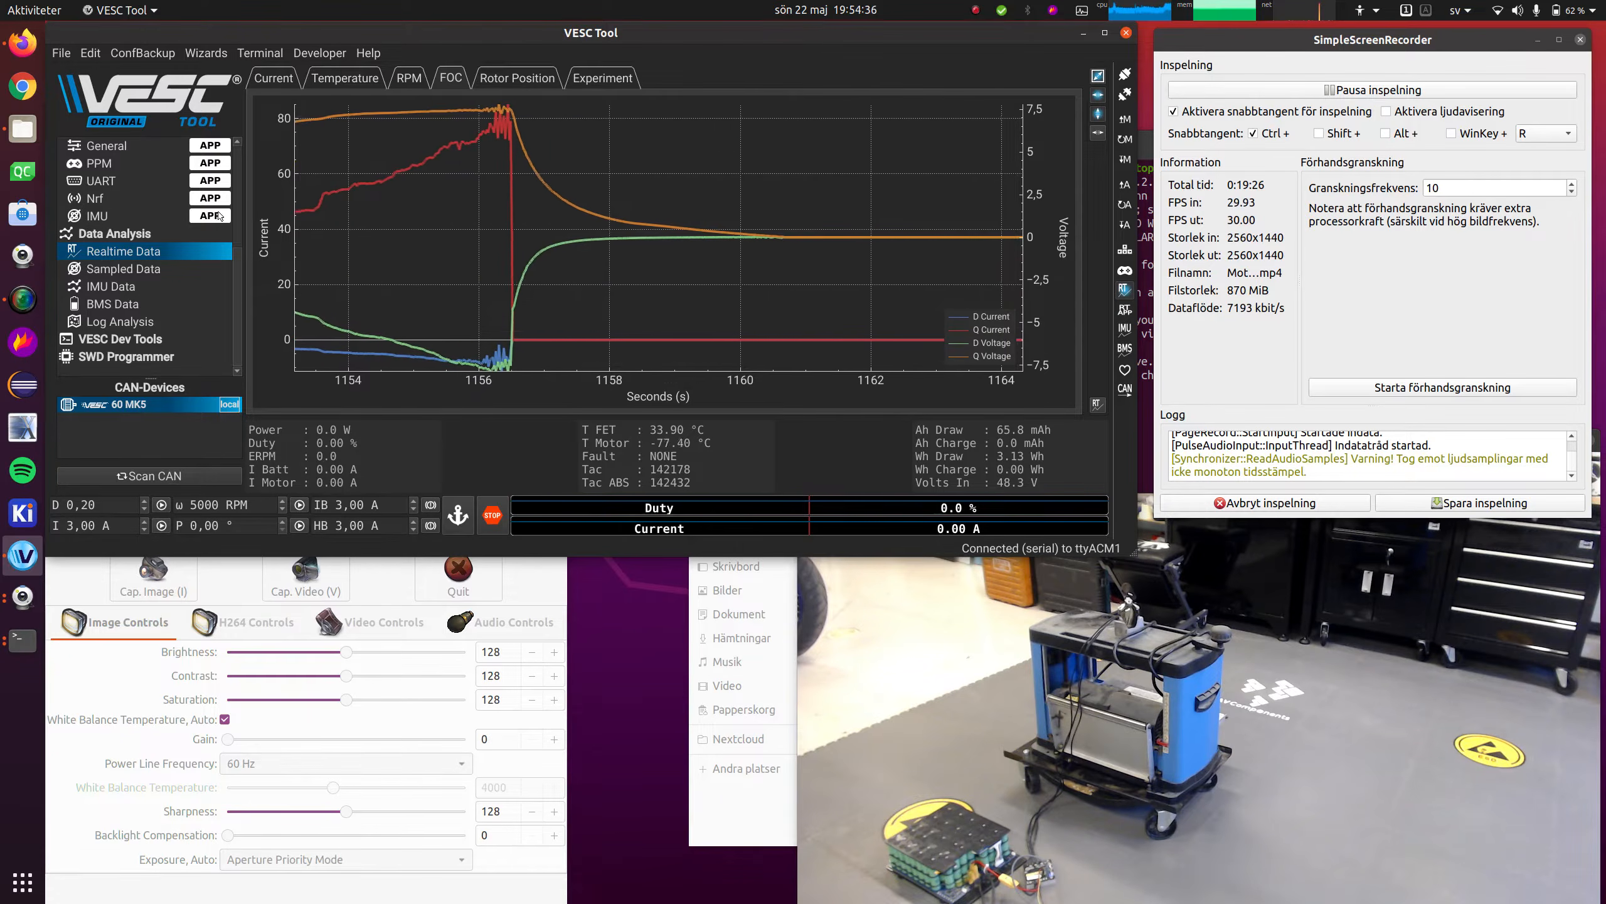
Change the observer type to FOC_OBSERVER_ORTEGA_LAMBDA_COMP, write the motor configuration and test the motor with the realtime FOC plot
{"action": "scroll", "coordinate": [129, 248], "scroll_direction": "up", "scroll_amount": 5}
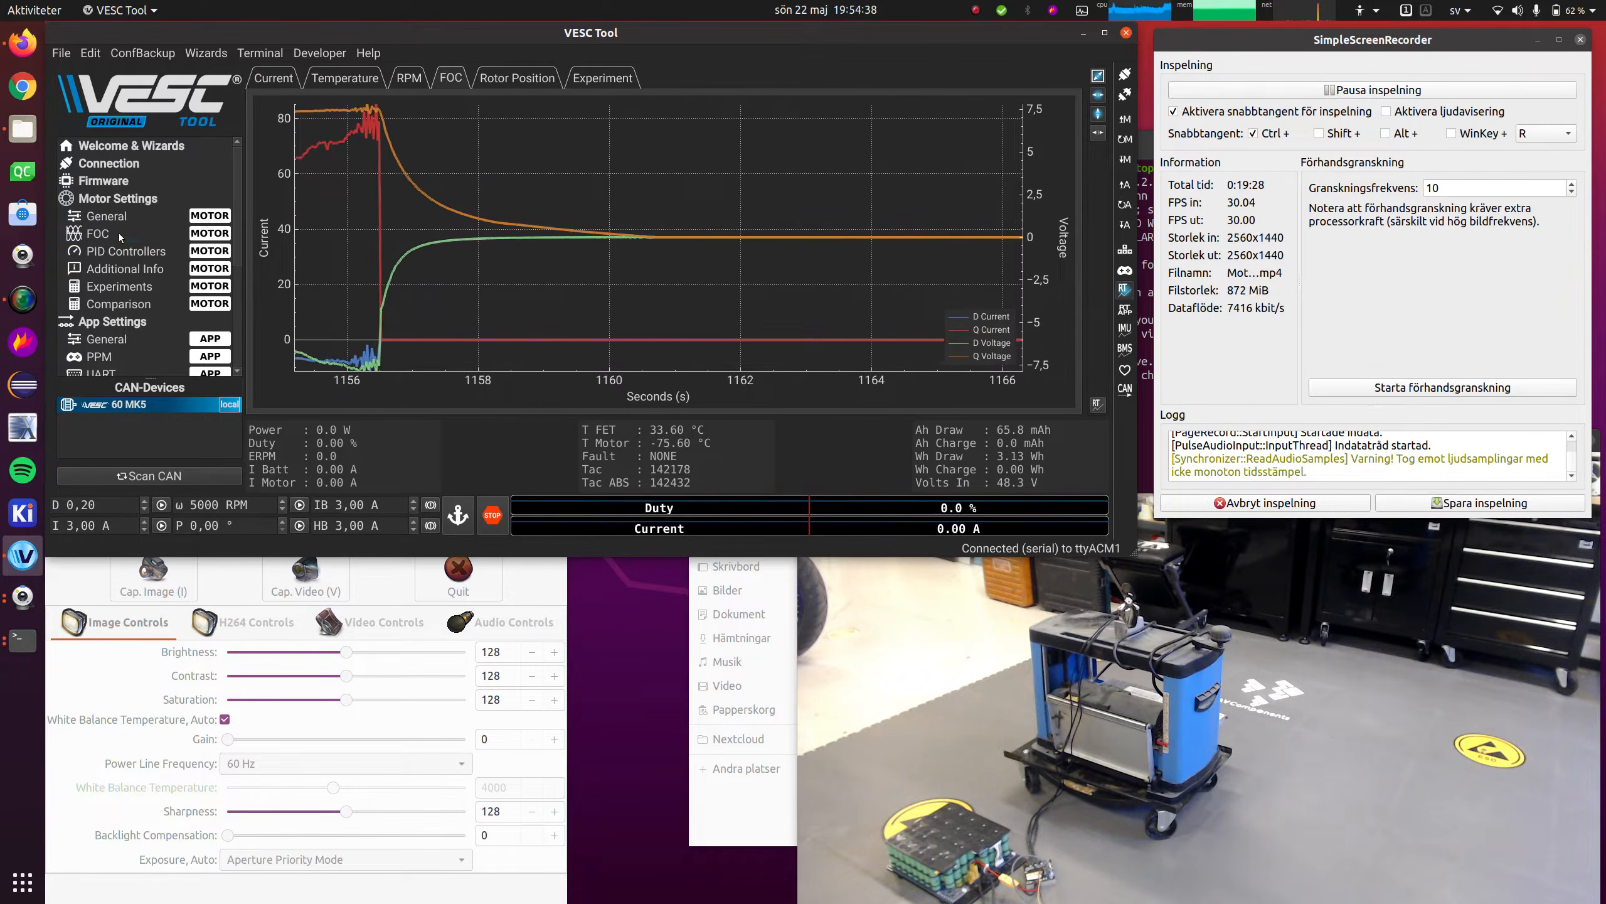
{"action": "left_click", "coordinate": [118, 234]}
{"action": "left_click", "coordinate": [865, 79]}
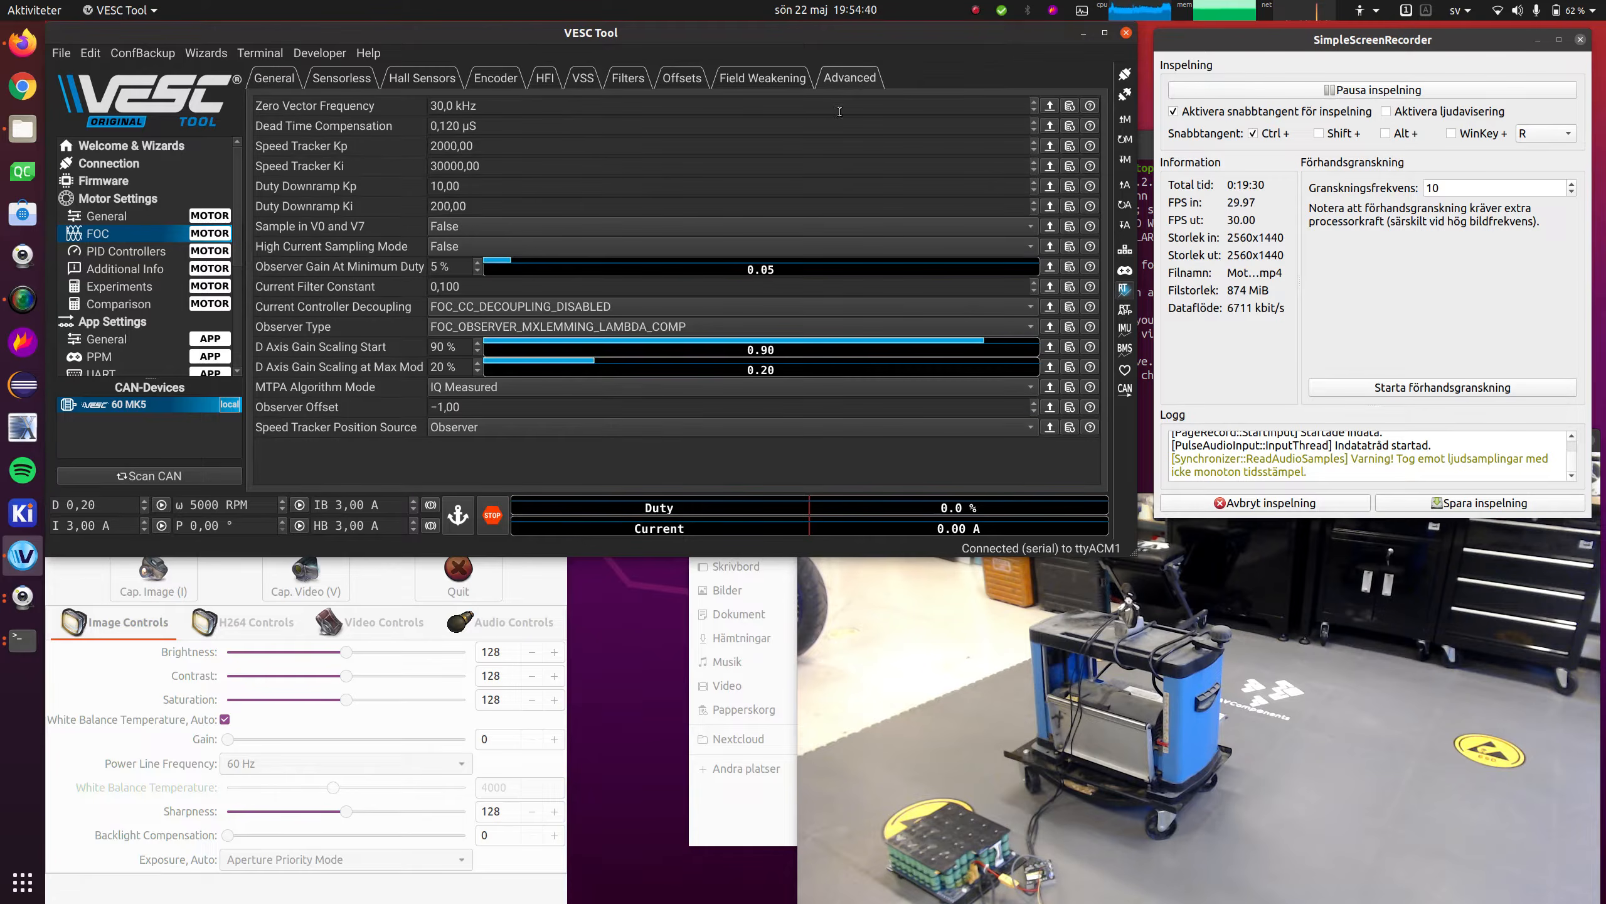
{"action": "left_click", "coordinate": [713, 326]}
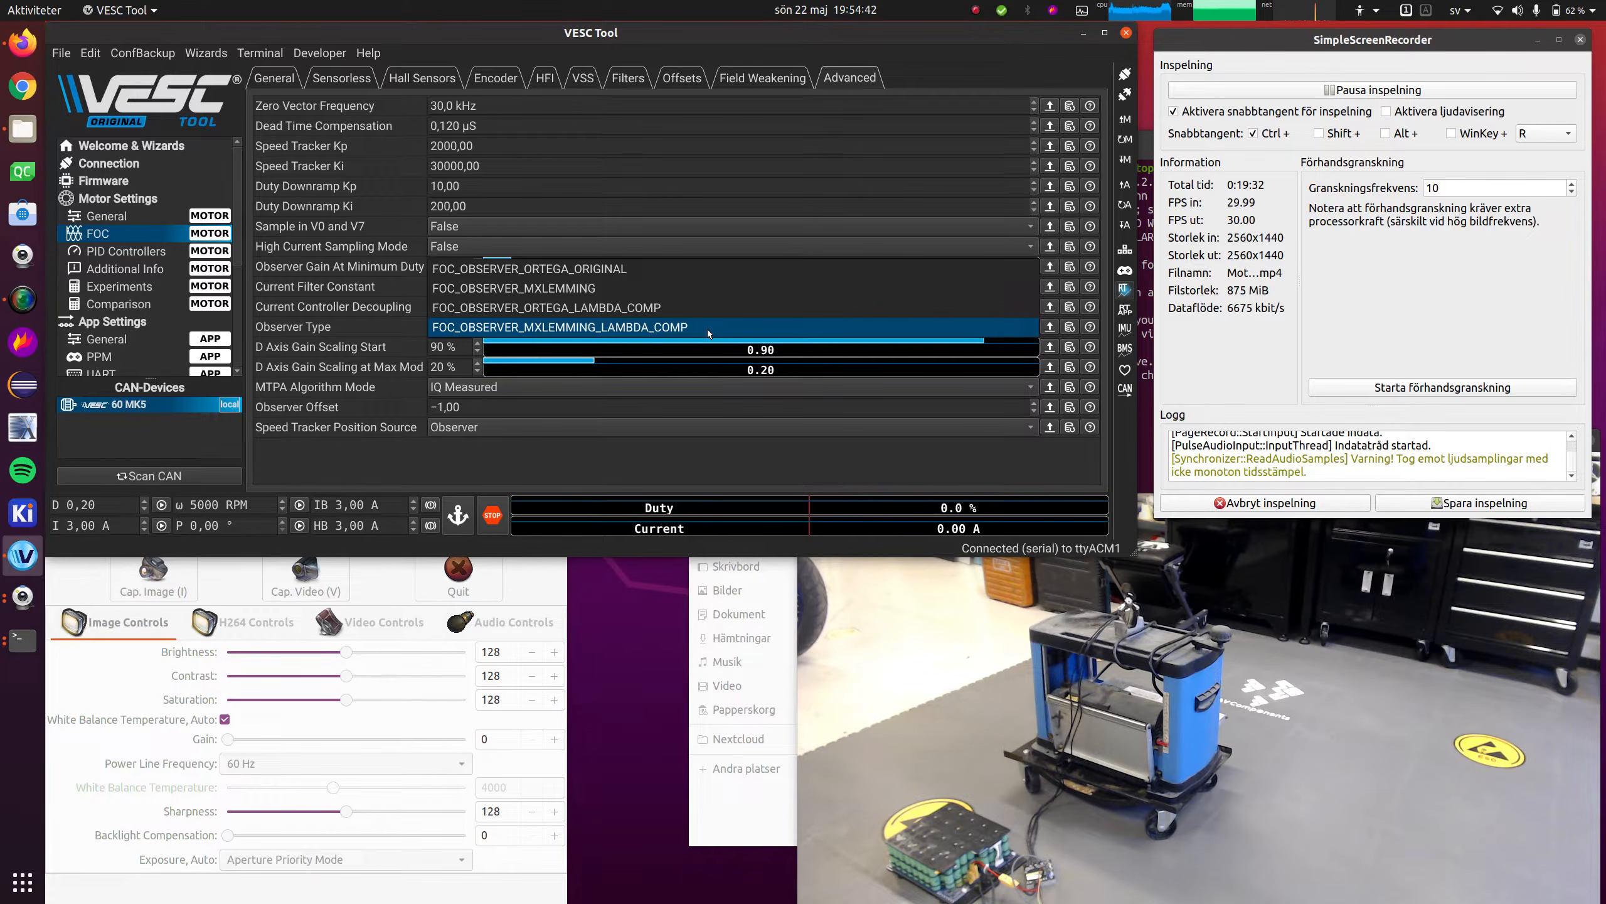
{"action": "left_click", "coordinate": [740, 309]}
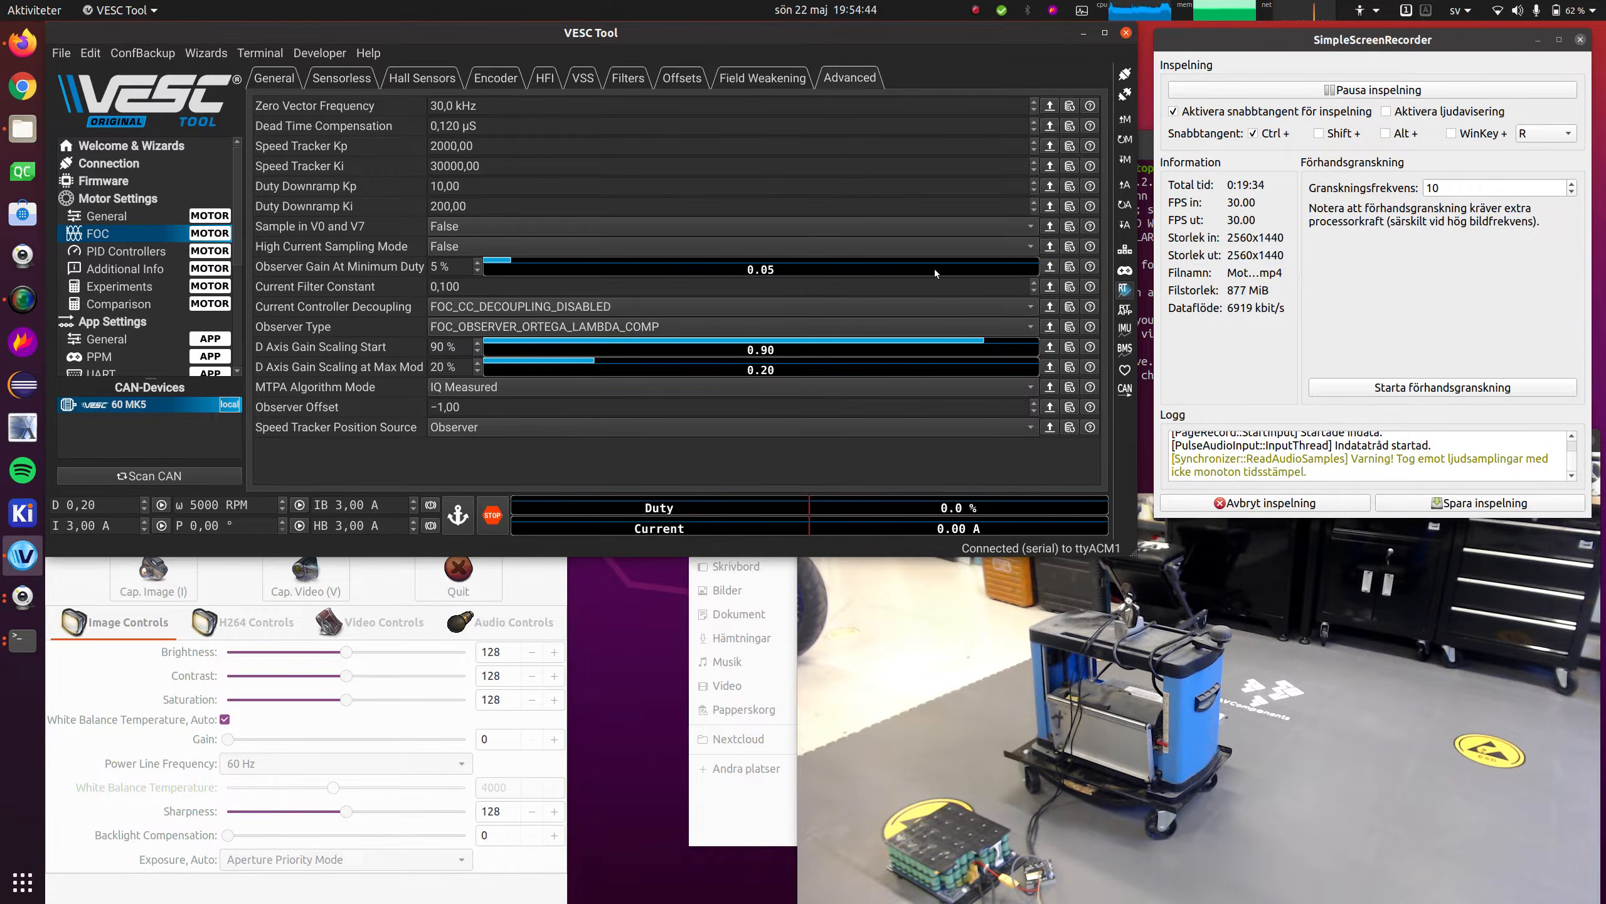
{"action": "left_click", "coordinate": [1118, 163]}
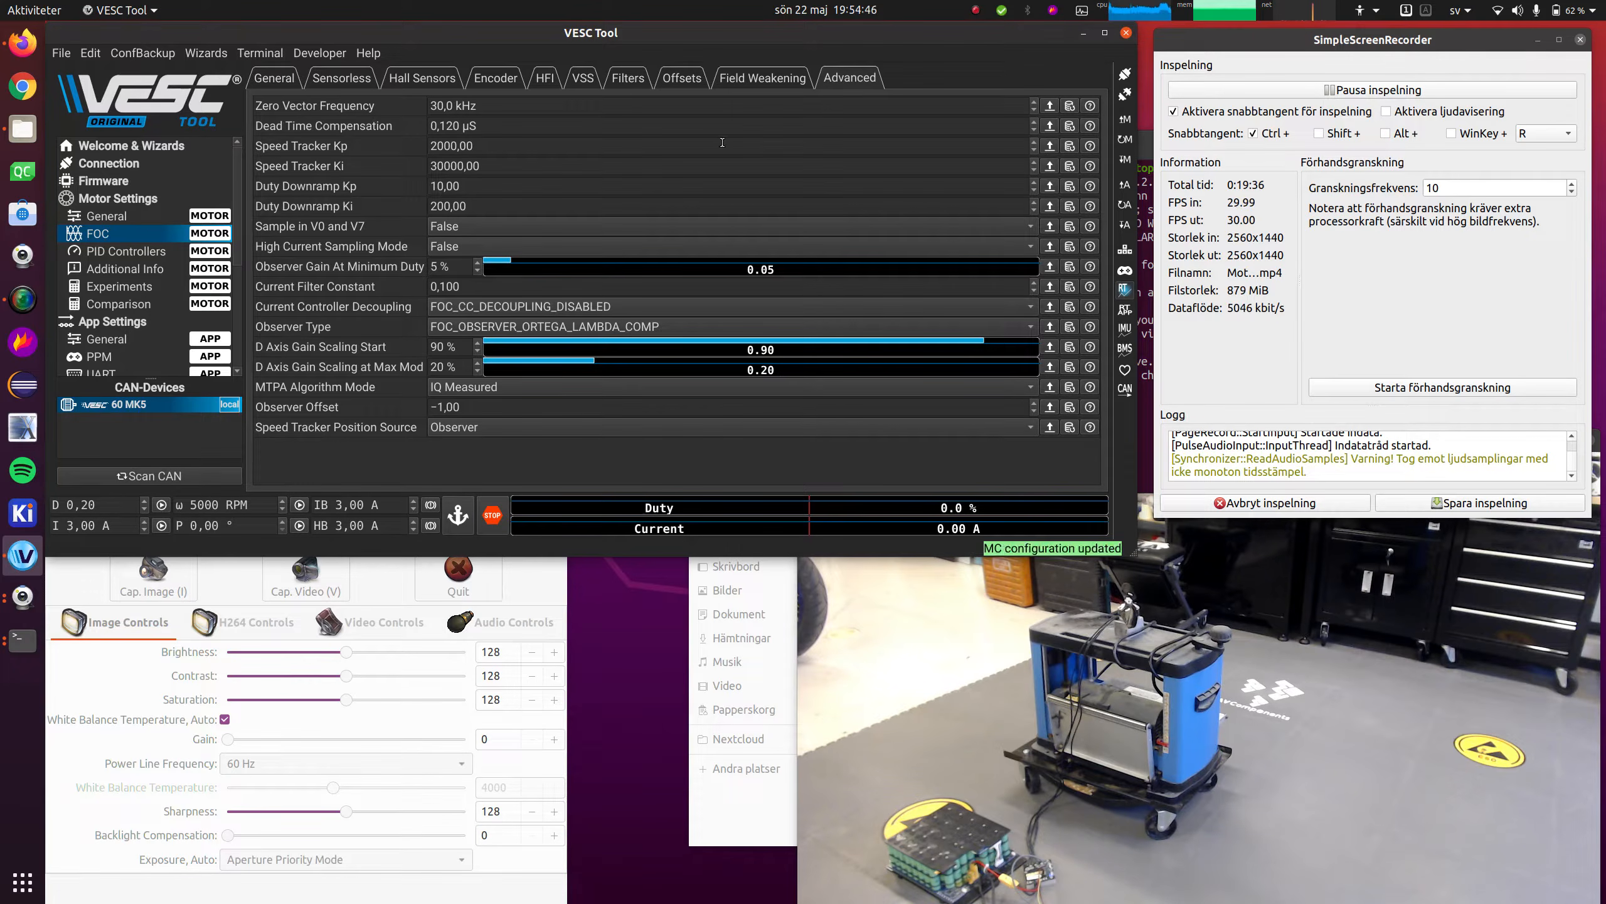
{"action": "scroll", "coordinate": [139, 342], "scroll_direction": "down", "scroll_amount": 3}
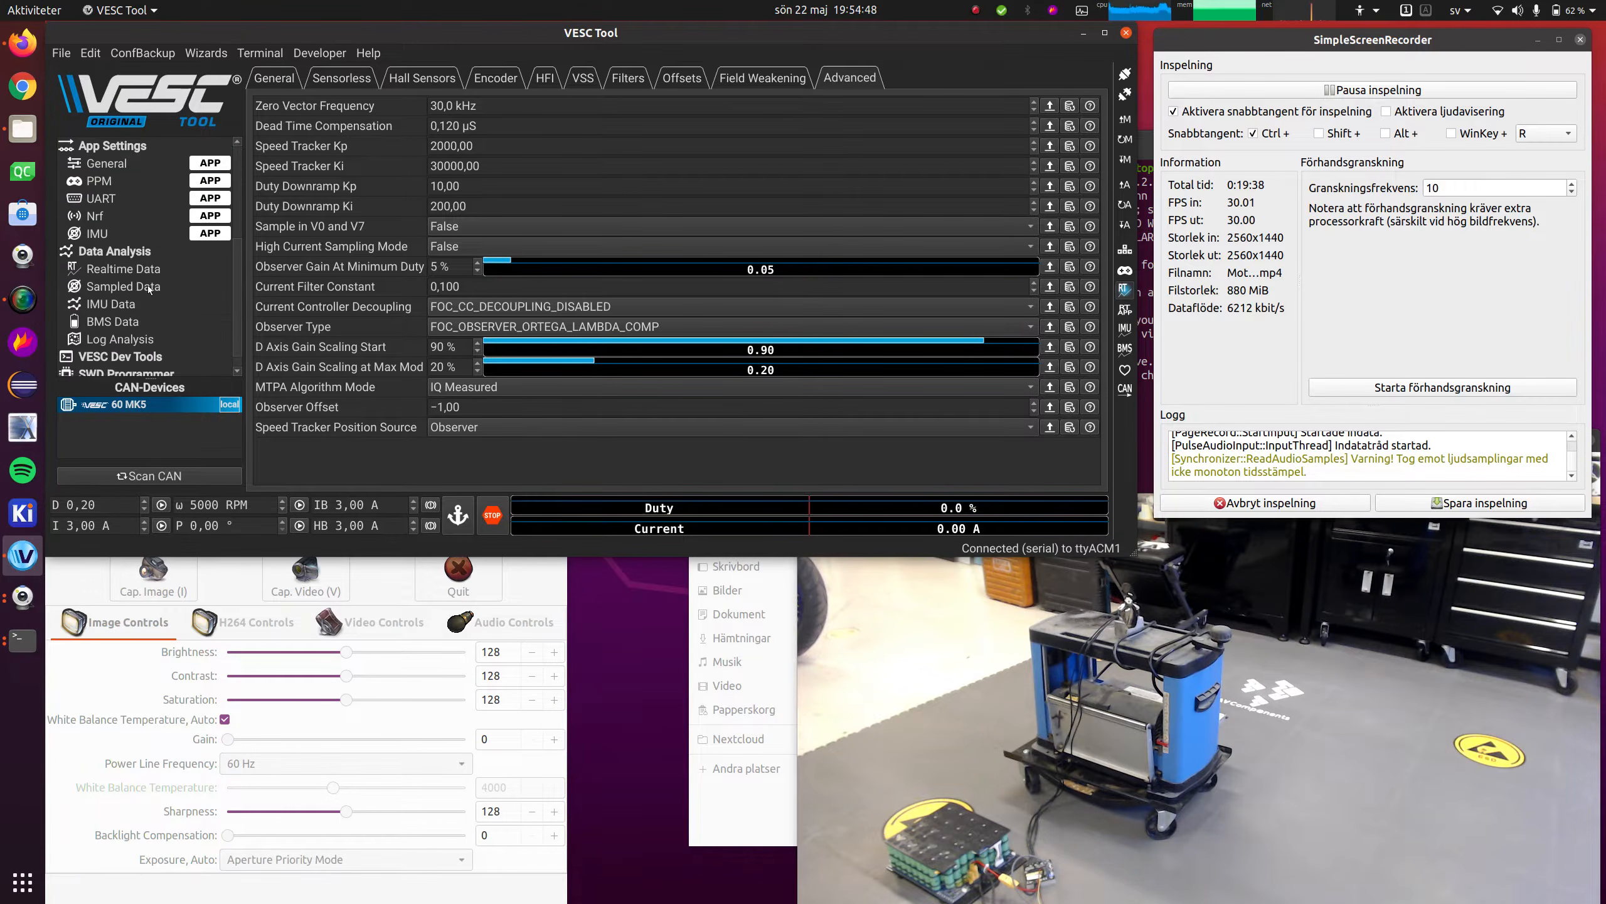
{"action": "left_click", "coordinate": [152, 269]}
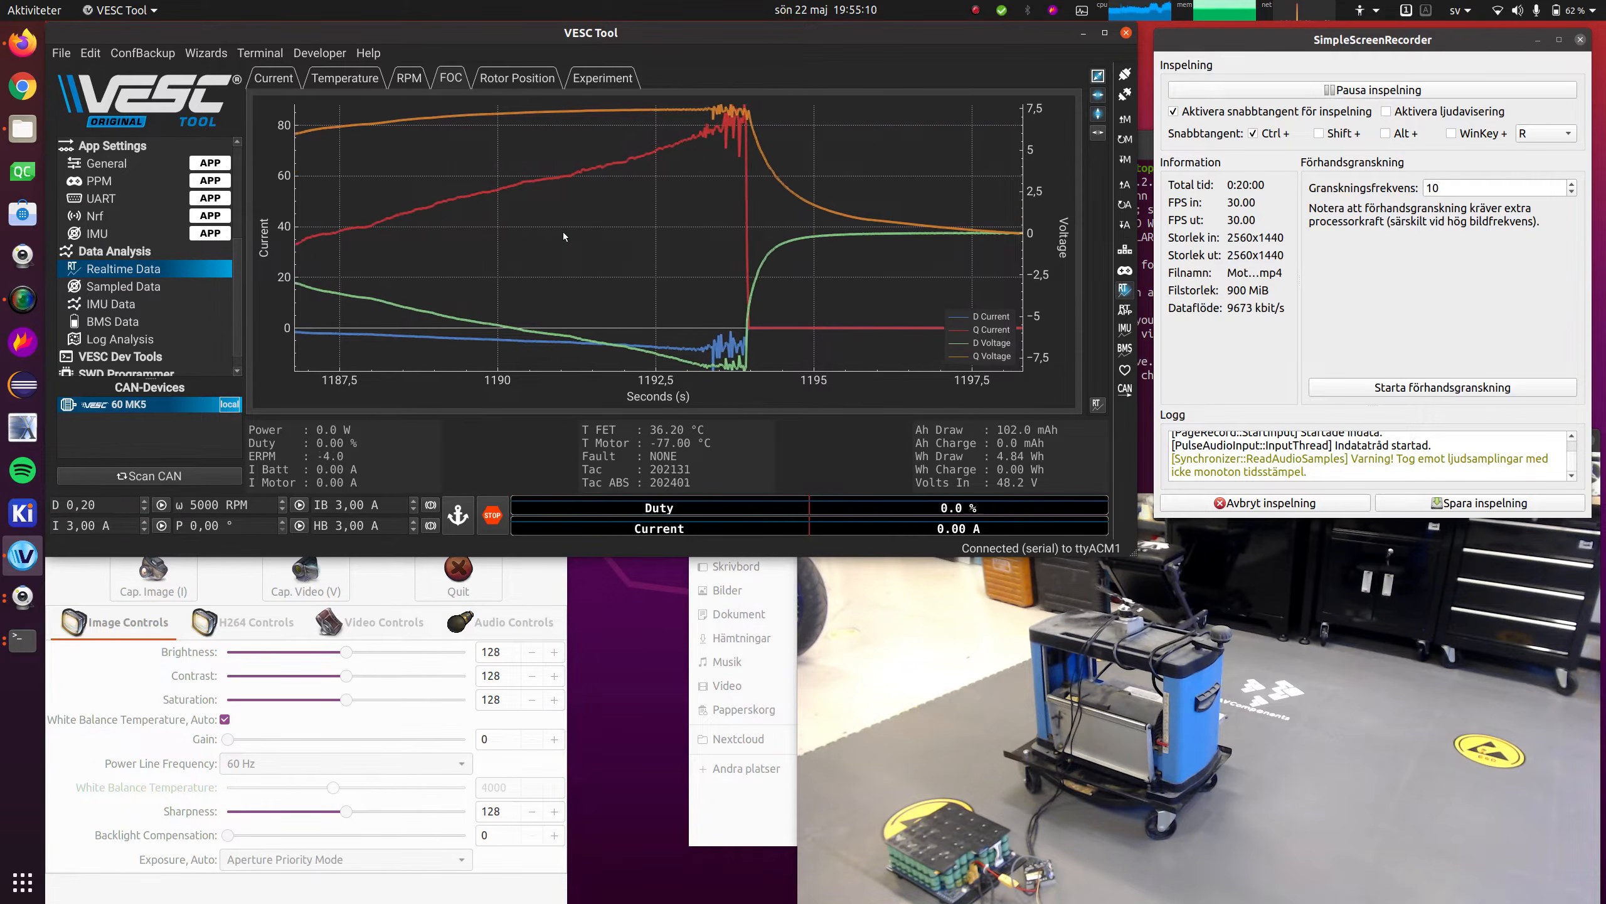
Set the FOC observer type to FOC_OBSERVER_MXLEMMING and write the motor configuration
{"action": "scroll", "coordinate": [108, 233], "scroll_direction": "up", "scroll_amount": 3}
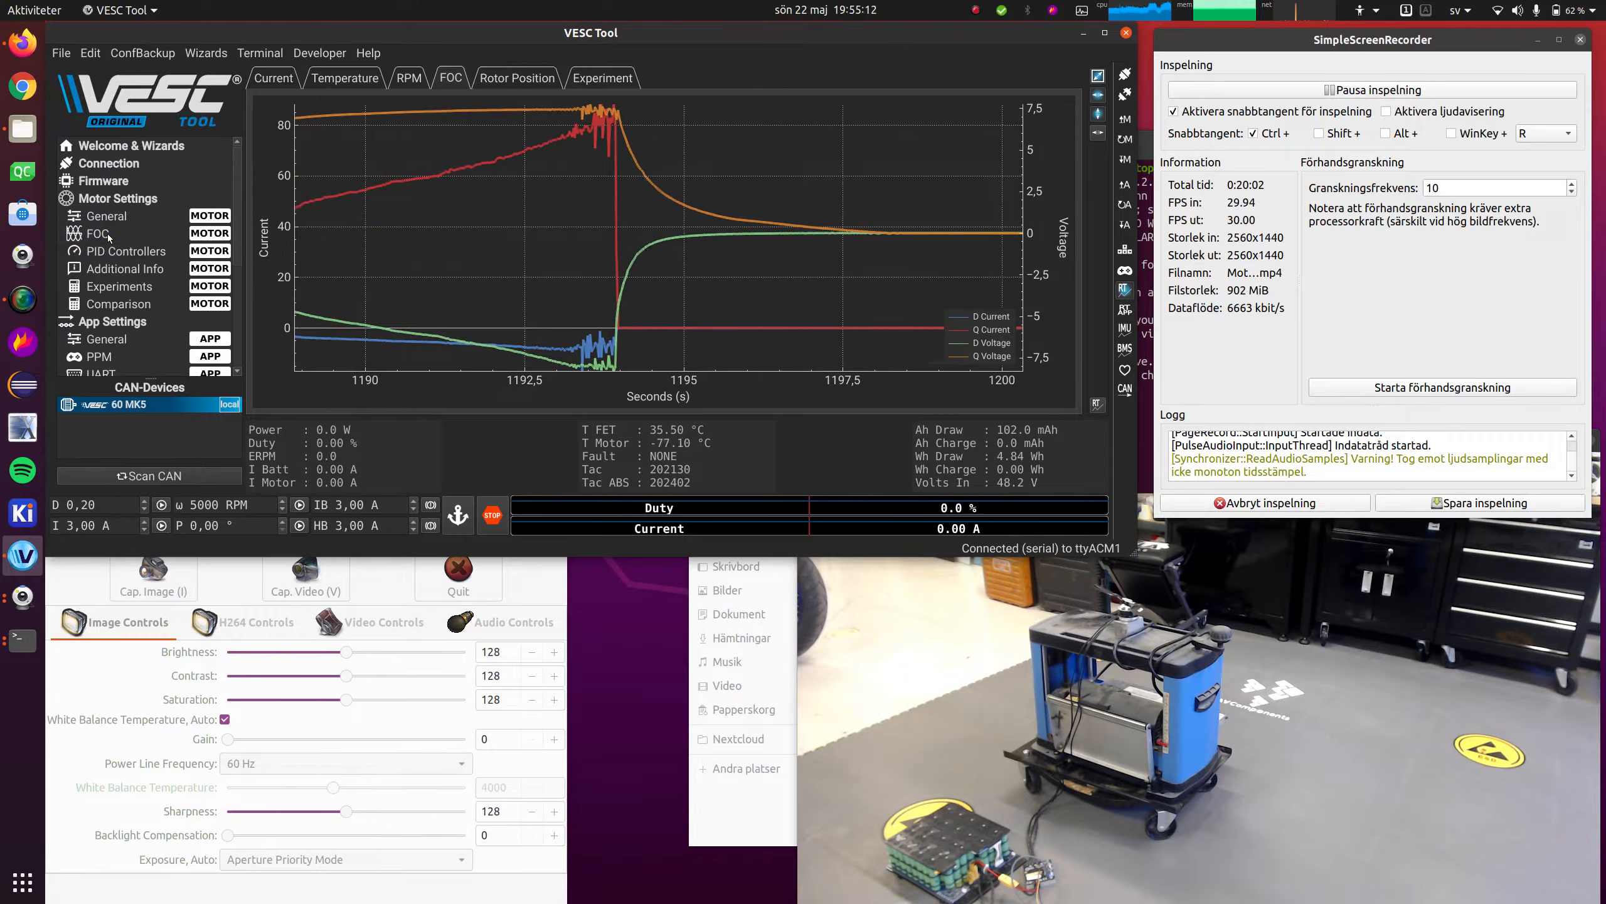
{"action": "left_click", "coordinate": [108, 233]}
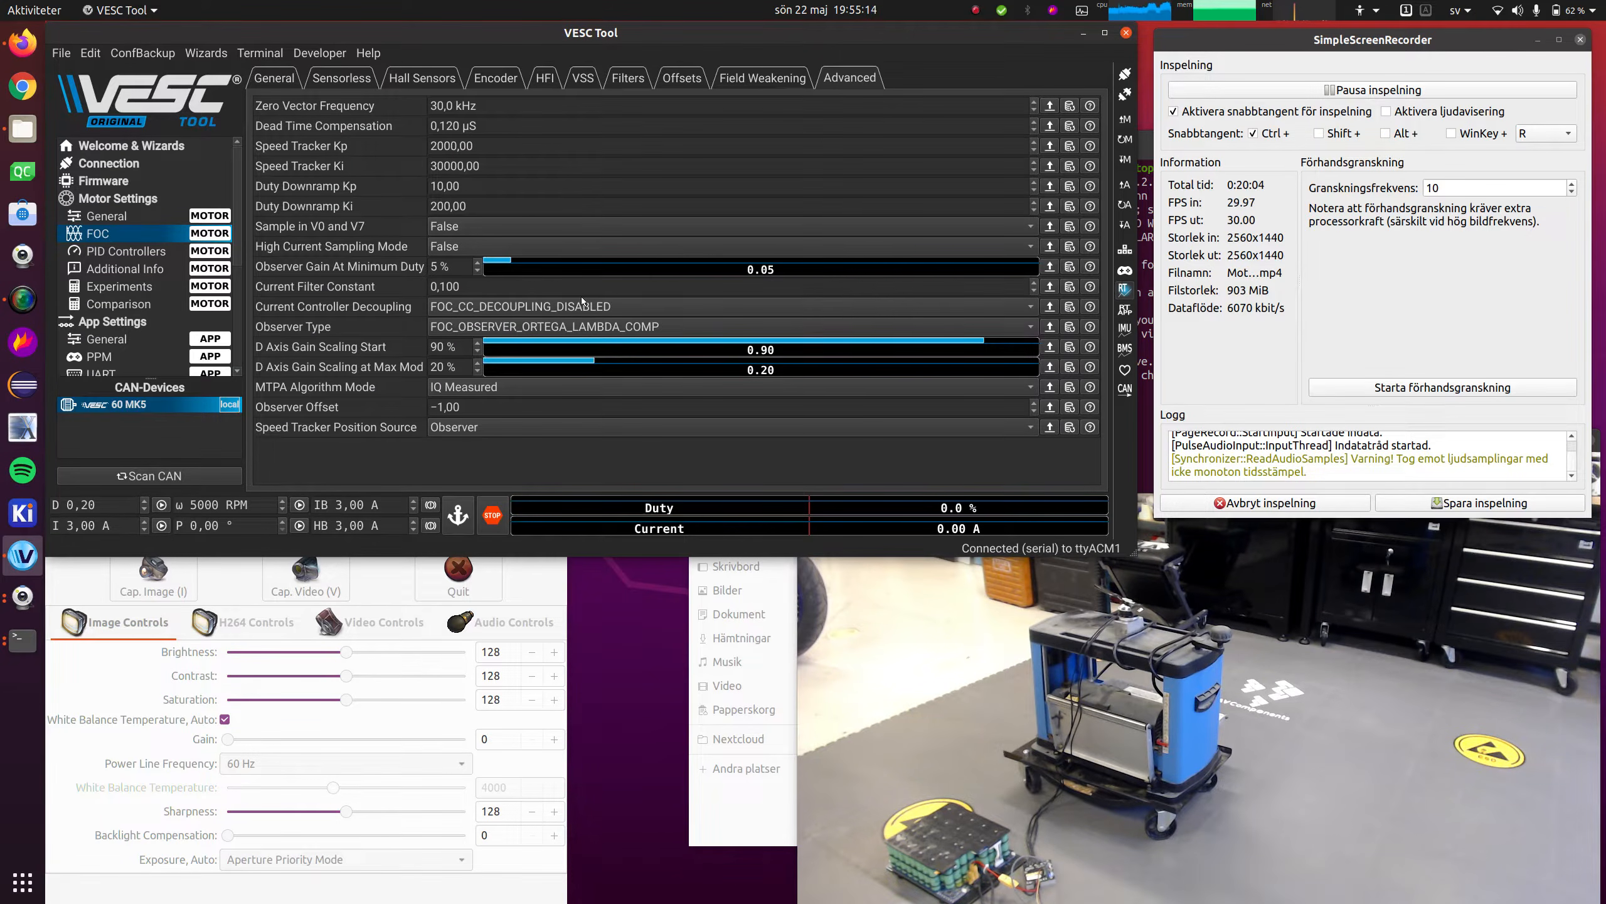
{"action": "left_click", "coordinate": [629, 326]}
{"action": "left_click", "coordinate": [636, 310]}
{"action": "left_click", "coordinate": [1125, 163]}
Test the motor with the MXLEMMING observer while watching the realtime FOC currents and voltages
{"action": "scroll", "coordinate": [146, 286], "scroll_direction": "down", "scroll_amount": 2}
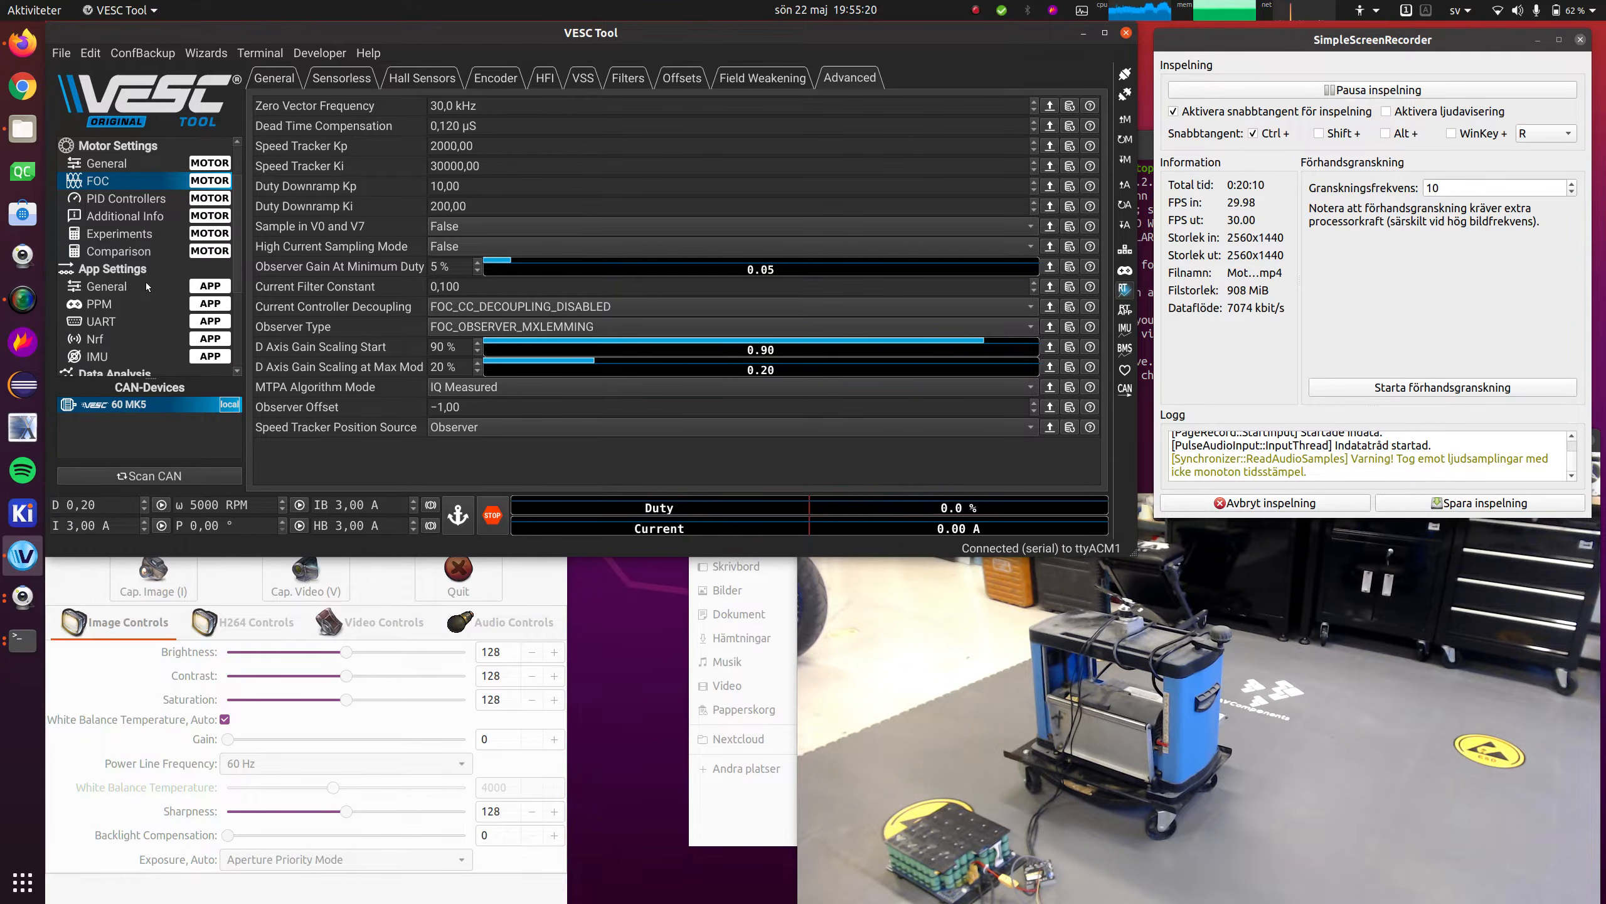
{"action": "scroll", "coordinate": [147, 286], "scroll_direction": "down", "scroll_amount": 1}
{"action": "left_click", "coordinate": [147, 287]}
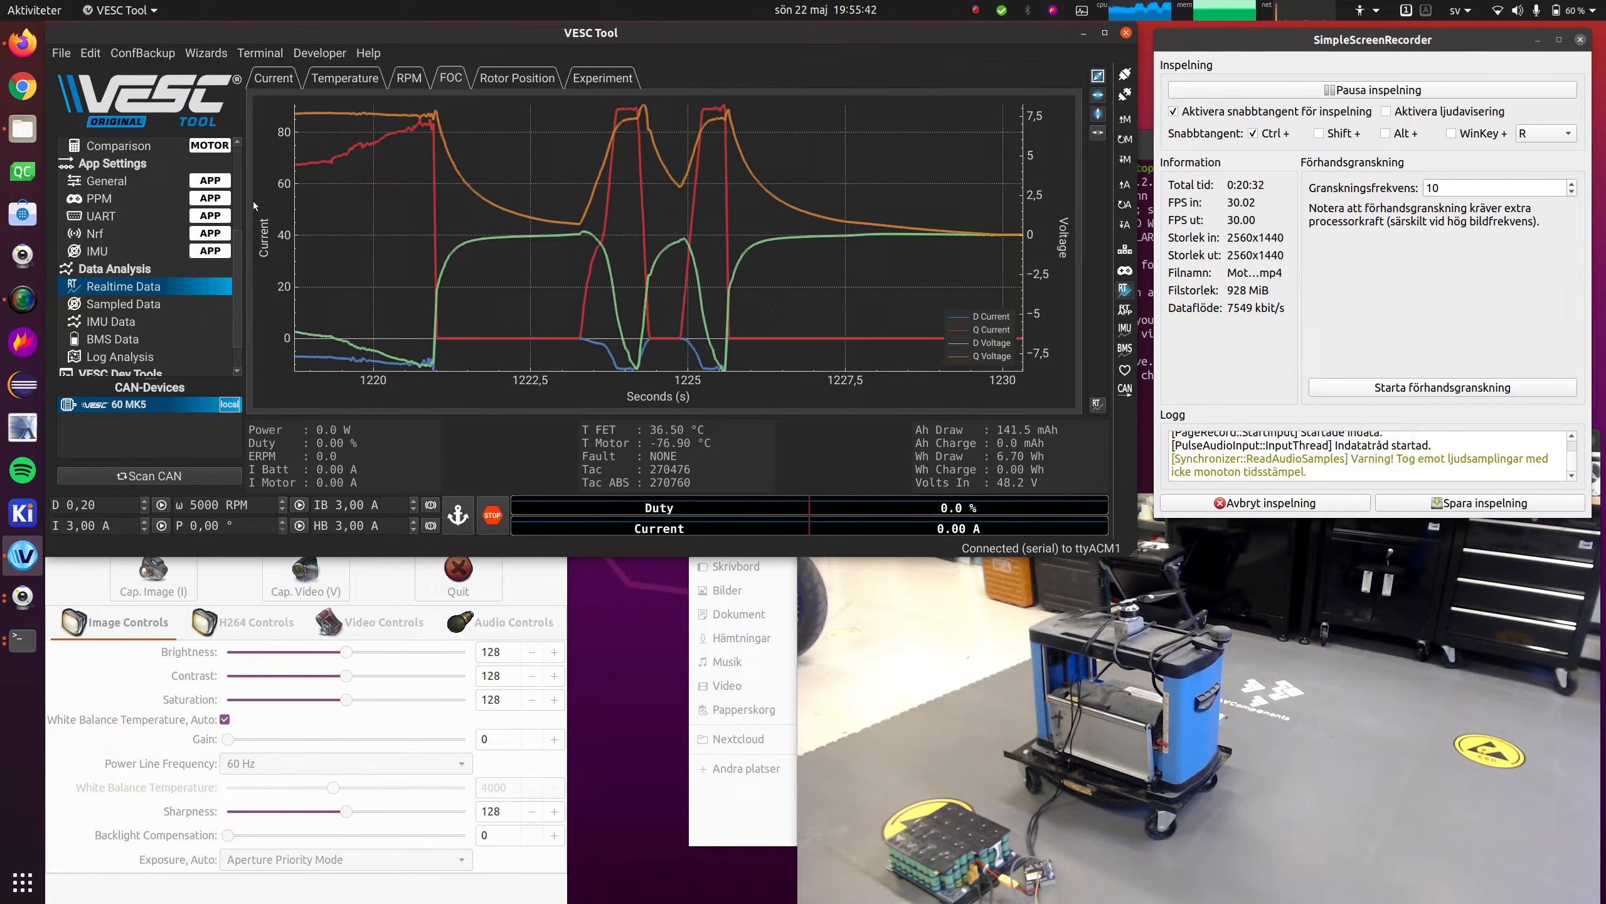
{"action": "scroll", "coordinate": [140, 195], "scroll_direction": "up", "scroll_amount": 3}
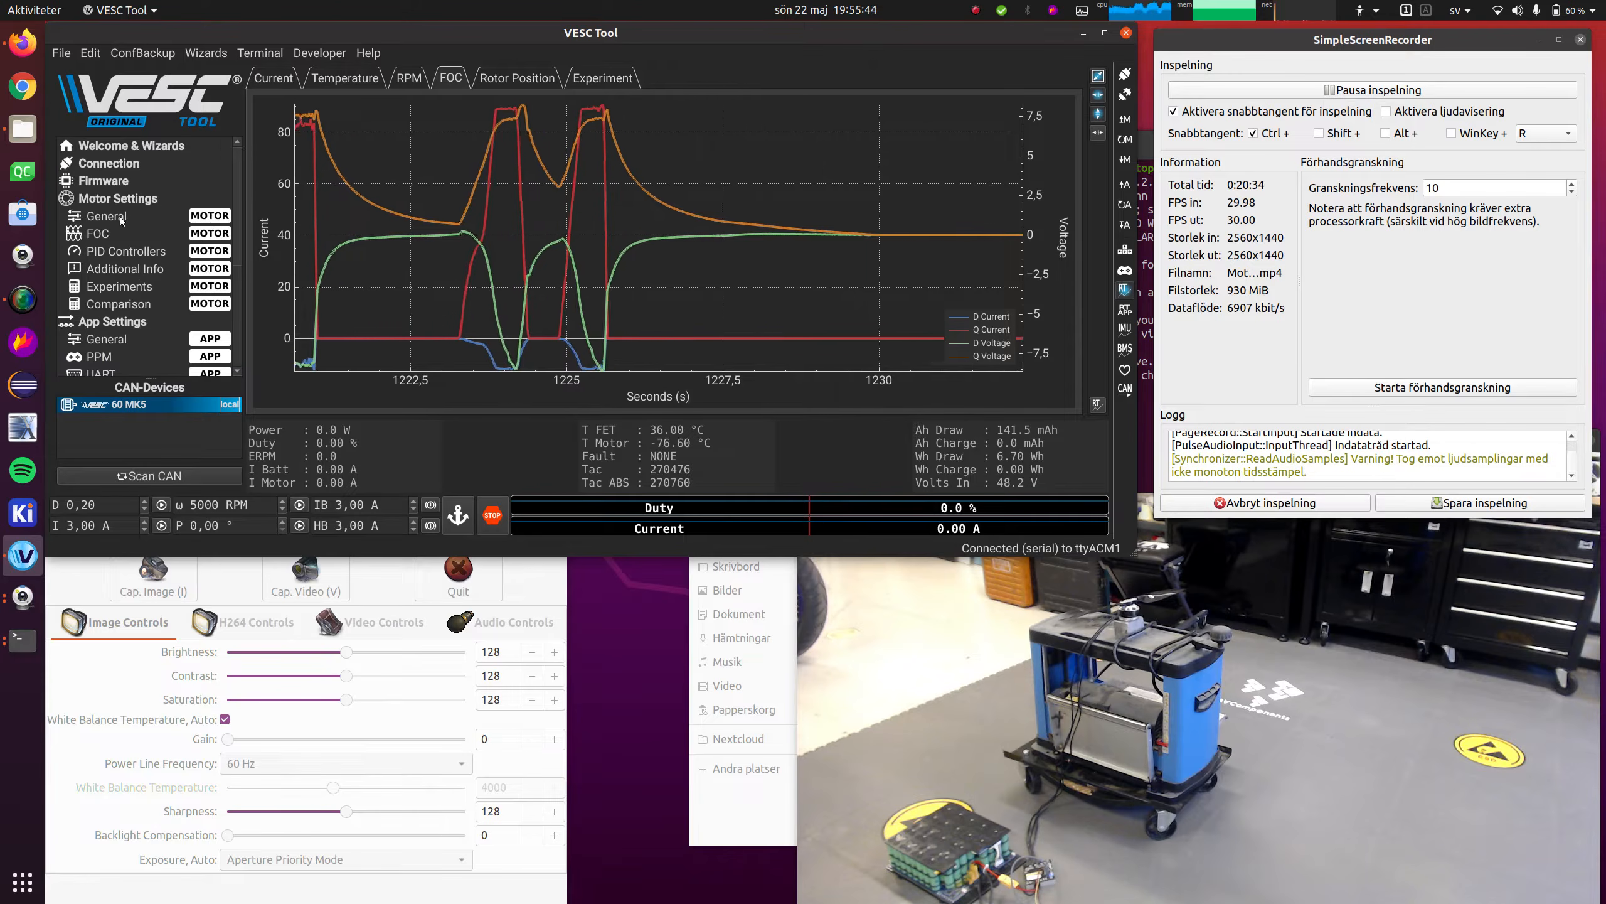
Set the FOC observer type to FOC_OBSERVER_MXLEMMING_LAMBDA_COMP and write the motor configuration
{"action": "left_click", "coordinate": [105, 234]}
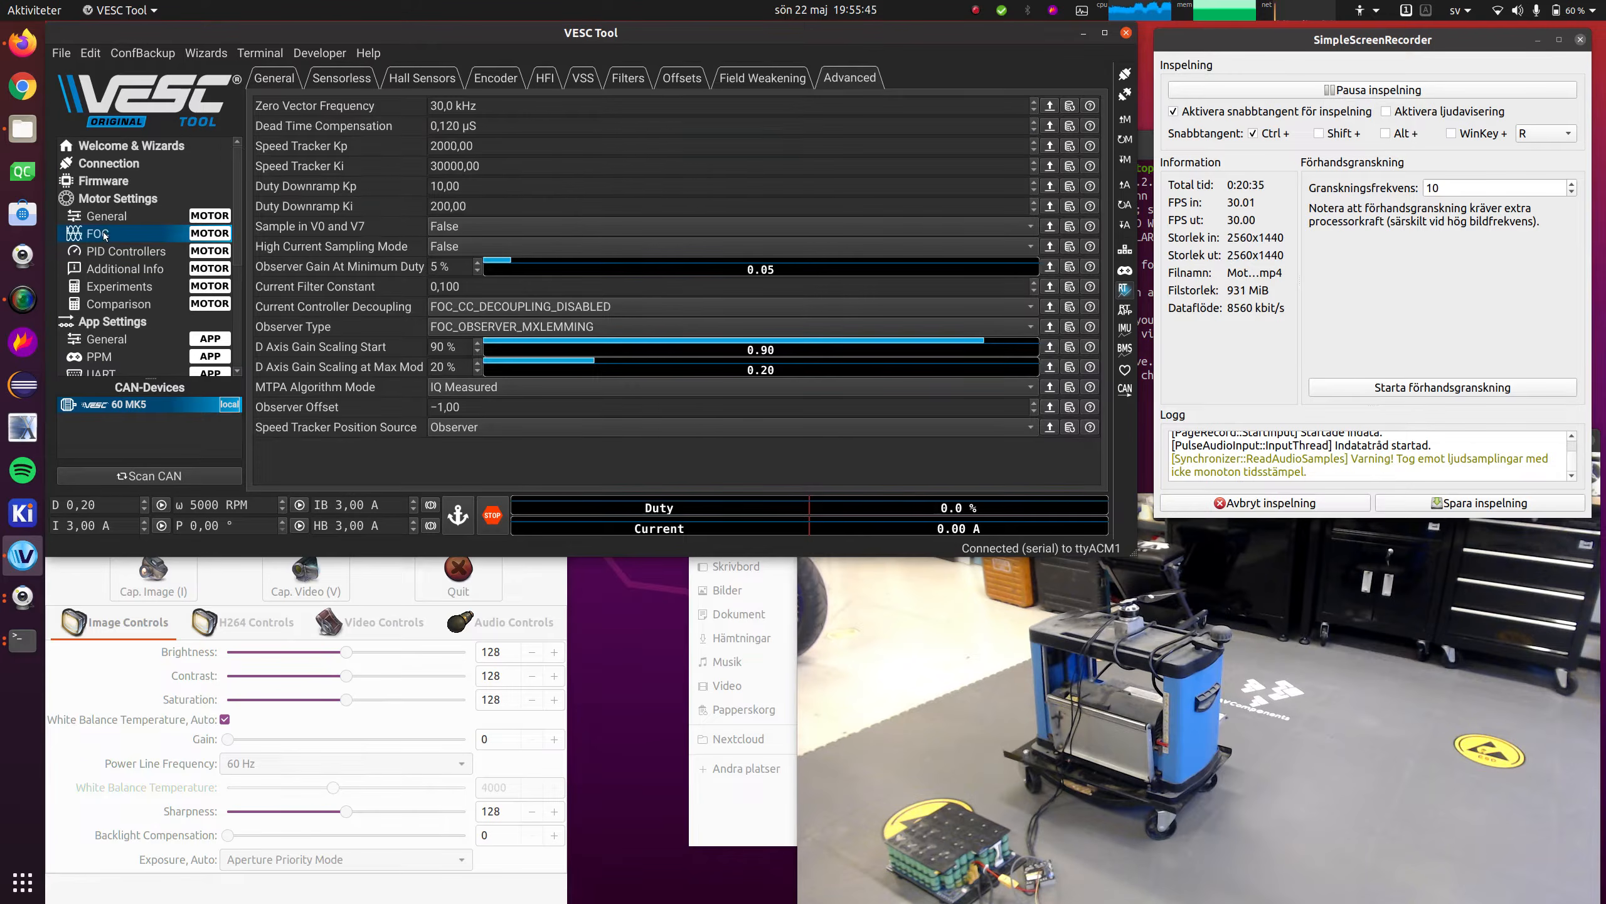
{"action": "left_click", "coordinate": [735, 324]}
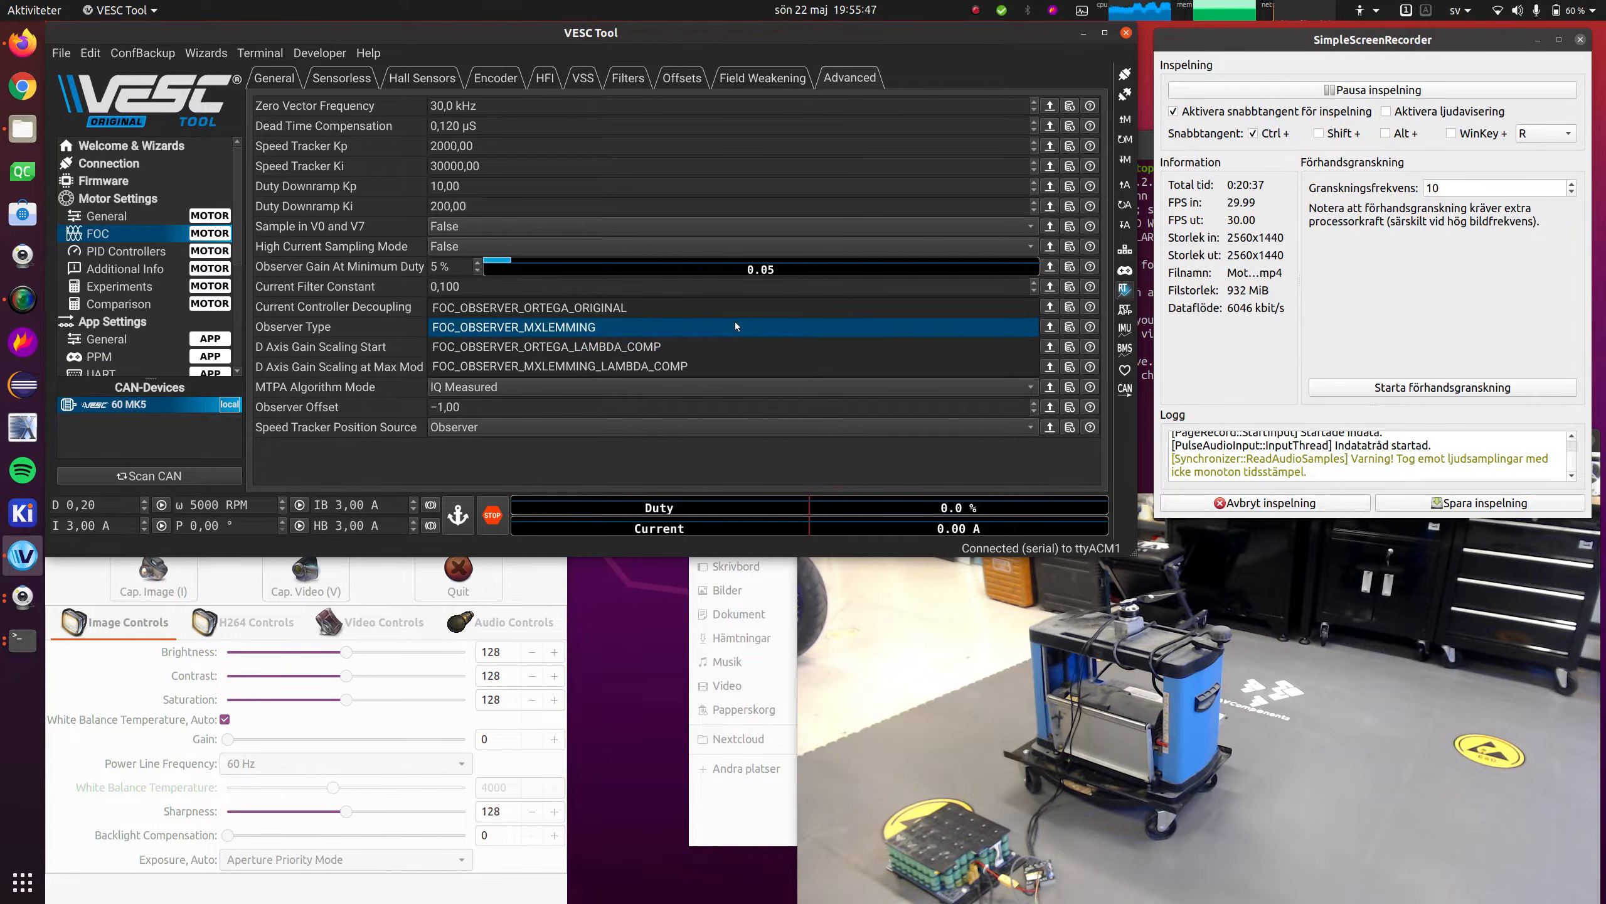
{"action": "left_click", "coordinate": [723, 366]}
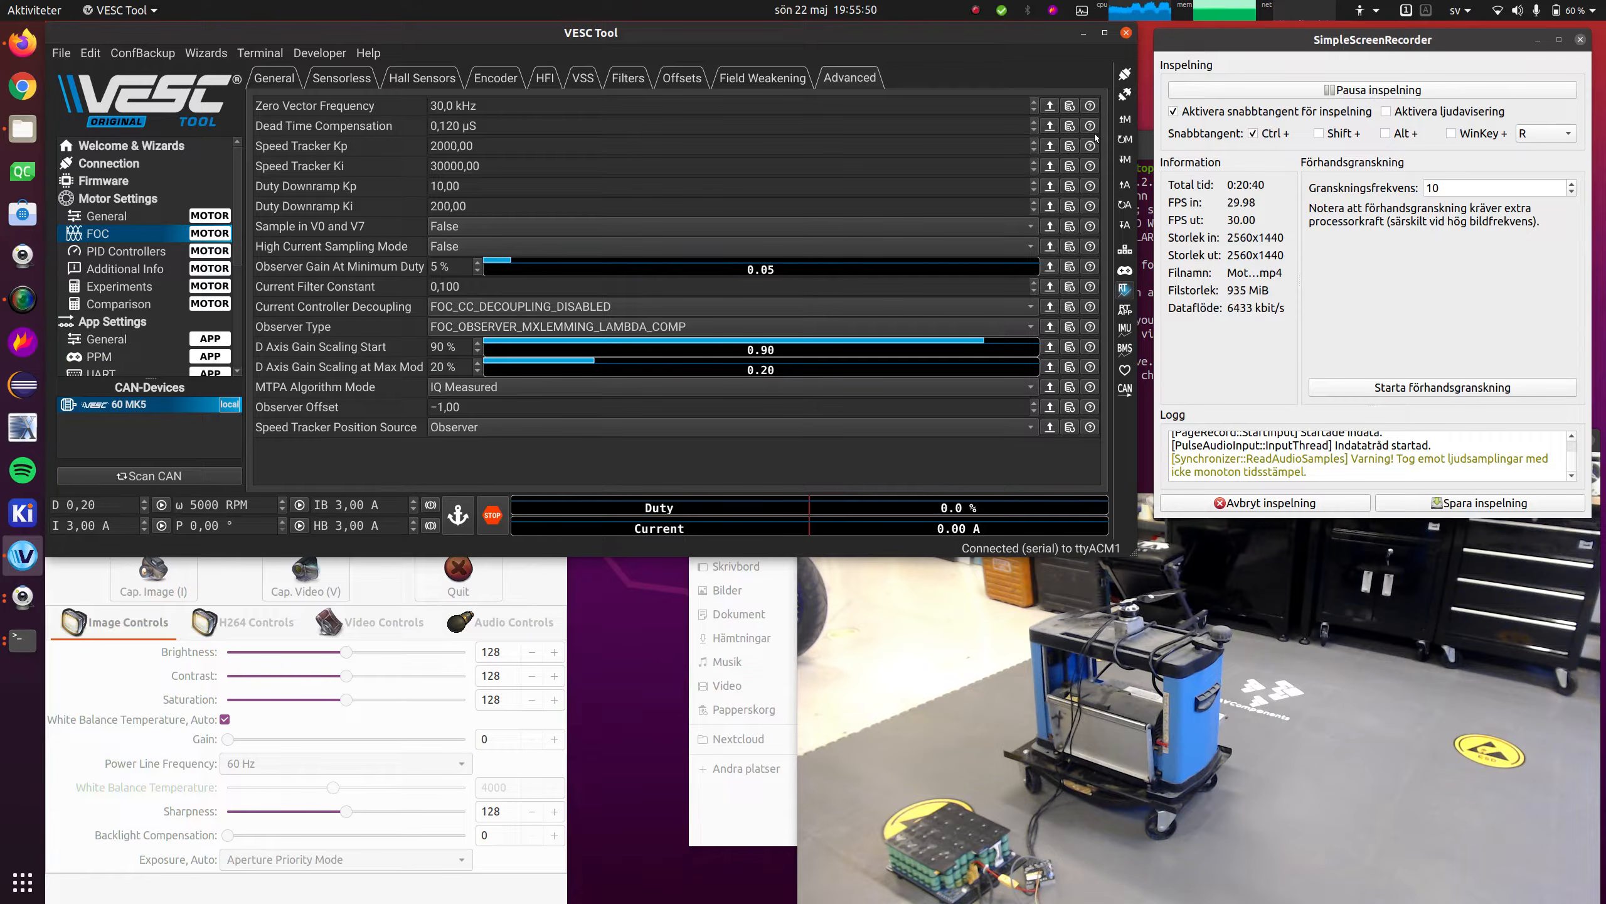
{"action": "left_click", "coordinate": [1125, 159]}
Set the FOC observer gain to 300, write the motor configuration and test the motor with the realtime FOC plot
{"action": "left_click", "coordinate": [276, 77]}
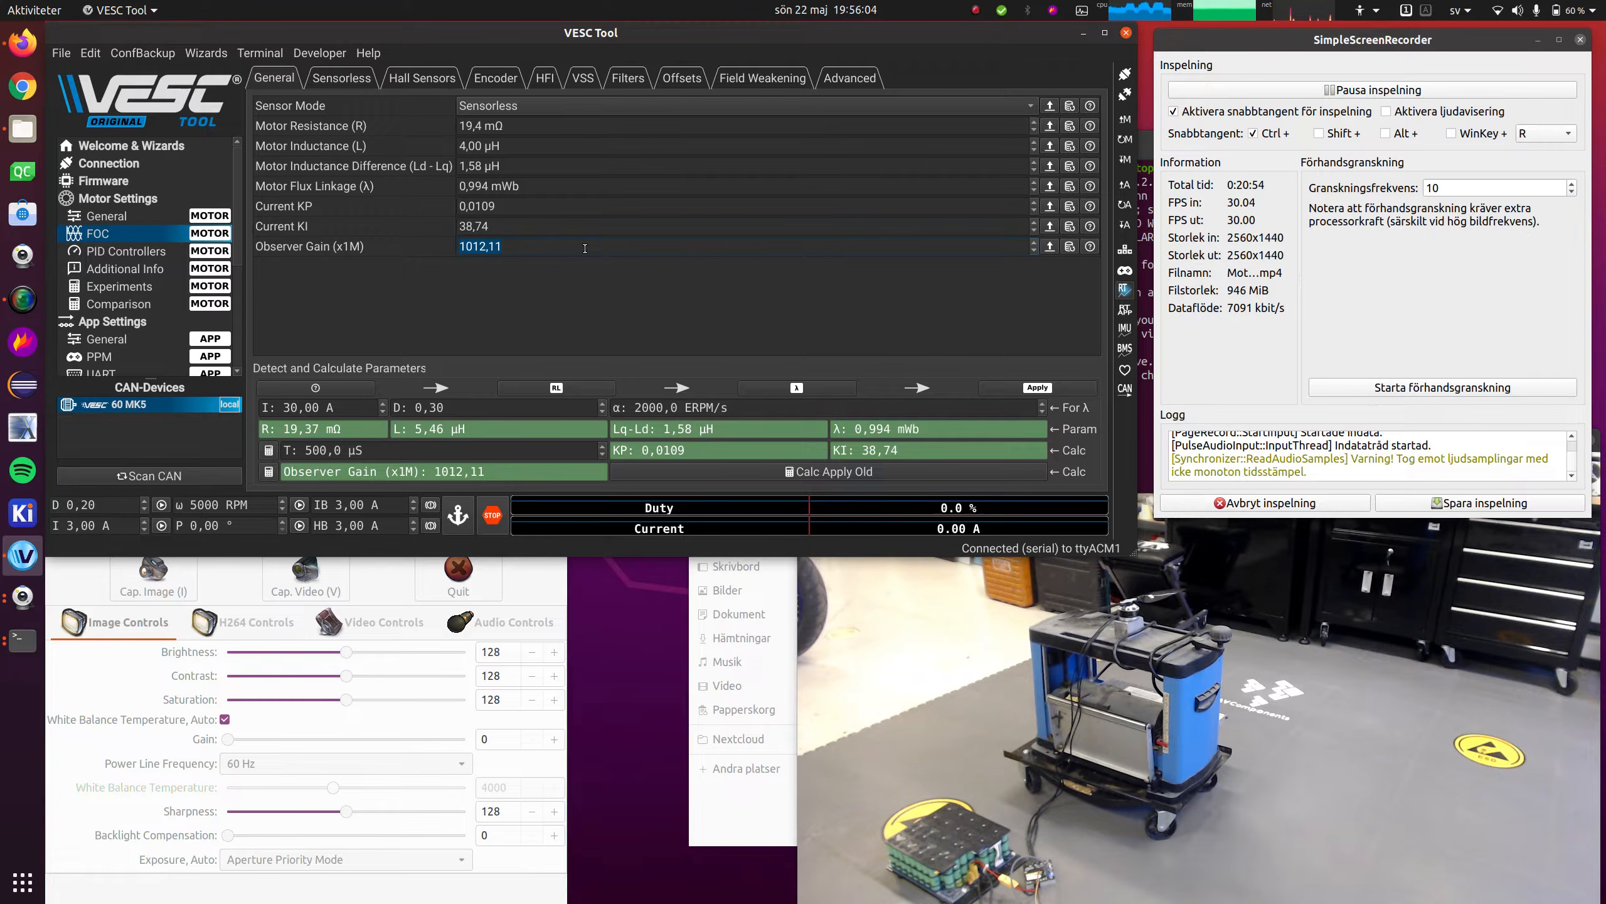
{"action": "type", "text": "3"}
{"action": "left_click", "coordinate": [1124, 158]}
{"action": "scroll", "coordinate": [226, 329], "scroll_direction": "down", "scroll_amount": 3}
{"action": "left_click", "coordinate": [167, 265]}
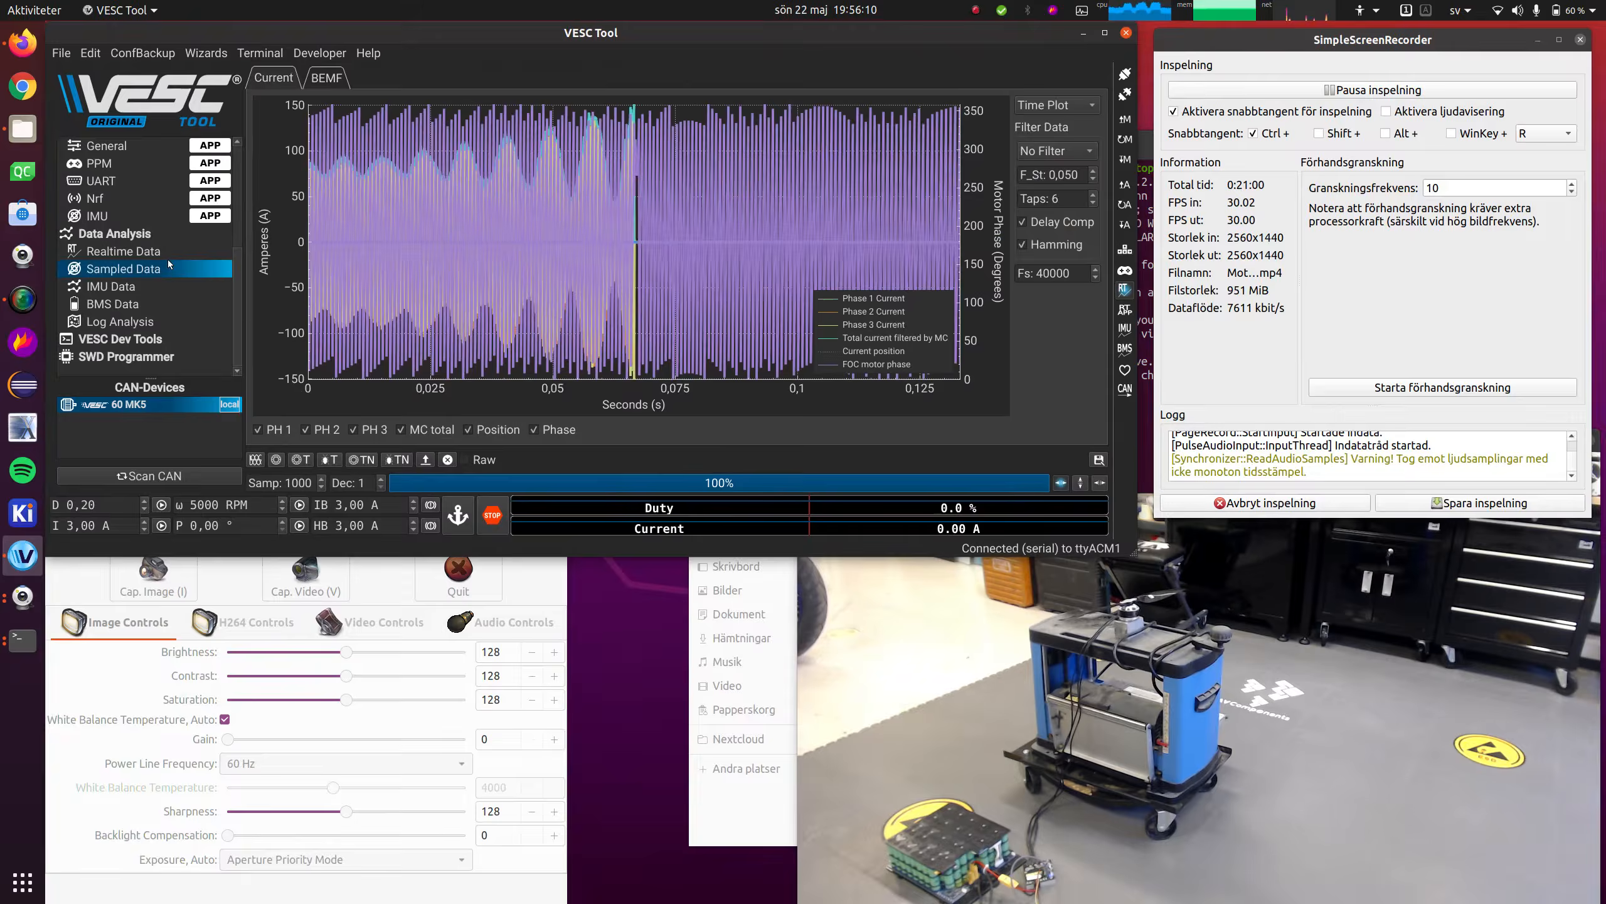
{"action": "left_click", "coordinate": [168, 254]}
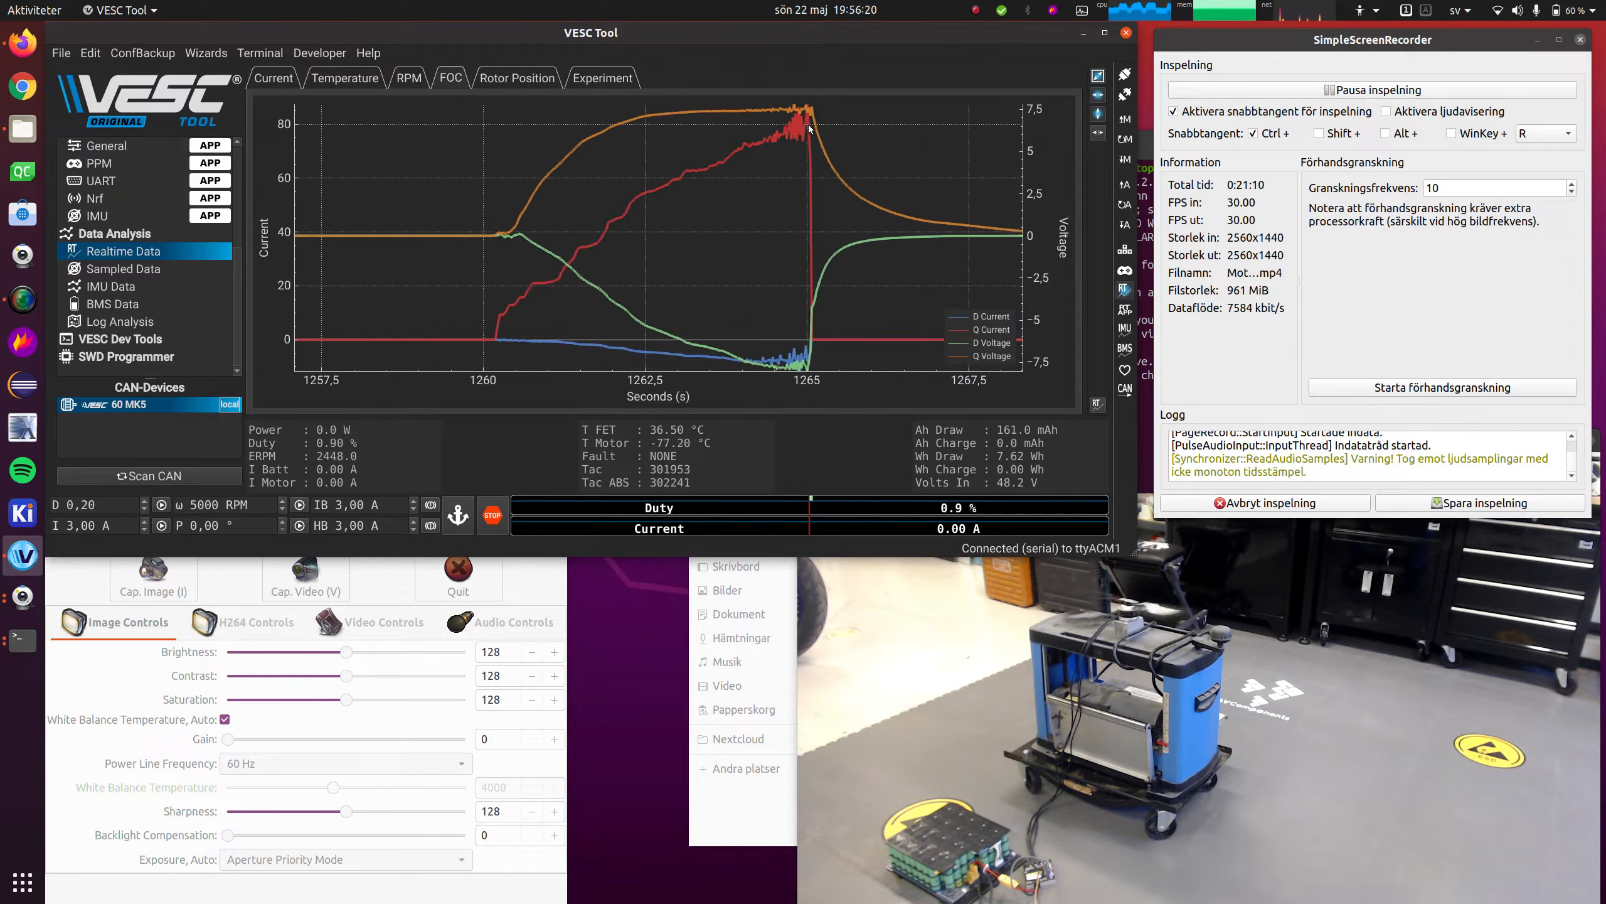
Set the FOC MTPA algorithm mode to Disabled, write the motor configuration and test the motor with the realtime FOC plot
{"action": "scroll", "coordinate": [108, 241], "scroll_direction": "up", "scroll_amount": 3}
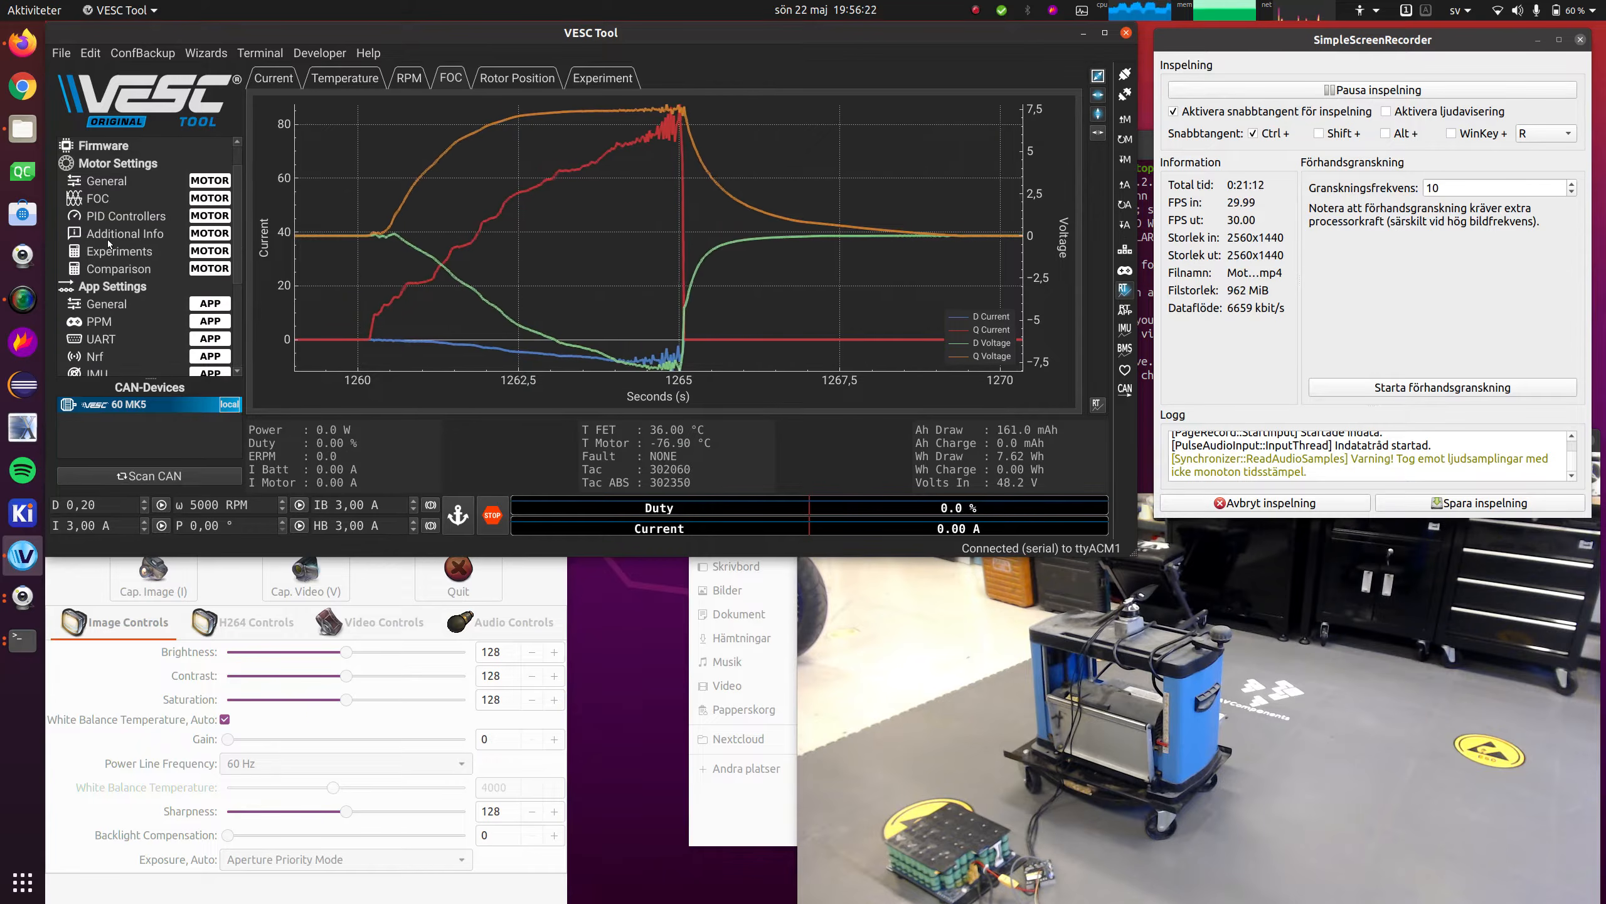
{"action": "left_click", "coordinate": [116, 199]}
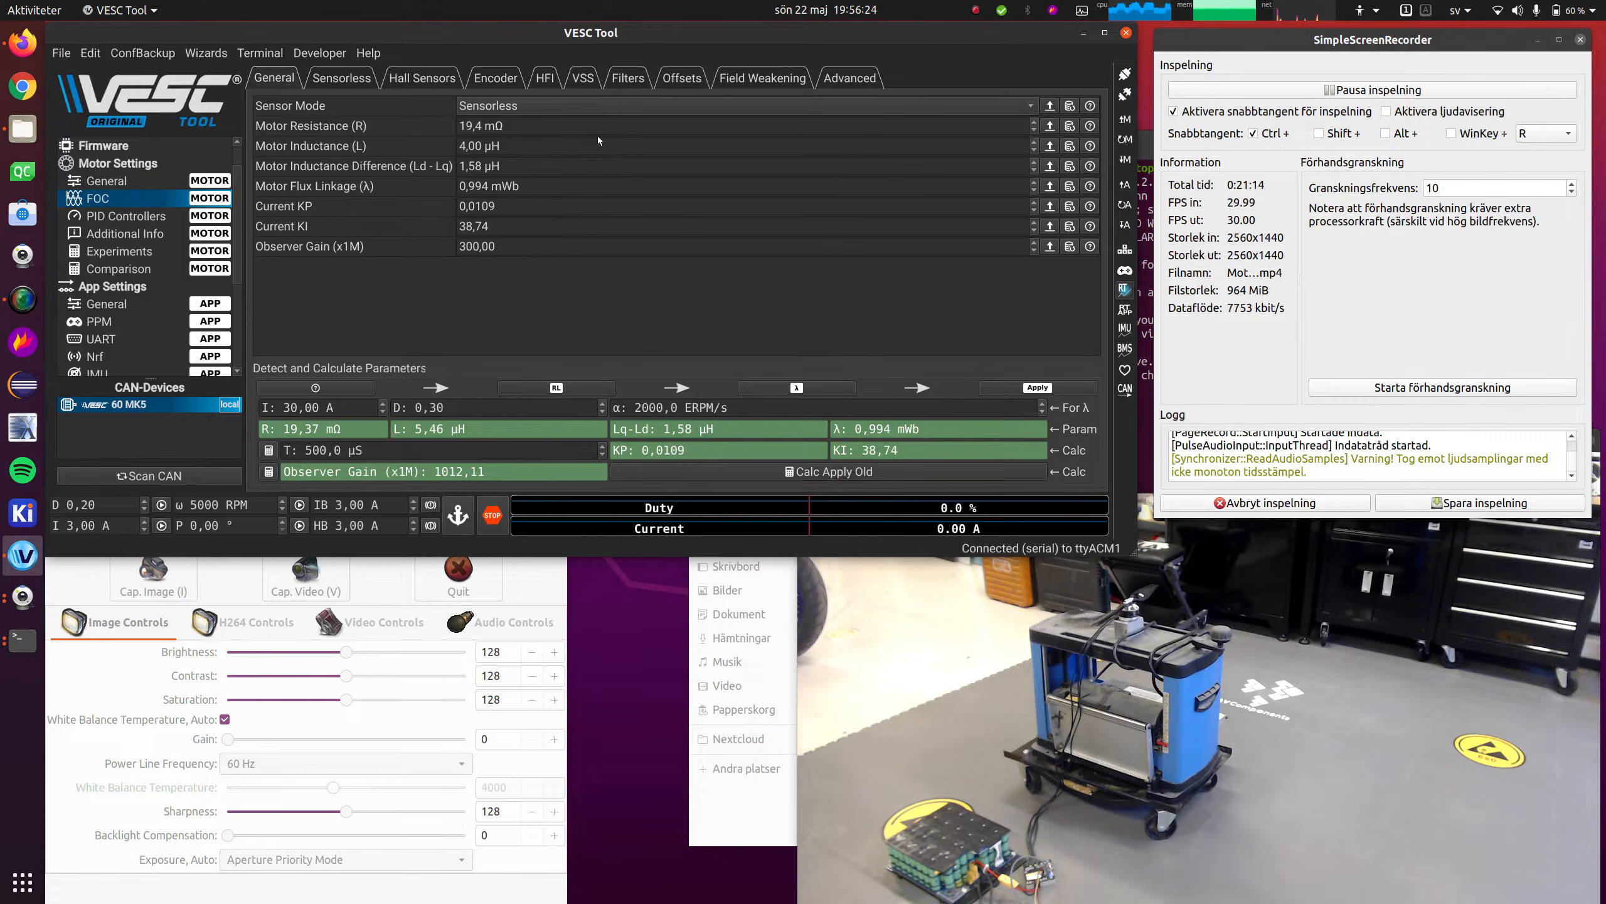
{"action": "left_click", "coordinate": [851, 78]}
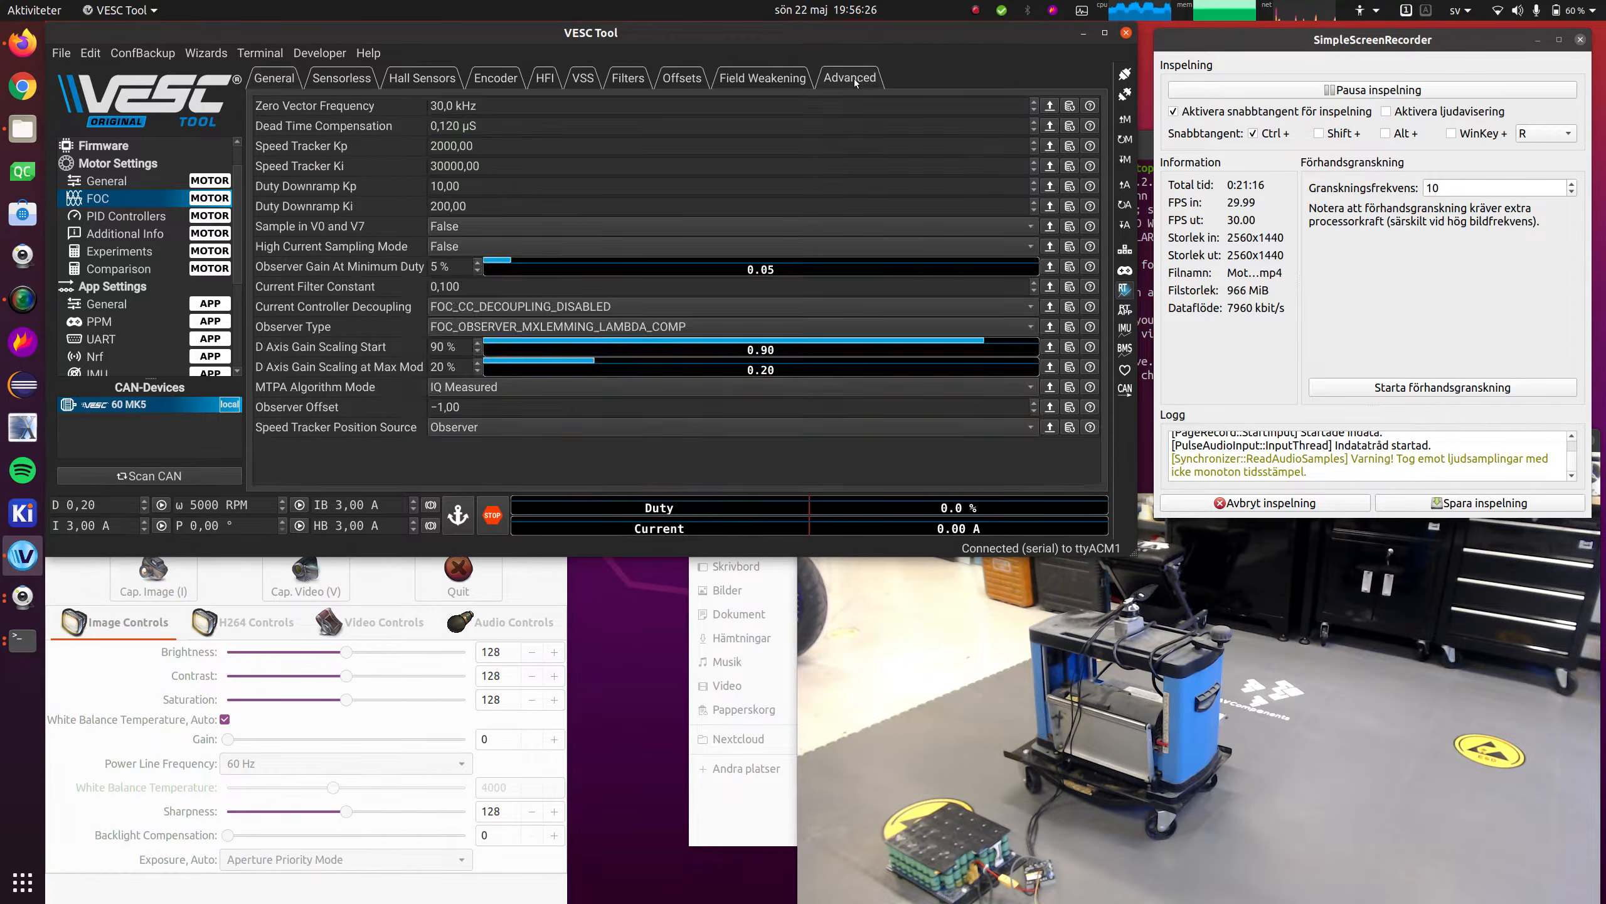
{"action": "left_click", "coordinate": [515, 388]}
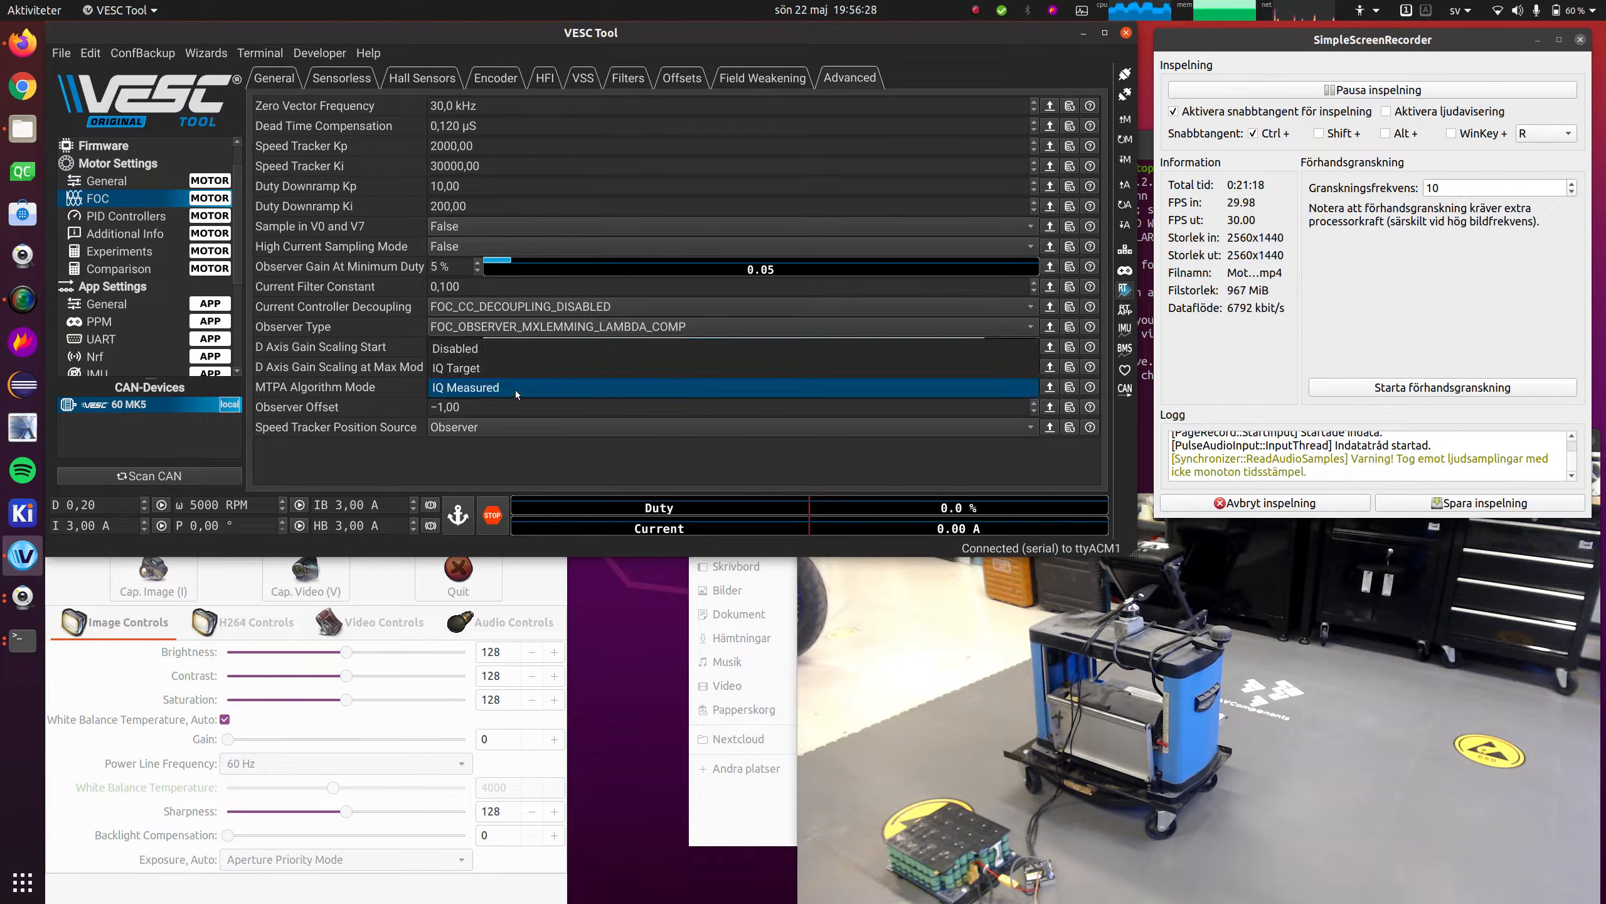
{"action": "left_click", "coordinate": [544, 354]}
{"action": "left_click", "coordinate": [1121, 159]}
{"action": "scroll", "coordinate": [145, 319], "scroll_direction": "down", "scroll_amount": 2}
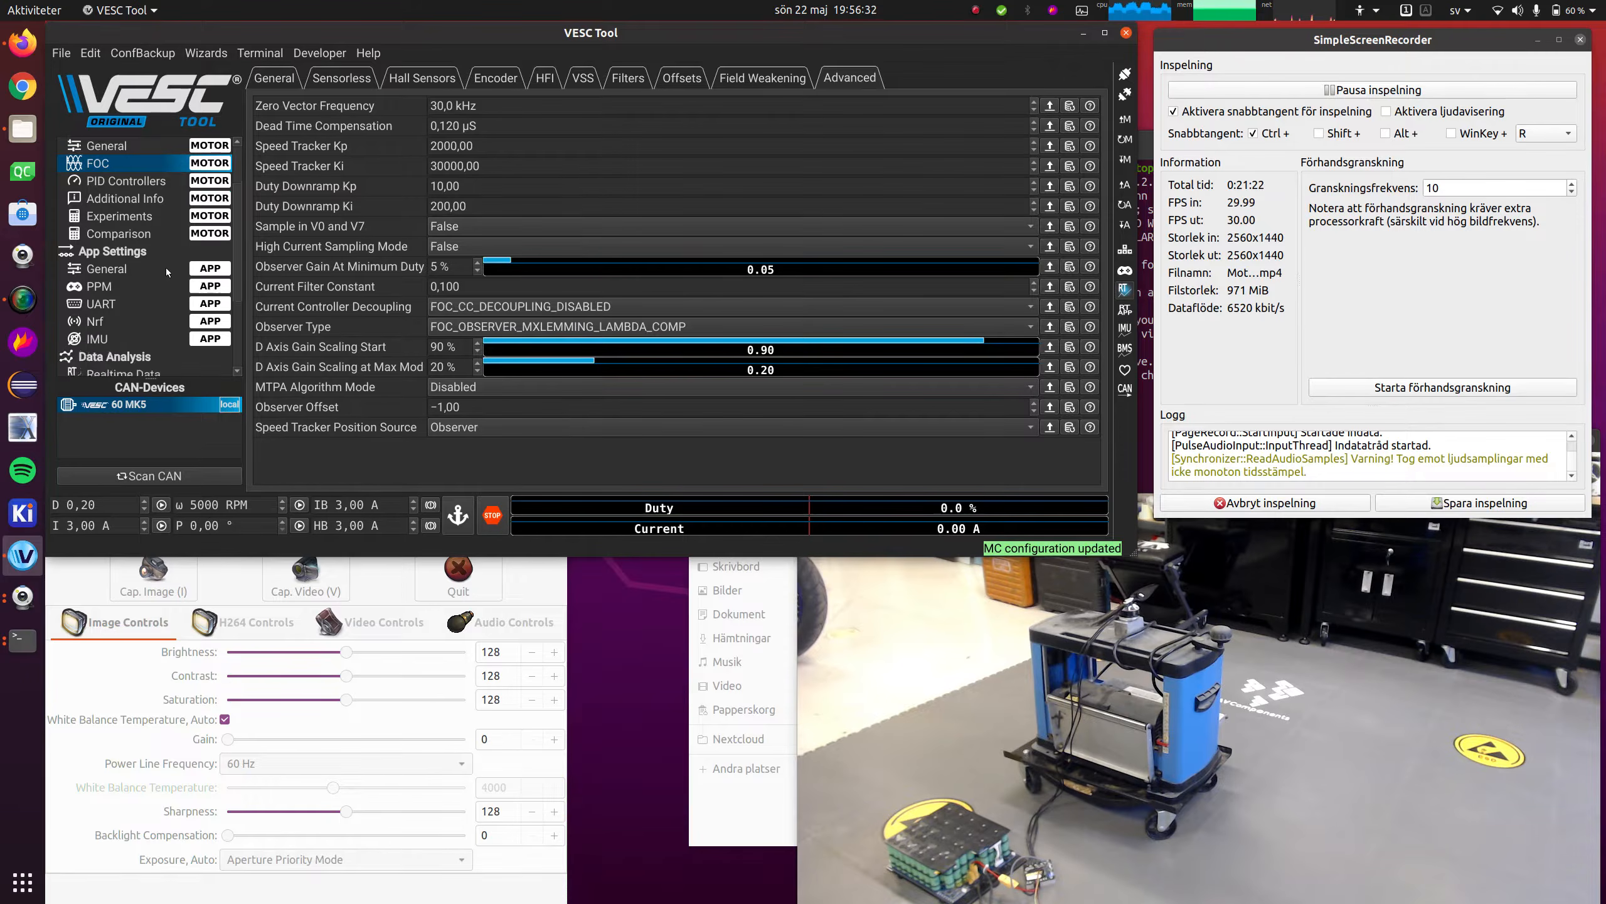
{"action": "left_click", "coordinate": [146, 289]}
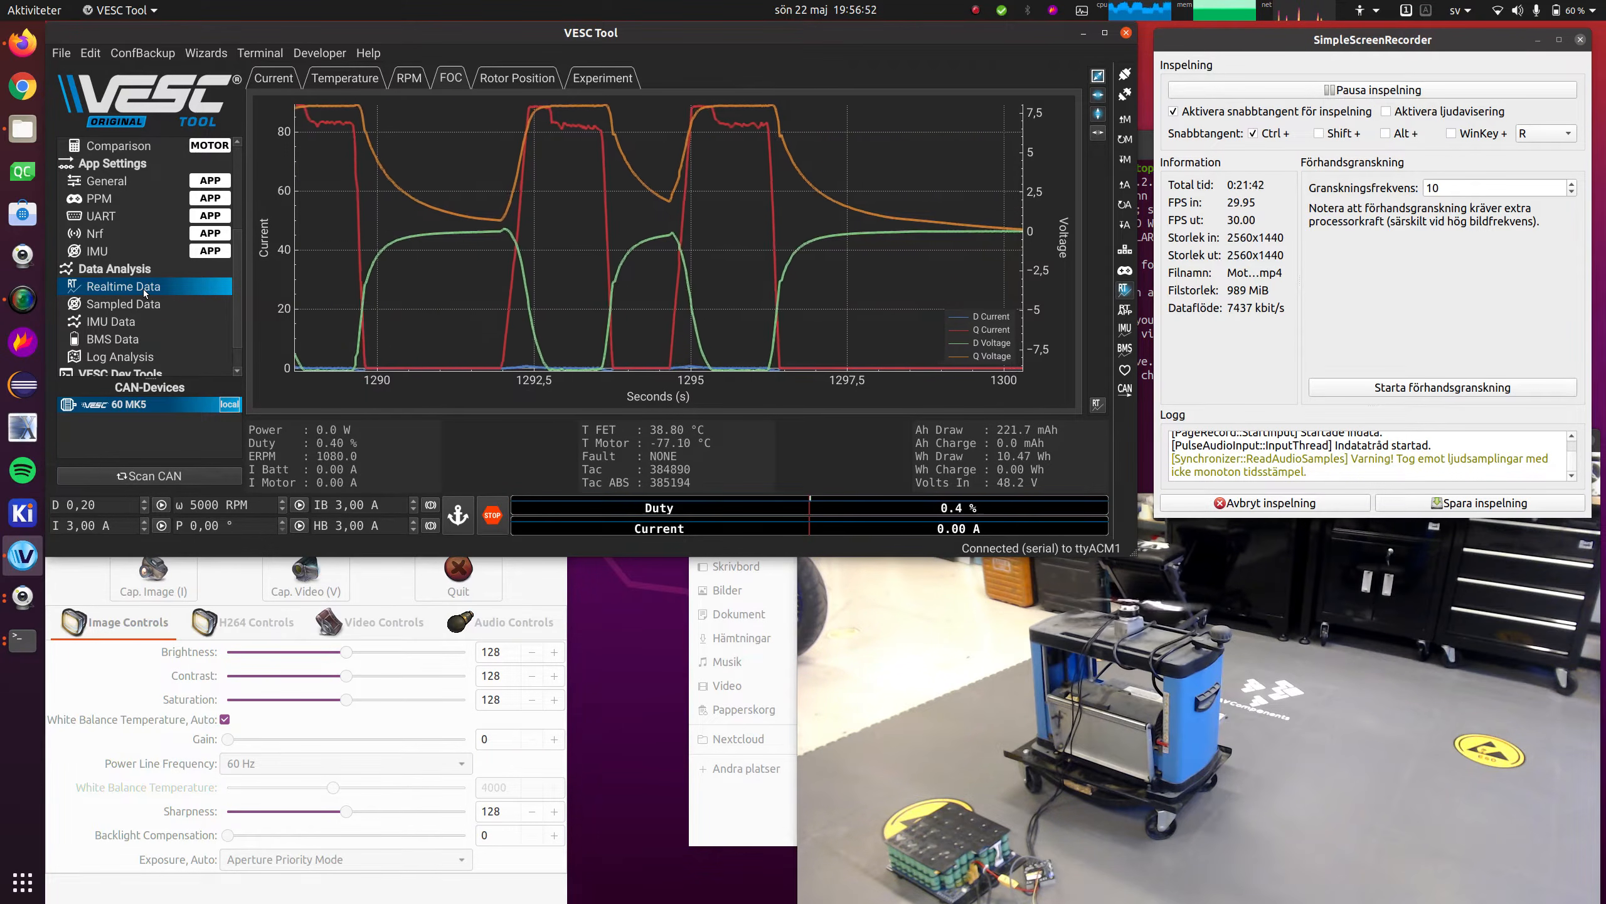
Set the motor's Max ERPM to 150000, write the motor configuration and test the motor with the realtime FOC plot
{"action": "scroll", "coordinate": [125, 231], "scroll_direction": "up", "scroll_amount": 3}
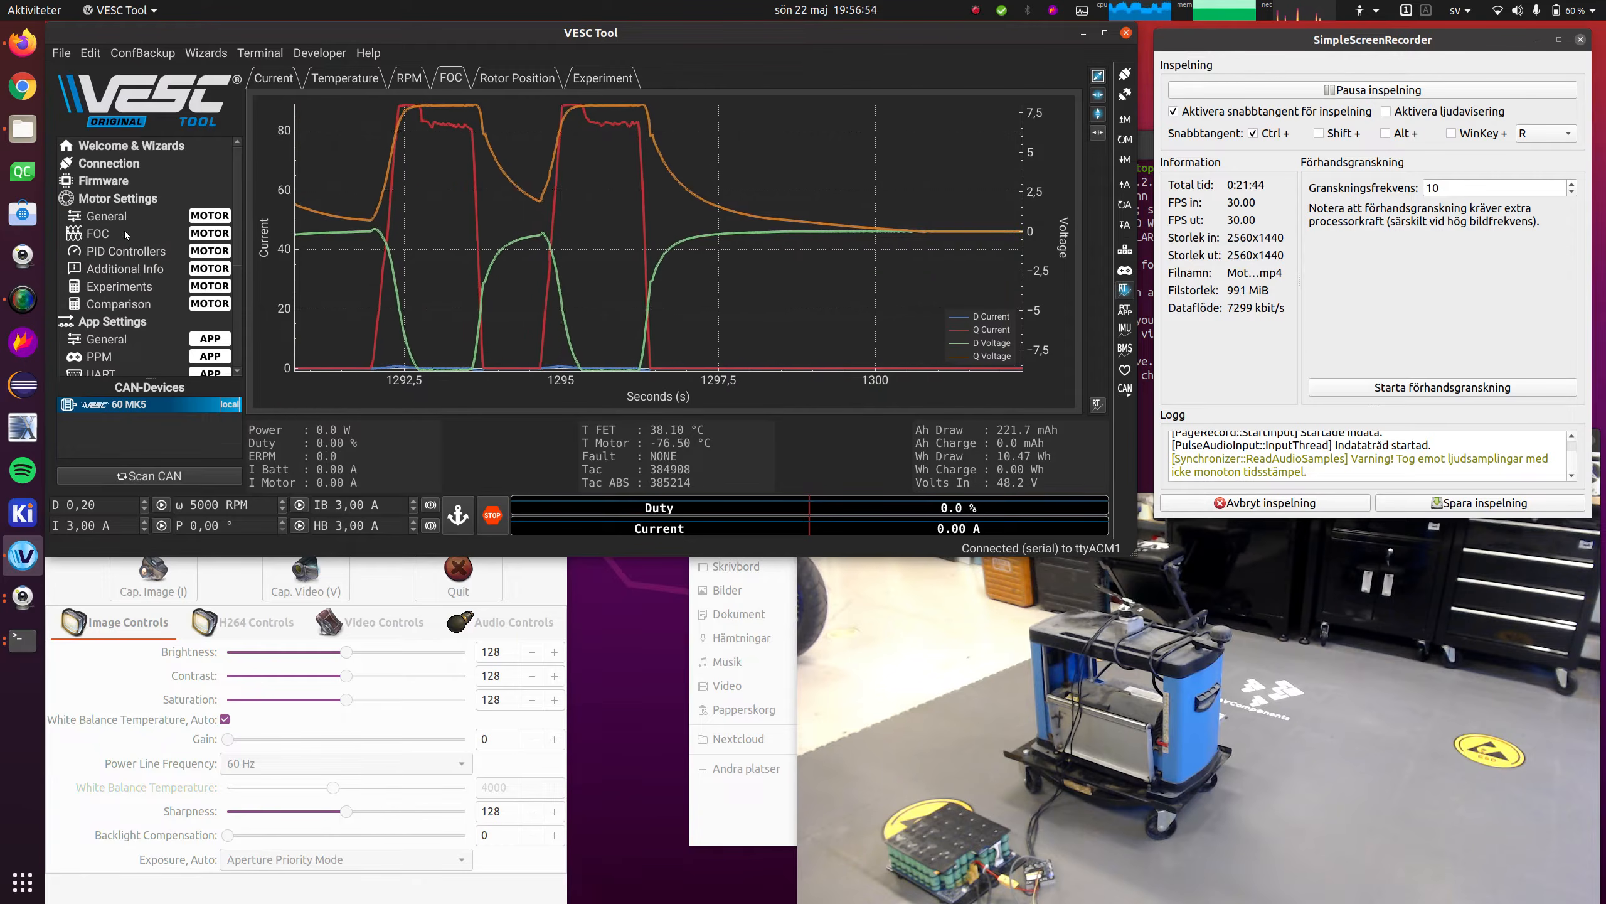
{"action": "left_click", "coordinate": [139, 216]}
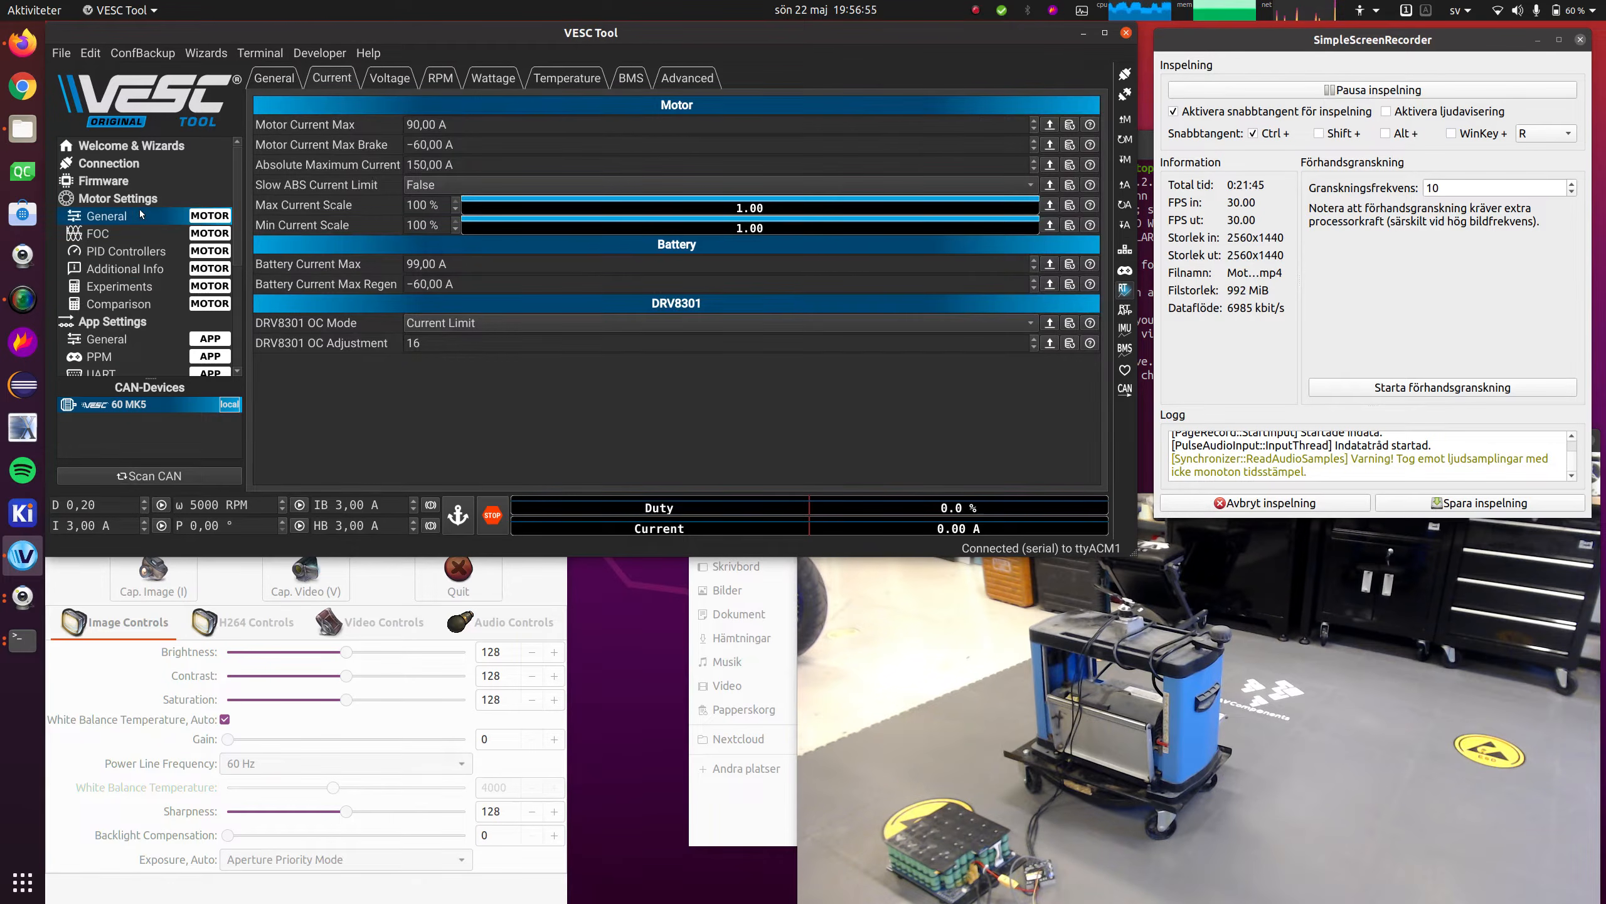
{"action": "left_click", "coordinate": [432, 72]}
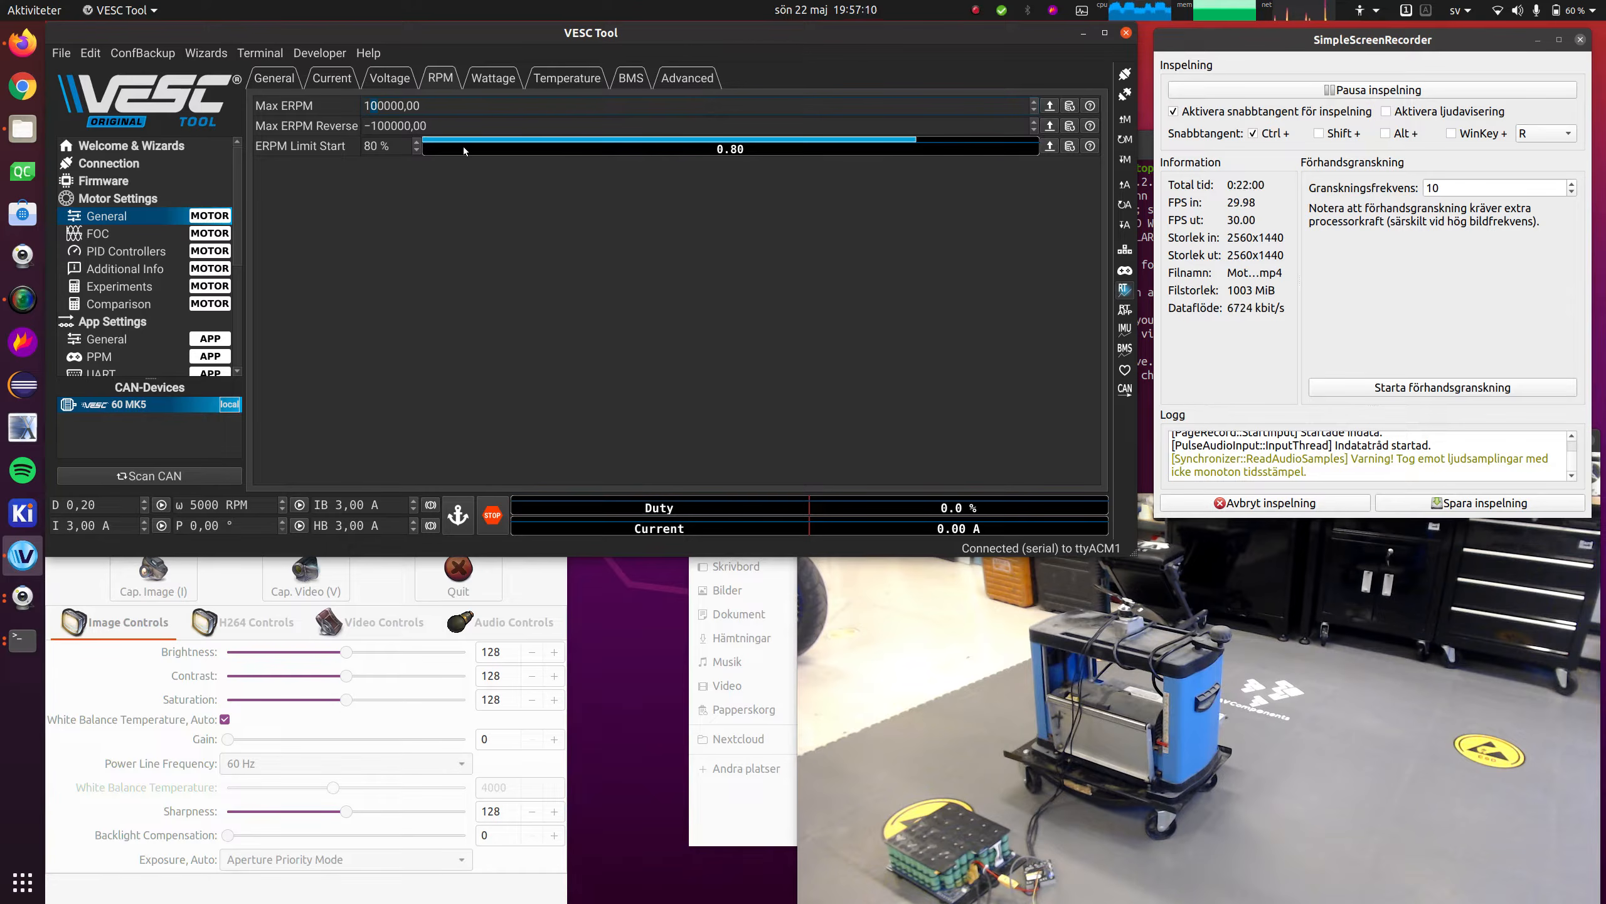
{"action": "type", "text": "5"}
{"action": "left_click", "coordinate": [1126, 160]}
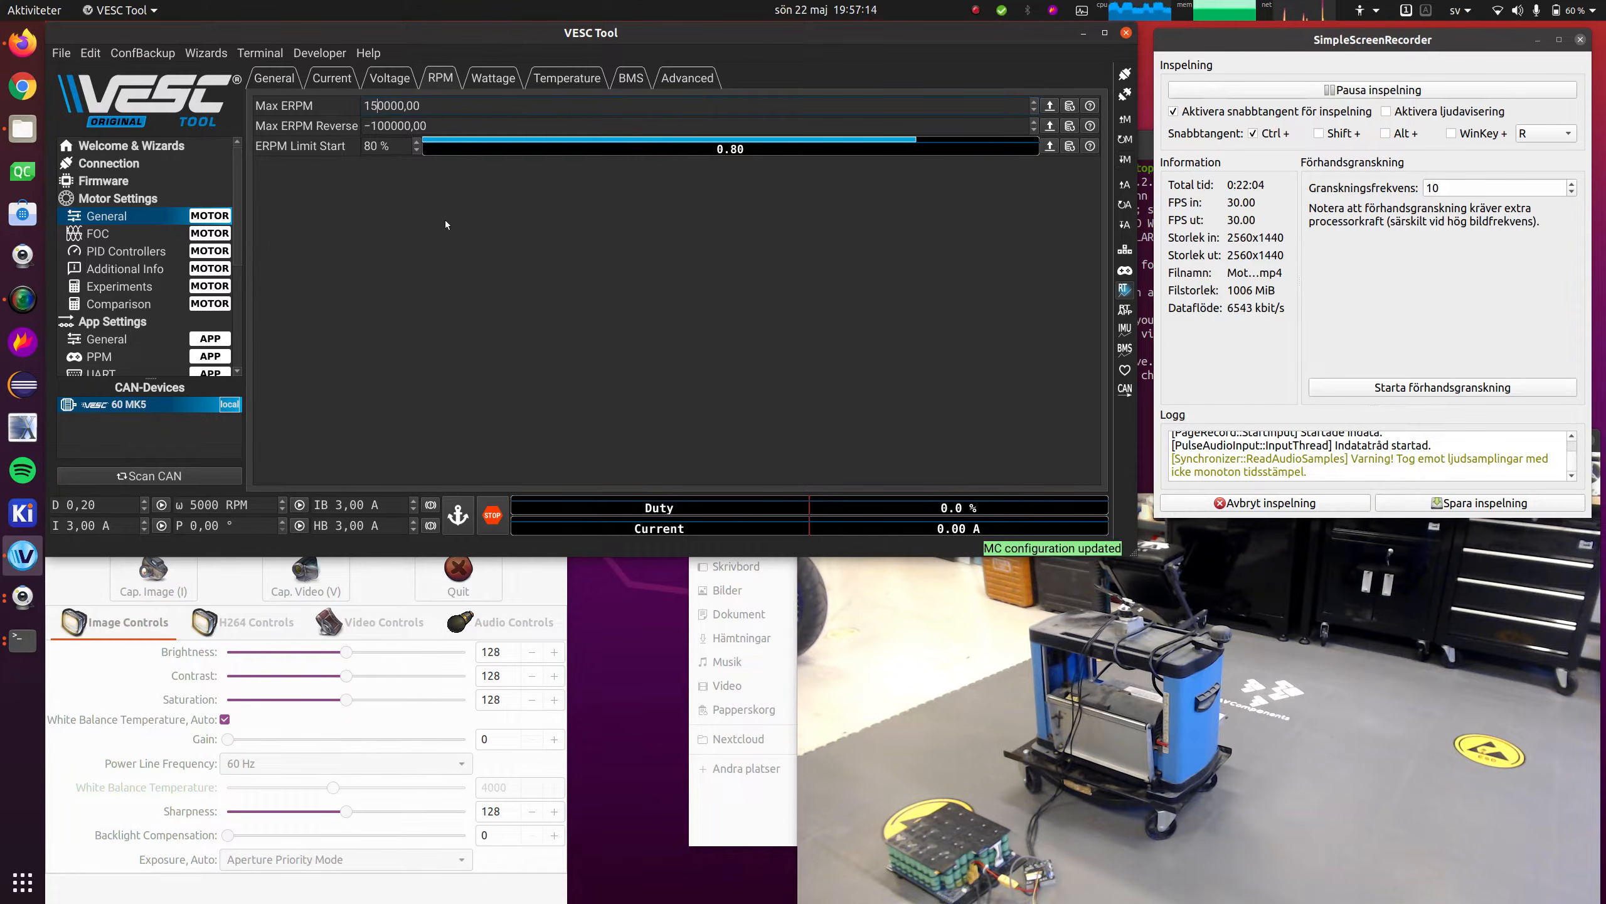
{"action": "scroll", "coordinate": [190, 304], "scroll_direction": "down", "scroll_amount": 4}
{"action": "left_click", "coordinate": [161, 256]}
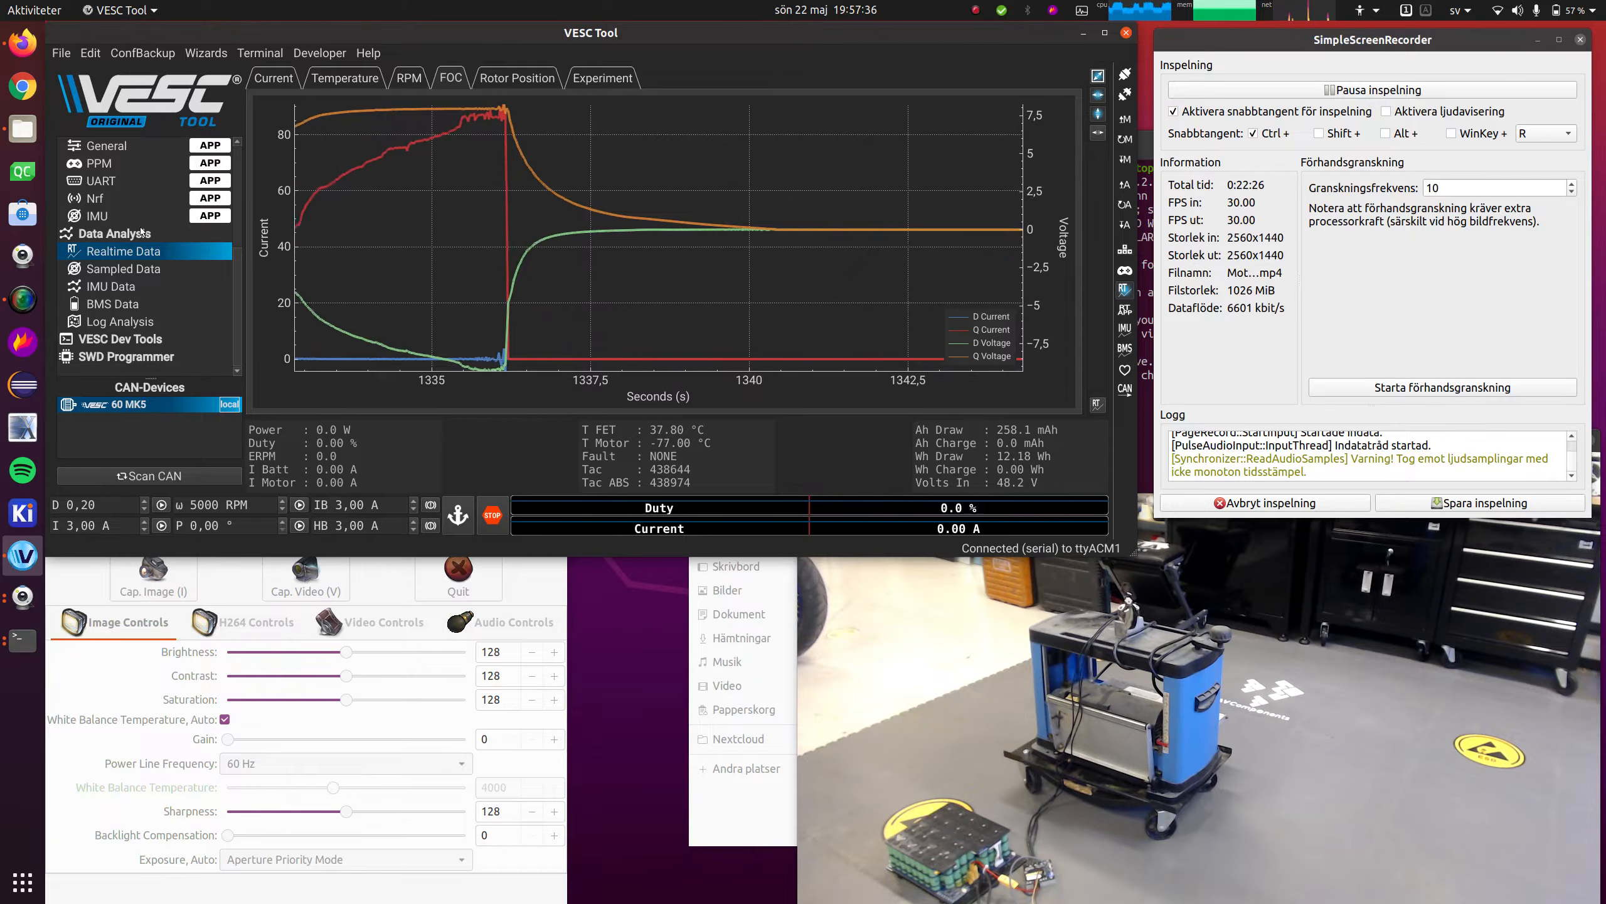
Print the recorded faults in the VESC terminal and test the motor with the sampled phase currents displayed
{"action": "scroll", "coordinate": [149, 244], "scroll_direction": "up", "scroll_amount": 4}
{"action": "left_click", "coordinate": [106, 249]}
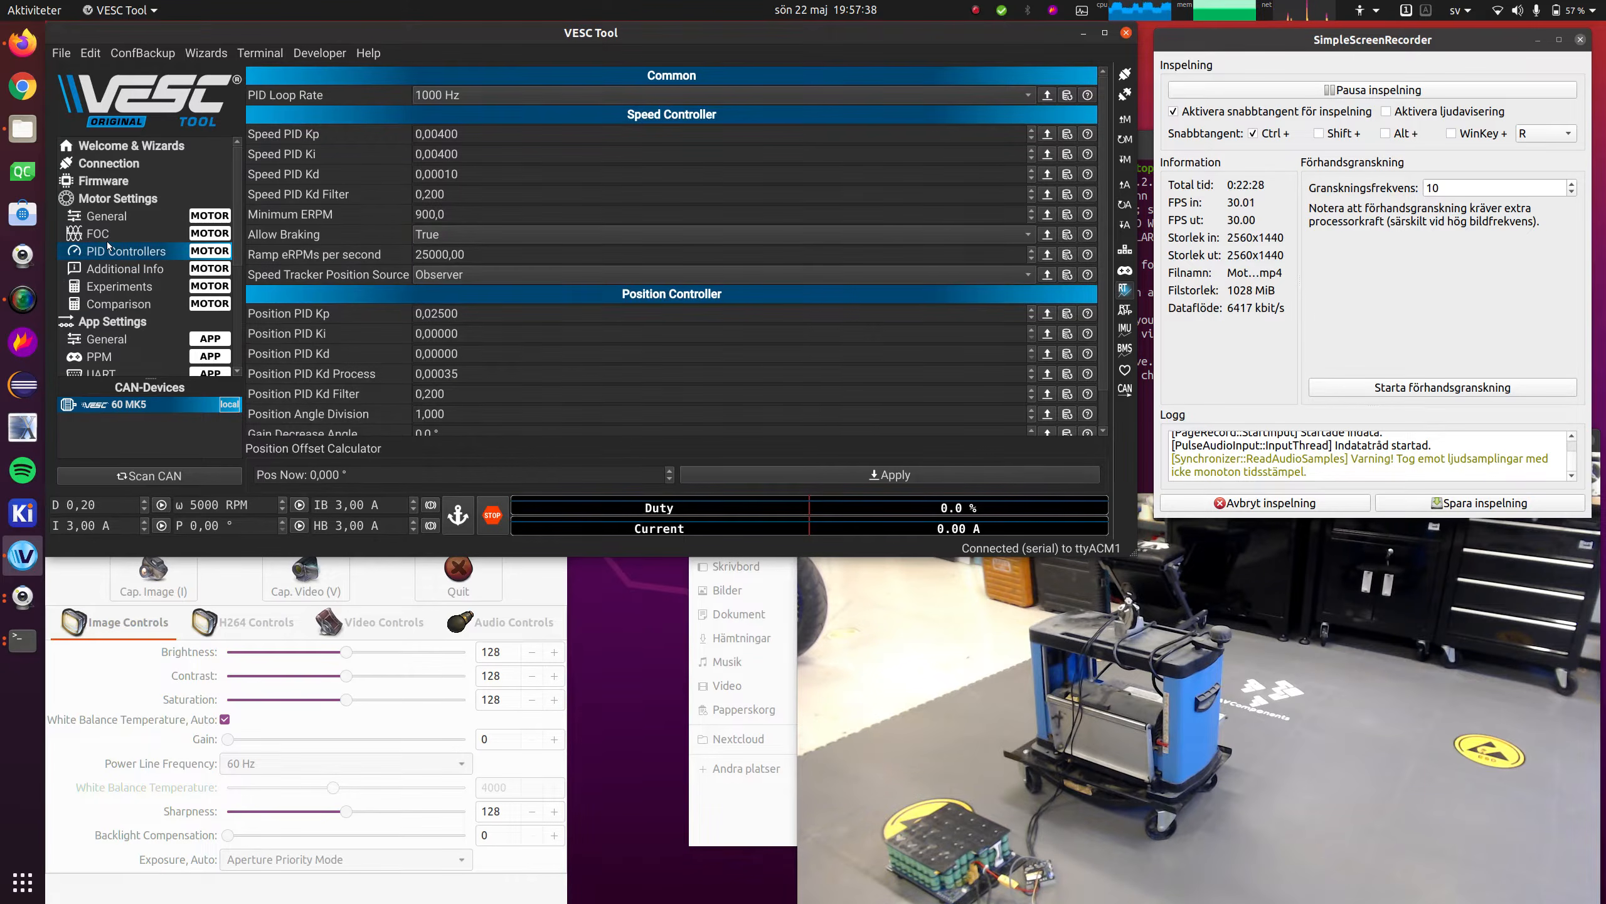
{"action": "left_click", "coordinate": [108, 235]}
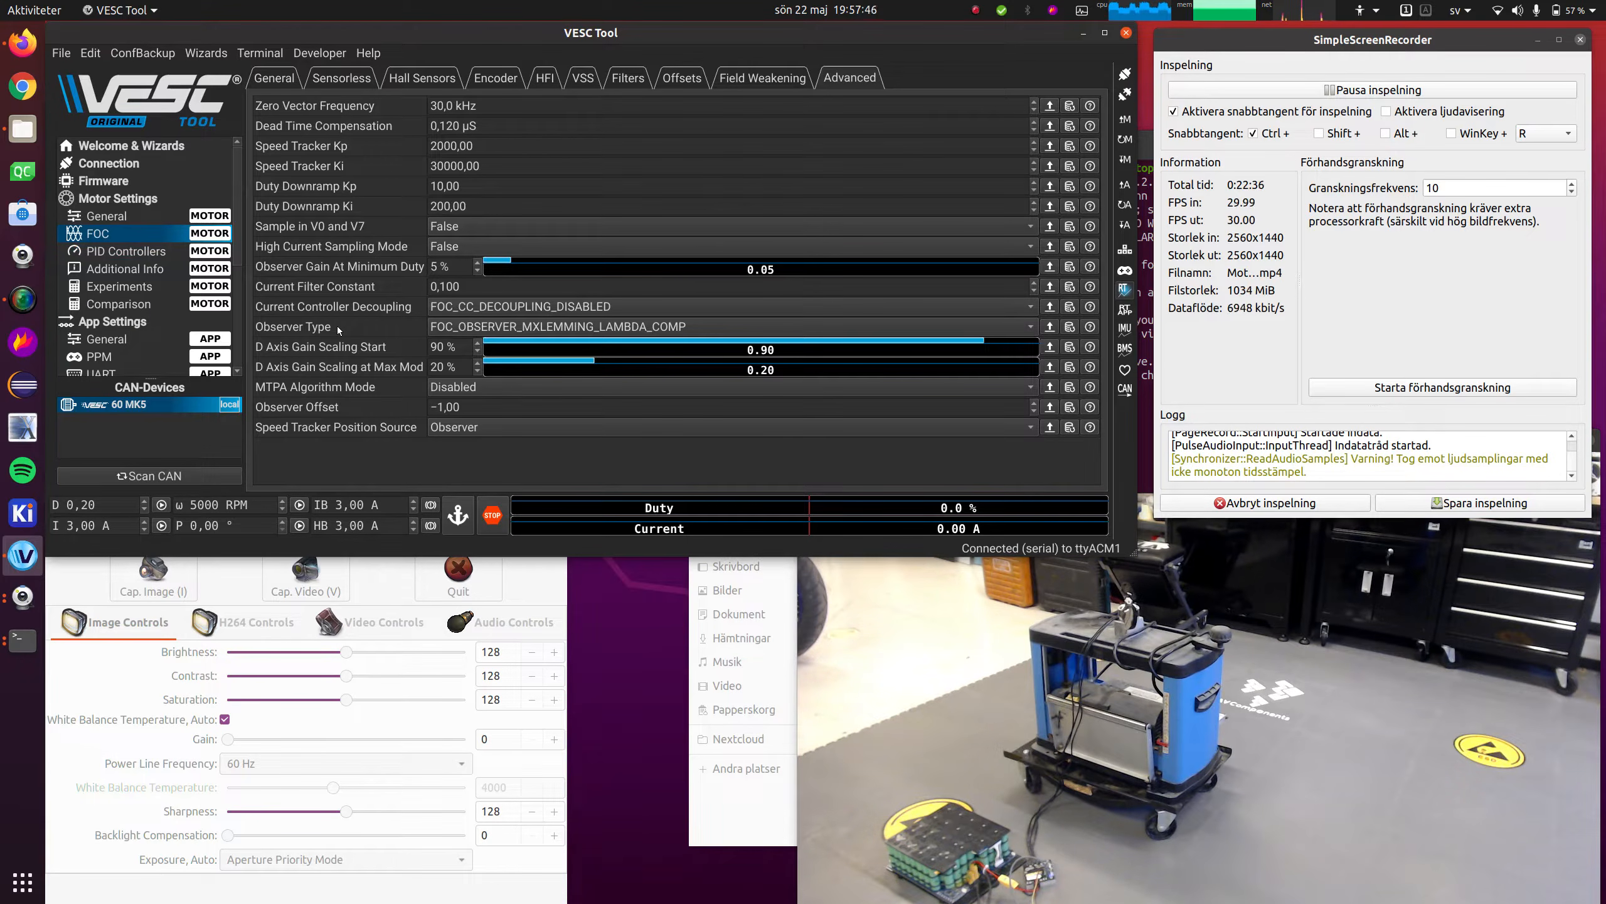
{"action": "left_click", "coordinate": [320, 53]}
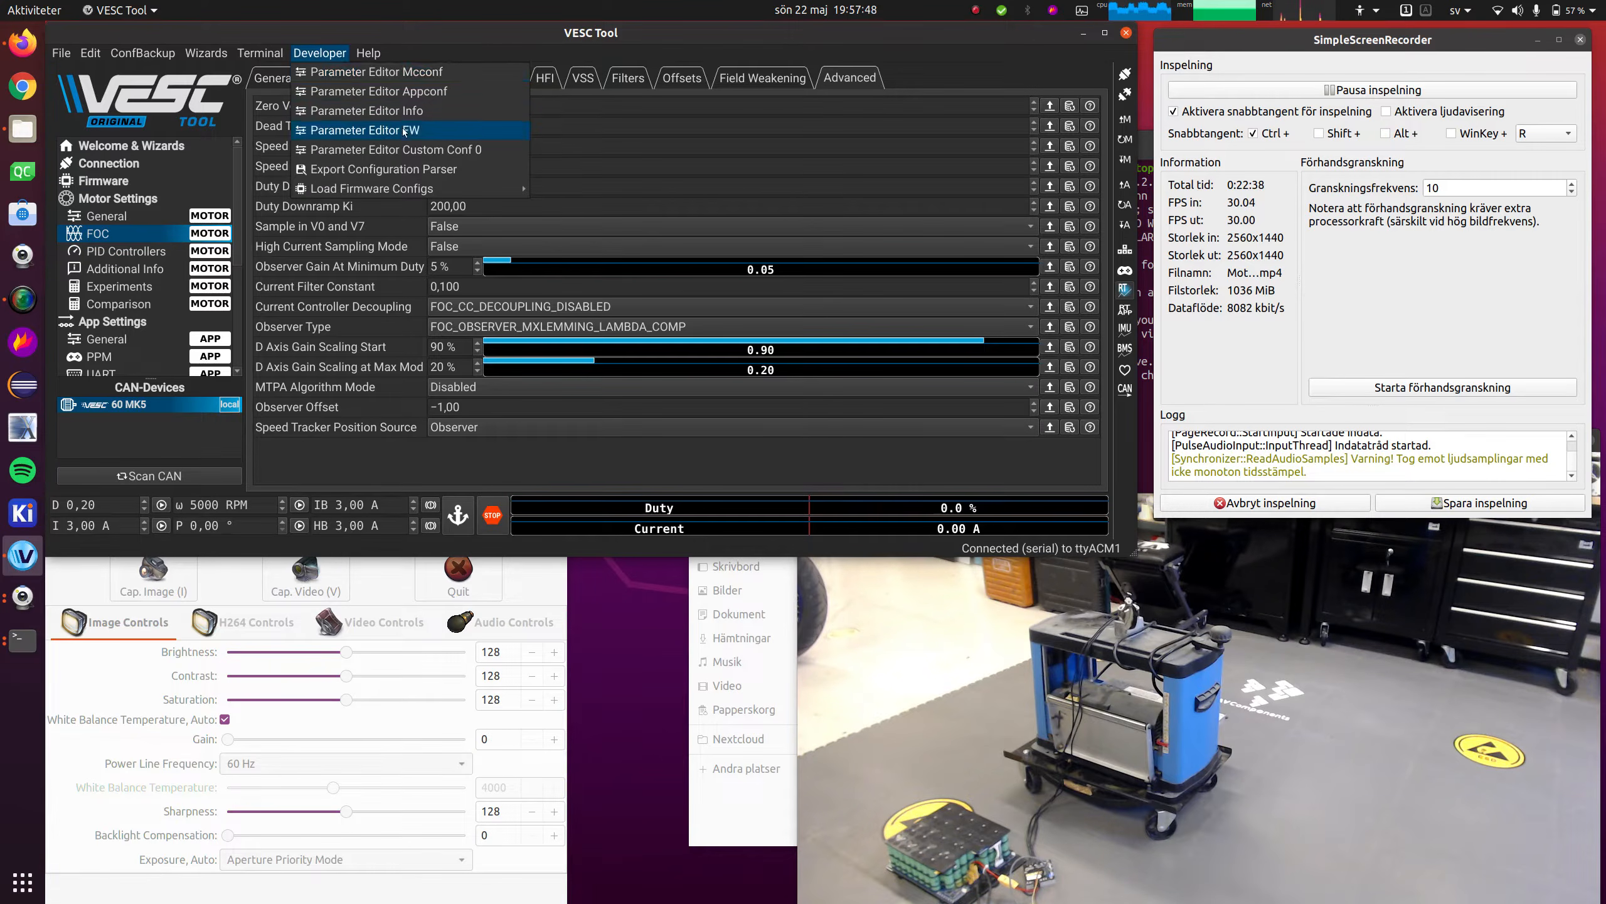
{"action": "mouse_move", "coordinate": [259, 53]}
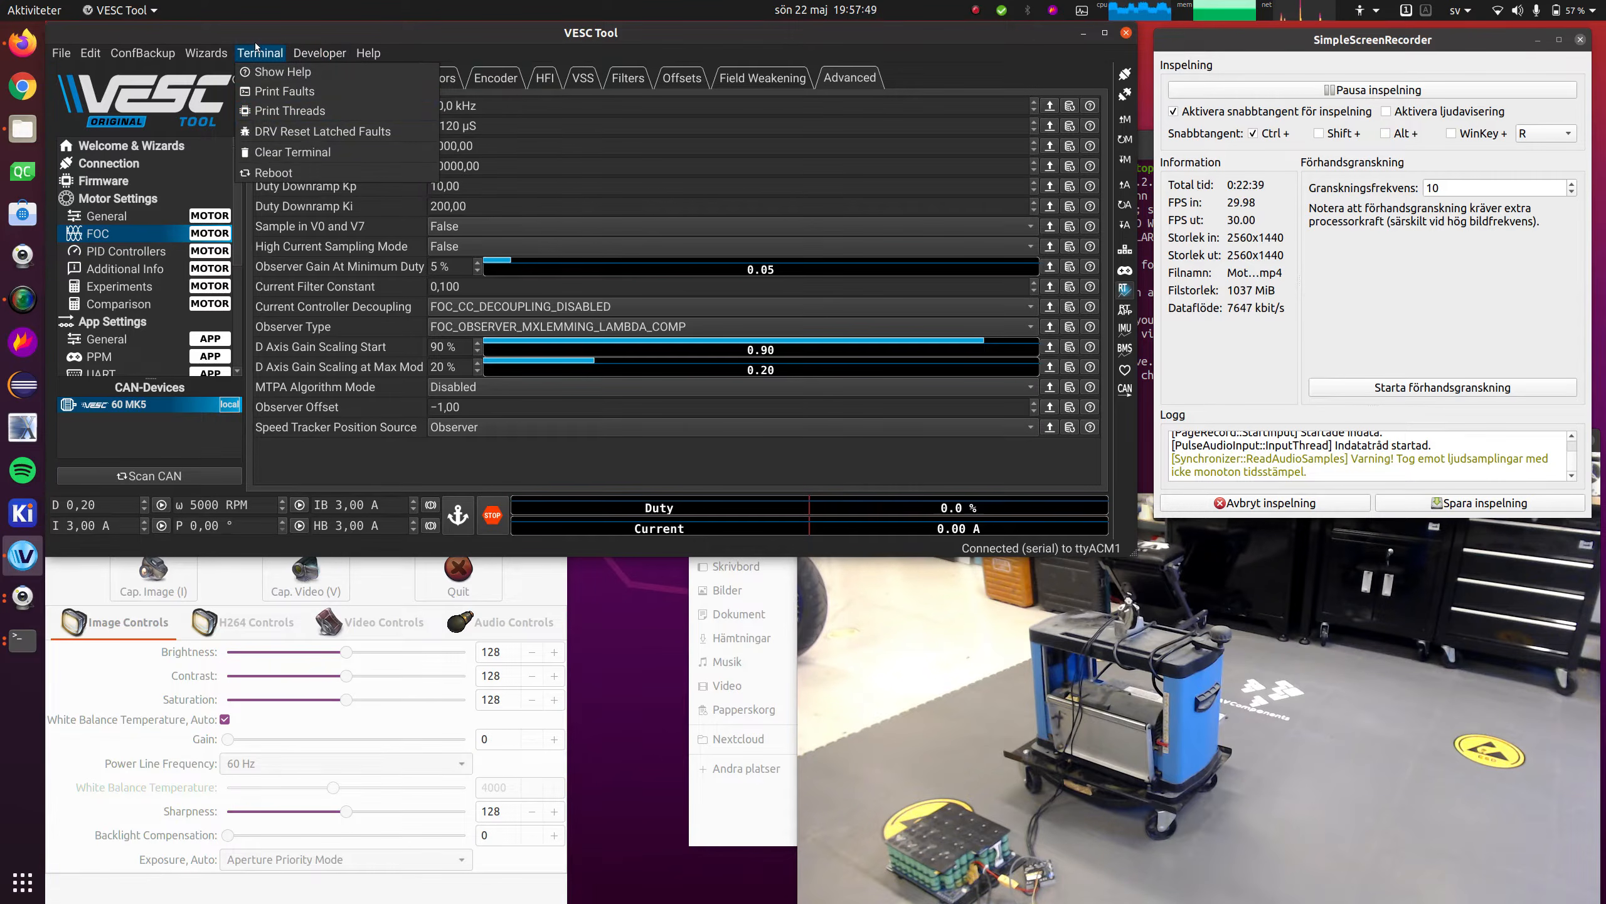
{"action": "left_click", "coordinate": [364, 97]}
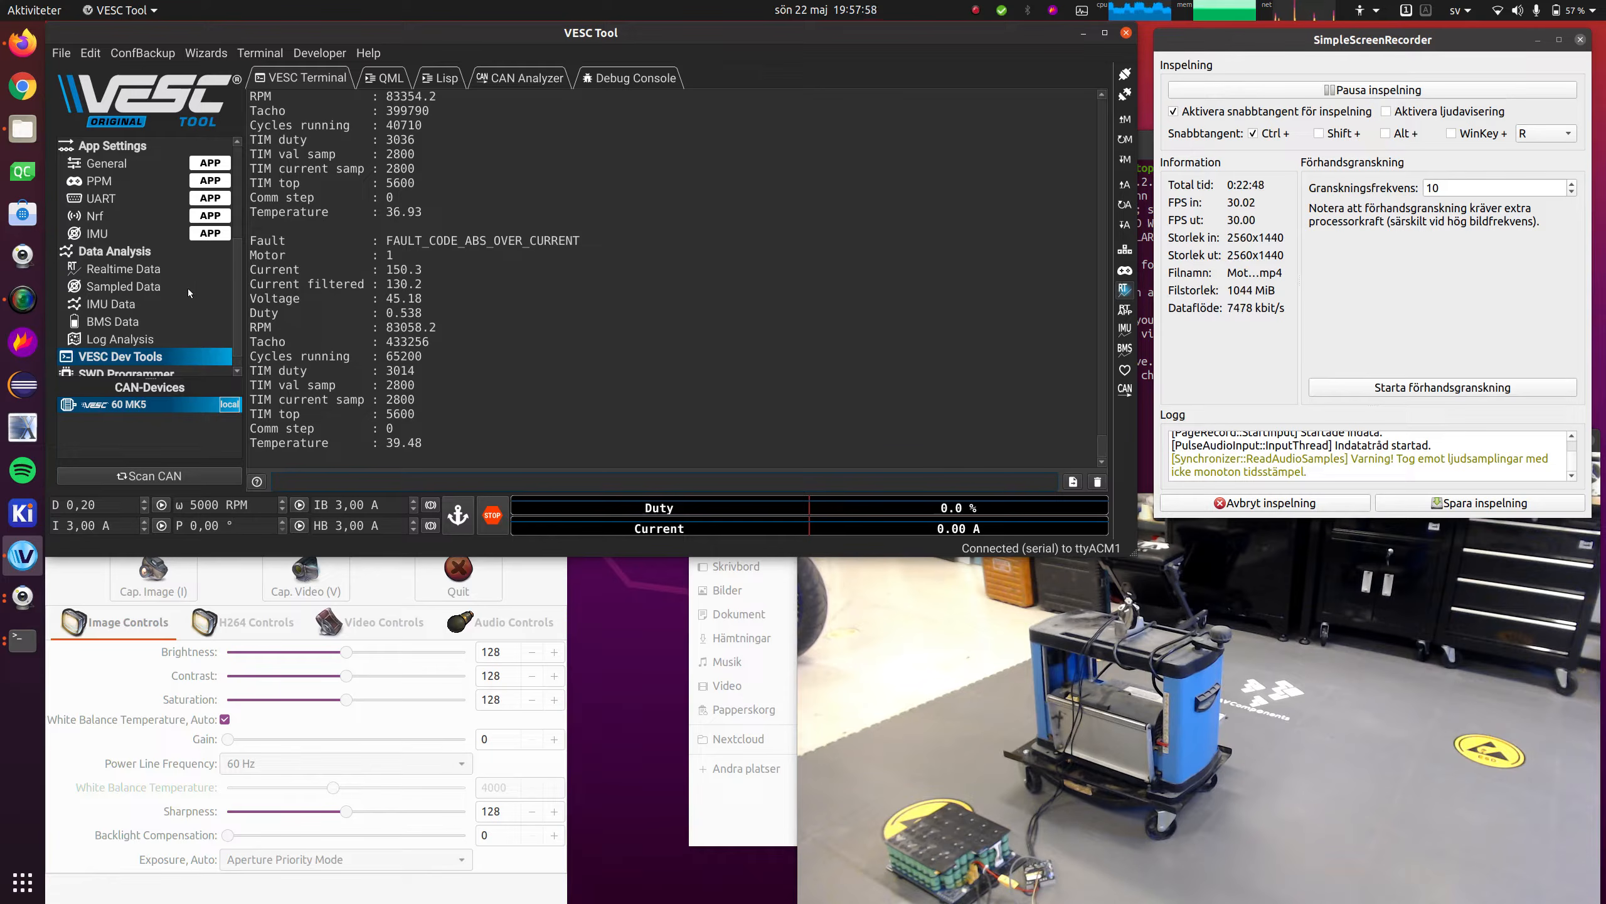
{"action": "left_click", "coordinate": [156, 285]}
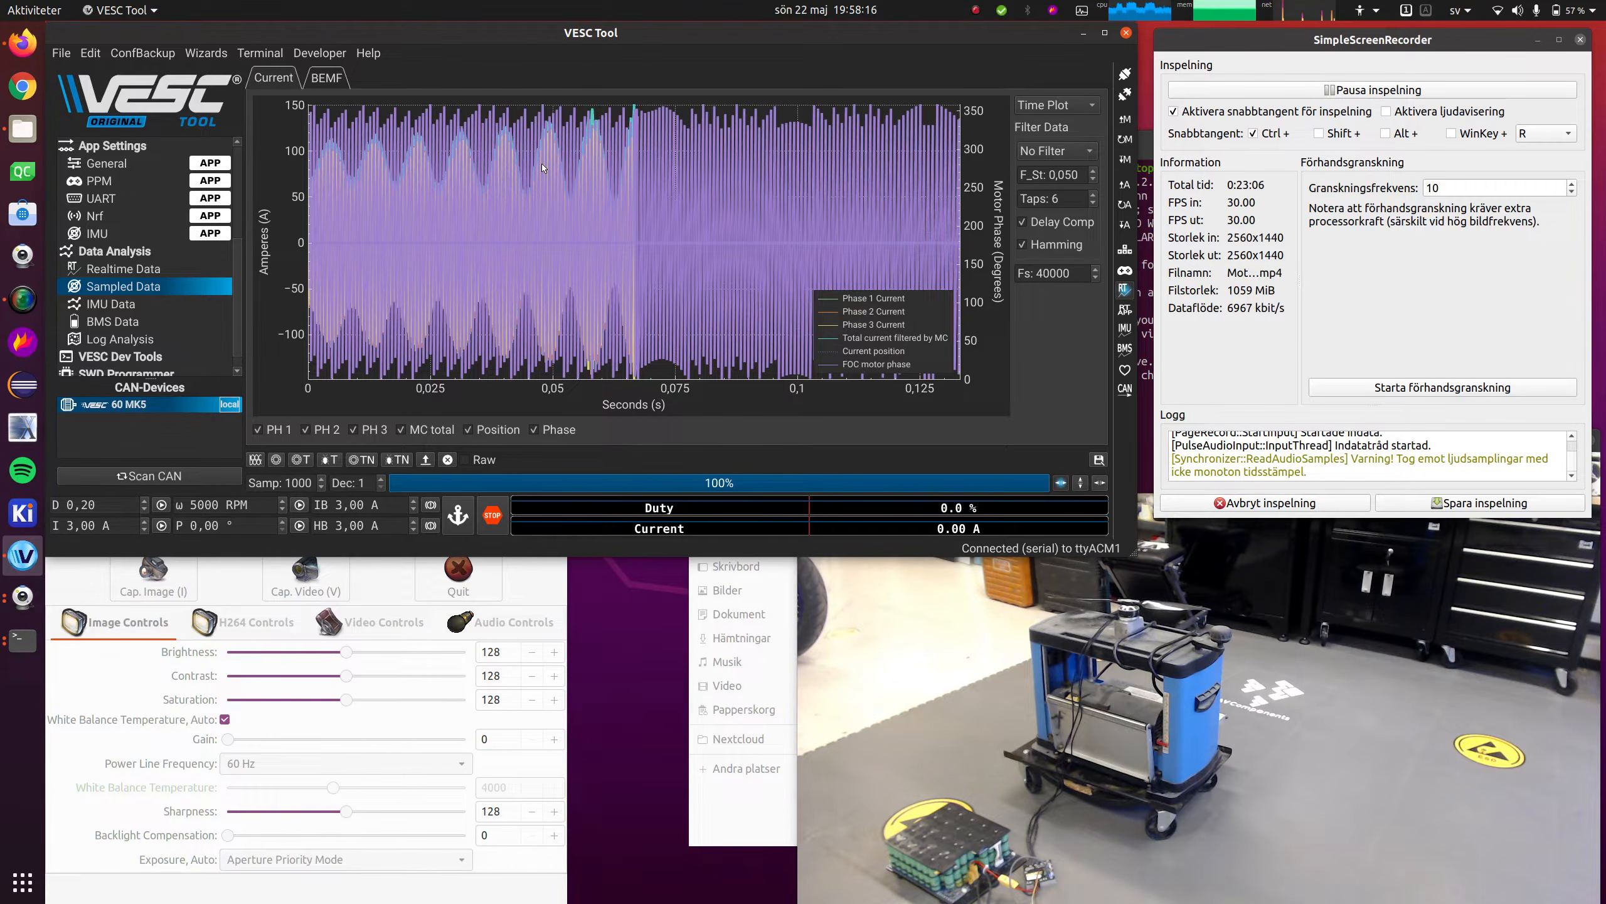
Recalculate and apply the FOC gains with a 1000 µs time constant, write the motor configuration and test the motor with sampled current data
{"action": "scroll", "coordinate": [148, 250], "scroll_direction": "up", "scroll_amount": 3}
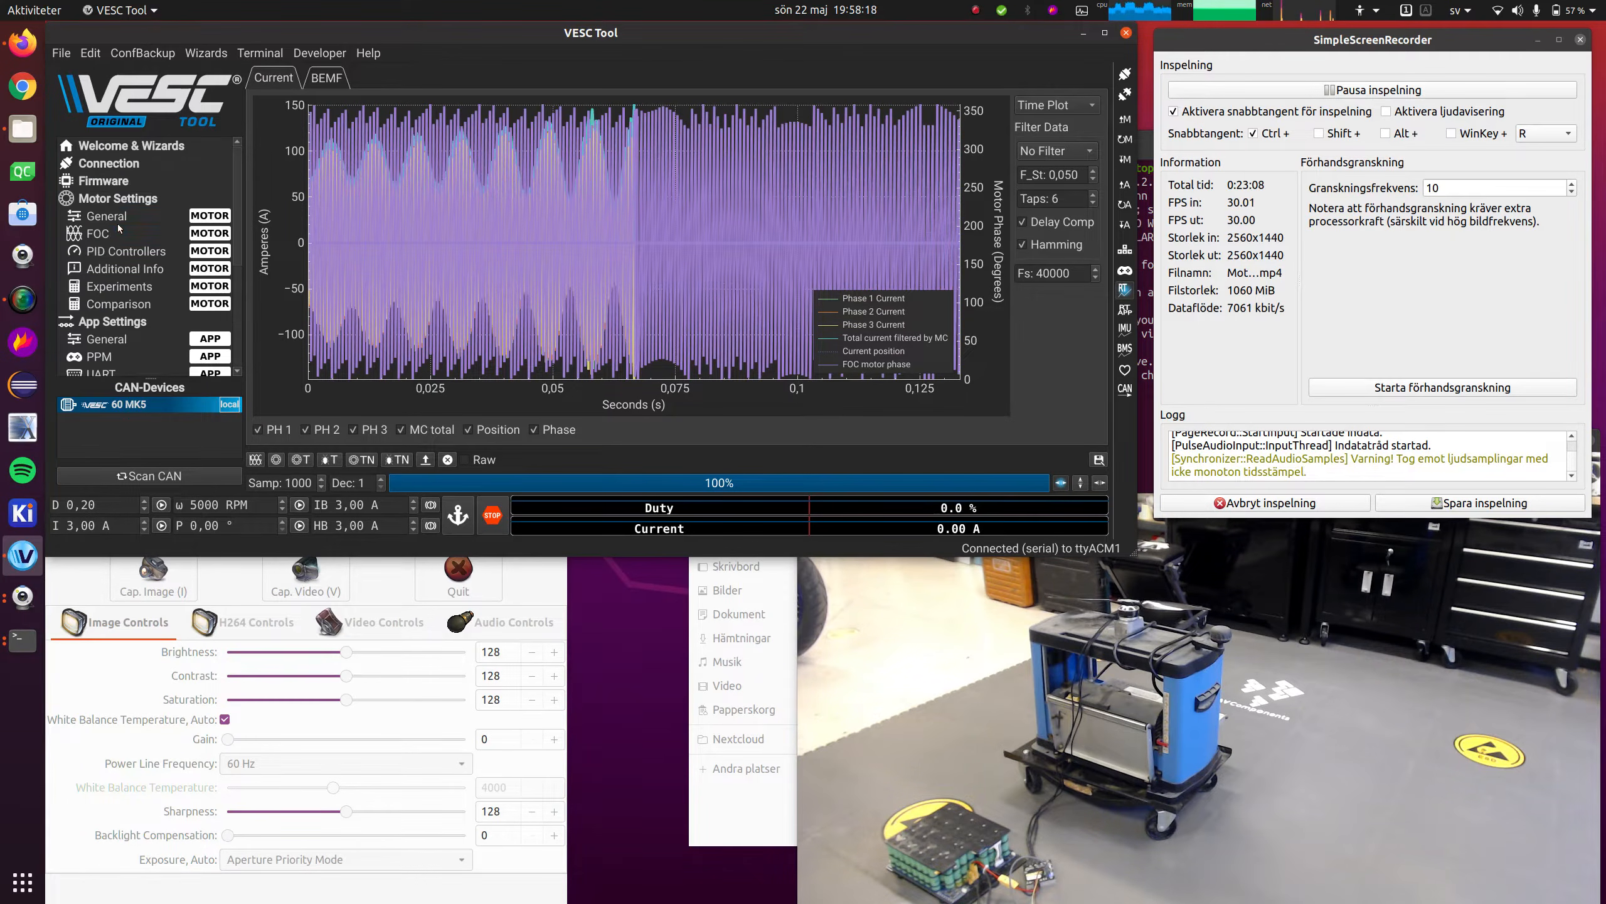
{"action": "left_click", "coordinate": [118, 229]}
{"action": "left_click", "coordinate": [285, 72]}
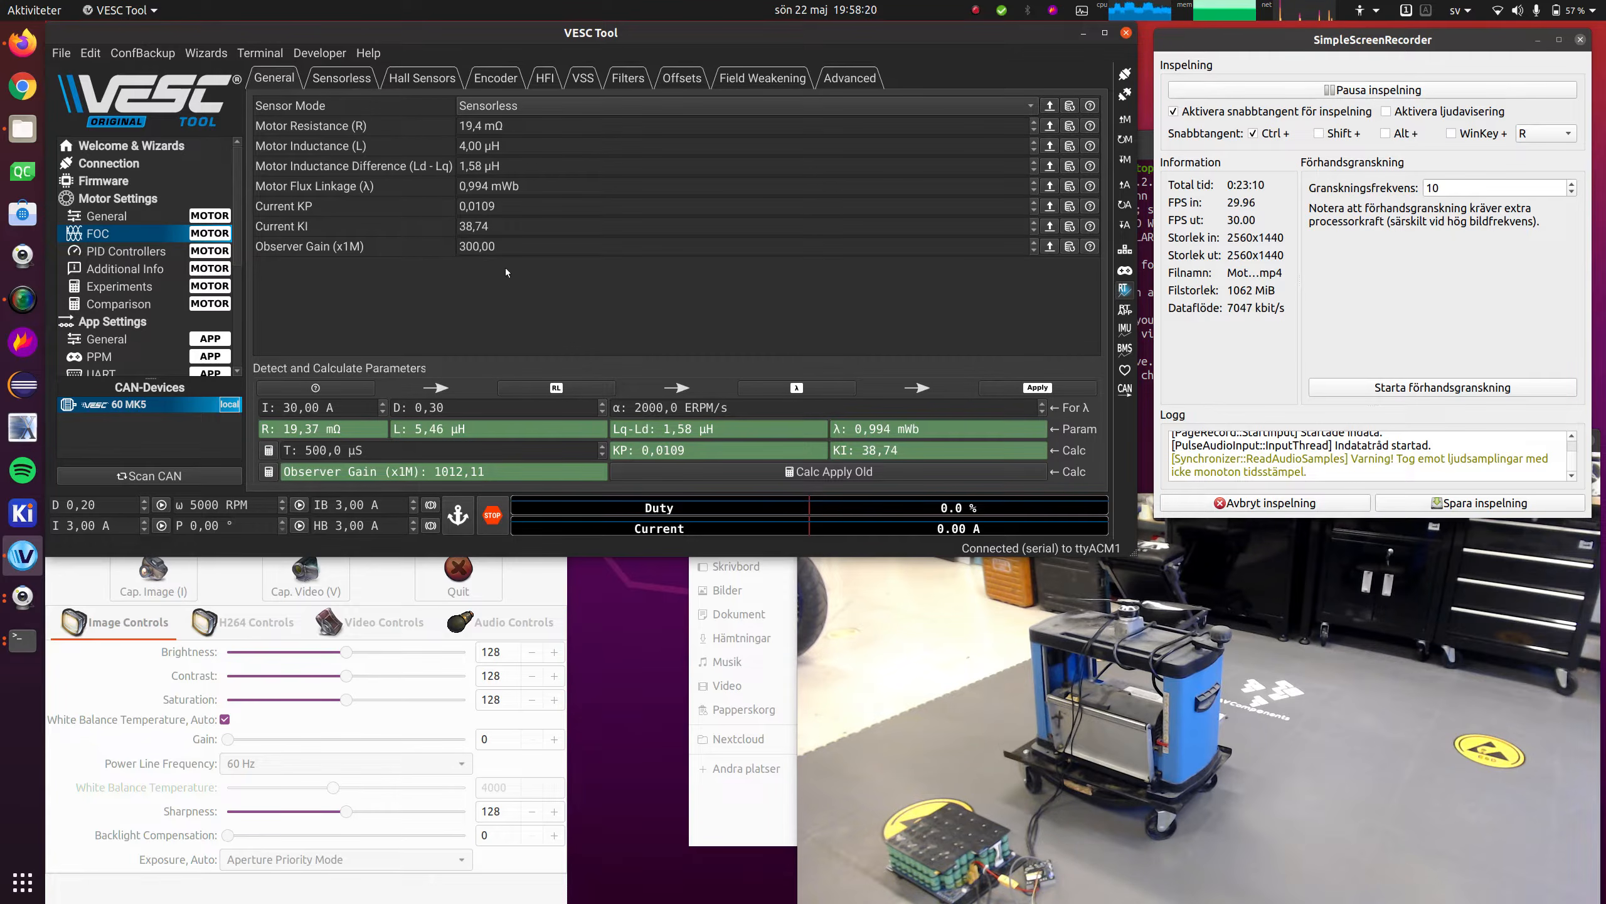
{"action": "triple_click", "coordinate": [408, 448]}
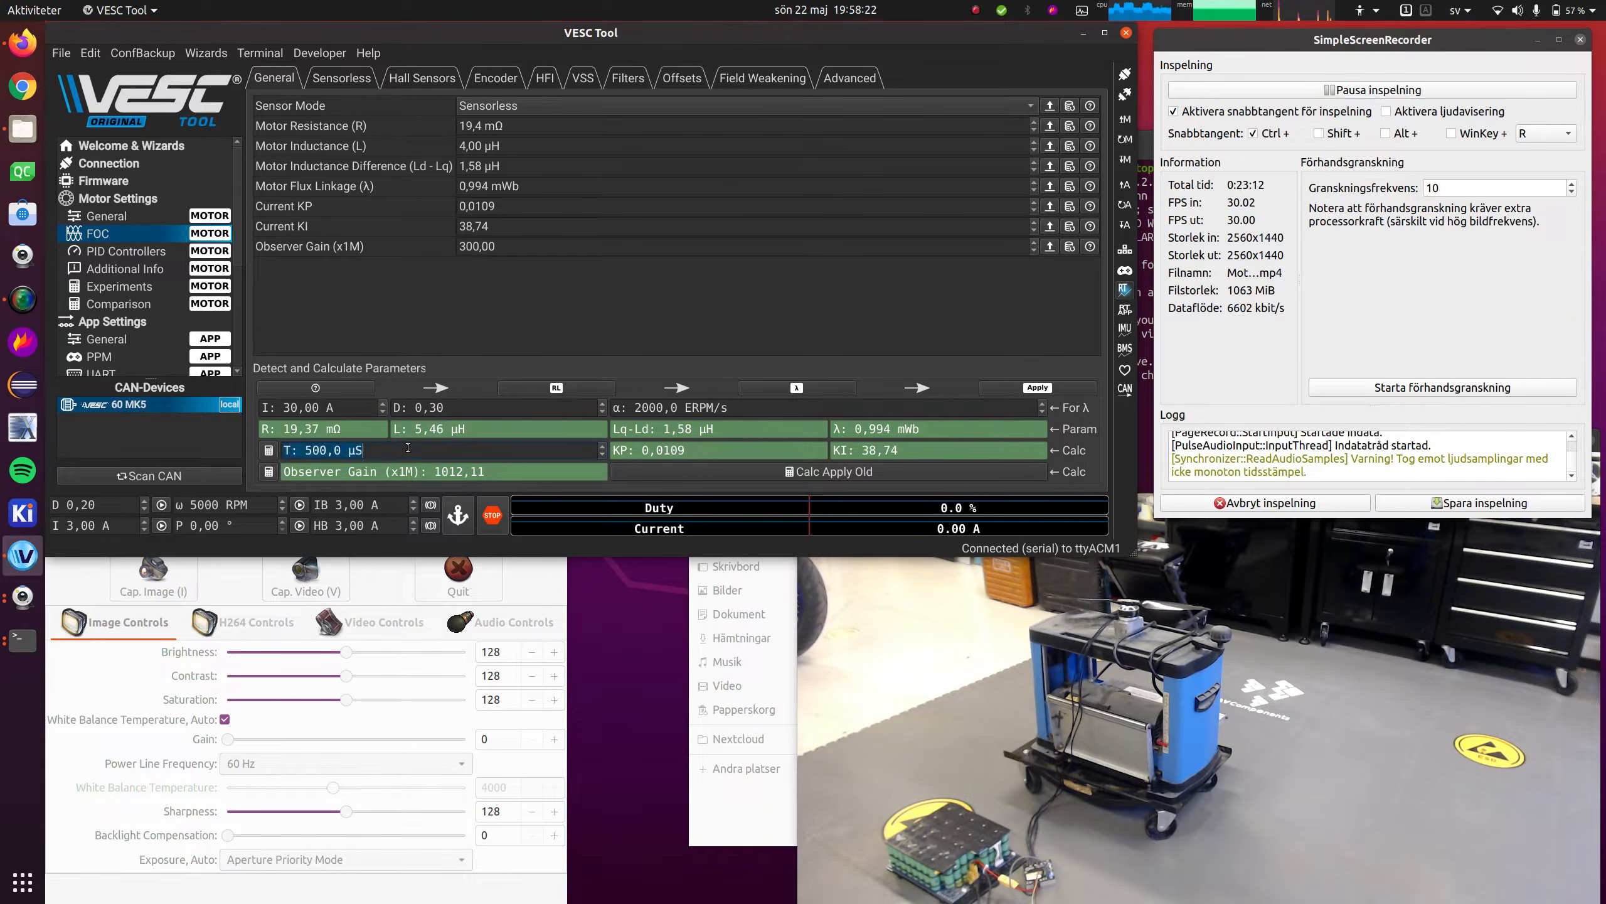
{"action": "type", "text": "1000"}
{"action": "left_click", "coordinate": [897, 470]}
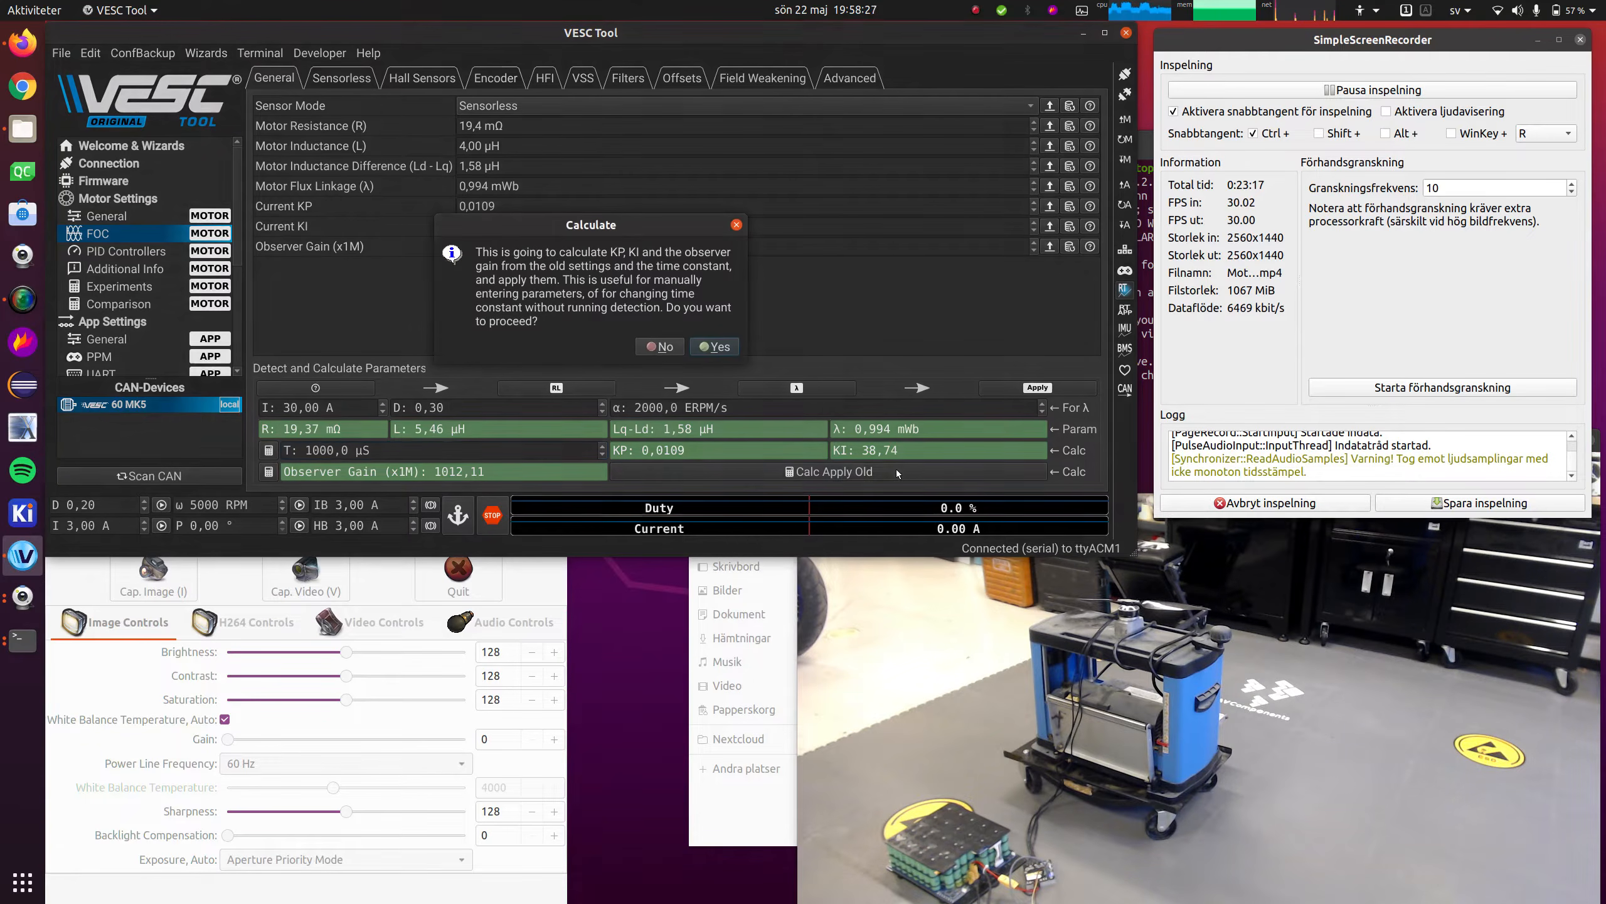
{"action": "left_click", "coordinate": [715, 349]}
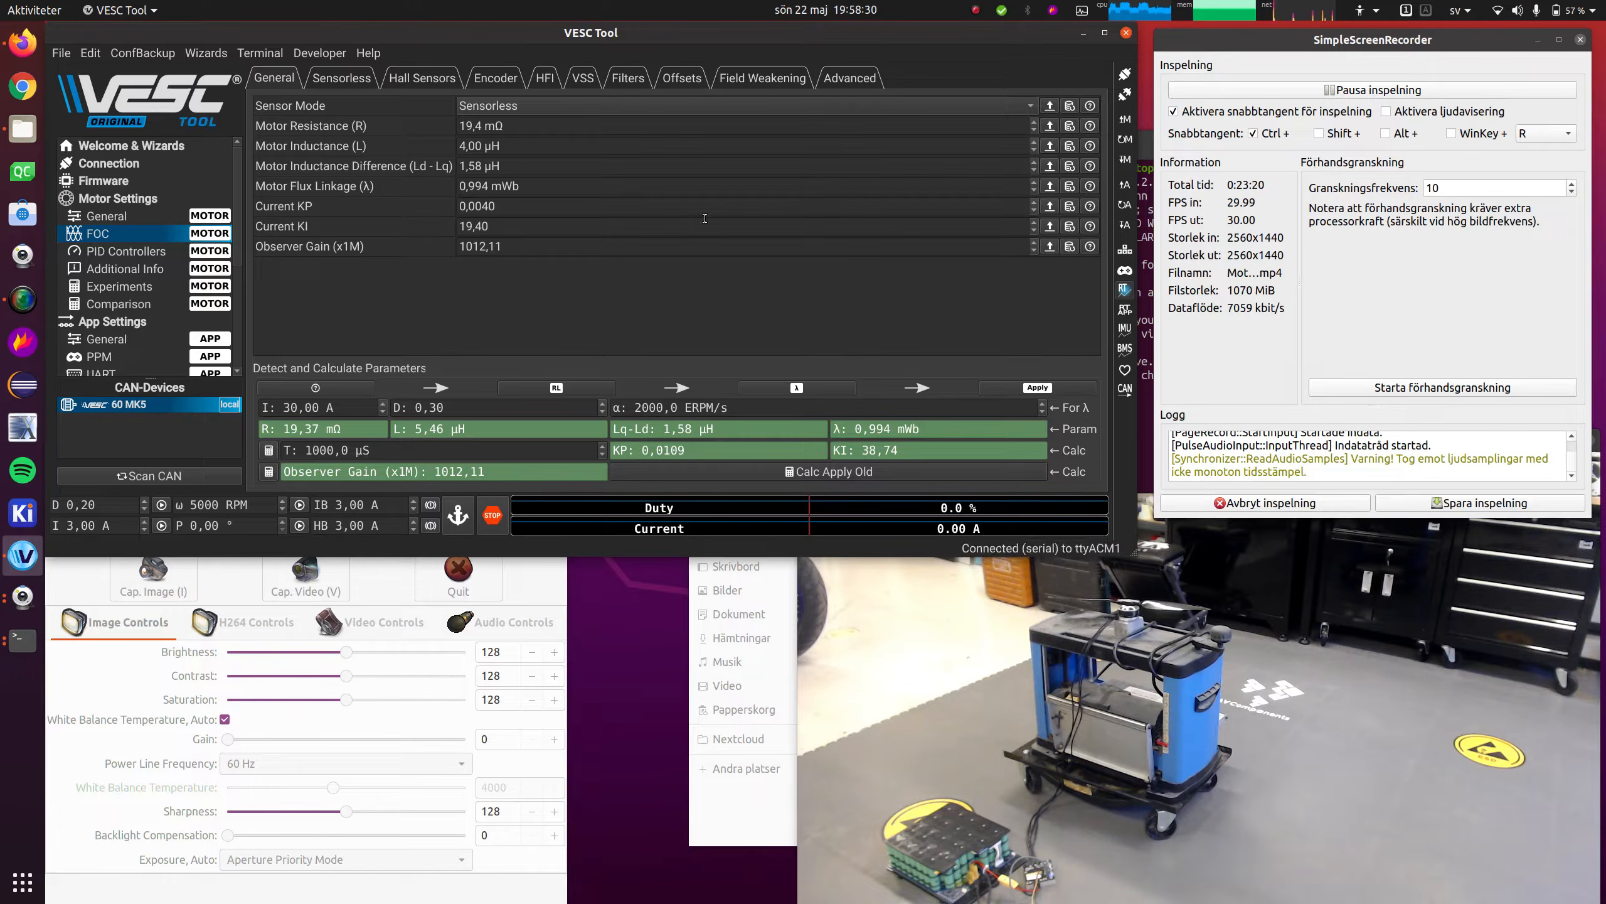
{"action": "left_click", "coordinate": [1126, 160]}
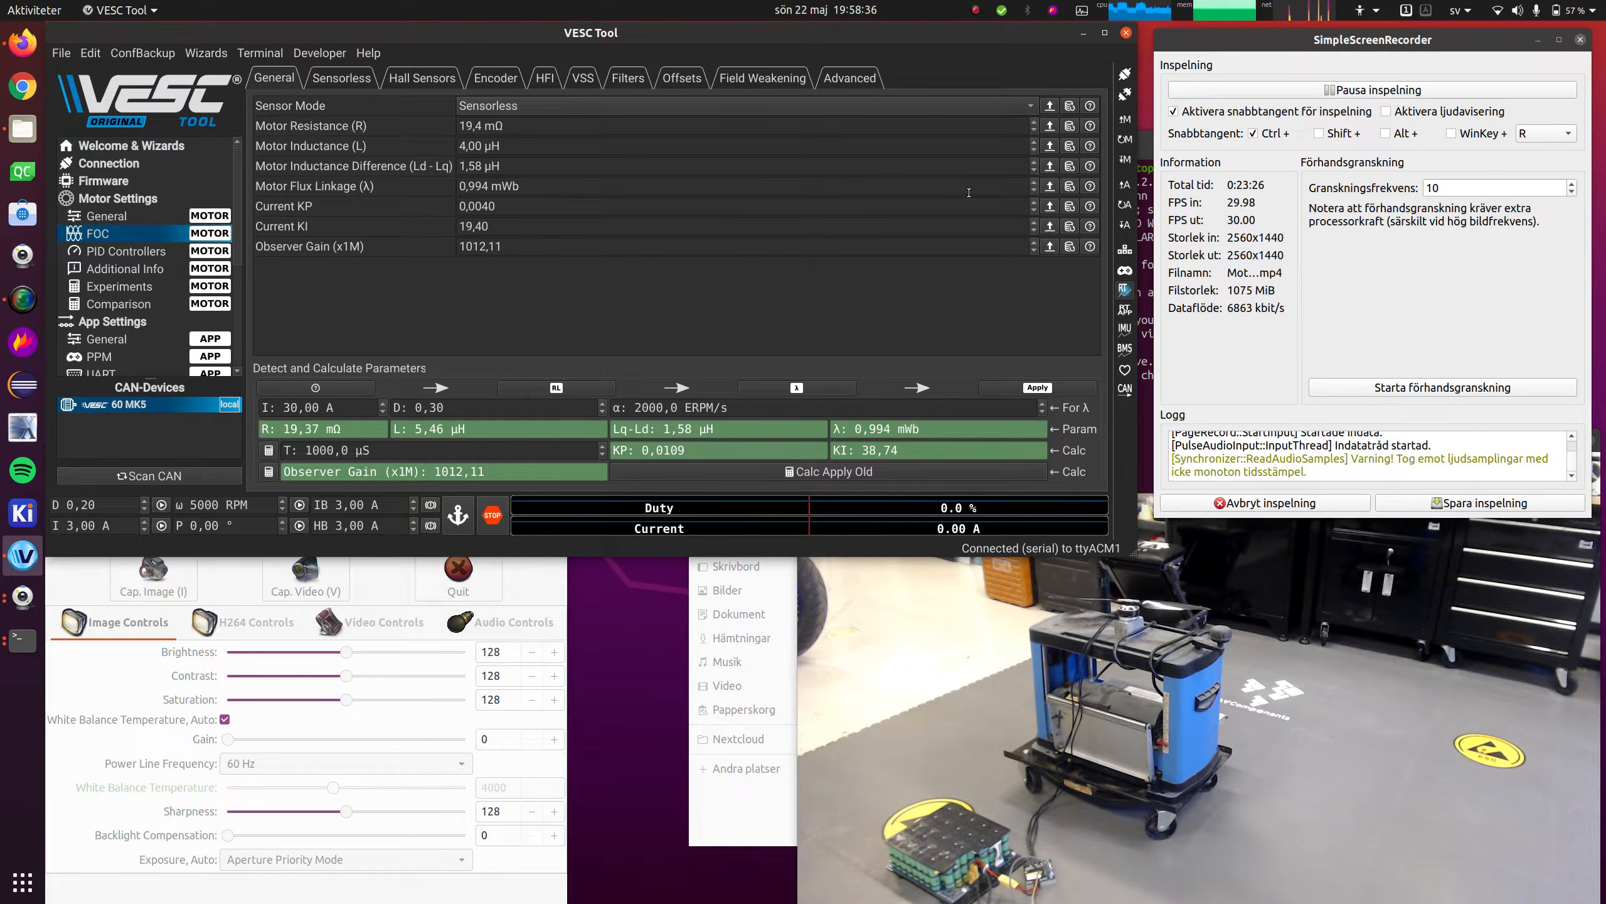
{"action": "scroll", "coordinate": [155, 270], "scroll_direction": "down", "scroll_amount": 4}
{"action": "left_click", "coordinate": [146, 266]}
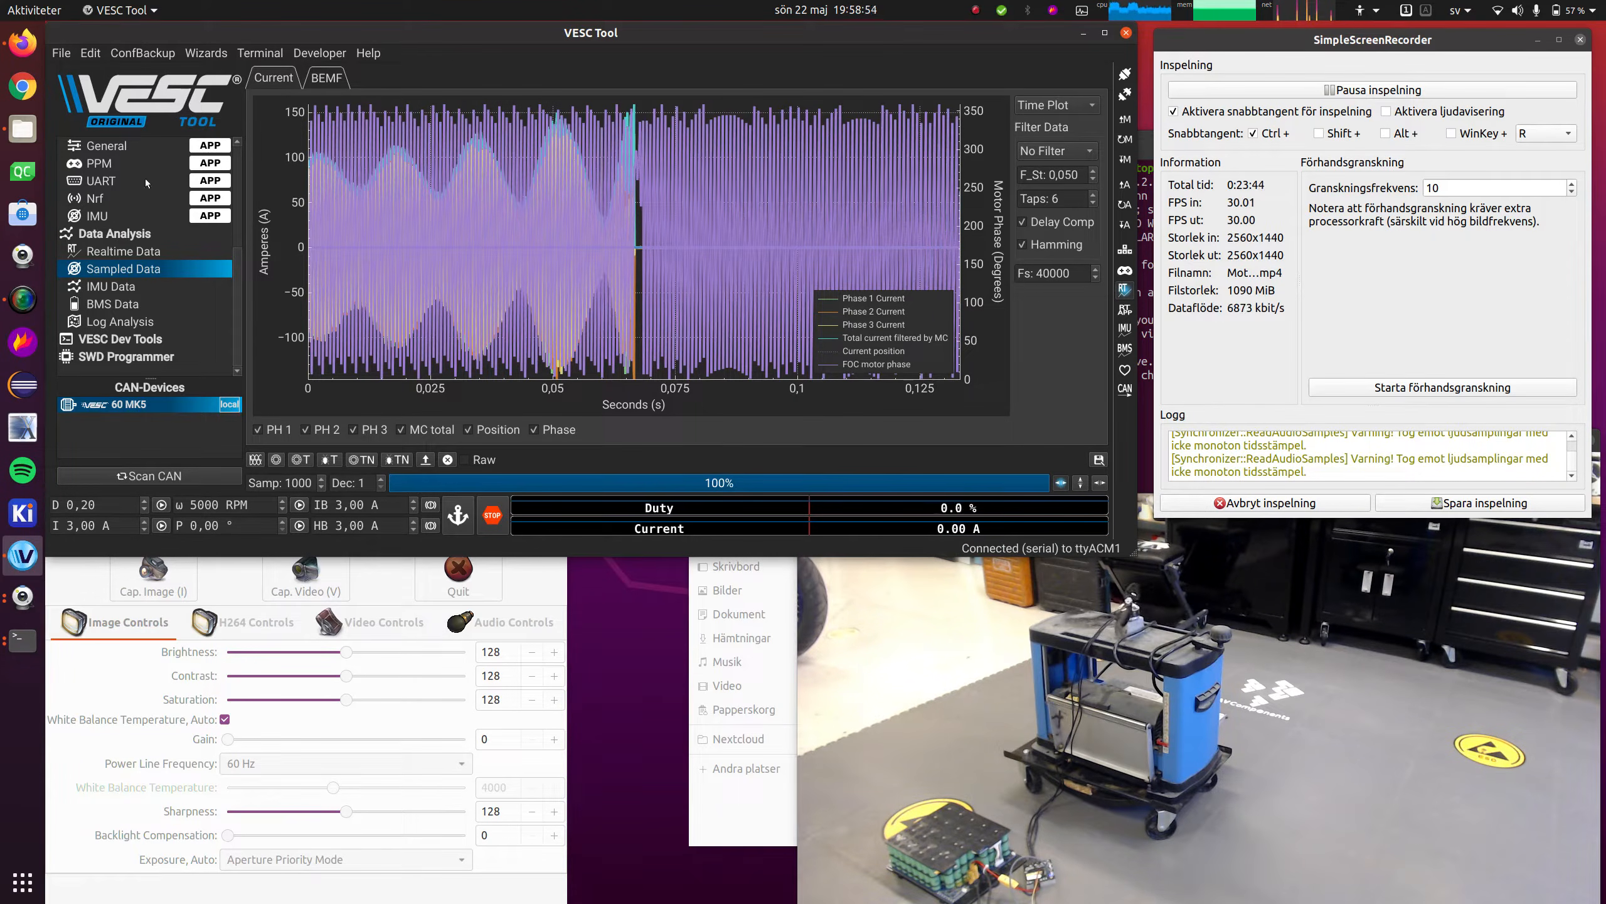
Recalculate and apply the FOC current and observer gains with a 250 µs time constant and write the motor configuration
{"action": "scroll", "coordinate": [145, 179], "scroll_direction": "up", "scroll_amount": 5}
{"action": "left_click", "coordinate": [100, 235]}
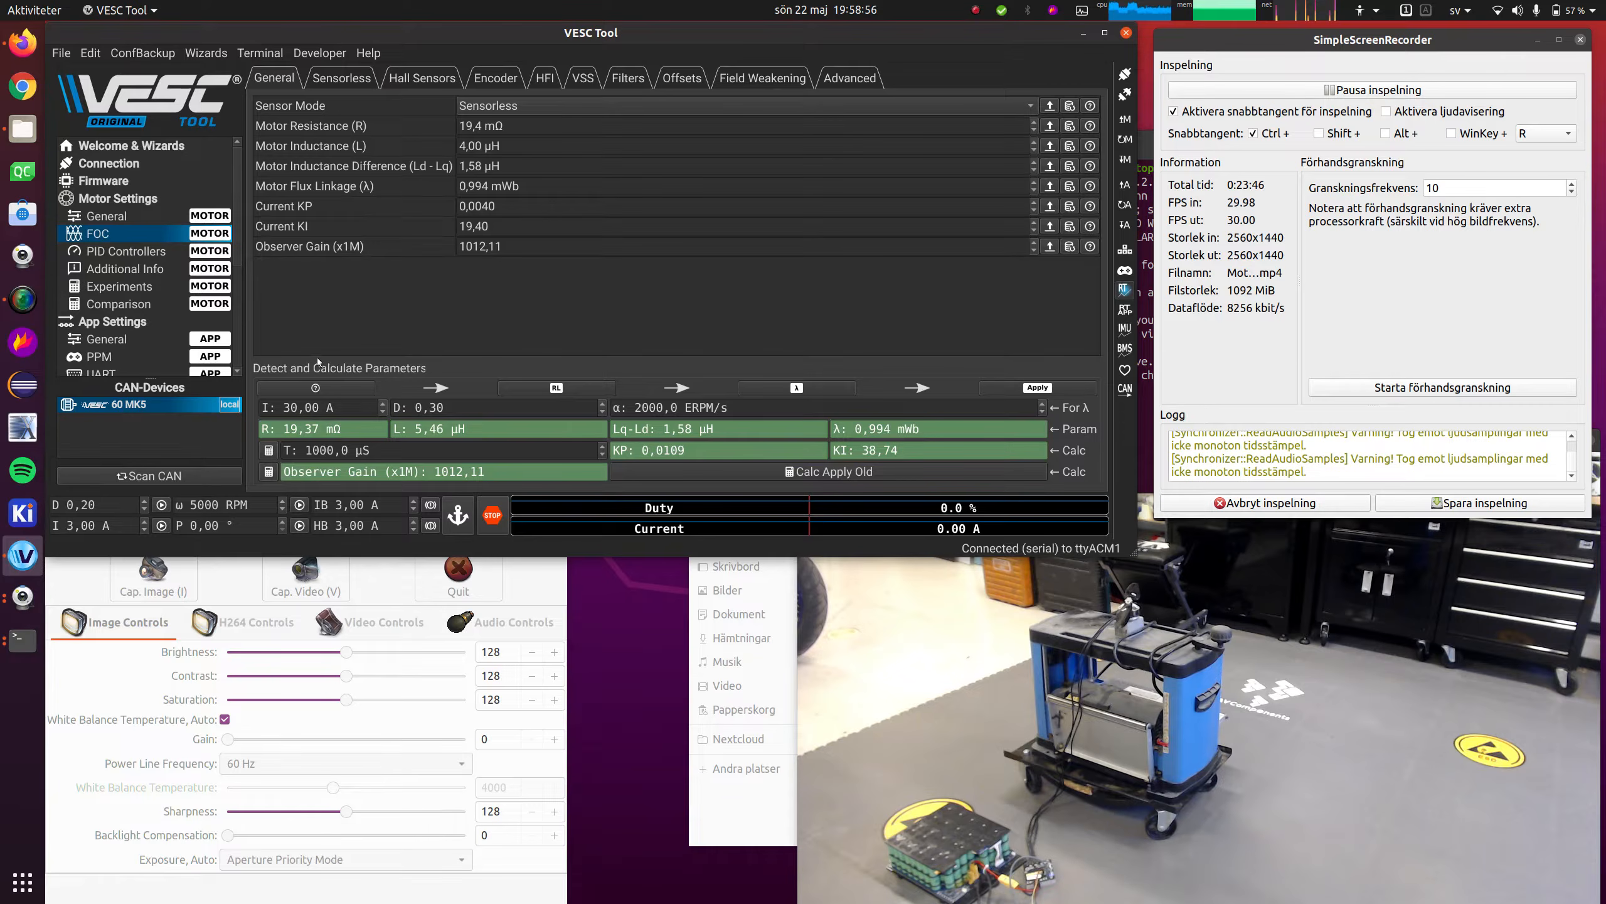
{"action": "double_click", "coordinate": [325, 449]}
{"action": "type", "text": "250"}
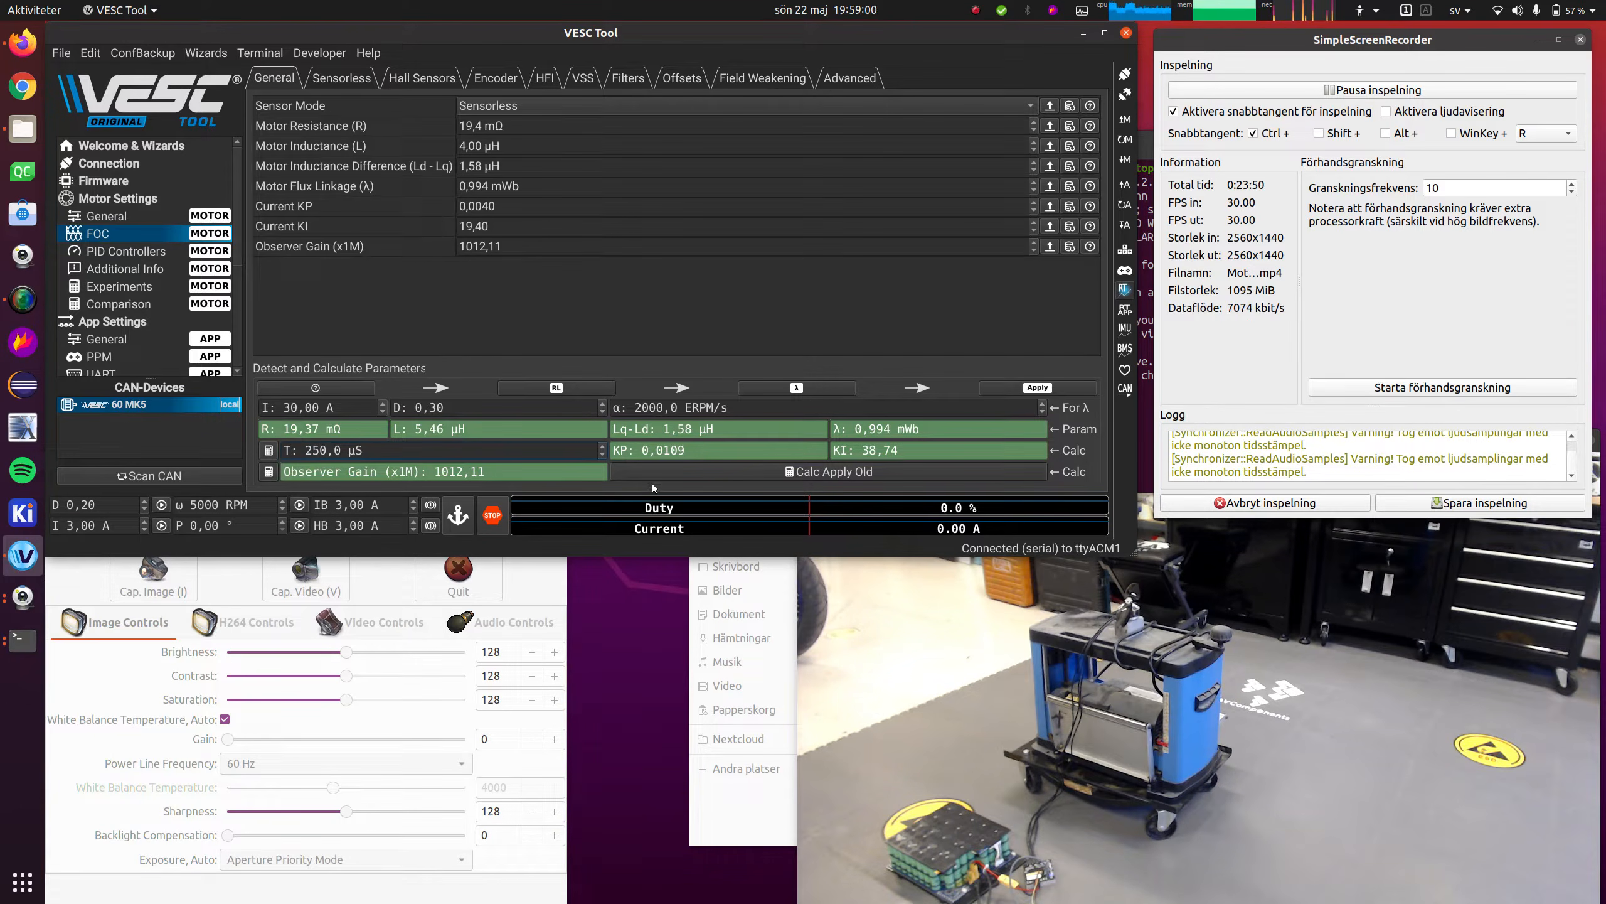
{"action": "left_click", "coordinate": [828, 471]}
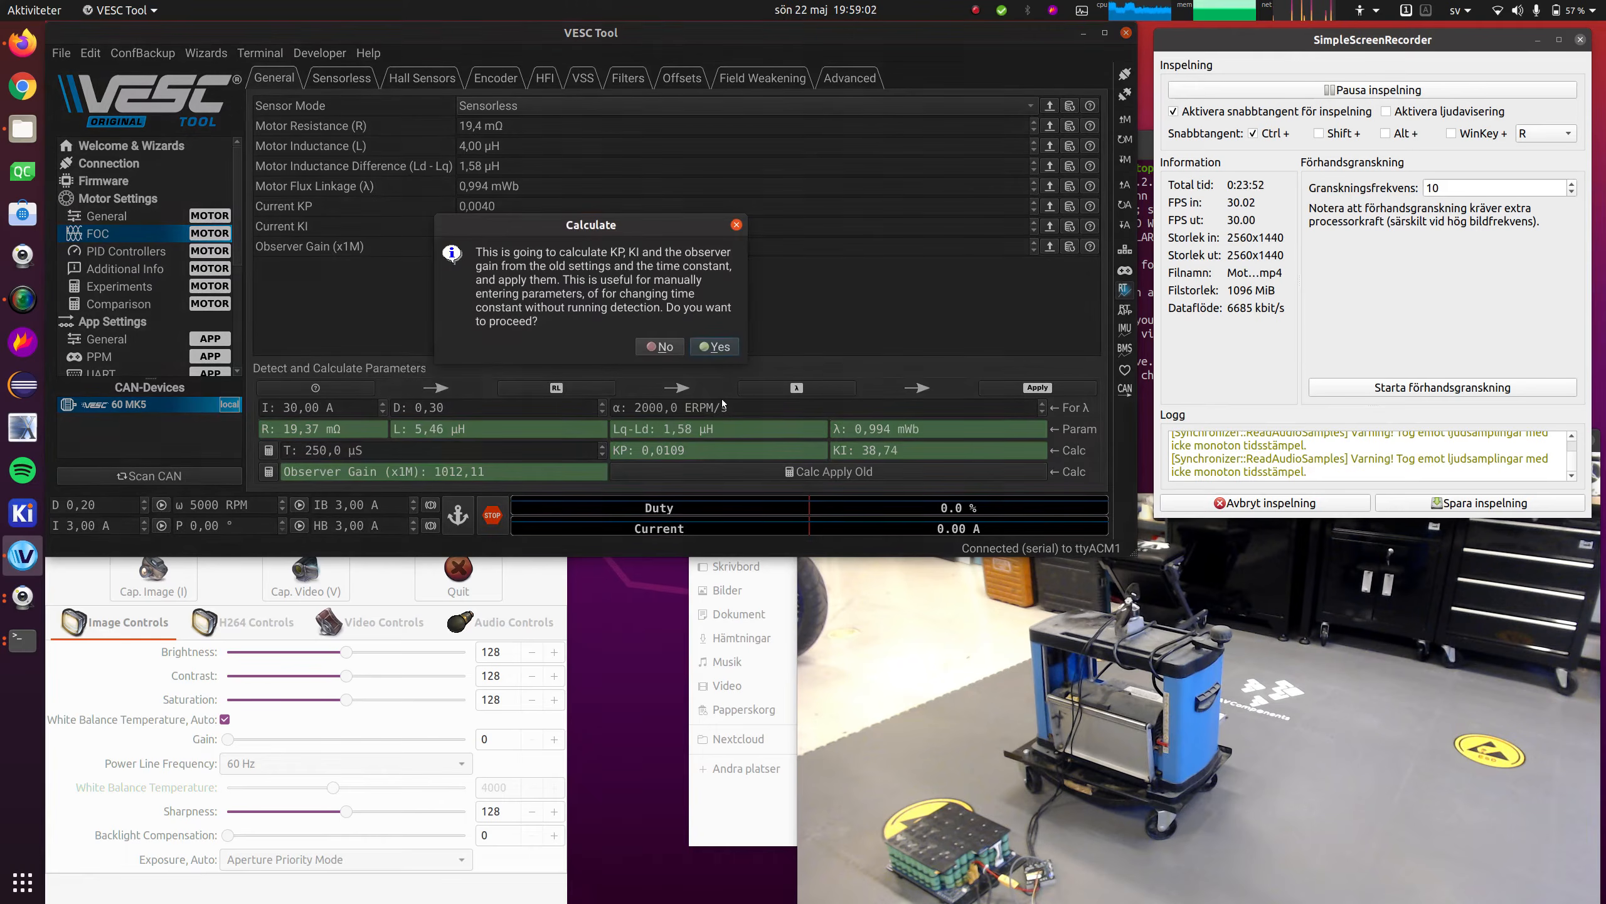
{"action": "left_click", "coordinate": [726, 348]}
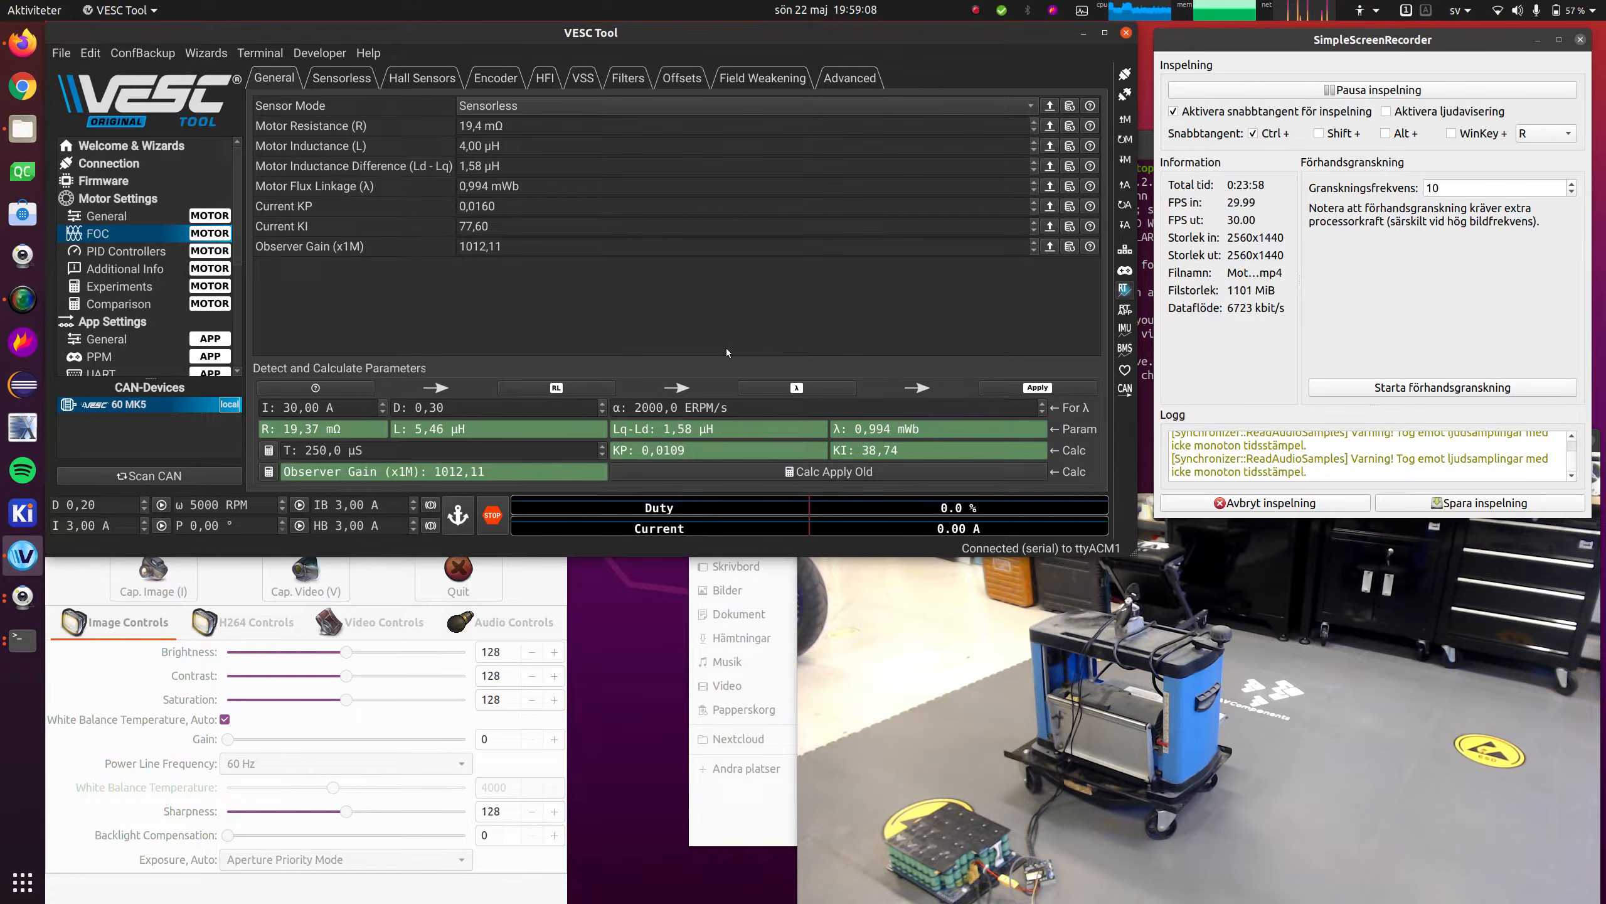
{"action": "left_click", "coordinate": [1126, 162]}
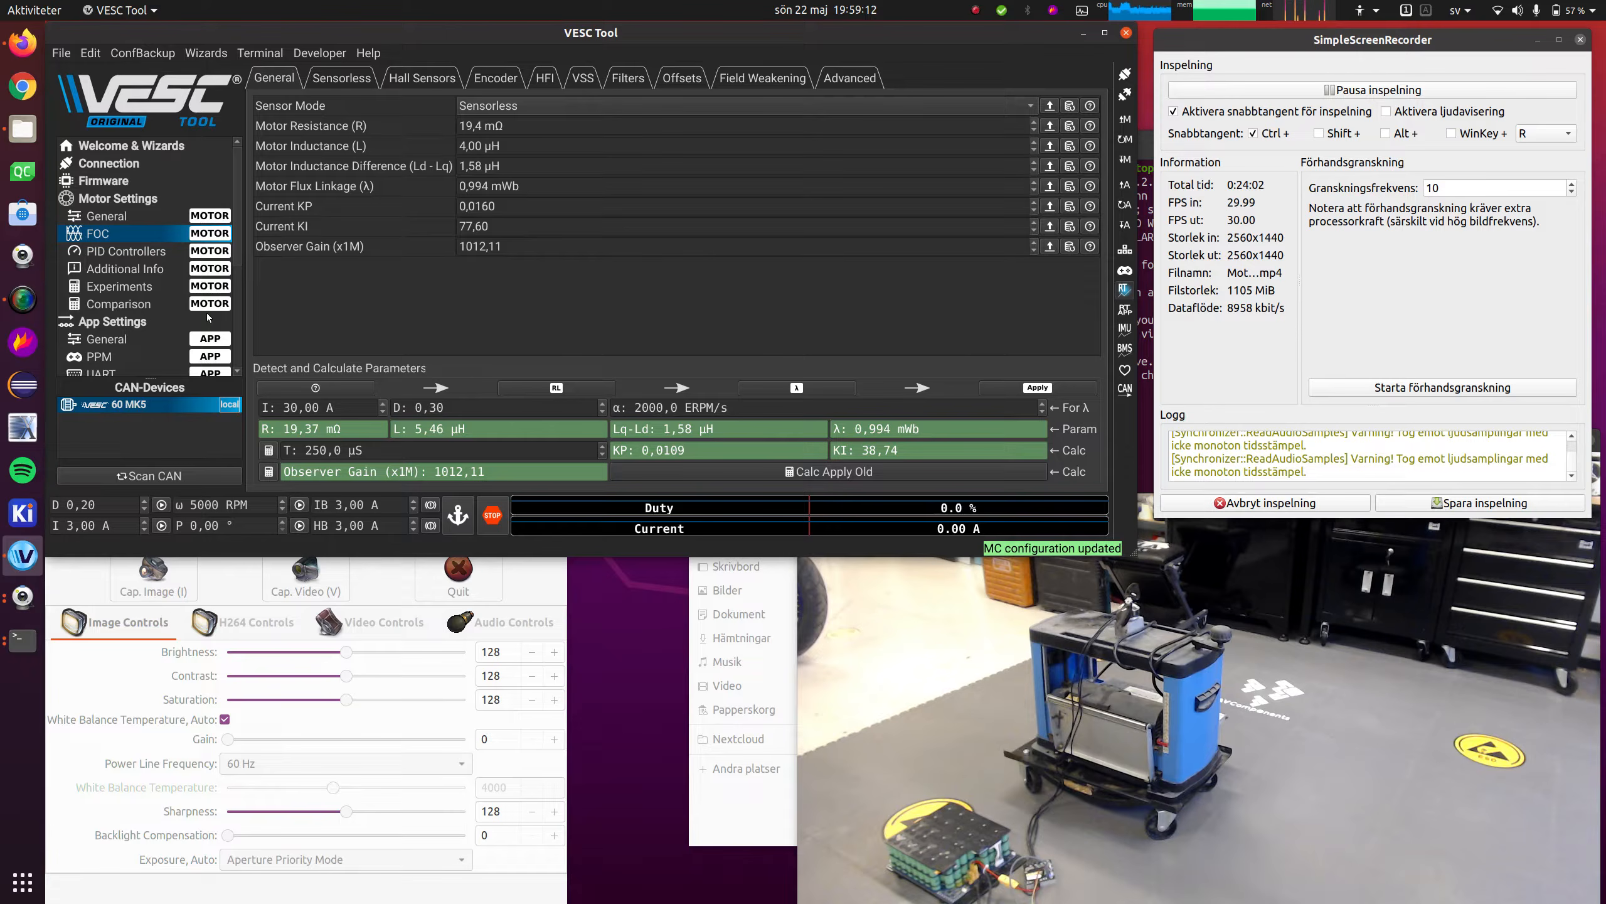
Test the motor with sampled current data displayed and examine the phase current oscillation across several electrical cycles before the fault
{"action": "scroll", "coordinate": [171, 278], "scroll_direction": "down", "scroll_amount": 5}
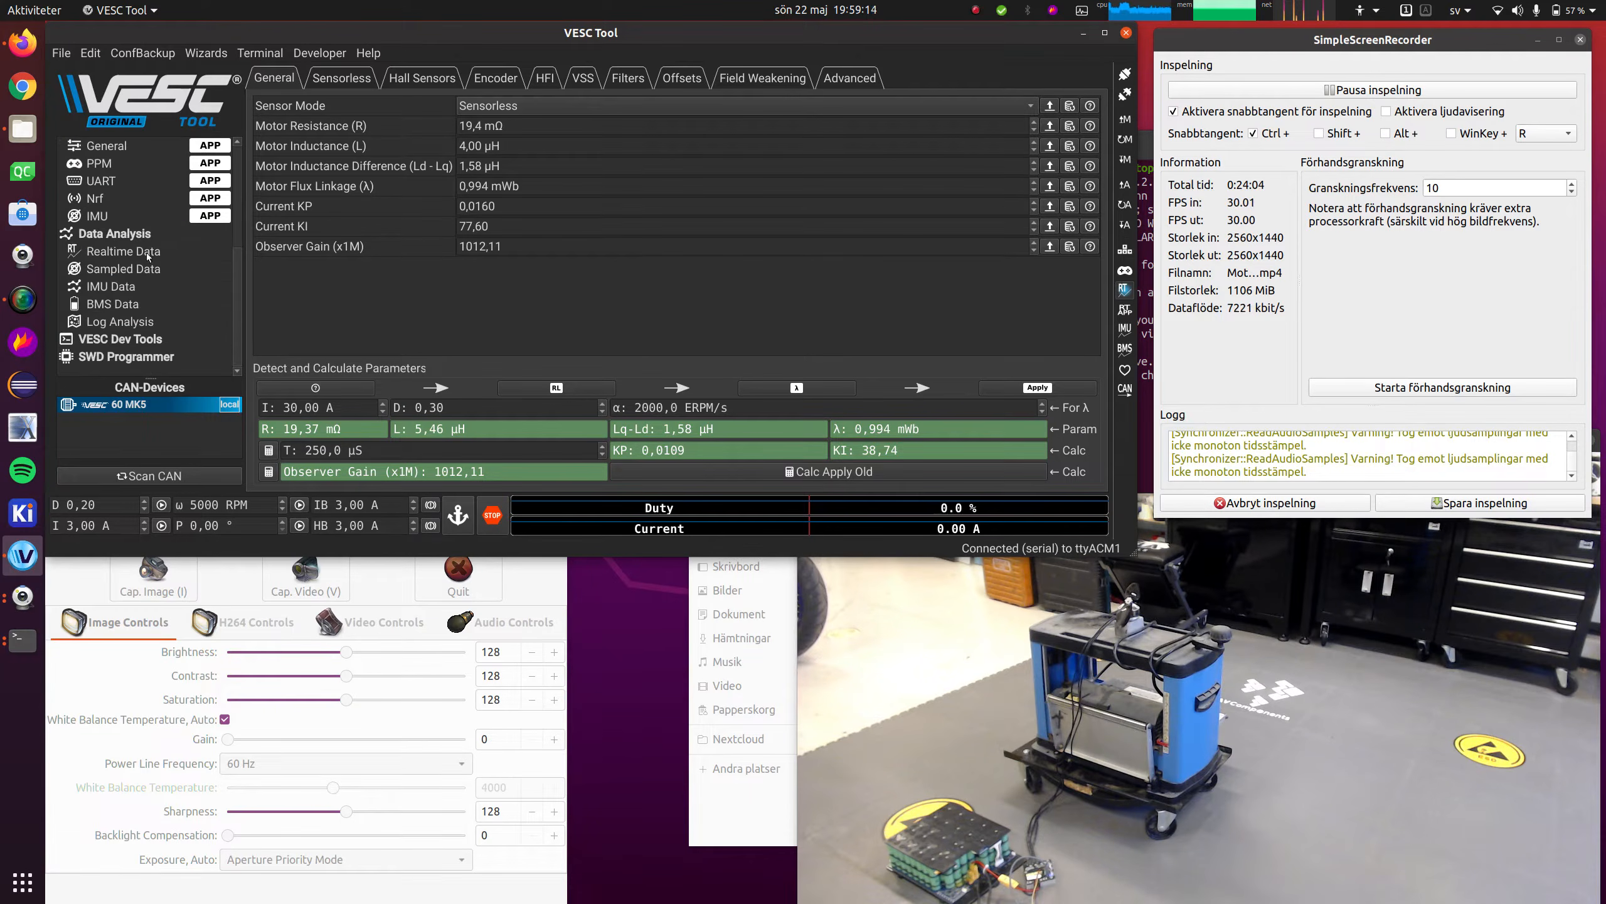
{"action": "left_click", "coordinate": [136, 269]}
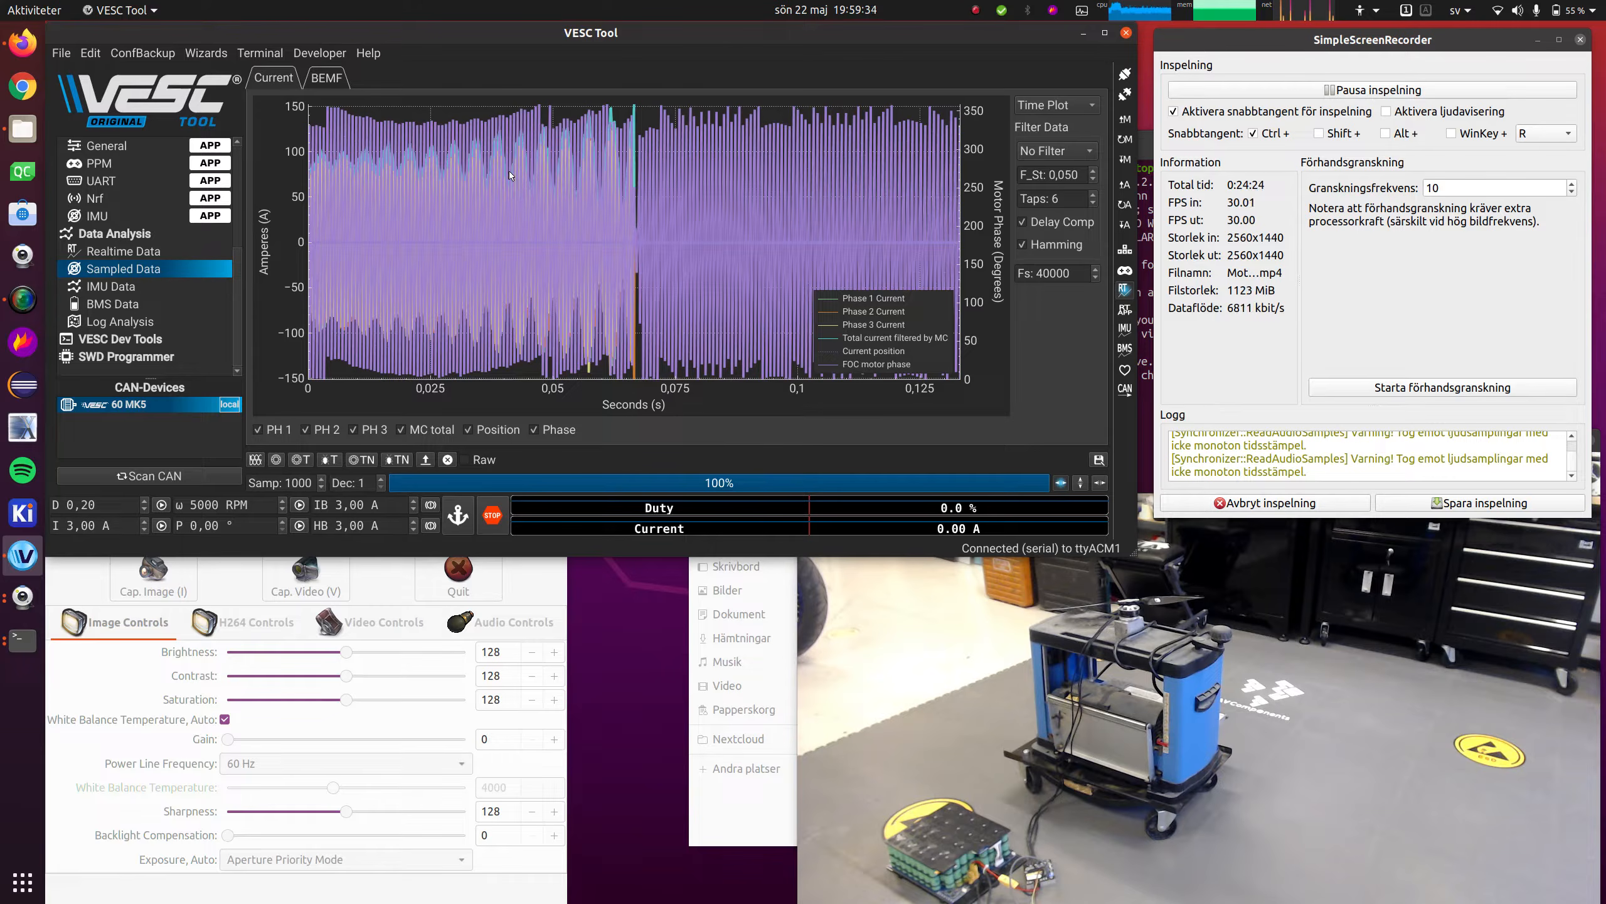
{"action": "scroll", "coordinate": [509, 170], "scroll_direction": "up", "scroll_amount": 10}
{"action": "scroll", "coordinate": [509, 171], "scroll_direction": "up", "scroll_amount": 5}
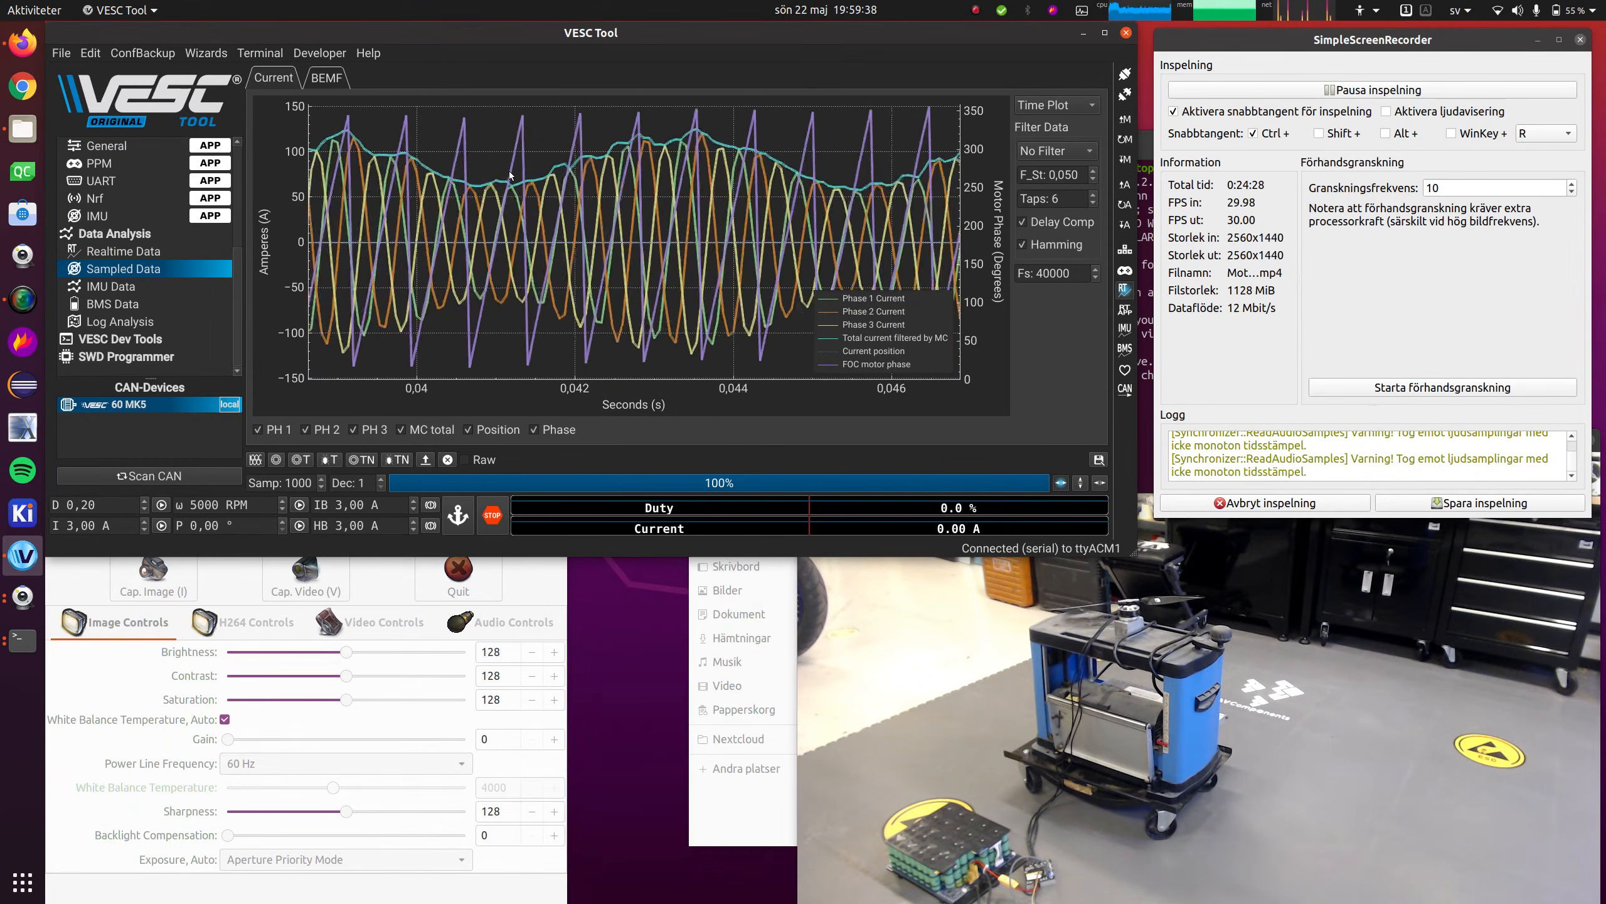
{"action": "scroll", "coordinate": [510, 170], "scroll_direction": "up", "scroll_amount": 2}
{"action": "scroll", "coordinate": [509, 170], "scroll_direction": "up", "scroll_amount": 2}
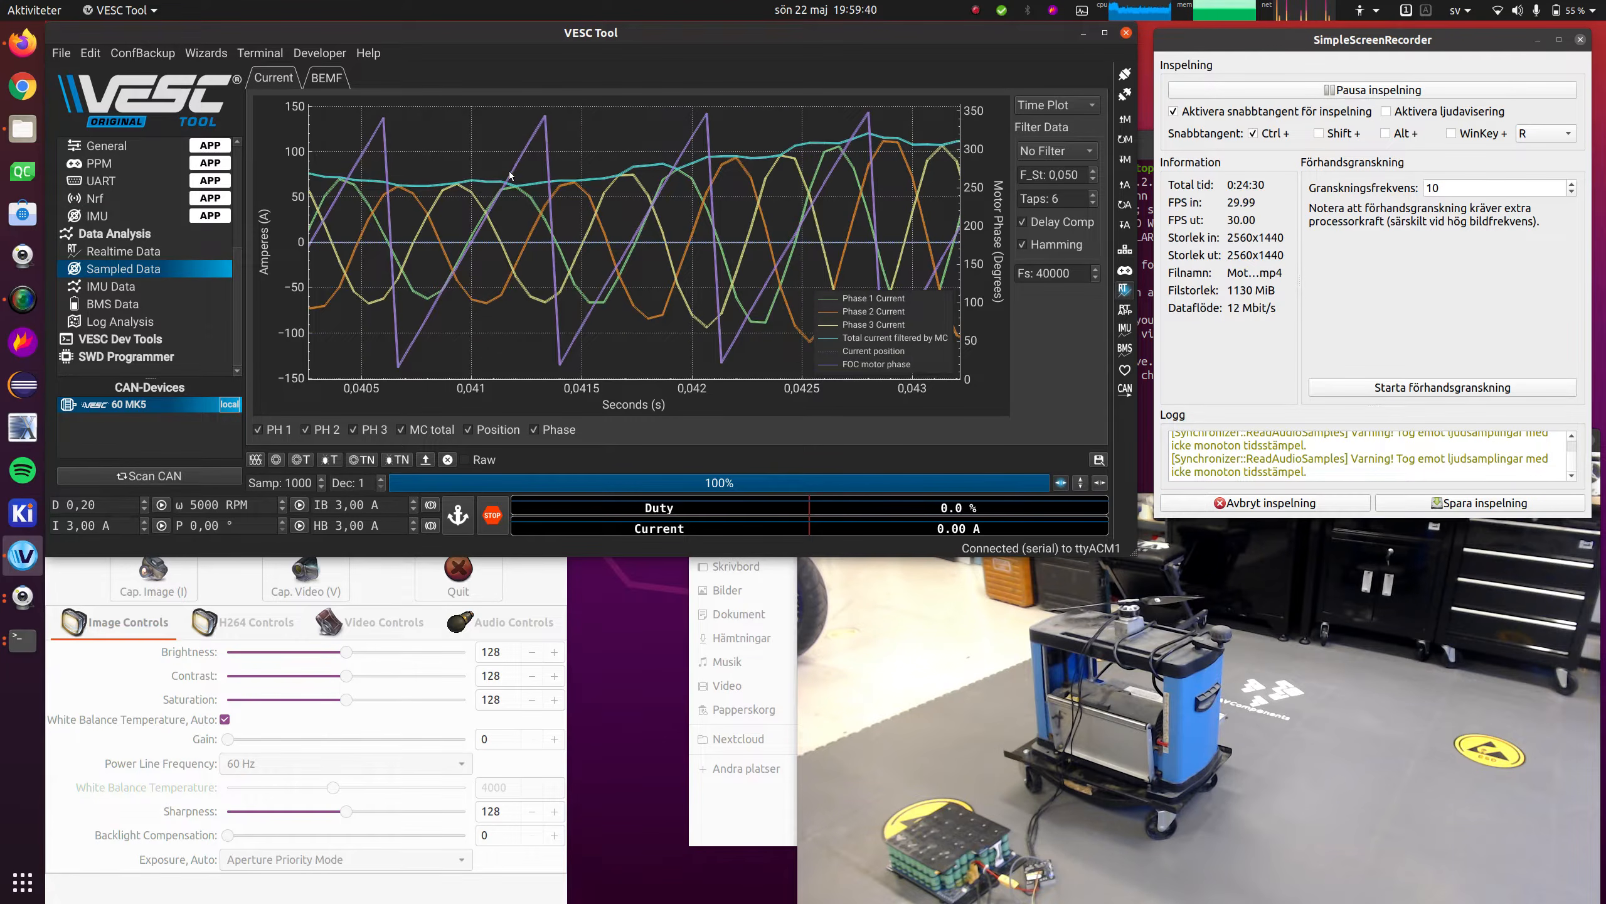
{"action": "left_click_drag", "start_coordinate": [711, 187], "coordinate": [489, 207]}
{"action": "left_click_drag", "start_coordinate": [708, 219], "coordinate": [437, 205]}
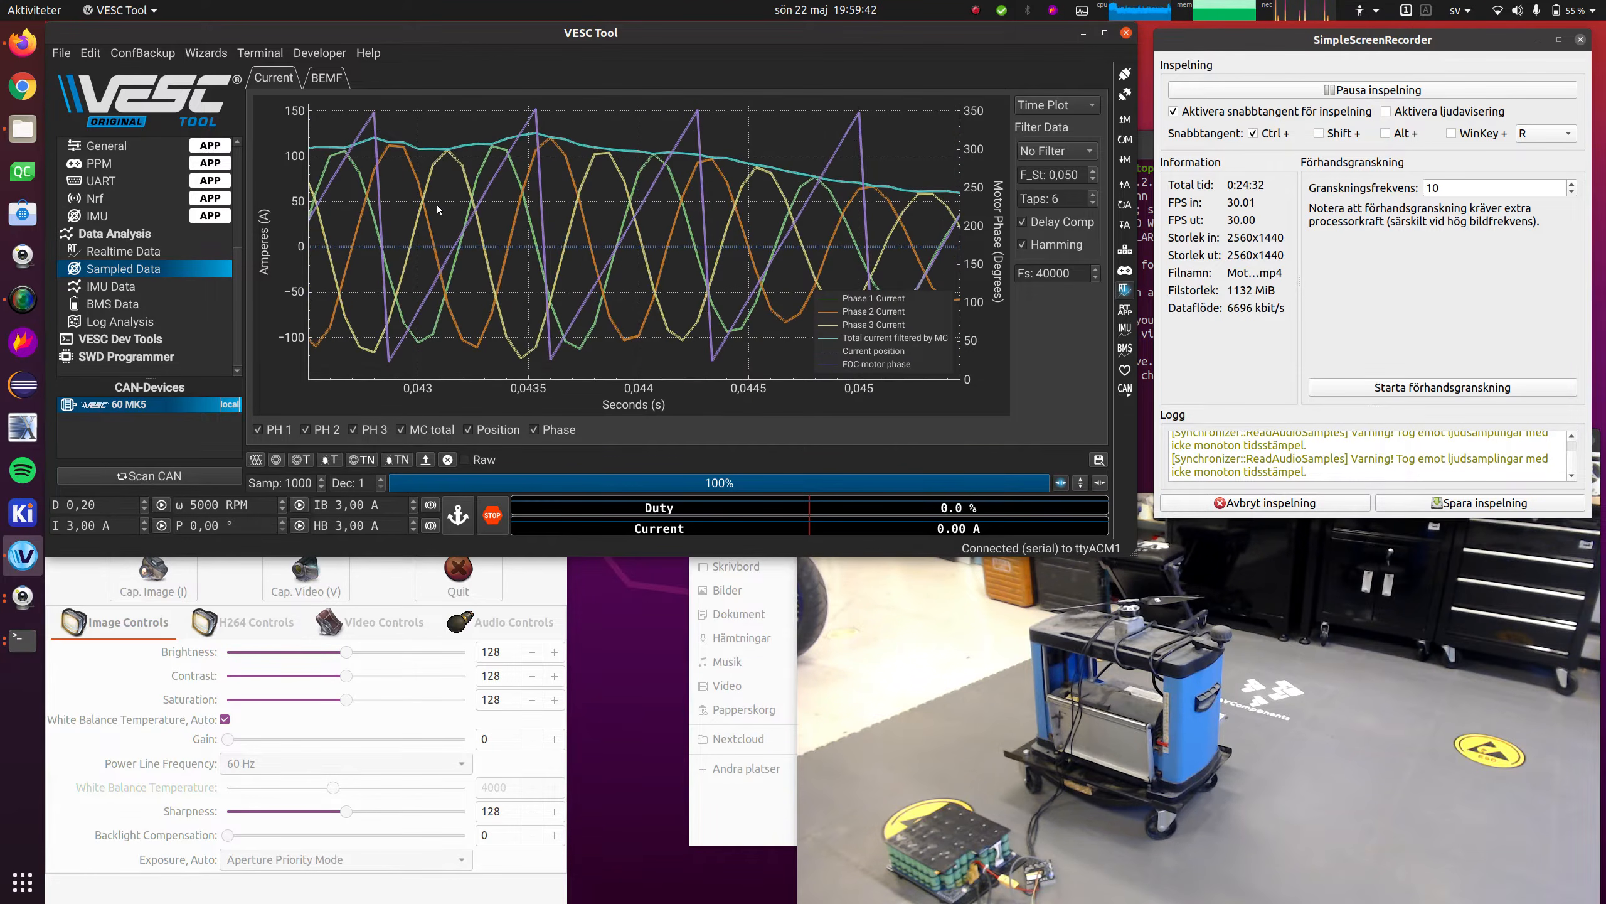
{"action": "left_click_drag", "start_coordinate": [670, 237], "coordinate": [384, 226]}
{"action": "left_click_drag", "start_coordinate": [646, 247], "coordinate": [486, 237]}
{"action": "left_click_drag", "start_coordinate": [652, 237], "coordinate": [477, 242]}
{"action": "scroll", "coordinate": [477, 241], "scroll_direction": "down", "scroll_amount": 1}
{"action": "scroll", "coordinate": [477, 241], "scroll_direction": "up", "scroll_amount": 1}
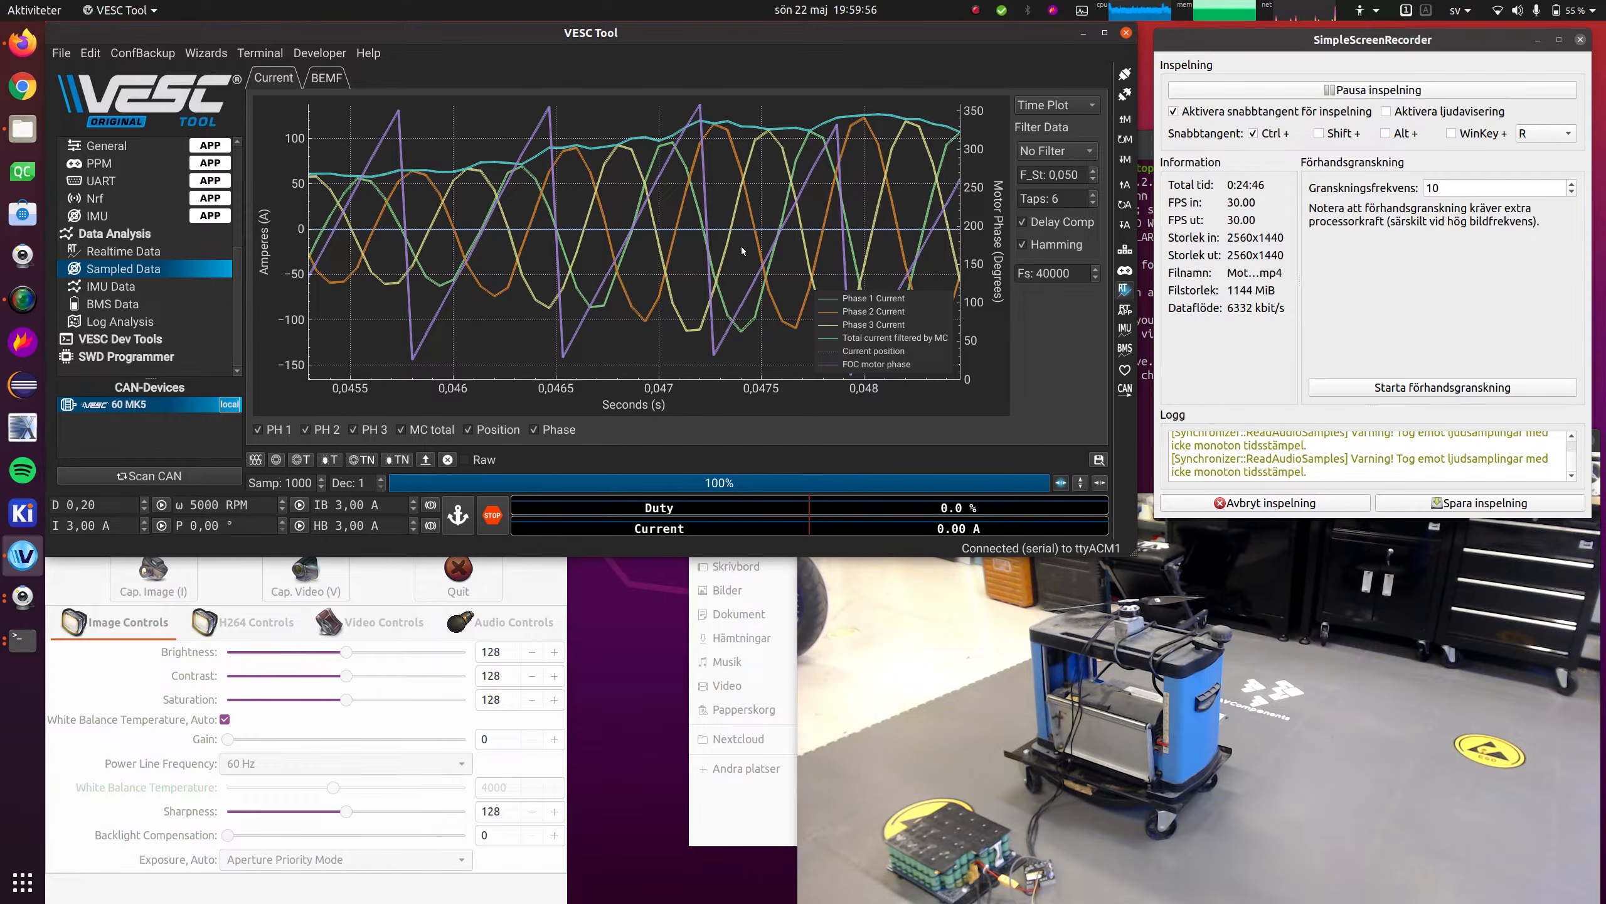
{"action": "scroll", "coordinate": [643, 229], "scroll_direction": "down", "scroll_amount": 2}
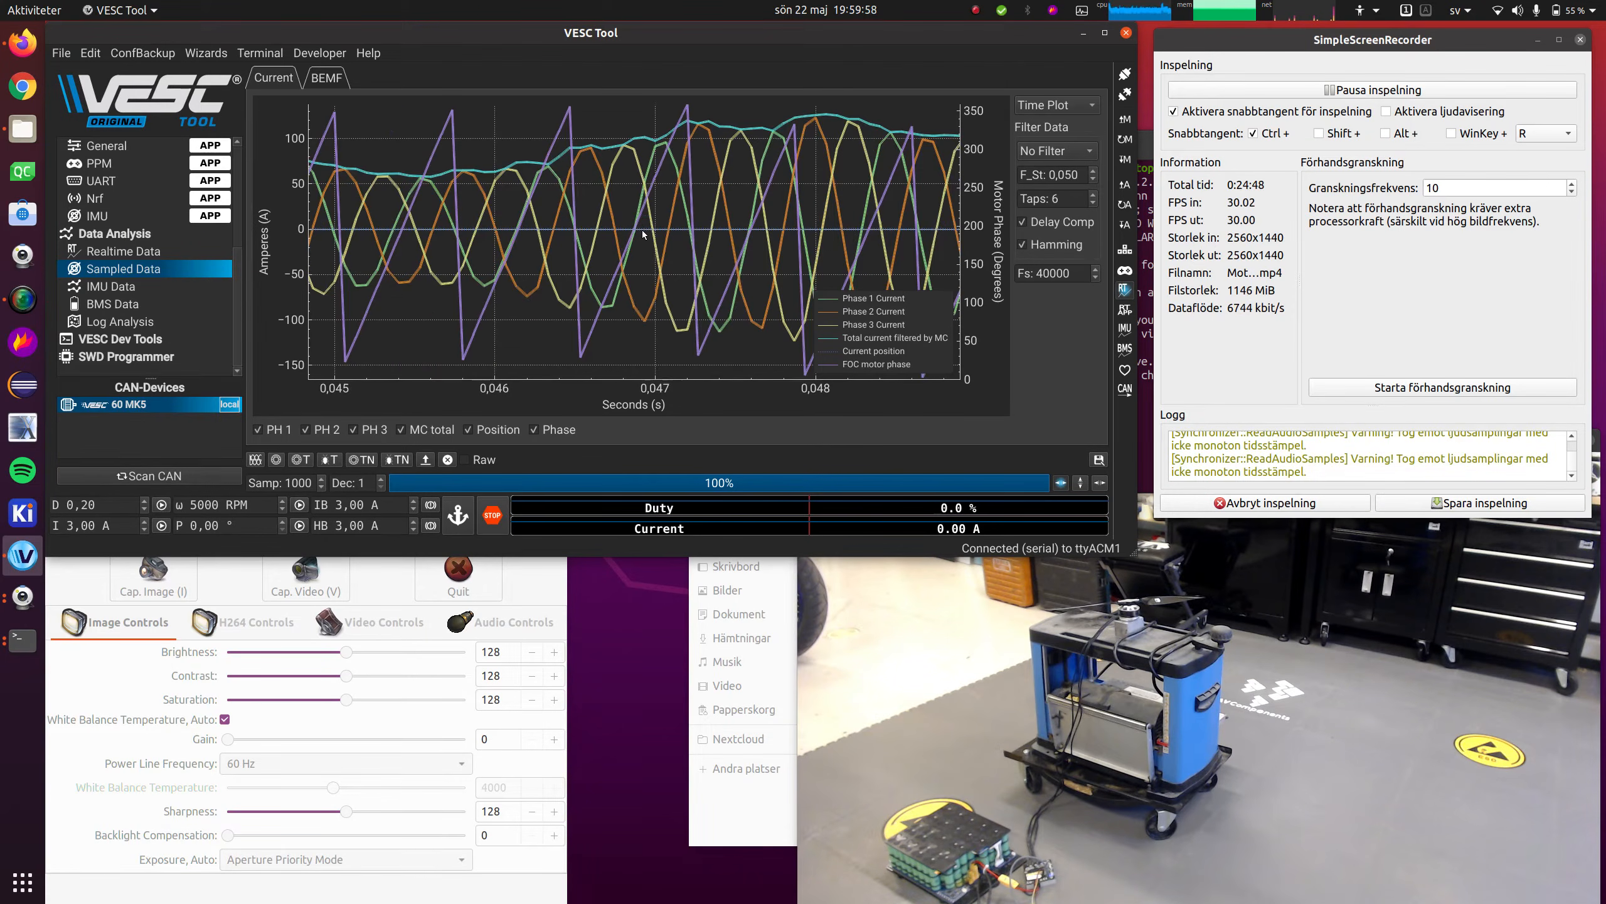
{"action": "scroll", "coordinate": [642, 230], "scroll_direction": "down", "scroll_amount": 5}
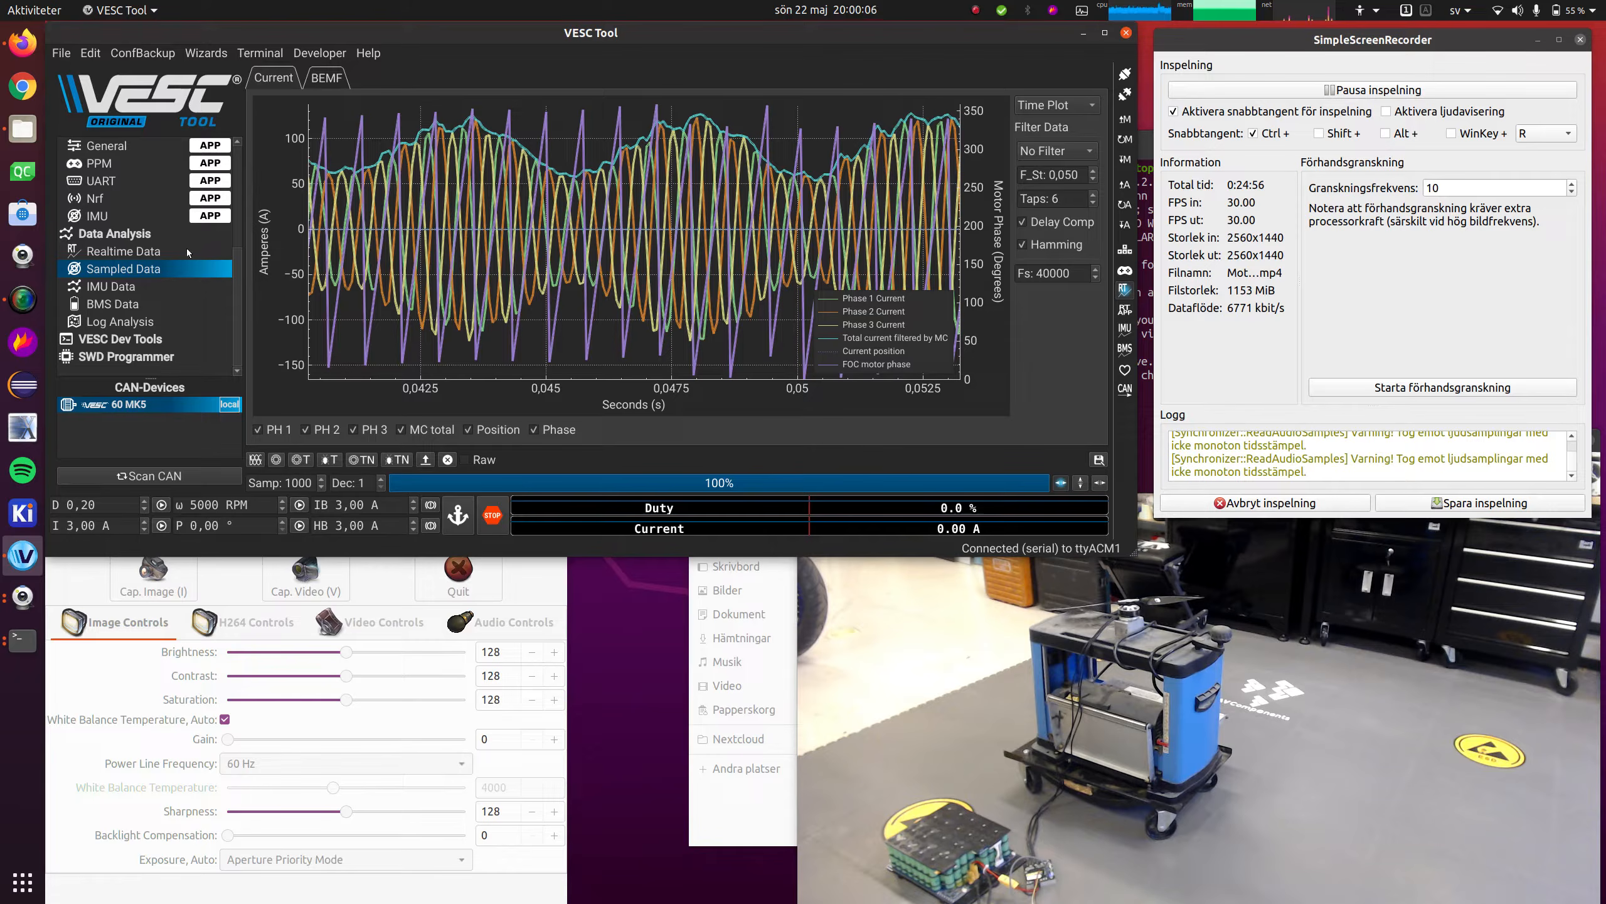
Recalculate and apply the FOC gains from the old motor parameters with a 500 µs time constant
{"action": "scroll", "coordinate": [186, 248], "scroll_direction": "up", "scroll_amount": 3}
{"action": "left_click", "coordinate": [128, 165]}
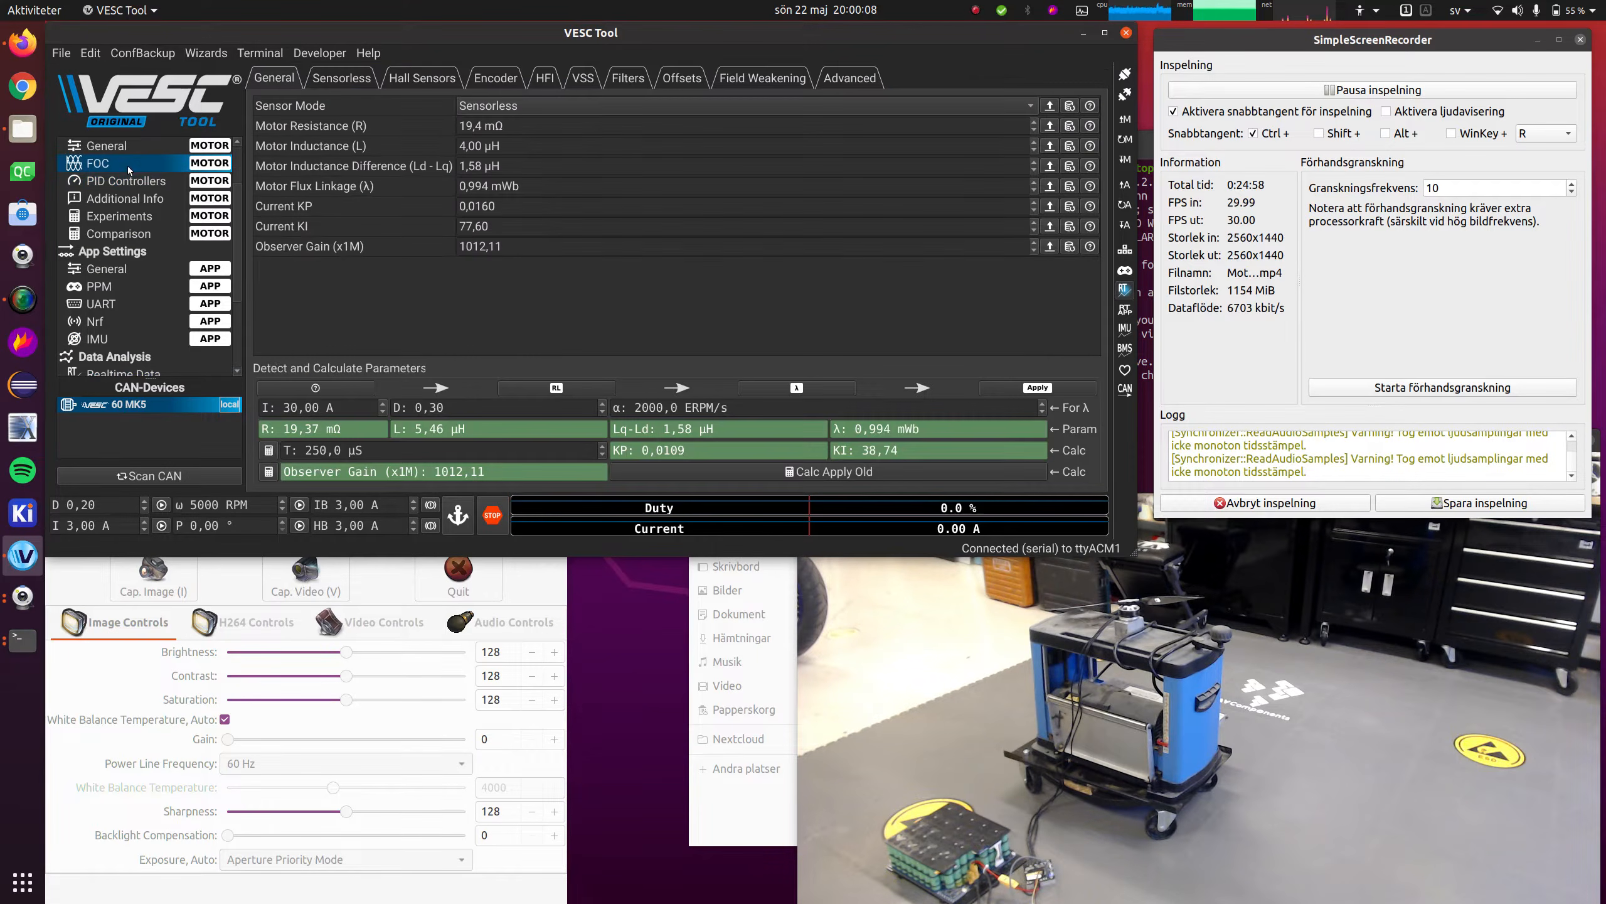
{"action": "triple_click", "coordinate": [474, 451]}
{"action": "type", "text": "500"}
{"action": "left_click", "coordinate": [952, 471]}
{"action": "left_click", "coordinate": [720, 352]}
Set the motor inductance difference (Ld - Lq) to 0 µH and write the motor configuration
{"action": "double_click", "coordinate": [573, 148]}
{"action": "triple_click", "coordinate": [534, 167]}
{"action": "type", "text": "0"}
{"action": "left_click", "coordinate": [1125, 159]}
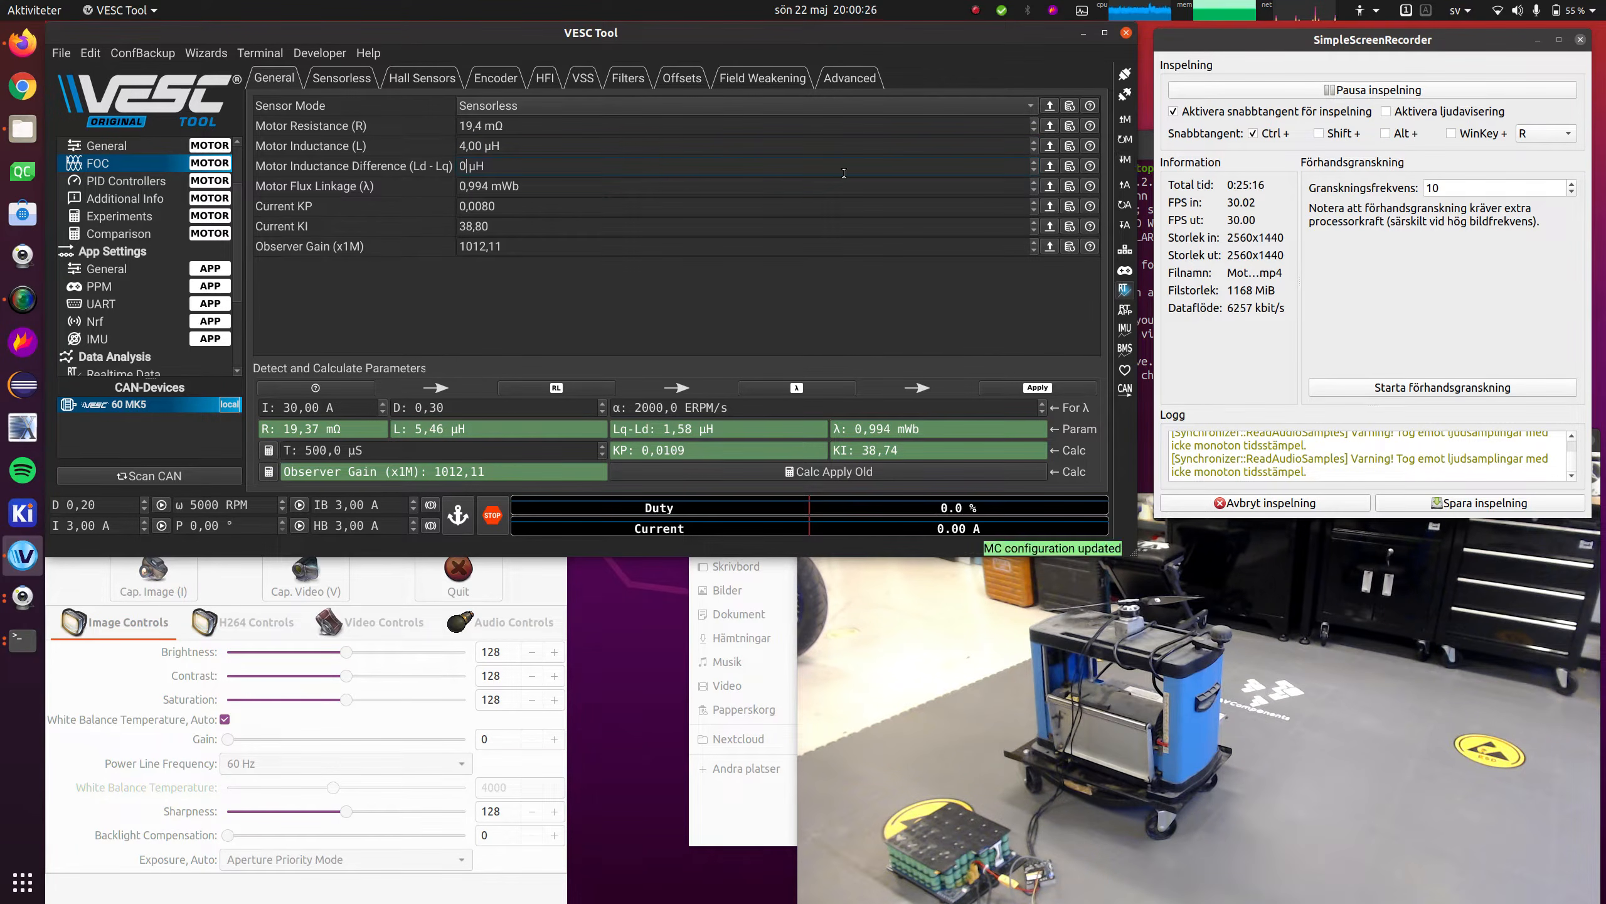
Start a triggered capture of the sampled phase currents and test the motor
{"action": "scroll", "coordinate": [151, 298], "scroll_direction": "down", "scroll_amount": 3}
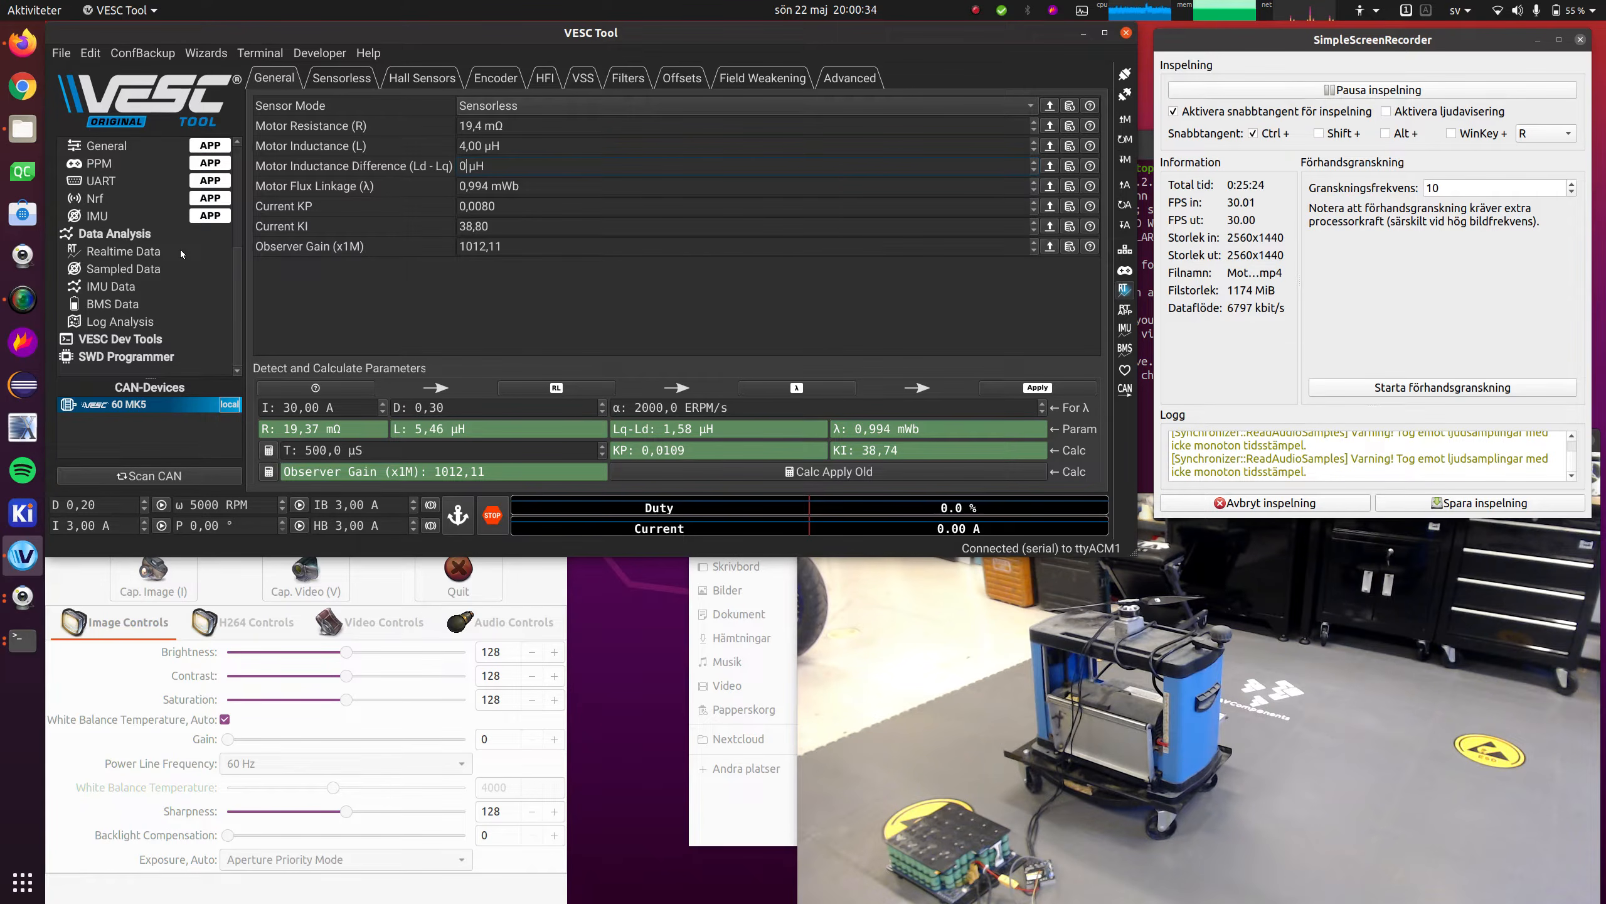
{"action": "left_click", "coordinate": [162, 269]}
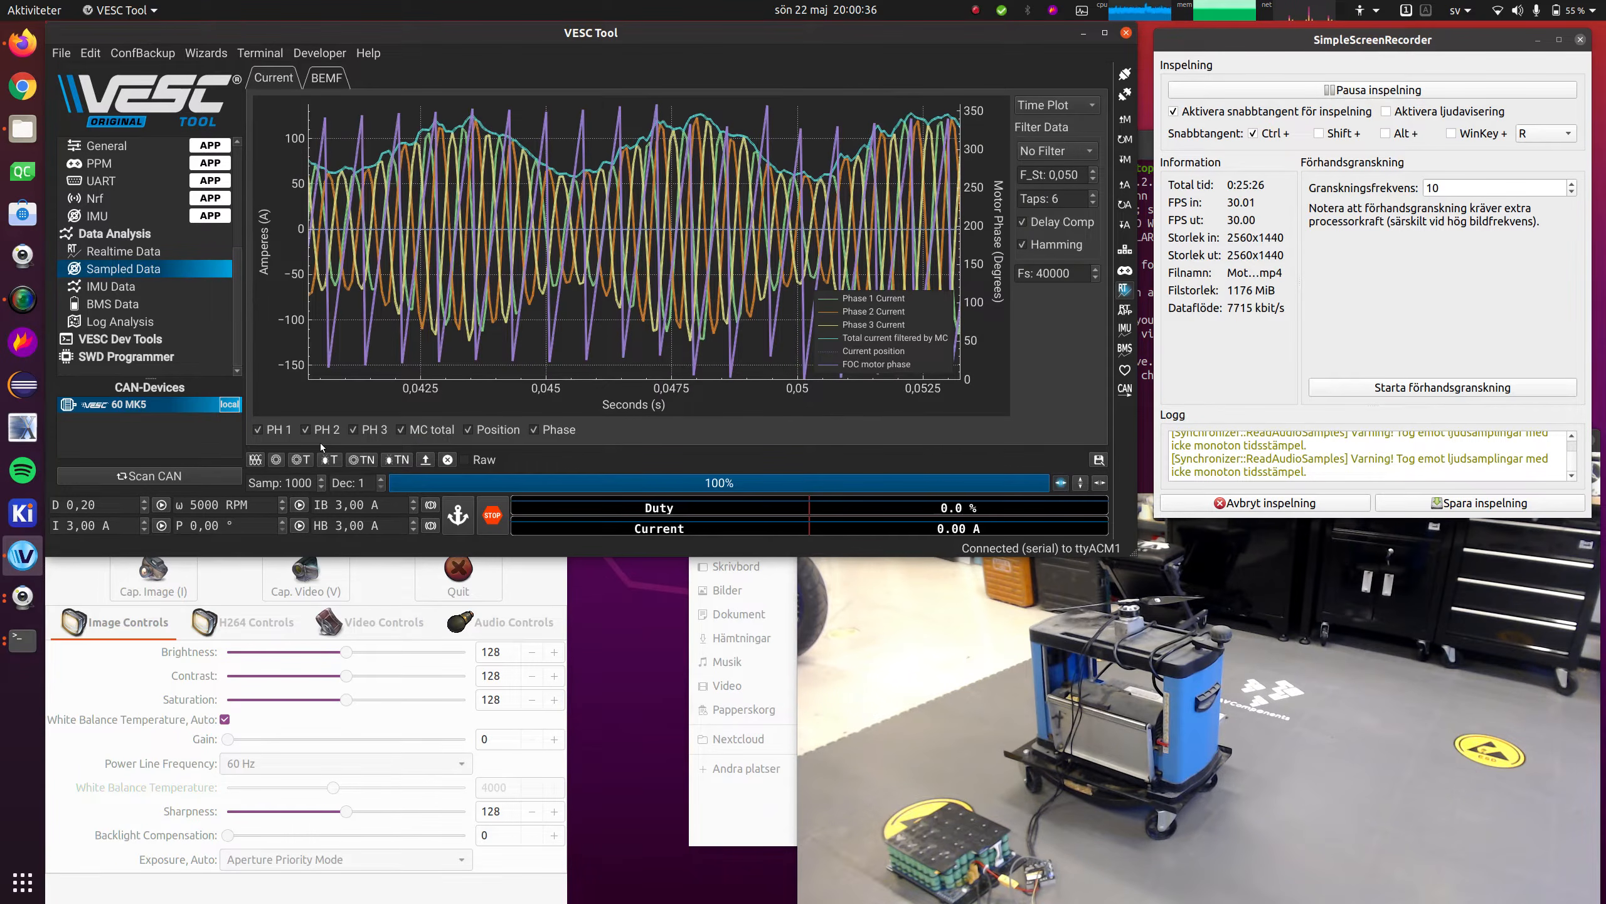
{"action": "left_click", "coordinate": [326, 460]}
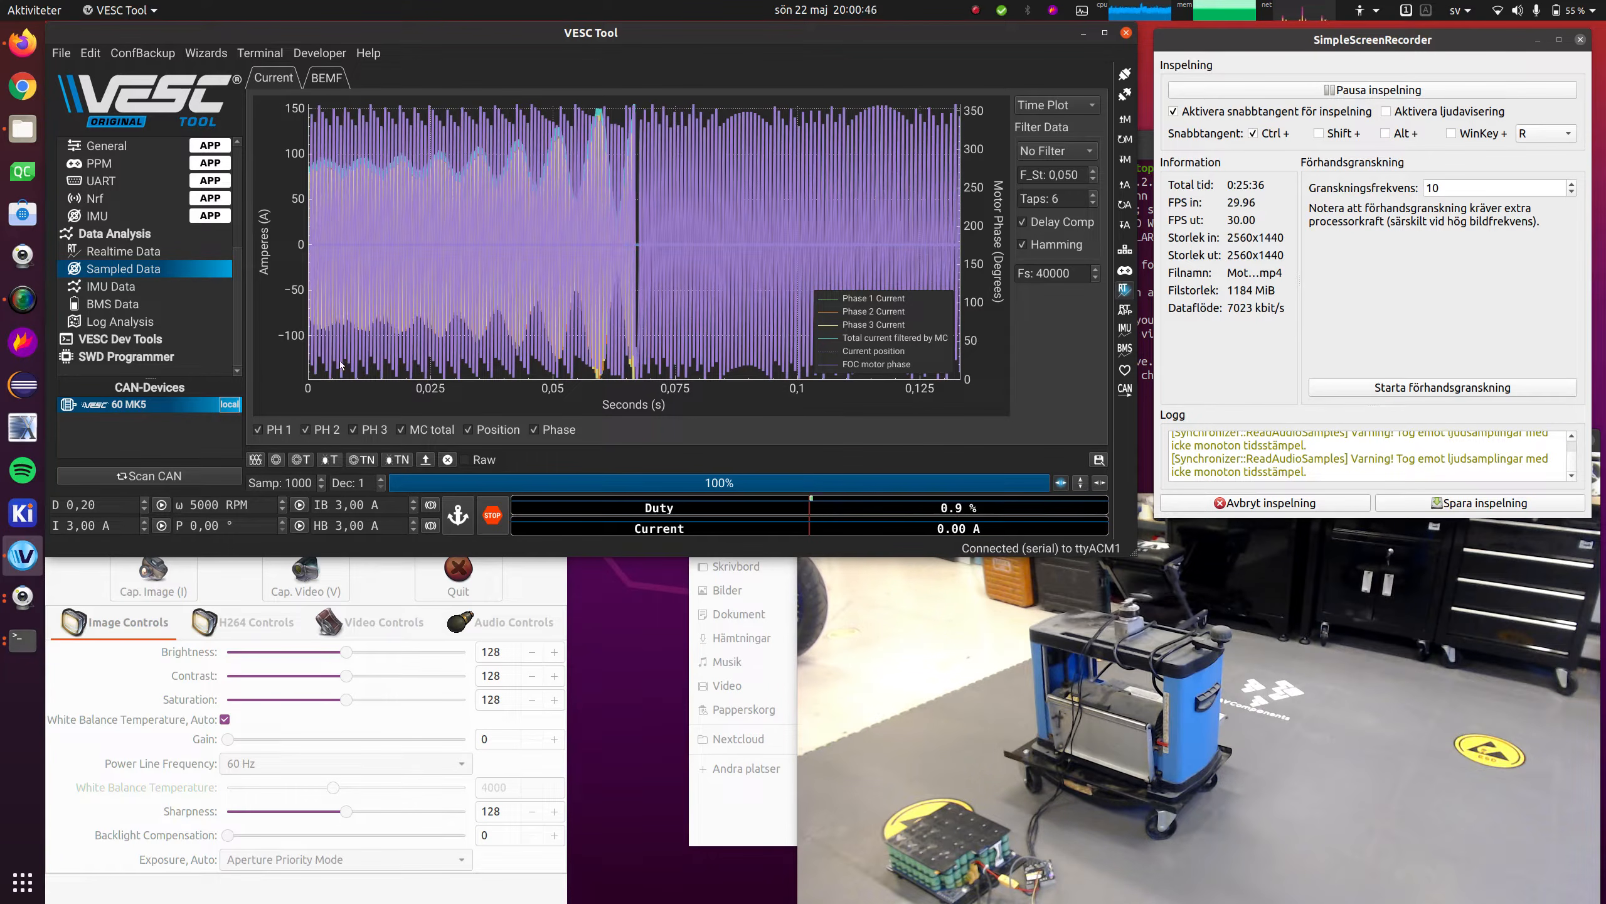
Apply the detected motor parameters and calculated gains, write the motor configuration and test the motor with sampled current data
{"action": "scroll", "coordinate": [146, 241], "scroll_direction": "up", "scroll_amount": 5}
{"action": "scroll", "coordinate": [107, 227], "scroll_direction": "down", "scroll_amount": 1}
{"action": "left_click", "coordinate": [103, 217]}
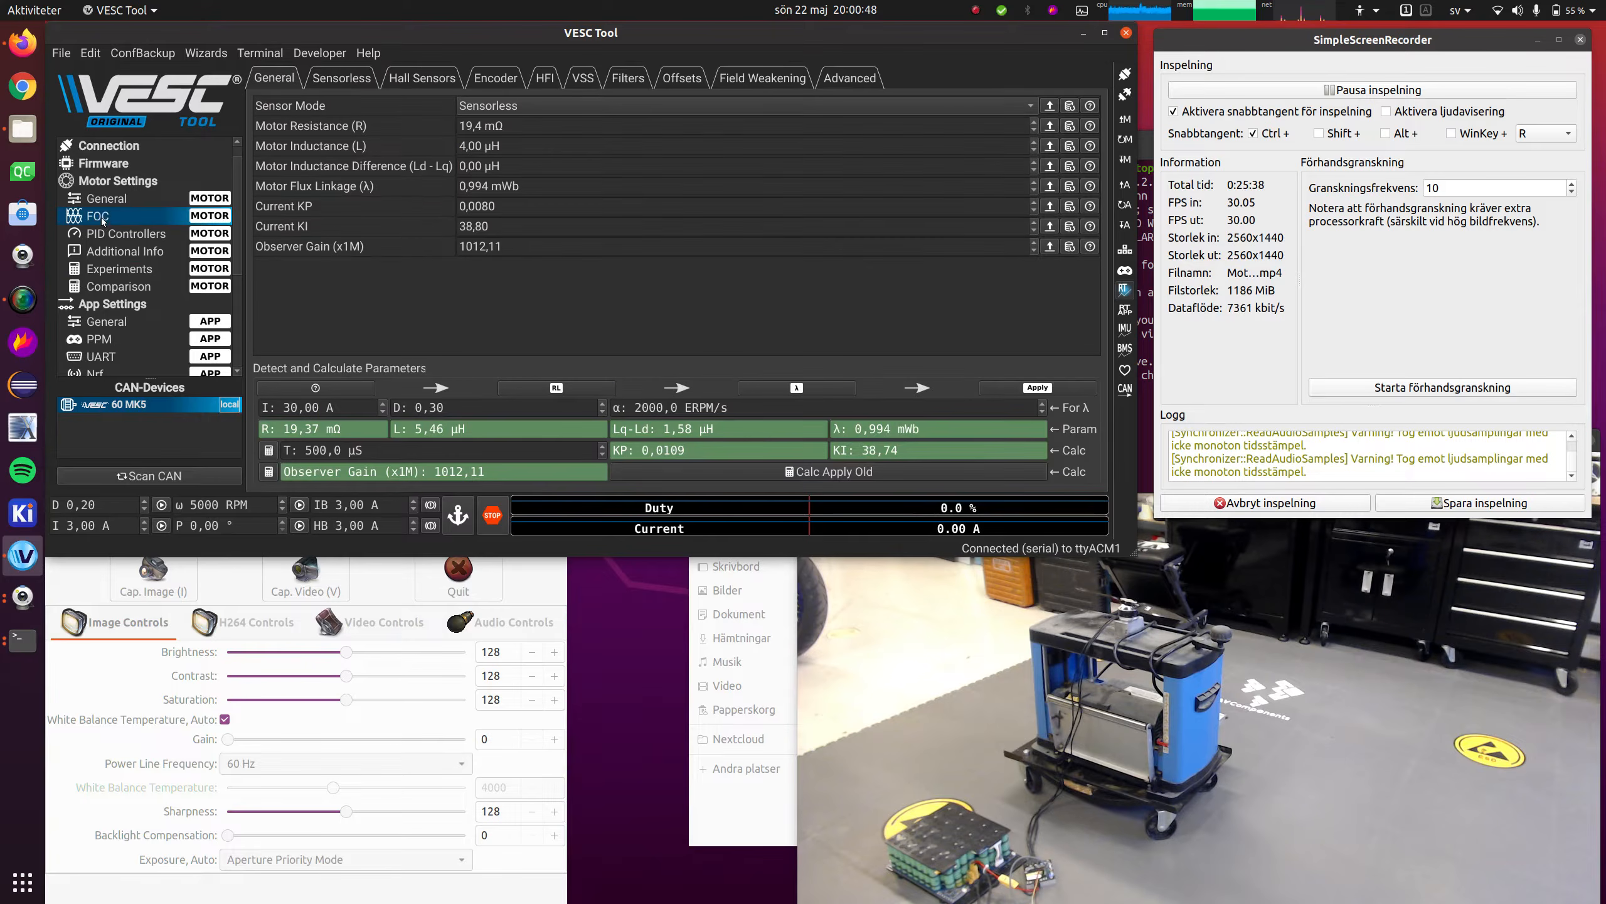
{"action": "left_click", "coordinate": [1055, 388]}
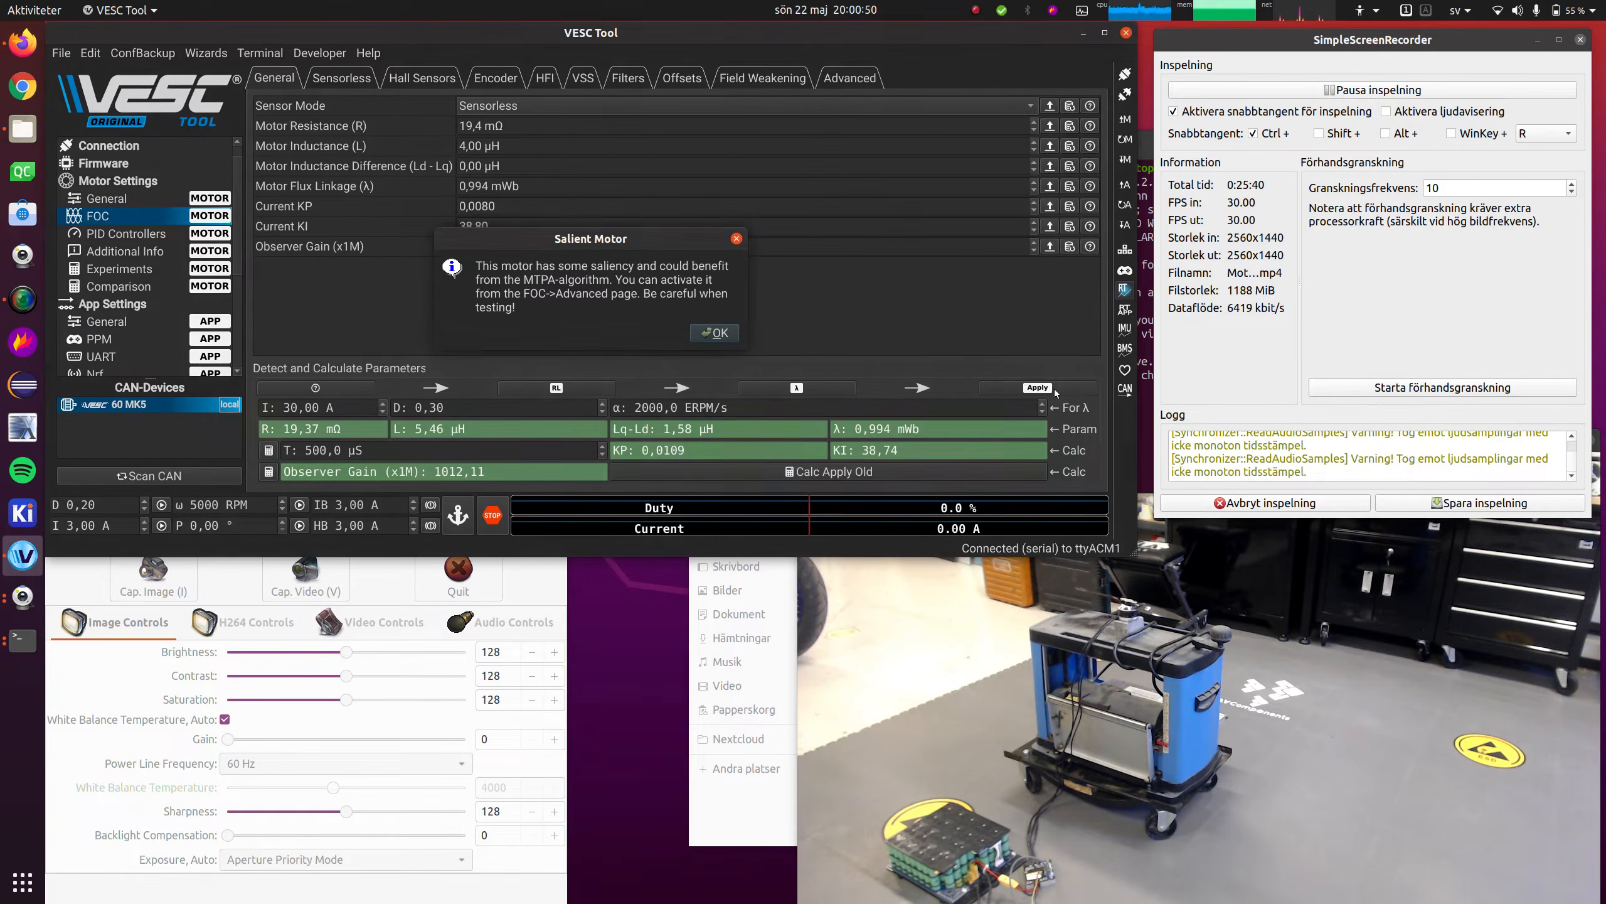
{"action": "left_click", "coordinate": [713, 332]}
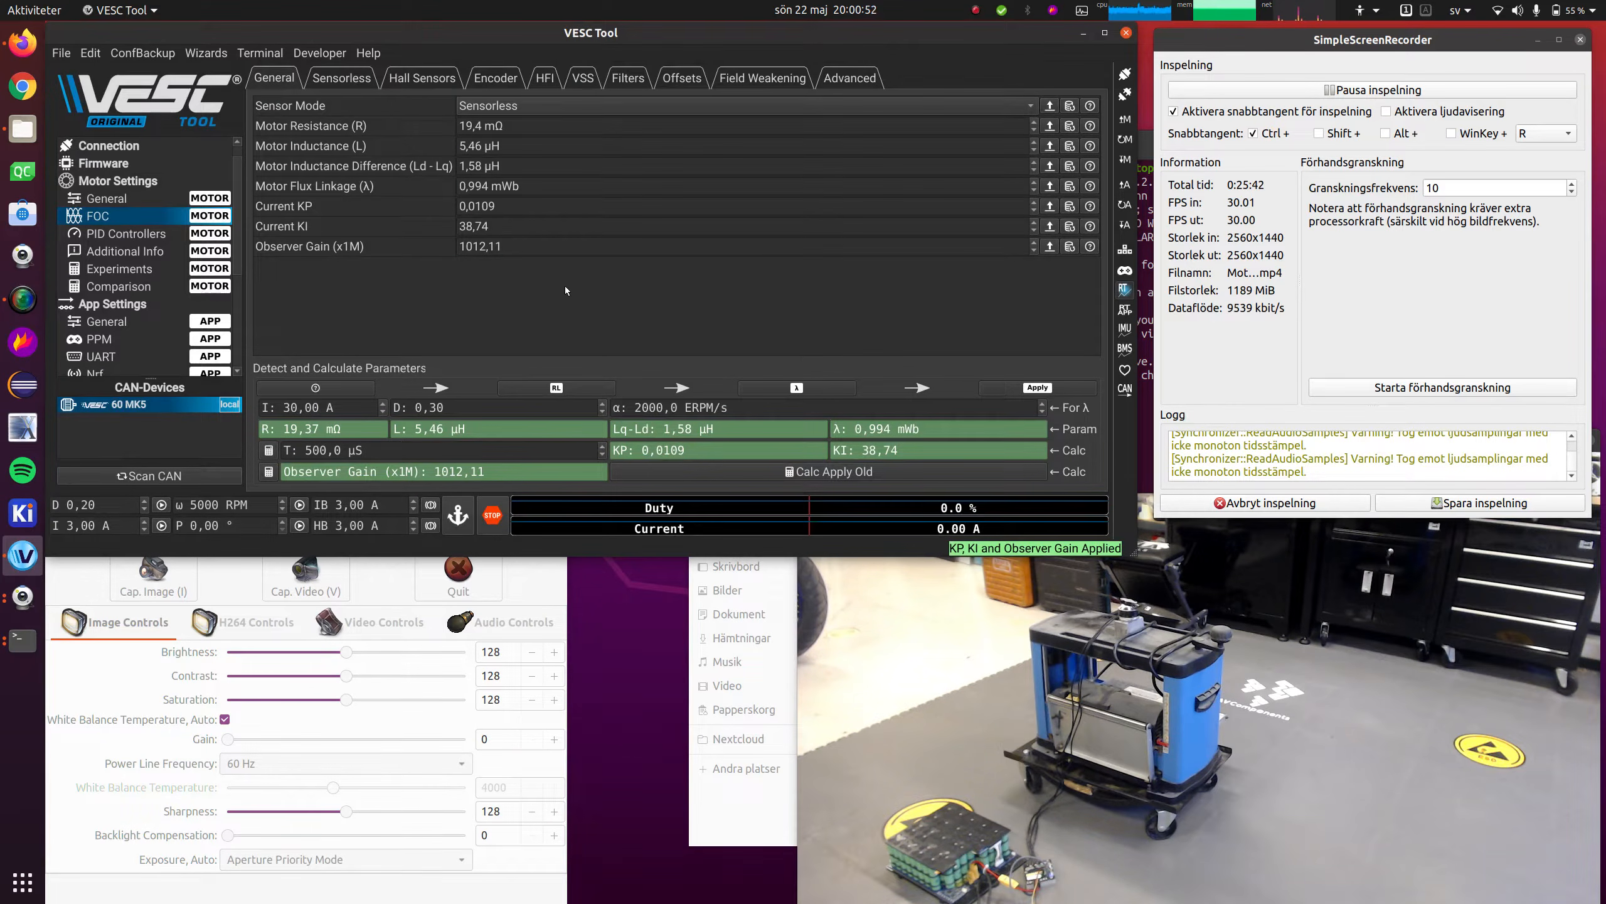
{"action": "double_click", "coordinate": [562, 245]}
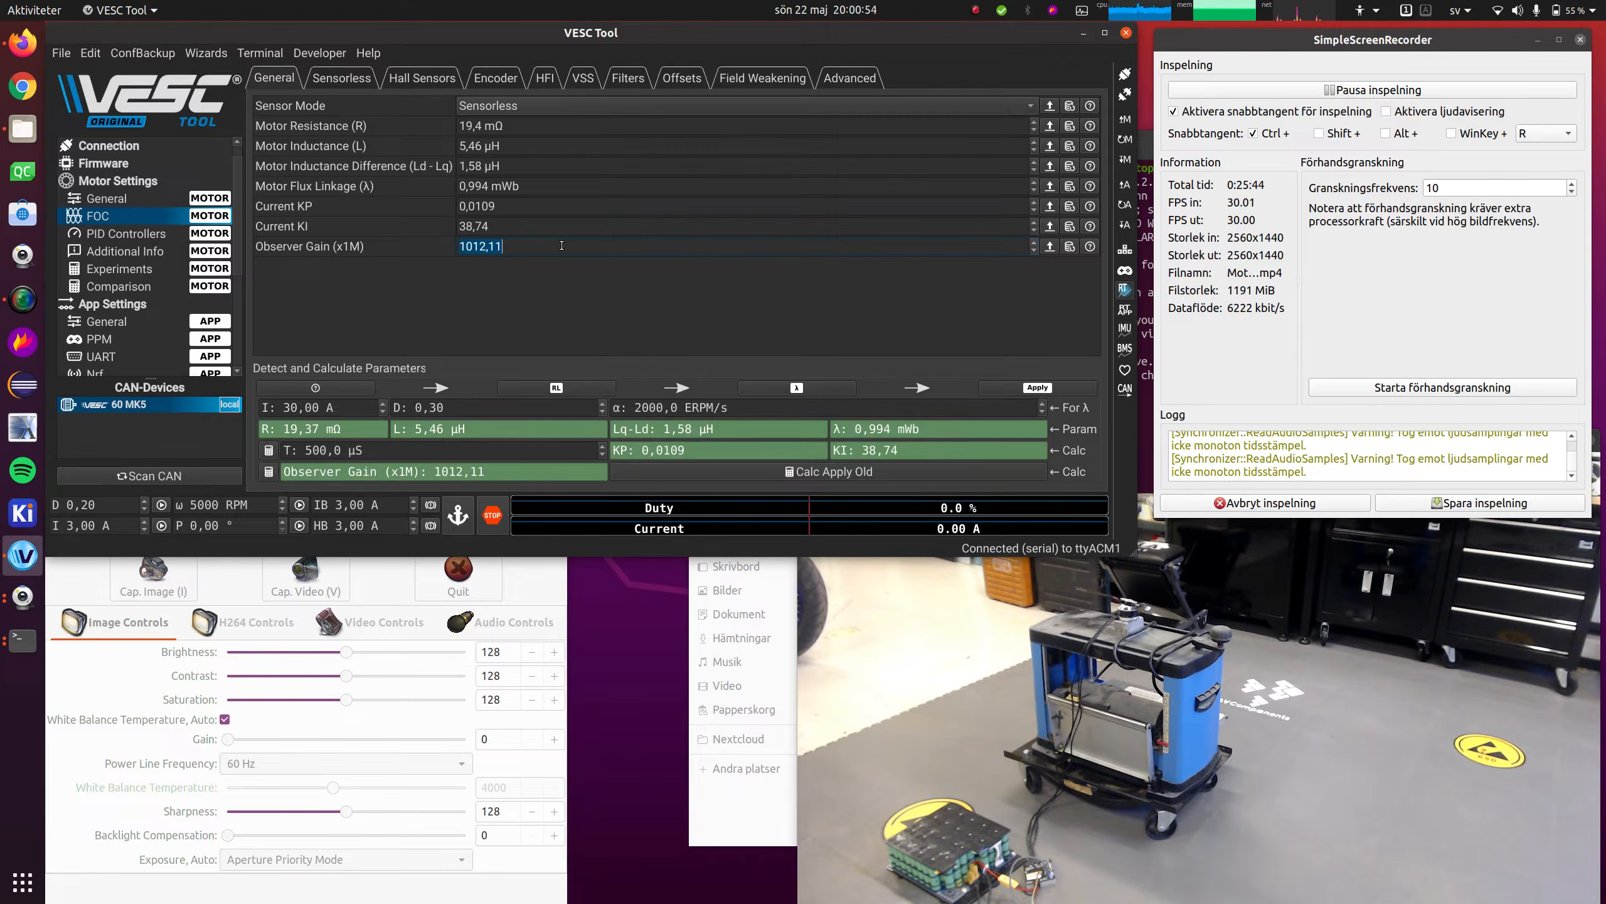
{"action": "left_click", "coordinate": [1125, 158]}
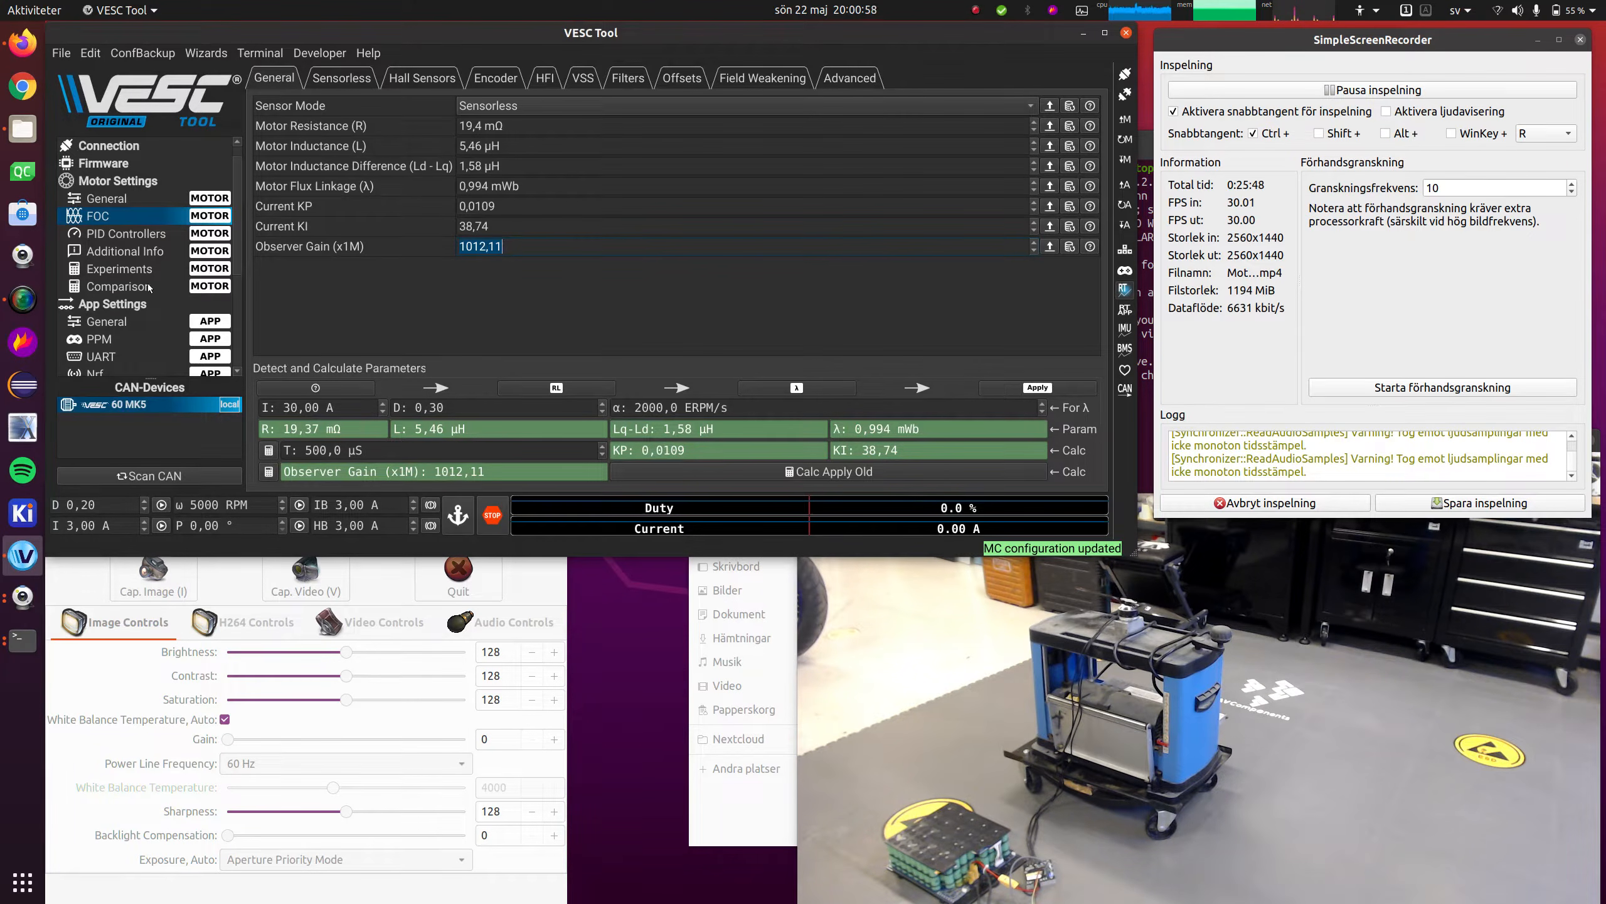
{"action": "scroll", "coordinate": [115, 306], "scroll_direction": "down", "scroll_amount": 2}
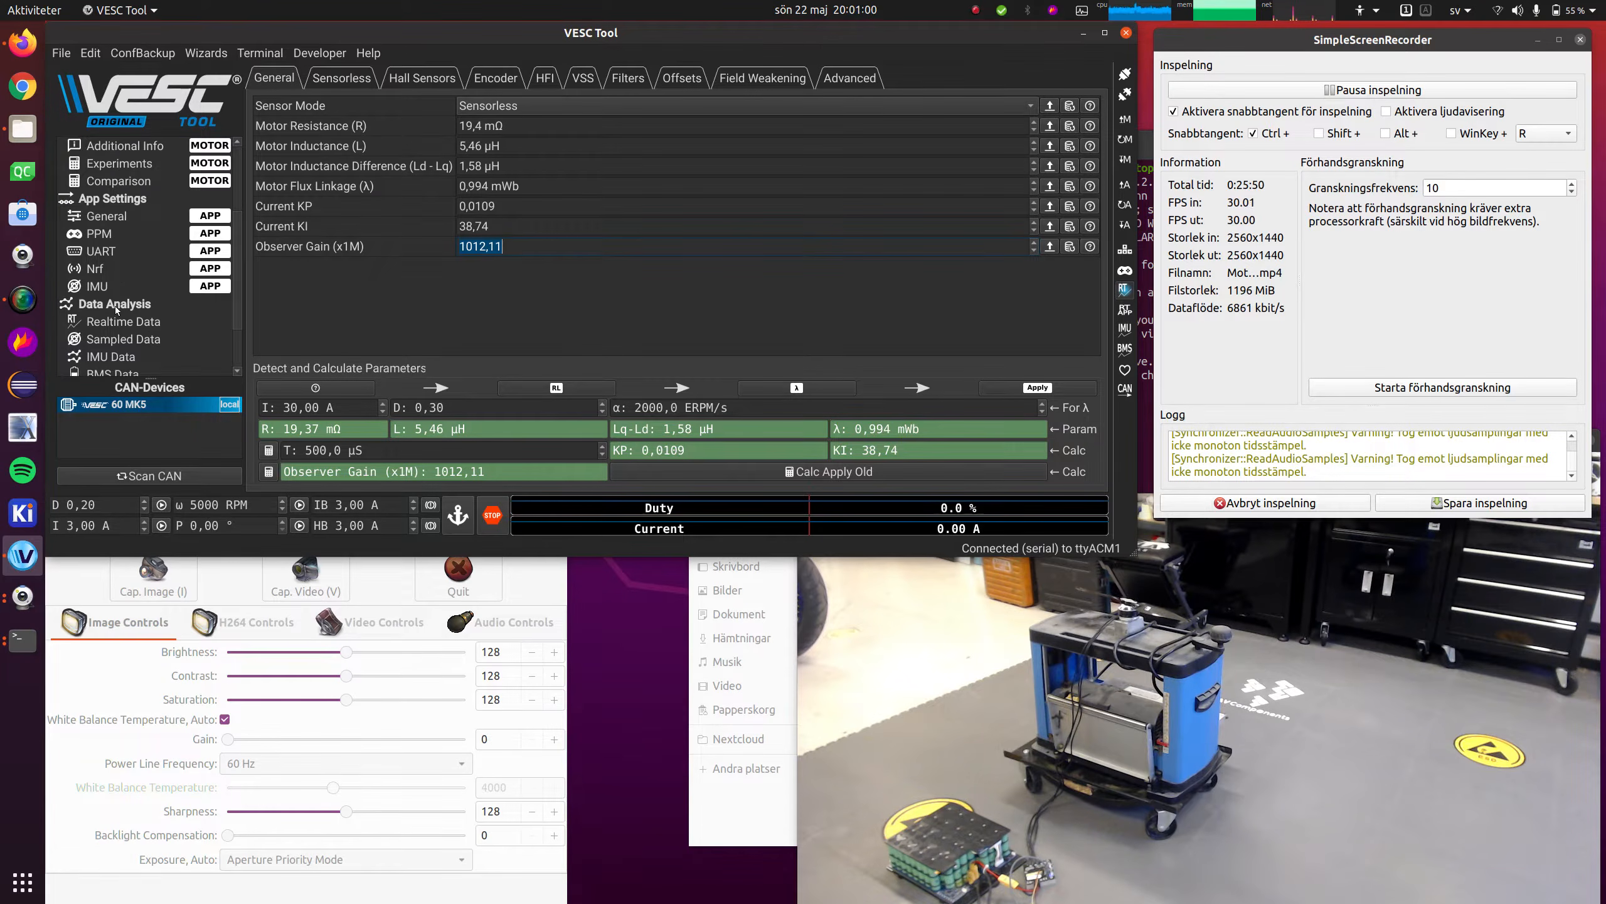
{"action": "left_click", "coordinate": [127, 339]}
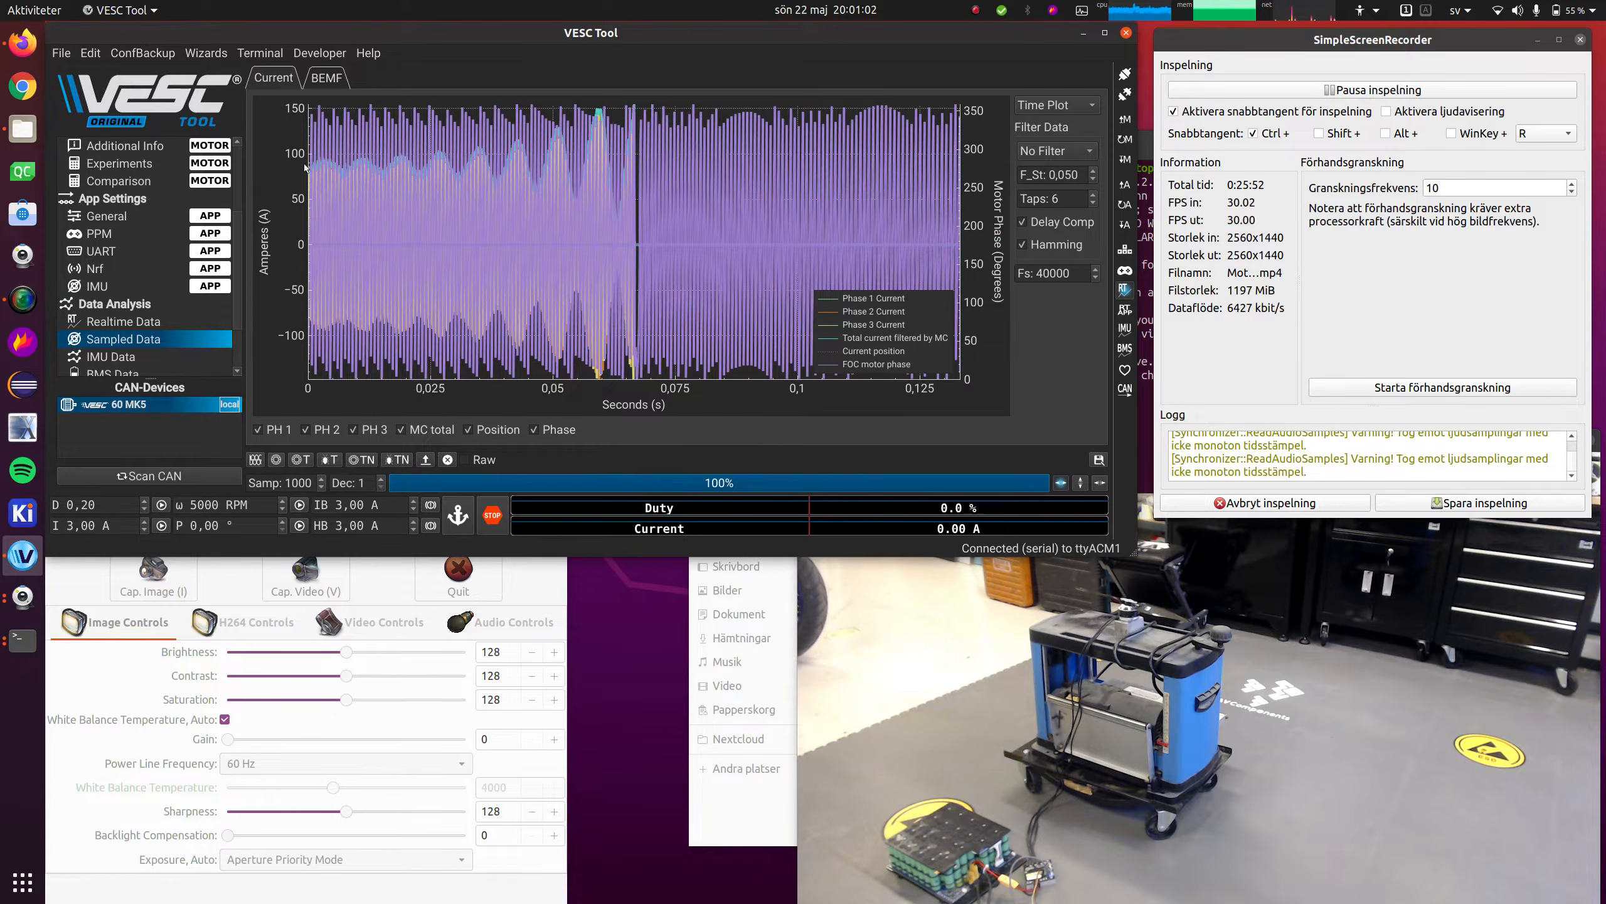
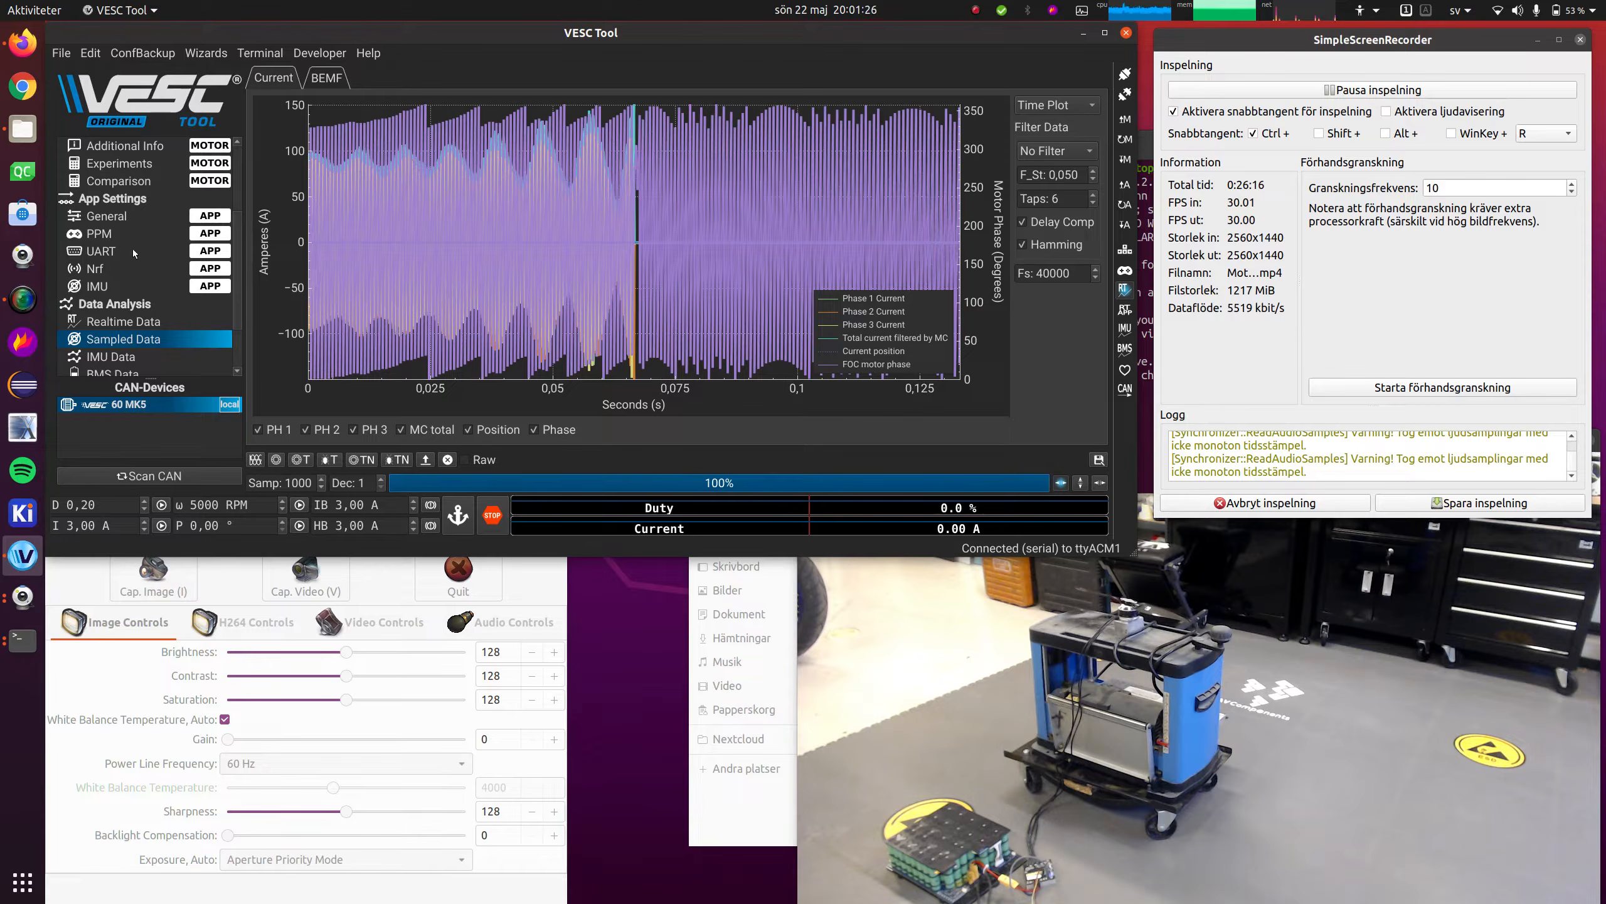
Try to set the motor flux linkage to 0 mWb in the general FOC settings
{"action": "scroll", "coordinate": [133, 250], "scroll_direction": "up", "scroll_amount": 3}
{"action": "left_click", "coordinate": [106, 237]}
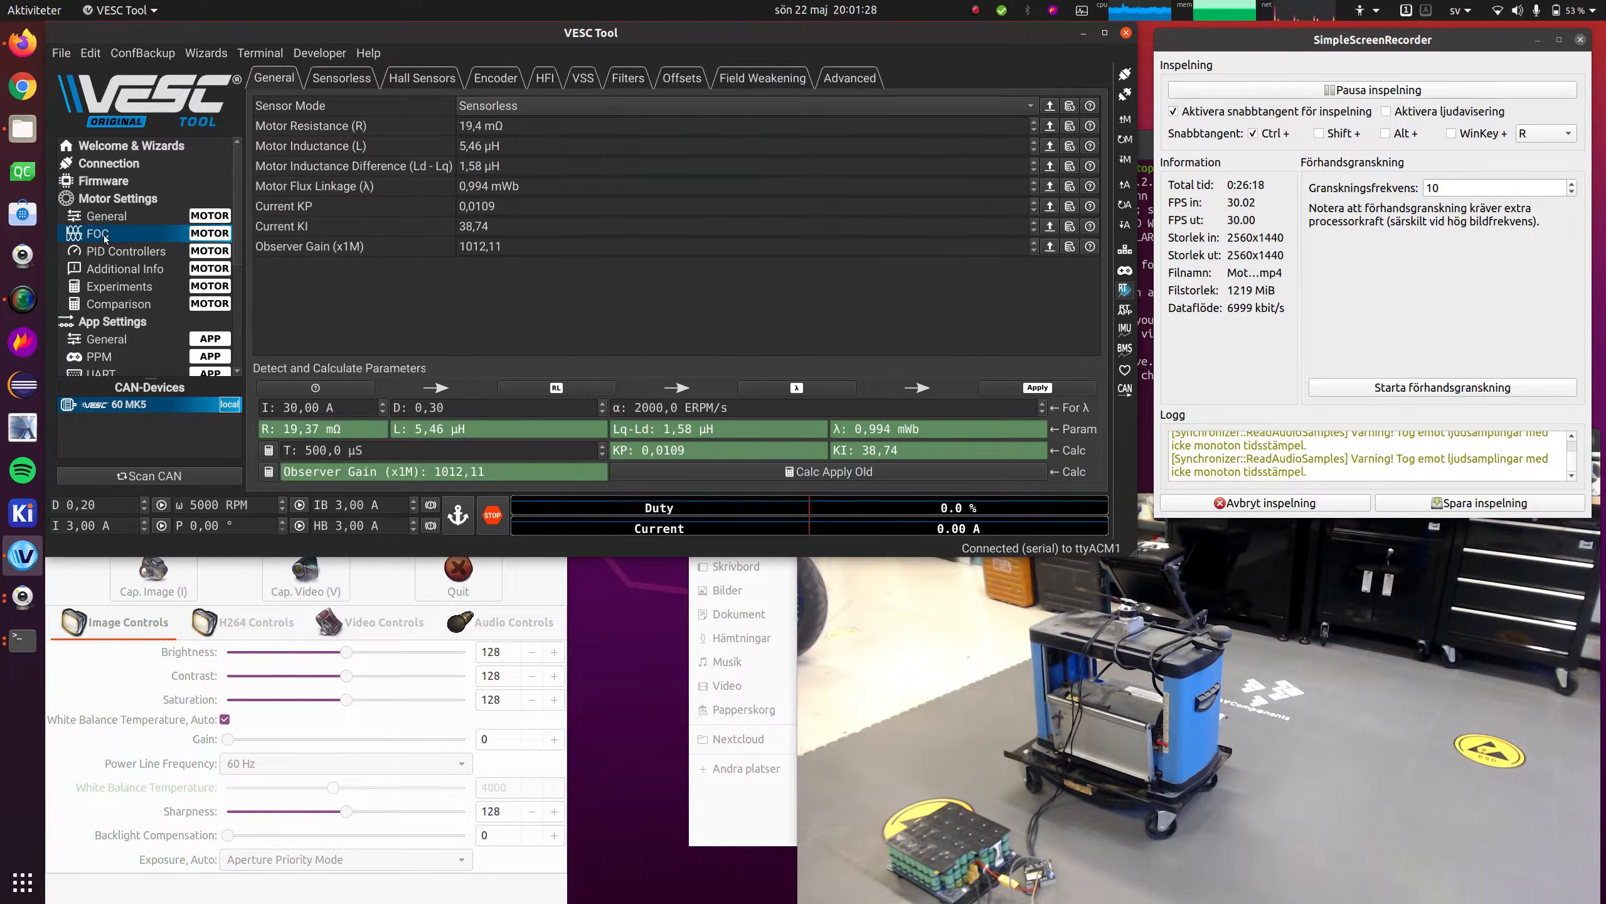
{"action": "left_click", "coordinate": [643, 152]}
{"action": "left_click", "coordinate": [561, 183]}
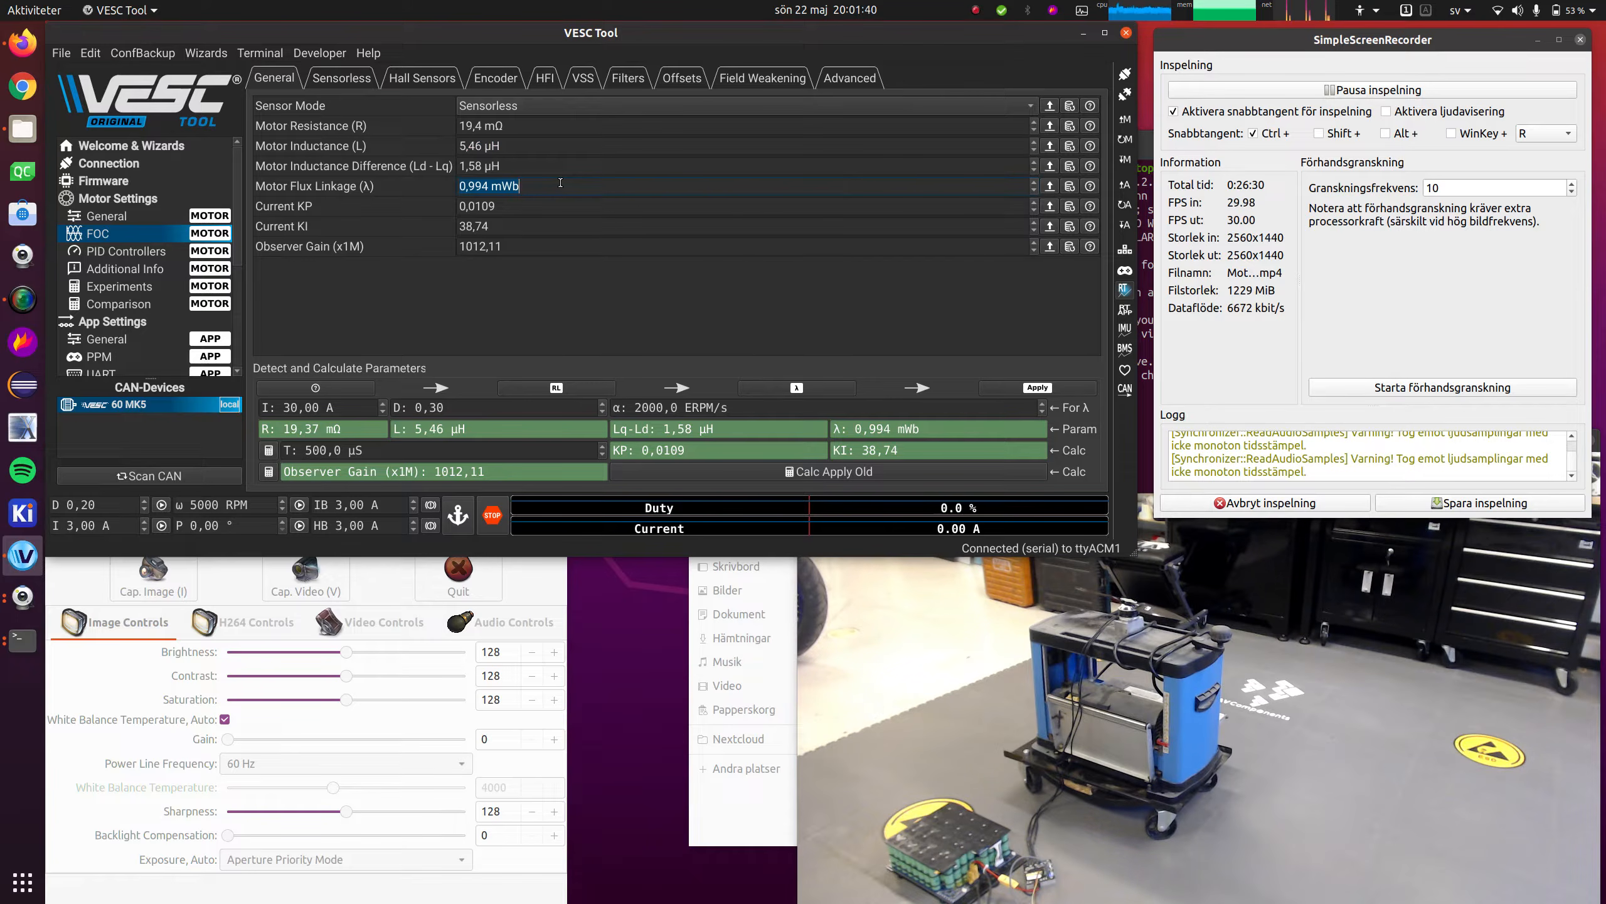
{"action": "type", "text": "0"}
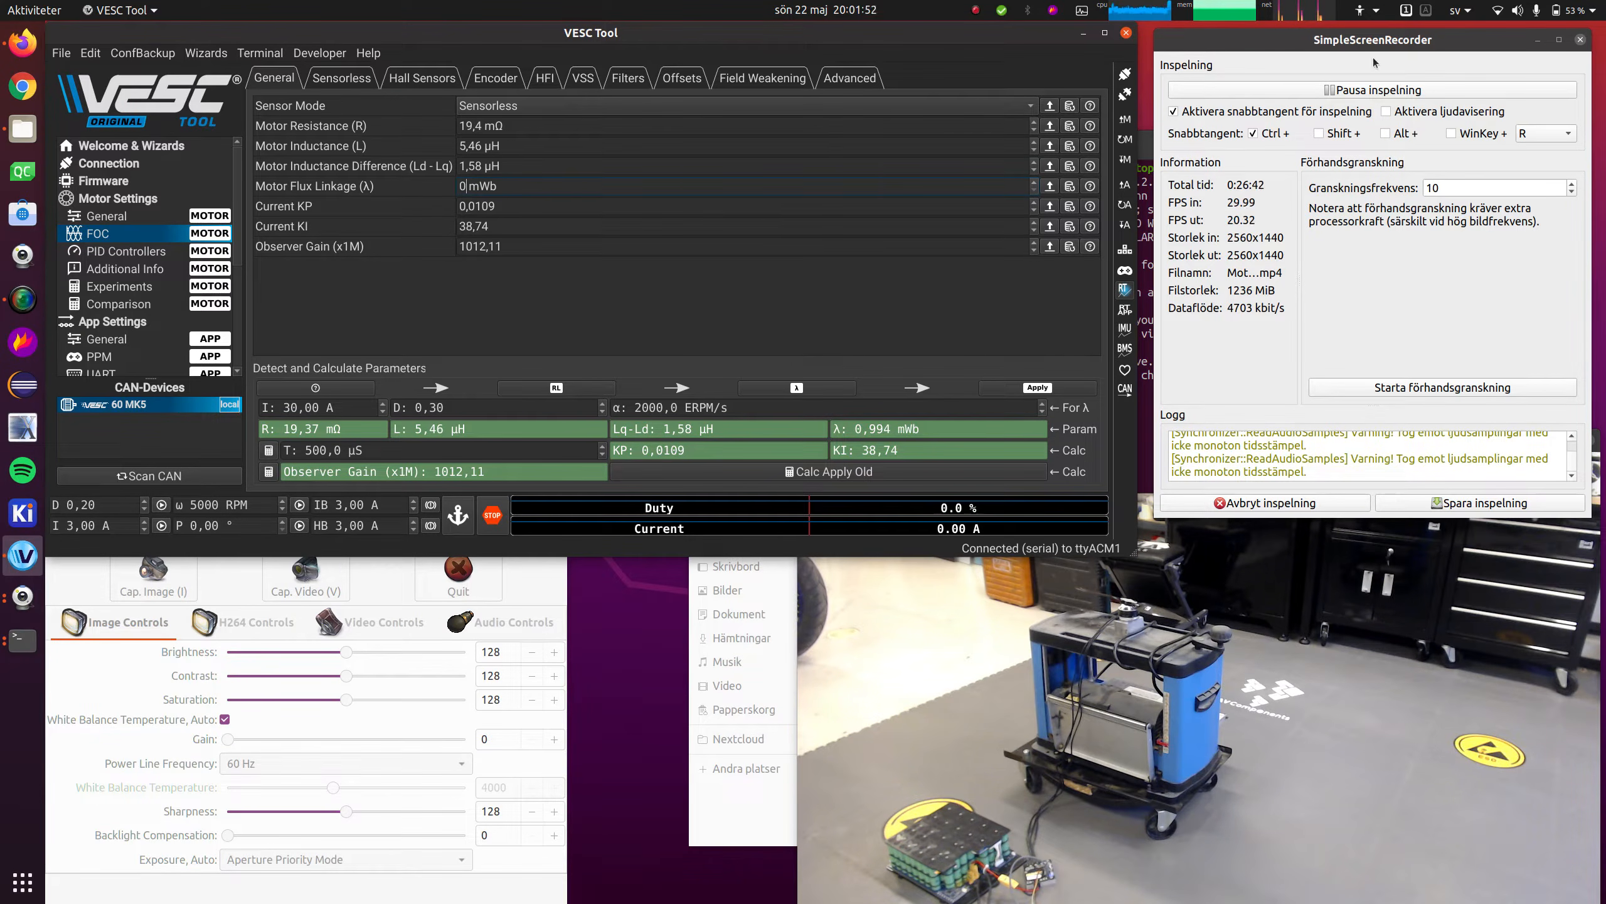
Force the unresponsive VESC Tool to quit and close the Octave terminal containing the 8400 * 11 calculation
{"action": "mouse_move", "coordinate": [1260, 52]}
{"action": "left_mouse_down"}
{"action": "mouse_move", "coordinate": [1181, 61]}
{"action": "mouse_move", "coordinate": [1250, 63]}
{"action": "left_mouse_up"}
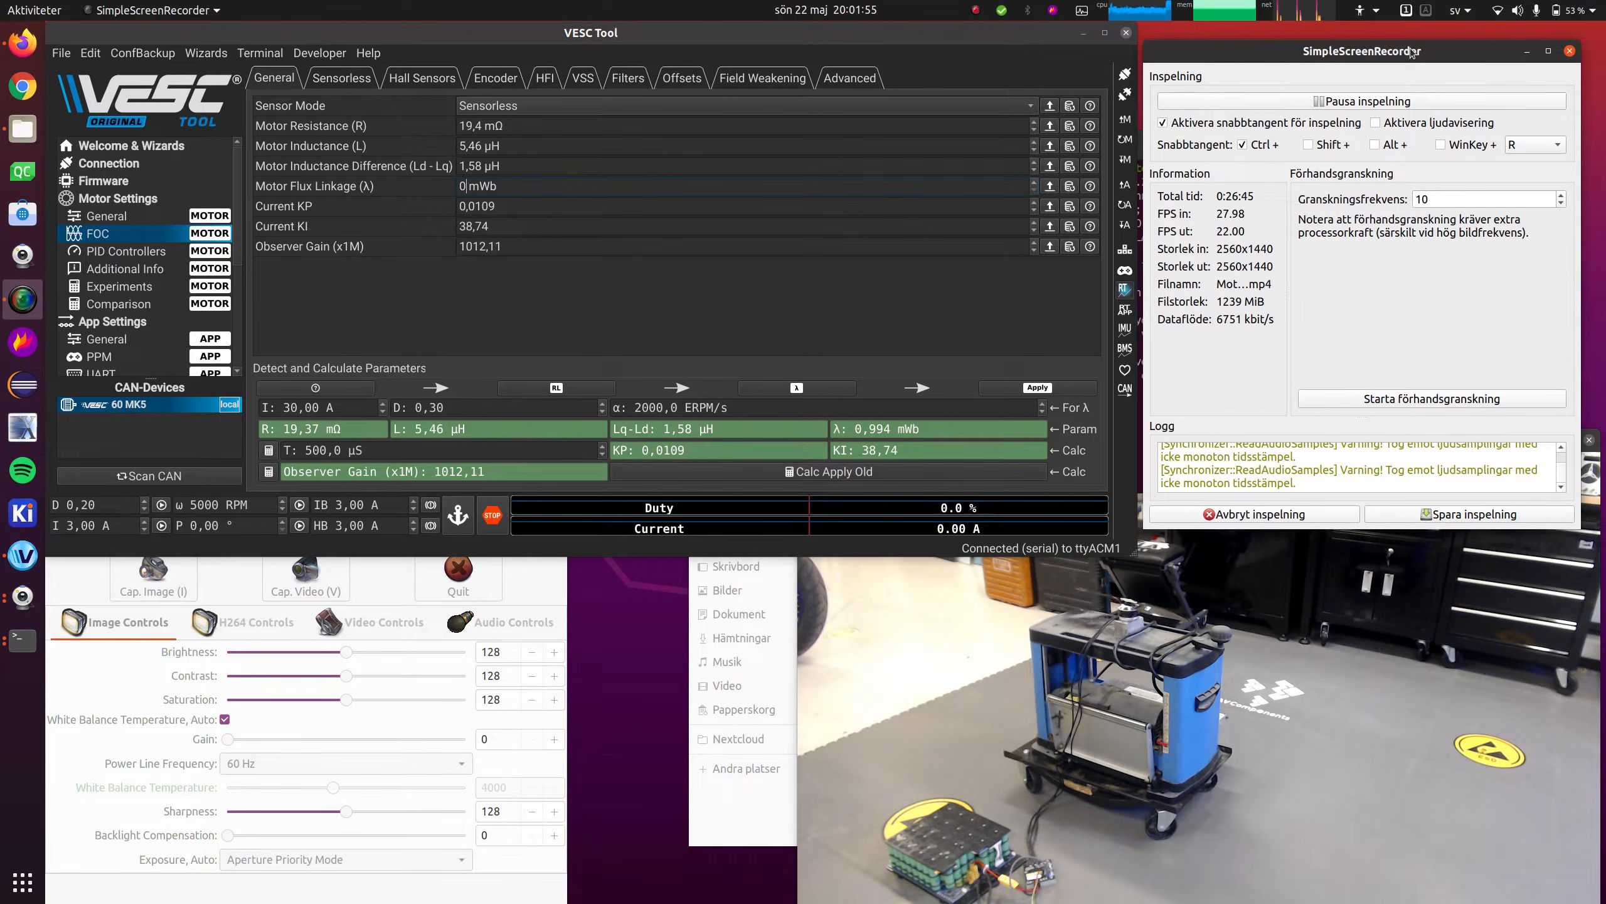
{"action": "left_click", "coordinate": [762, 297]}
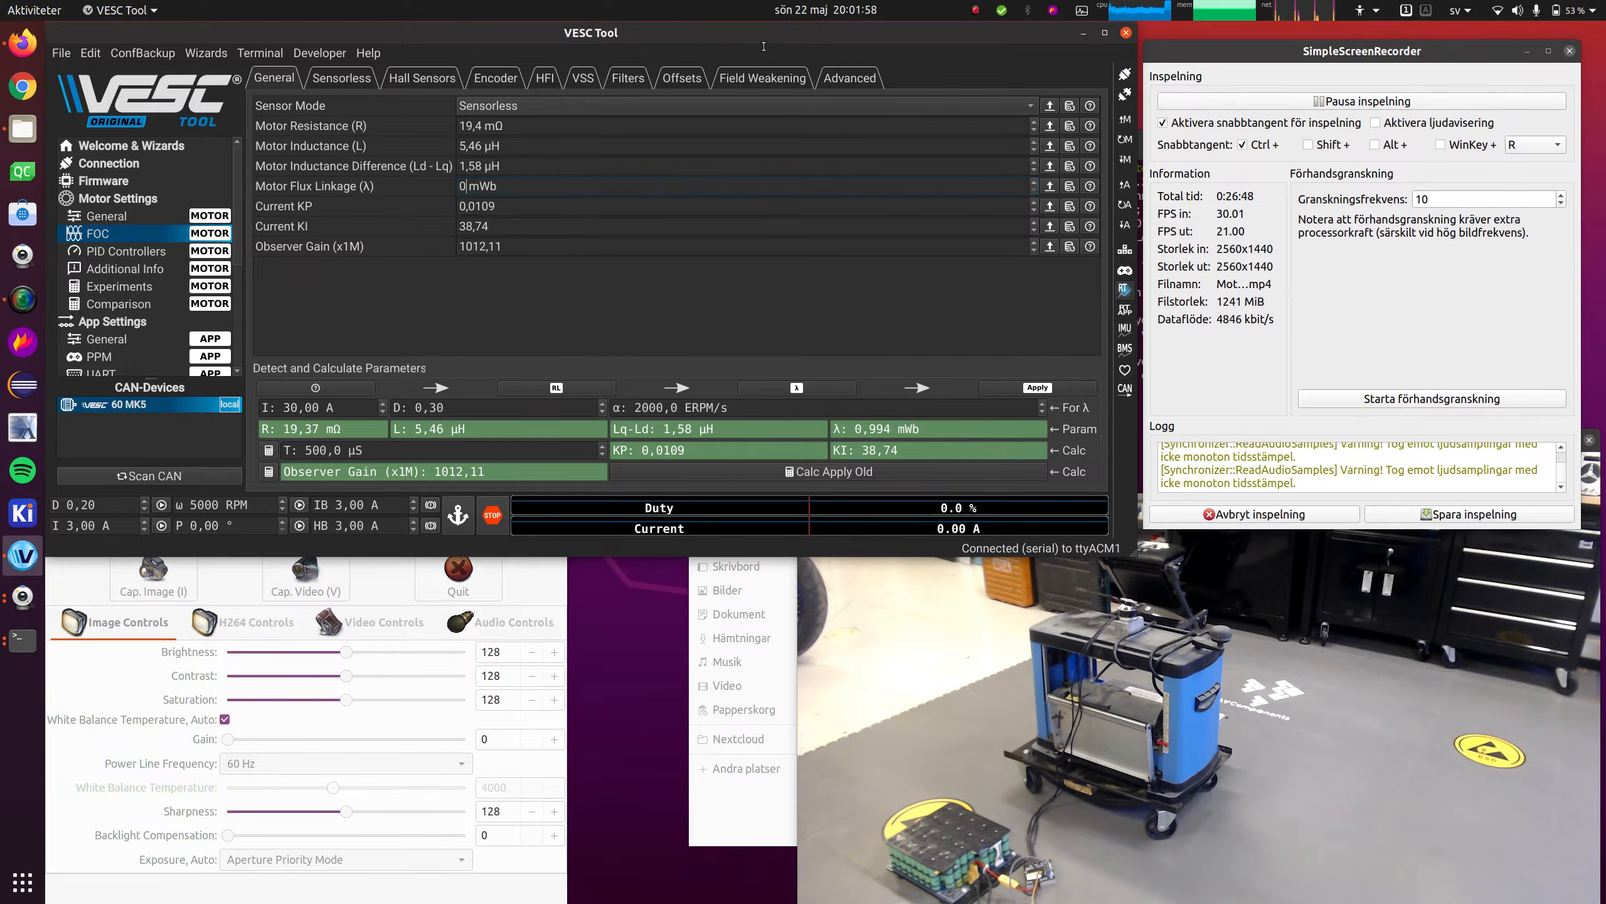
{"action": "left_click_drag", "start_coordinate": [764, 47], "coordinate": [807, 61]}
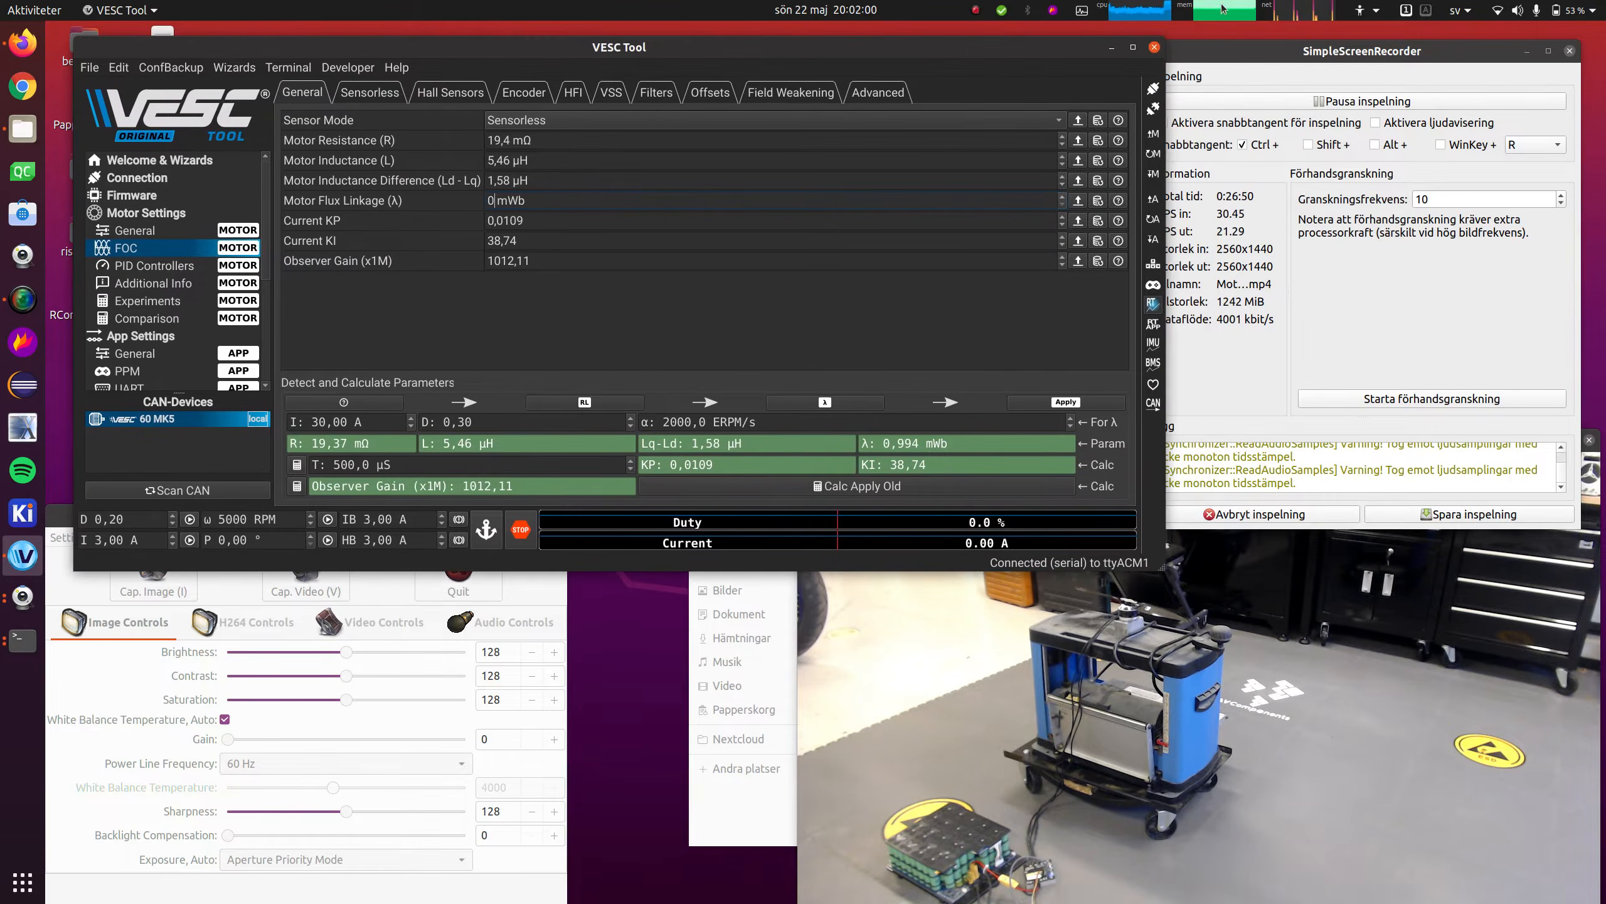
{"action": "left_click_drag", "start_coordinate": [1162, 39], "coordinate": [1153, 43]}
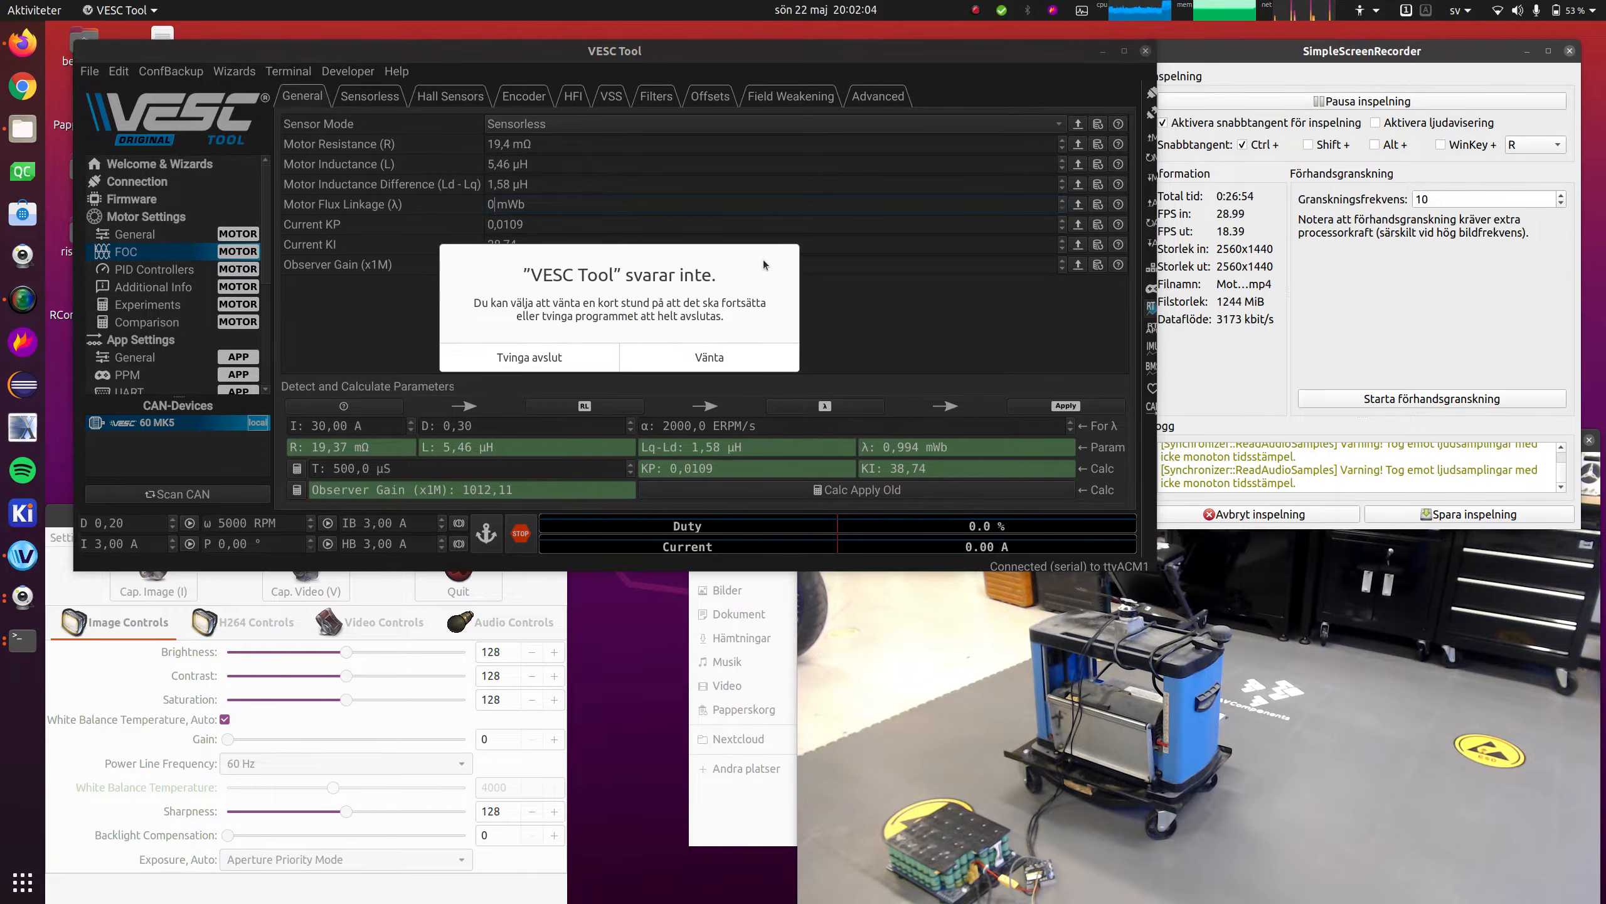
{"action": "left_click", "coordinate": [547, 352]}
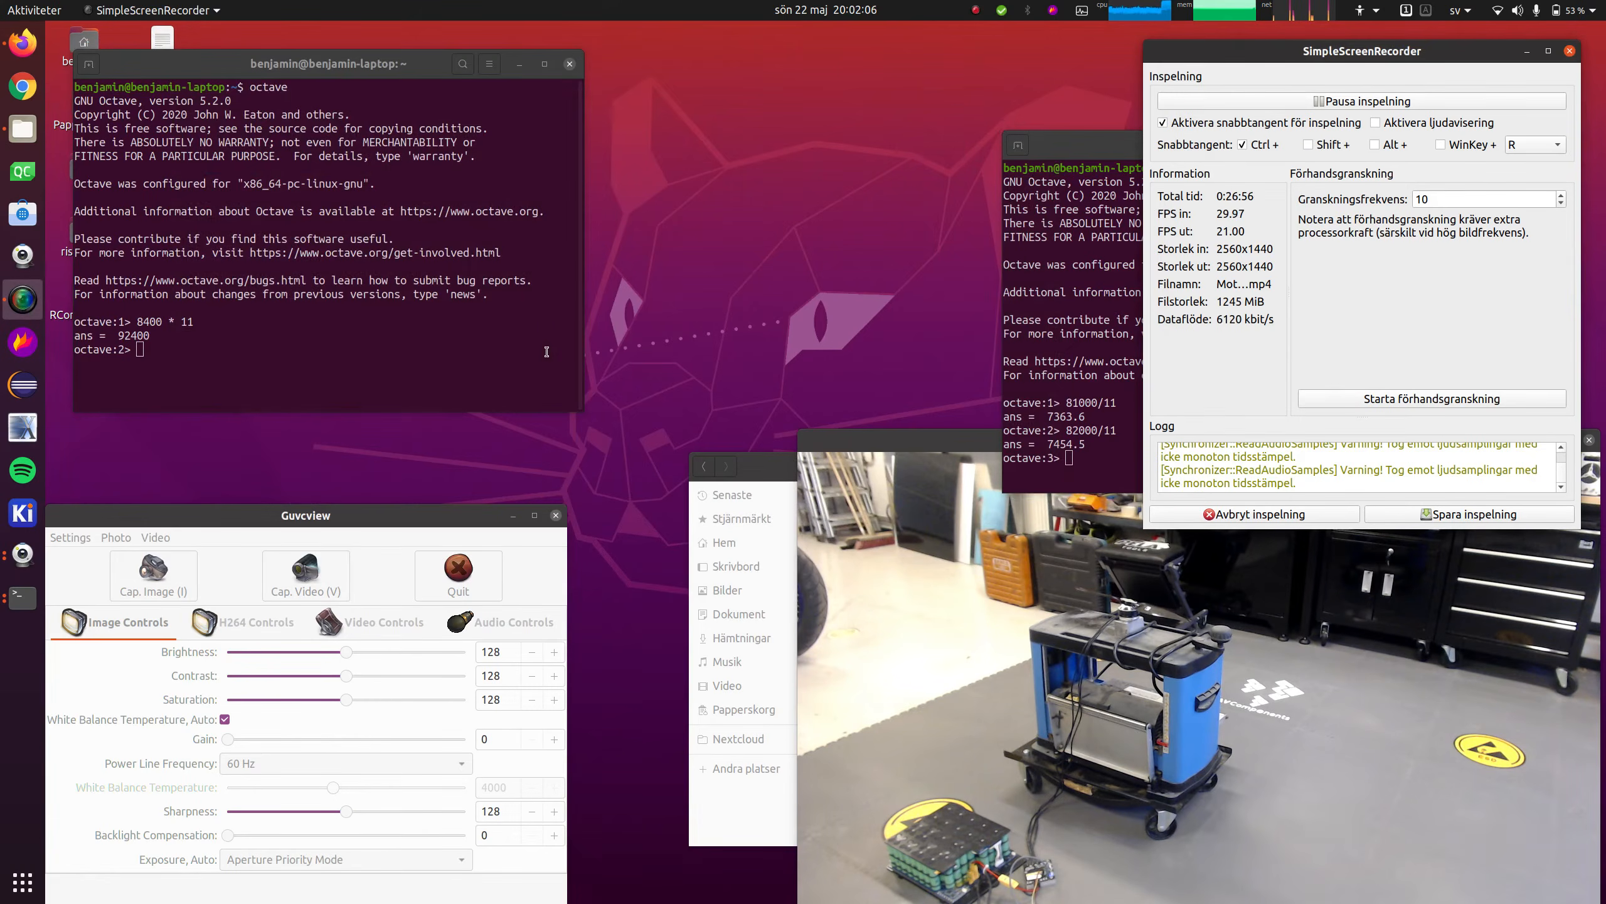
{"action": "left_click", "coordinate": [569, 64]}
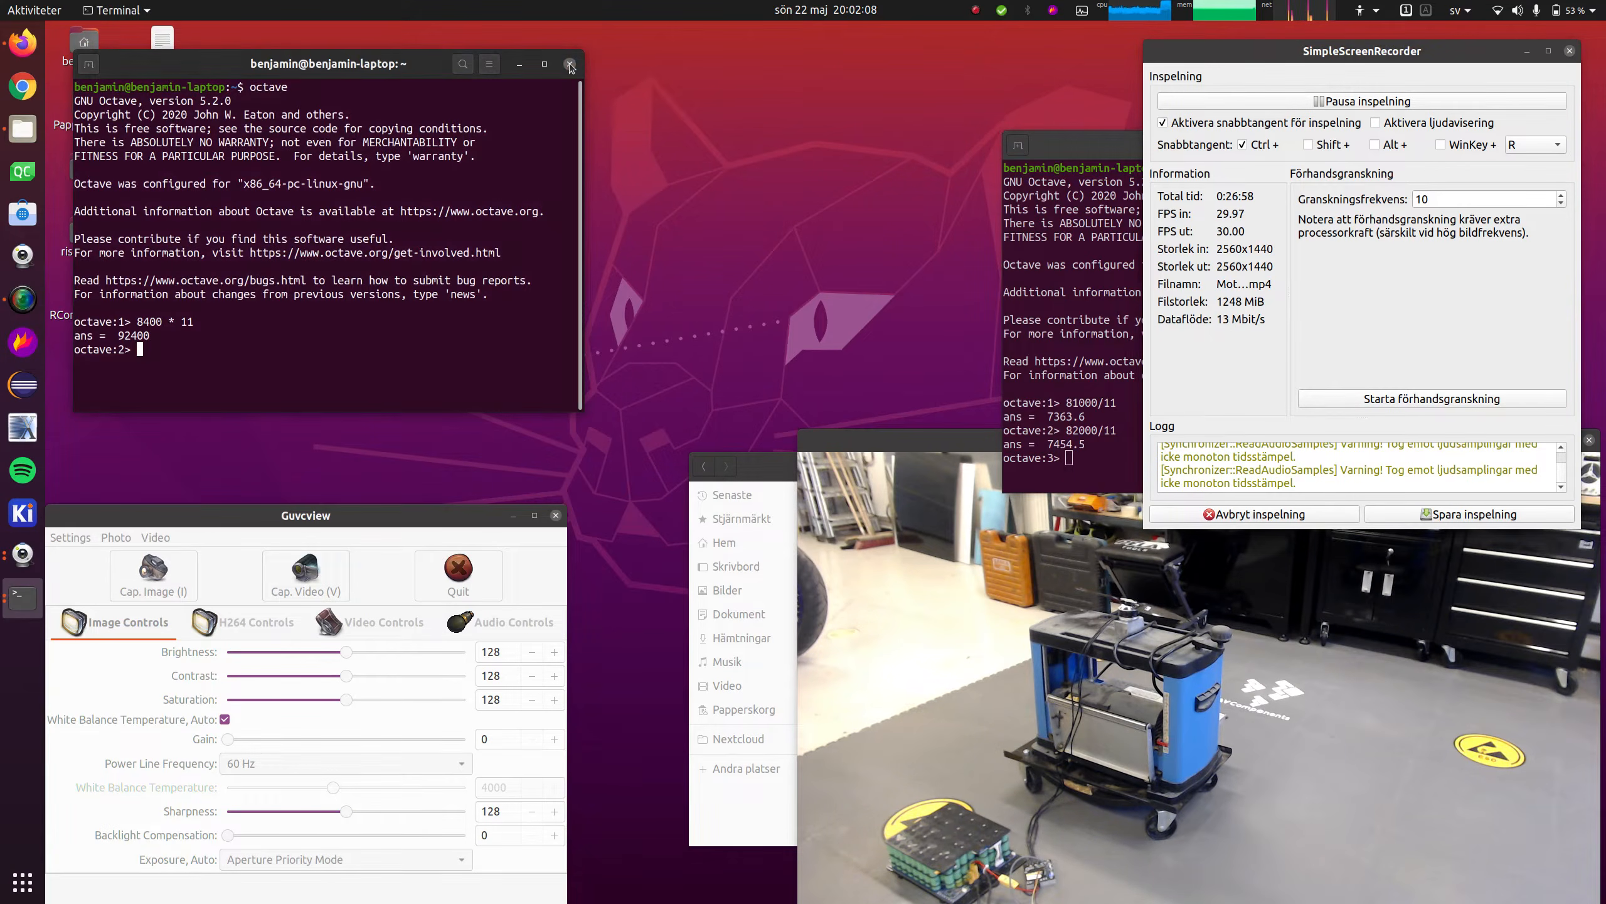
{"action": "left_click", "coordinate": [368, 267]}
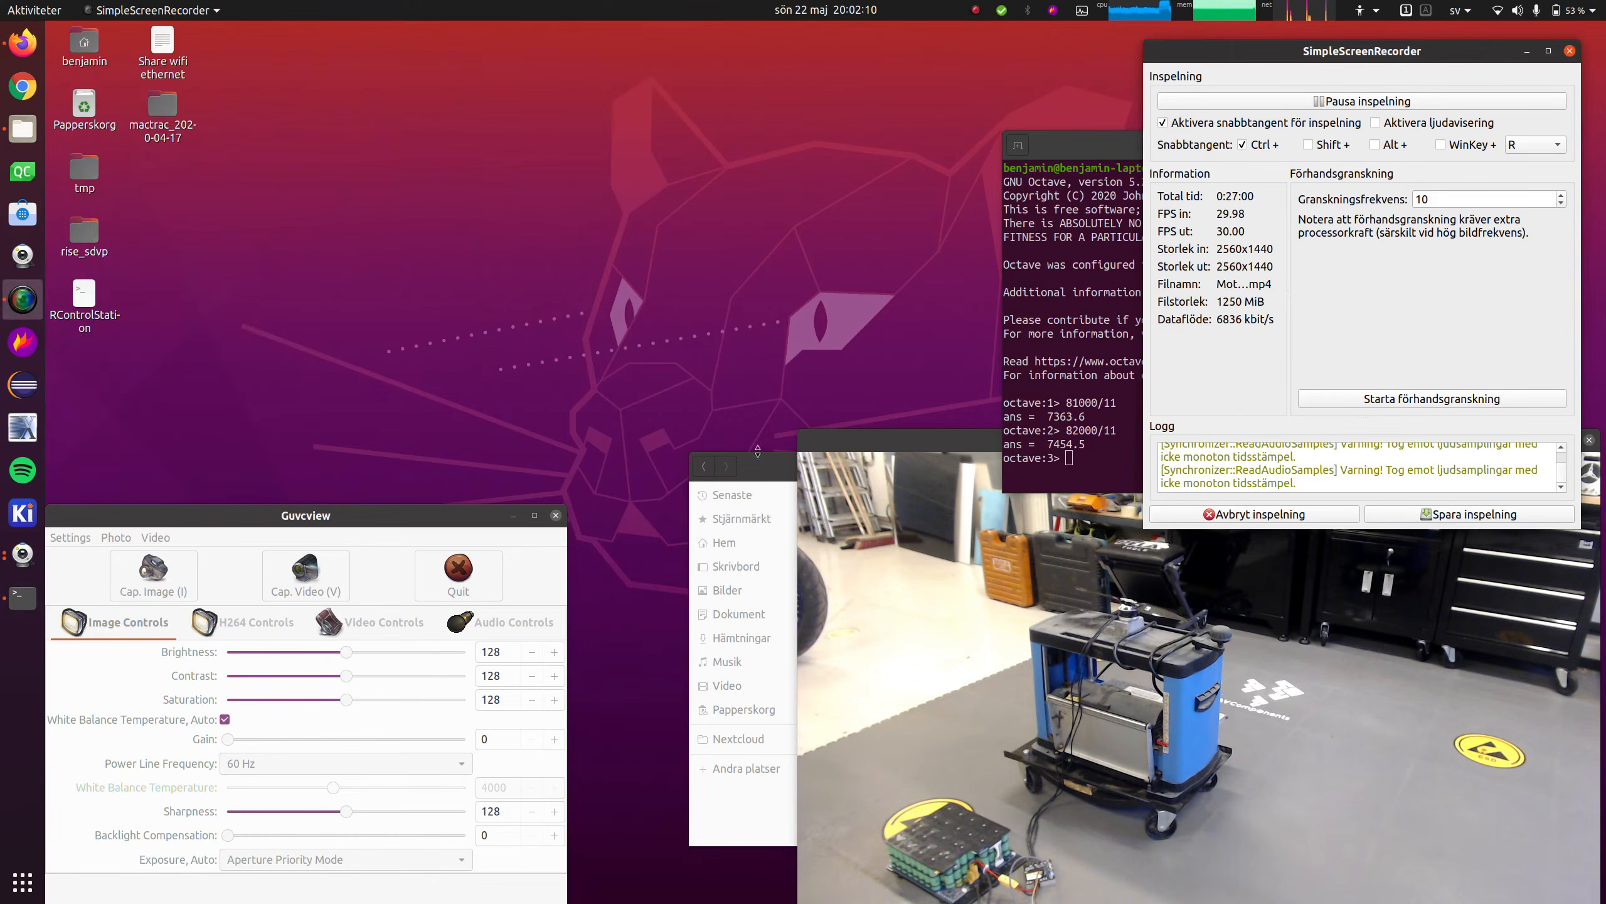
Launch vesc_tool_test_linux from the test_all folder, accept the test-version warning and autoconnect to the motor controller
{"action": "left_click", "coordinate": [758, 468]}
{"action": "left_click", "coordinate": [1091, 502]}
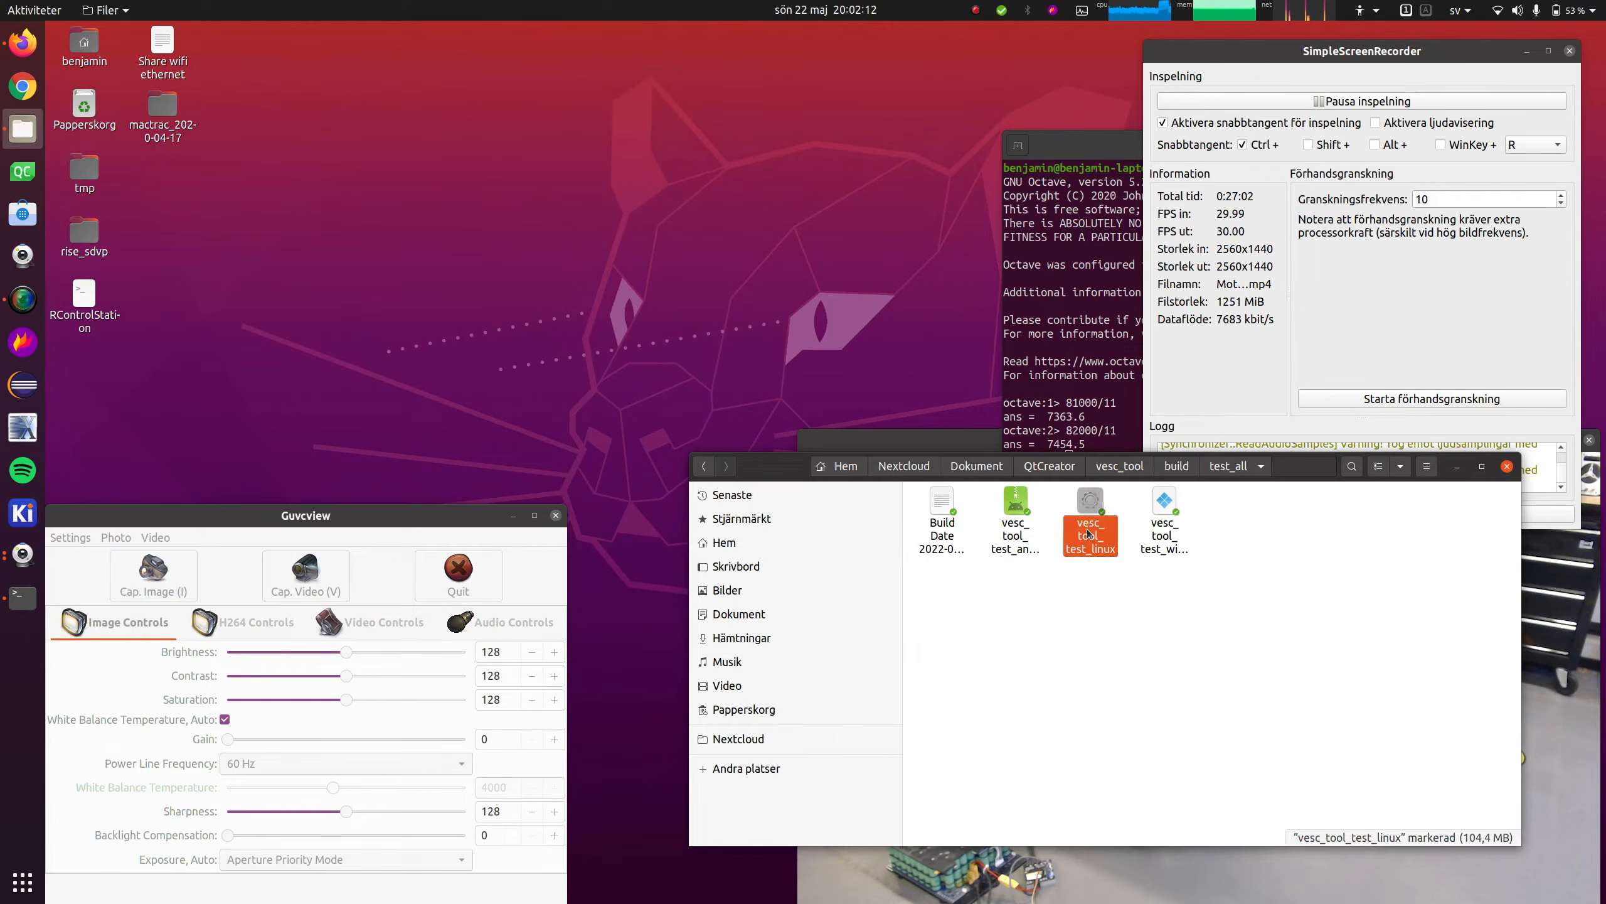
{"action": "left_click", "coordinate": [1131, 609]}
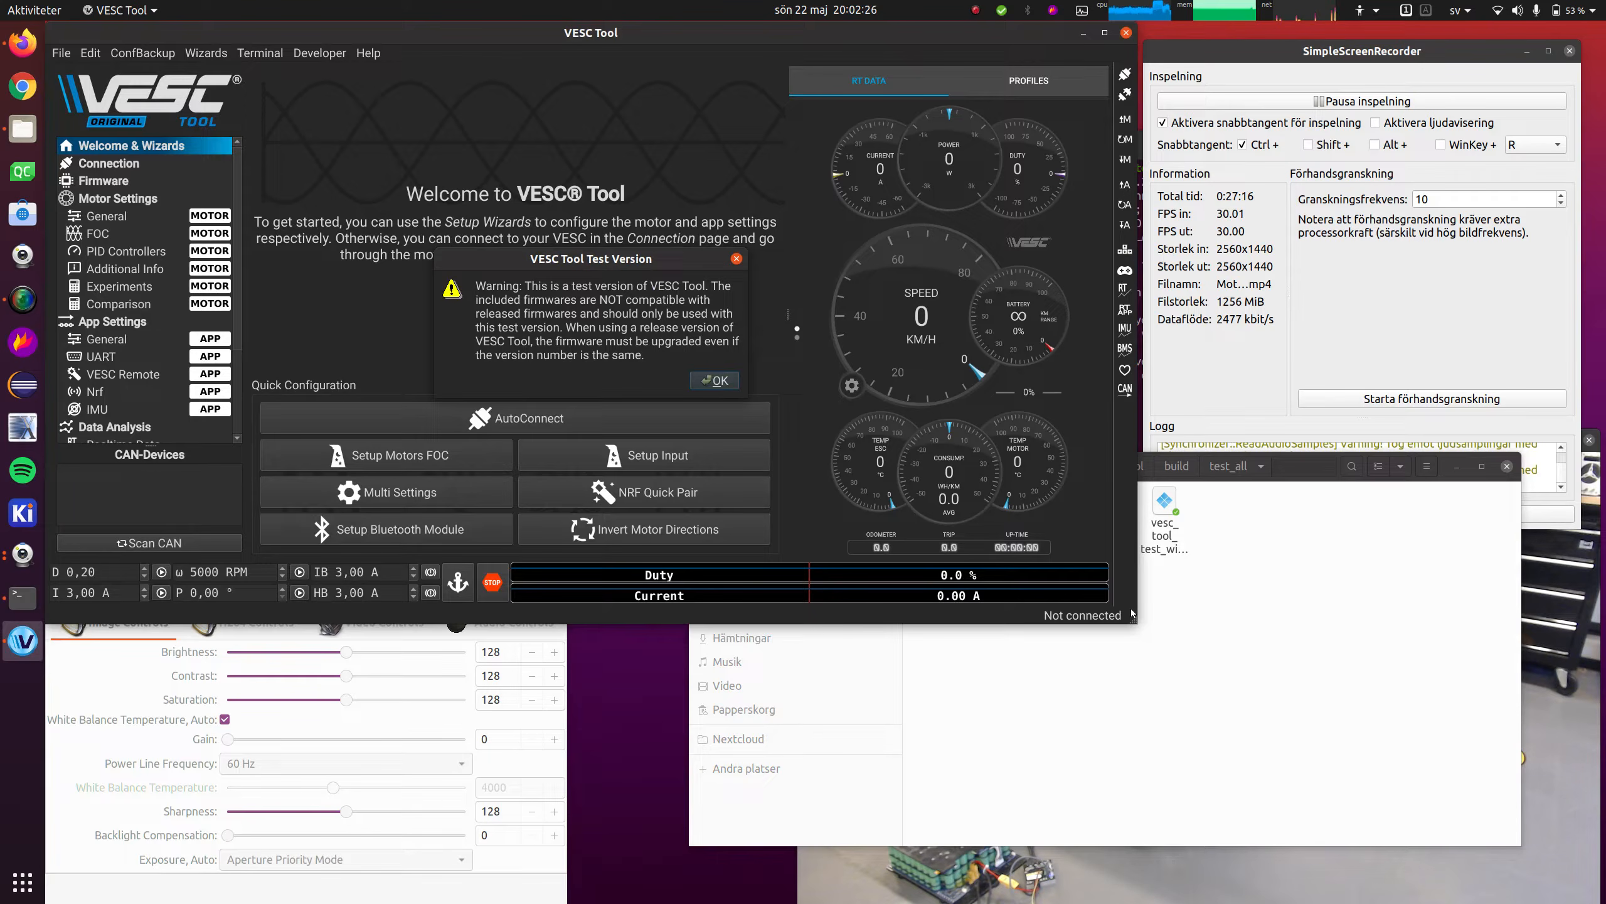
{"action": "left_click", "coordinate": [728, 380]}
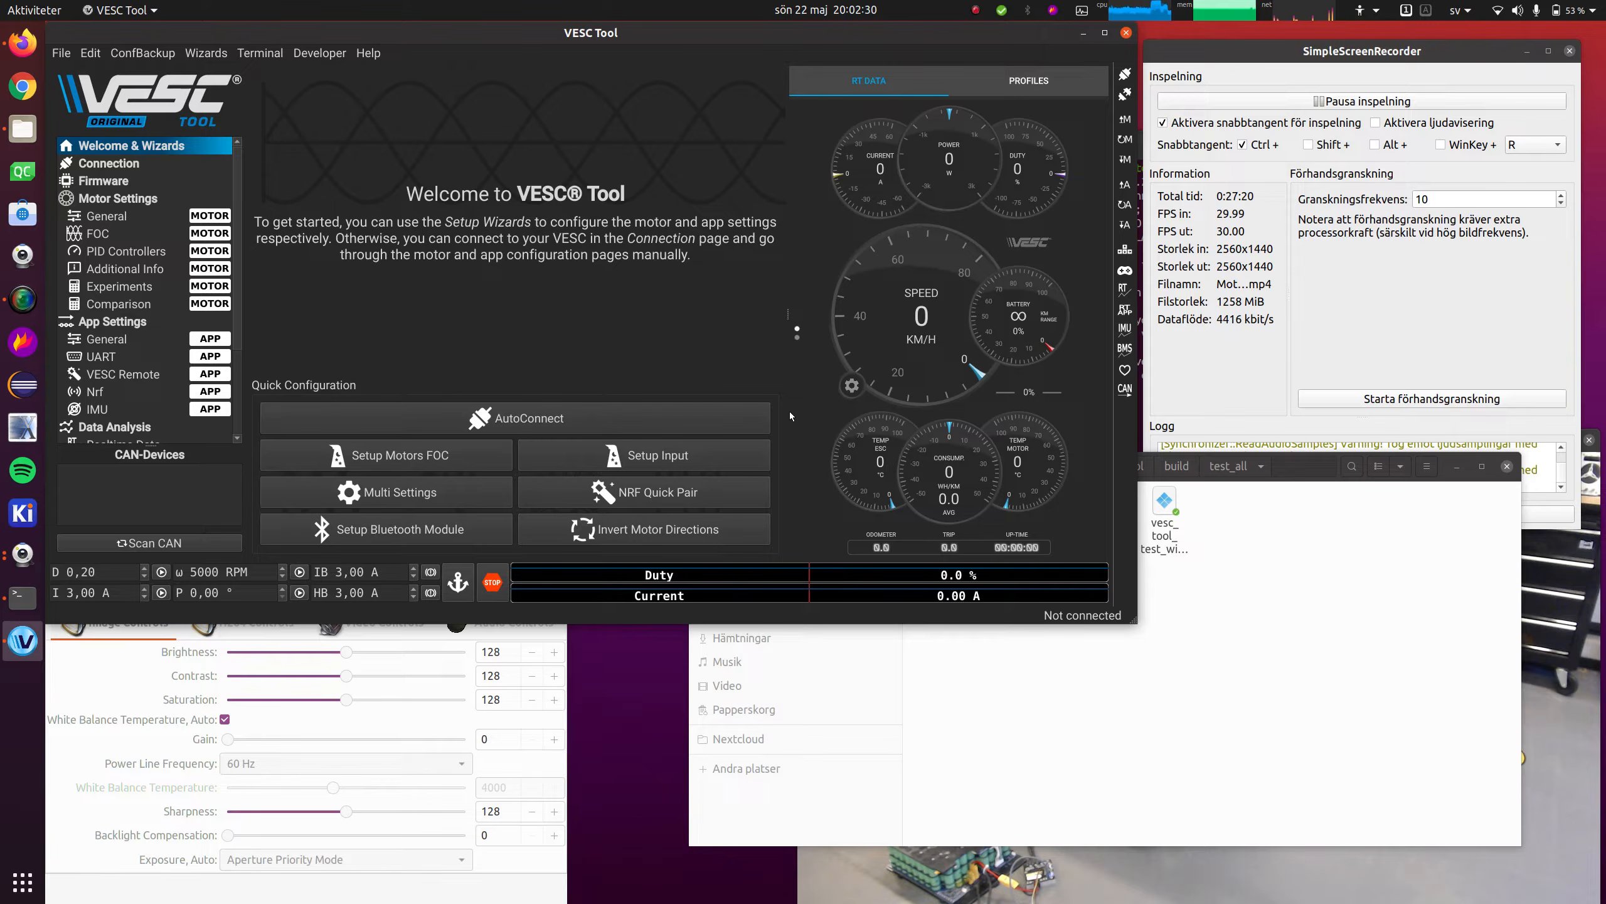
{"action": "left_click", "coordinate": [753, 408]}
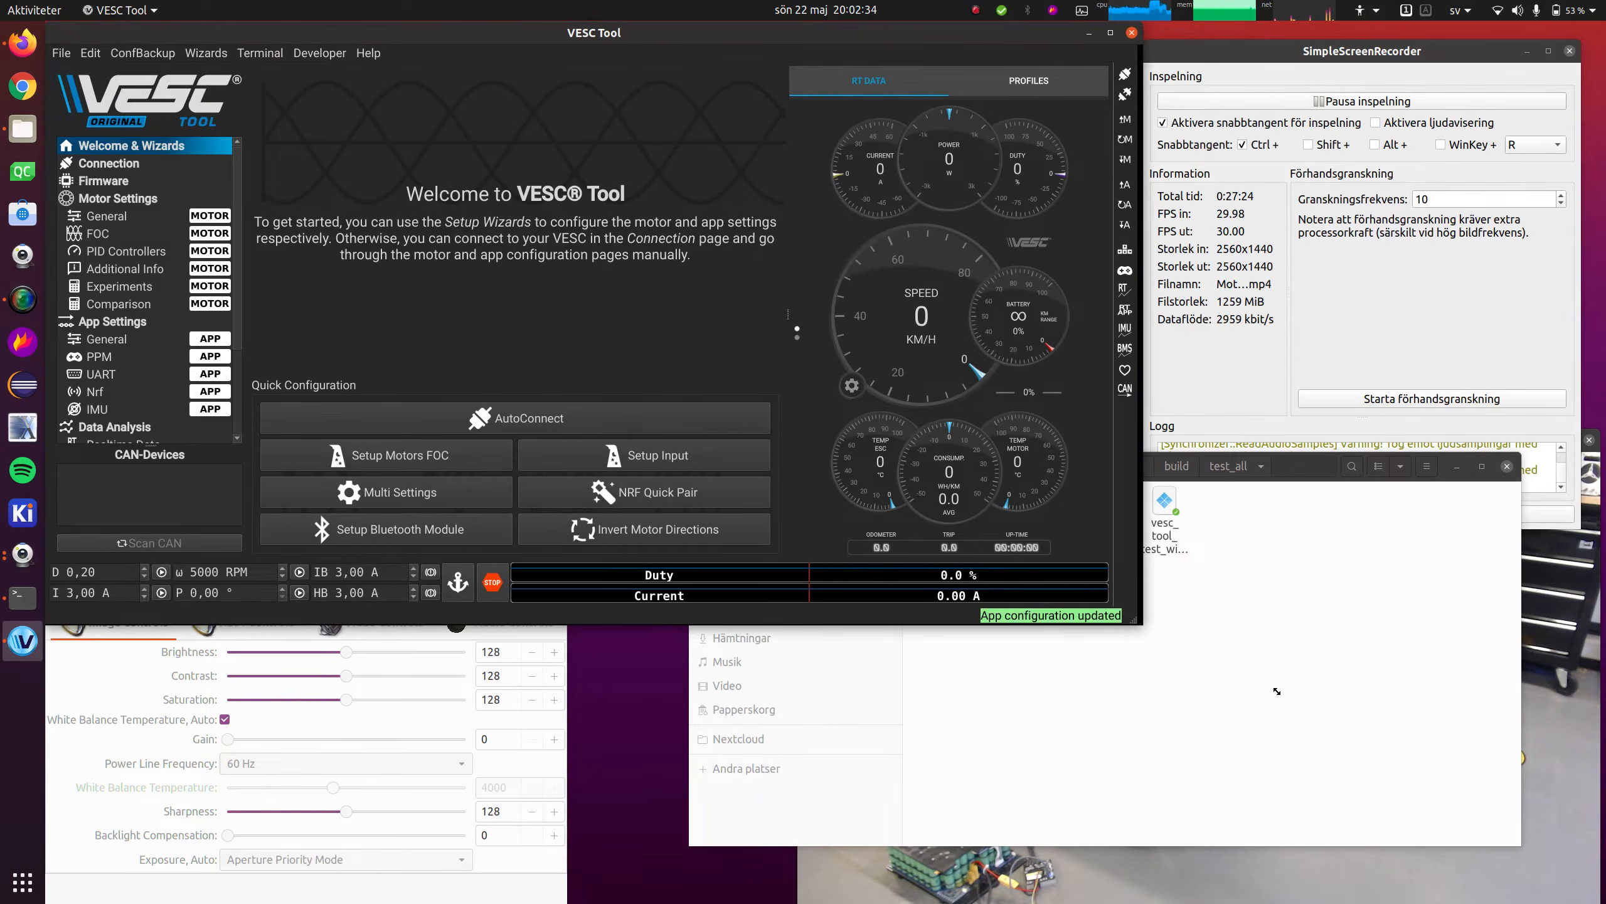
Start streaming realtime data from the motor controller and enlarge the VESC Tool window alongside the webcam view
{"action": "left_click_drag", "start_coordinate": [1141, 624], "coordinate": [1277, 691]}
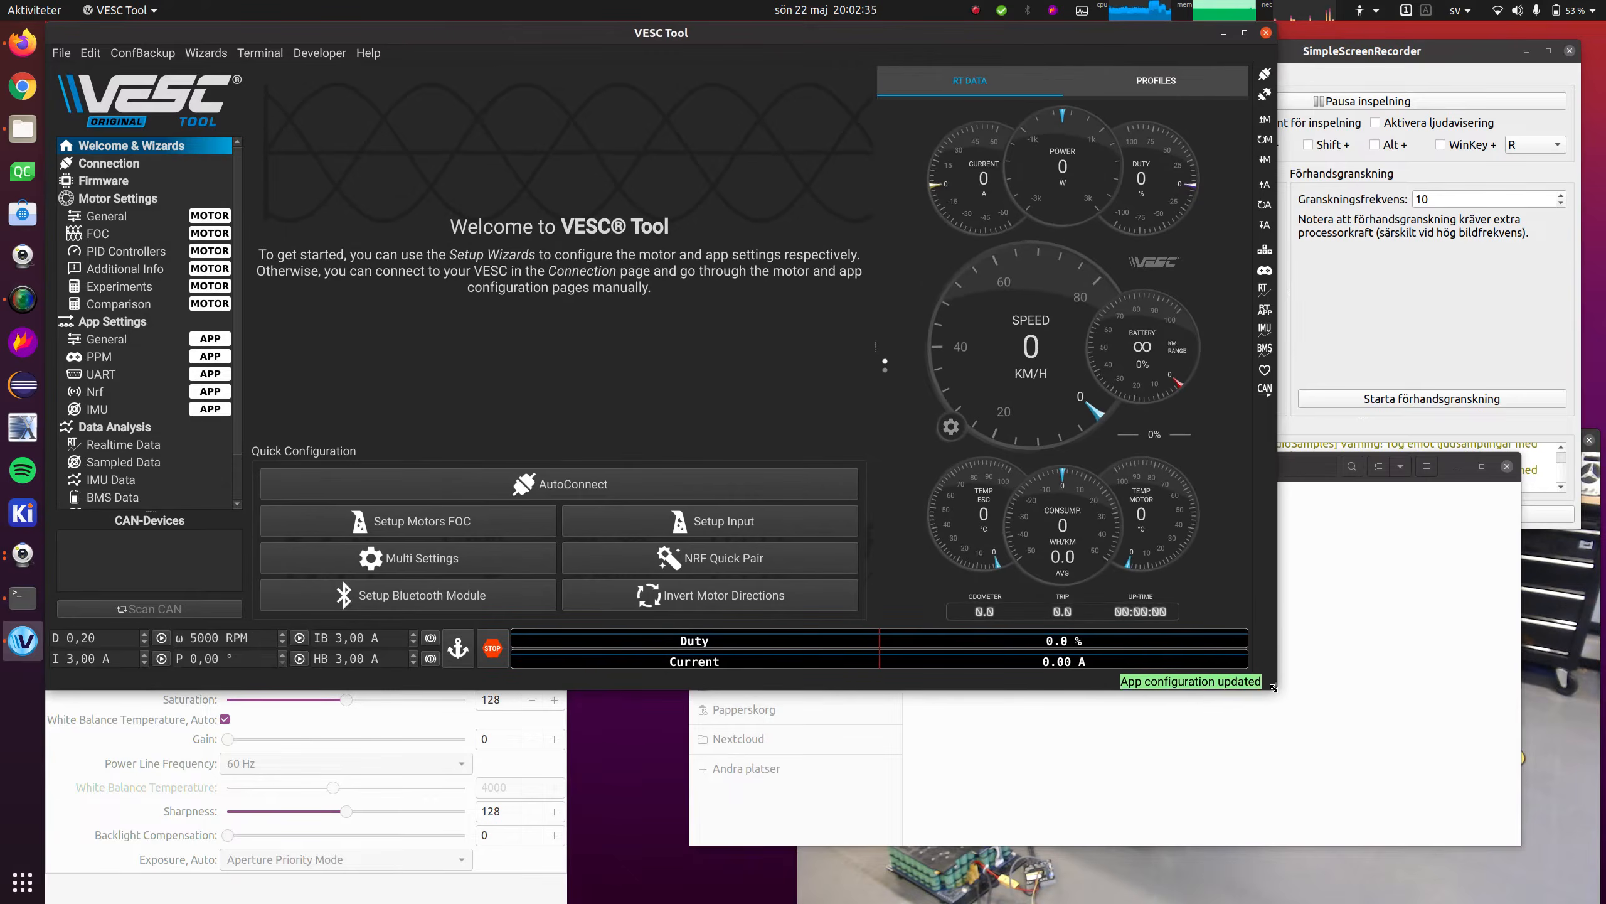
{"action": "left_click", "coordinate": [1264, 295]}
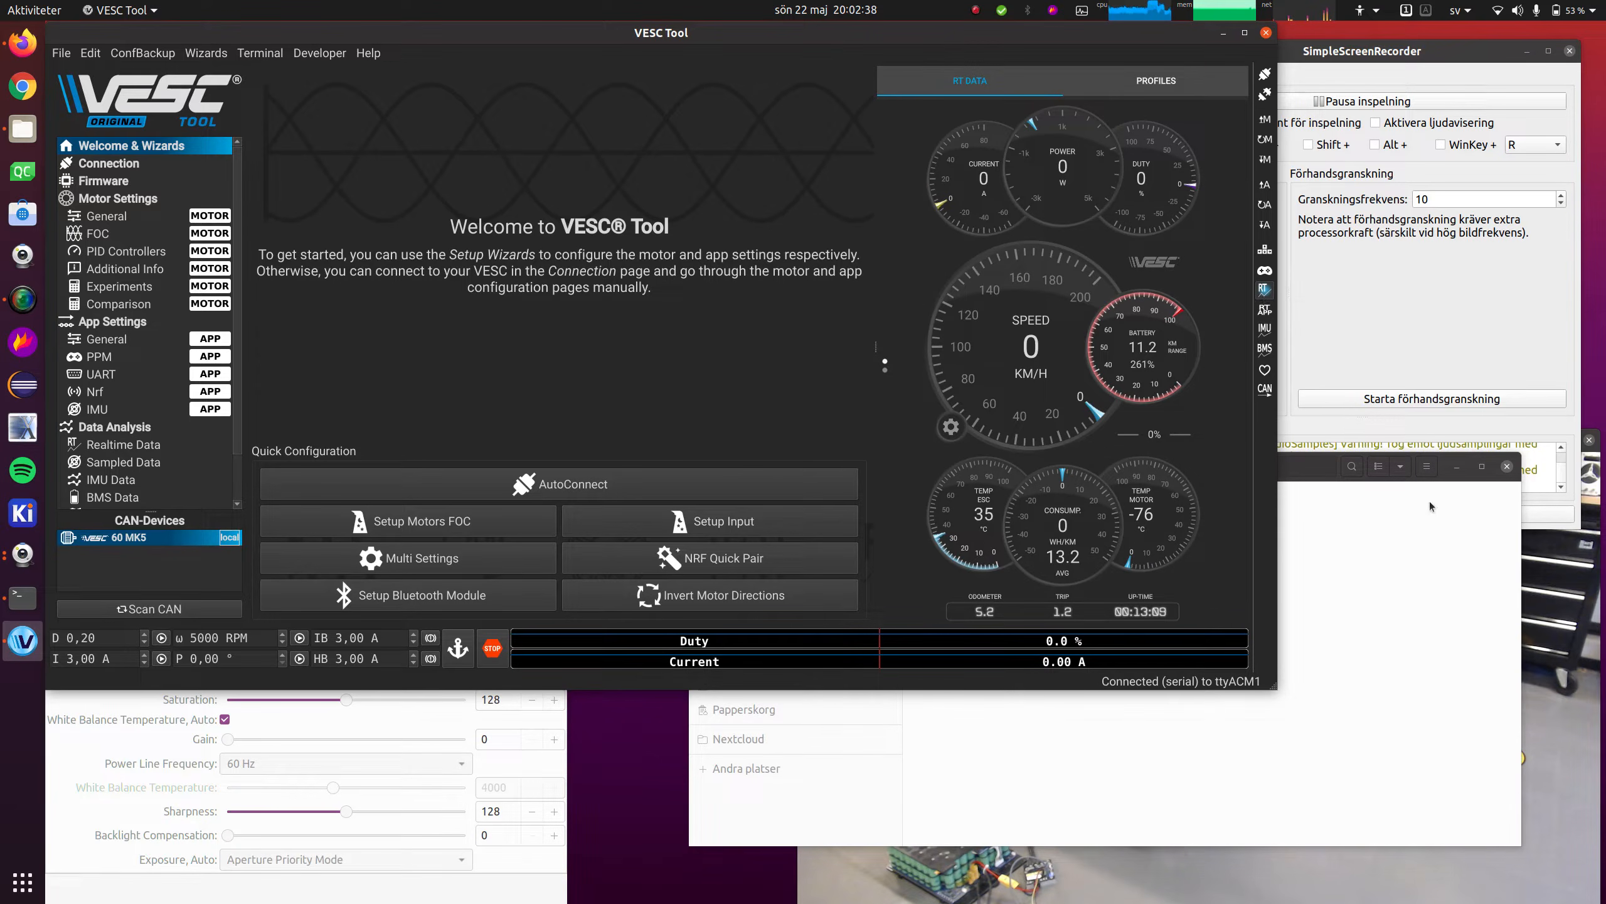
{"action": "left_click", "coordinate": [1530, 693]}
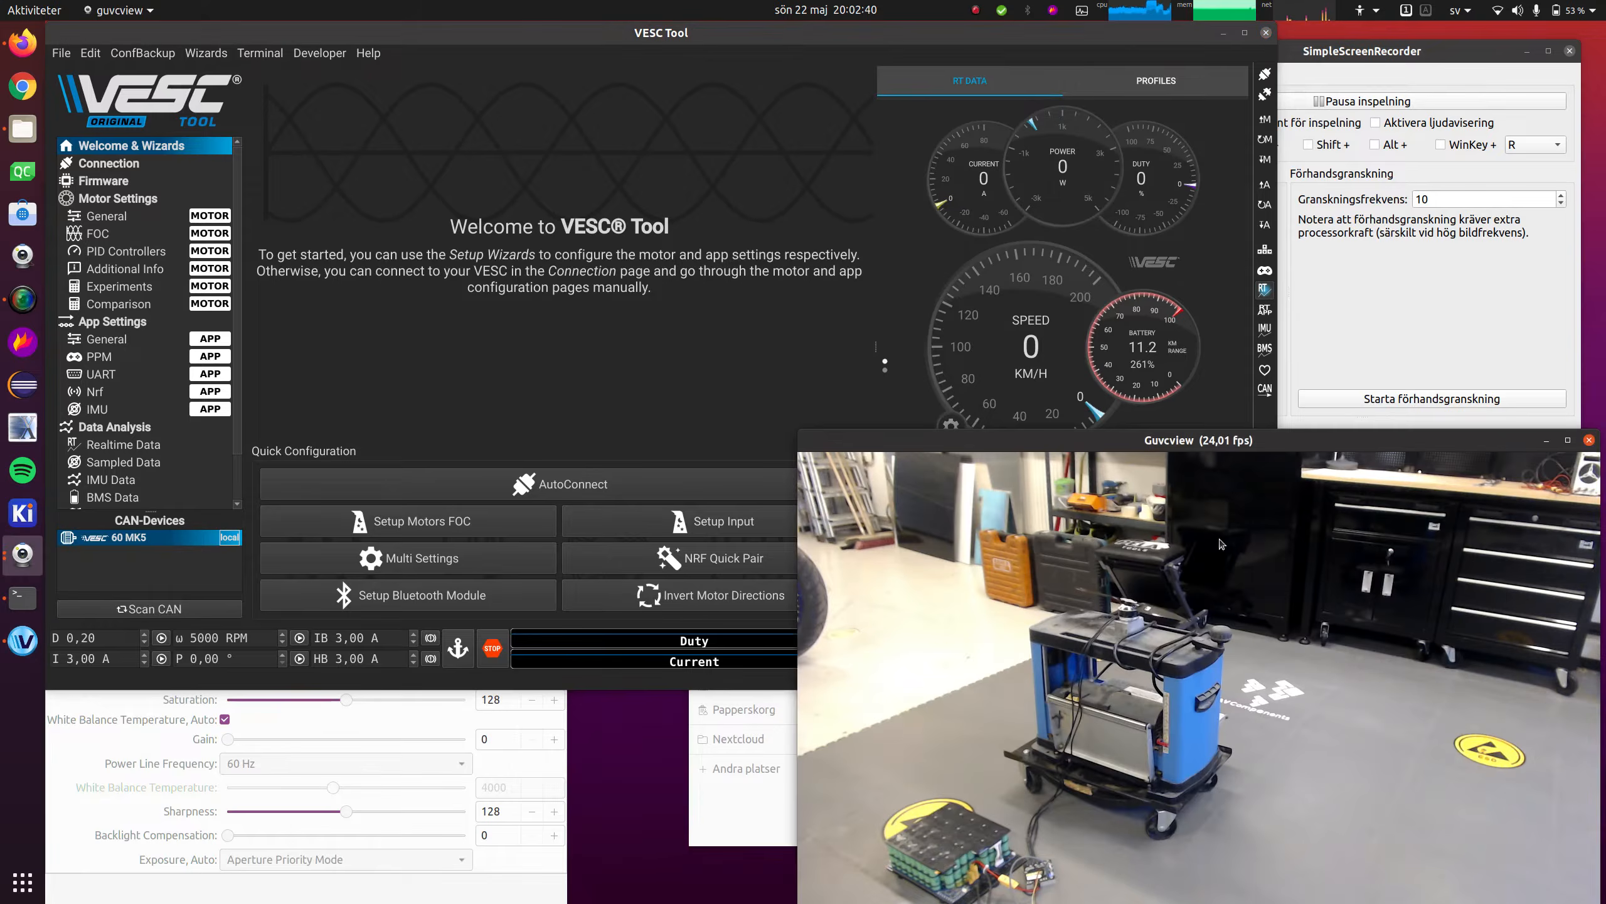
{"action": "left_click", "coordinate": [791, 347]}
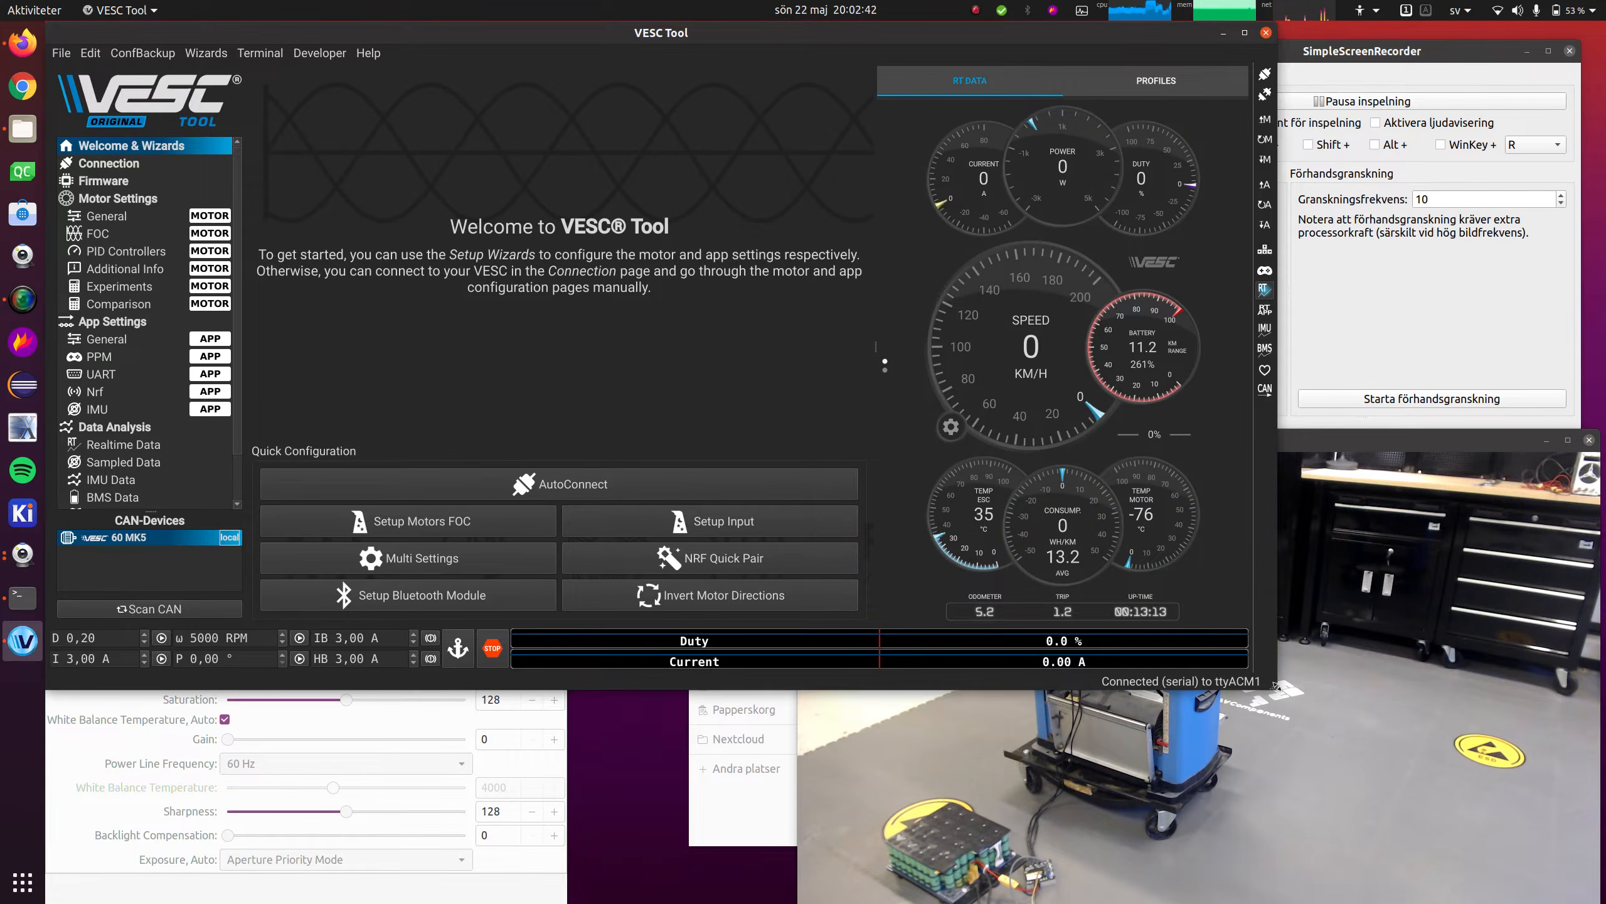
{"action": "left_click_drag", "start_coordinate": [1220, 652], "coordinate": [1200, 636]}
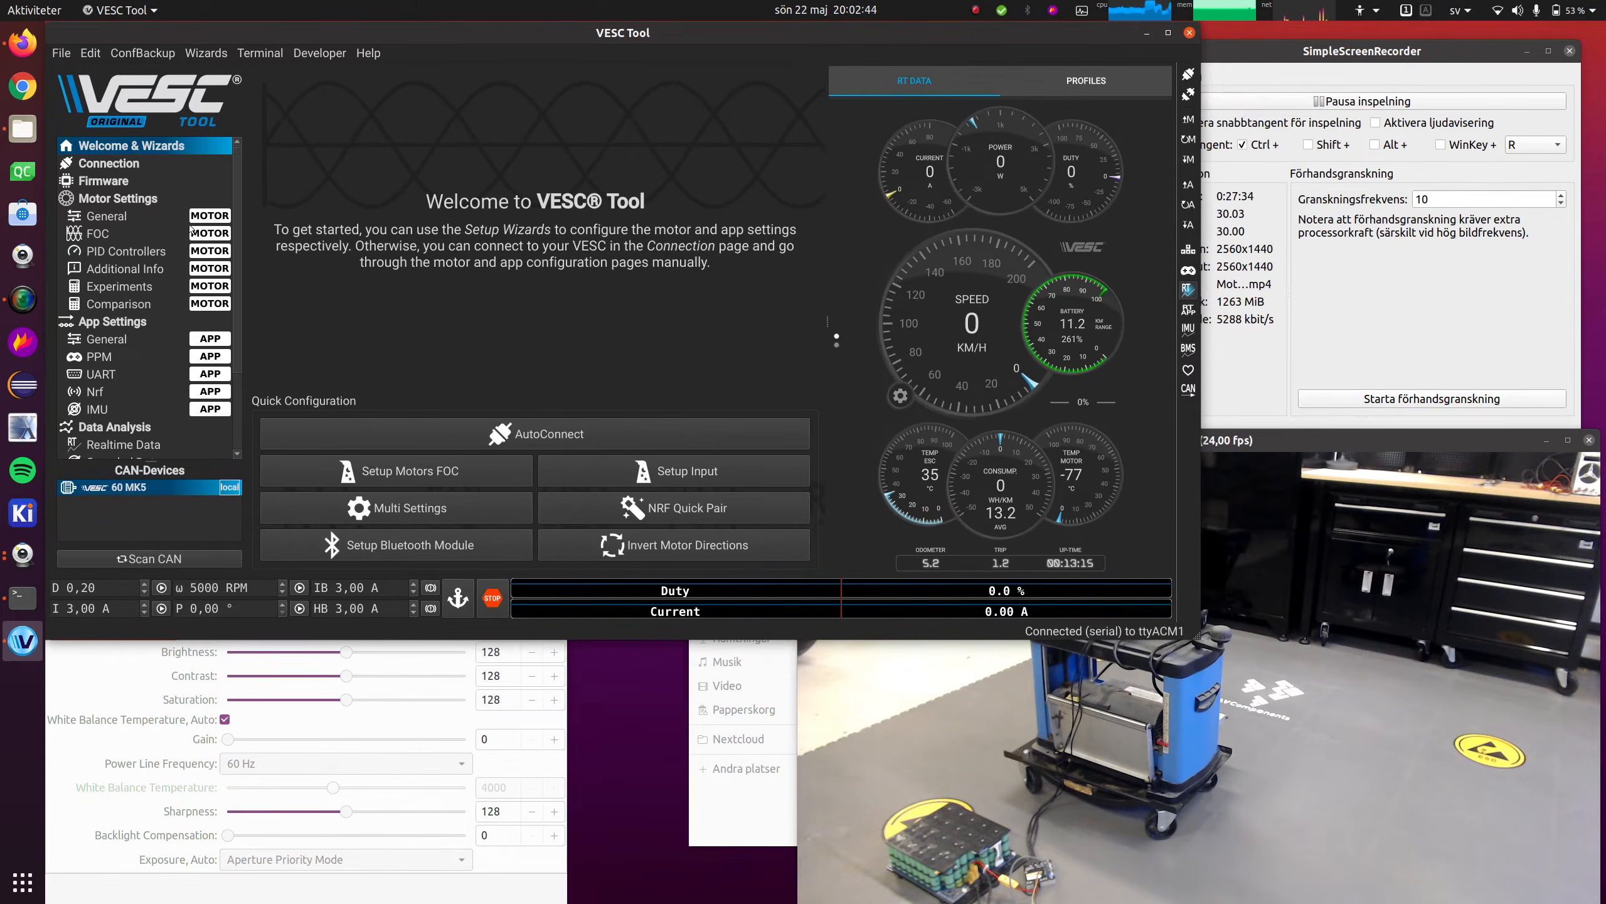
Set the motor flux linkage to 0.6 mWb in the general FOC settings and write the motor configuration
{"action": "left_click", "coordinate": [141, 232]}
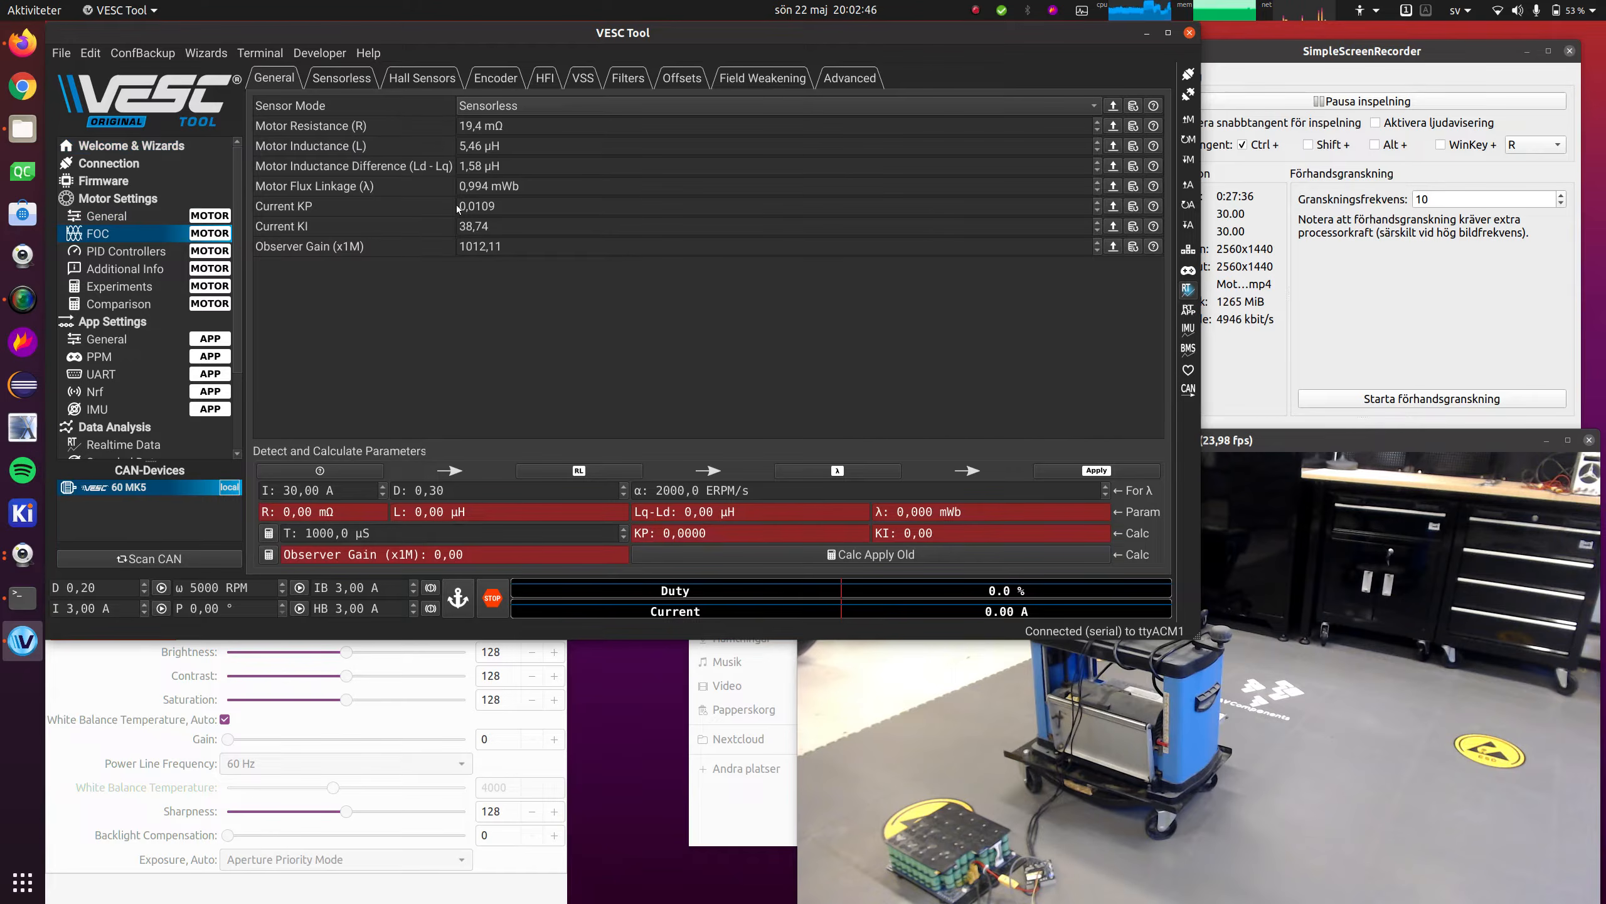
{"action": "double_click", "coordinate": [481, 189]}
{"action": "type", "text": "6"}
{"action": "left_click", "coordinate": [1188, 159]}
Review the advanced and general FOC settings, and test the motor while viewing the sampled current data
{"action": "left_click", "coordinate": [843, 75]}
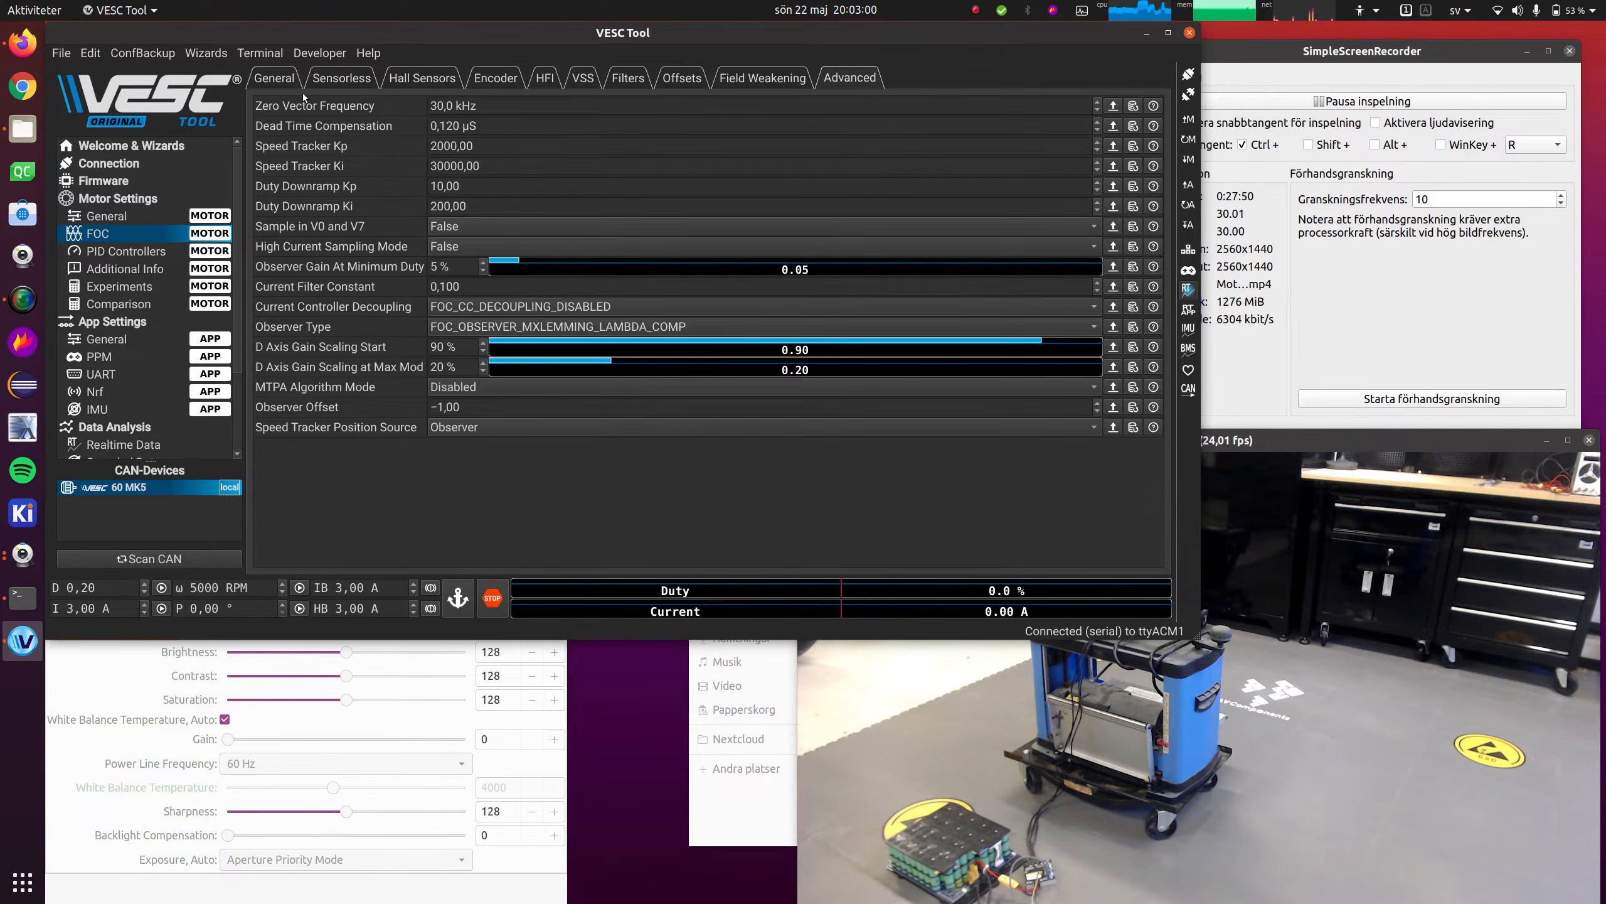
{"action": "left_click", "coordinate": [276, 78]}
{"action": "scroll", "coordinate": [127, 280], "scroll_direction": "down", "scroll_amount": 2}
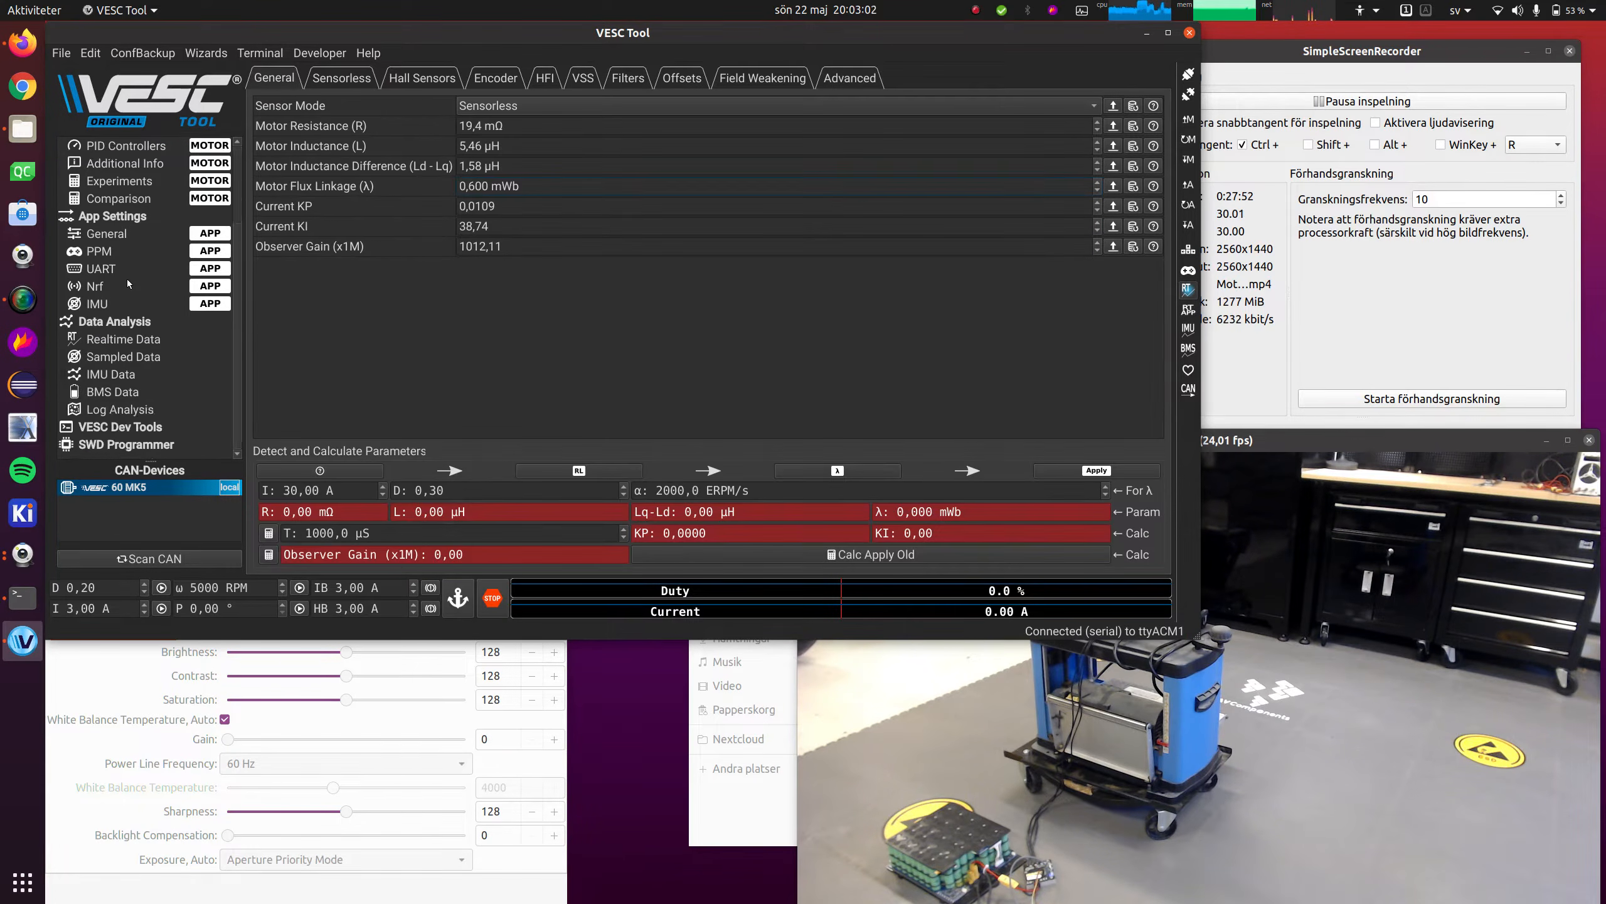
{"action": "left_click", "coordinate": [146, 357]}
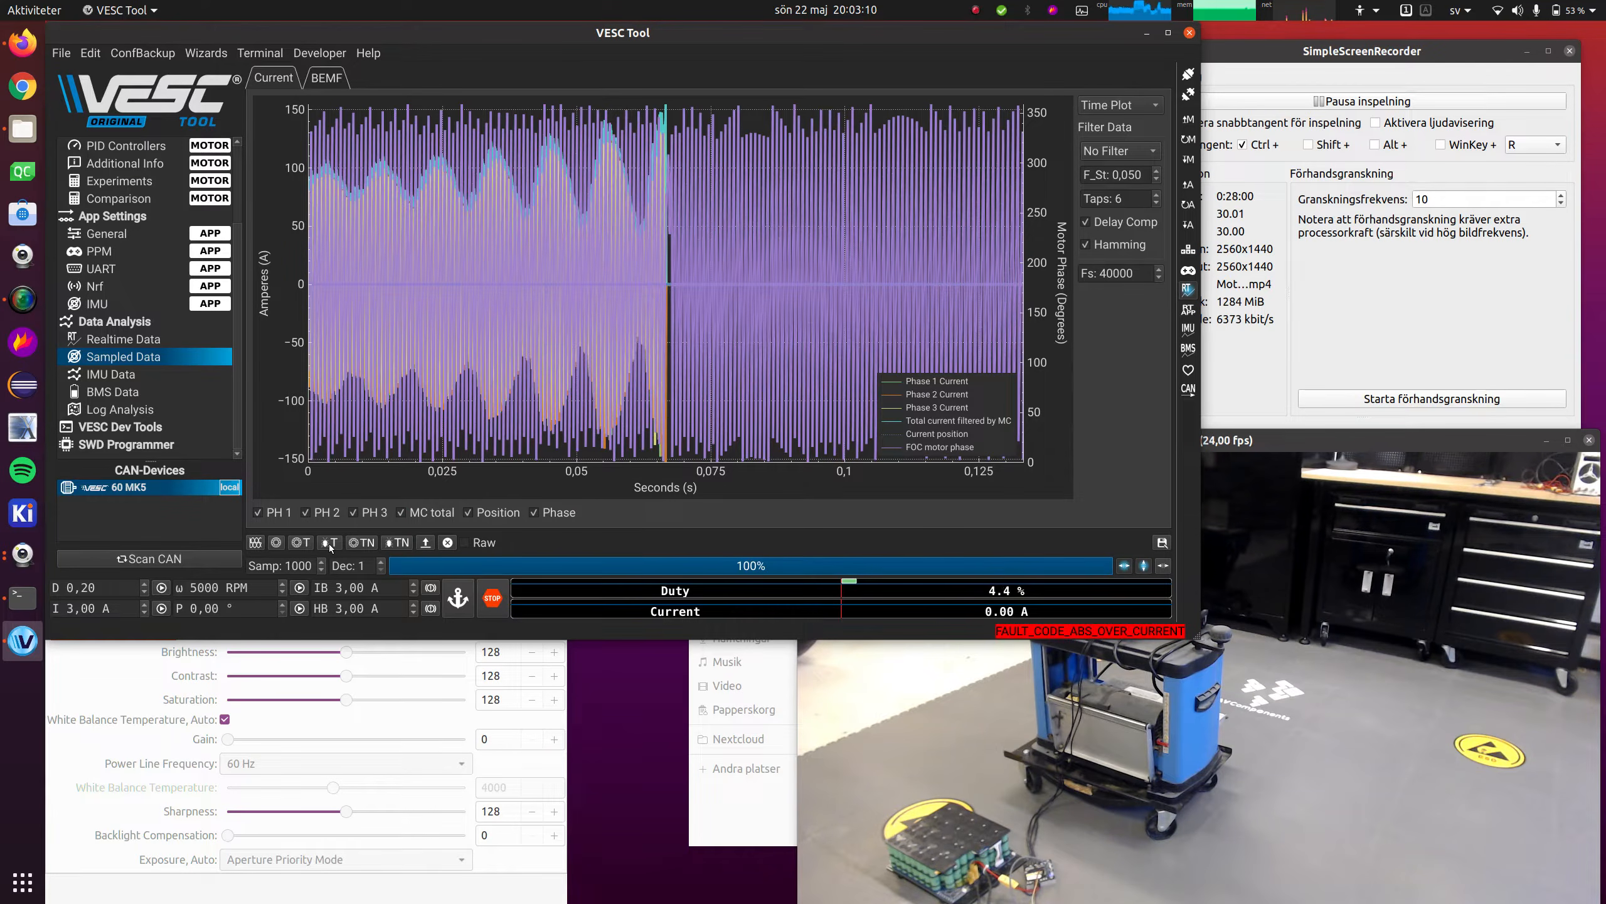
Set the motor flux linkage to 0.9 mWb in the general FOC settings and write the motor configuration
{"action": "scroll", "coordinate": [222, 295], "scroll_direction": "up", "scroll_amount": 3}
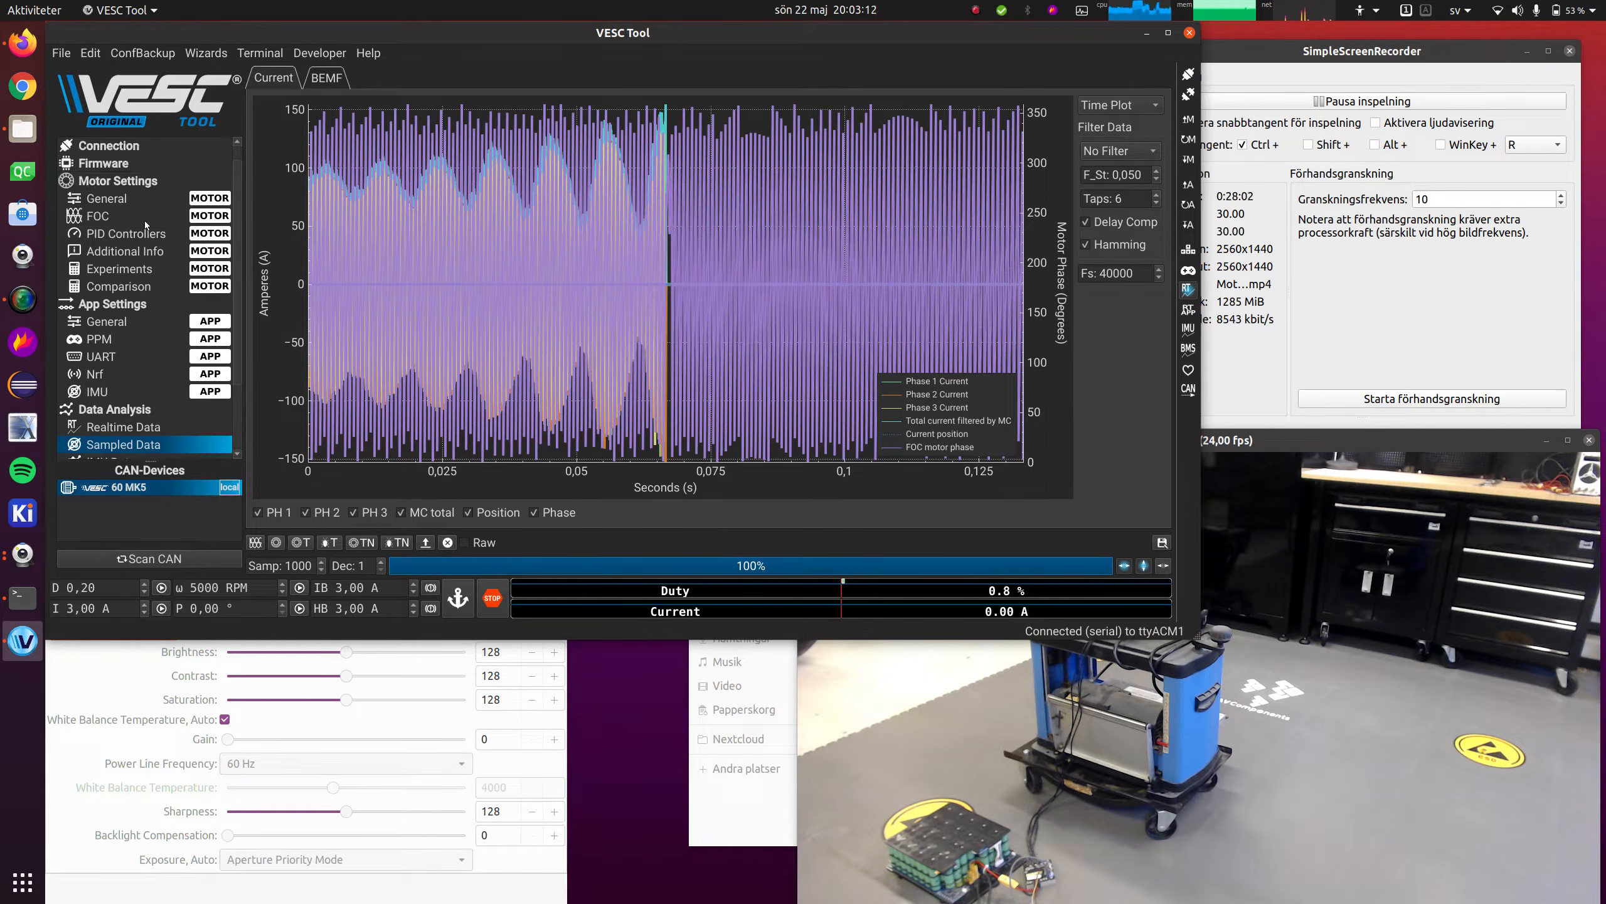
{"action": "left_click", "coordinate": [182, 215]}
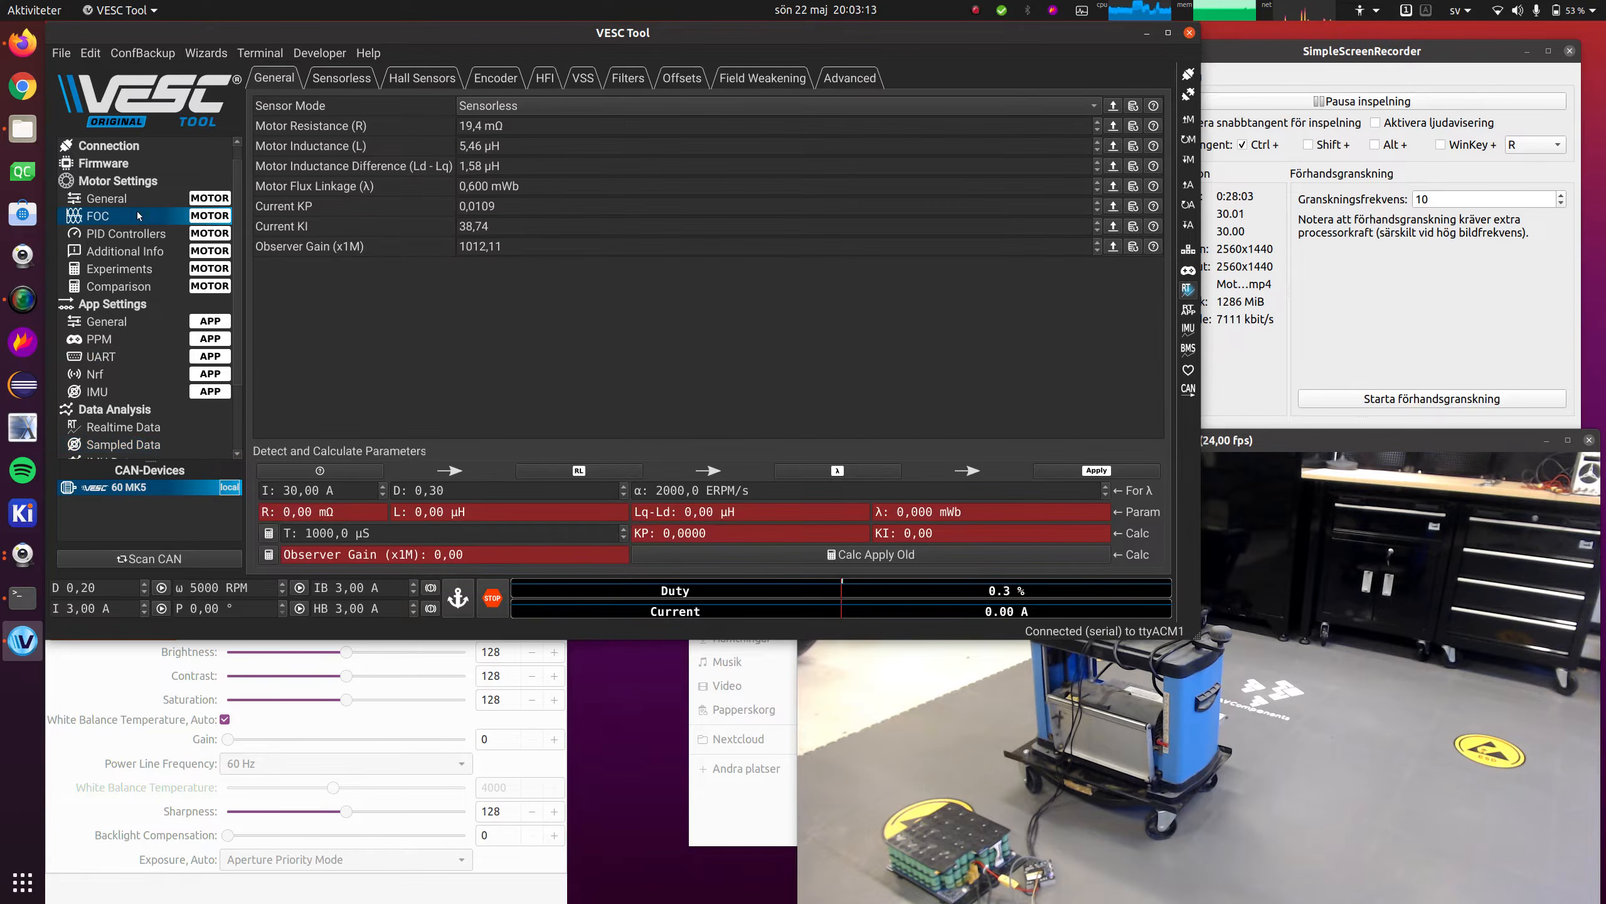
{"action": "triple_click", "coordinate": [560, 192]}
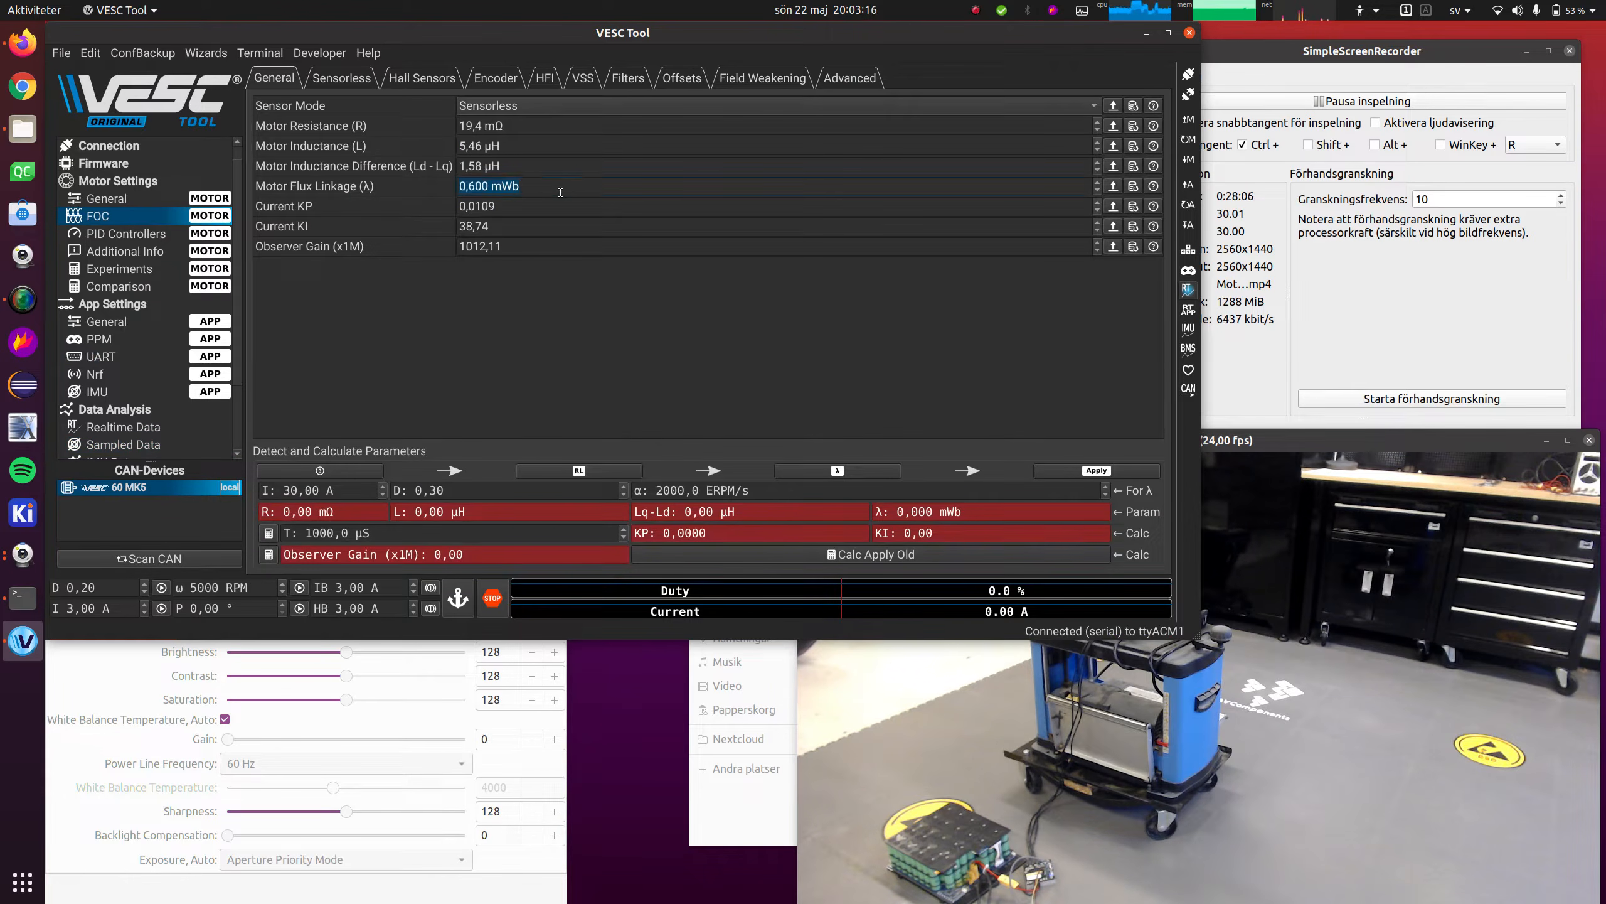
{"action": "type", "text": "0,9"}
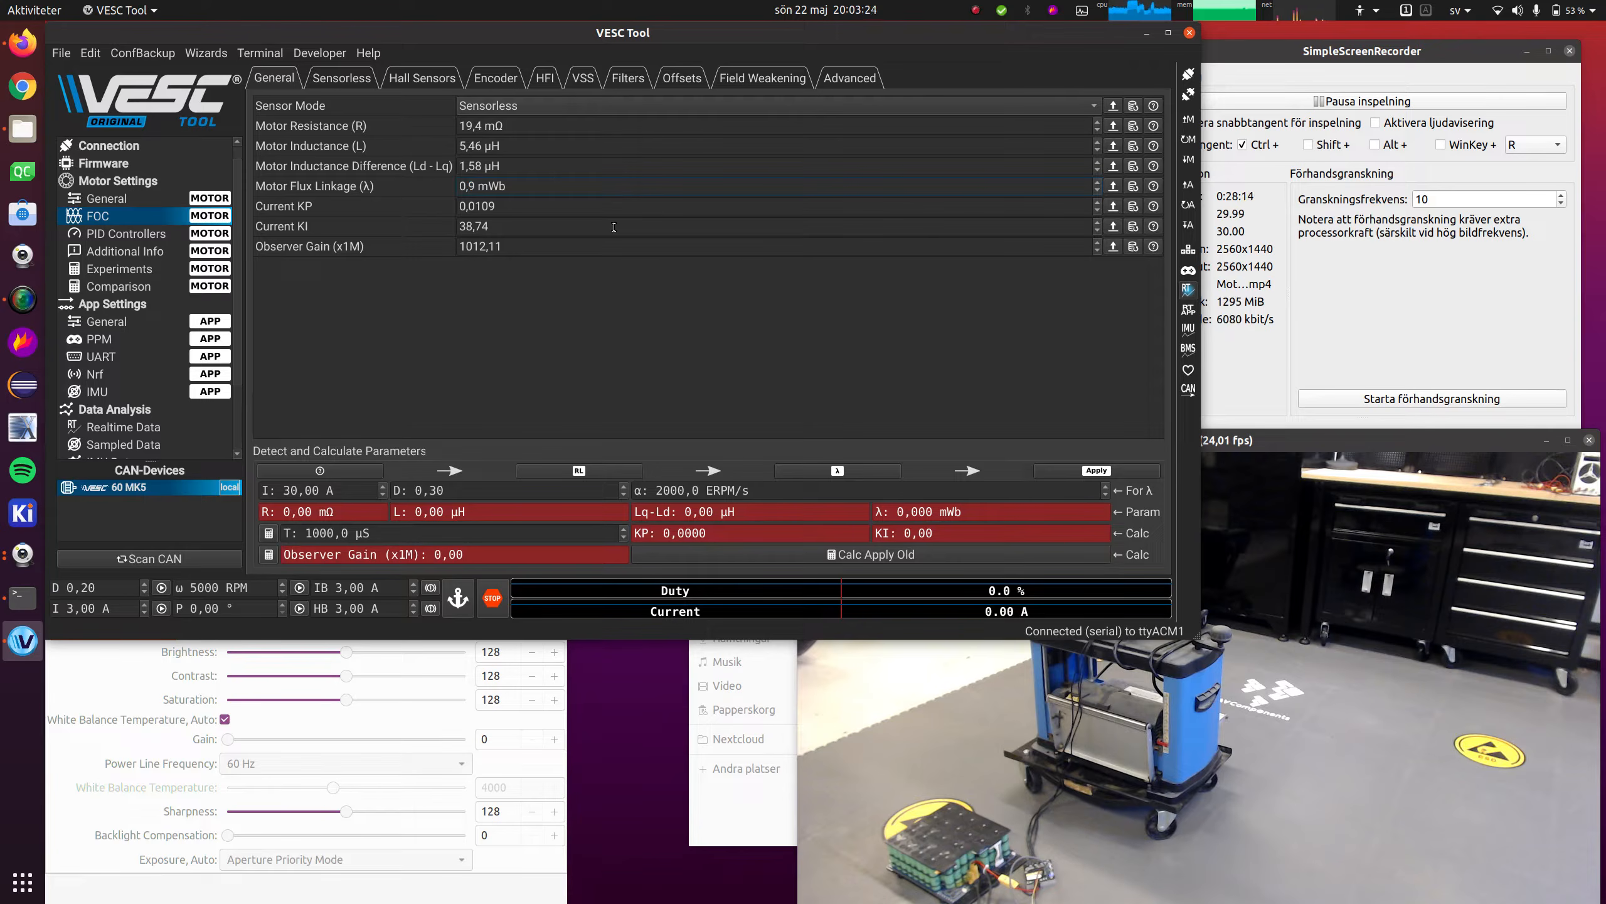
{"action": "left_click", "coordinate": [1194, 164]}
Set the motor inductance to 2 µH, write the motor configuration and test the motor from the sampled data view
{"action": "triple_click", "coordinate": [590, 140]}
{"action": "type", "text": "2"}
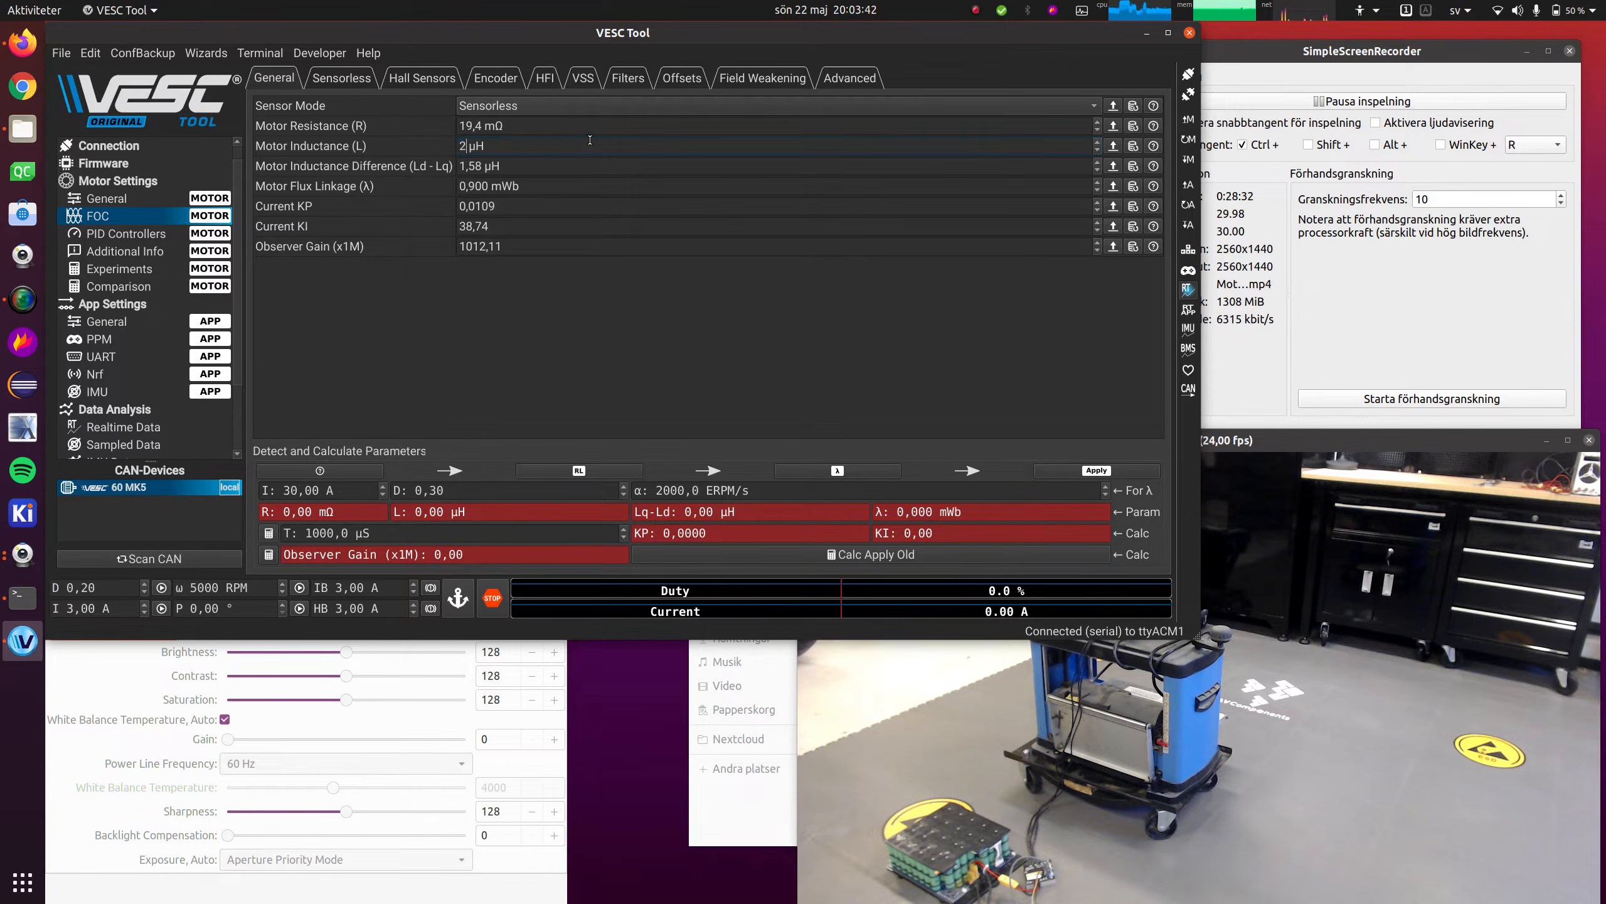
{"action": "left_click", "coordinate": [1189, 162]}
{"action": "left_click", "coordinate": [151, 445]}
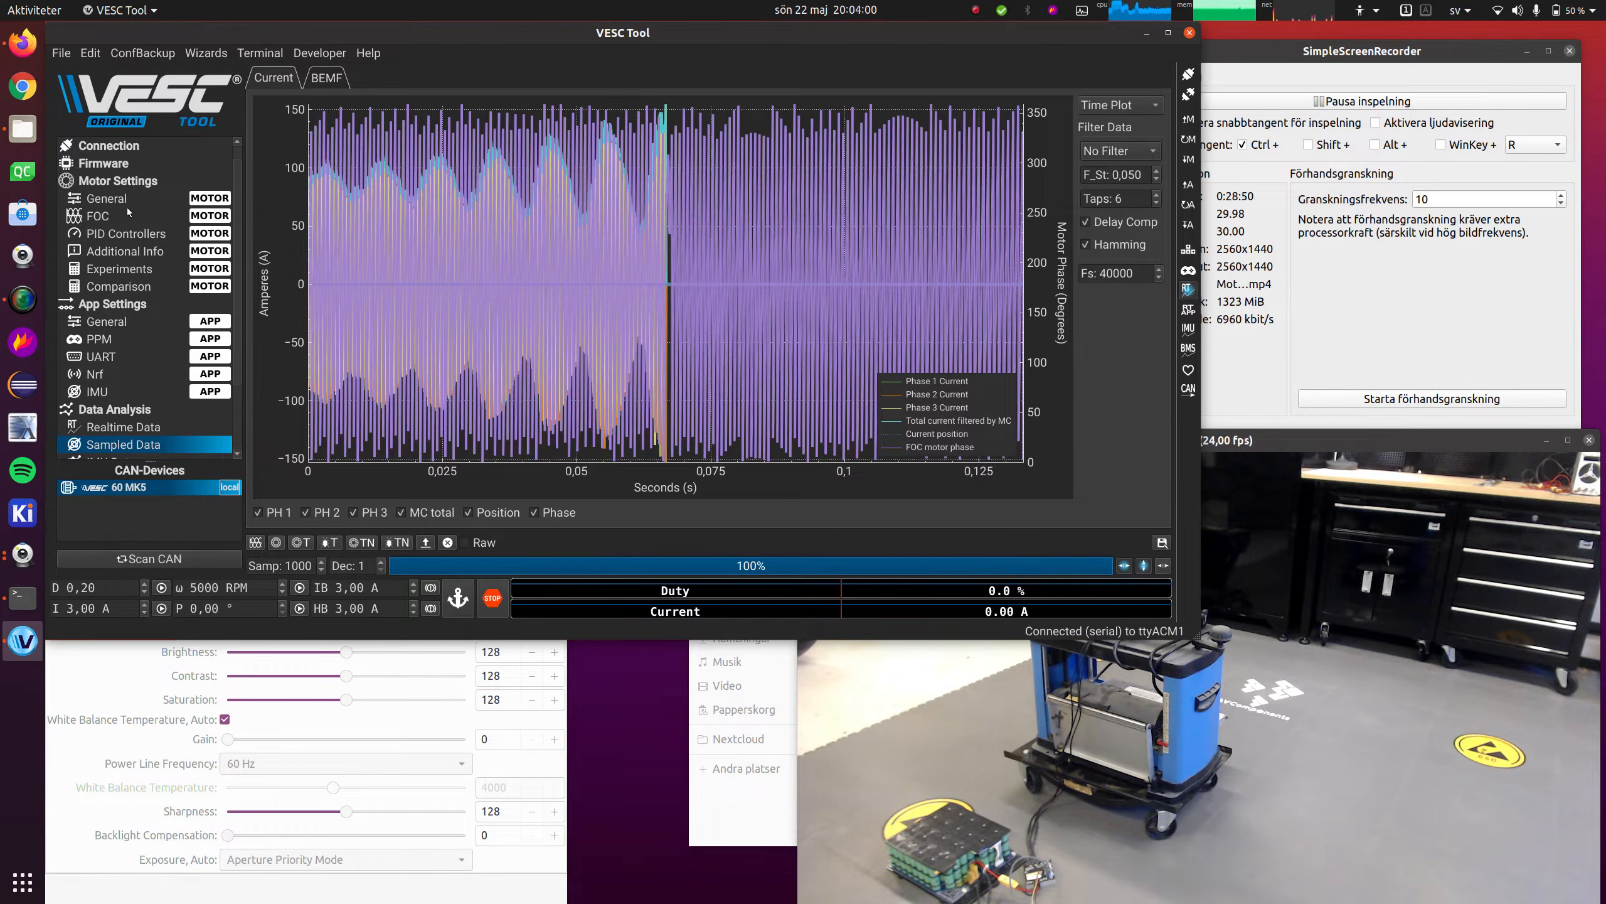
Set the motor inductance to 5 µH, write the motor configuration and test the motor with the realtime current plot
{"action": "left_click", "coordinate": [100, 216]}
{"action": "double_click", "coordinate": [588, 146]}
{"action": "type", "text": "5 µH"}
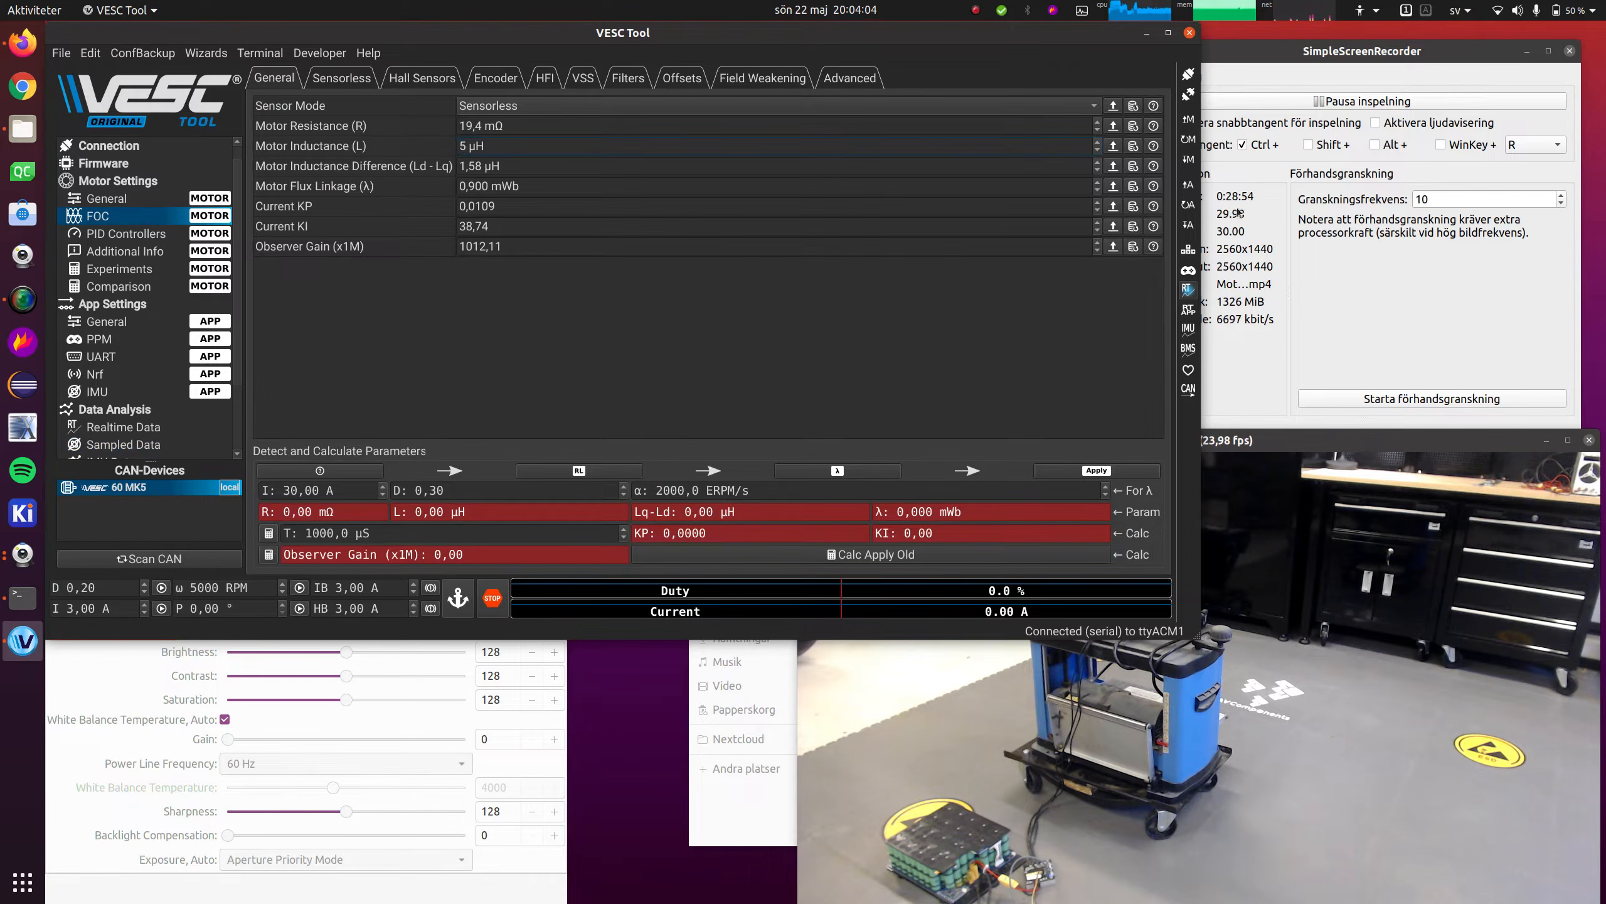
{"action": "left_click", "coordinate": [1187, 159]}
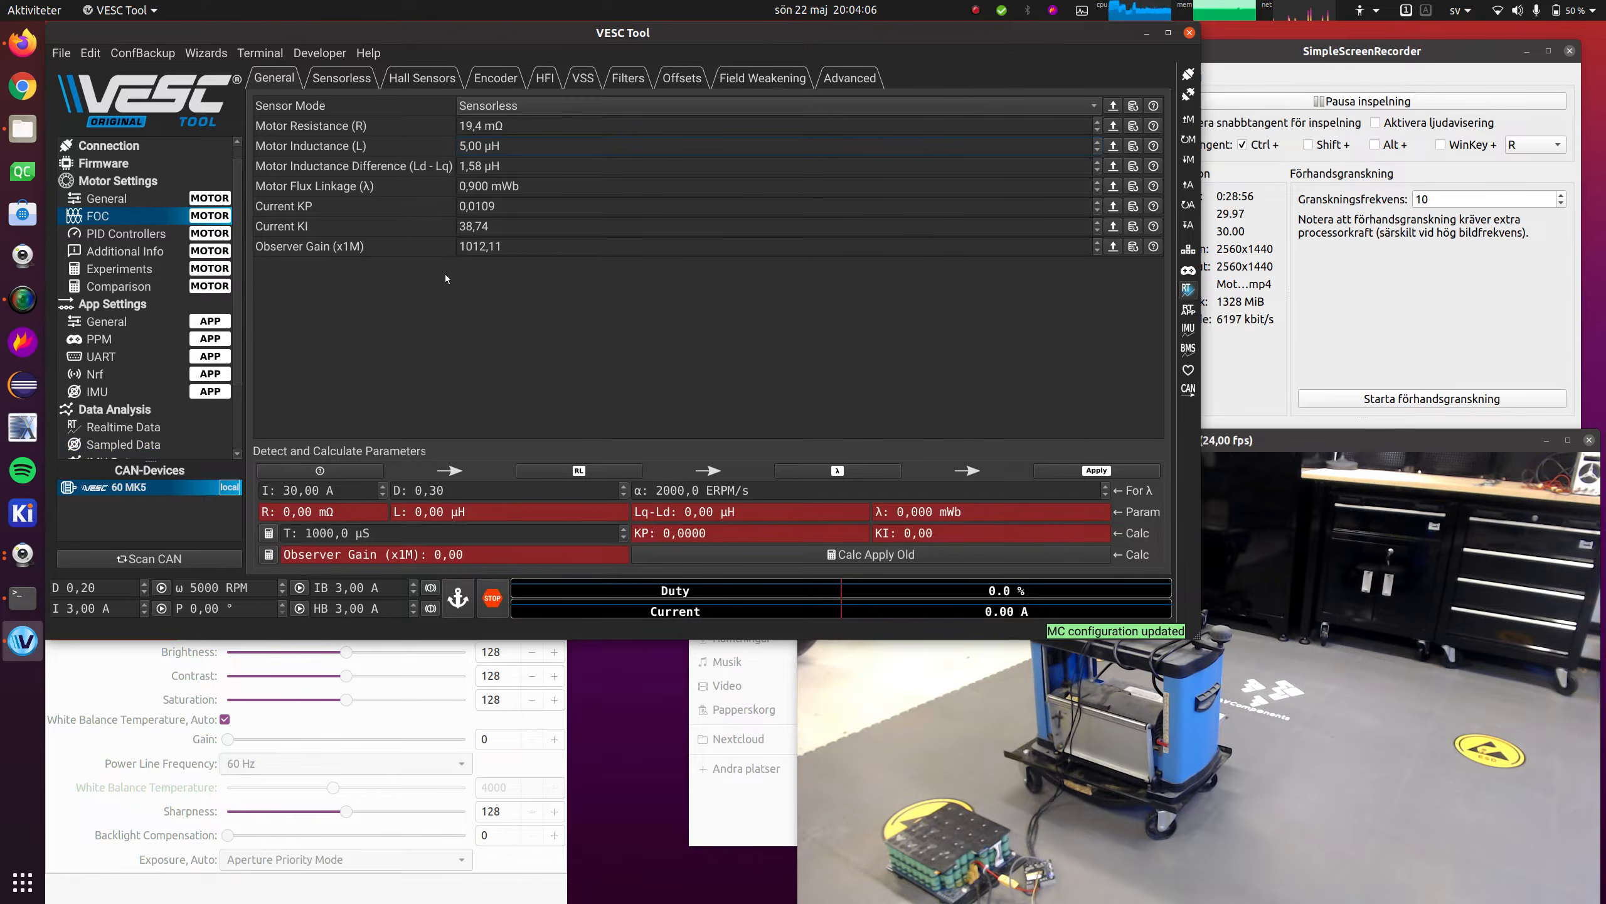
{"action": "left_click", "coordinate": [149, 428]}
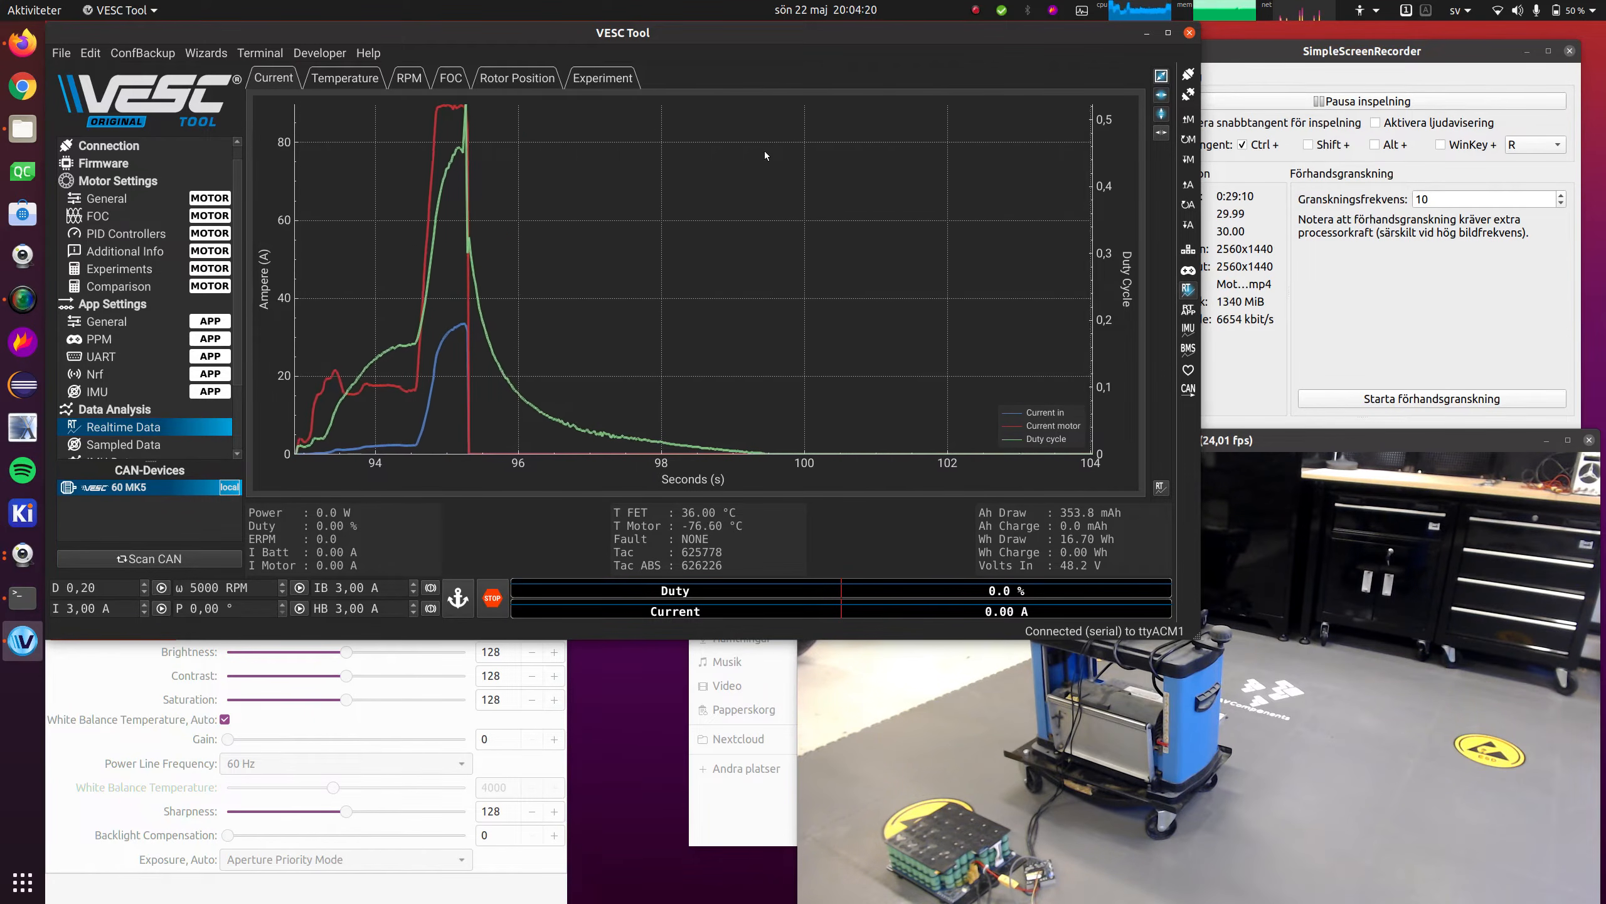
Set the zero vector frequency to 45 kHz in the advanced FOC settings and write the motor configuration
{"action": "left_click", "coordinate": [131, 217]}
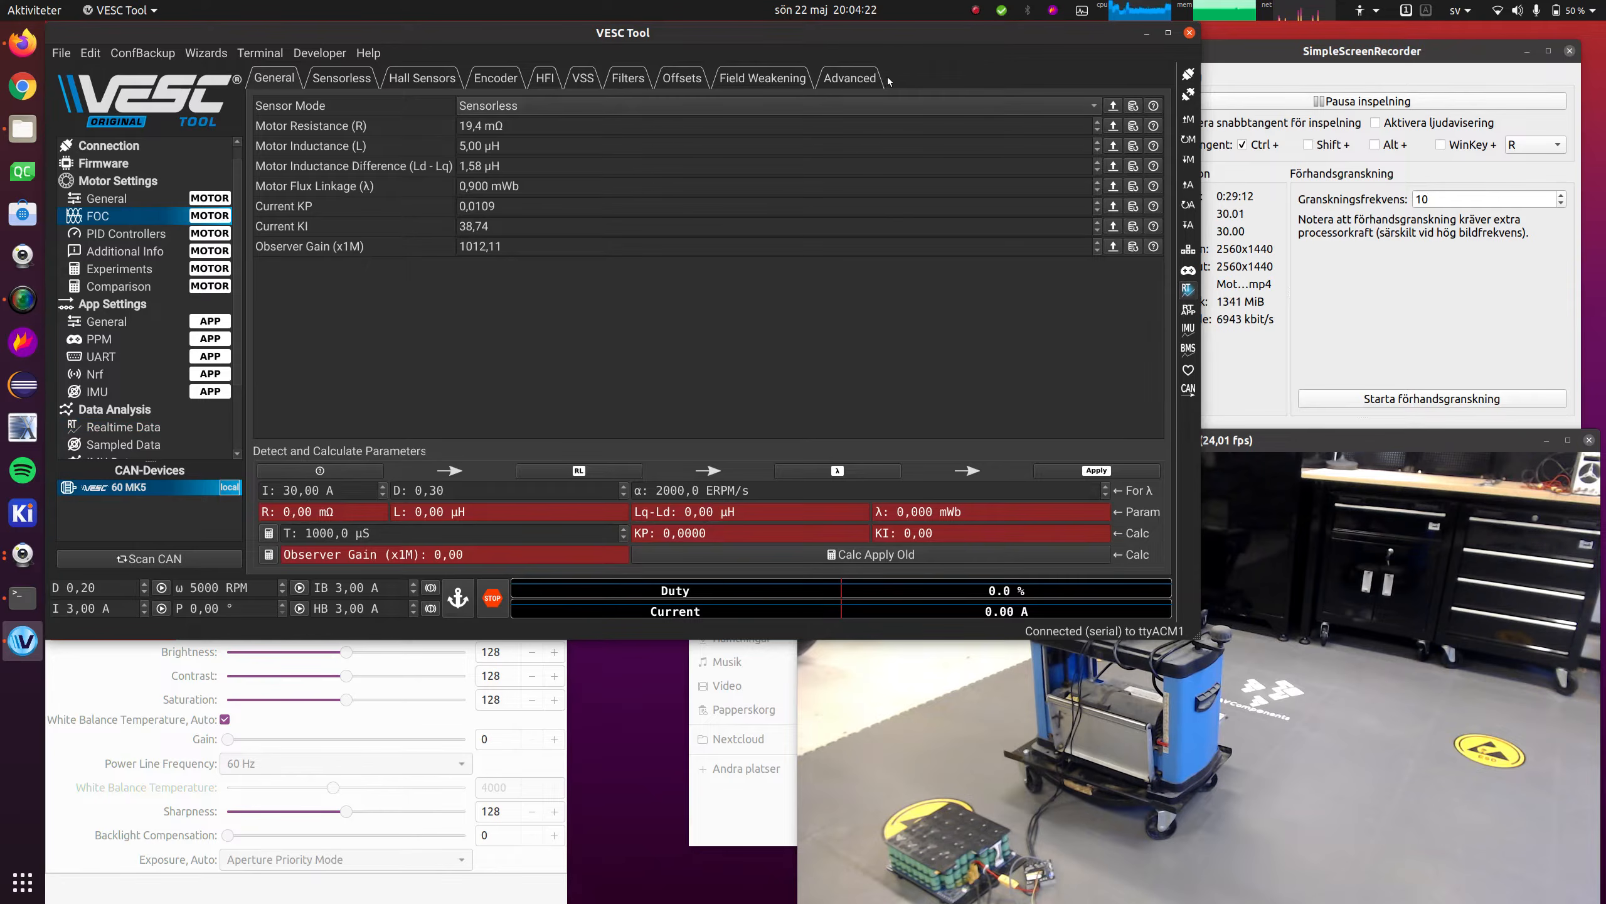
{"action": "left_click", "coordinate": [861, 78]}
{"action": "double_click", "coordinate": [434, 106]}
{"action": "type", "text": "45,0 kHz"}
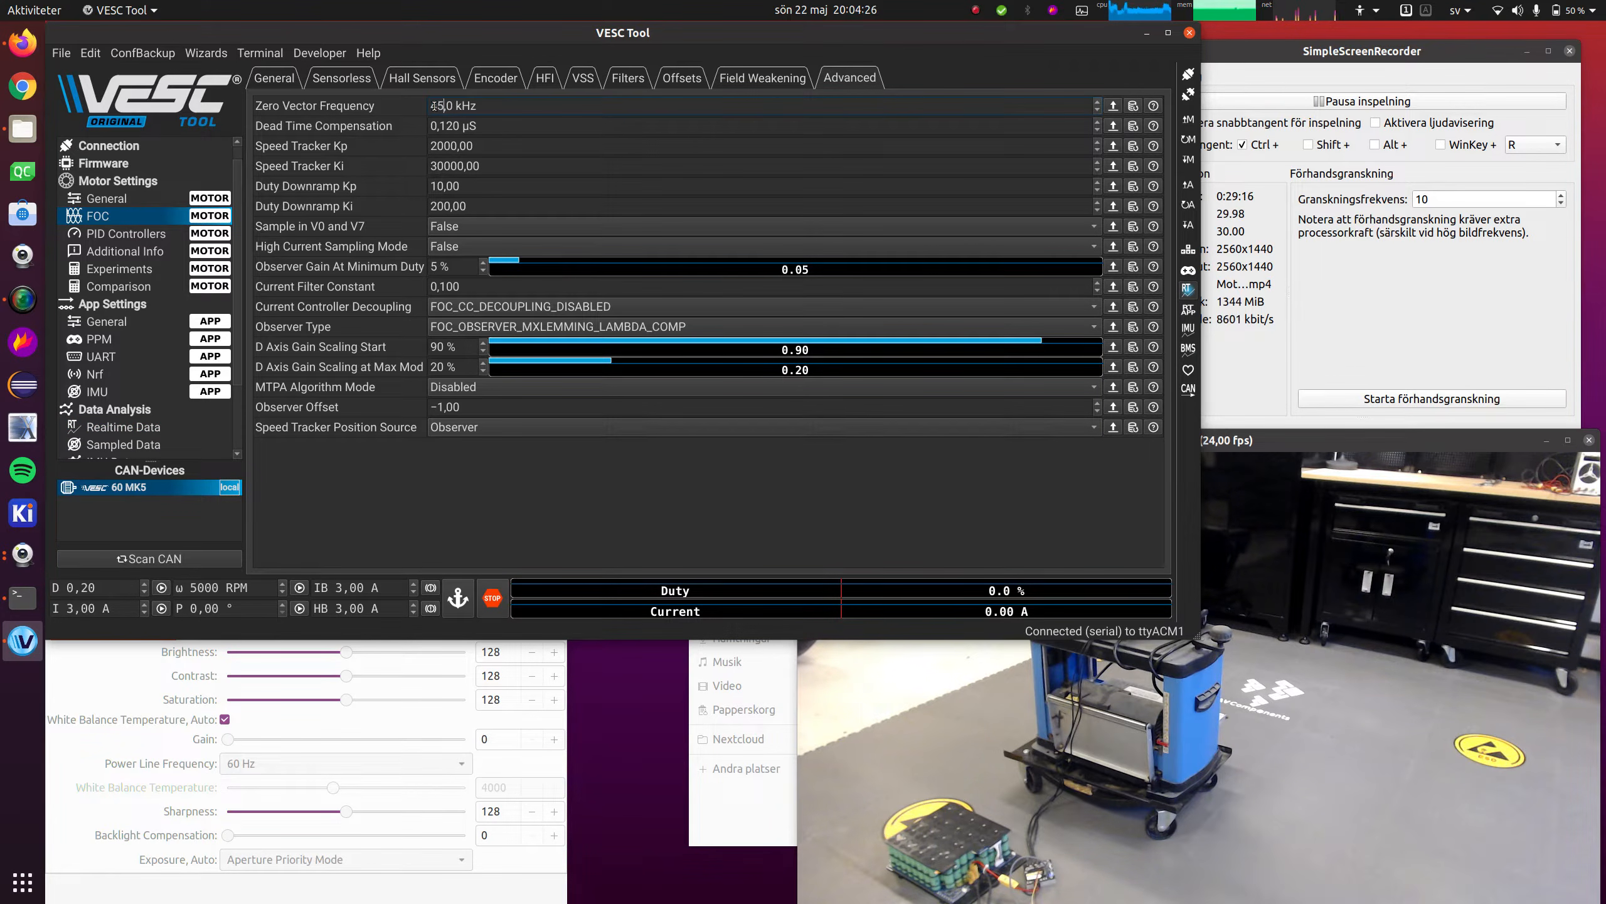
{"action": "left_click", "coordinate": [1190, 158]}
Measure the motor's resistance, inductance and flux linkage again, then apply and write the detected parameters with their calculated gains
{"action": "left_click", "coordinate": [264, 81]}
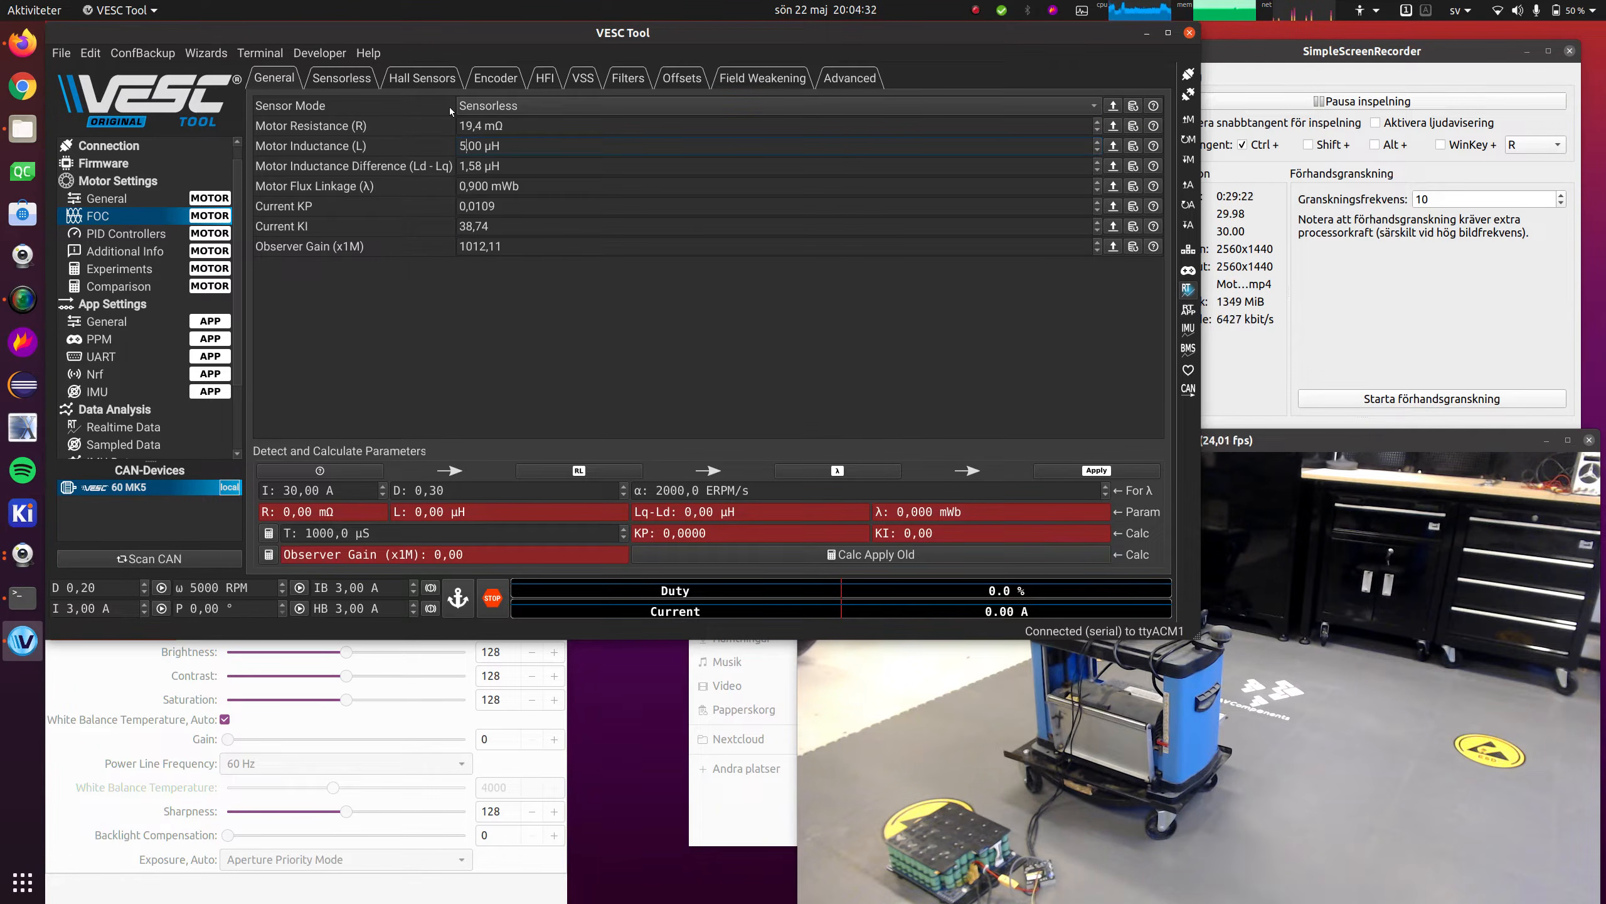
{"action": "left_click", "coordinate": [608, 471]}
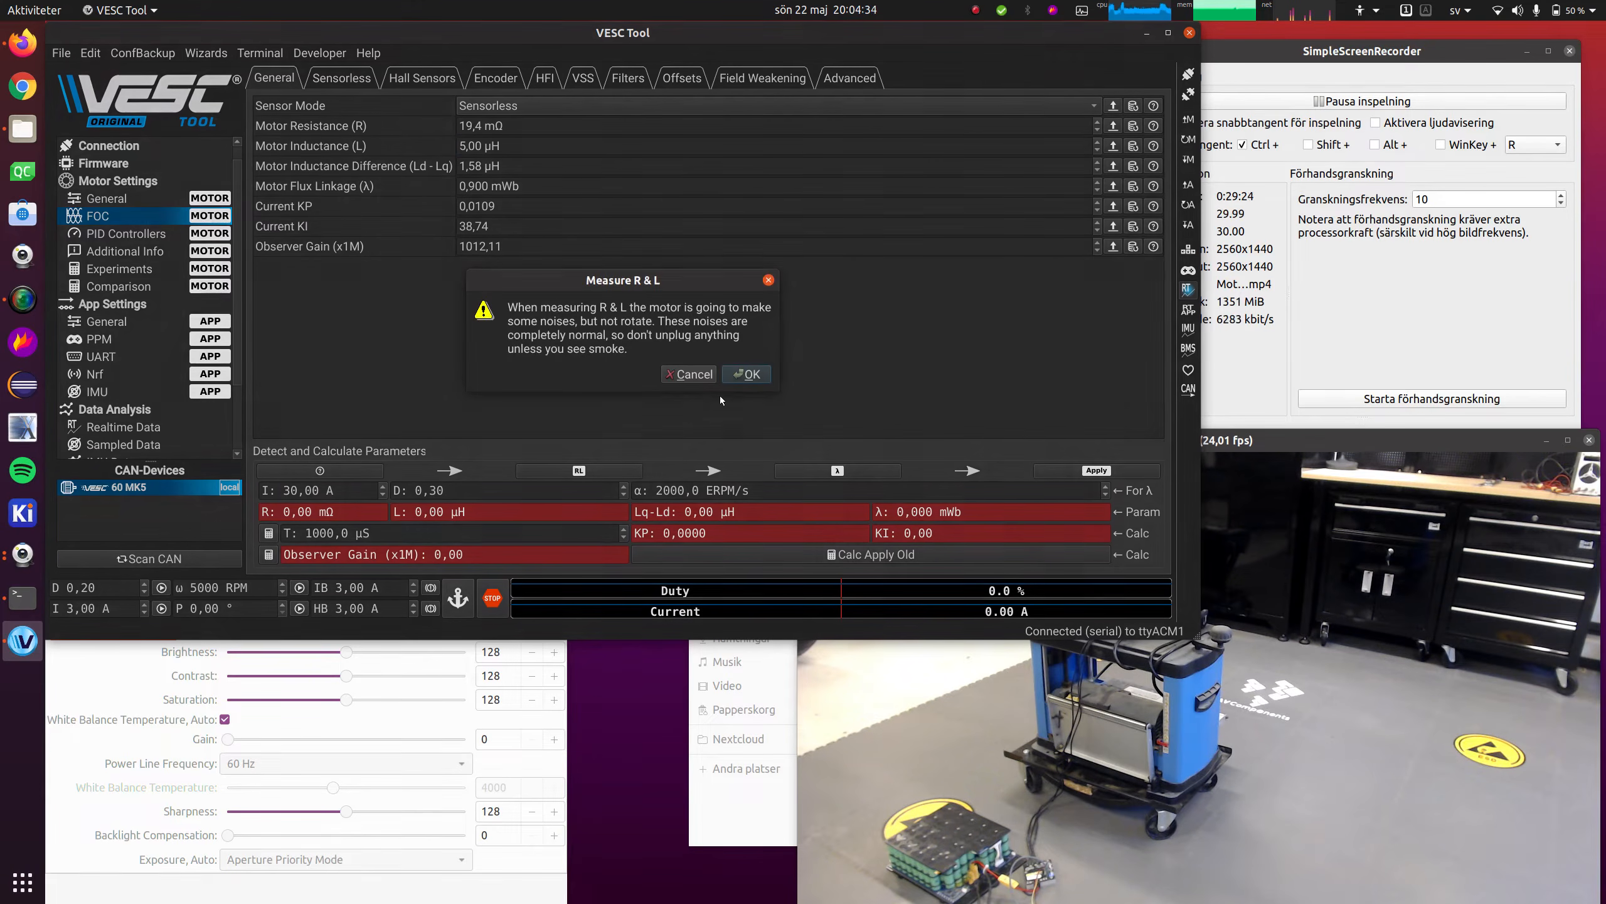
{"action": "left_click", "coordinate": [756, 380]}
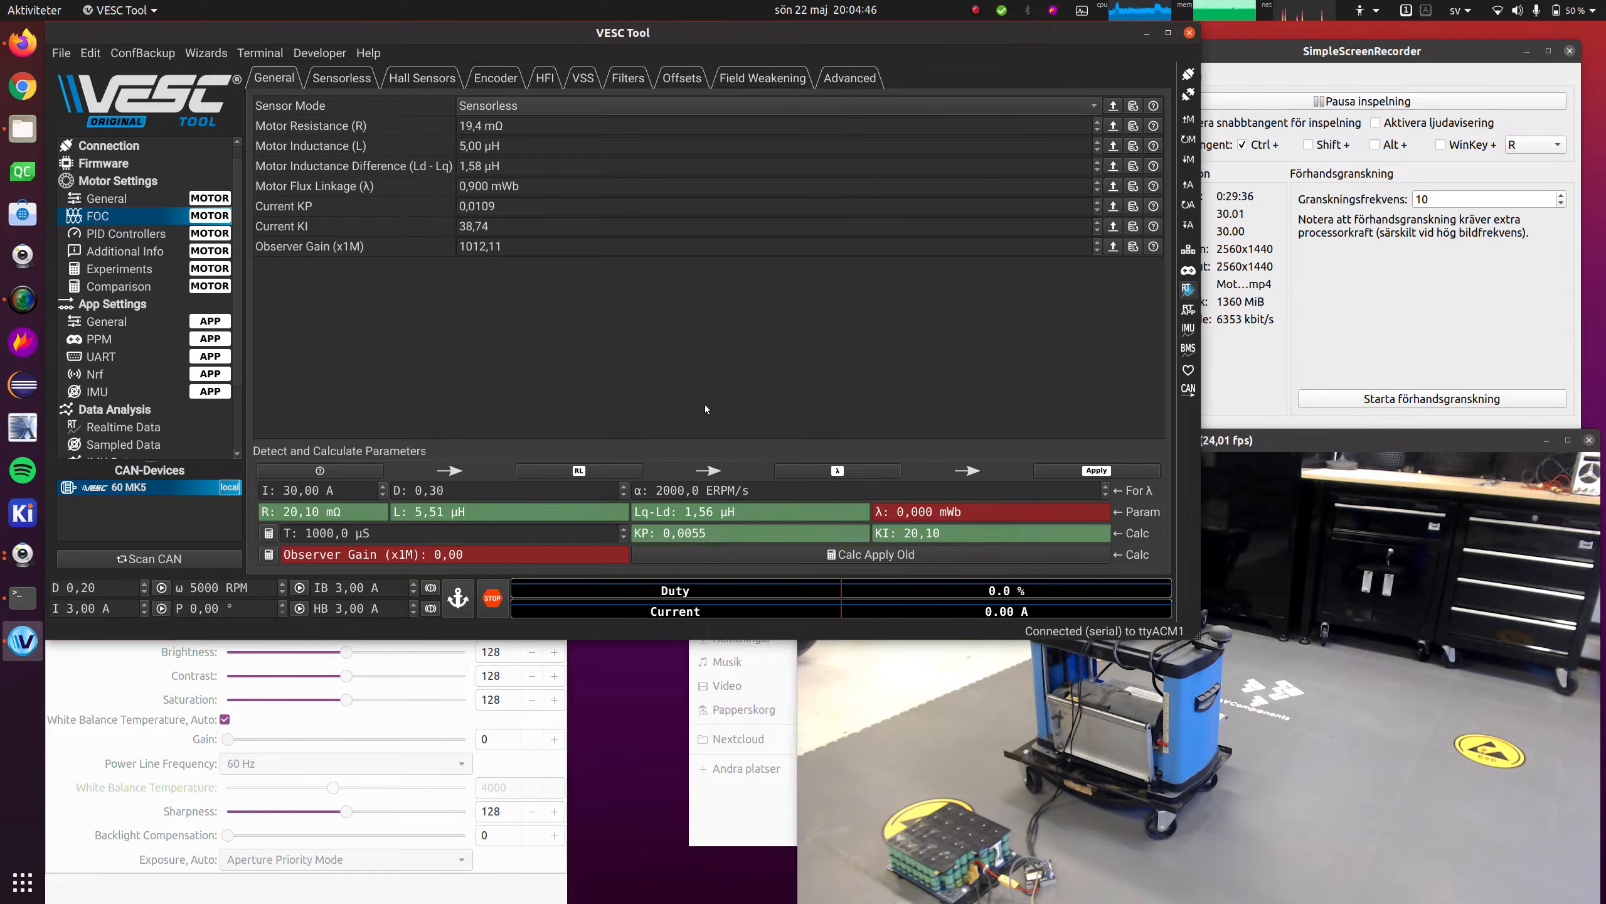
{"action": "left_click", "coordinate": [862, 469]}
{"action": "left_click", "coordinate": [735, 362]}
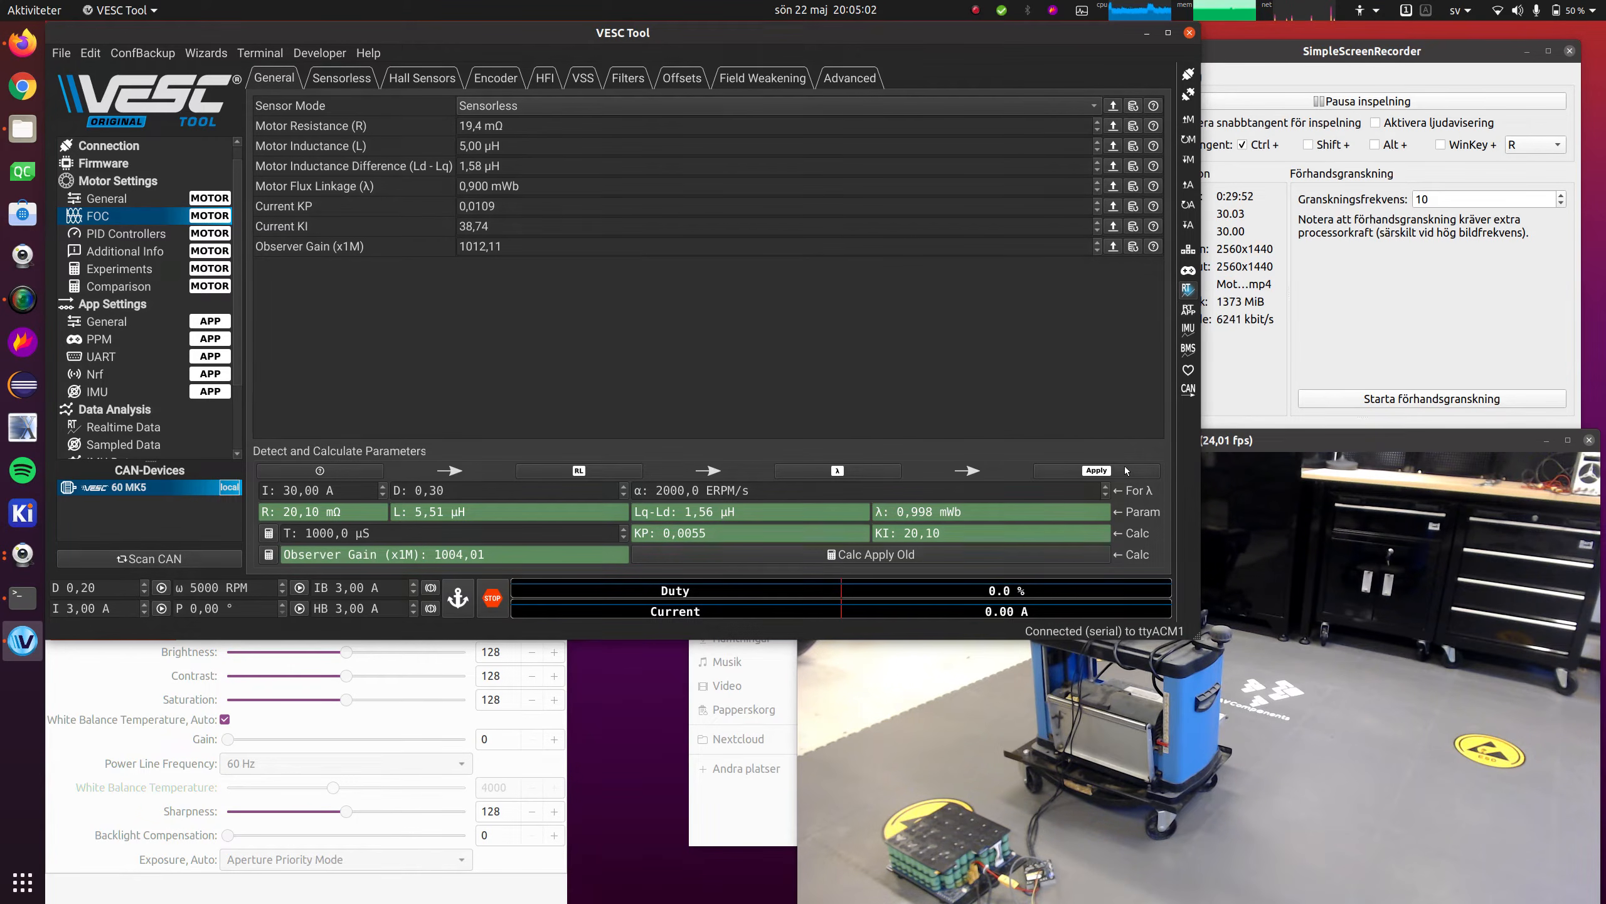
{"action": "left_click", "coordinate": [1125, 468]}
{"action": "left_click", "coordinate": [734, 374]}
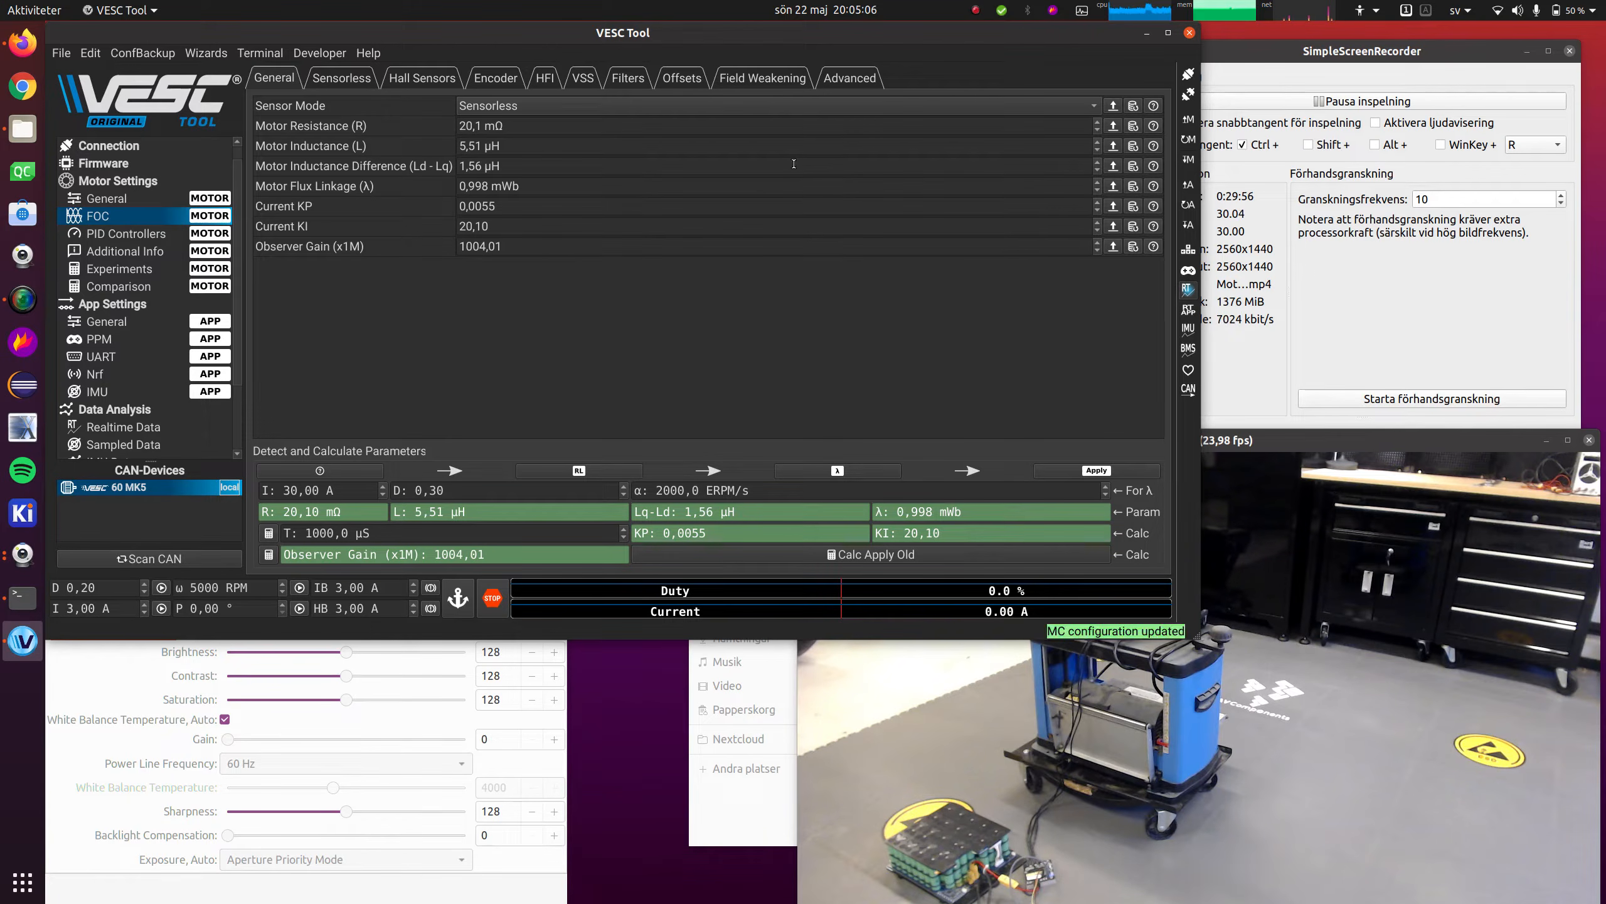
Test the motor and examine its behaviour in the sampled data and the realtime current and ERPM plots
{"action": "scroll", "coordinate": [172, 379], "scroll_direction": "down", "scroll_amount": 2}
{"action": "left_click", "coordinate": [135, 357]}
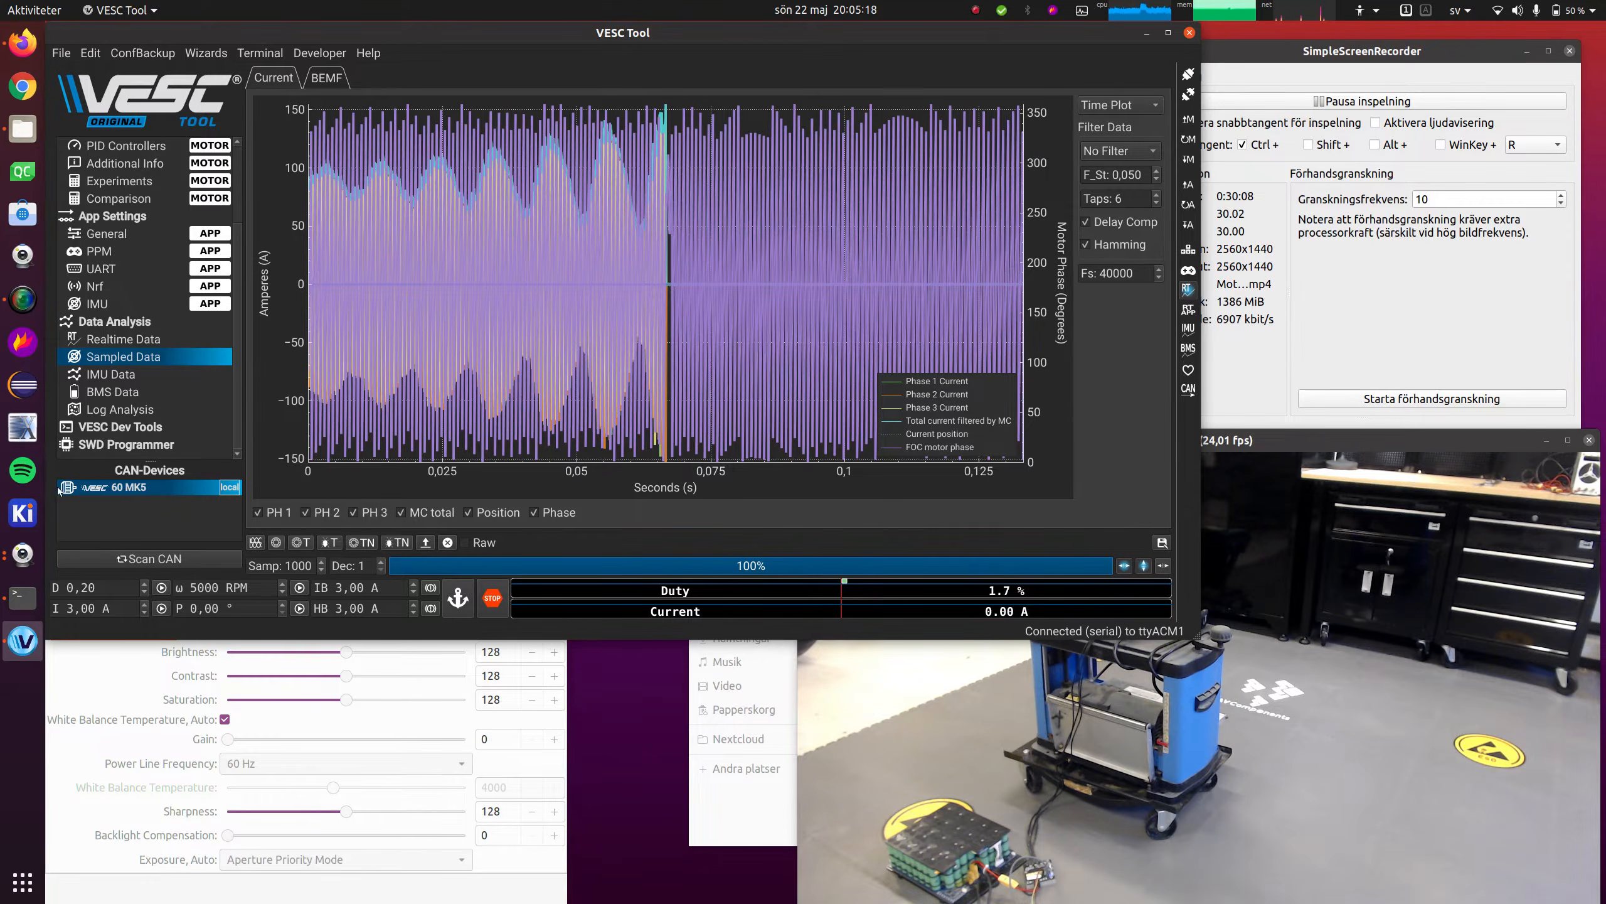
{"action": "left_click", "coordinate": [148, 342]}
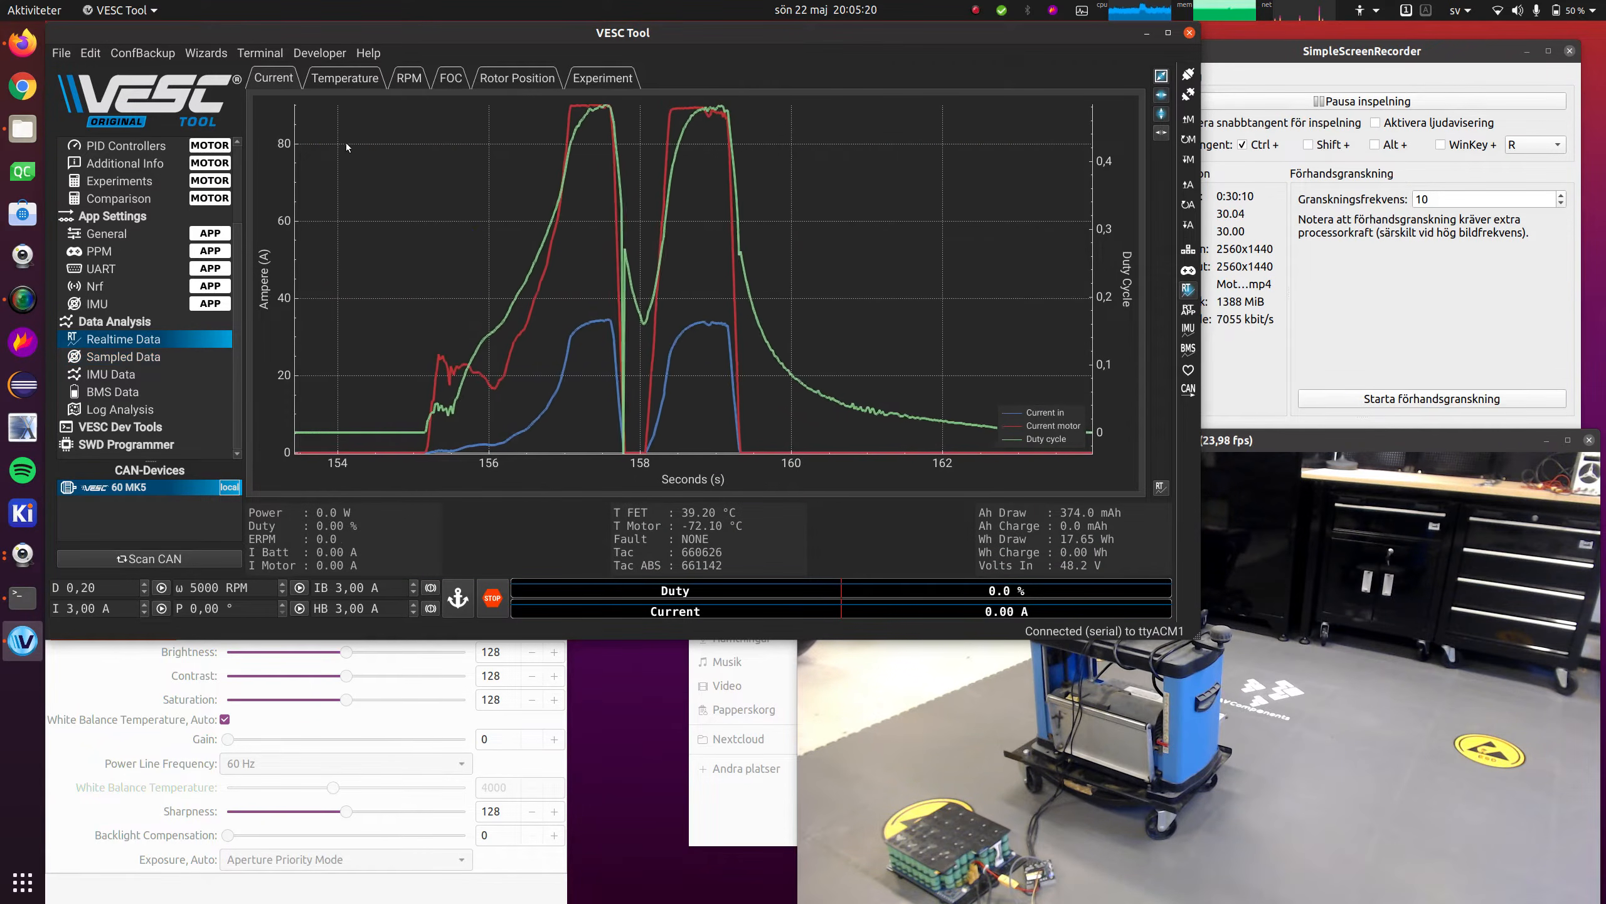
{"action": "left_click", "coordinate": [407, 77]}
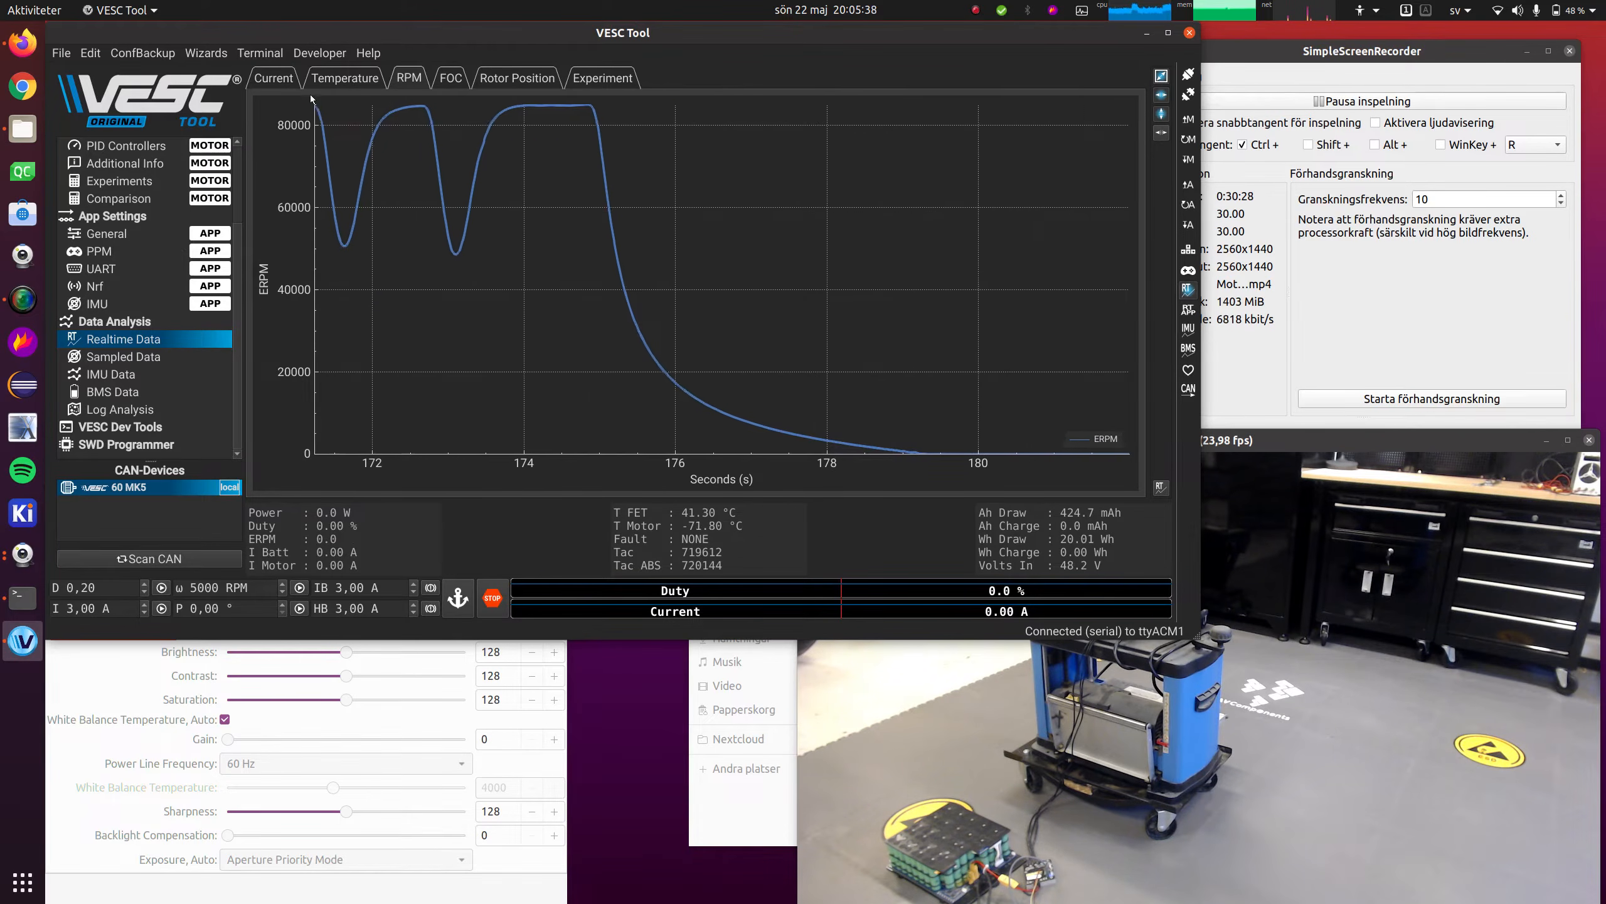
{"action": "left_click", "coordinate": [274, 79]}
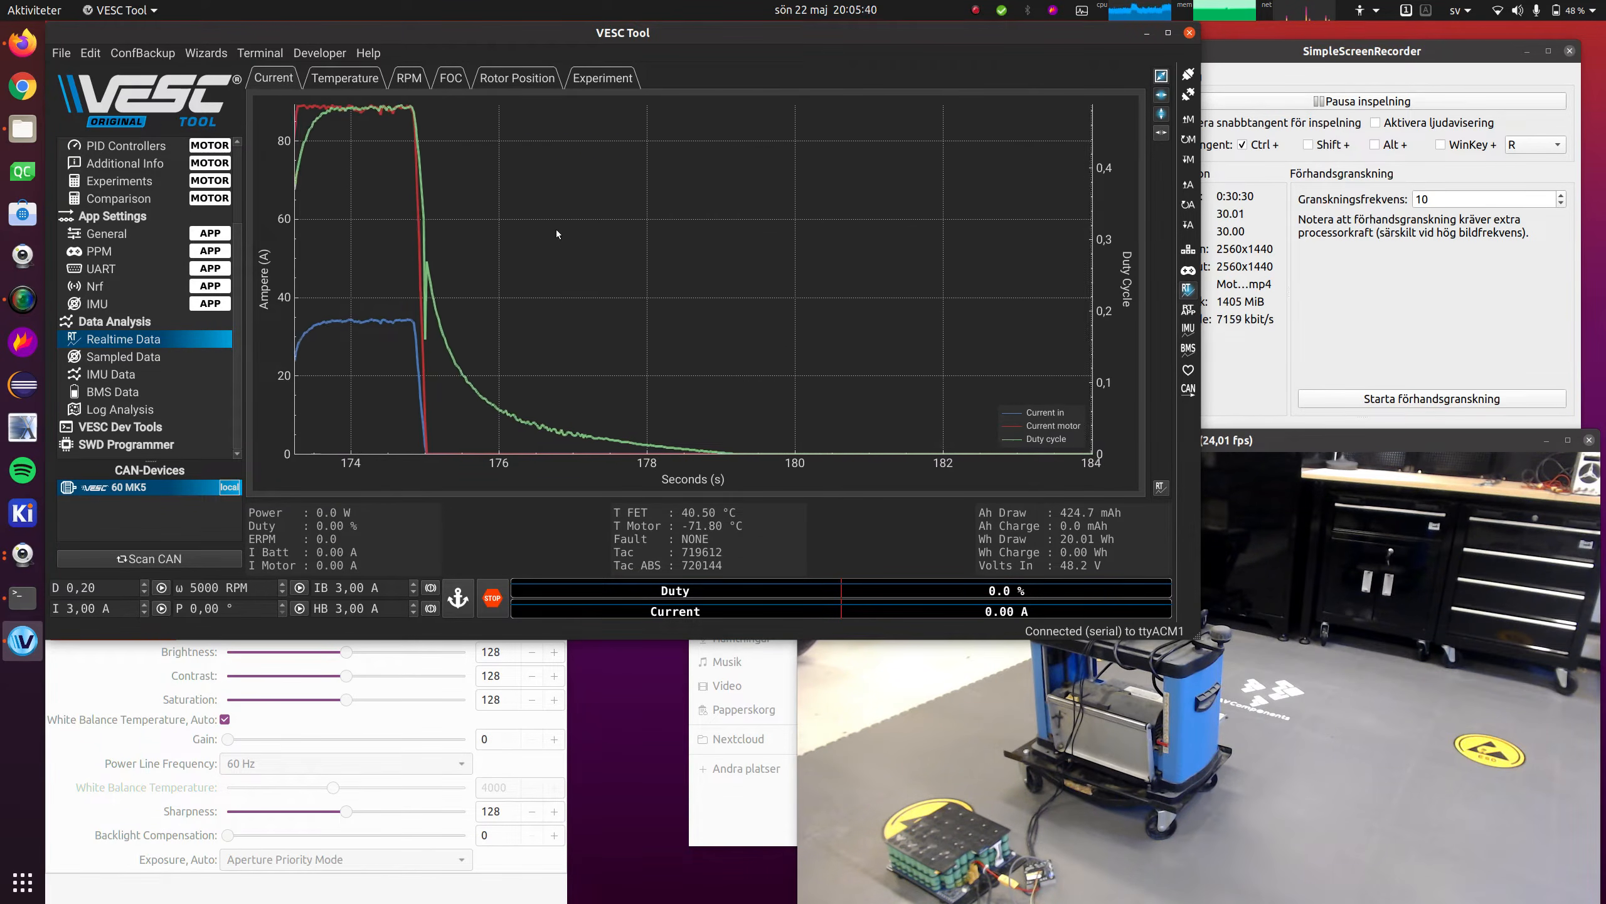
Set the maximum motor current to 100 A, write the motor configuration and test the motor with the realtime current plot
{"action": "scroll", "coordinate": [133, 214], "scroll_direction": "up", "scroll_amount": 3}
{"action": "left_click", "coordinate": [122, 214]}
{"action": "left_click", "coordinate": [345, 84]}
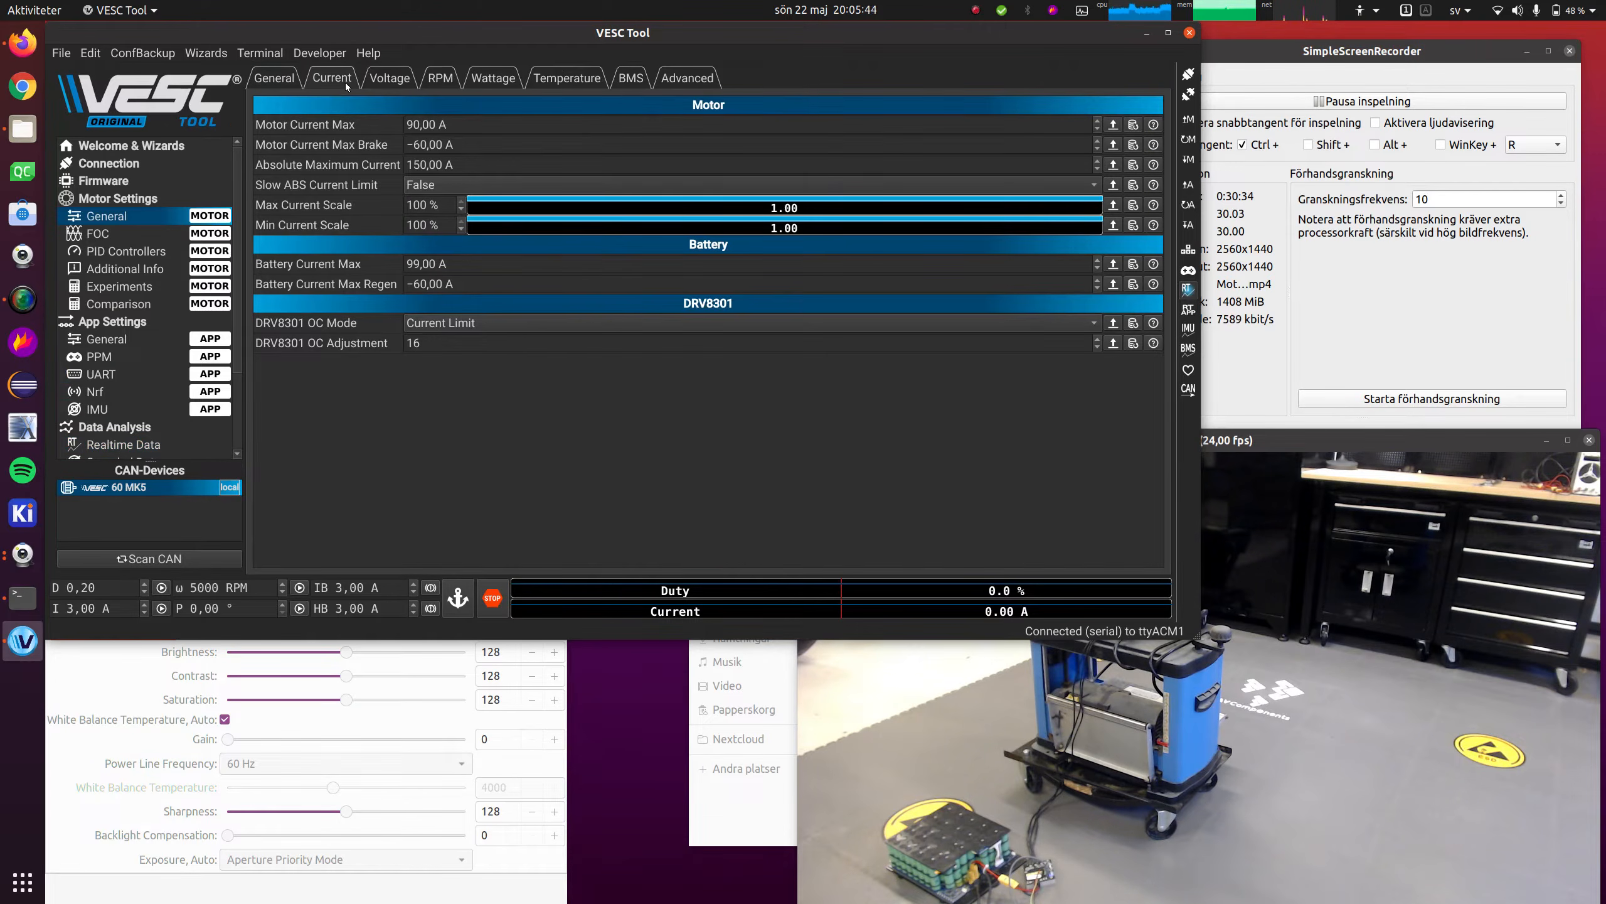
{"action": "triple_click", "coordinate": [512, 125]}
{"action": "type", "text": "100"}
{"action": "left_click", "coordinate": [1188, 159]}
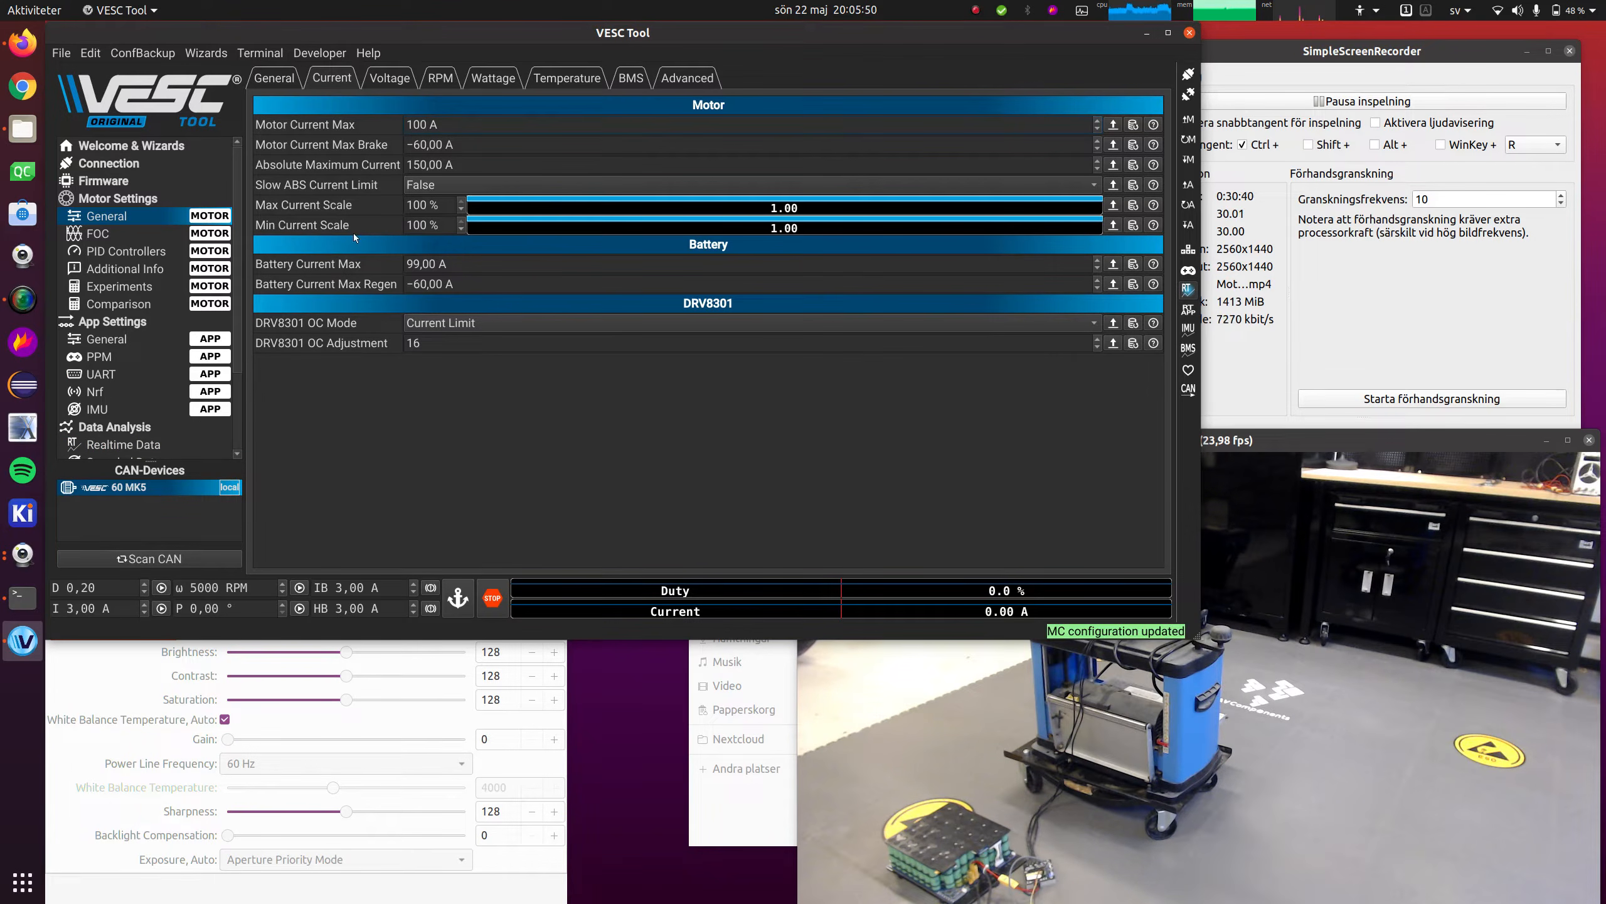
{"action": "scroll", "coordinate": [149, 364], "scroll_direction": "down", "scroll_amount": 2}
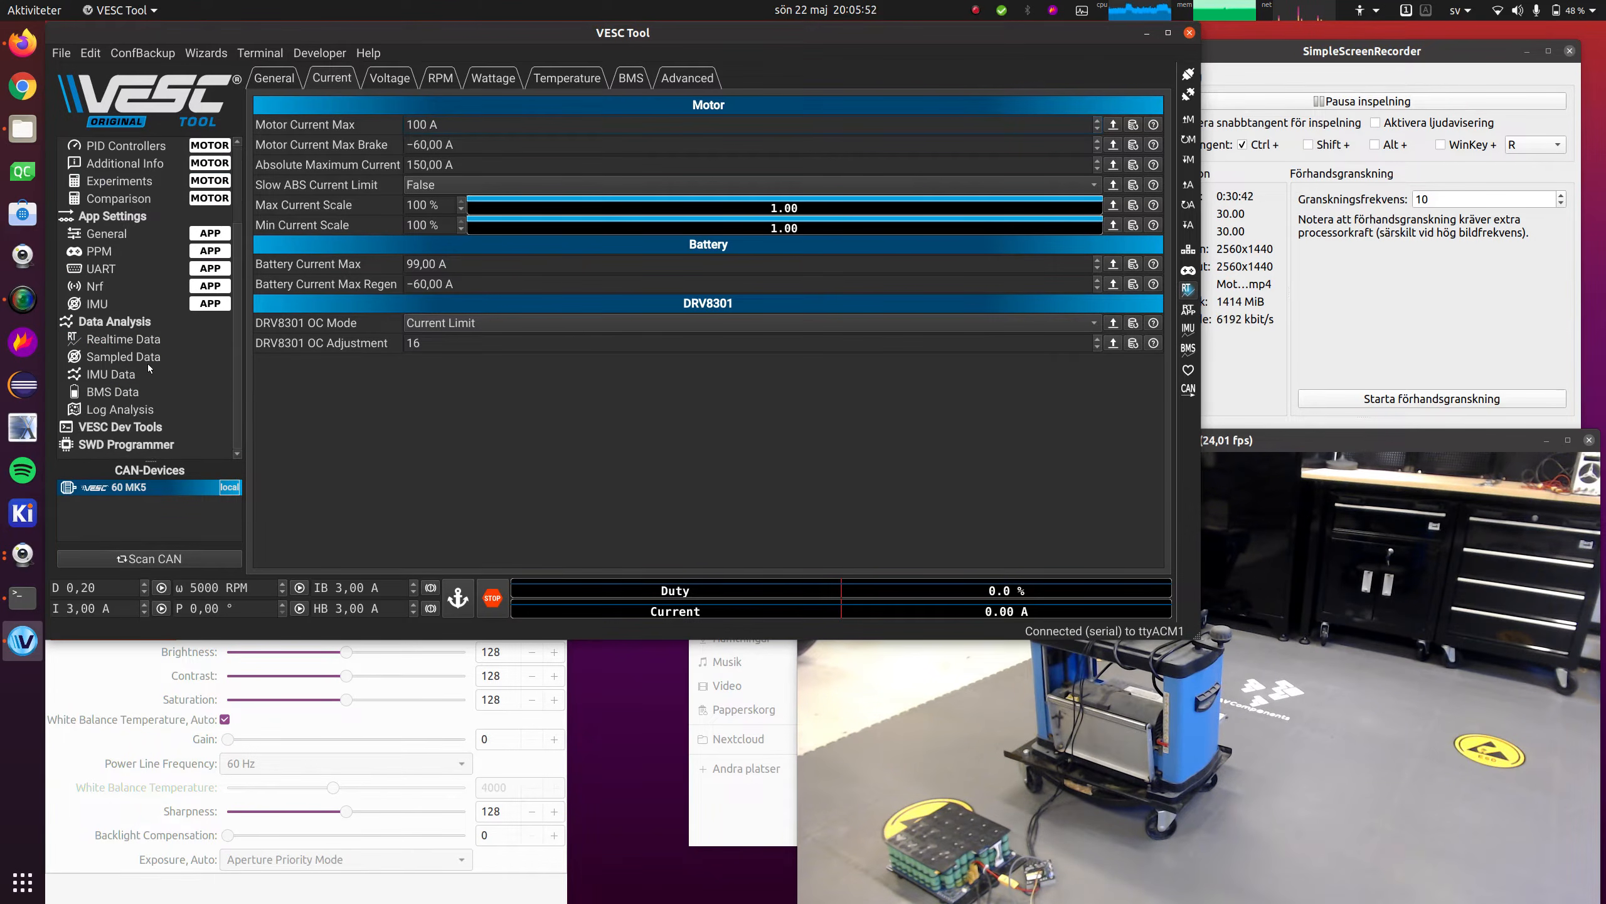
{"action": "left_click", "coordinate": [174, 342]}
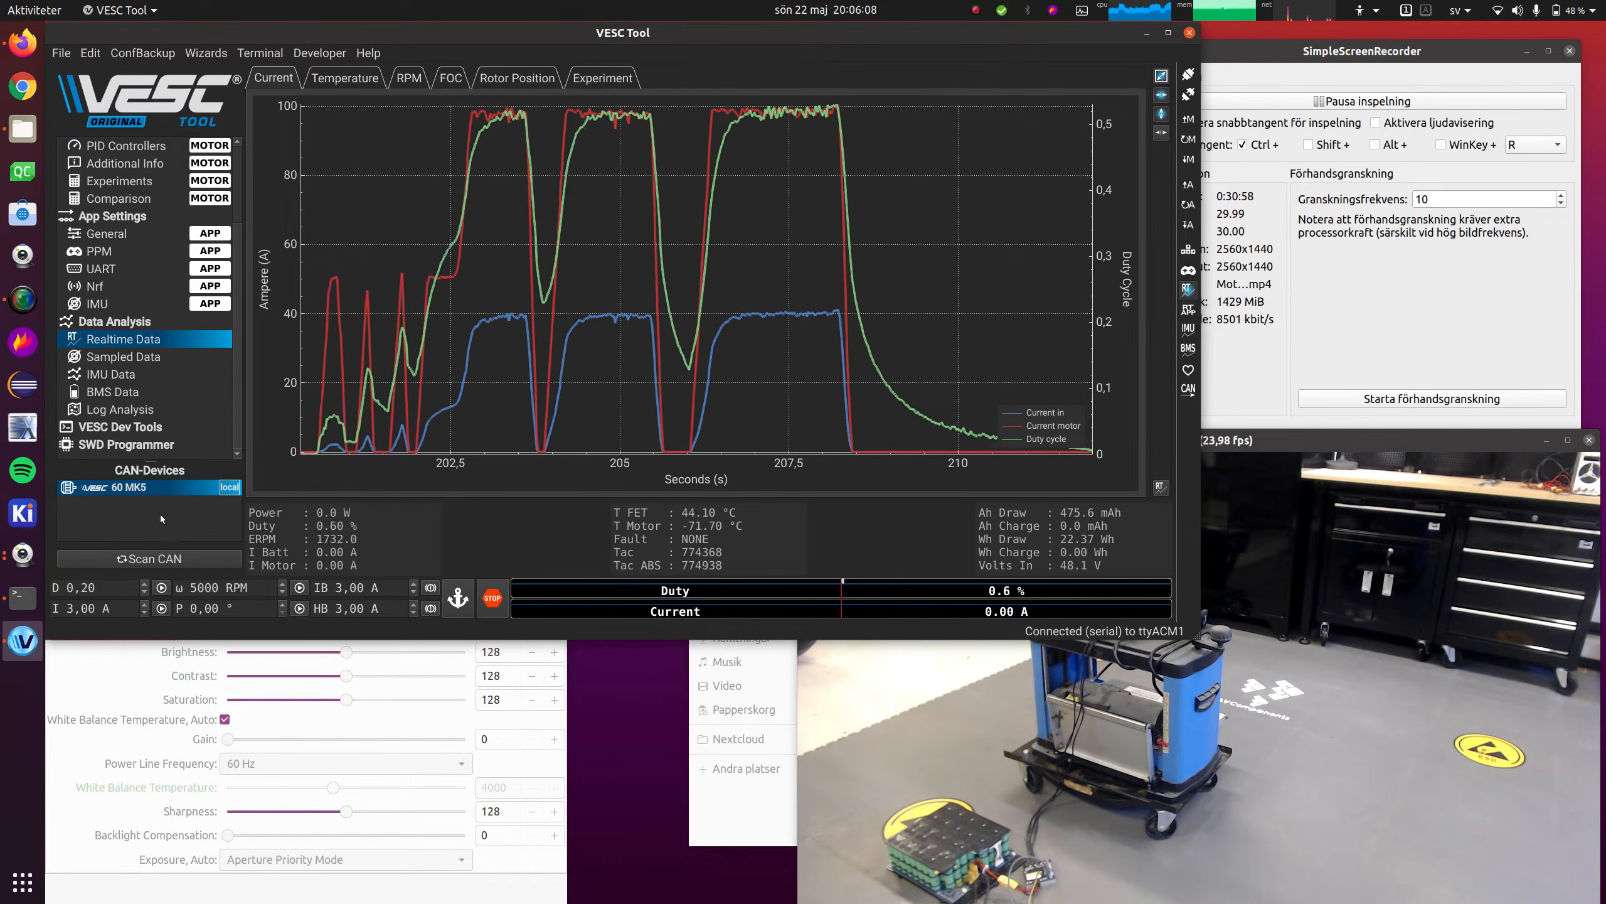
Switch to the Octave terminal, calculate 88000/11, and compare it with the KDE5215XF-435 performance table in Firefox
{"action": "left_click", "coordinate": [25, 599]}
{"action": "key", "text": "Up"}
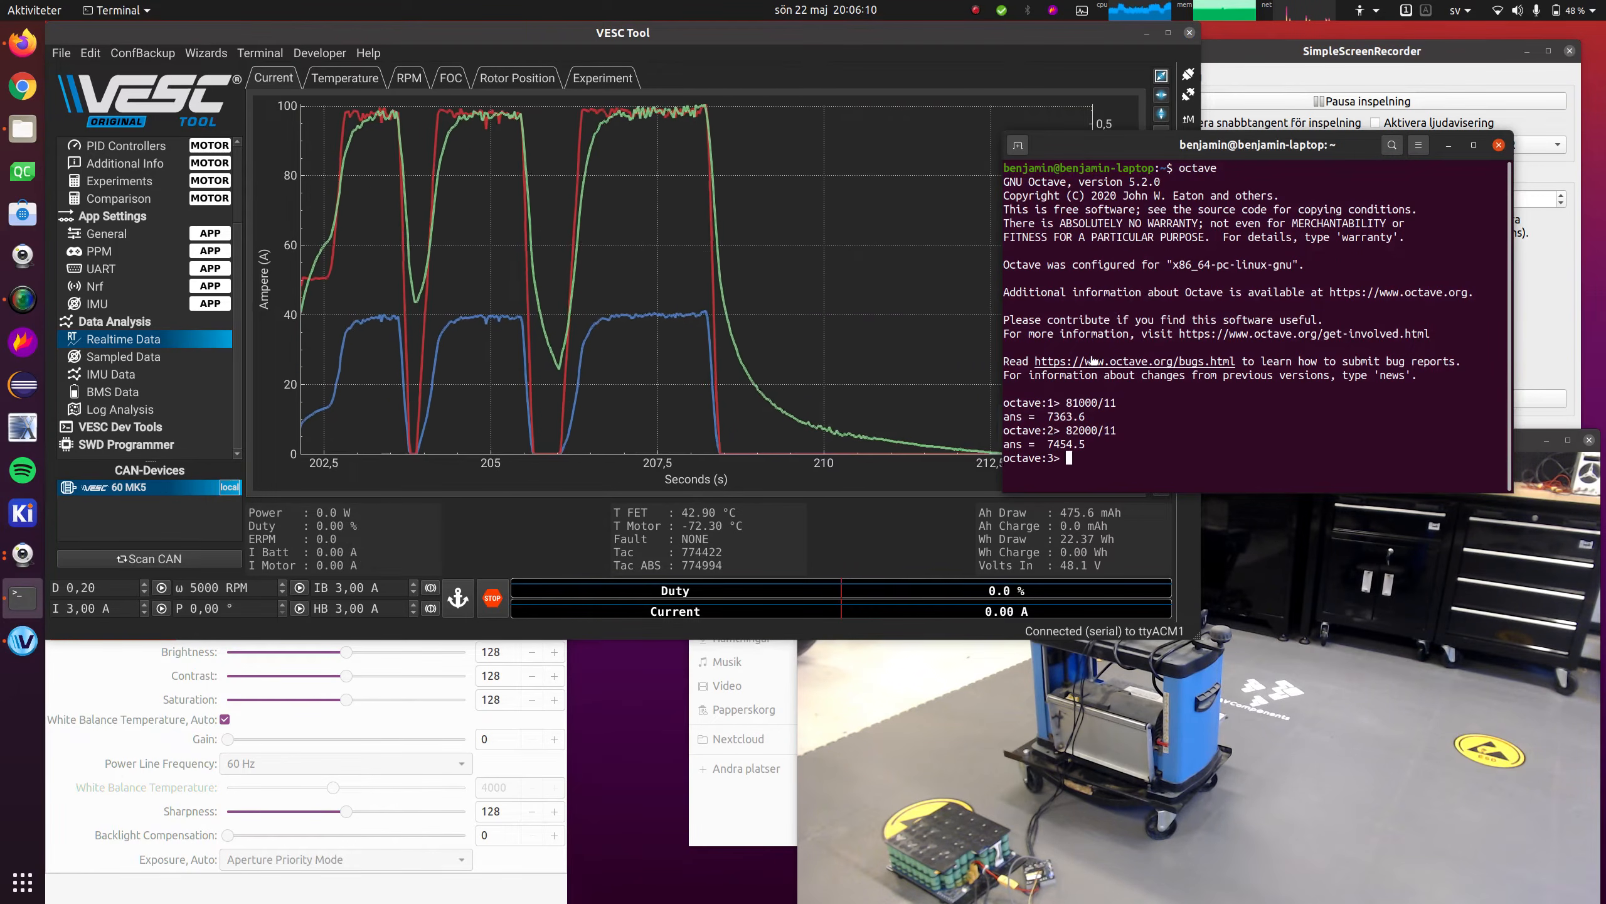
{"action": "key", "text": "Left"}
{"action": "key", "text": "Left"}
{"action": "key", "text": "Left"}
{"action": "key", "text": "Left"}
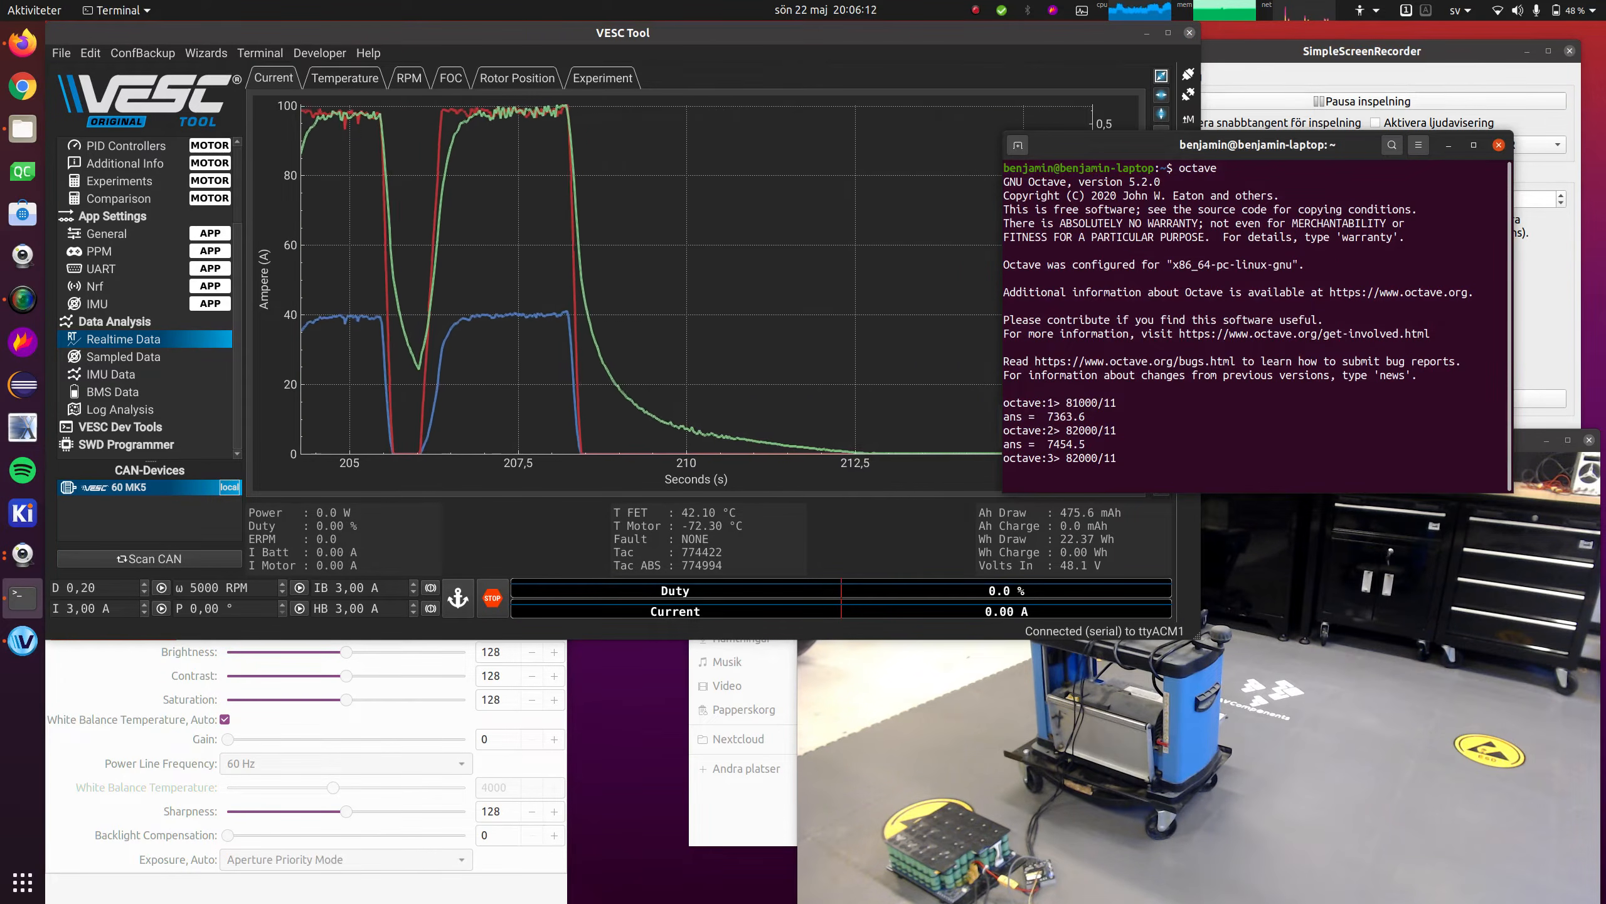
{"action": "key", "text": "Left"}
{"action": "key", "text": "Left"}
{"action": "key", "text": "BackSpace"}
{"action": "type", "text": "8"}
{"action": "key", "text": "Return"}
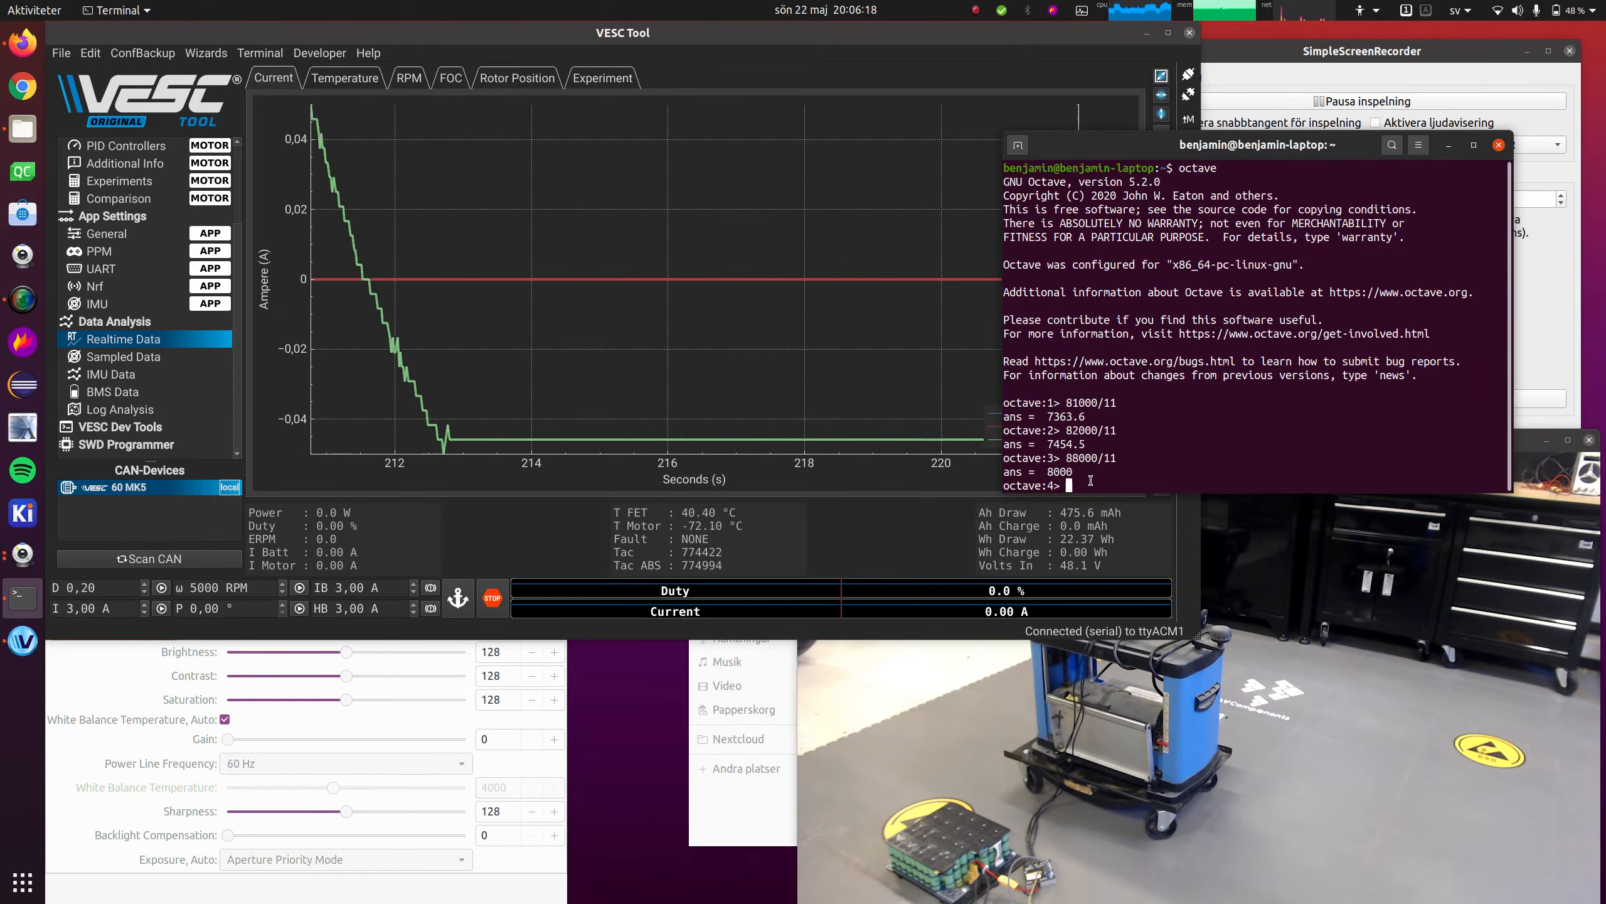
{"action": "key", "text": "alt+Tab"}
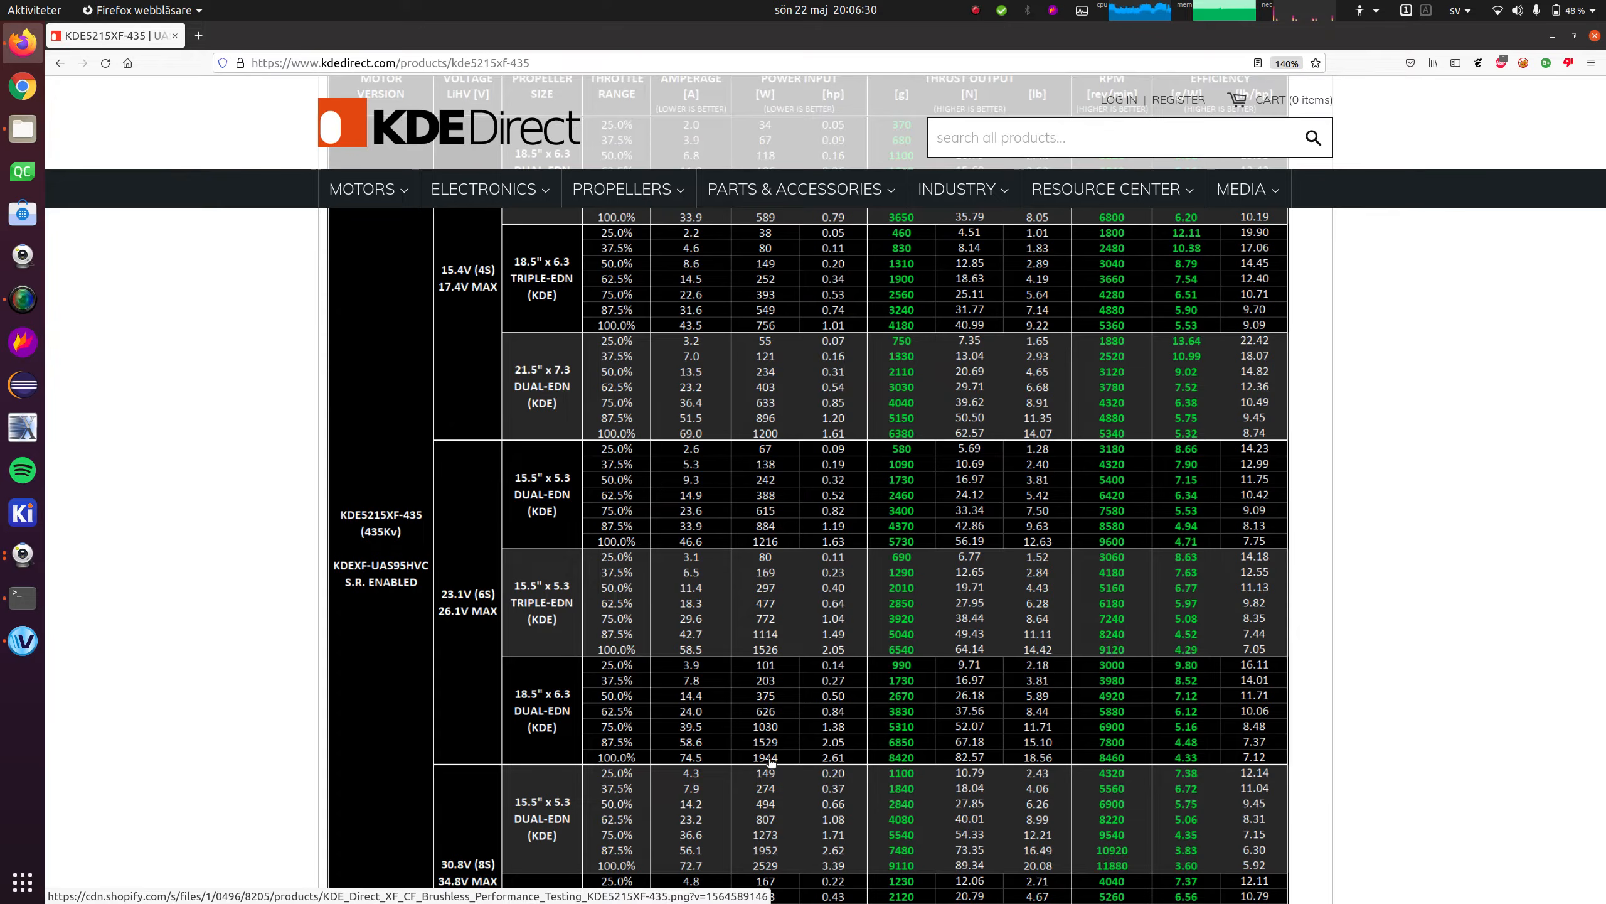
{"action": "key", "text": "alt+Tab"}
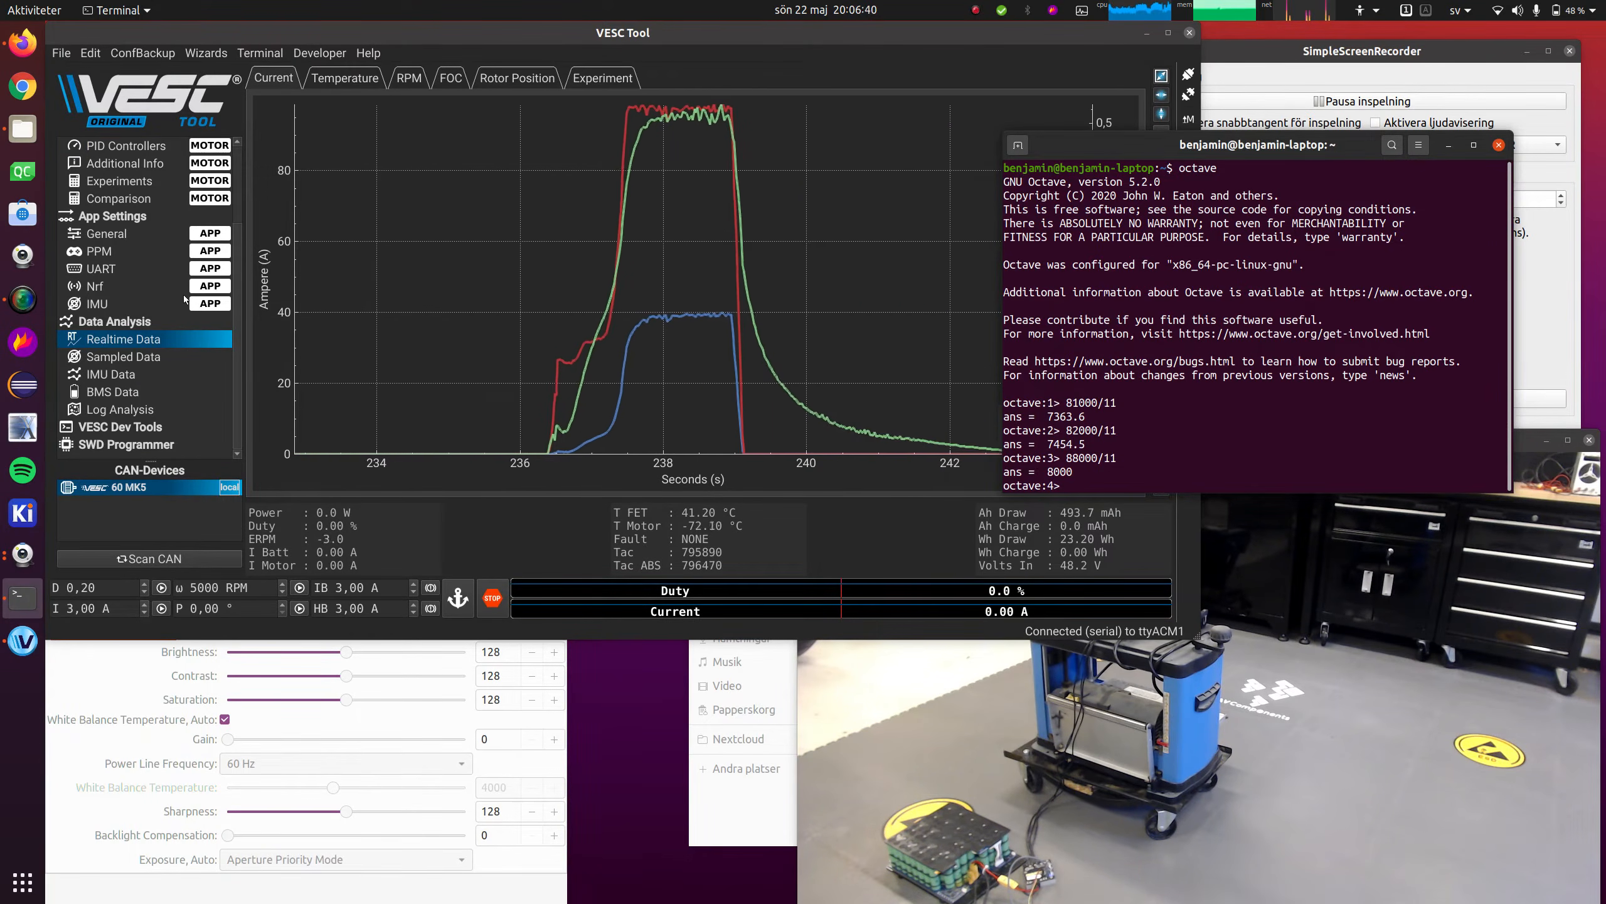
In VESC Tool, set the maximum motor current to 110 A, write the motor configuration and test with the realtime current plot
{"action": "scroll", "coordinate": [185, 300], "scroll_direction": "up", "scroll_amount": 2}
{"action": "left_click", "coordinate": [170, 216]}
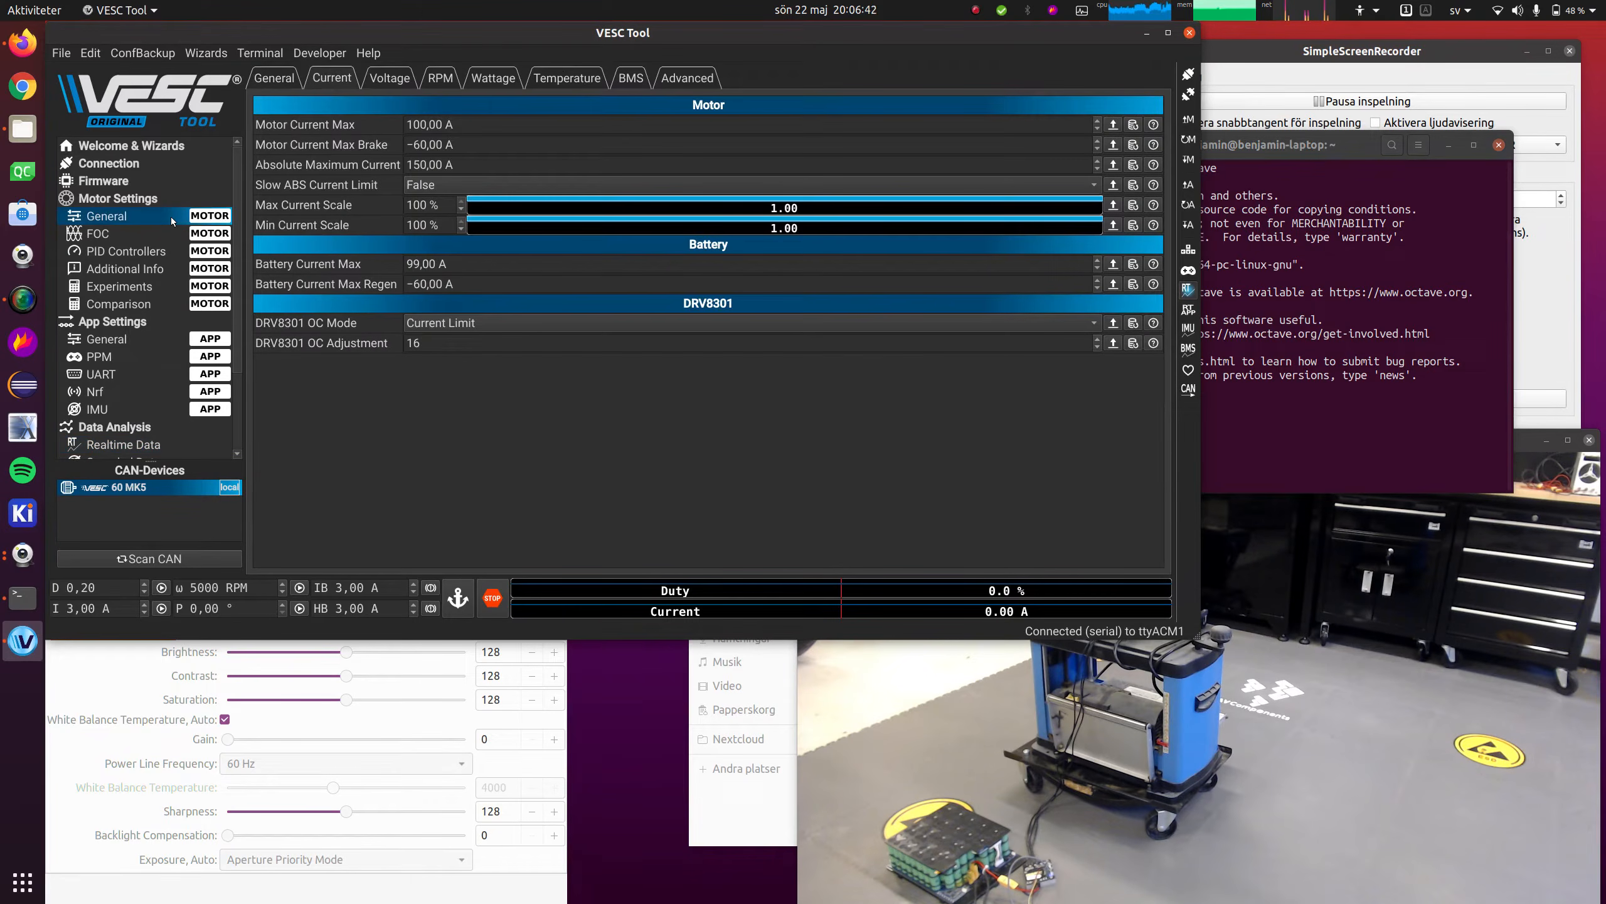
{"action": "key", "text": "BackSpace"}
{"action": "type", "text": "1"}
{"action": "left_click", "coordinate": [1188, 162]}
{"action": "scroll", "coordinate": [125, 373], "scroll_direction": "down", "scroll_amount": 2}
{"action": "left_click", "coordinate": [159, 358]}
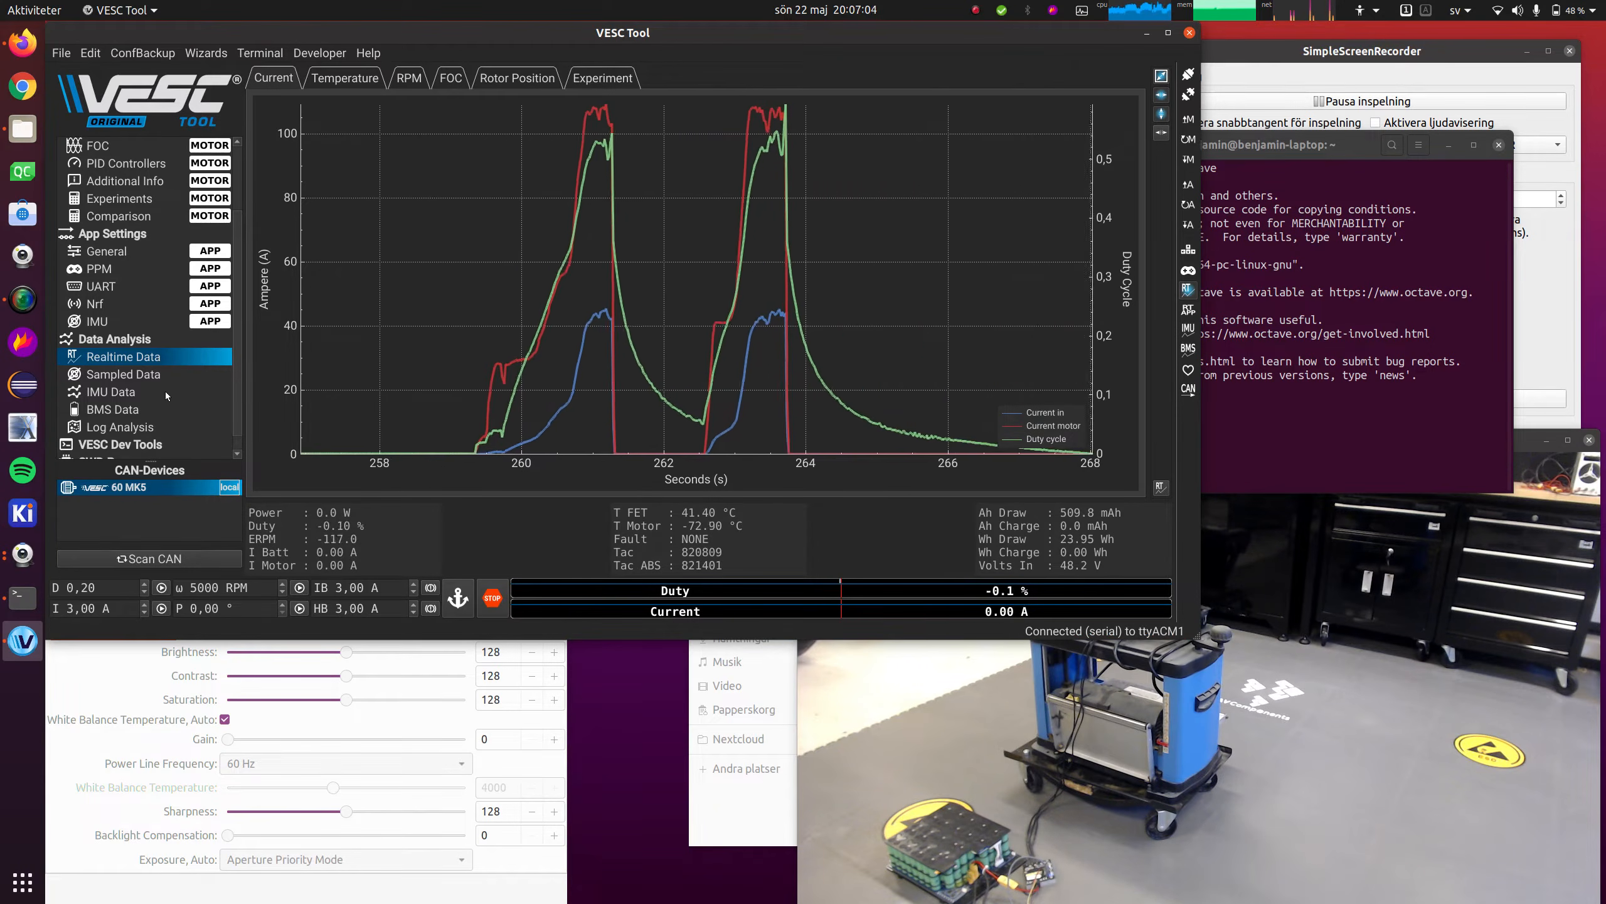
Inspect the motor currents in the sampled data and check the motor's current limit settings
{"action": "left_click", "coordinate": [165, 376]}
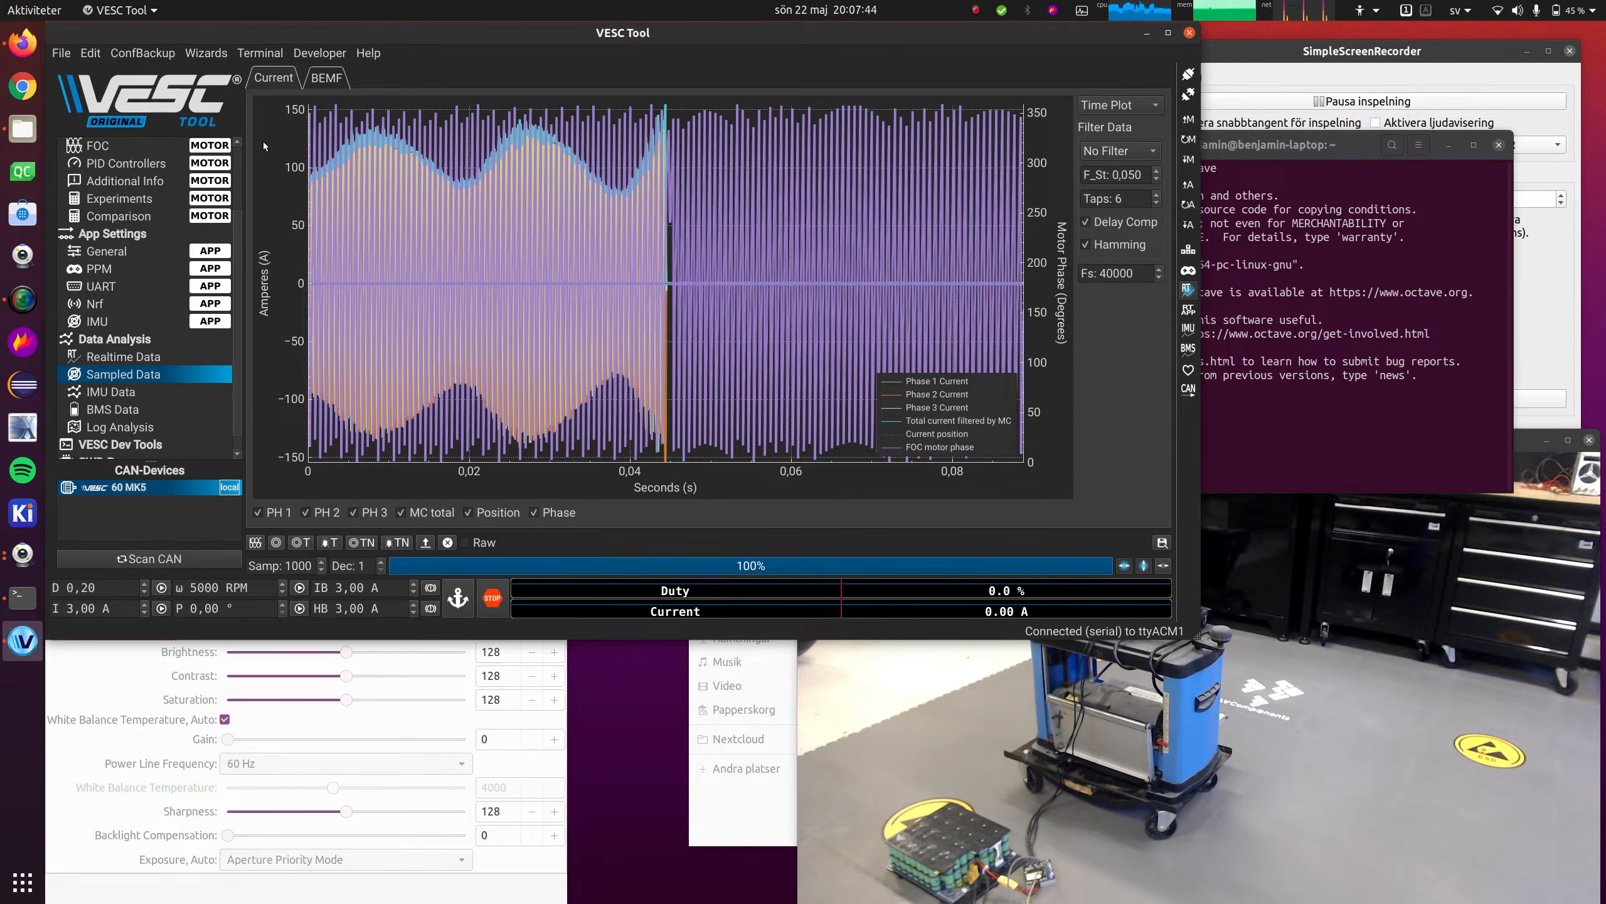
{"action": "scroll", "coordinate": [165, 189], "scroll_direction": "up", "scroll_amount": 3}
{"action": "left_click", "coordinate": [158, 216]}
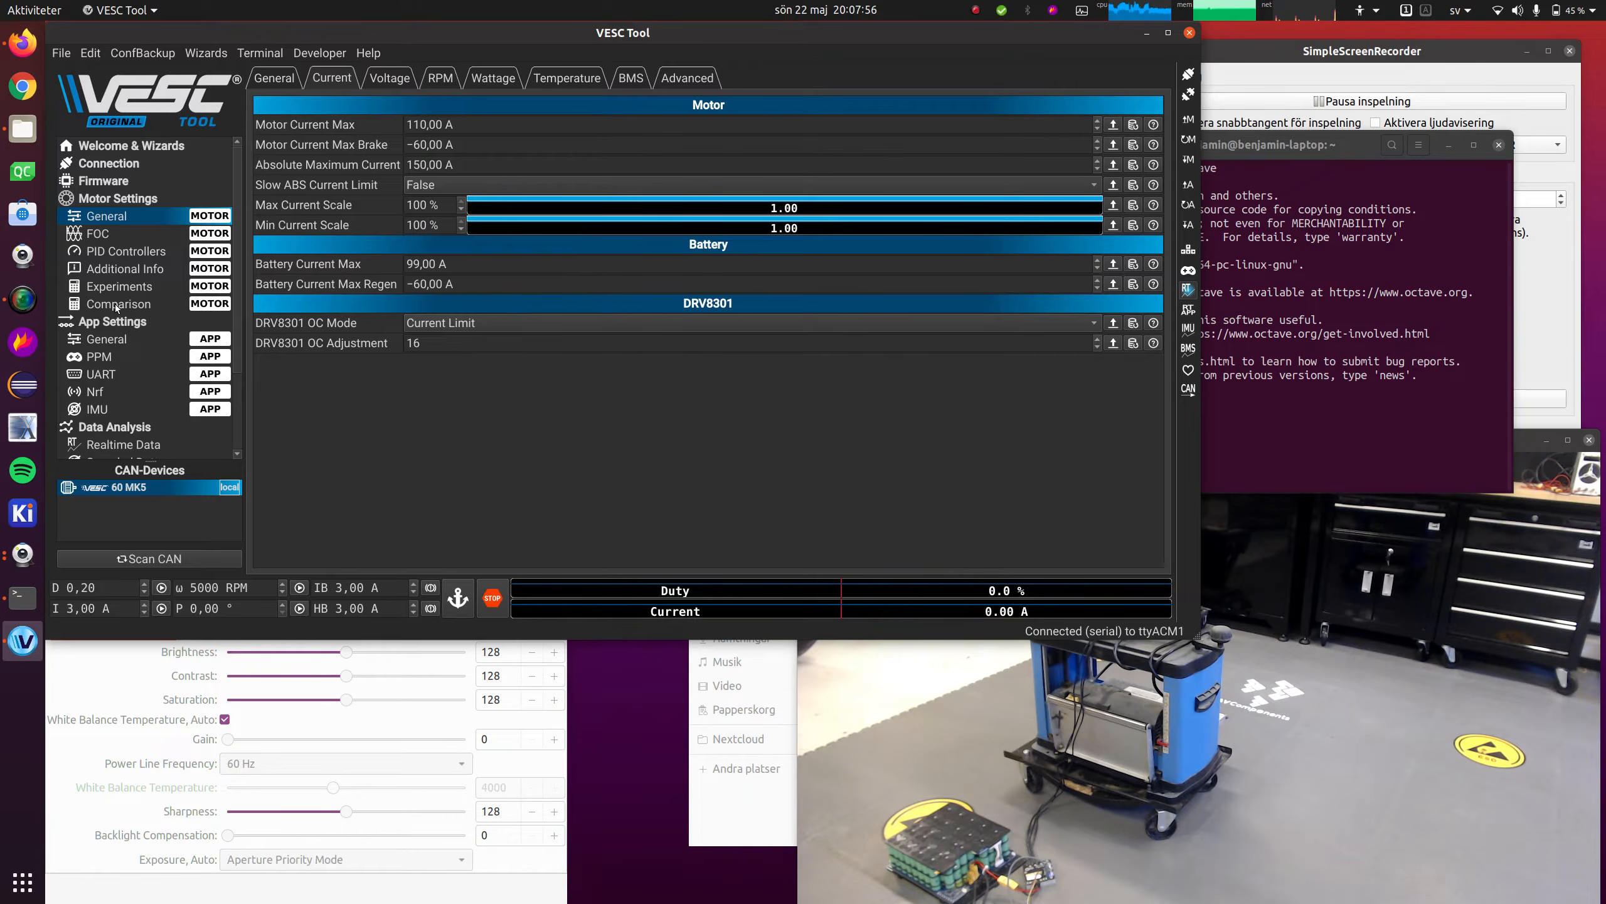
Examine the current peak just before the cut-off closely in the sampled phase current plot
{"action": "scroll", "coordinate": [116, 304], "scroll_direction": "down", "scroll_amount": 2}
{"action": "left_click", "coordinate": [155, 356]}
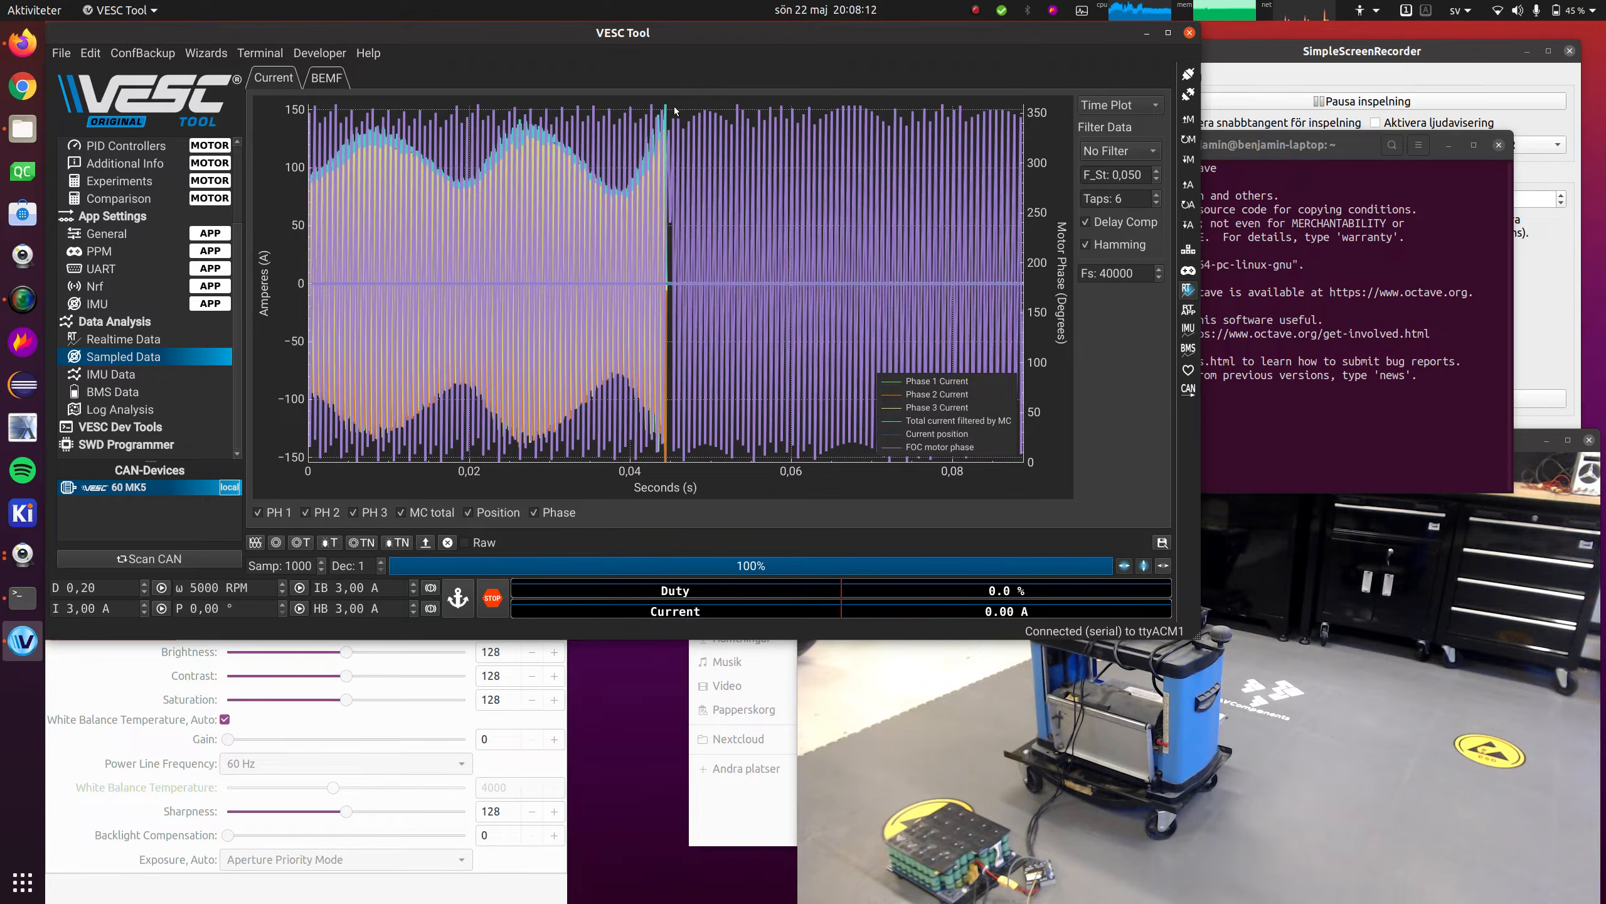
{"action": "scroll", "coordinate": [663, 110], "scroll_direction": "up", "scroll_amount": 5}
{"action": "scroll", "coordinate": [663, 110], "scroll_direction": "up", "scroll_amount": 3}
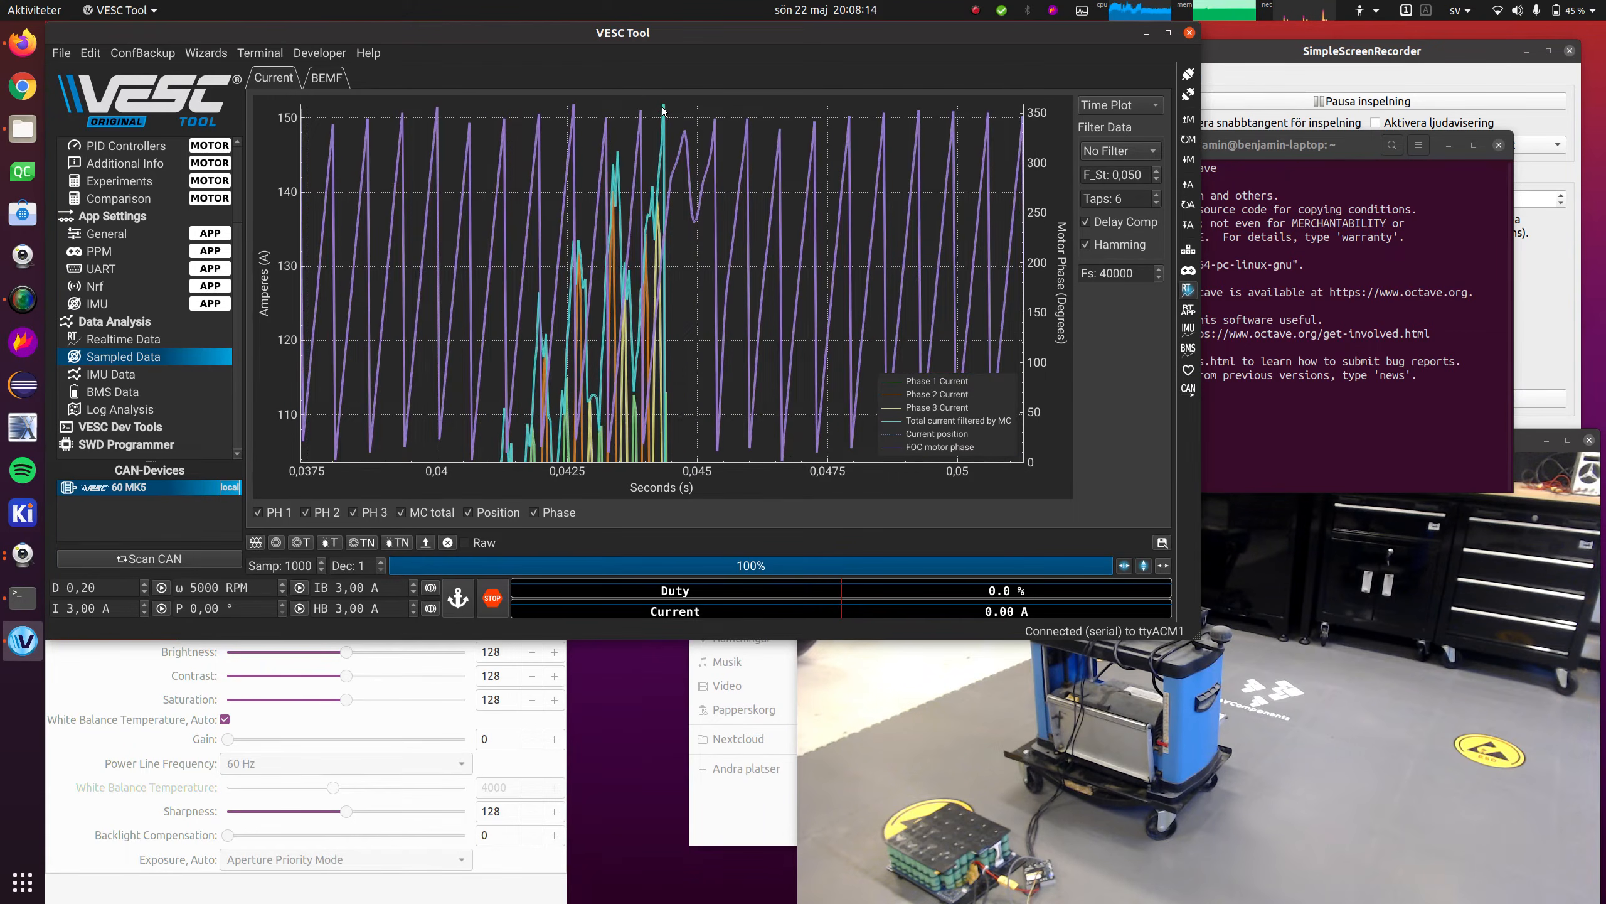
{"action": "scroll", "coordinate": [662, 111], "scroll_direction": "up", "scroll_amount": 5}
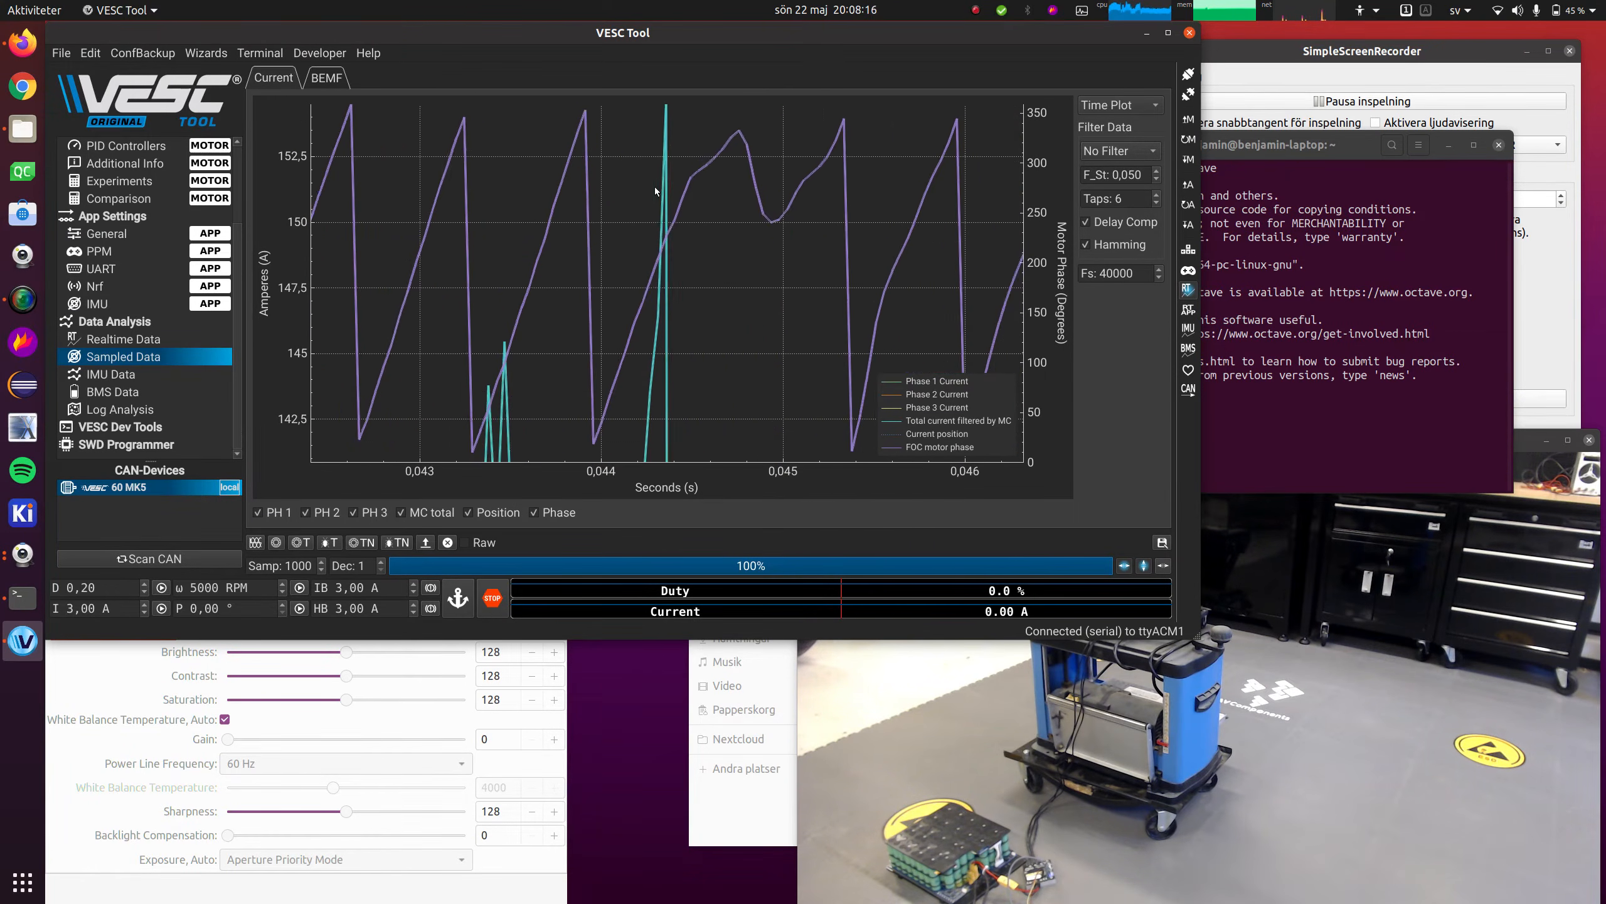
{"action": "left_click_drag", "start_coordinate": [655, 186], "coordinate": [637, 246]}
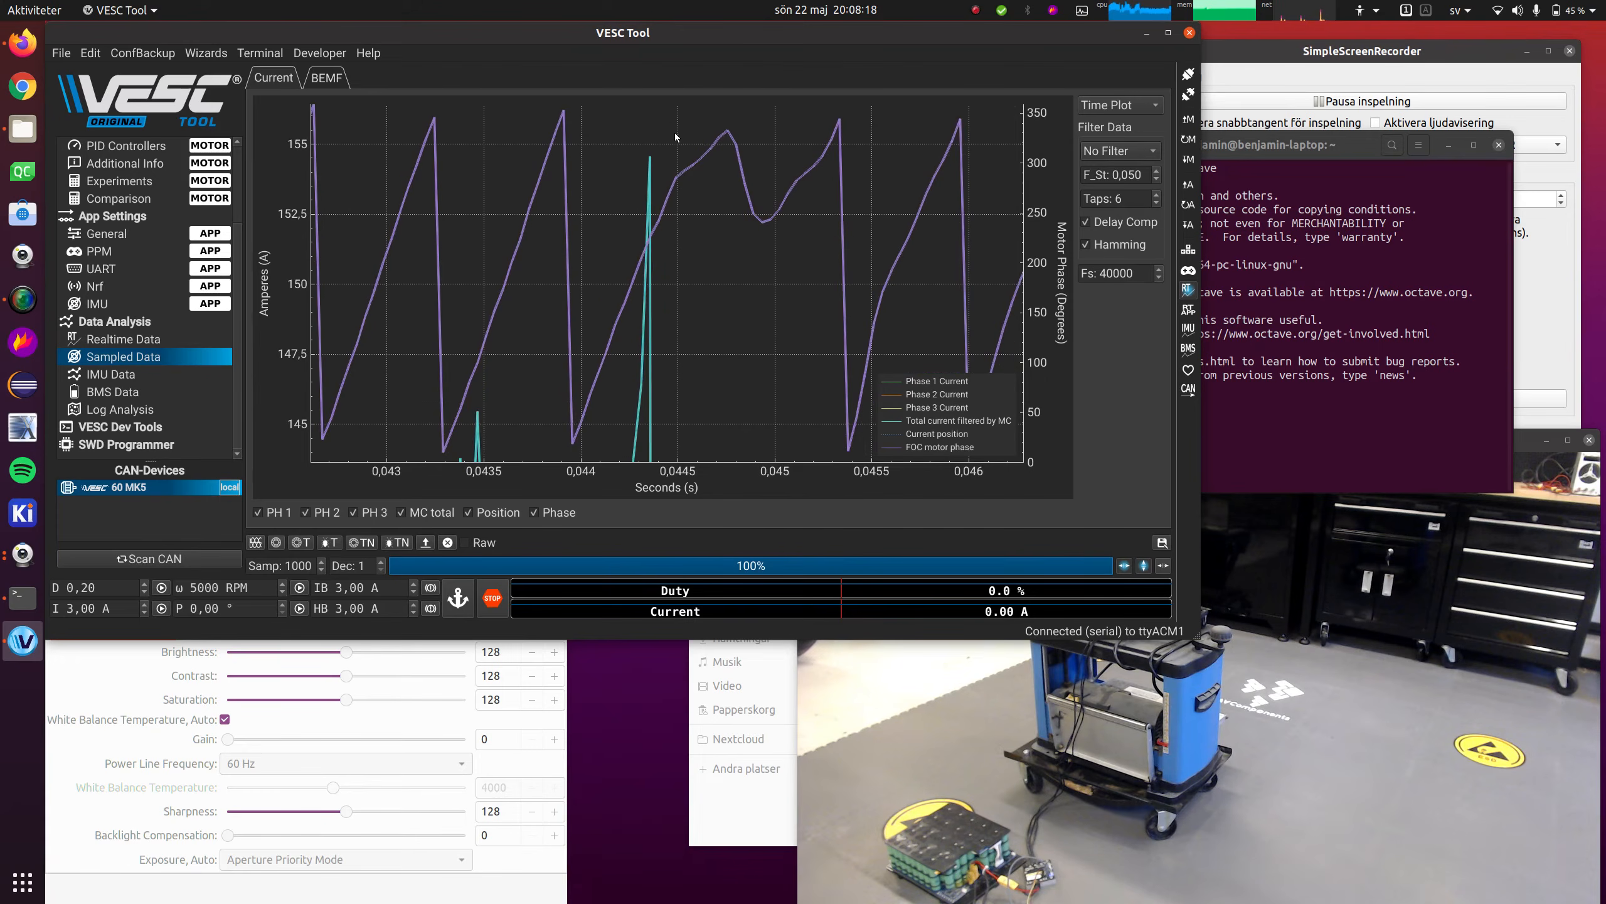
{"action": "scroll", "coordinate": [688, 250], "scroll_direction": "down", "scroll_amount": 12}
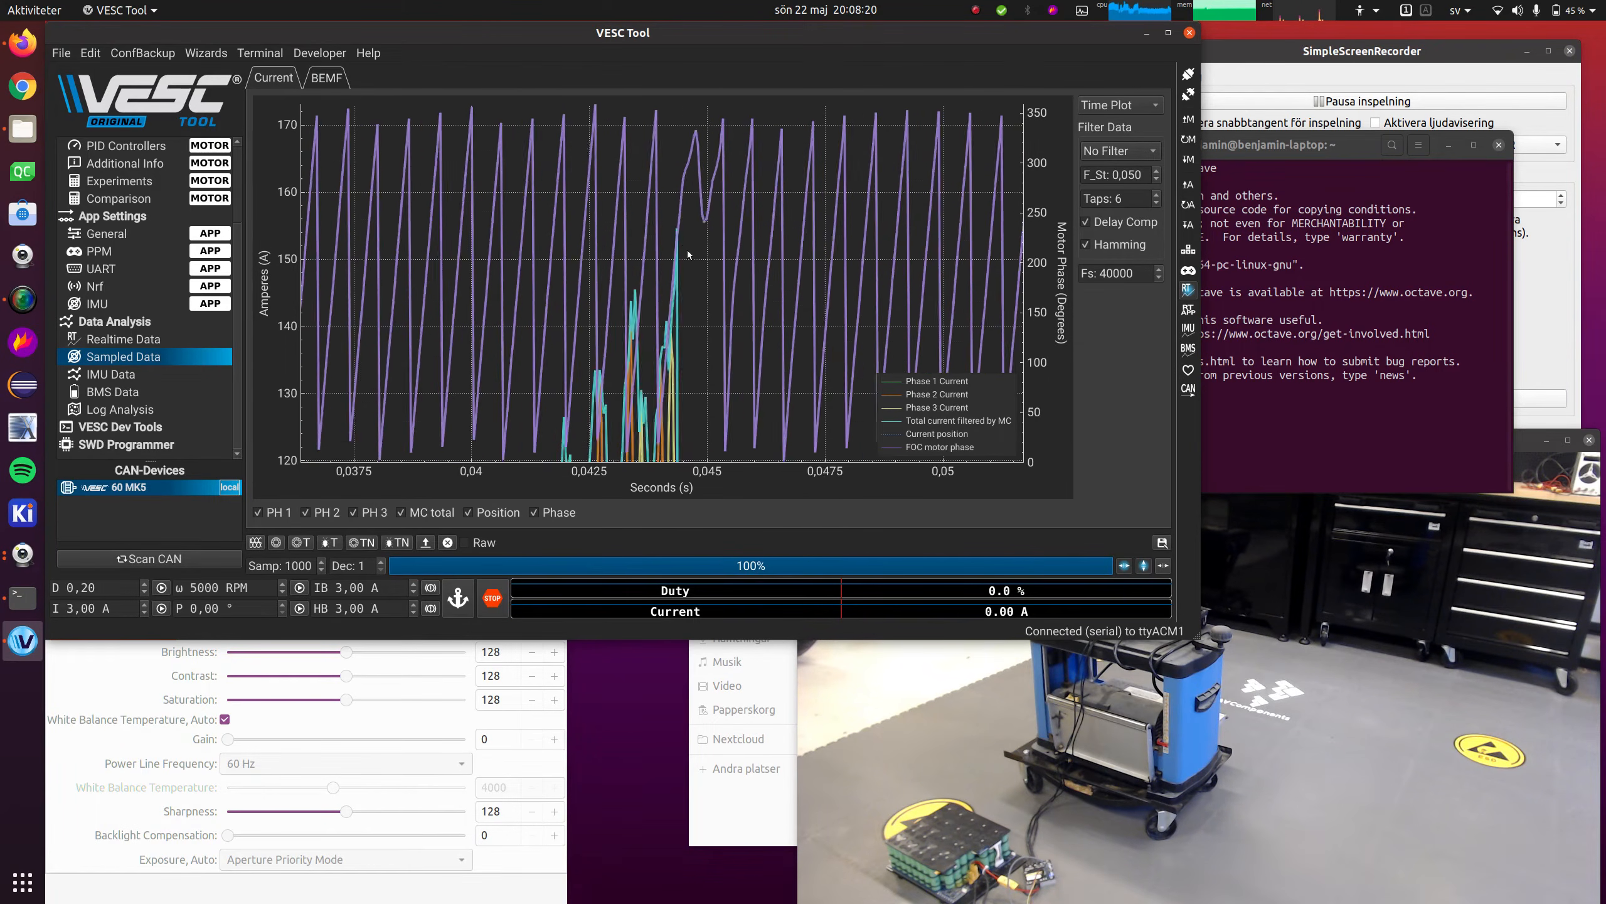
{"action": "scroll", "coordinate": [713, 218], "scroll_direction": "down", "scroll_amount": 8}
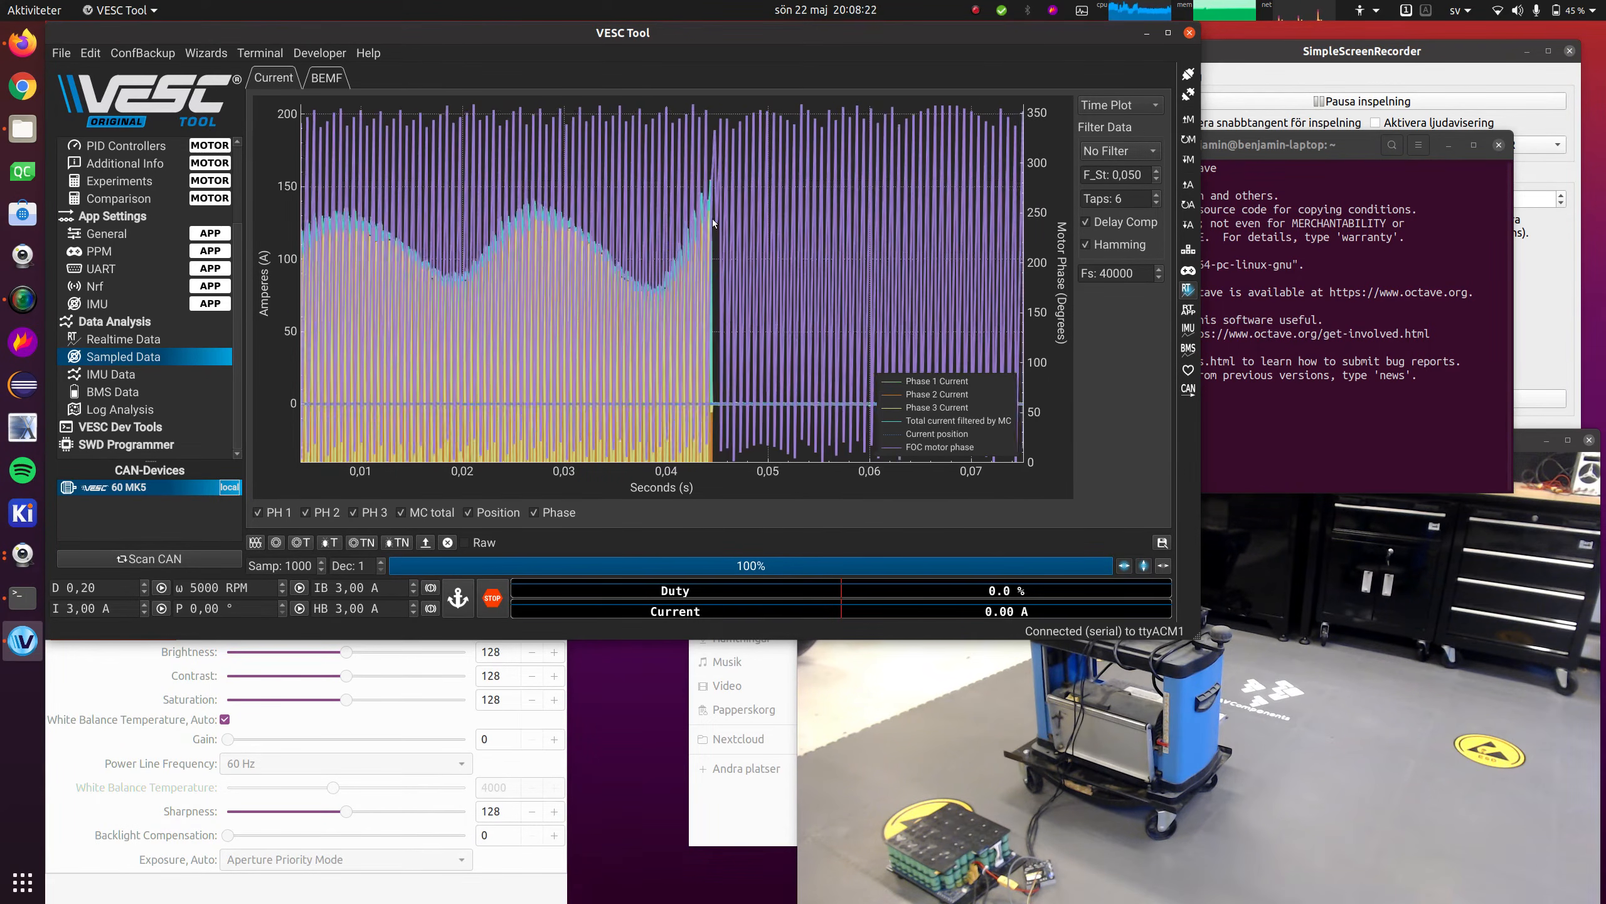
{"action": "scroll", "coordinate": [731, 208], "scroll_direction": "up", "scroll_amount": 5}
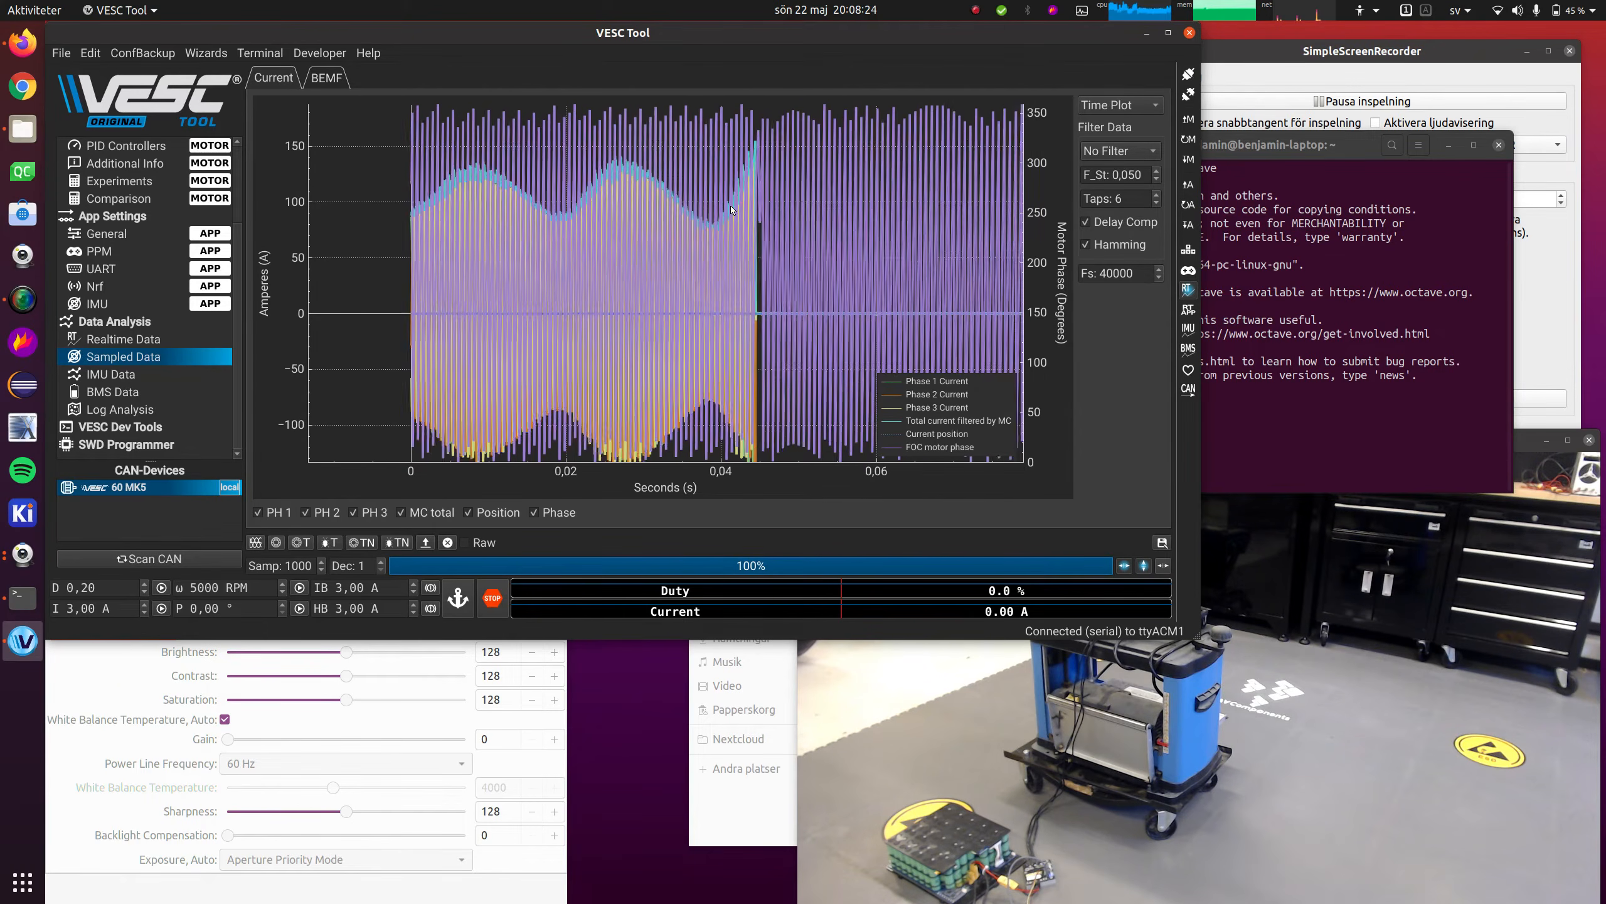
{"action": "left_click_drag", "start_coordinate": [732, 291], "coordinate": [679, 259]}
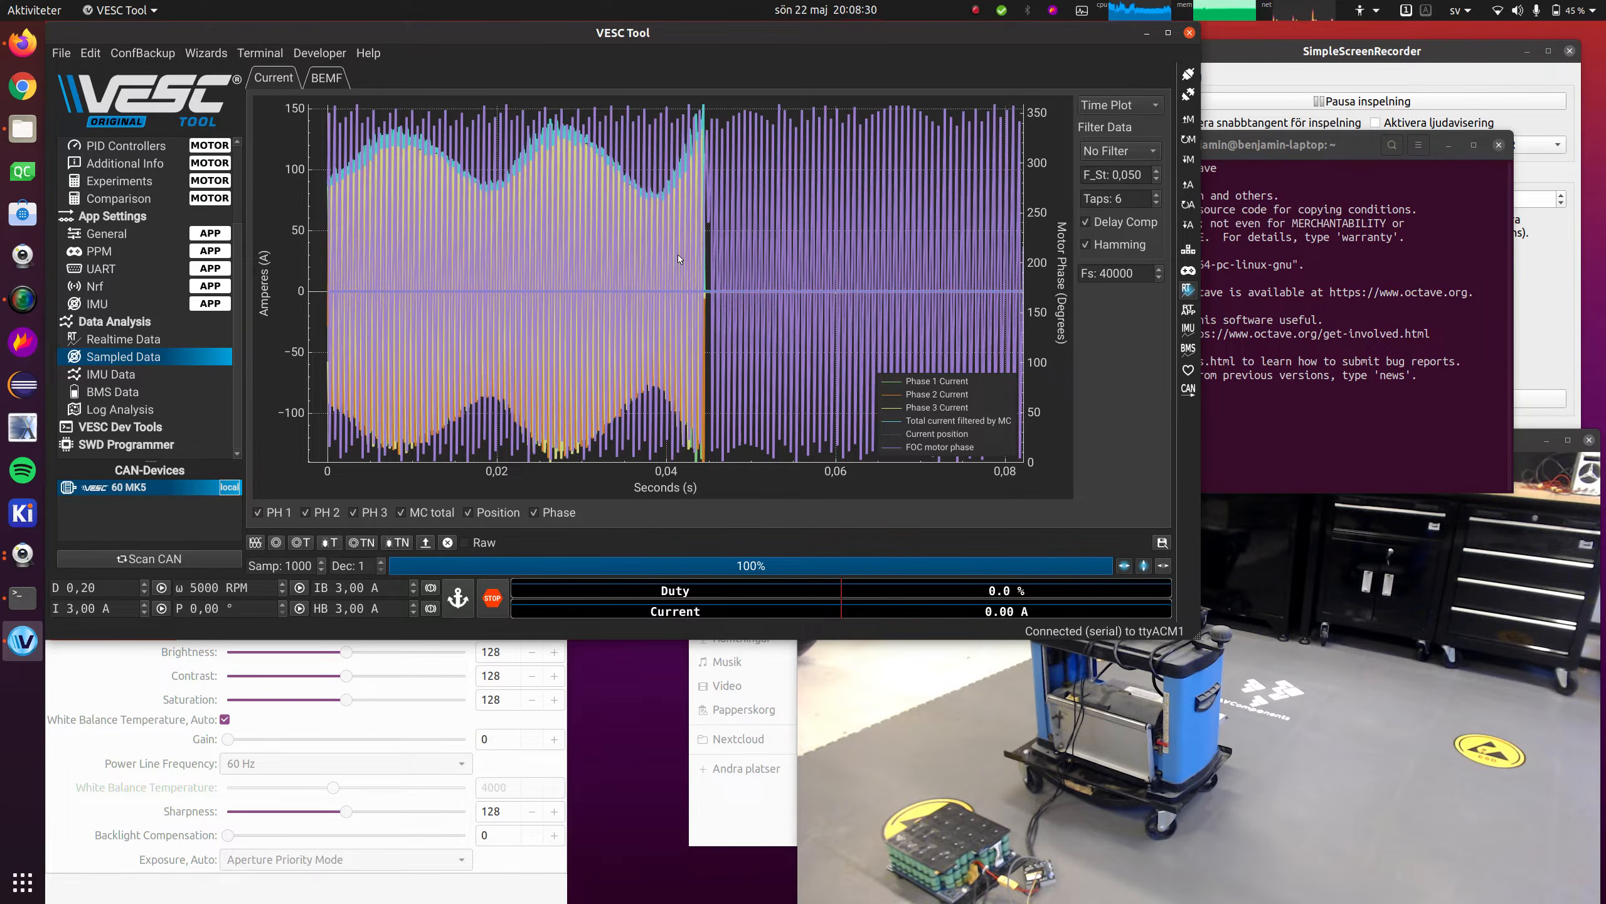
Set the observer offset to -1.5 in the advanced FOC settings, write the motor configuration and test with the realtime current plot
{"action": "scroll", "coordinate": [171, 194], "scroll_direction": "up", "scroll_amount": 2}
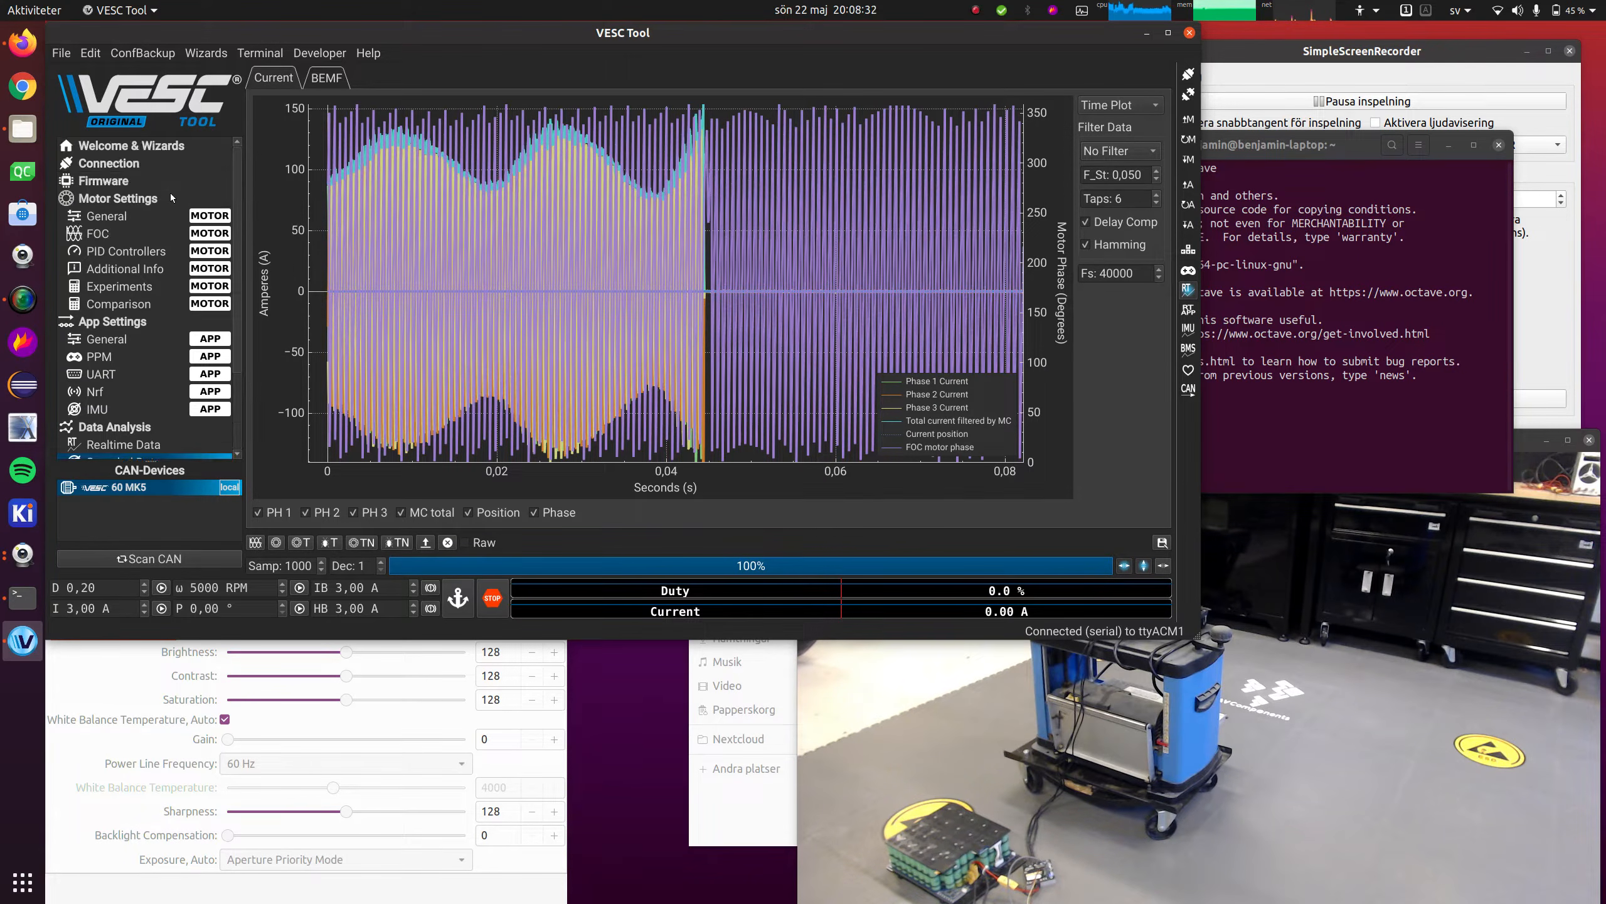
{"action": "left_click", "coordinate": [101, 236]}
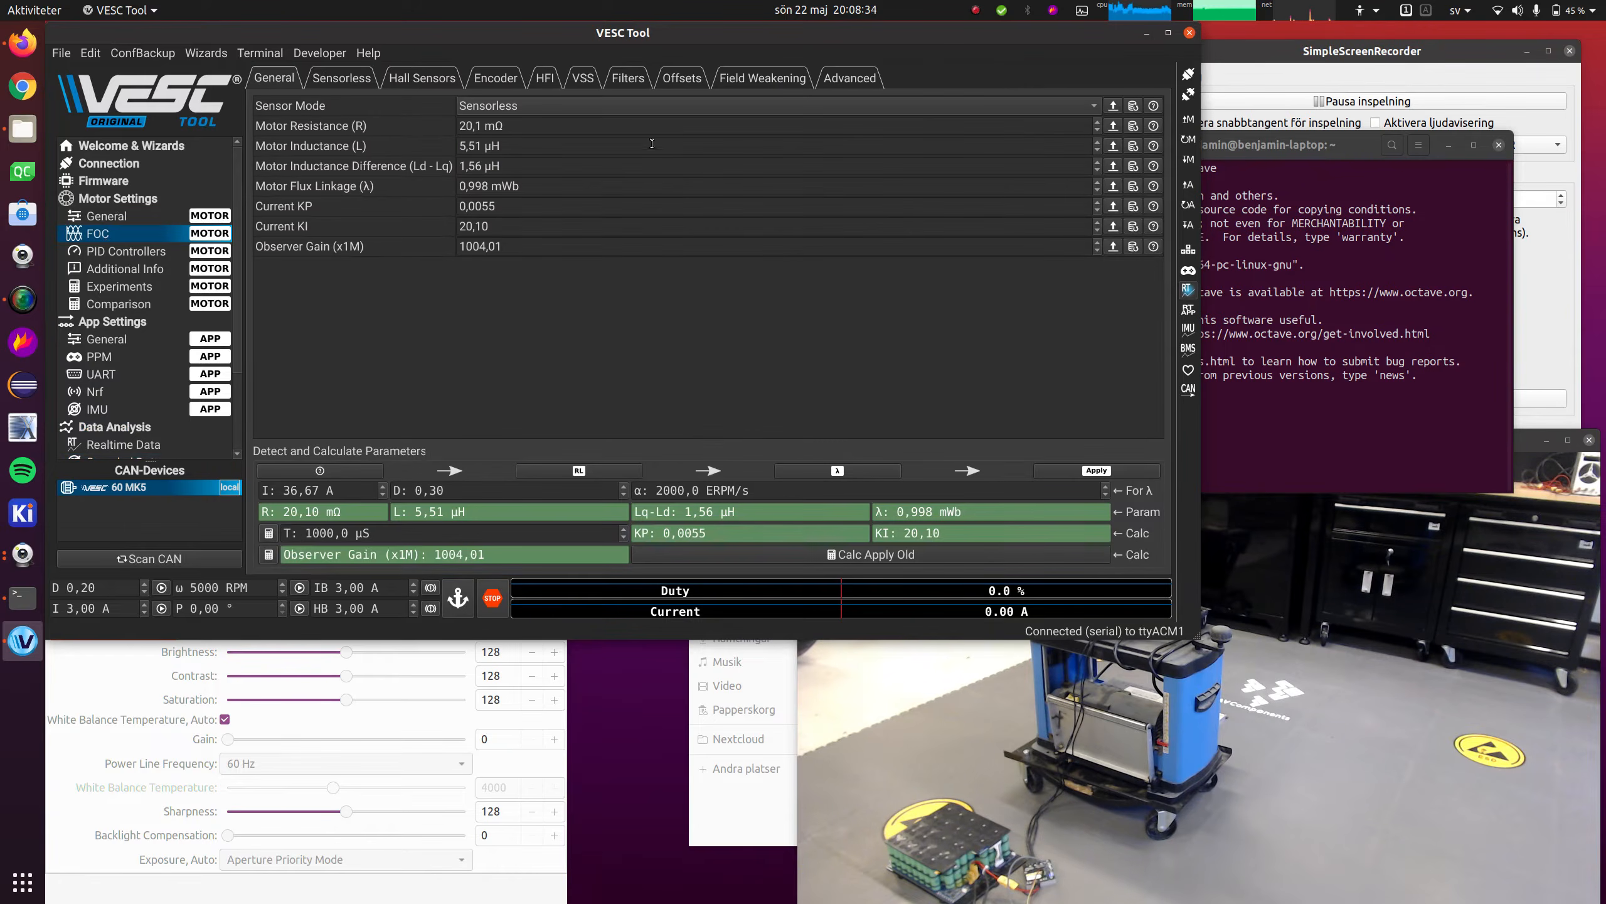
{"action": "left_click", "coordinate": [851, 79]}
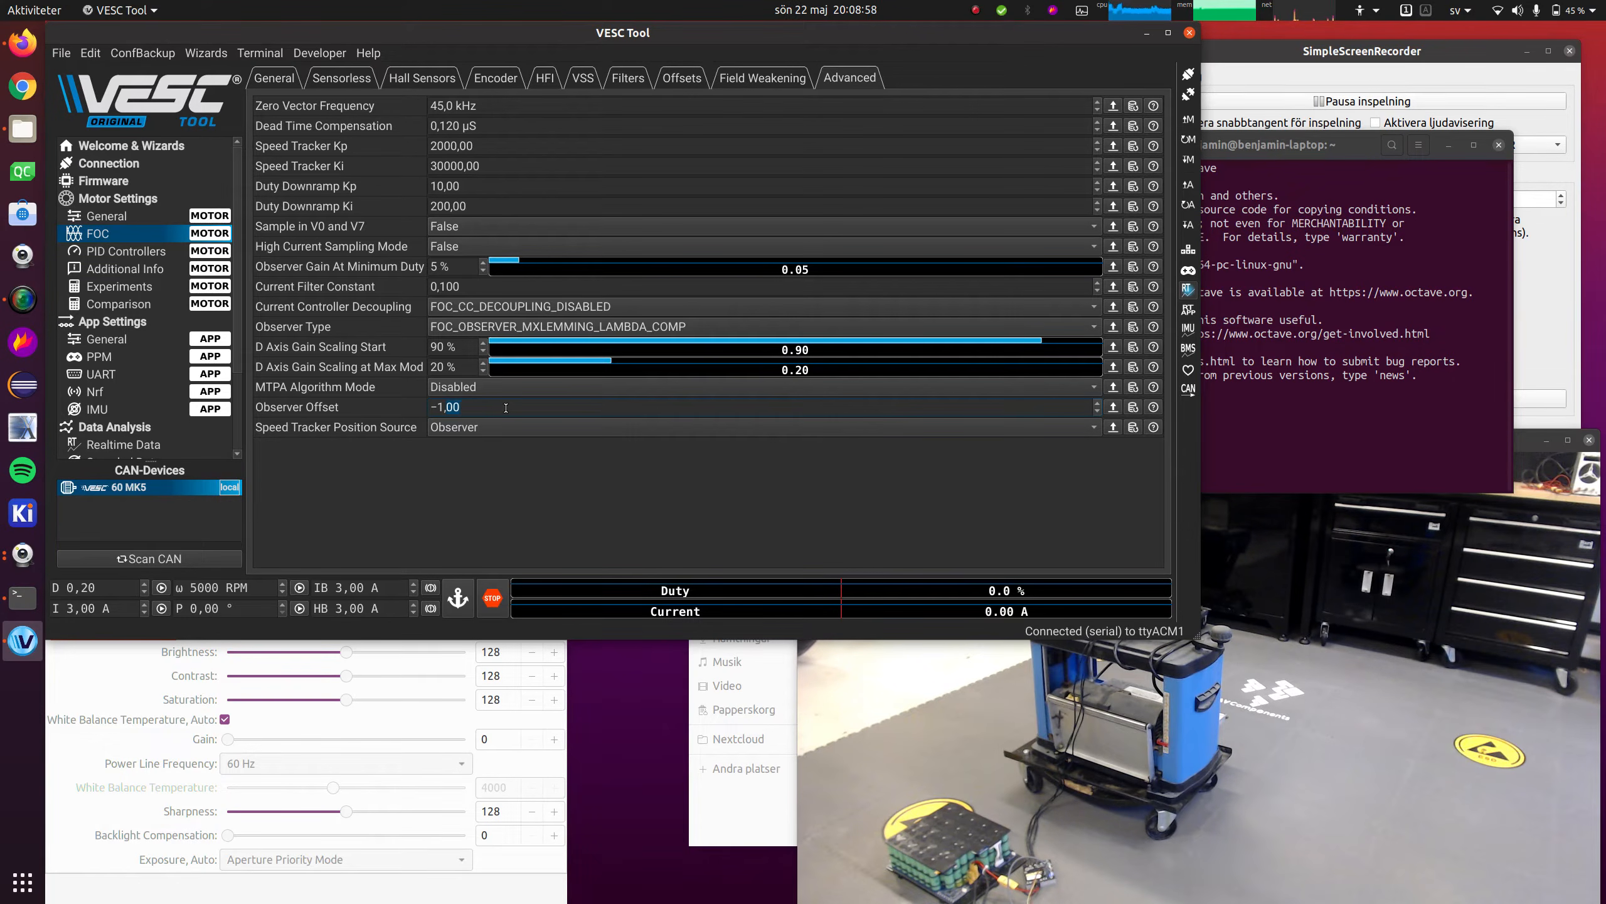
{"action": "type", "text": "5"}
{"action": "left_click", "coordinate": [1189, 167]}
{"action": "scroll", "coordinate": [169, 412], "scroll_direction": "down", "scroll_amount": 1}
{"action": "left_click", "coordinate": [176, 394]}
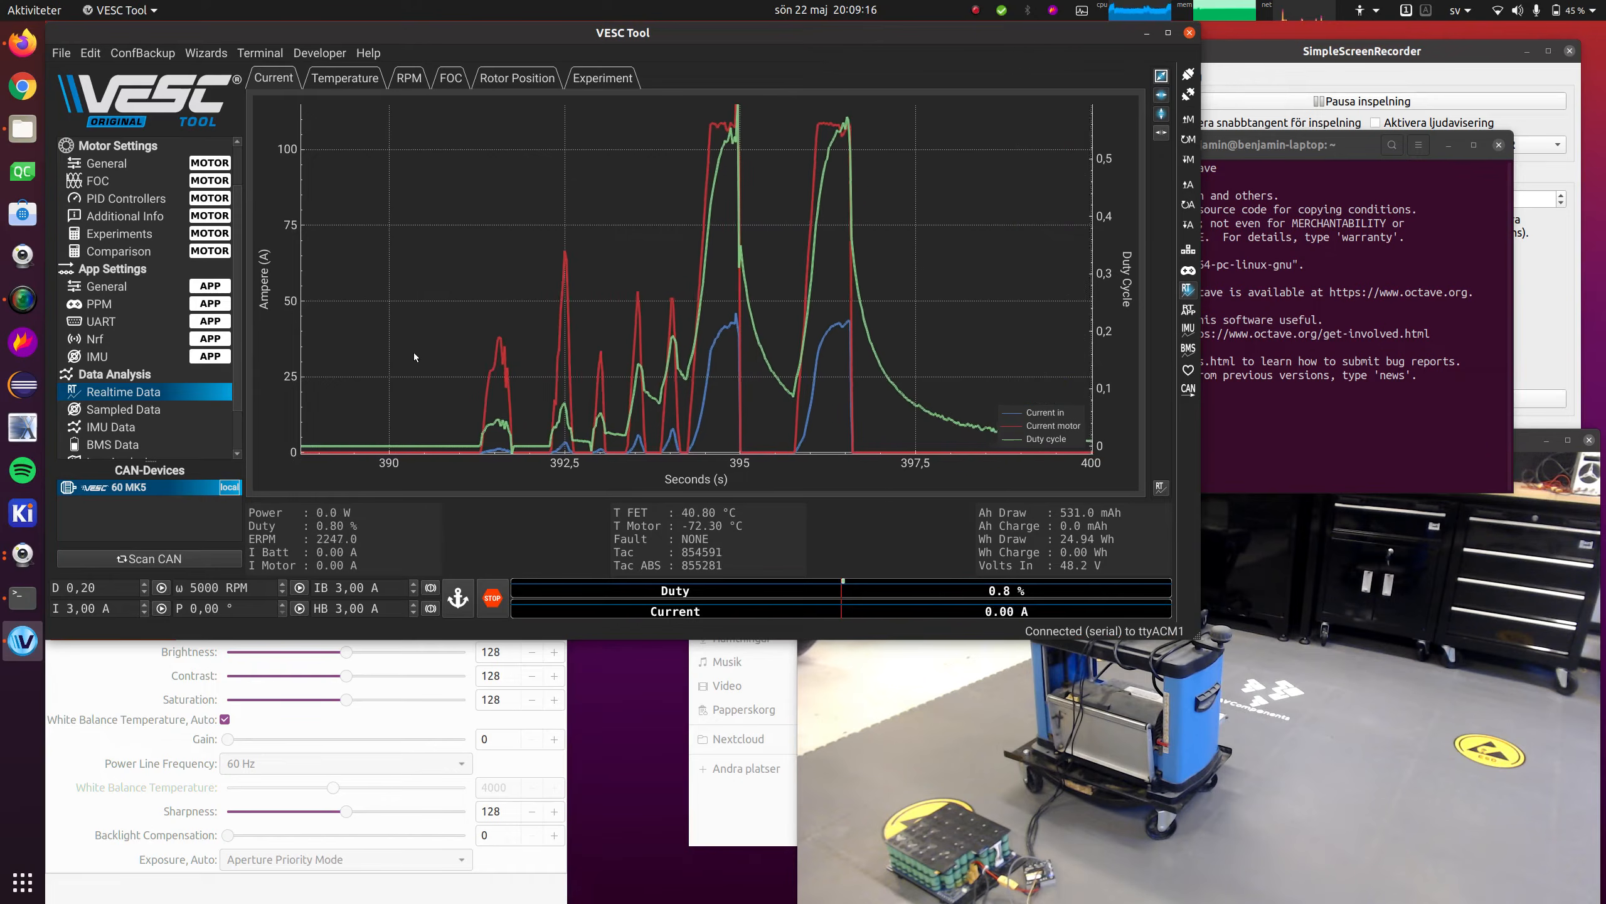
Set the motor inductance to 4 µH in the general FOC settings and write the motor configuration
{"action": "left_click", "coordinate": [129, 182]}
{"action": "left_click", "coordinate": [282, 81]}
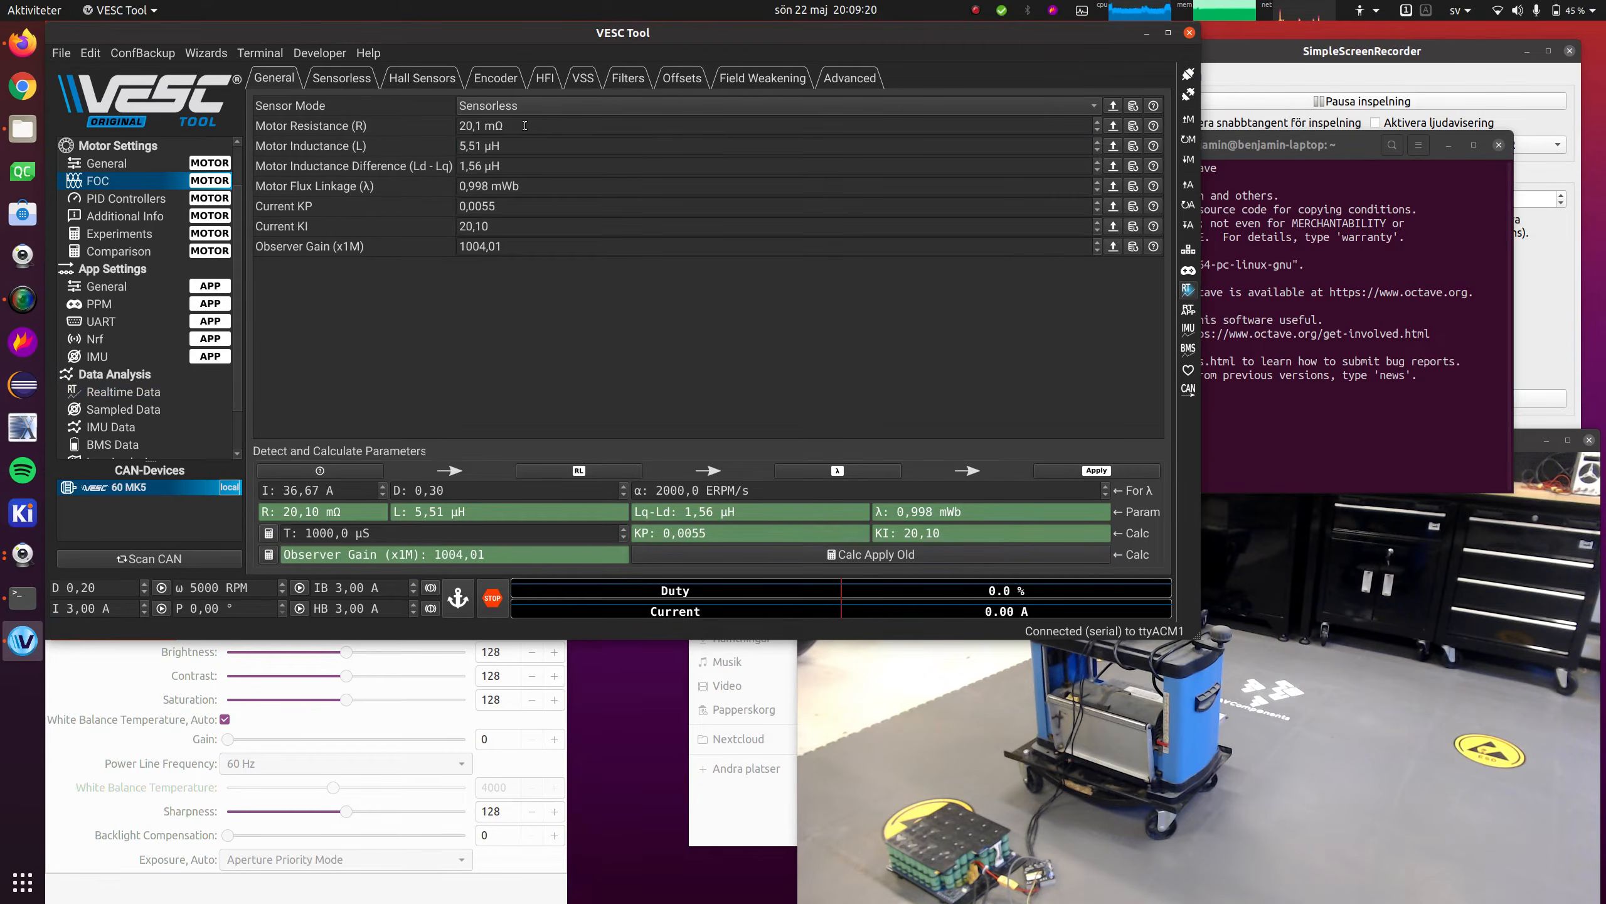
{"action": "triple_click", "coordinate": [549, 147]}
{"action": "type", "text": "4"}
{"action": "left_click", "coordinate": [1195, 160]}
Set the sensorless openloop lock time to 0.3 s, ramp time 0.5 s, current boost 5 A and maximum current 20 A, and write the configuration
{"action": "left_click", "coordinate": [361, 77]}
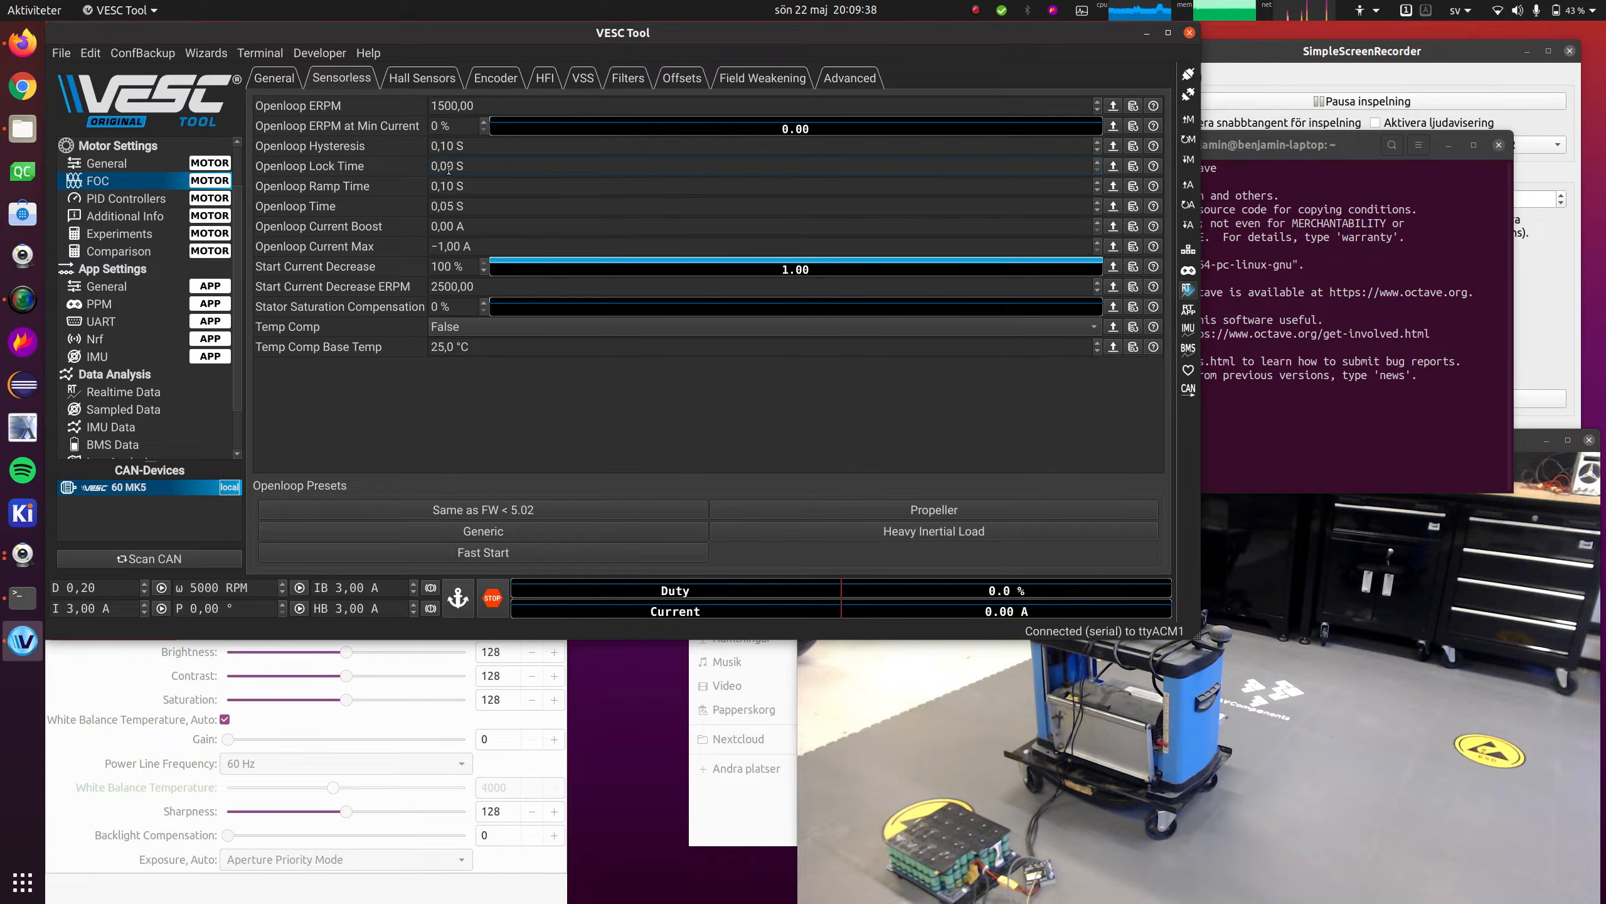
{"action": "type", "text": "3"}
{"action": "double_click", "coordinate": [448, 185]}
{"action": "type", "text": "5"}
{"action": "triple_click", "coordinate": [502, 226]}
{"action": "type", "text": "5"}
{"action": "left_click", "coordinate": [519, 241]}
{"action": "triple_click", "coordinate": [520, 240]}
{"action": "type", "text": "20"}
{"action": "left_click", "coordinate": [1188, 159]}
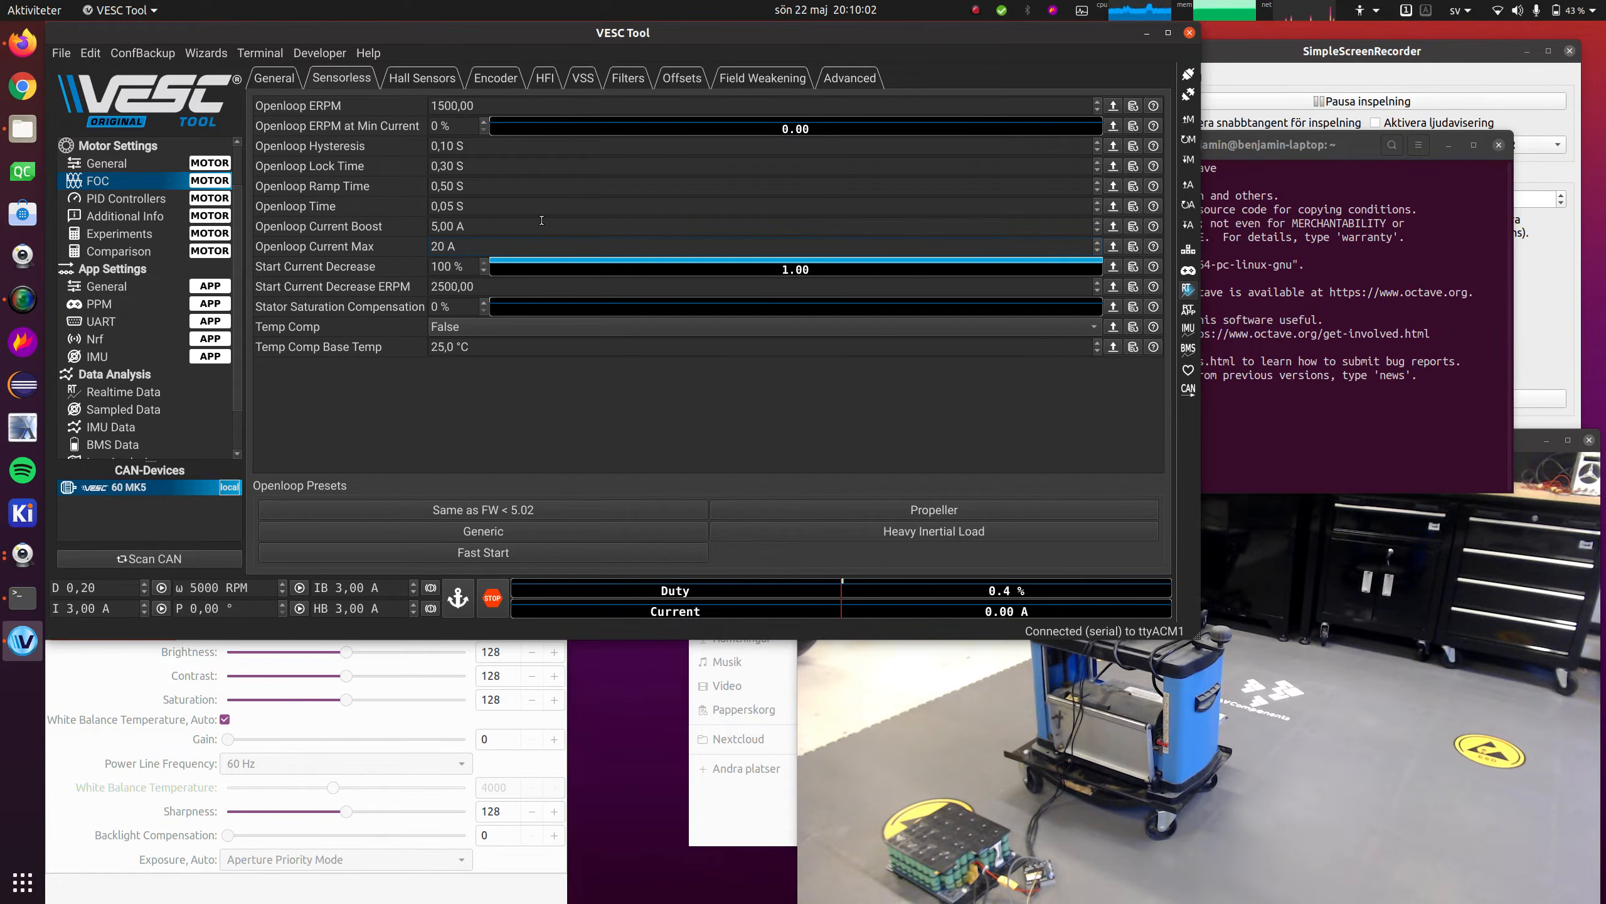
Set the openloop ramp time to 0.3 s and the openloop lock time to 0.1 s, and write the motor configuration
{"action": "double_click", "coordinate": [445, 188]}
{"action": "type", "text": "3"}
{"action": "double_click", "coordinate": [447, 166]}
{"action": "type", "text": "1"}
{"action": "left_click", "coordinate": [1189, 158]}
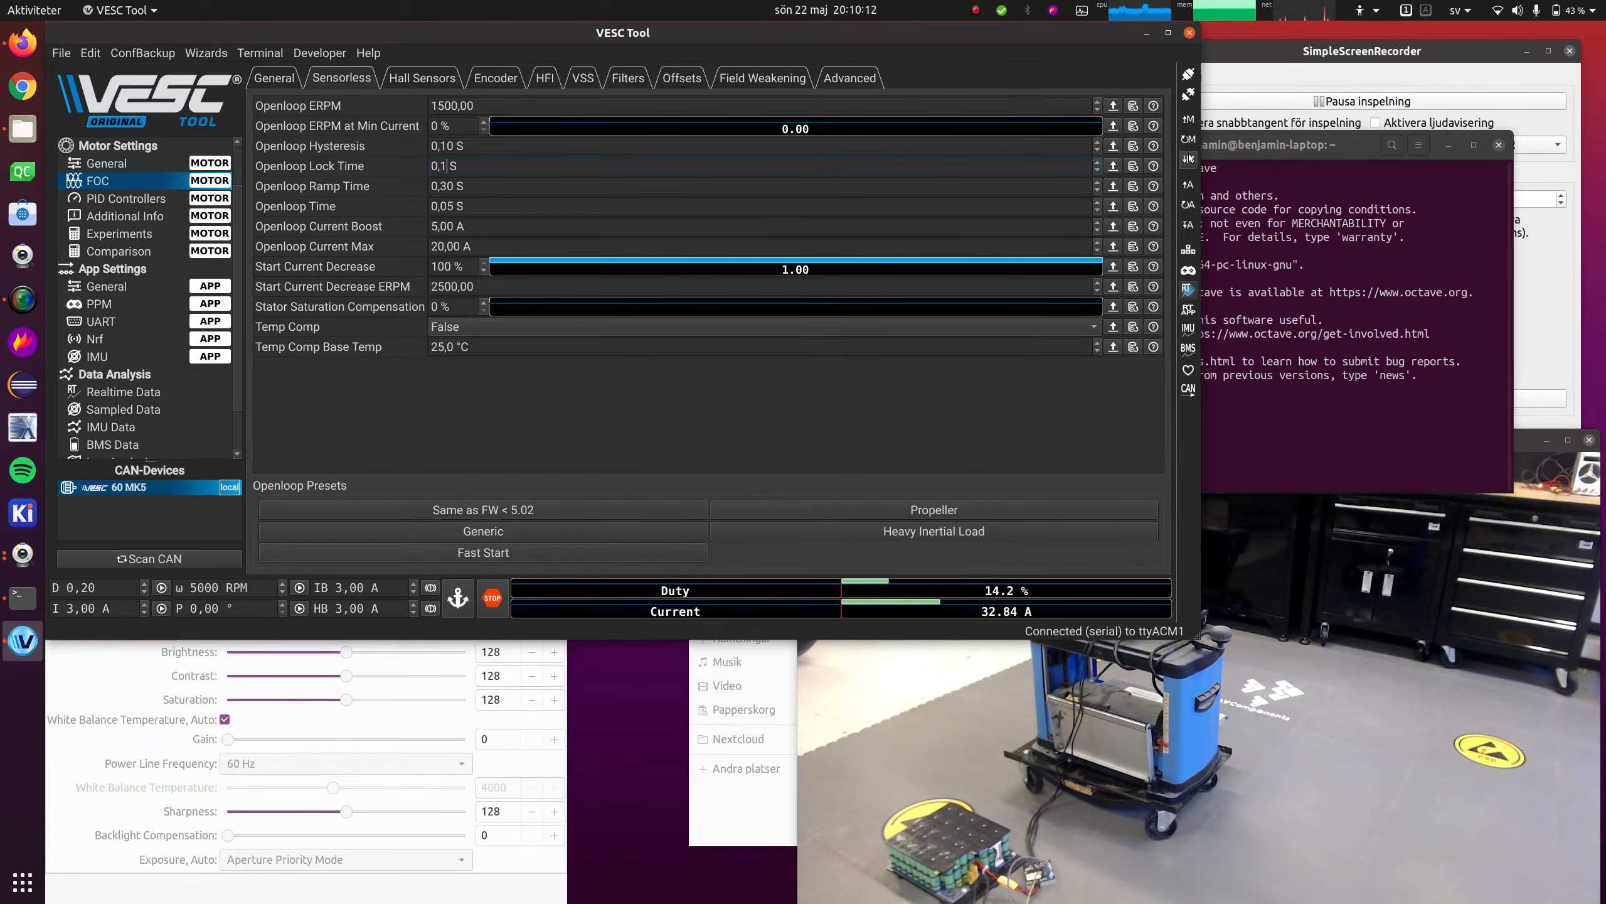
{"action": "left_click", "coordinate": [1189, 158]}
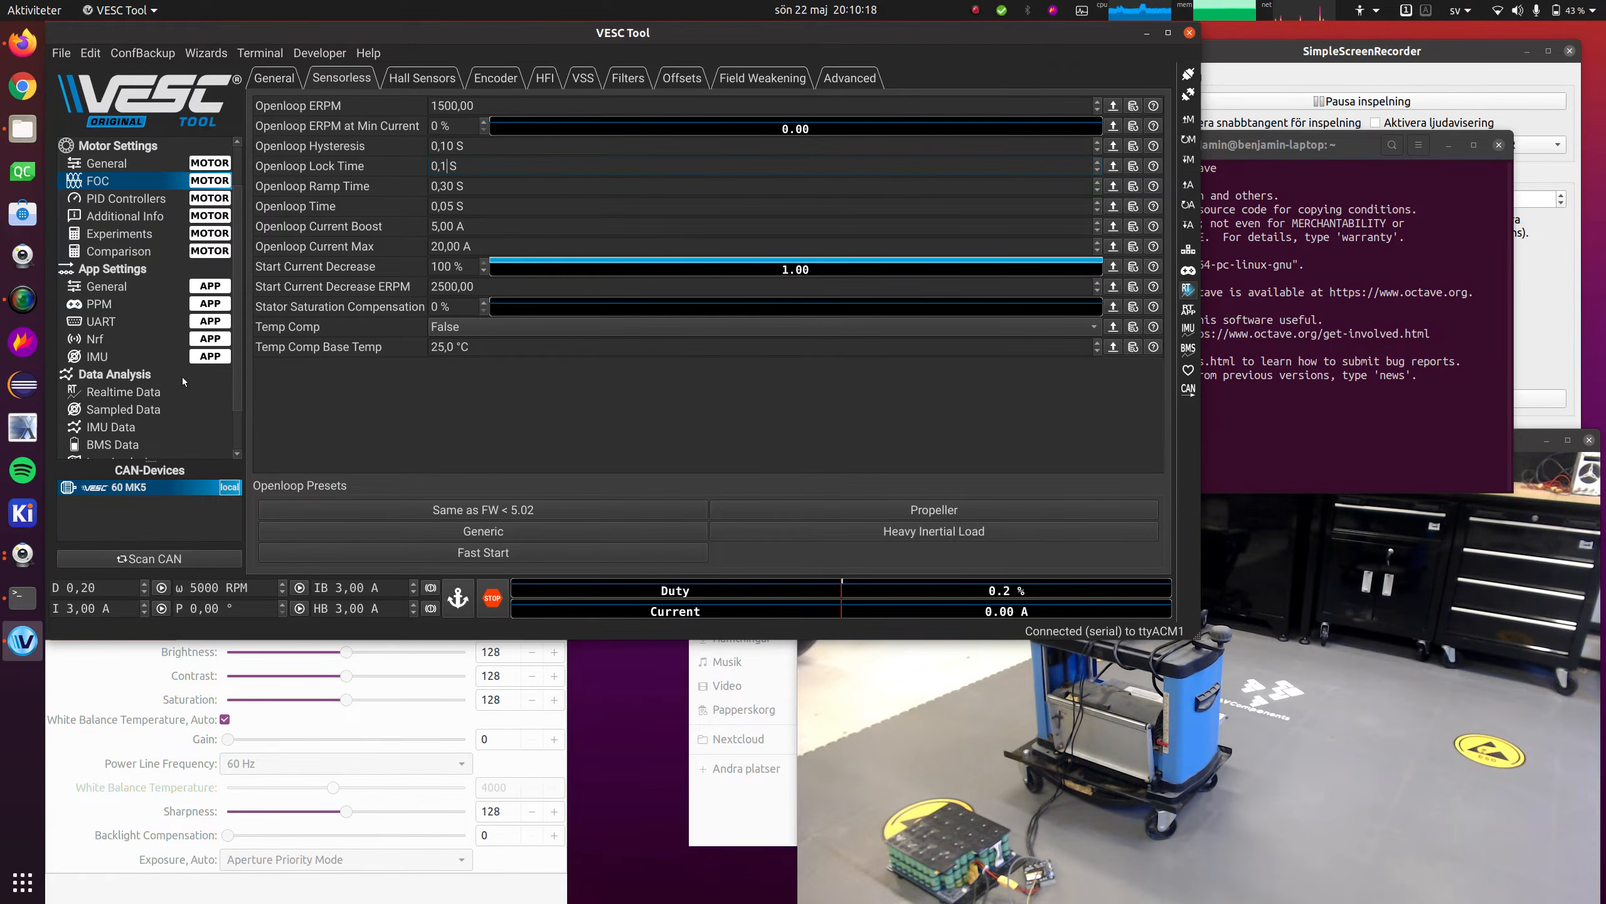
Test the motor with the realtime current plot and review the general FOC parameters and sampled data
{"action": "left_click", "coordinate": [160, 378]}
{"action": "left_click", "coordinate": [151, 392]}
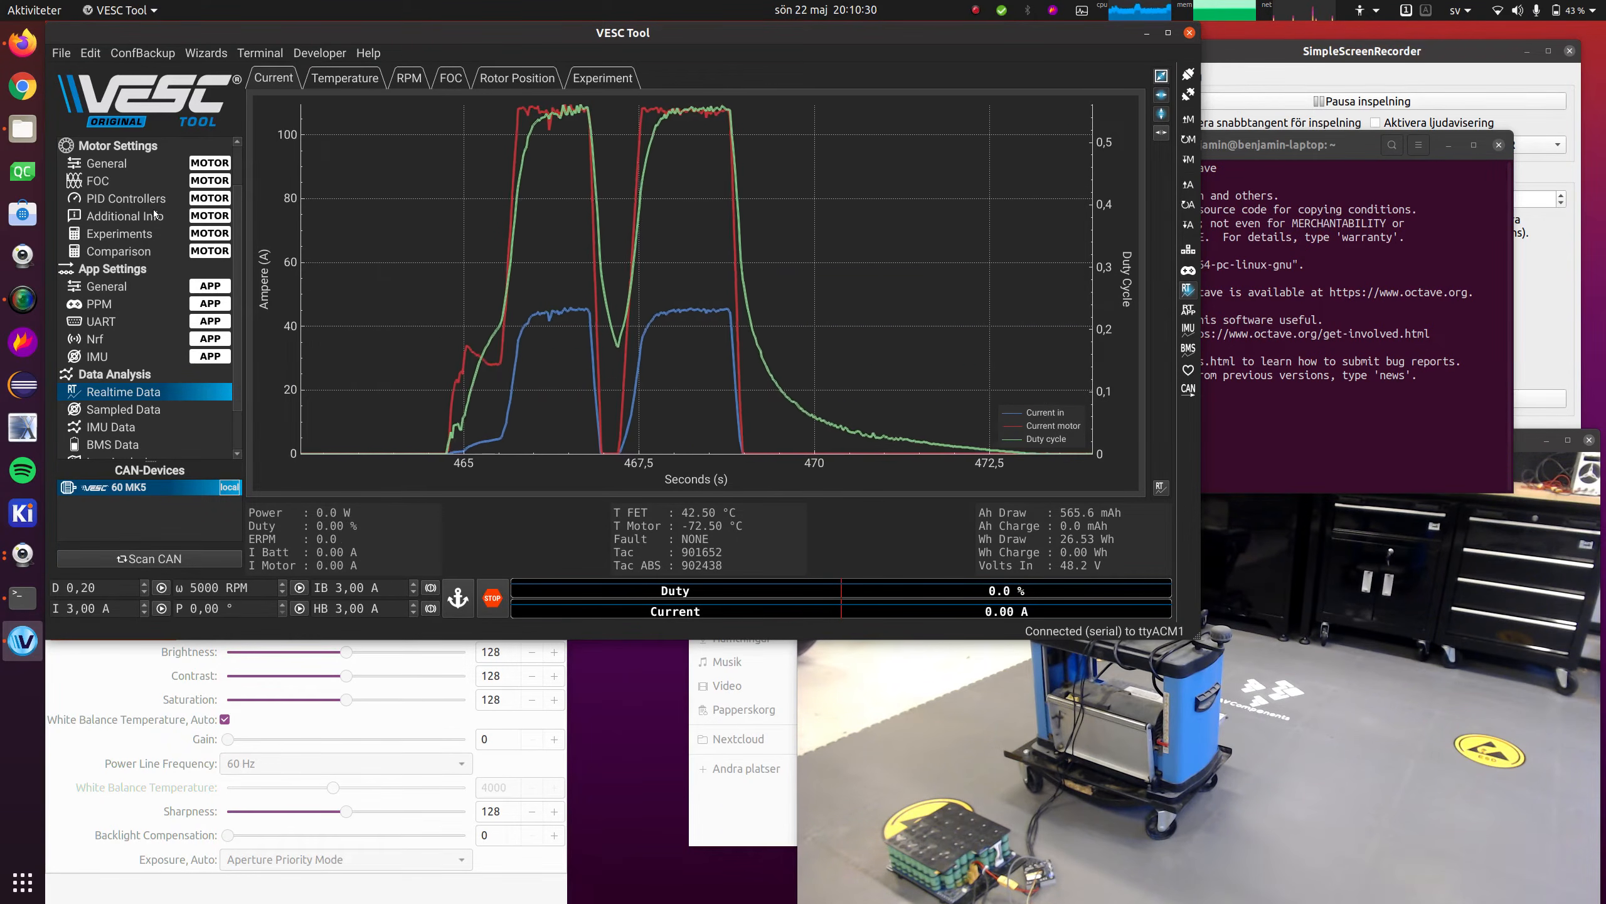
{"action": "left_click", "coordinate": [124, 178]}
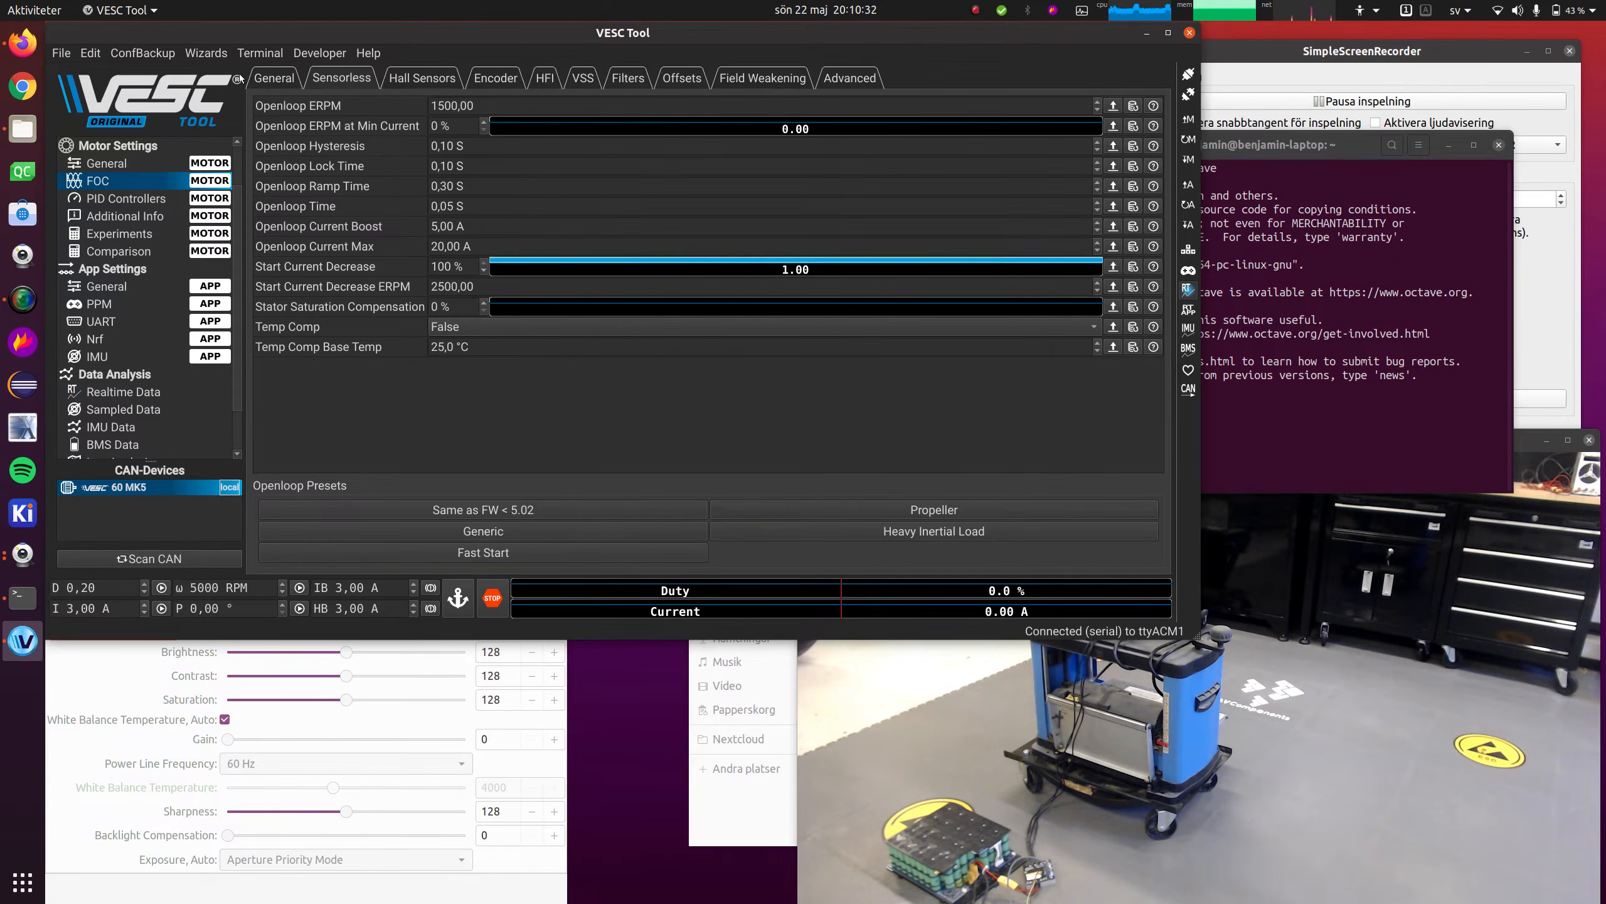
{"action": "left_click", "coordinate": [273, 78]}
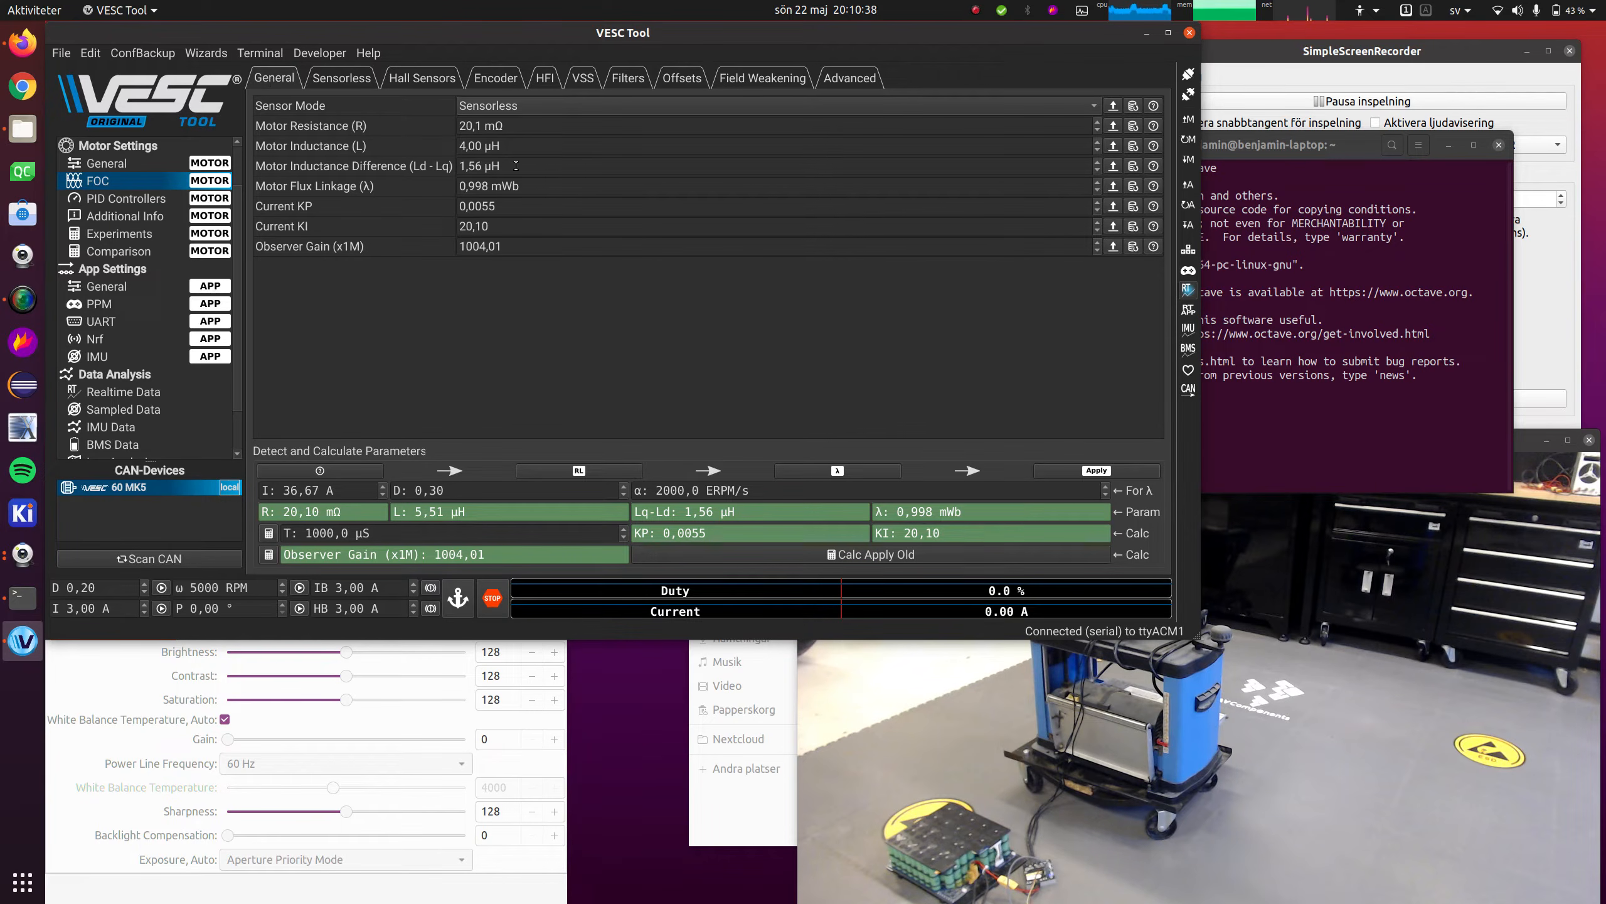
{"action": "left_click", "coordinate": [123, 410]}
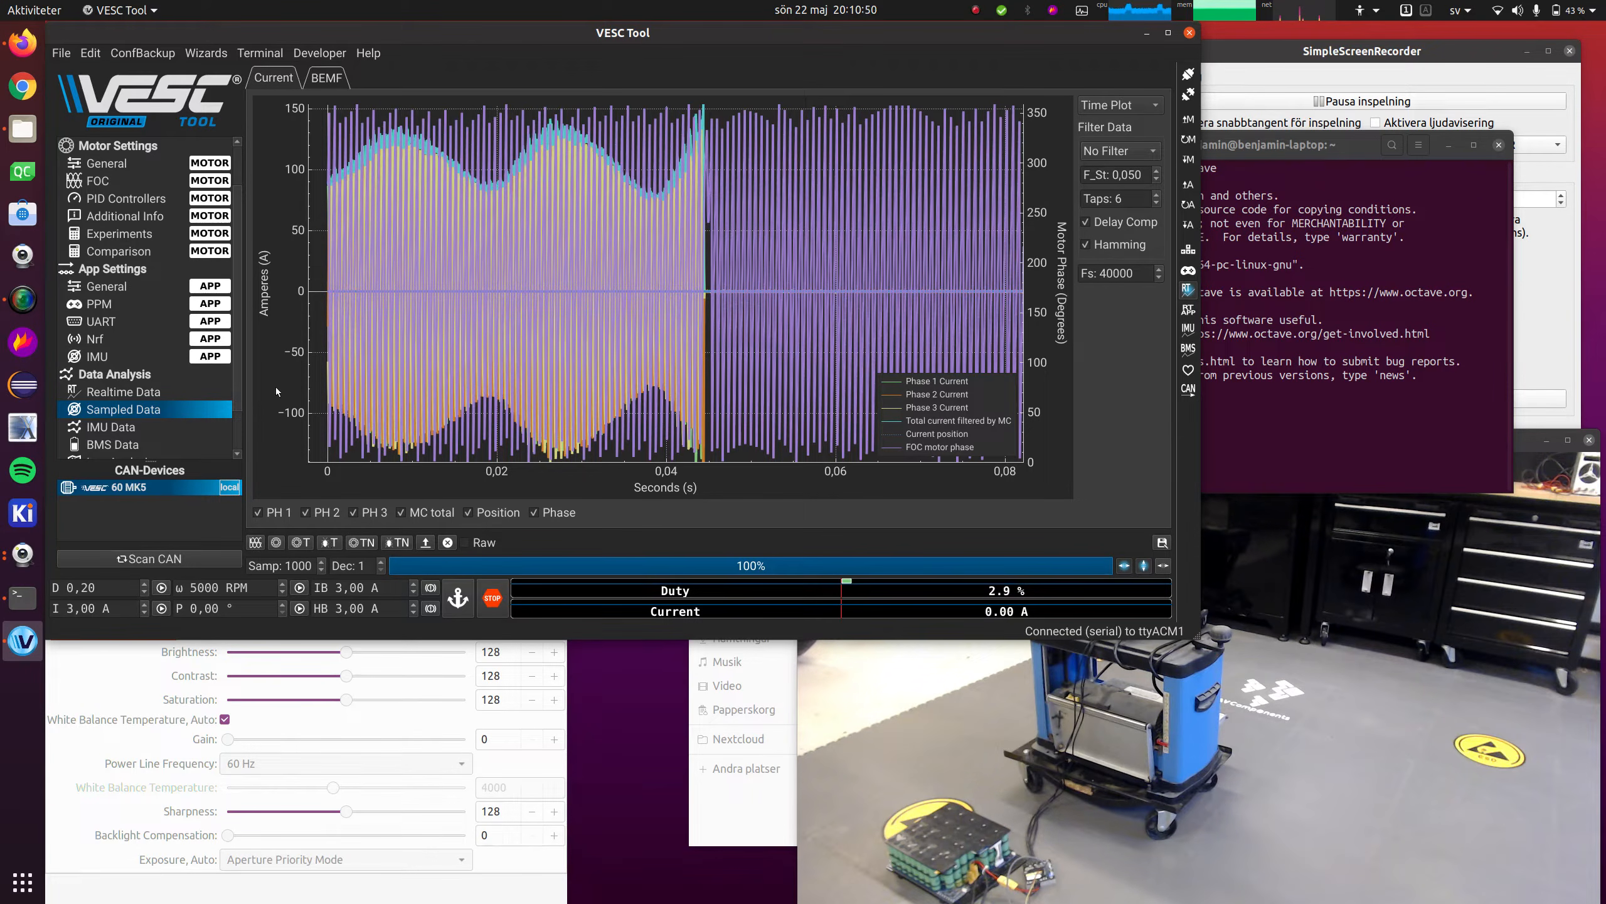
{"action": "left_click", "coordinate": [156, 389]}
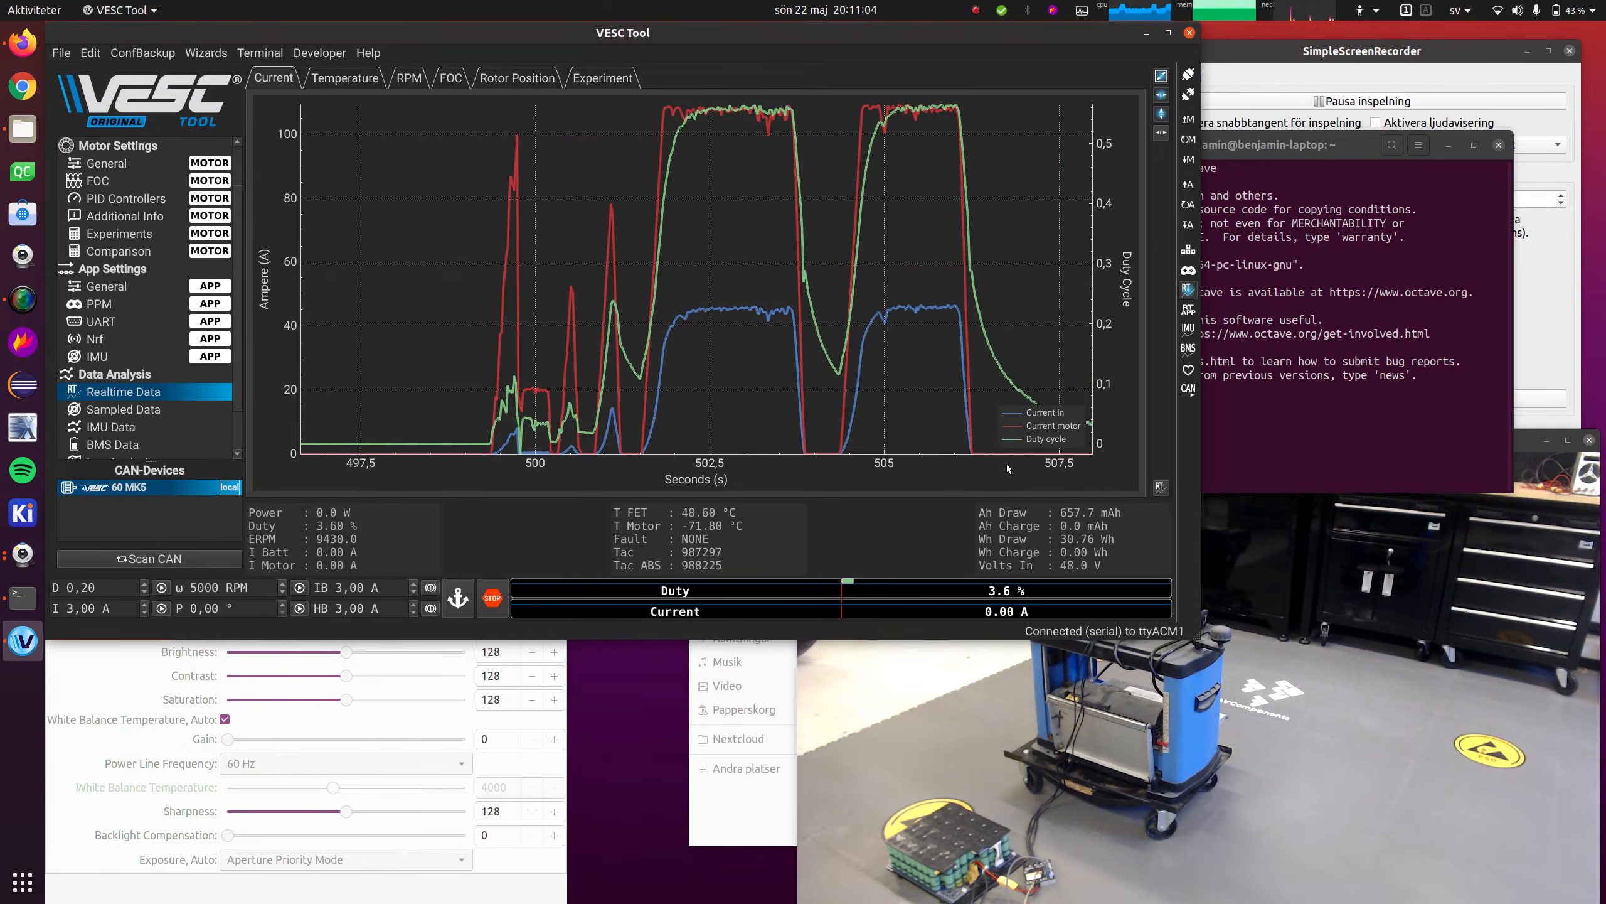
Switch to the Octave terminal, calculate 92000/11, and compare it with the KDE5215XF-435 performance table in Firefox
{"action": "left_click", "coordinate": [1212, 403]}
{"action": "key", "text": "Up"}
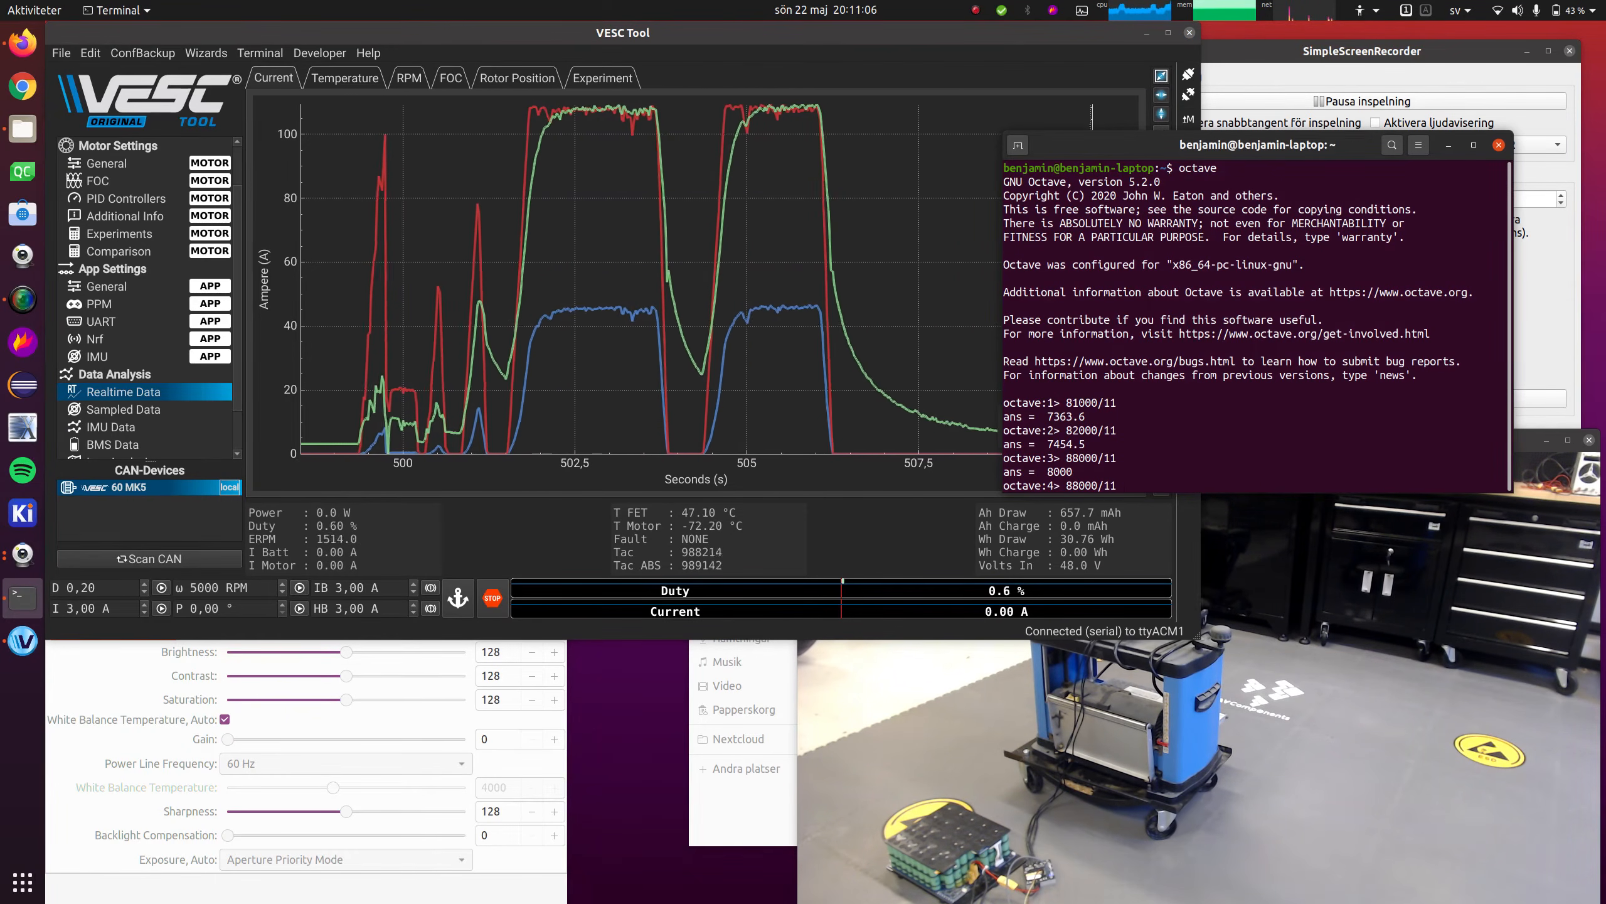
{"action": "key", "text": "Left"}
{"action": "key", "text": "Left"}
{"action": "key", "text": "Left"}
{"action": "key", "text": "Left"}
{"action": "key", "text": "Left"}
{"action": "key", "text": "Left"}
{"action": "key", "text": "BackSpace"}
{"action": "key", "text": "BackSpace"}
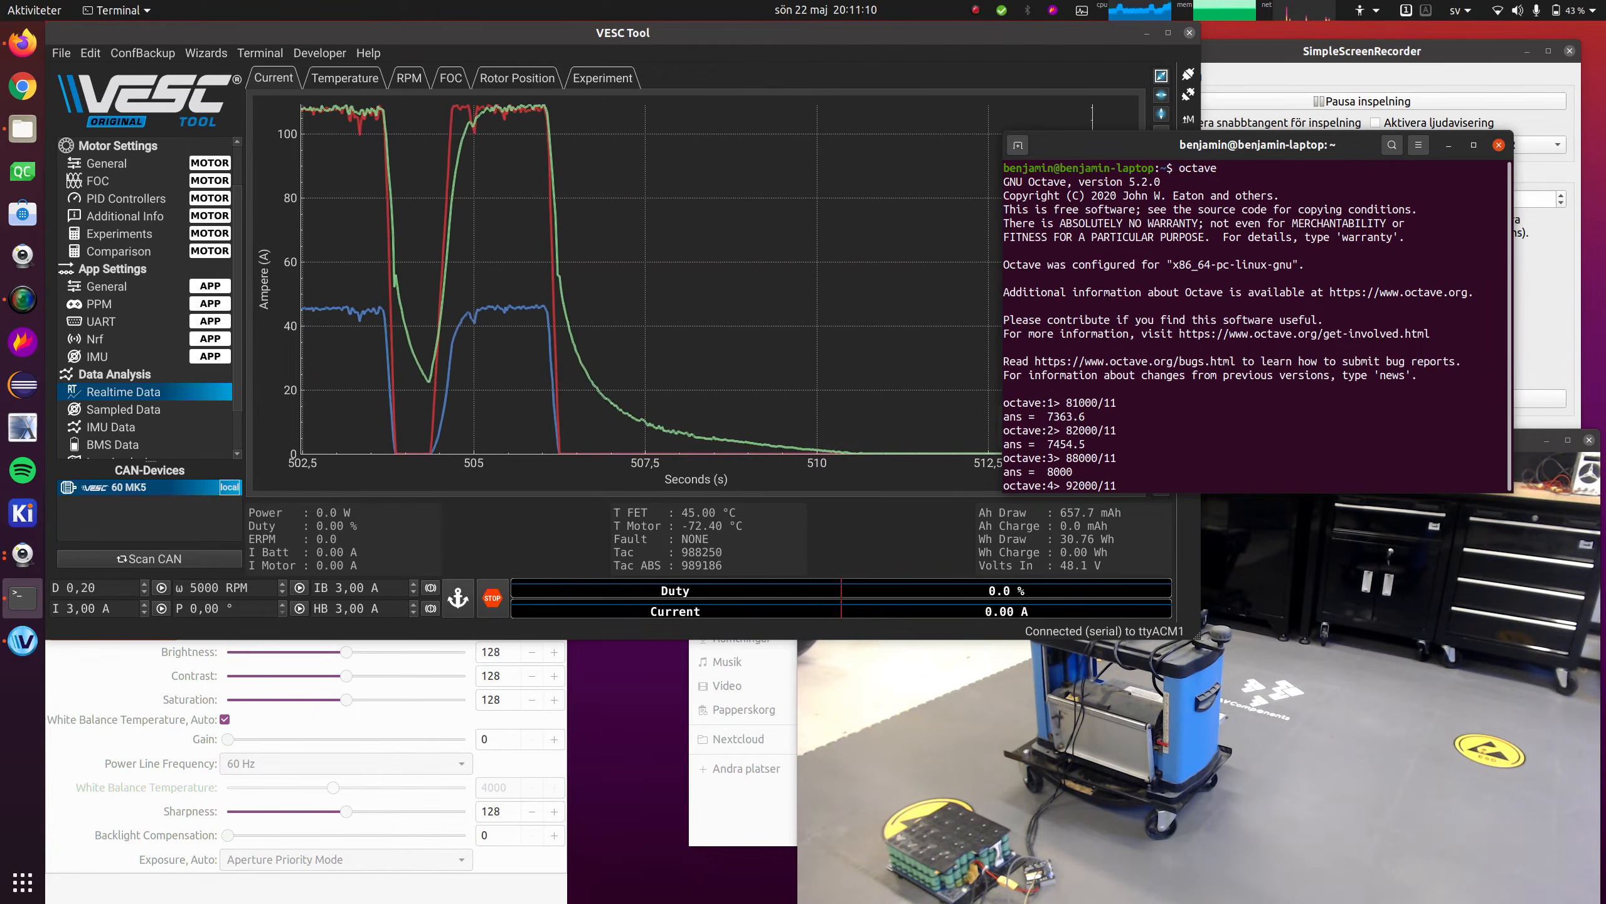
{"action": "type", "text": "92"}
{"action": "key", "text": "Return"}
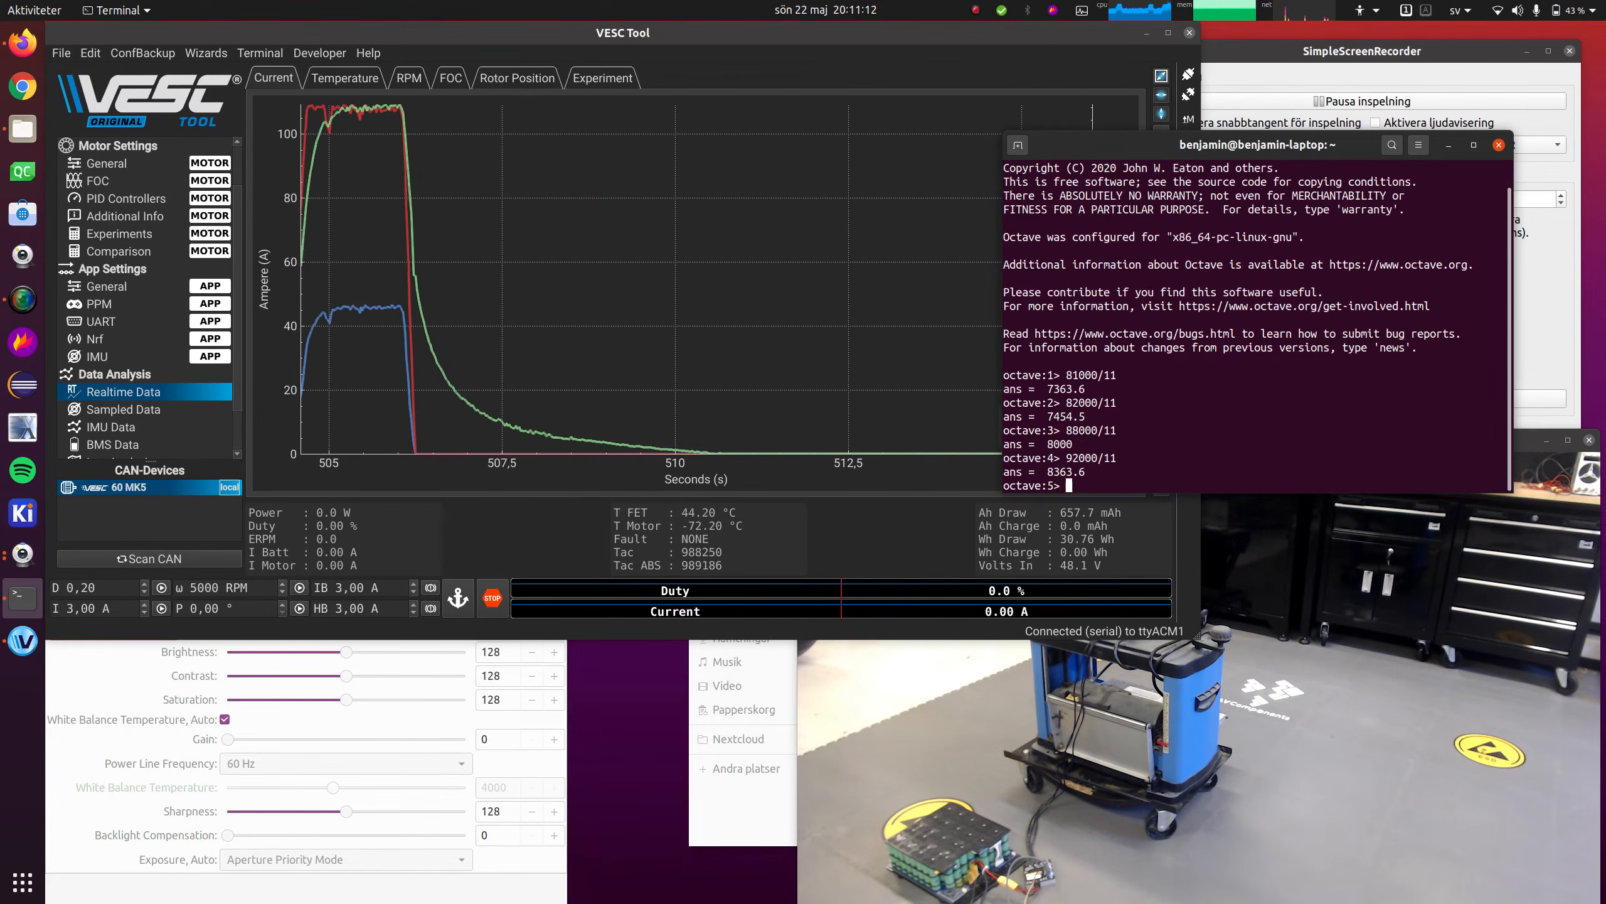
{"action": "key", "text": "ctrl+alt+Down"}
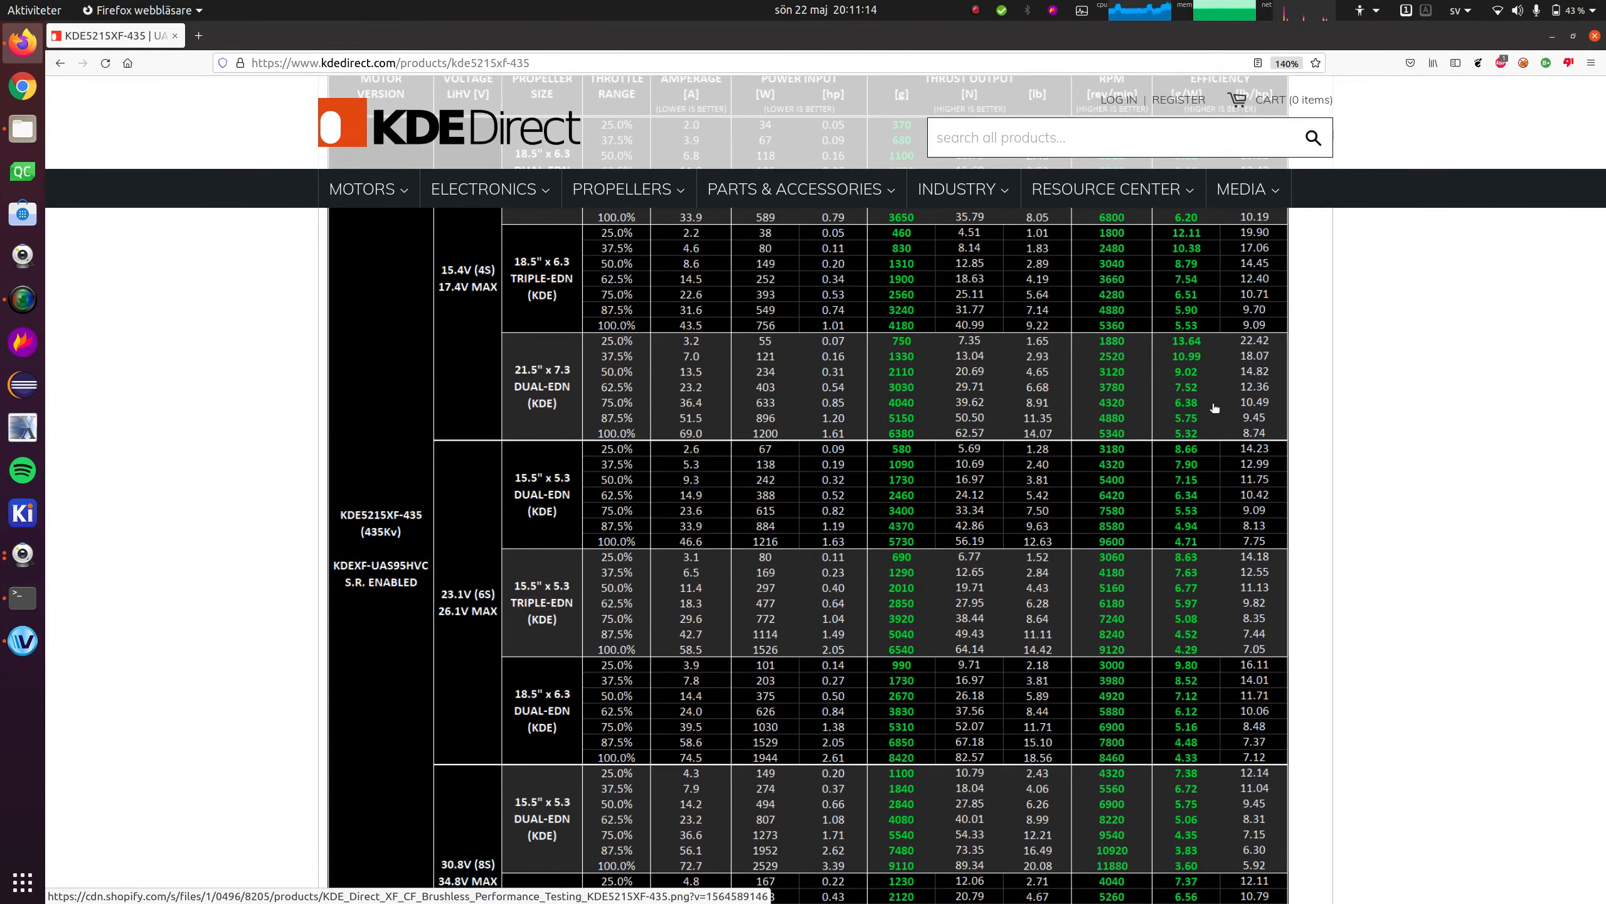
Switch back to the Octave terminal and calculate 92300/11
{"action": "key", "text": "ctrl+alt+Up"}
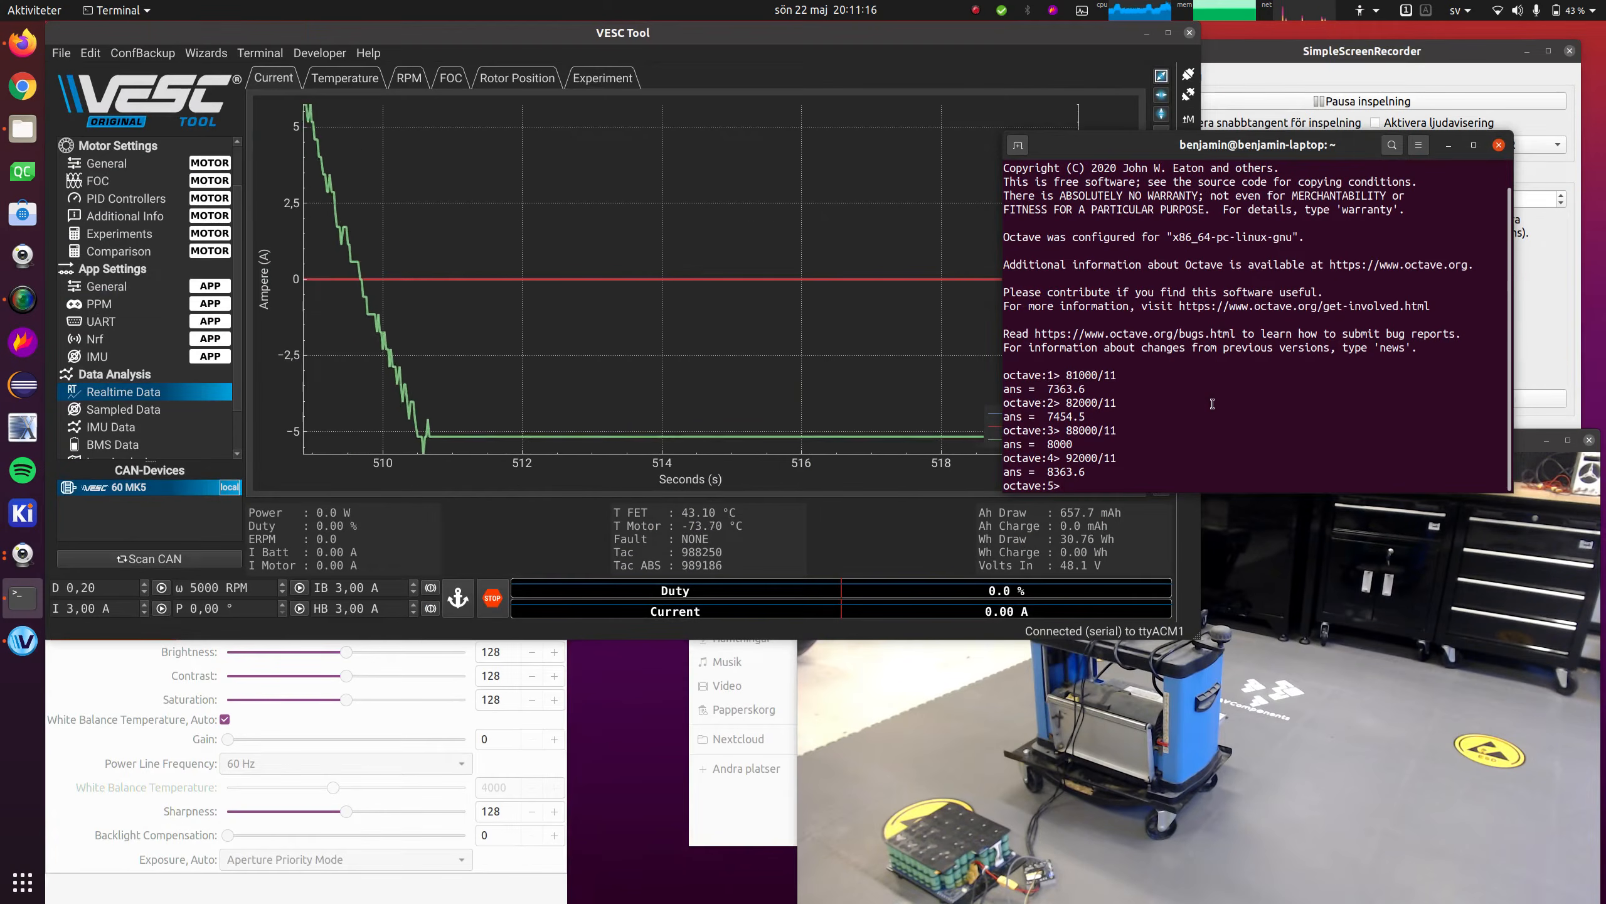
{"action": "key", "text": "Left"}
{"action": "key", "text": "Left"}
{"action": "key", "text": "Left"}
{"action": "key", "text": "Left"}
{"action": "key", "text": "Left"}
{"action": "key", "text": "Left"}
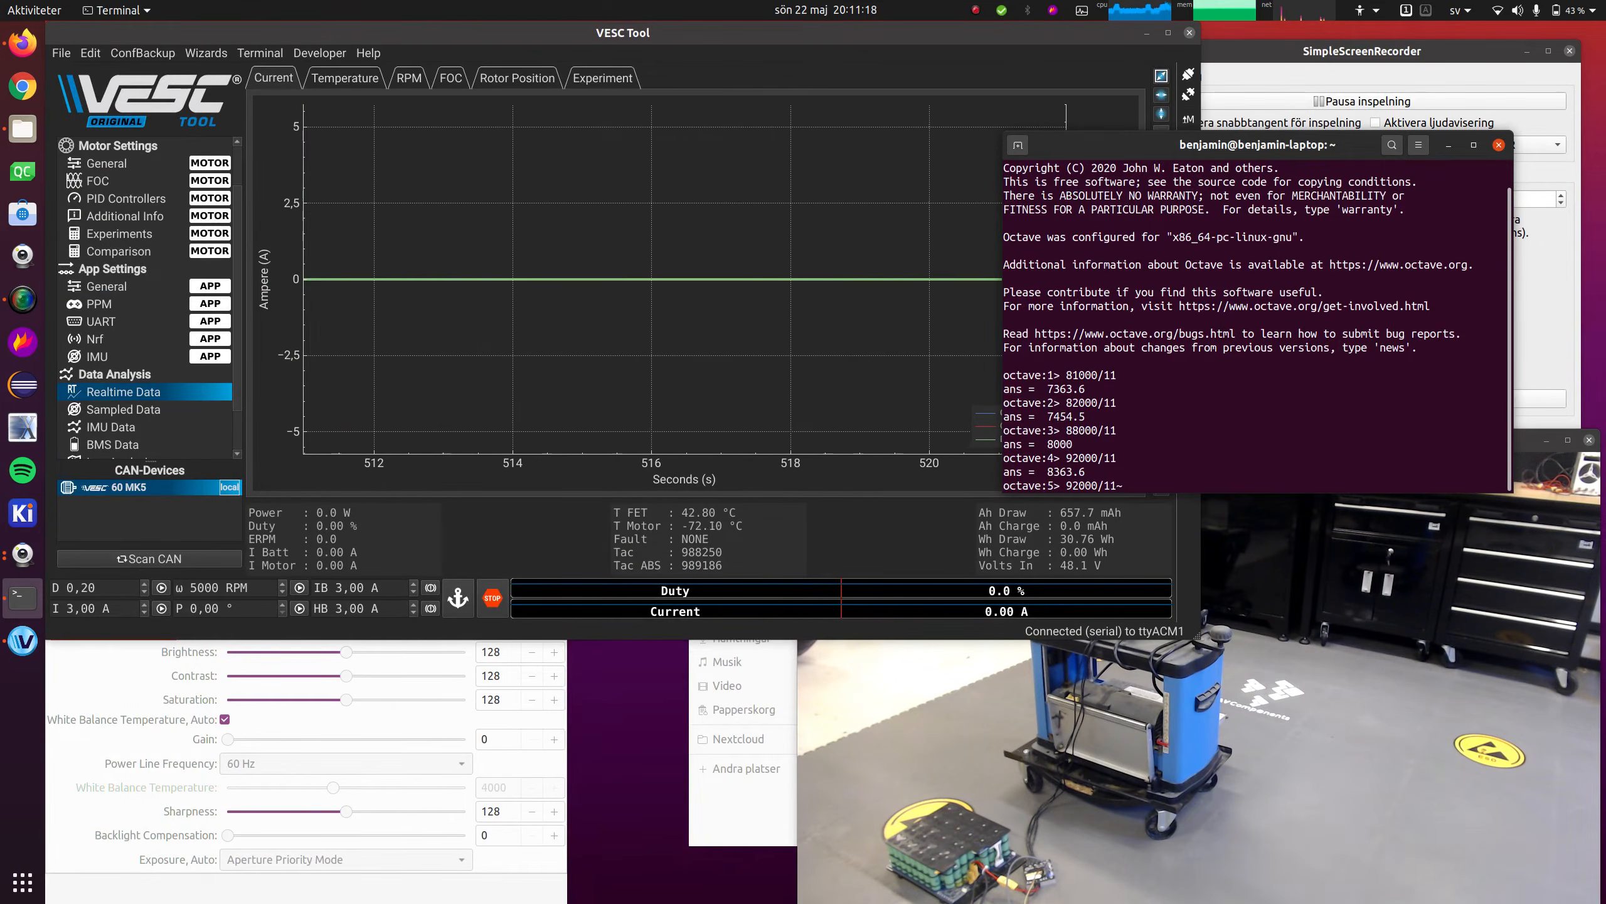
{"action": "key", "text": "BackSpace"}
{"action": "type", "text": "3"}
{"action": "key", "text": "Return"}
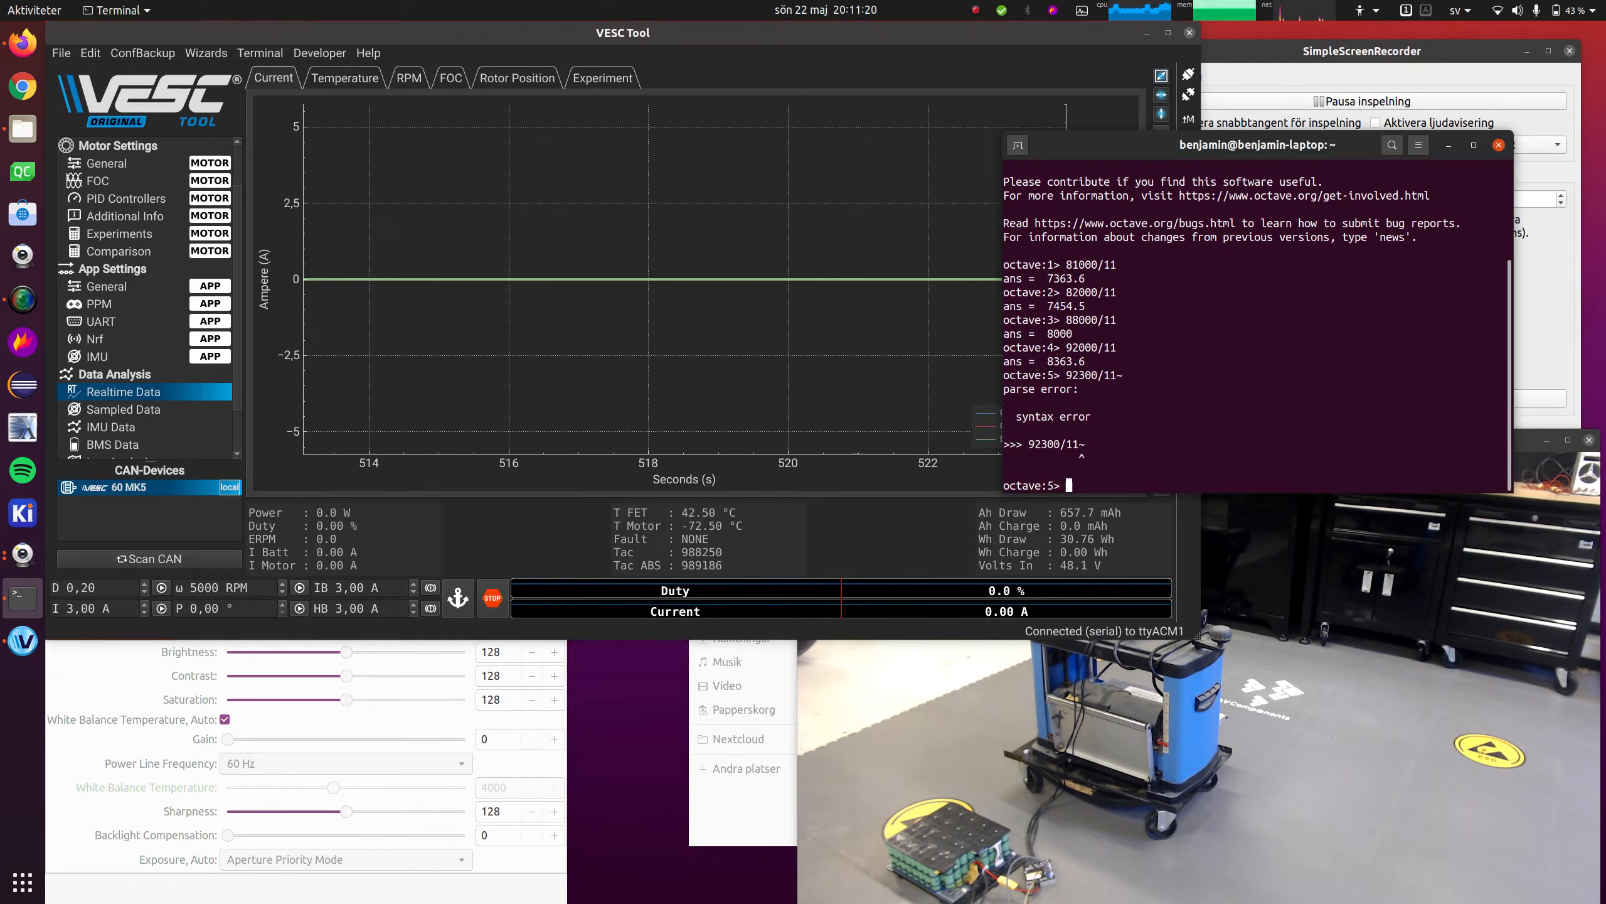
{"action": "key", "text": "Up"}
{"action": "key", "text": "BackSpace"}
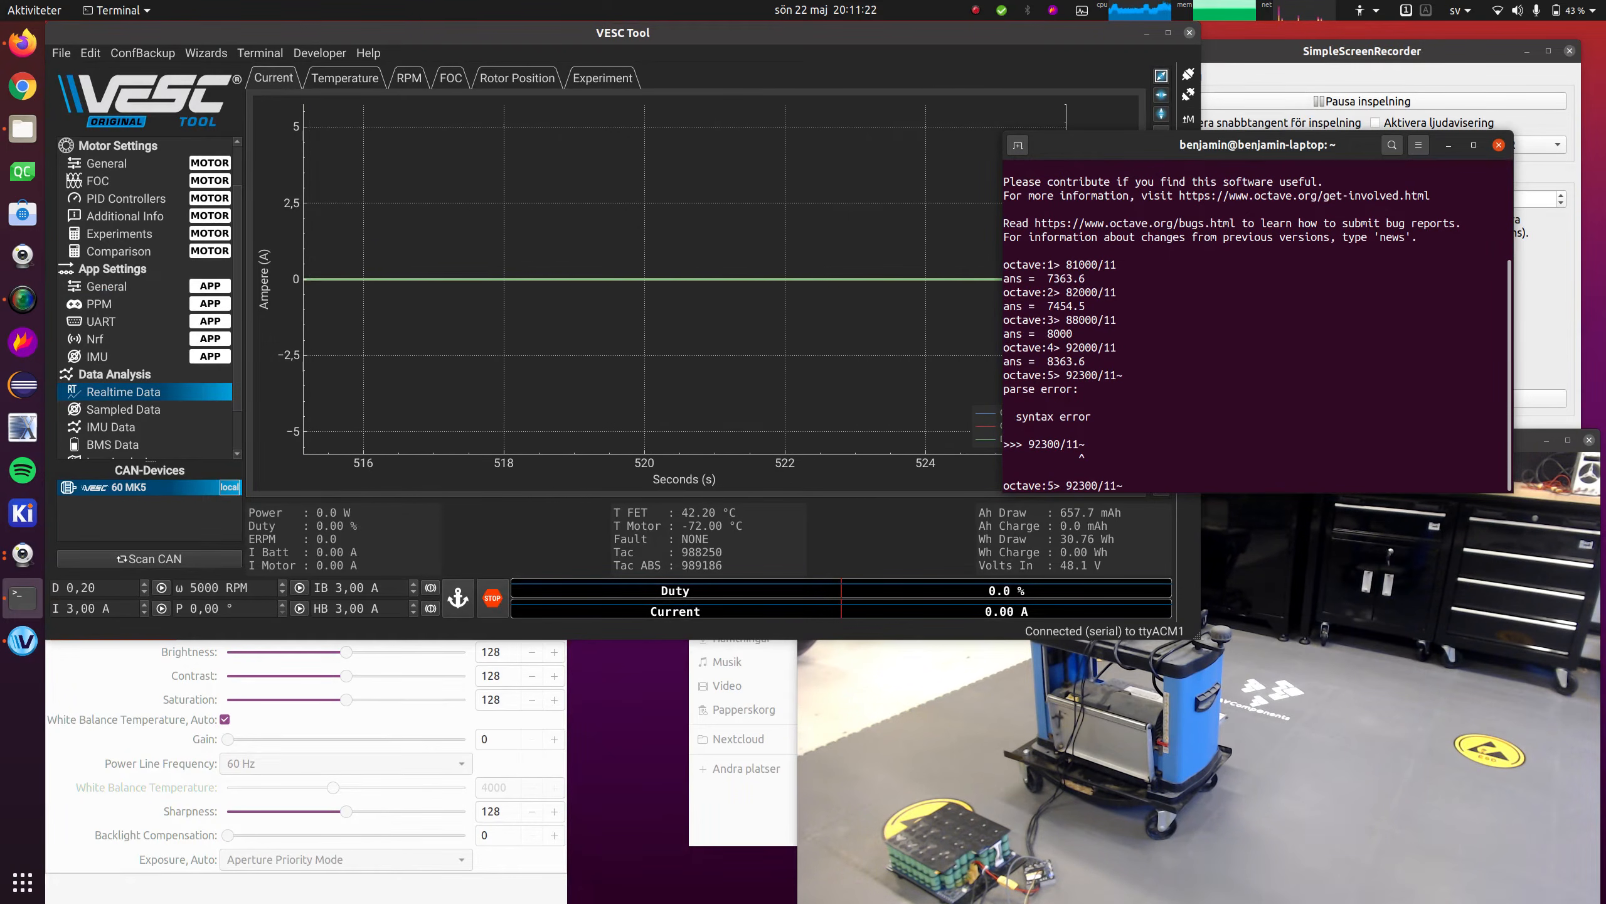
{"action": "key", "text": "Return"}
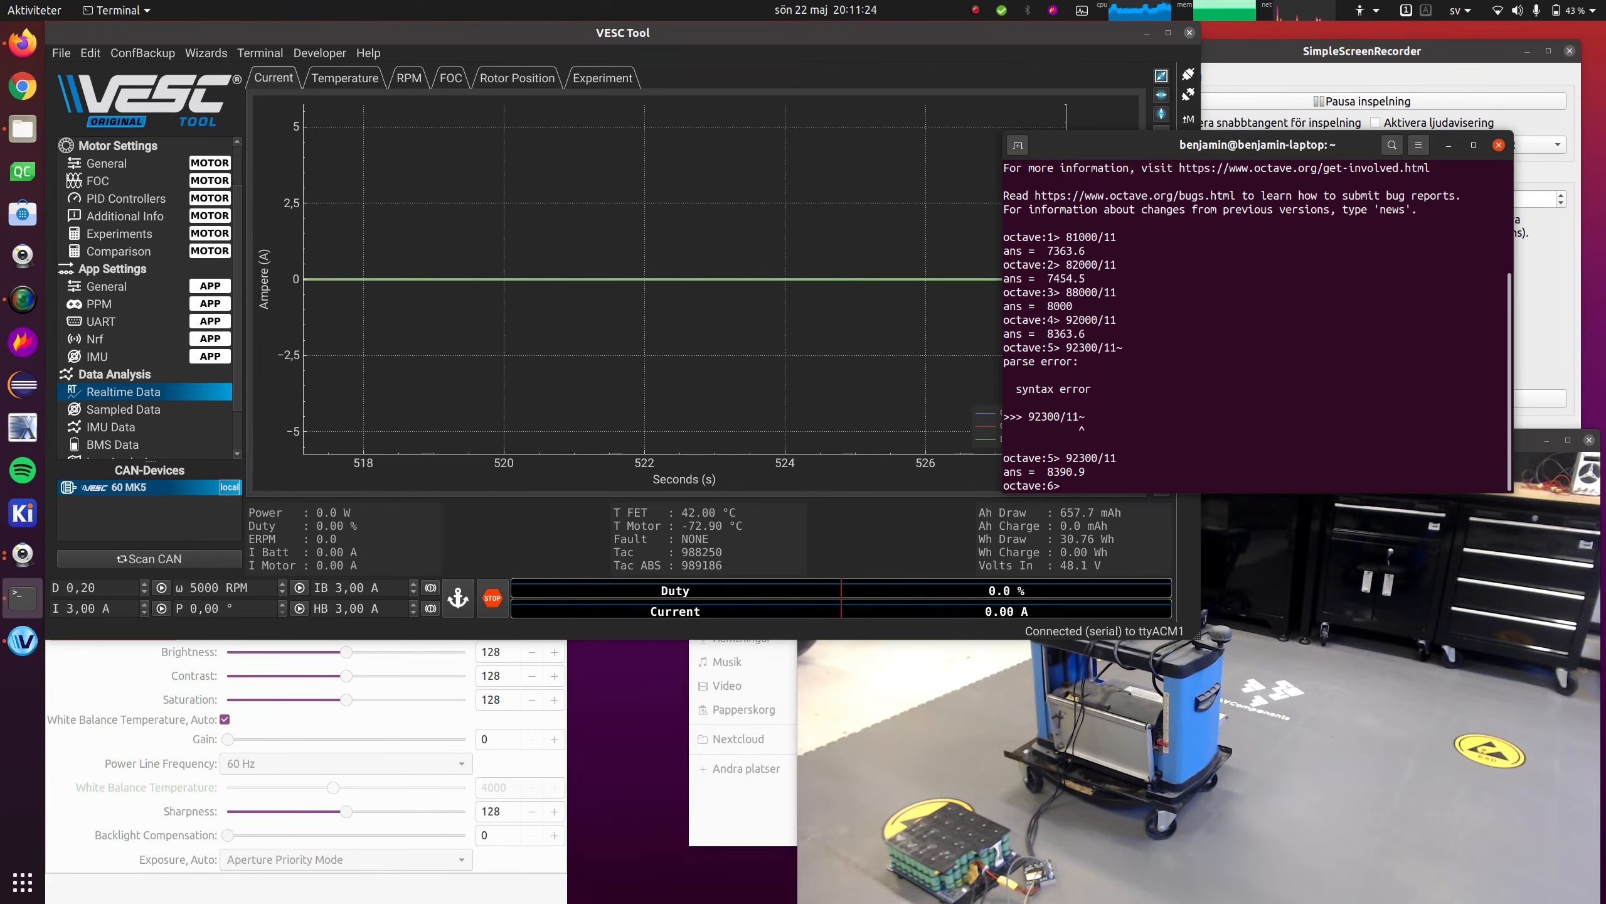
Compare the calculated RPM with the KDE5215XF-435 performance table in Firefox, and return to the realtime current plot in VESC Tool
{"action": "key", "text": "alt+Tab"}
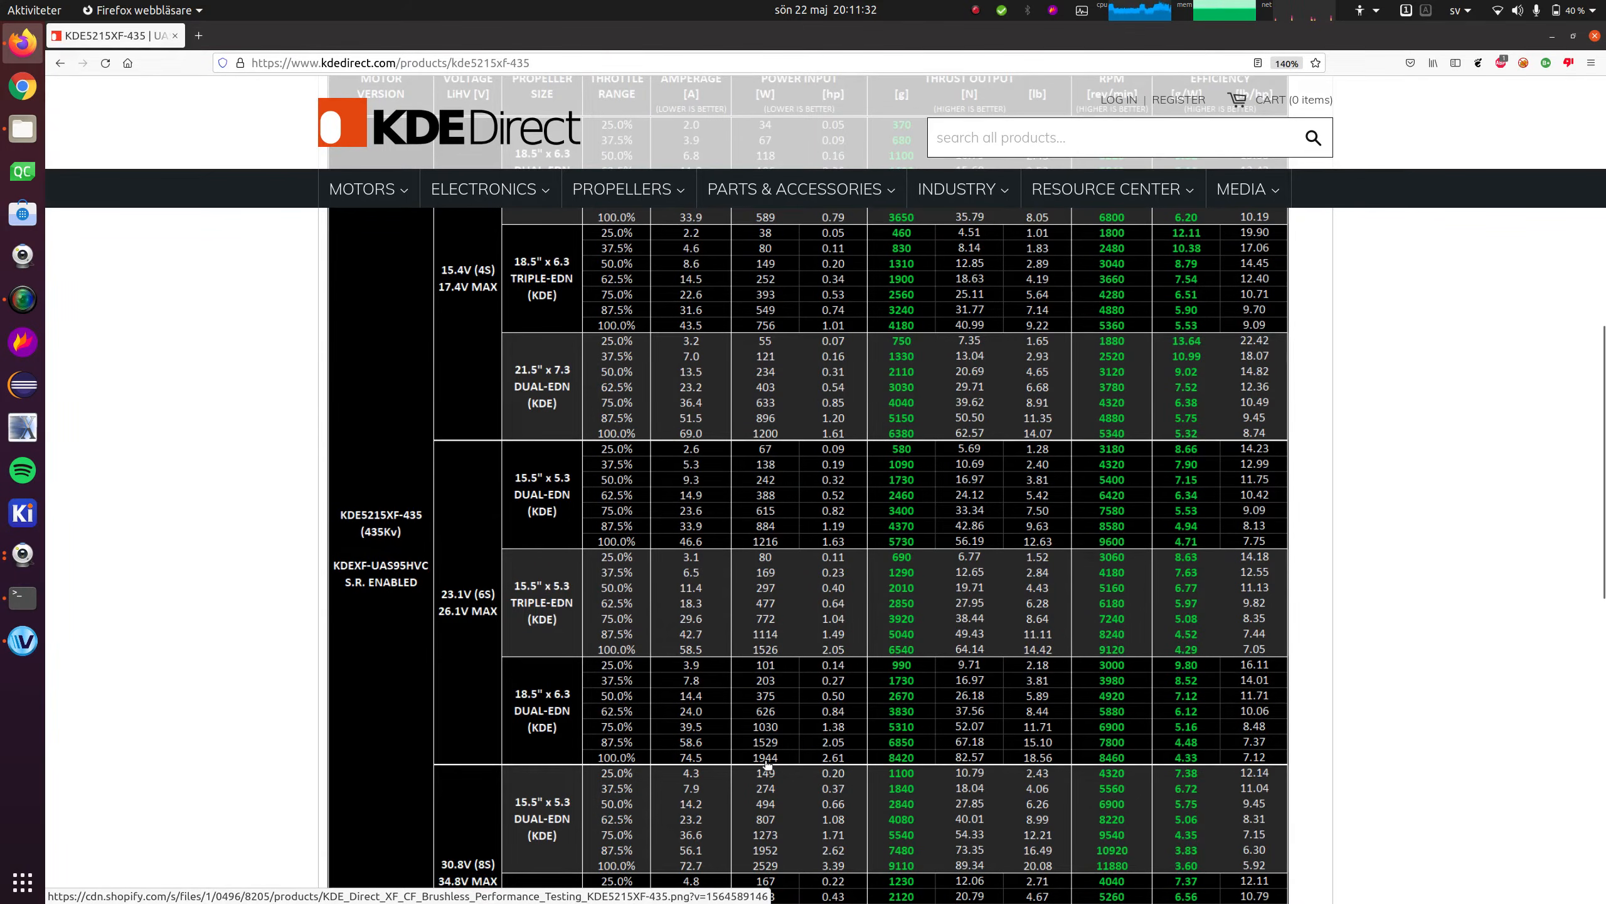
{"action": "key", "text": "super+h"}
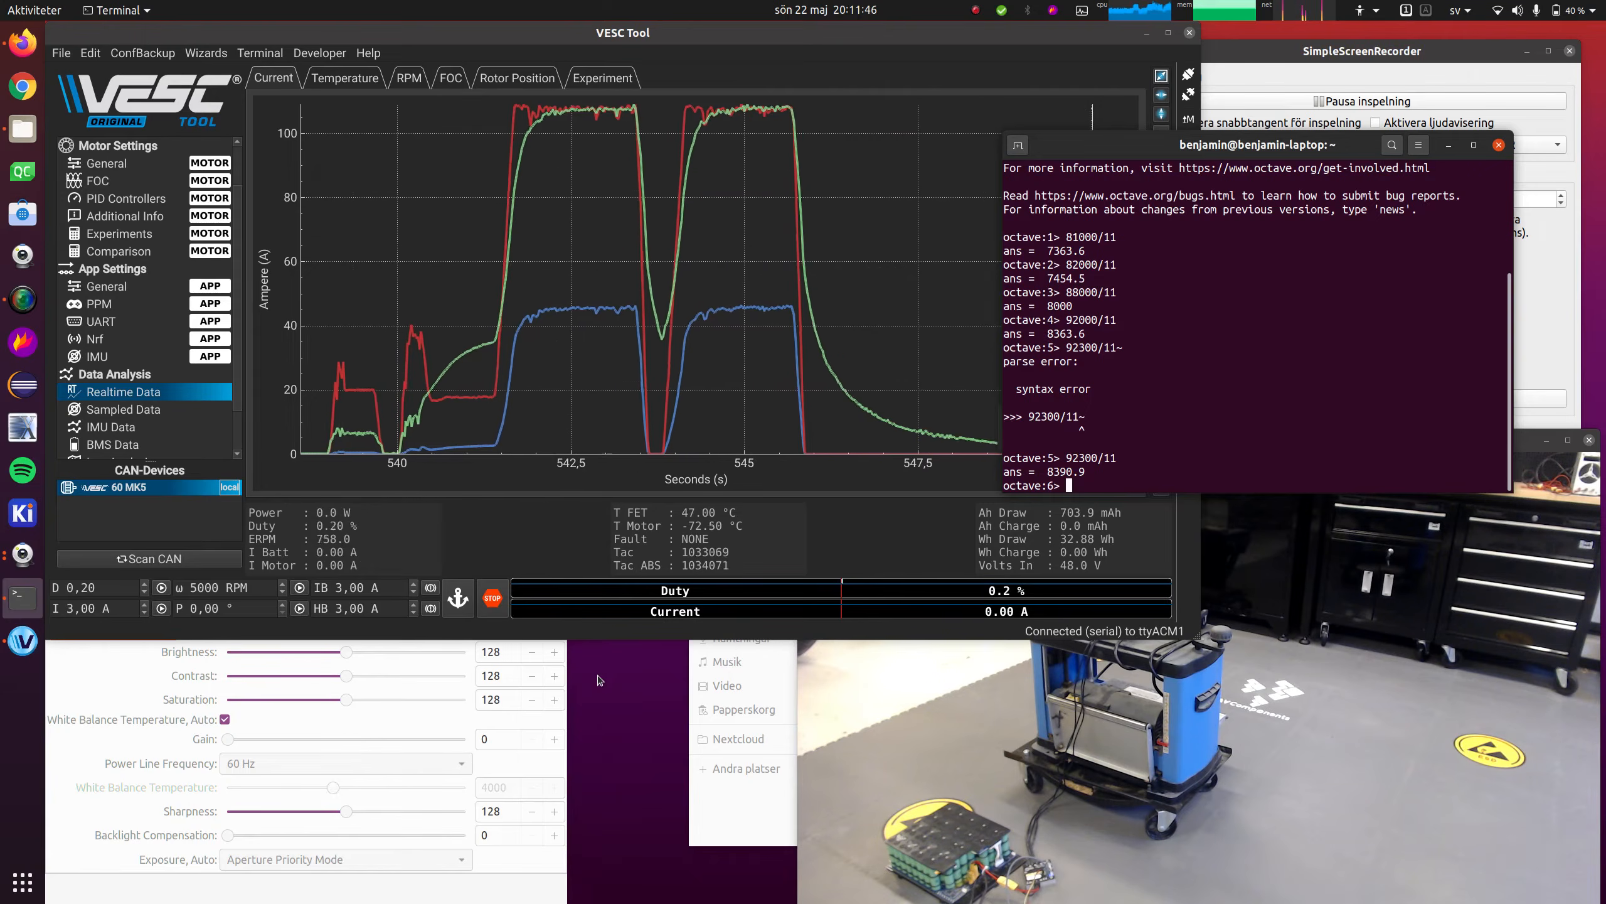
{"action": "key", "text": "ctrl+alt+Down"}
{"action": "key", "text": "ctrl+alt+Up"}
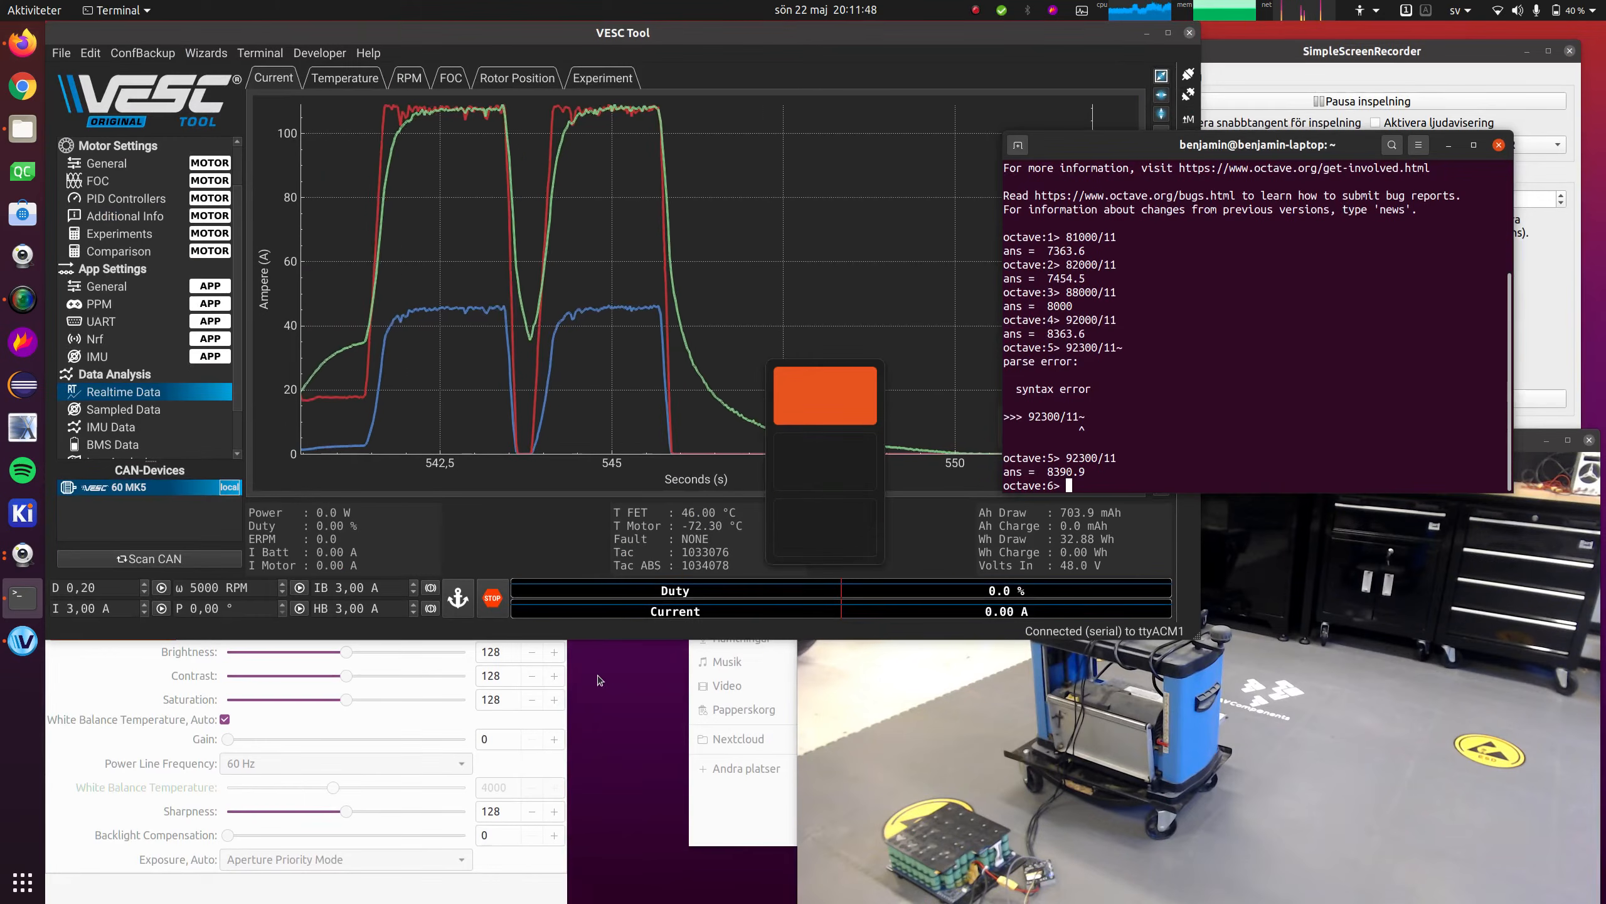
Set the FOC MTPA algorithm mode to IQ Measured, write the motor configuration, and test the motor with the realtime current plot
{"action": "left_click", "coordinate": [136, 185]}
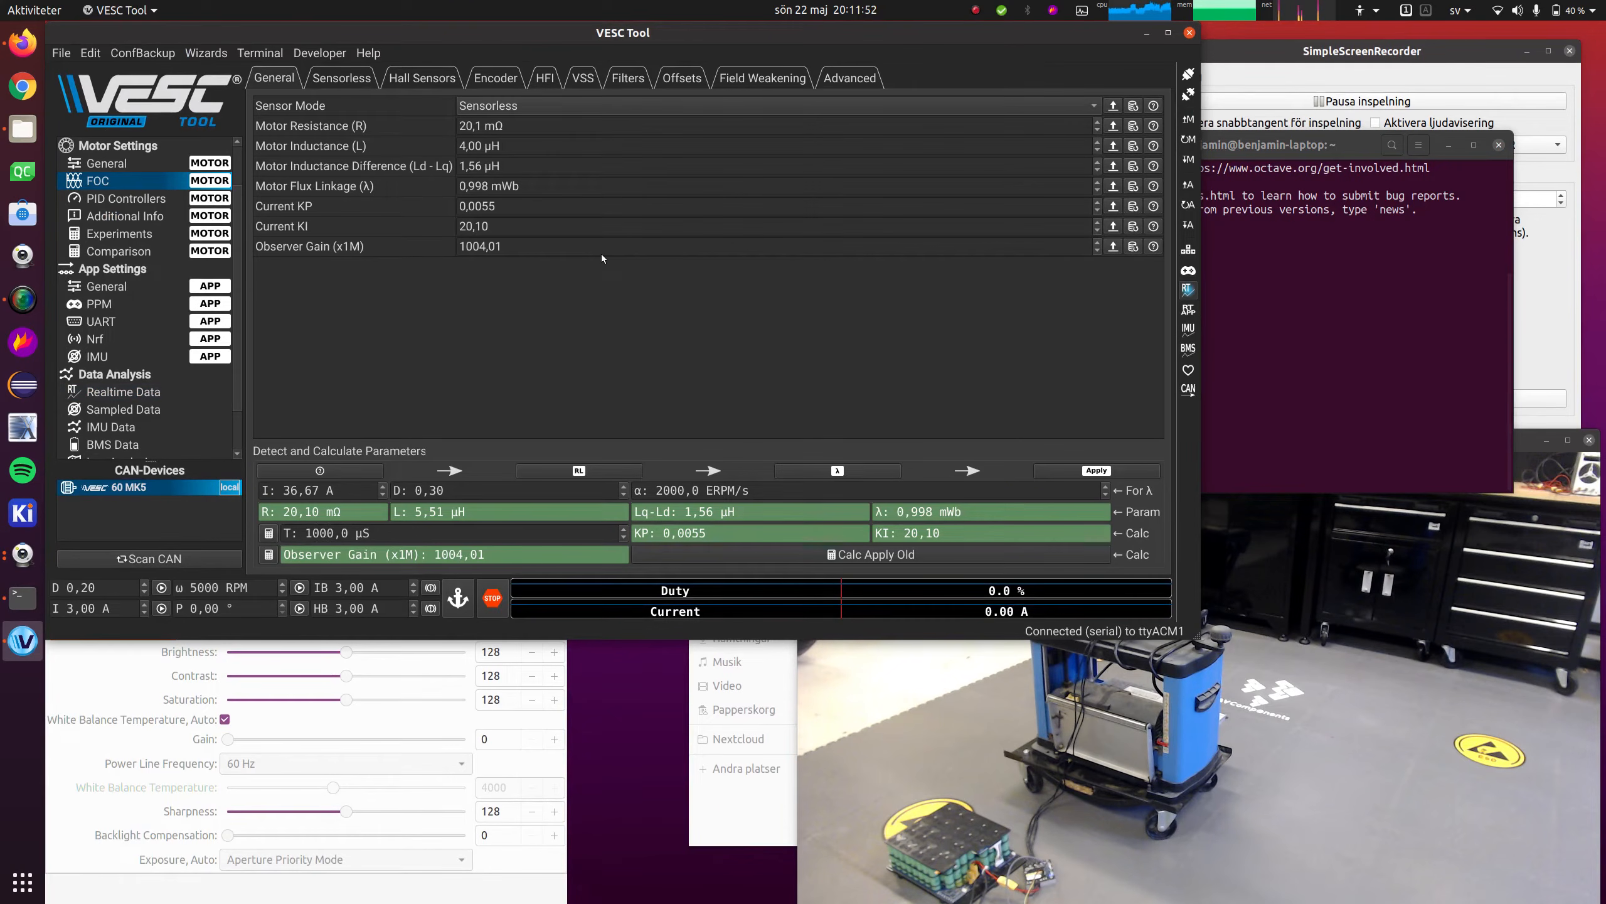
{"action": "triple_click", "coordinate": [526, 142]}
{"action": "left_click", "coordinate": [859, 72]}
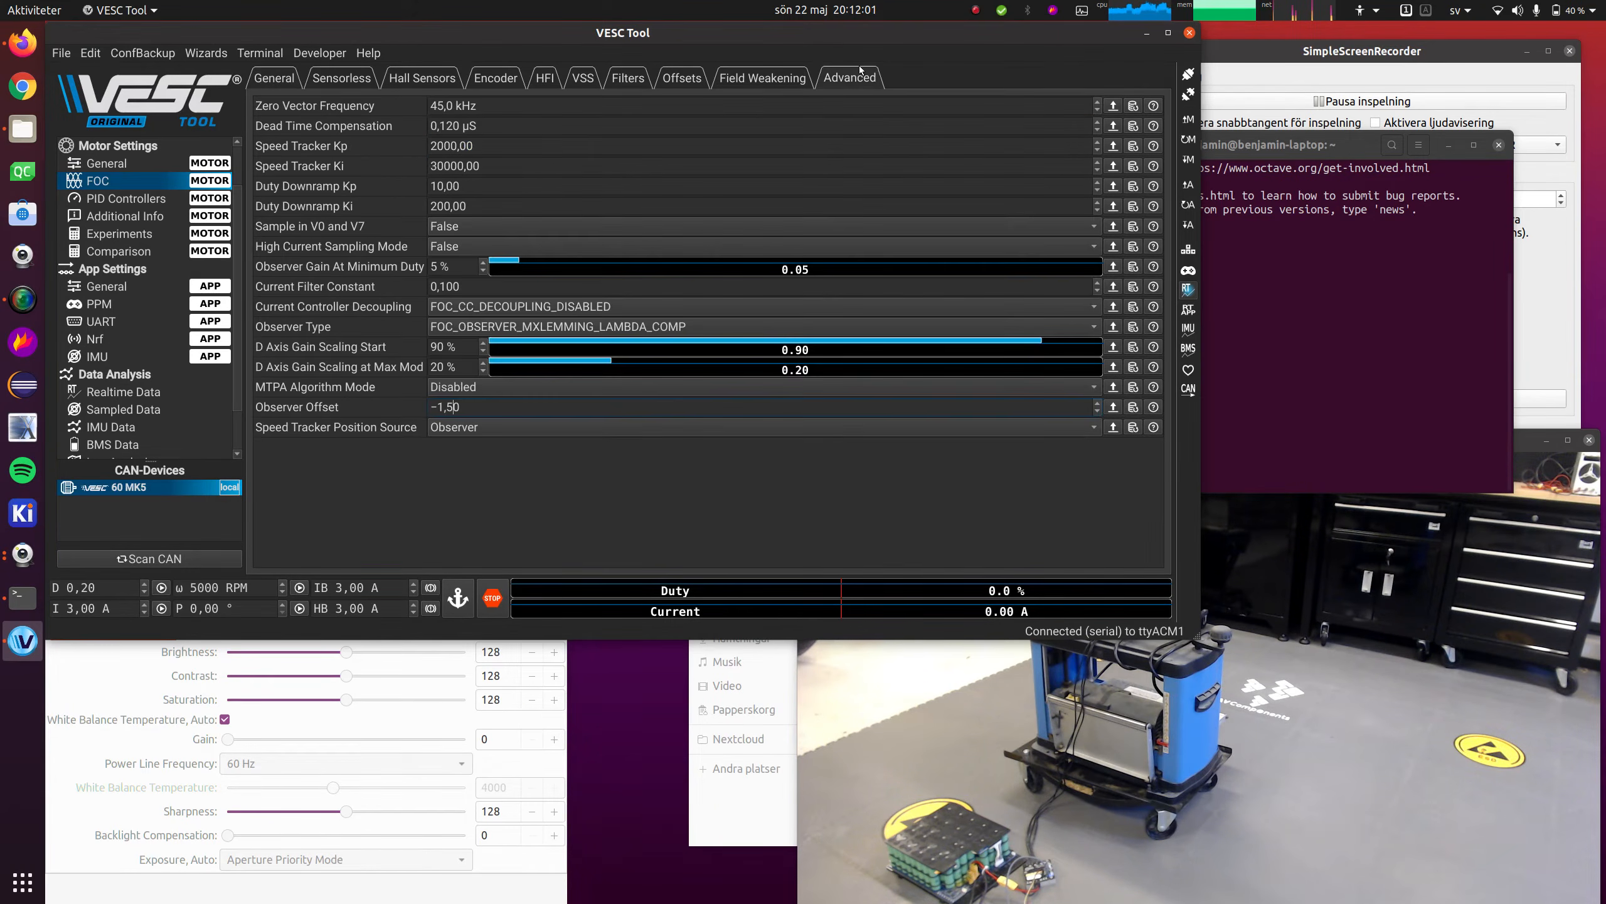
{"action": "left_click", "coordinate": [481, 388]}
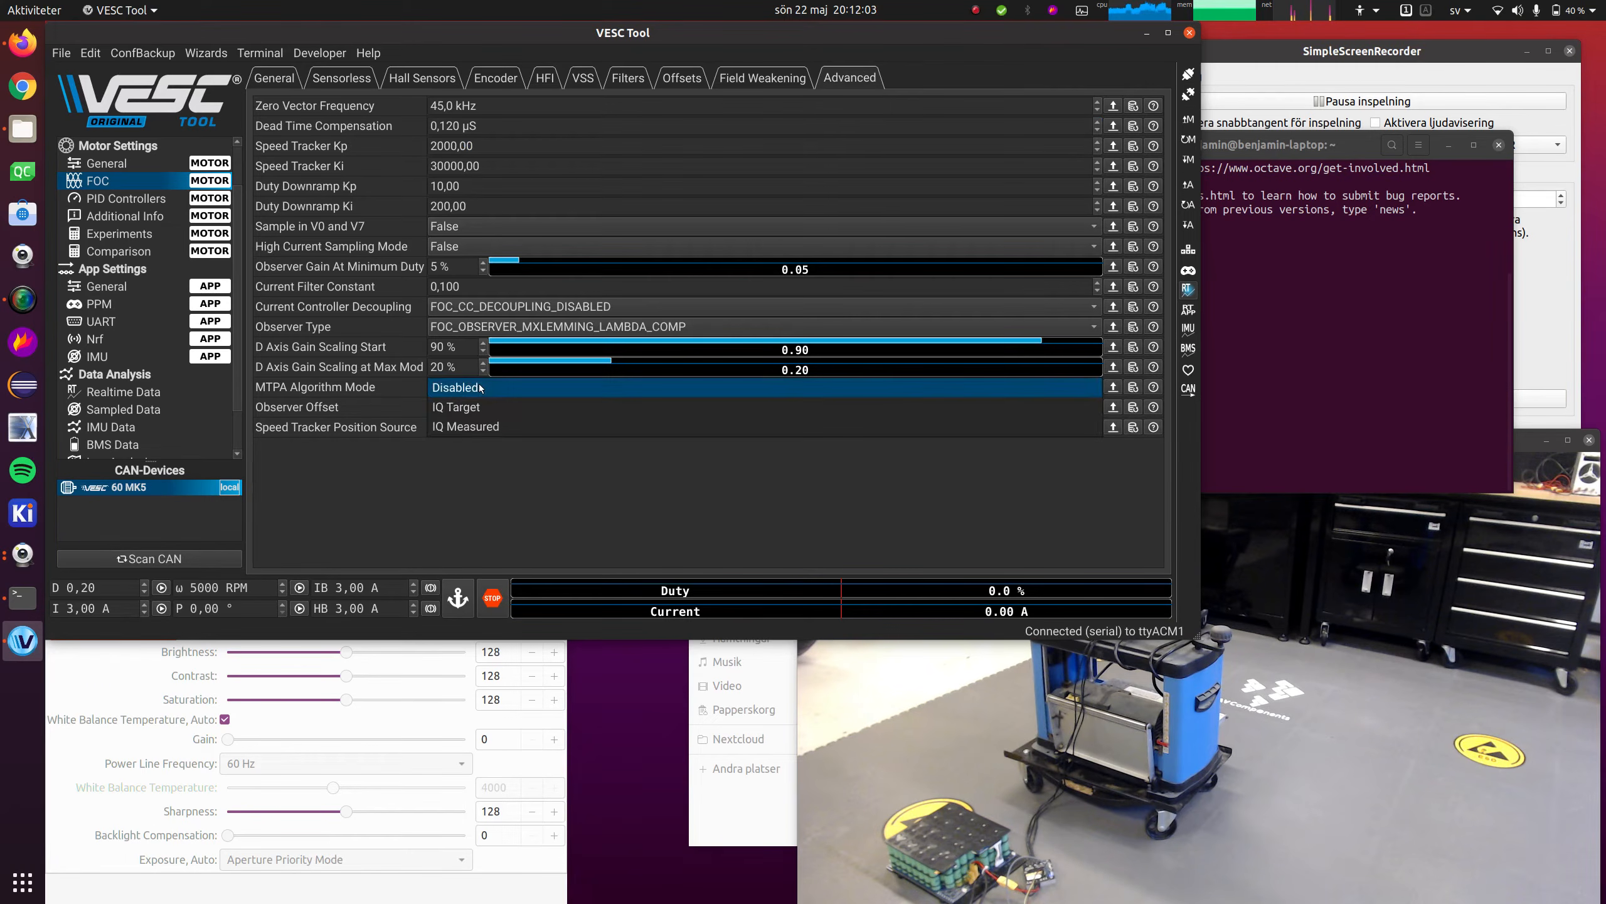
{"action": "left_click", "coordinate": [522, 422]}
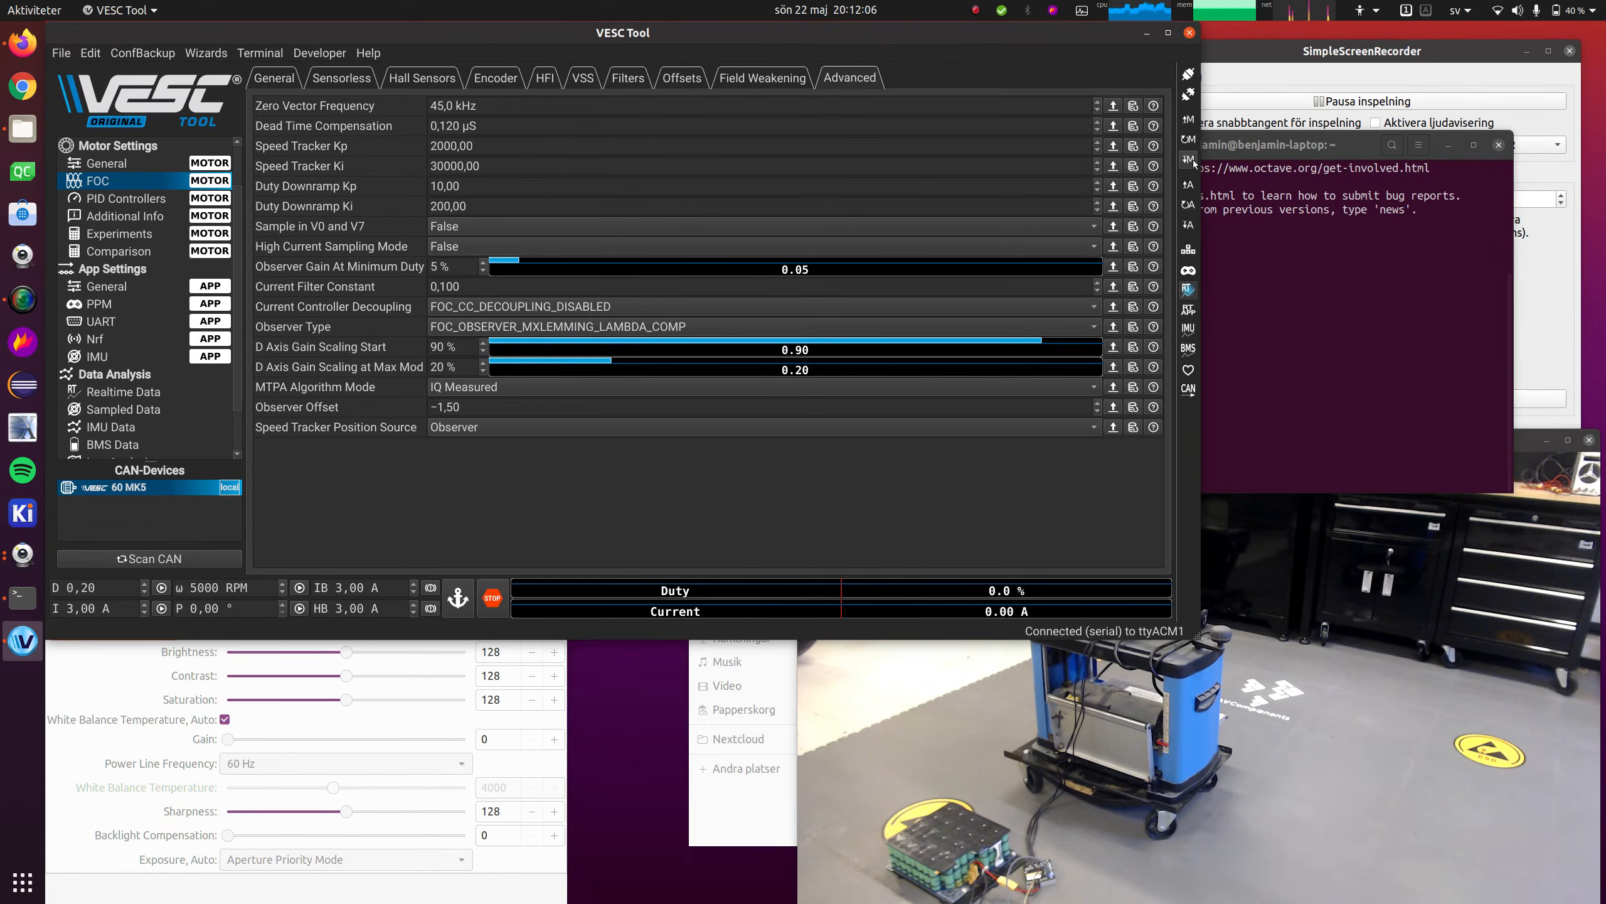
{"action": "left_click", "coordinate": [276, 76]}
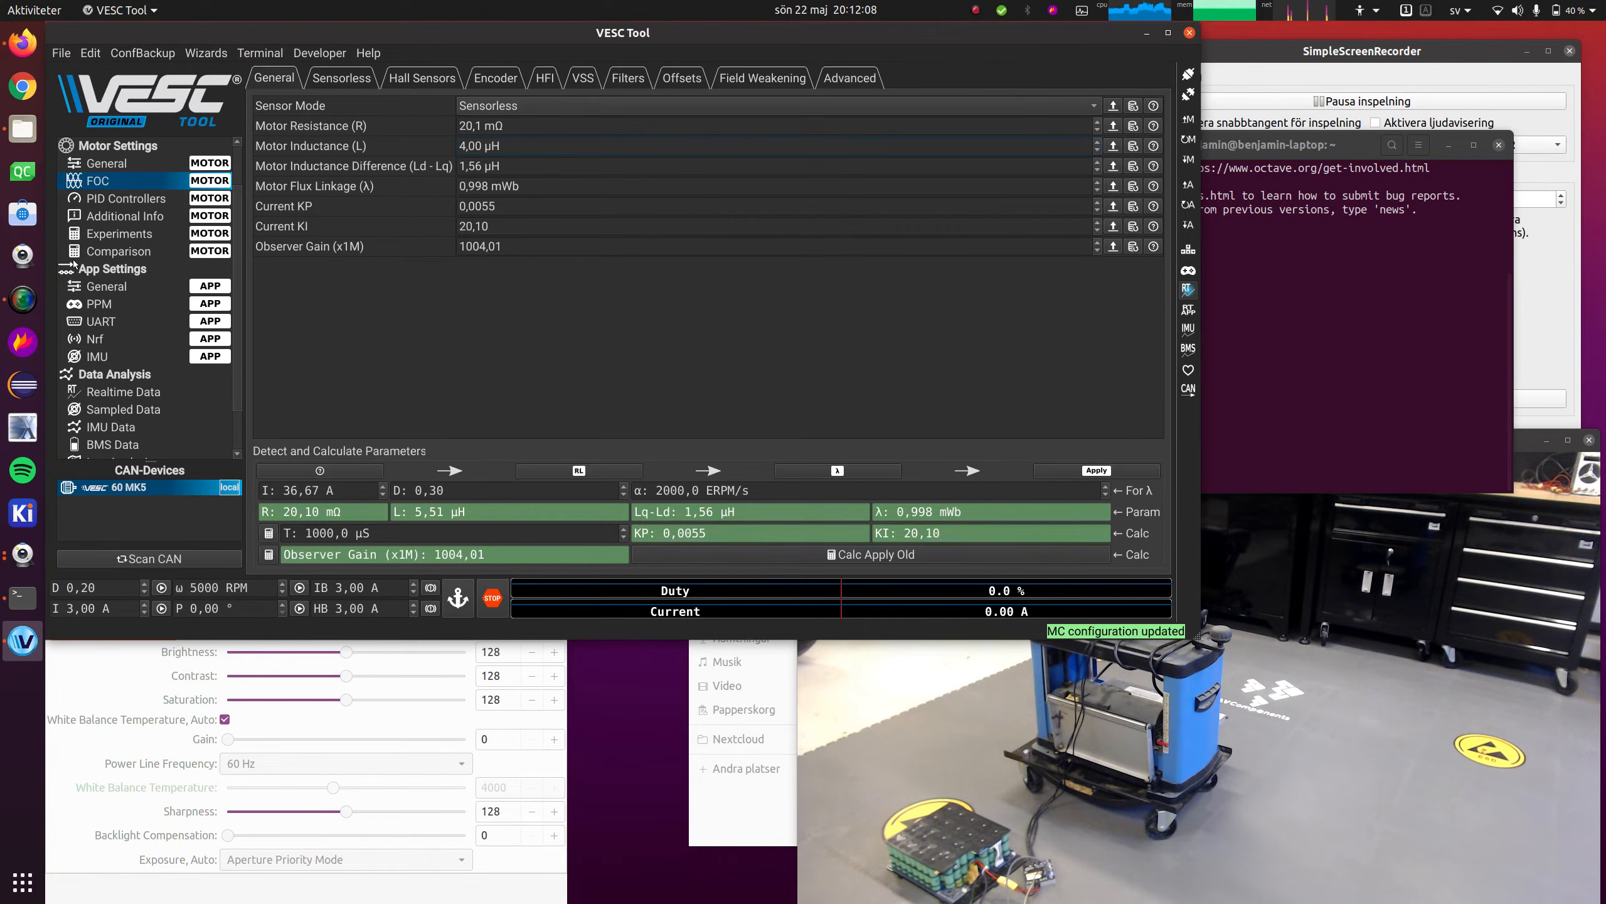
{"action": "left_click", "coordinate": [134, 376]}
{"action": "left_click", "coordinate": [126, 391]}
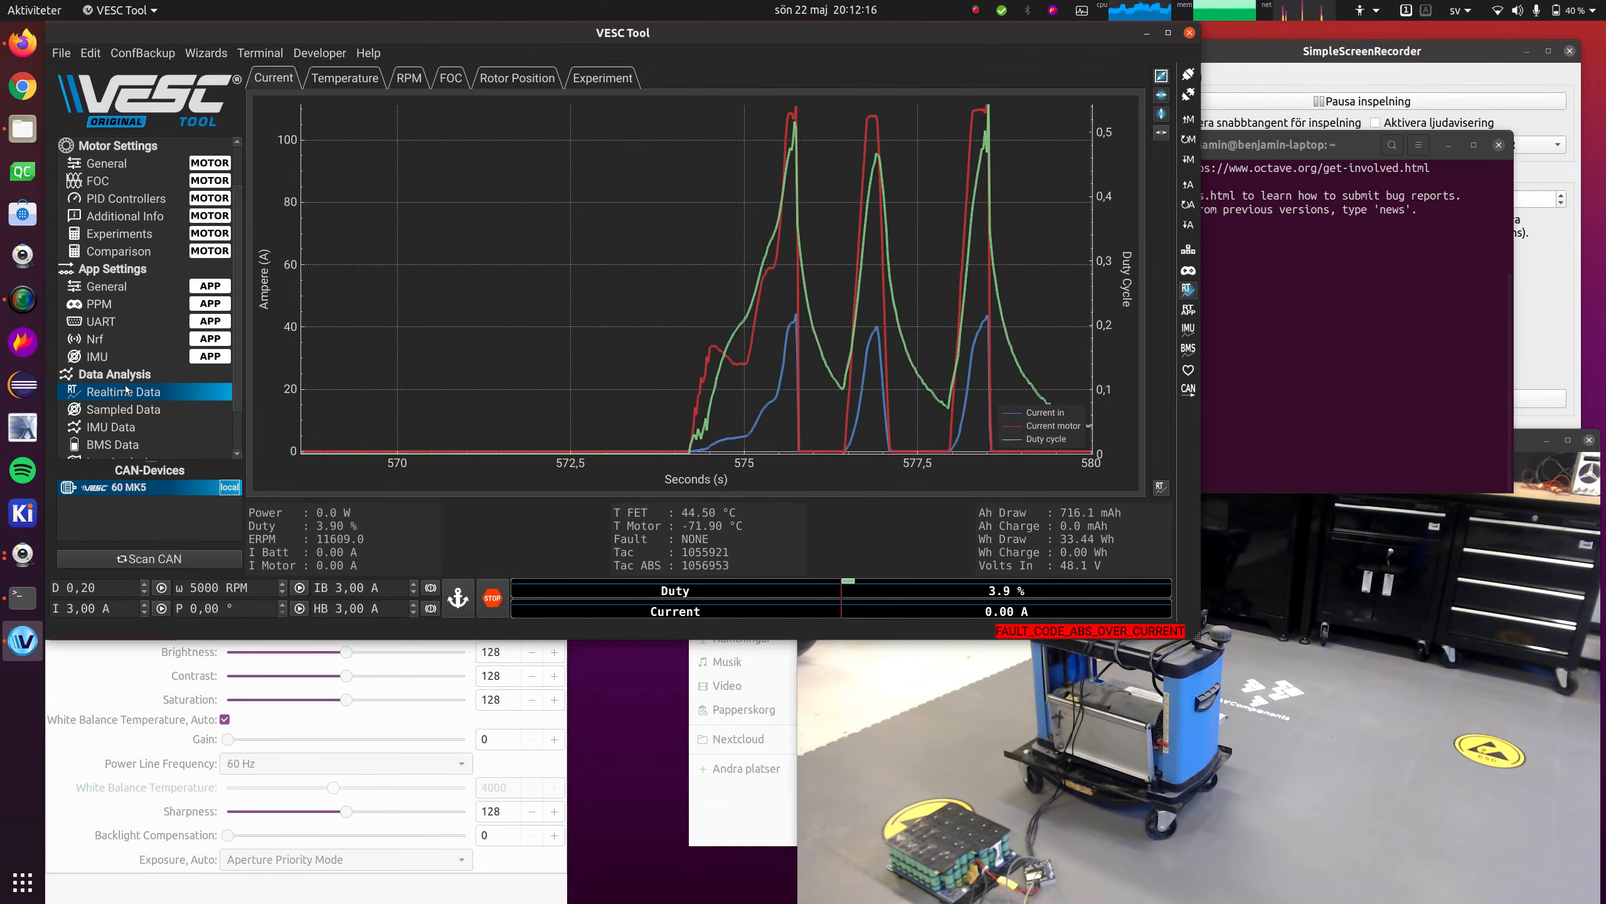
Set the MTPA algorithm mode to IQ Target, write the motor configuration, and test the motor with the realtime current plot
{"action": "left_click", "coordinate": [98, 180]}
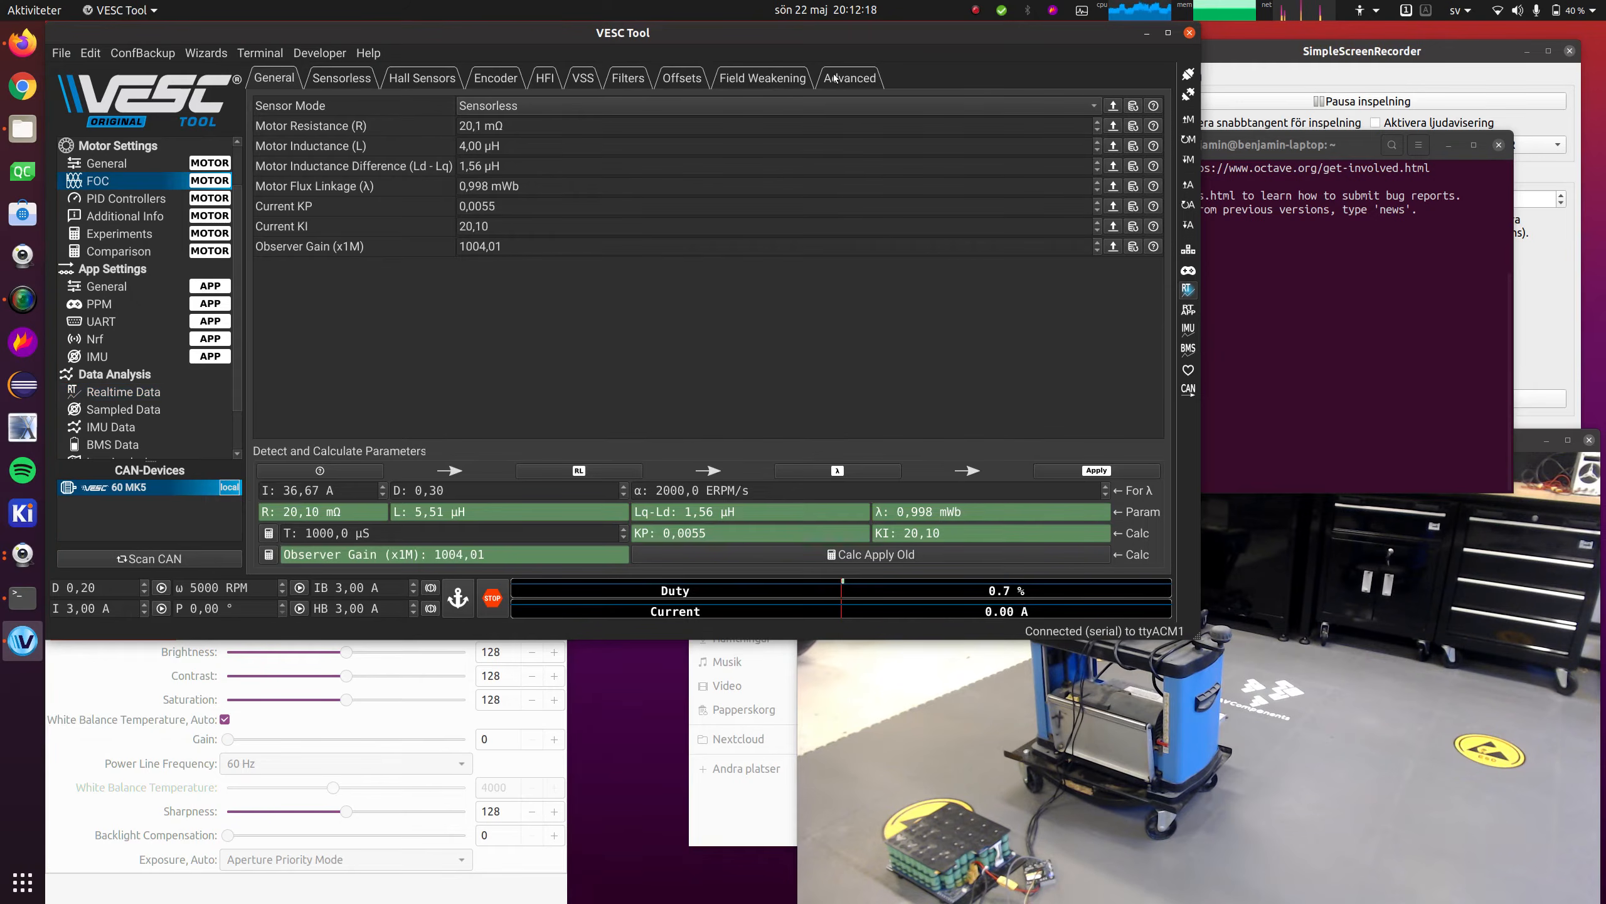
{"action": "left_click", "coordinate": [831, 78]}
{"action": "left_click", "coordinate": [555, 389]}
{"action": "left_click", "coordinate": [574, 372]}
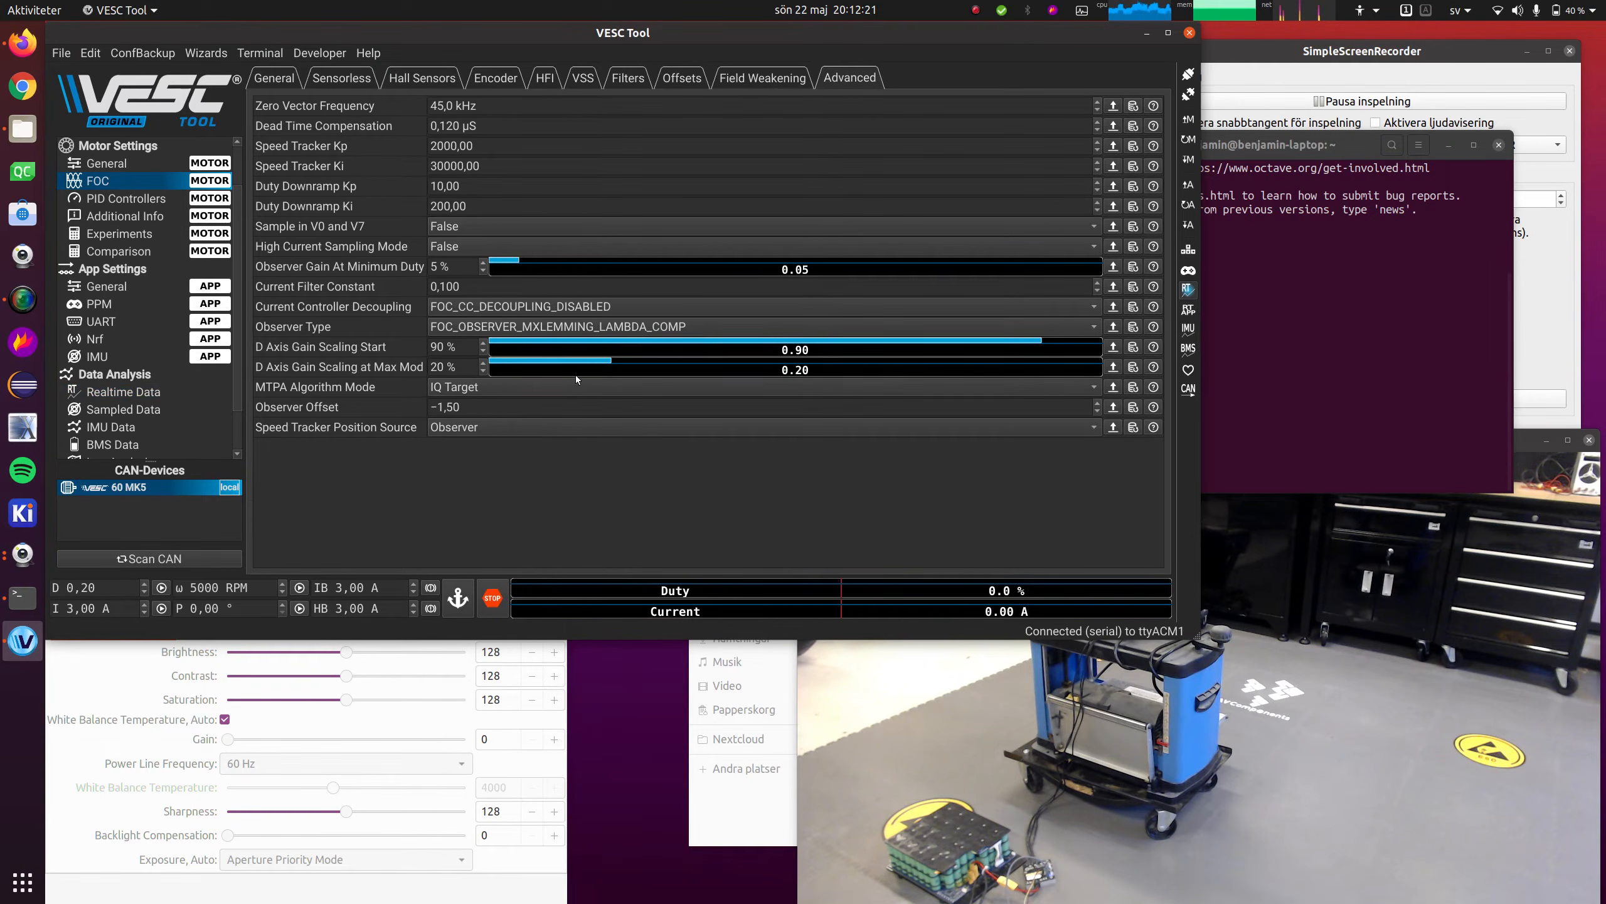
{"action": "left_click", "coordinate": [1188, 164]}
{"action": "left_click", "coordinate": [124, 392]}
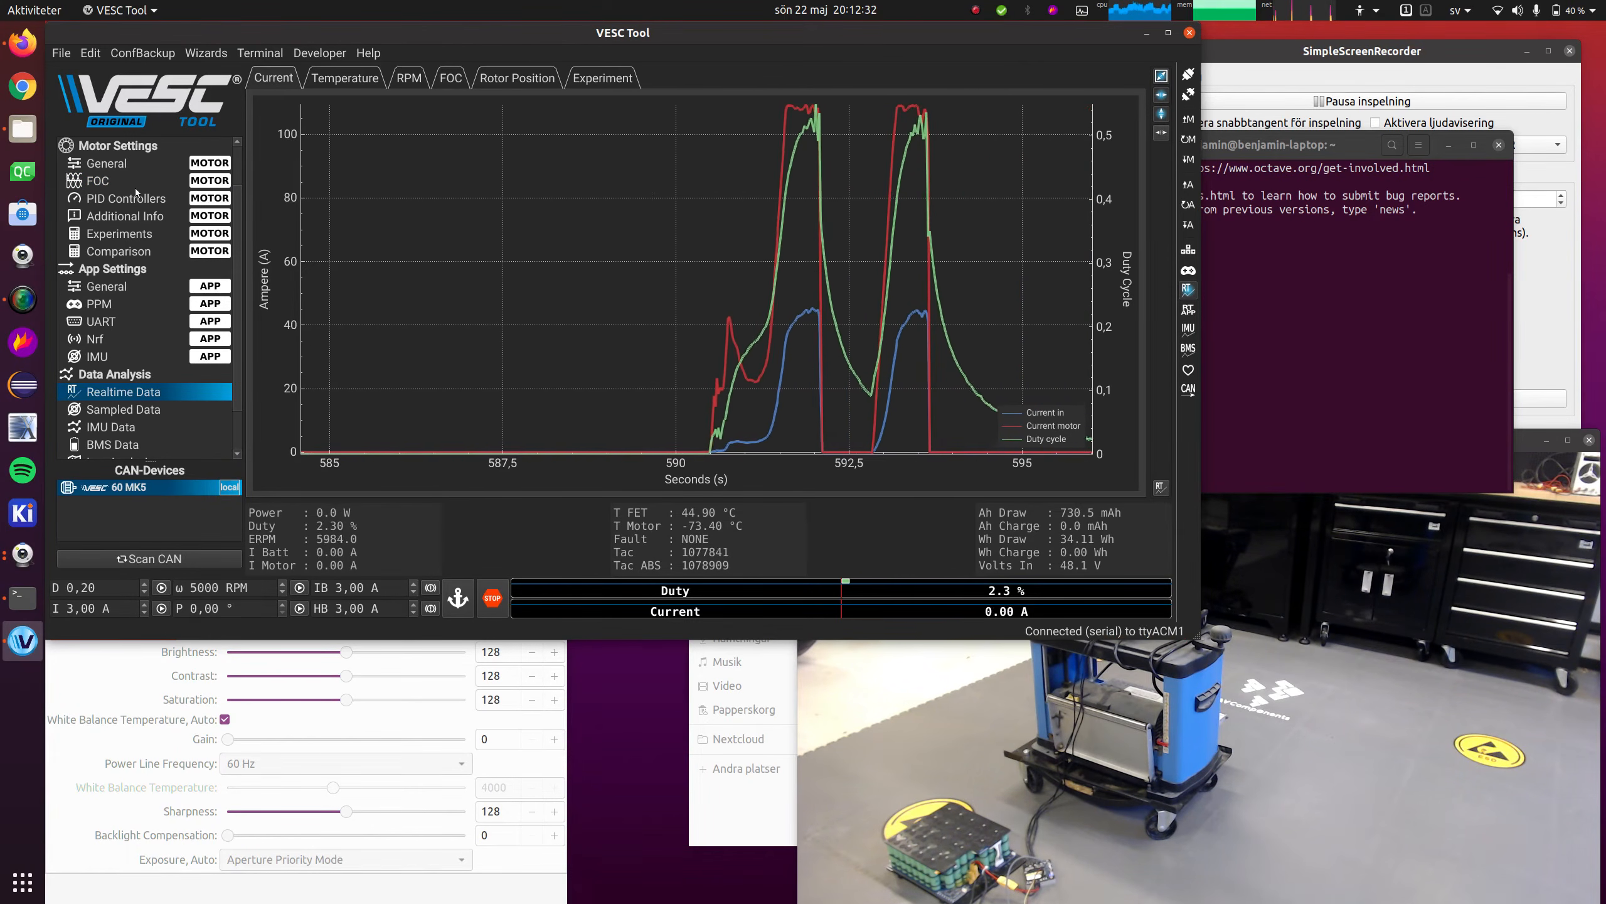
Set the MTPA algorithm mode back to Disabled and write the motor configuration
{"action": "left_click", "coordinate": [158, 179]}
{"action": "left_click", "coordinate": [546, 387]}
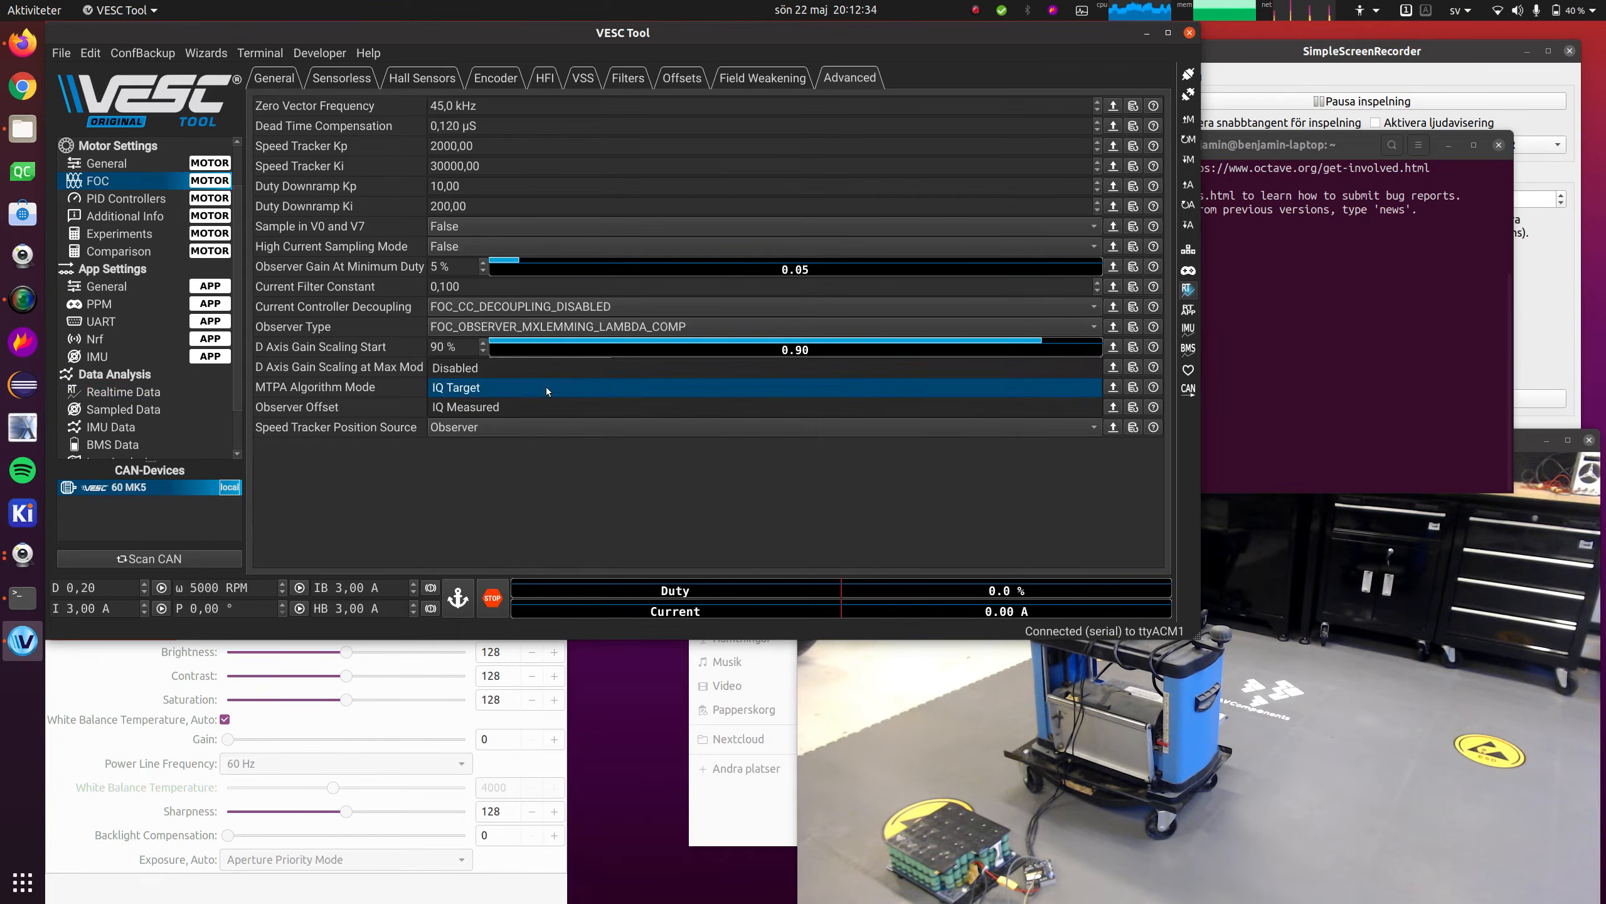
{"action": "left_click", "coordinate": [567, 370]}
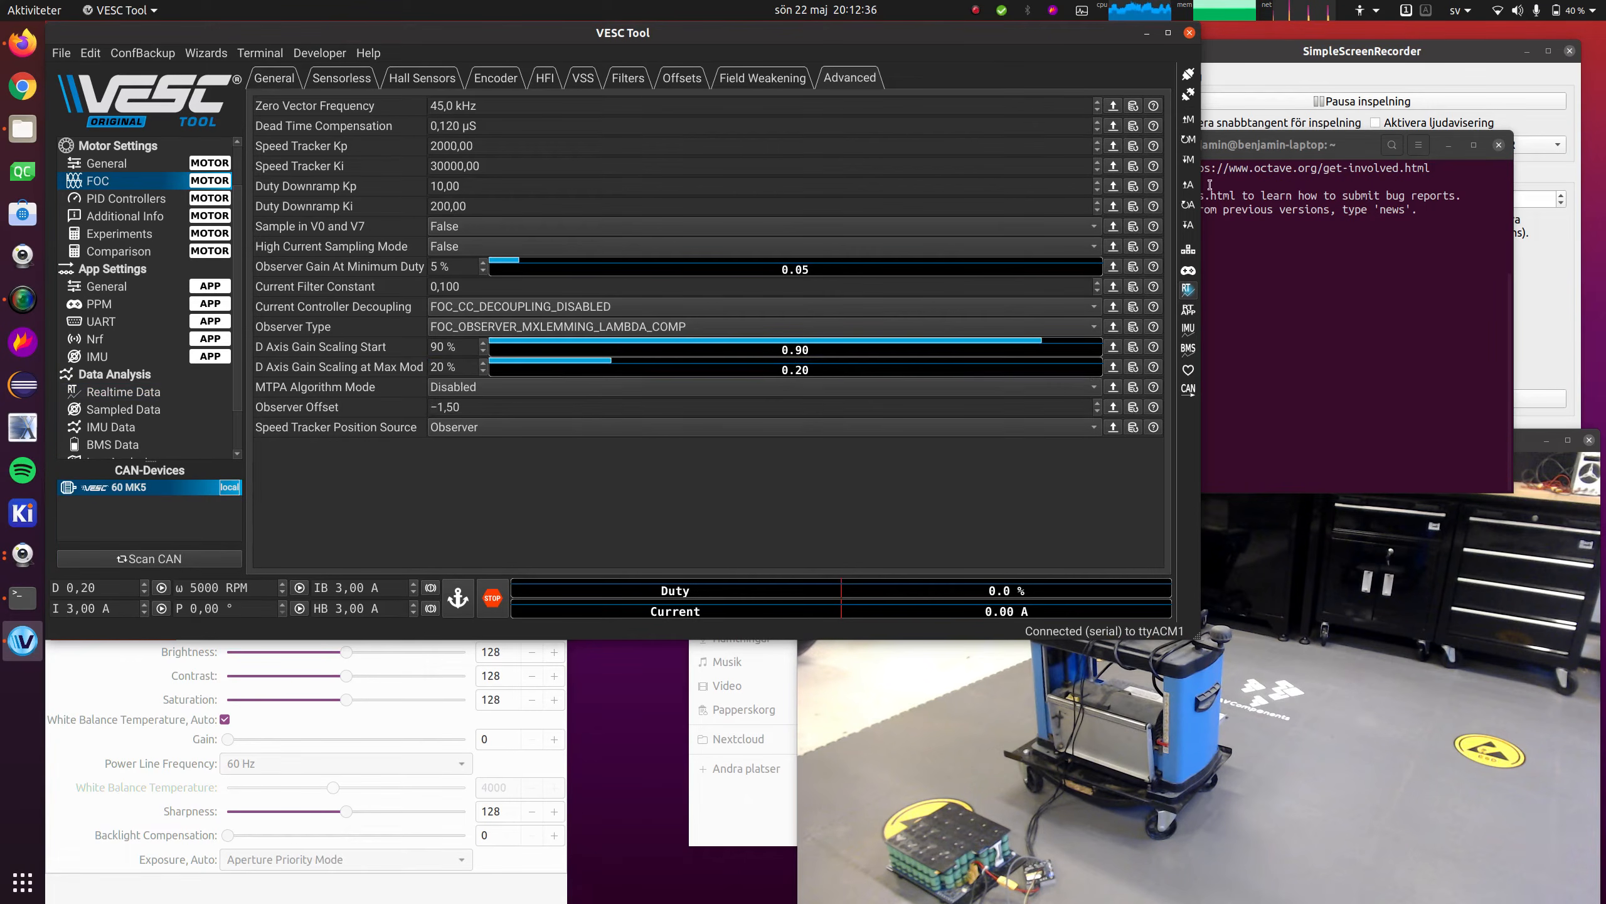
{"action": "left_click", "coordinate": [1193, 160]}
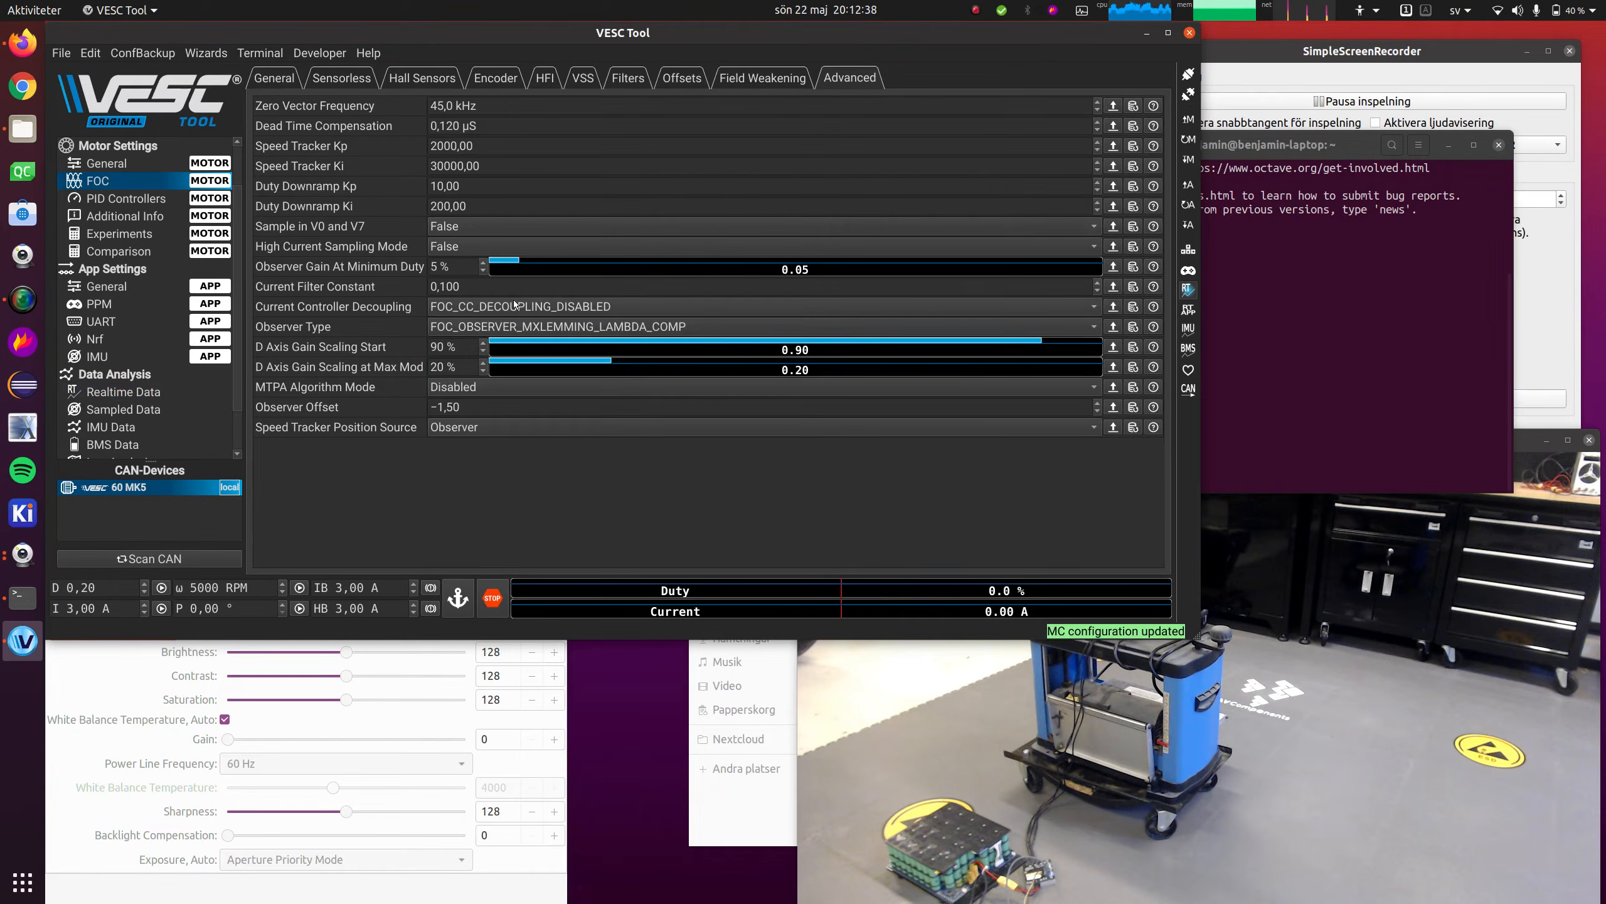
Test the motor with an inductance of 3 µH and again with 5 µH, checking the realtime current plot for each value
{"action": "left_click", "coordinate": [277, 83]}
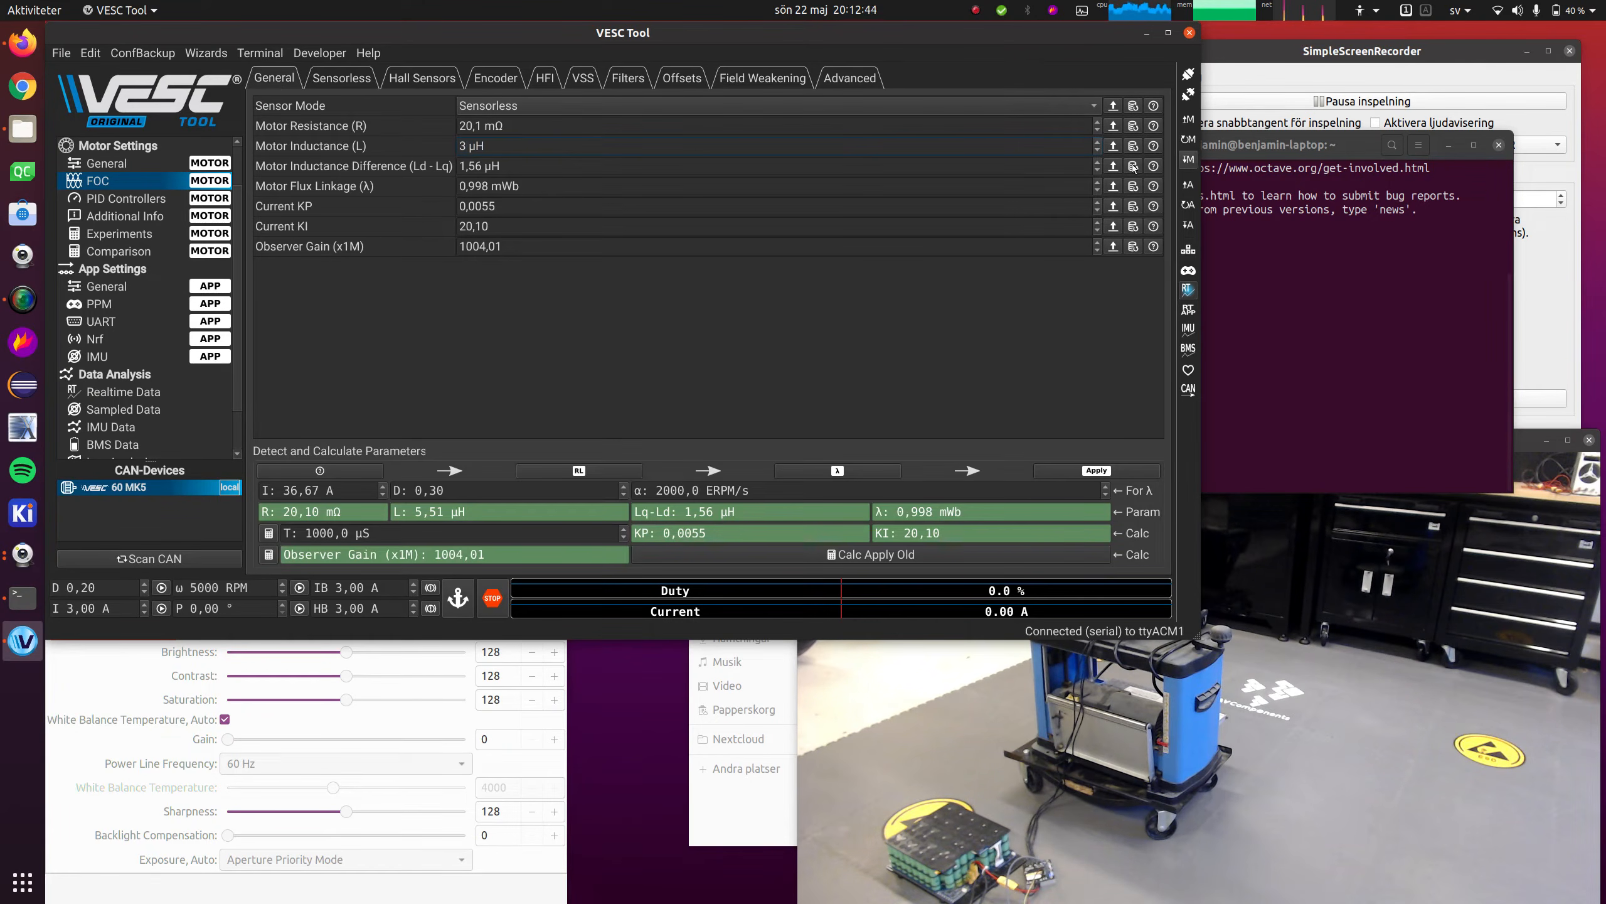
{"action": "left_click", "coordinate": [133, 392]}
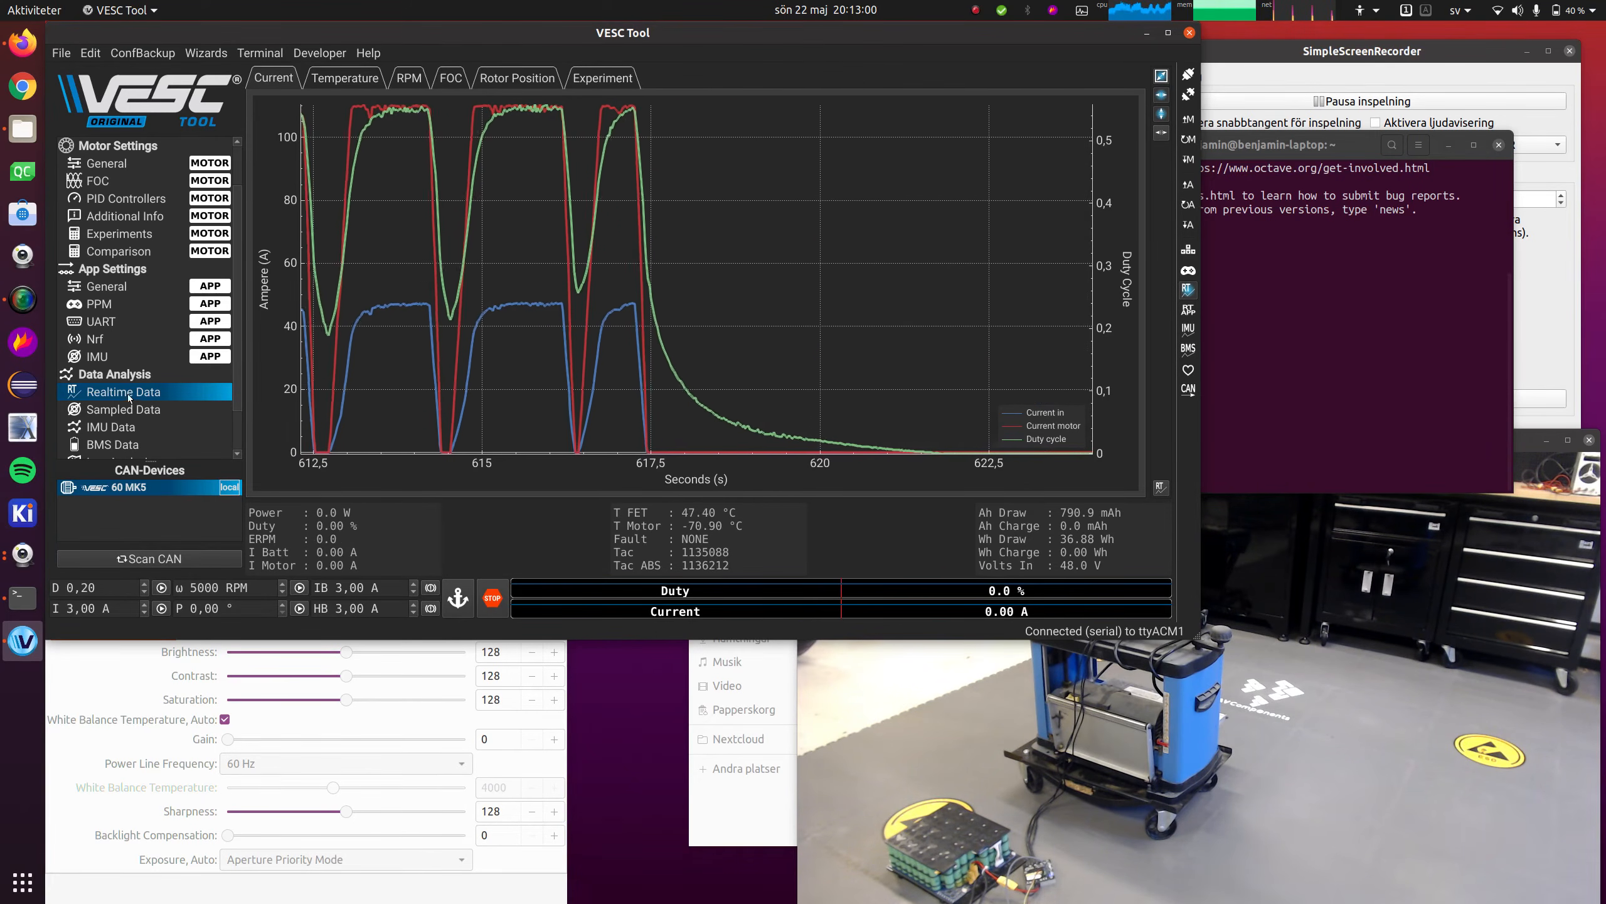
{"action": "left_click", "coordinate": [160, 196]}
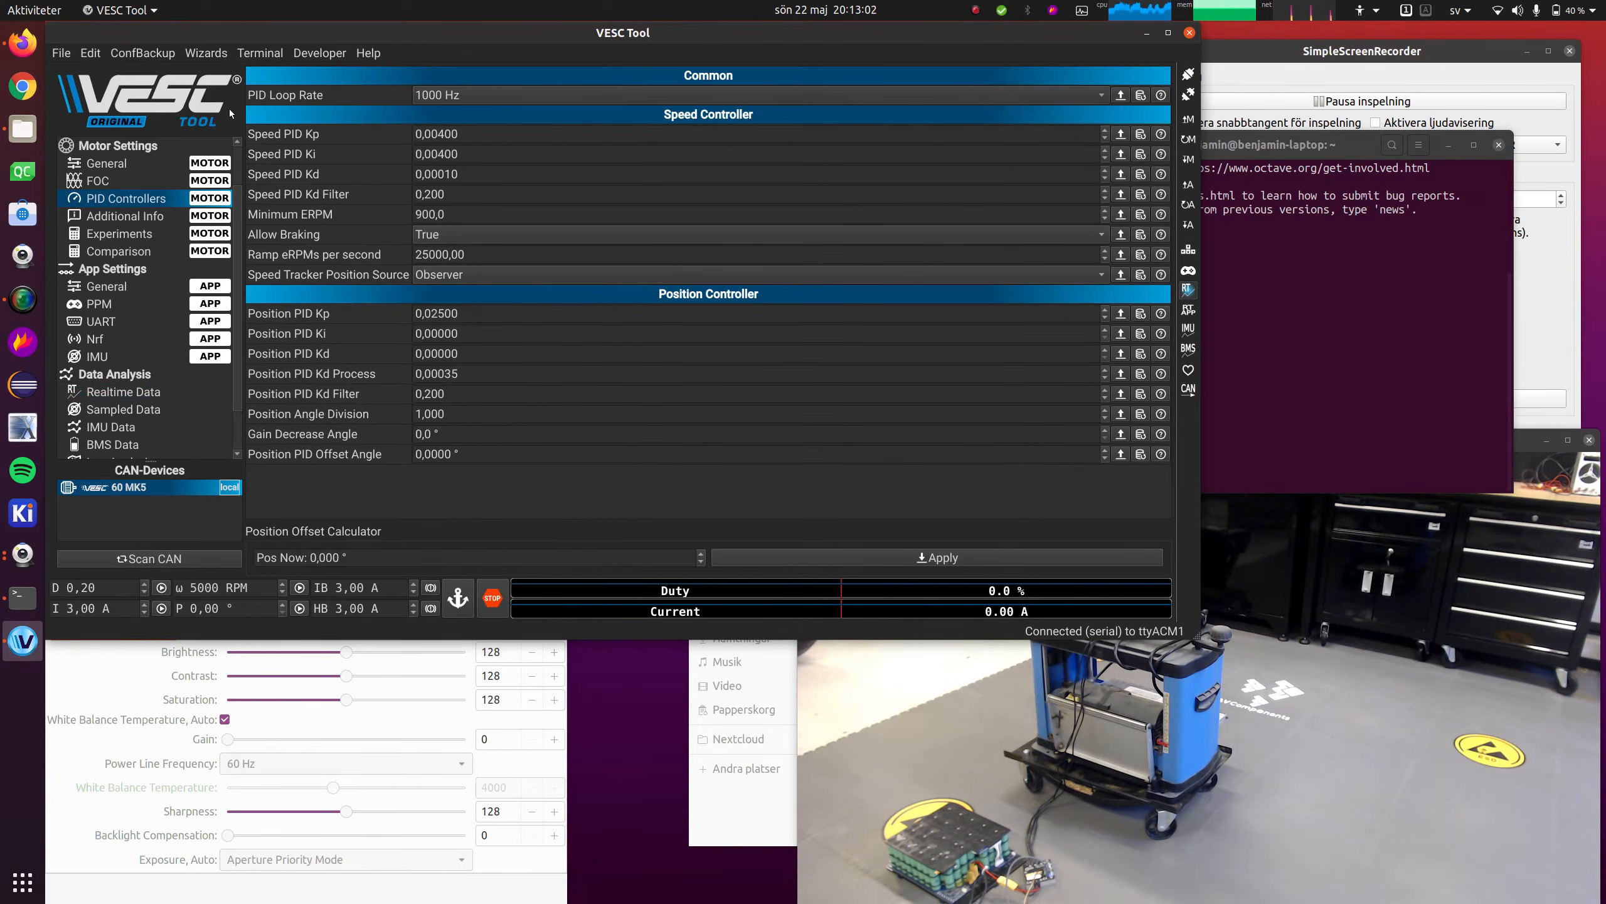
{"action": "left_click", "coordinate": [118, 182]}
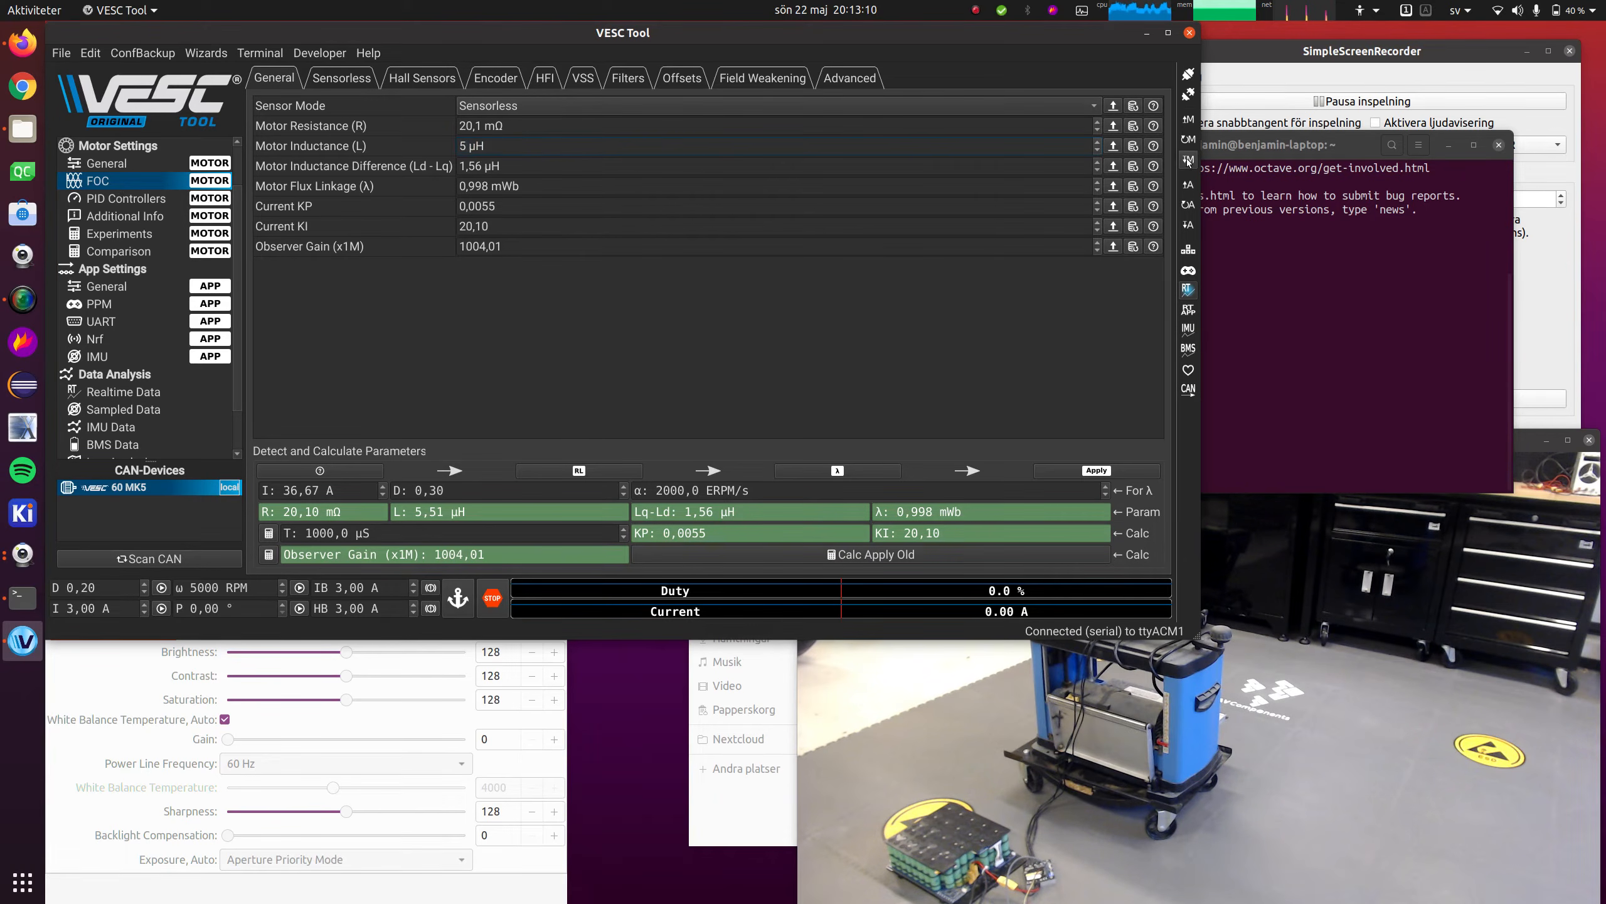
{"action": "left_click", "coordinate": [180, 395]}
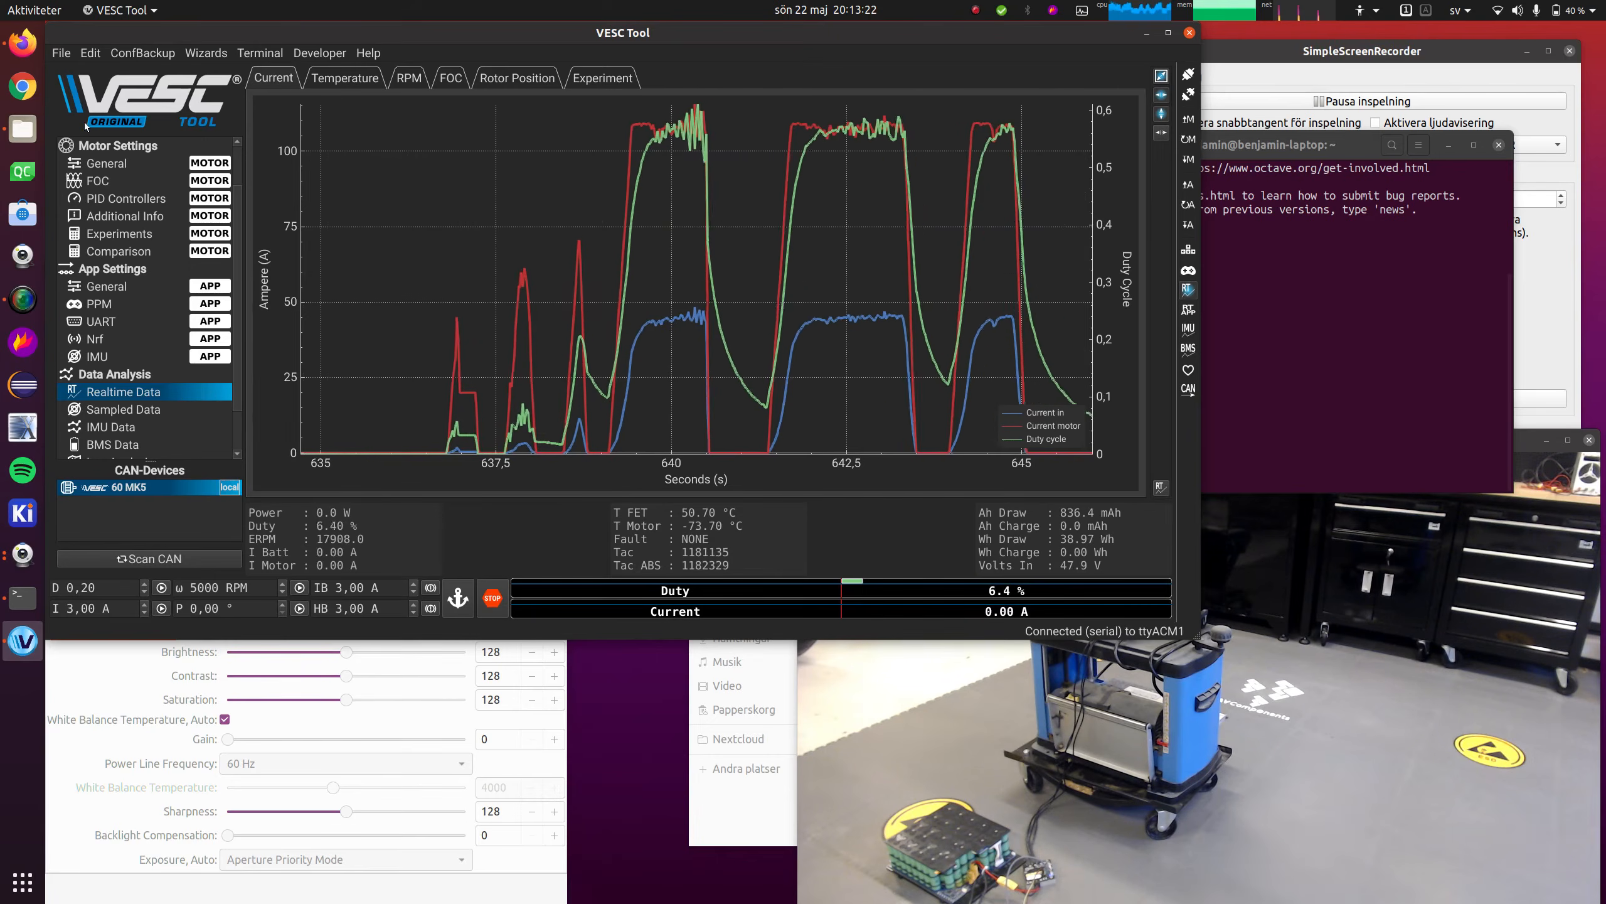
Try a motor inductance of 5.5 µH, re-enter the inductance value, and write the motor configuration
{"action": "left_click", "coordinate": [127, 183]}
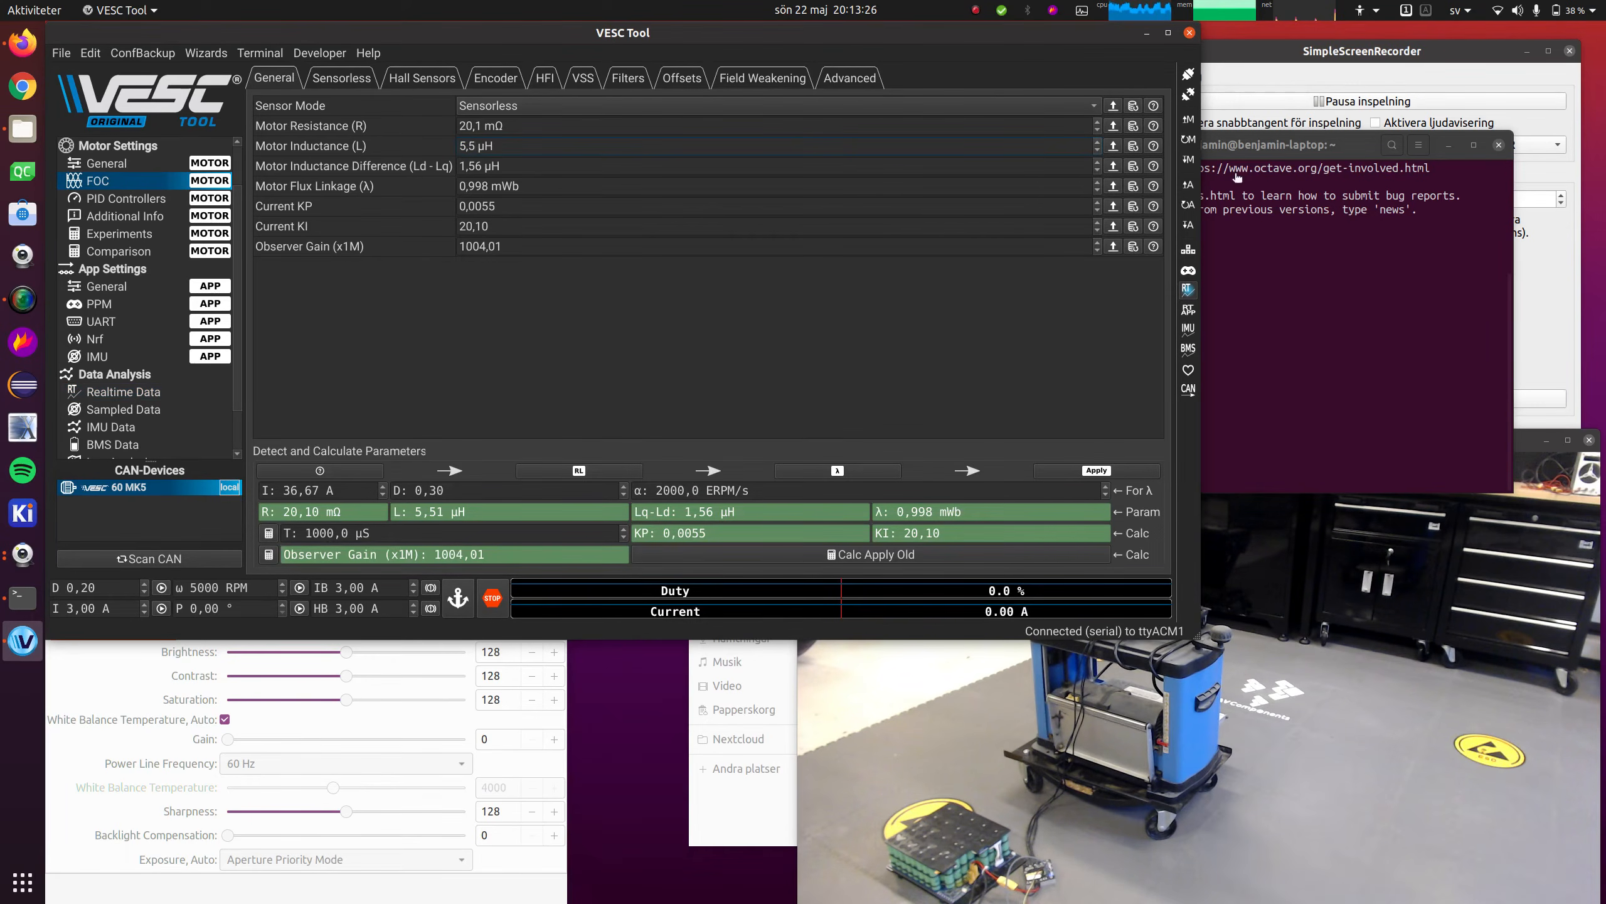
{"action": "key", "text": "Return"}
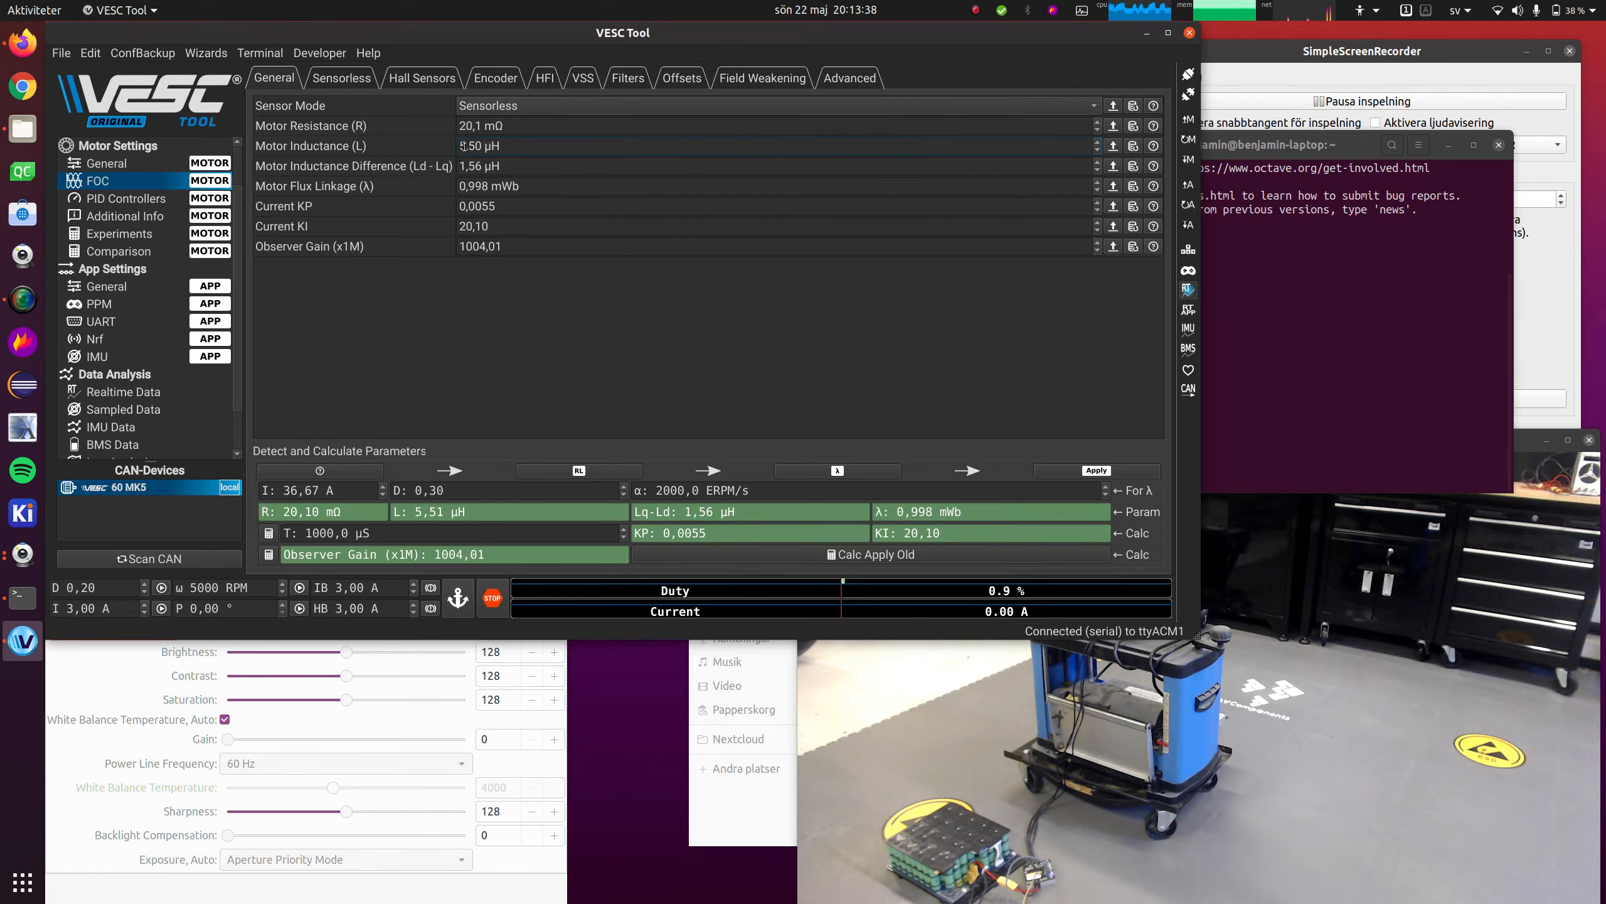
{"action": "key", "text": "BackSpace"}
{"action": "left_click", "coordinate": [1188, 158]}
Change the FOC observer type to FOC_OBSERVER_MXLEMMING and write the motor configuration
{"action": "left_click", "coordinate": [861, 78]}
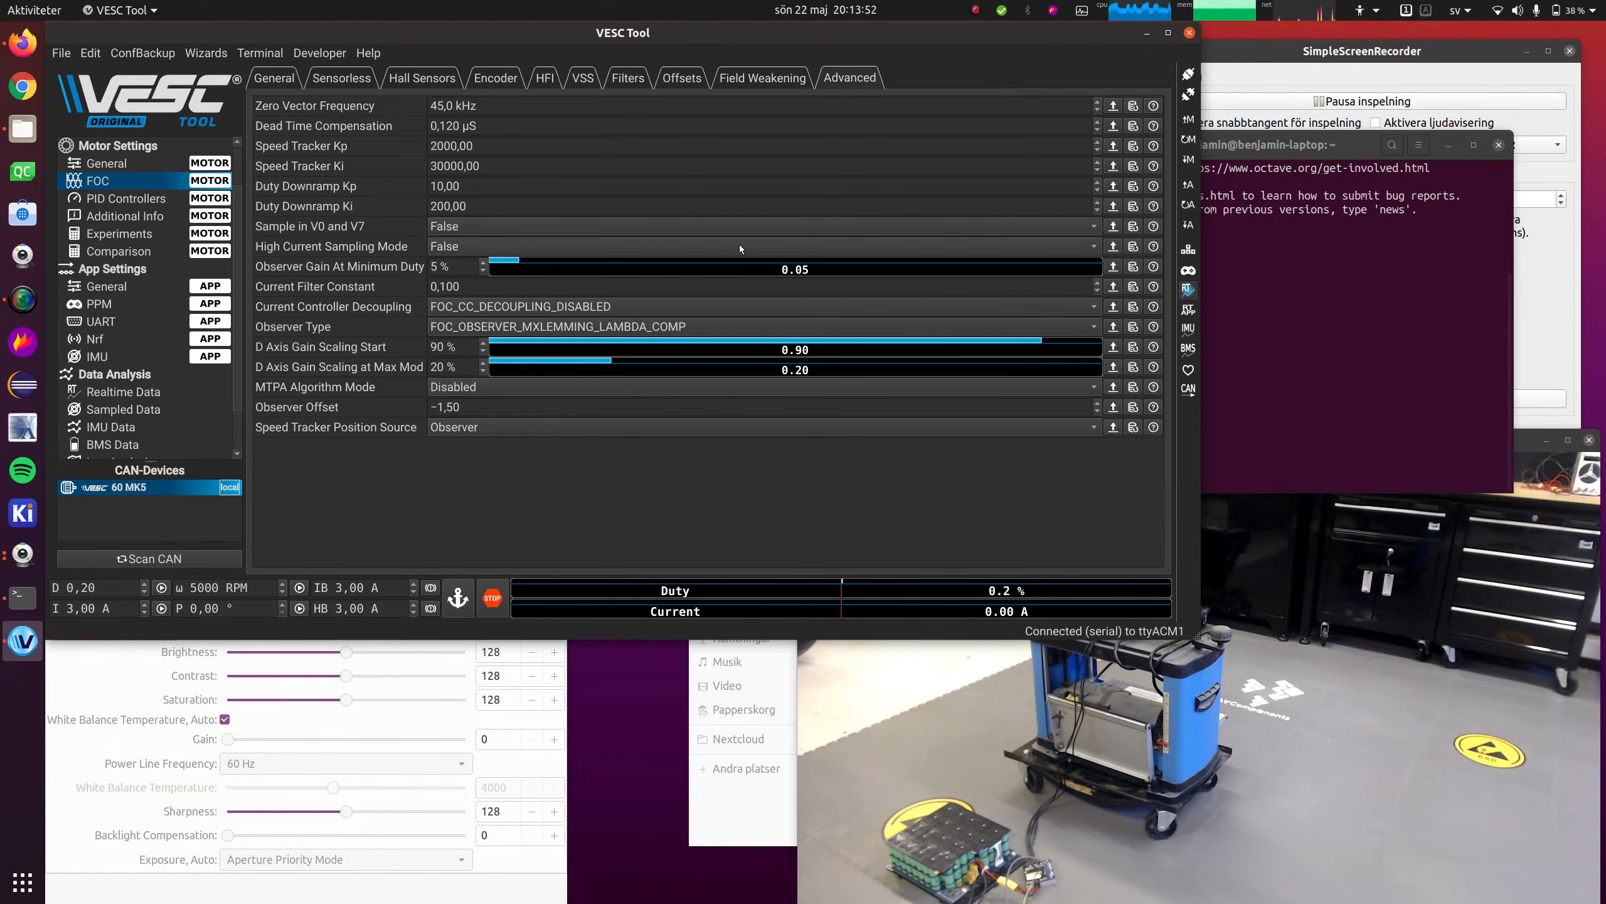
{"action": "left_click", "coordinate": [644, 330]}
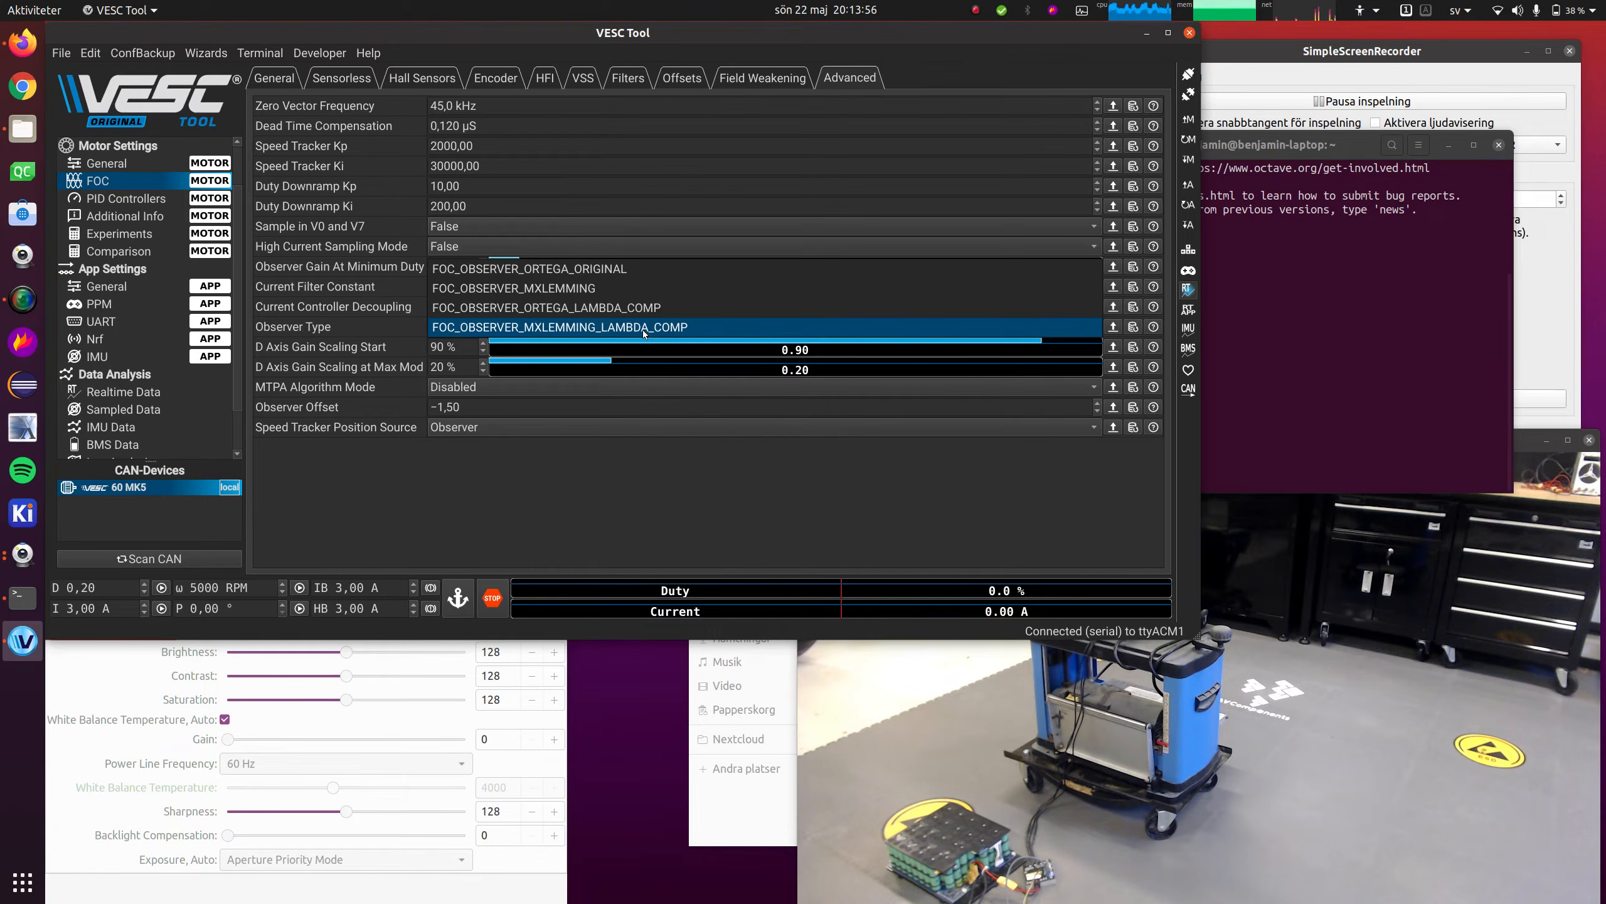
{"action": "left_click", "coordinate": [669, 280]}
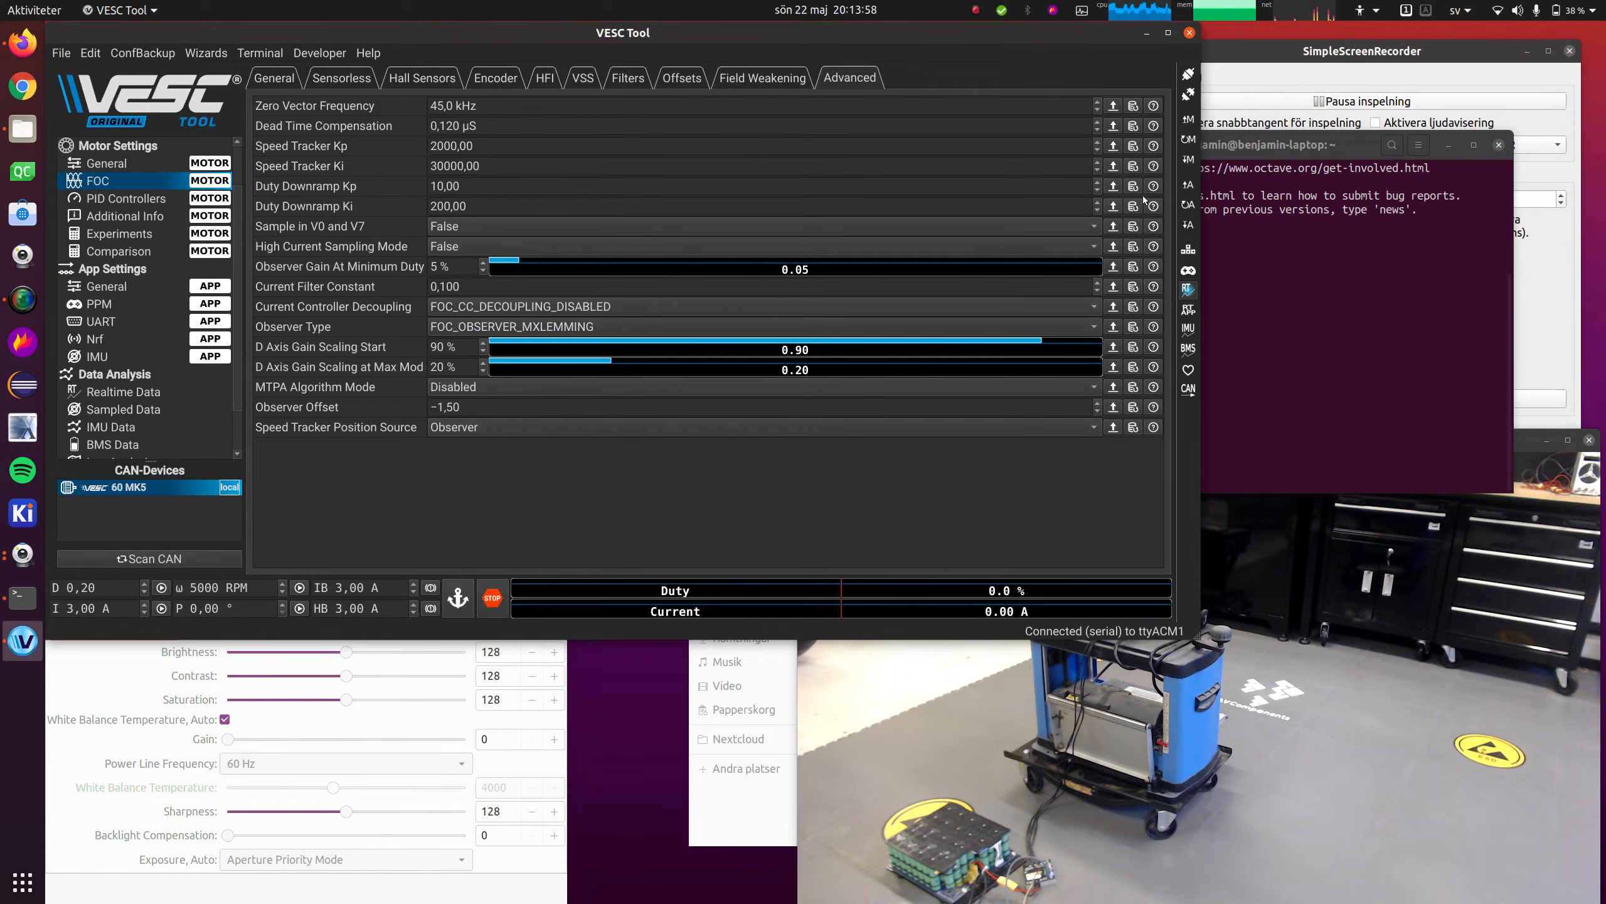
{"action": "key", "text": "ctrl+t"}
Restore the default openloop lock time, ramp time, current boost and maximum current, write the configuration, and test with the realtime current plot
{"action": "left_click", "coordinate": [341, 79]}
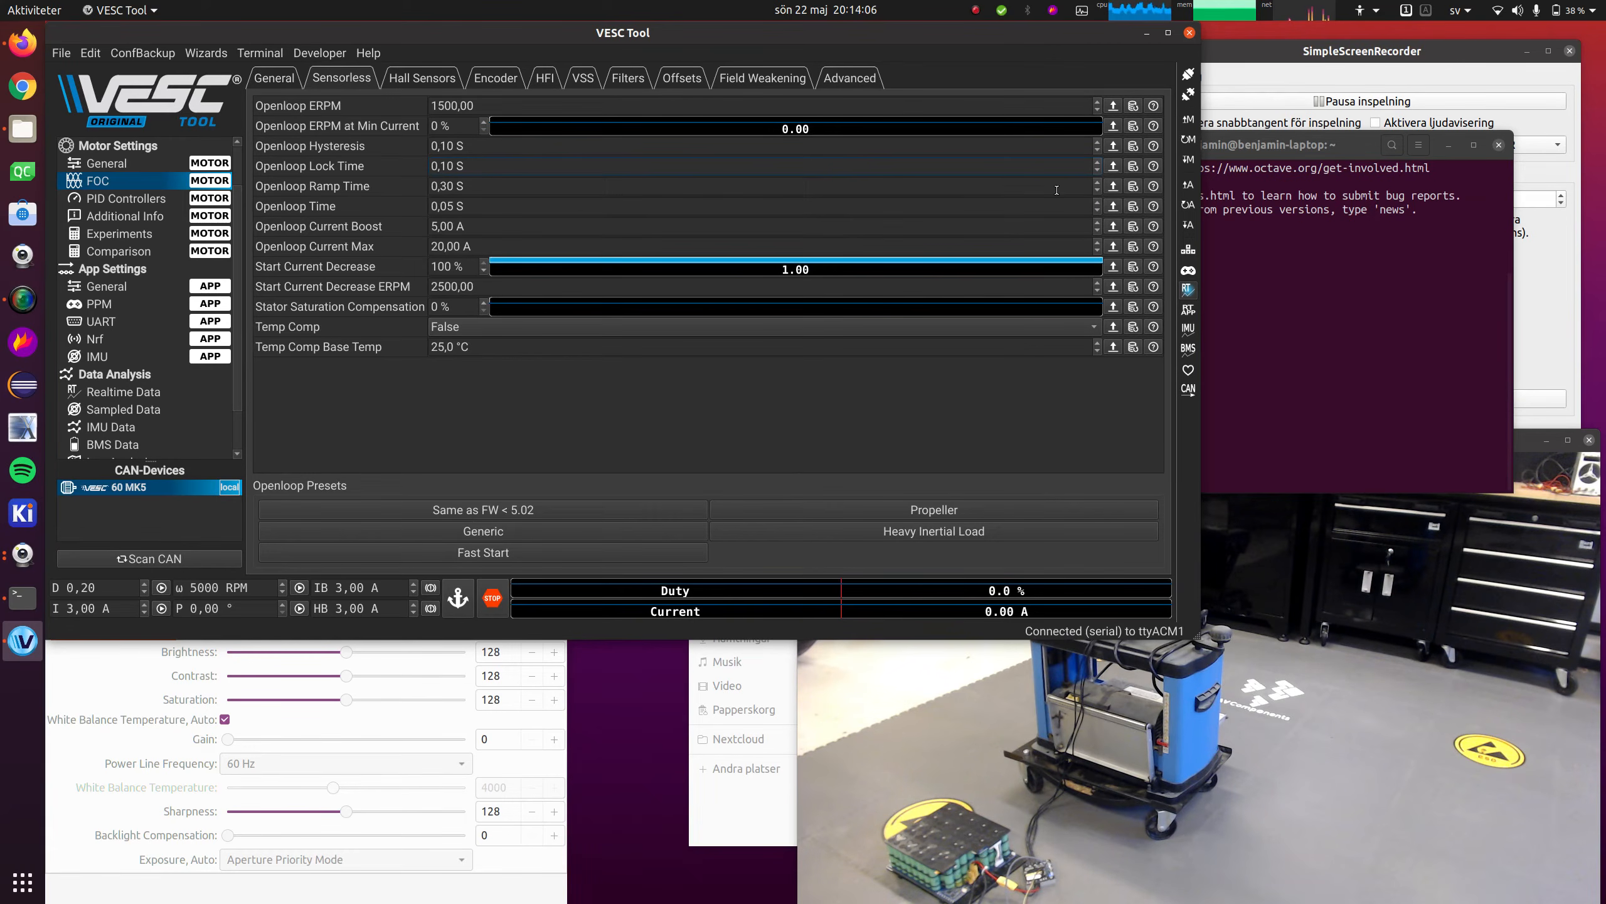
{"action": "left_click", "coordinate": [1133, 165]}
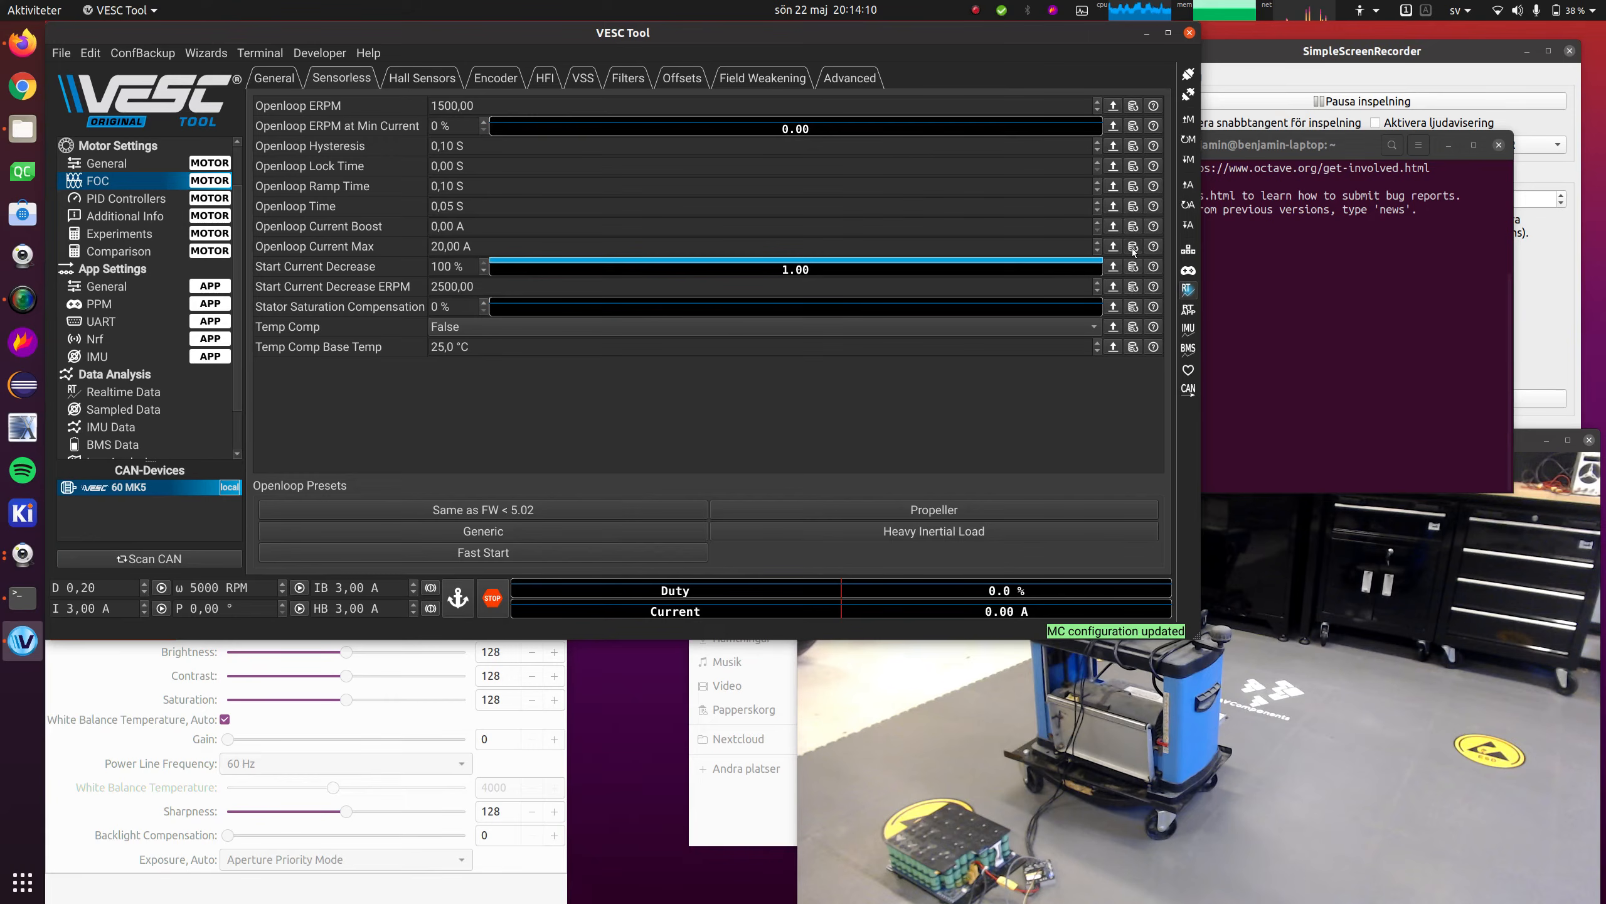
{"action": "left_click", "coordinate": [1193, 163]}
{"action": "left_click", "coordinate": [161, 393]}
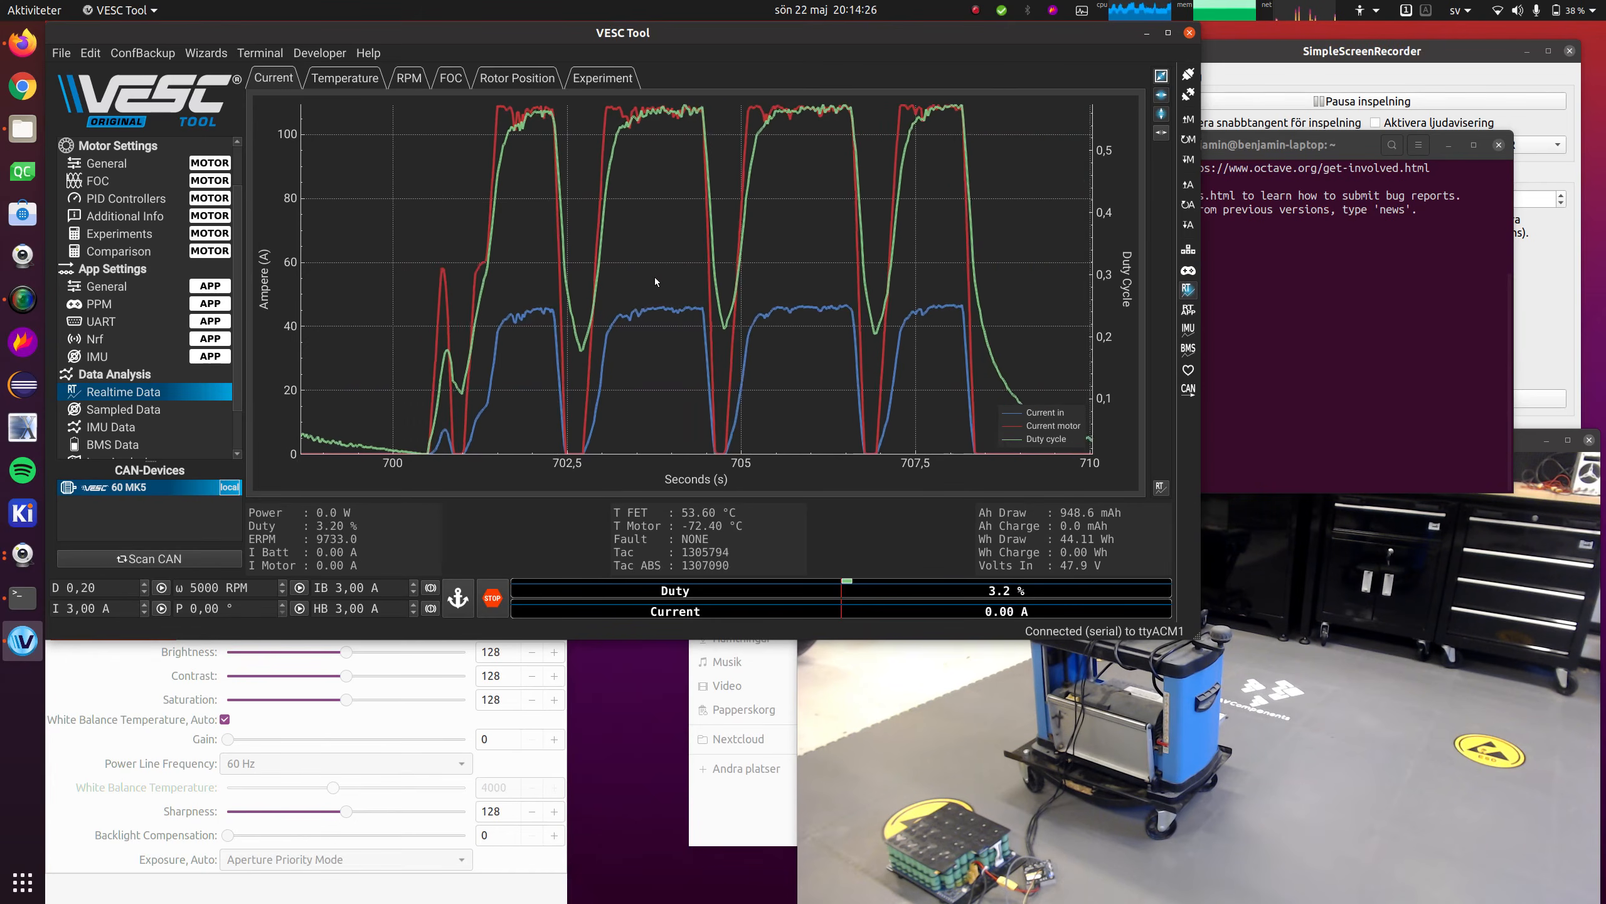
Try the observer type FOC_OBSERVER_ORTEGA_ORIGINAL with current controller decoupling disabled and run the motor against the realtime current plot
{"action": "left_click", "coordinate": [106, 182]}
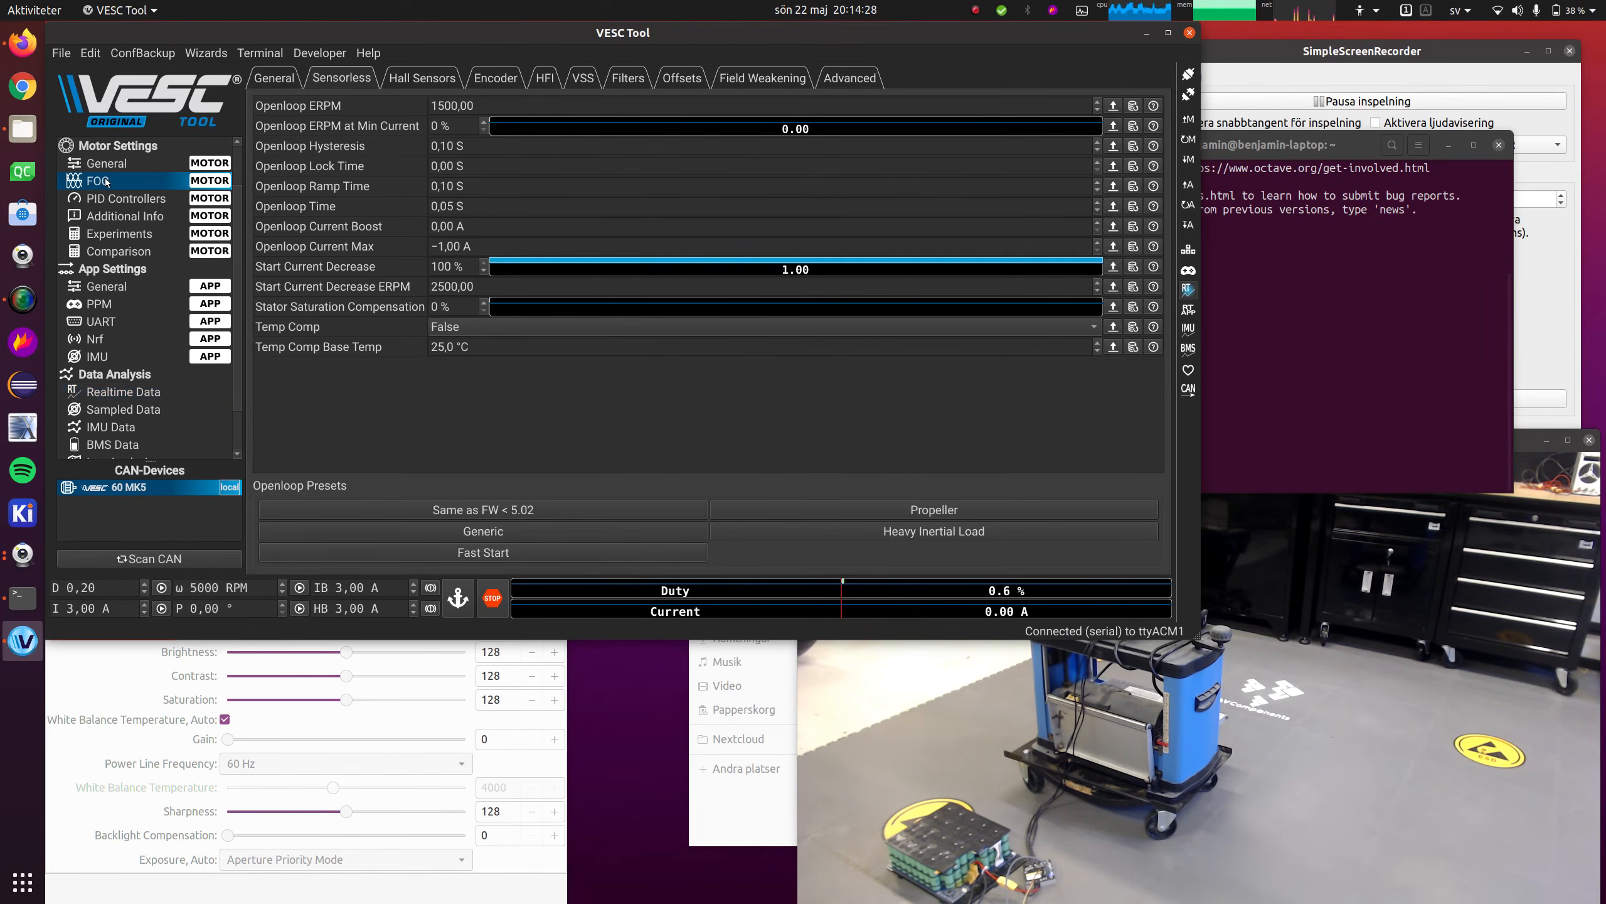
{"action": "left_click", "coordinate": [851, 83]}
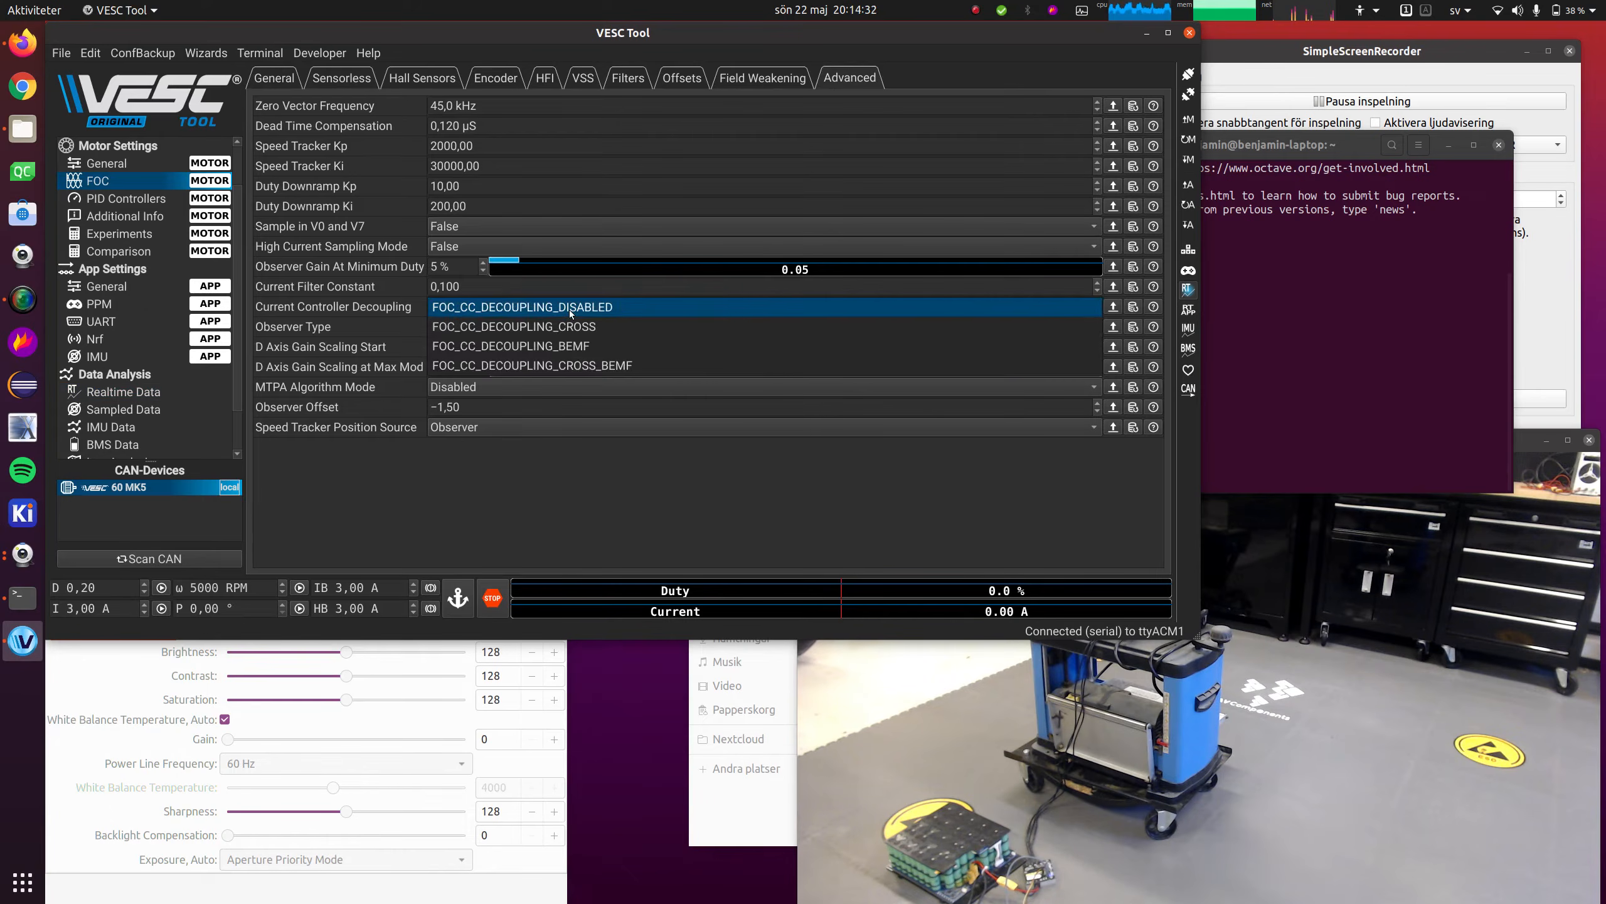
{"action": "left_click", "coordinate": [567, 326]}
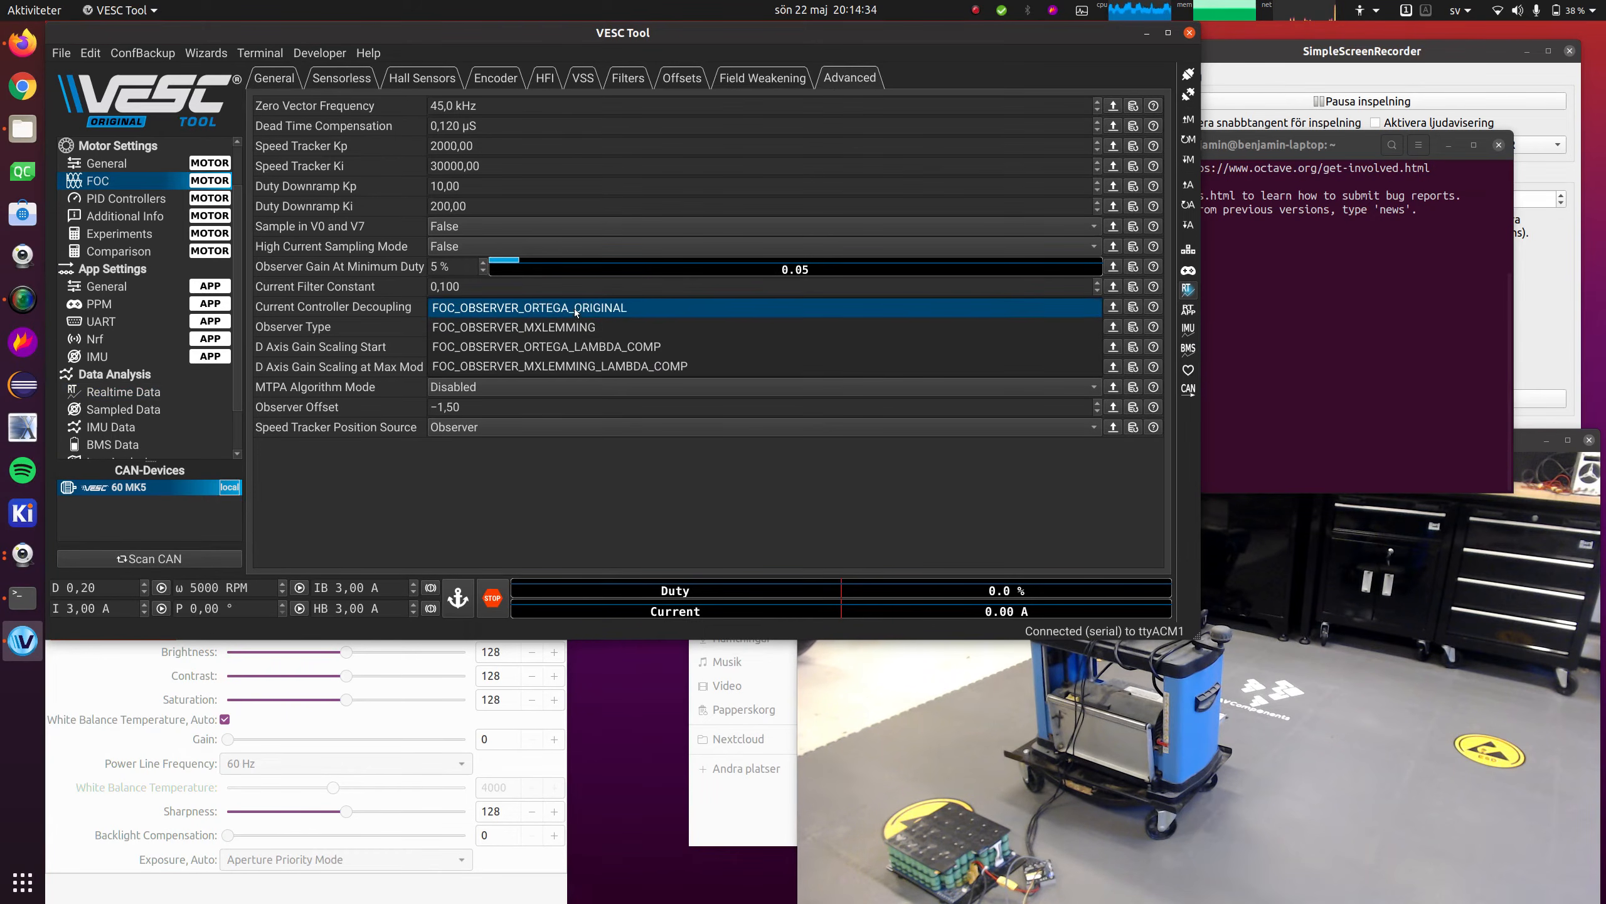
{"action": "left_click", "coordinate": [567, 308]}
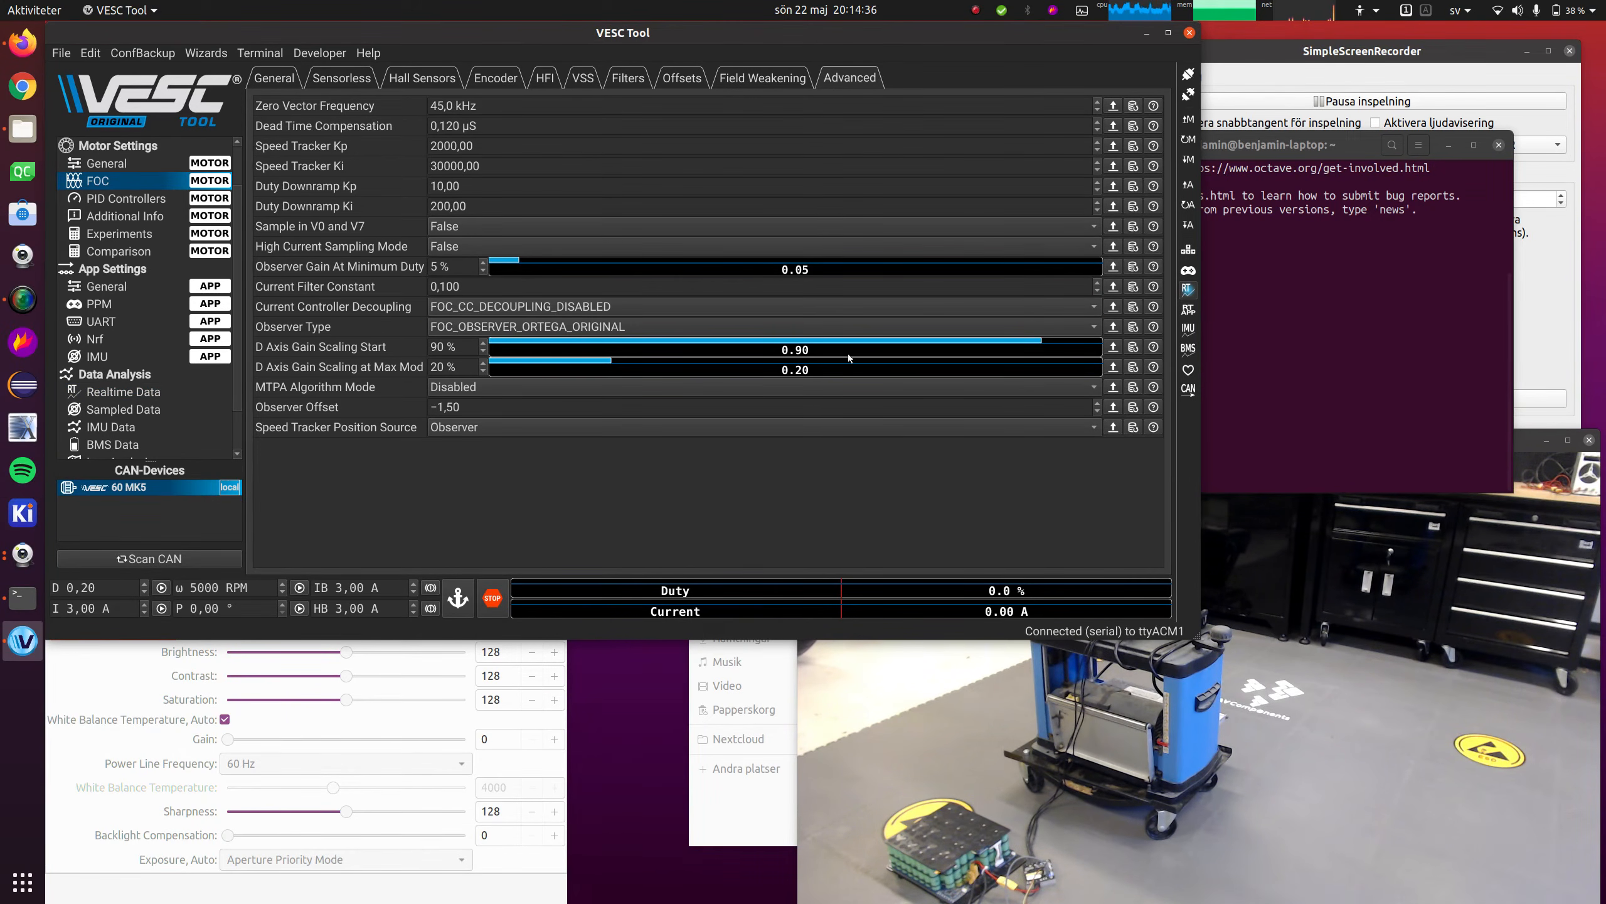
{"action": "left_click", "coordinate": [168, 394]}
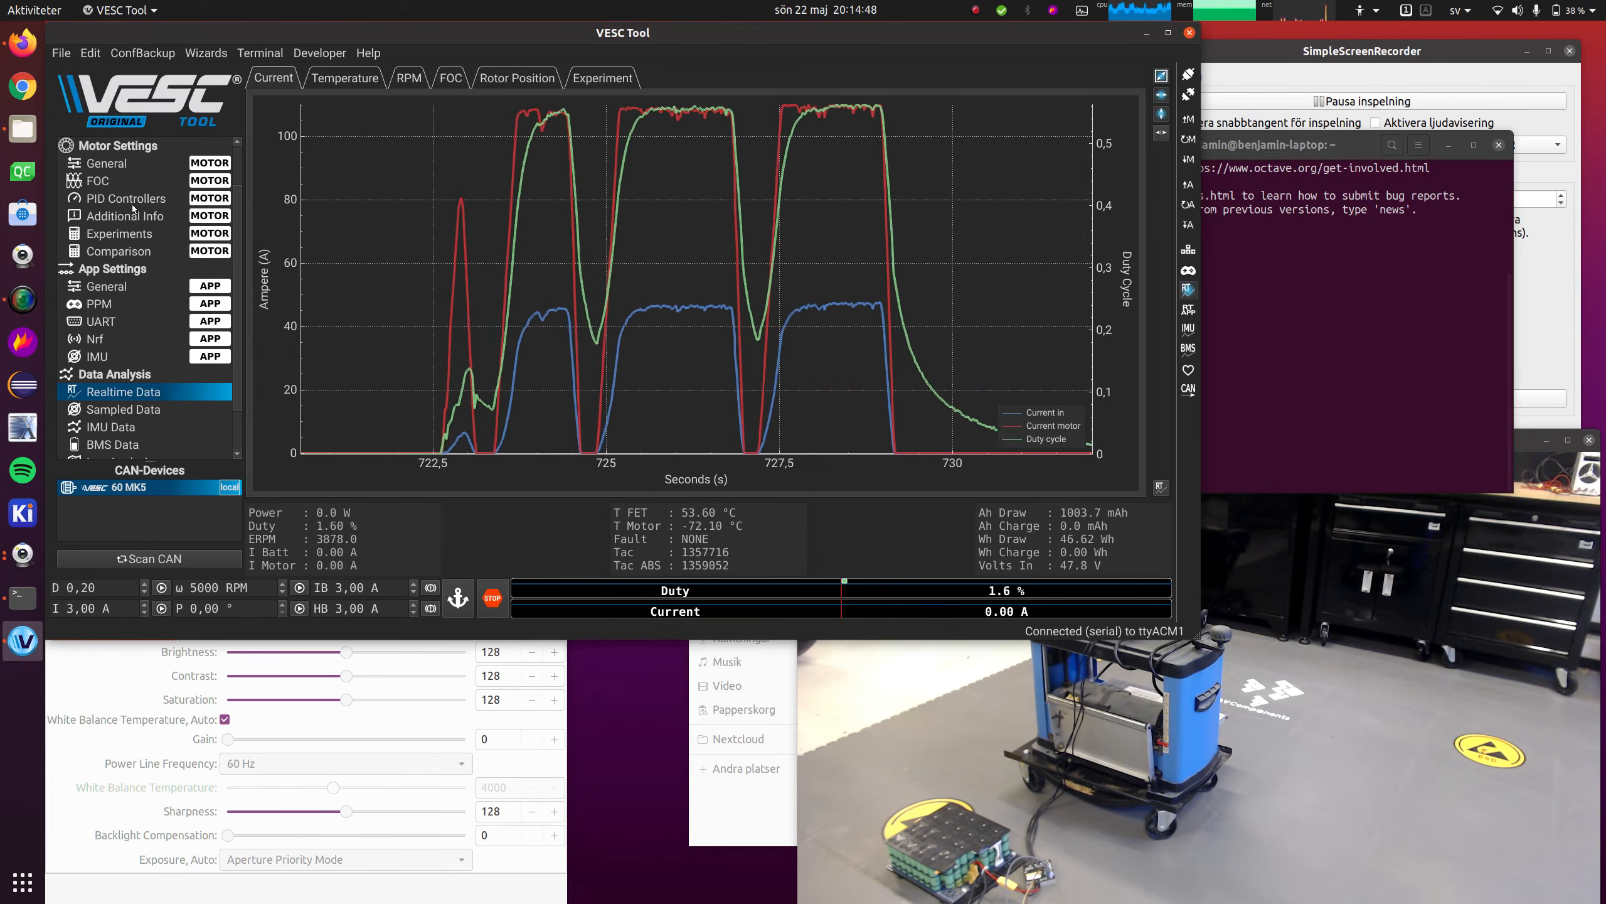
Try the observer type FOC_OBSERVER_ORTEGA_LAMBDA_COMP, write the motor configuration, and run the motor against the realtime current plot
{"action": "left_click", "coordinate": [160, 179]}
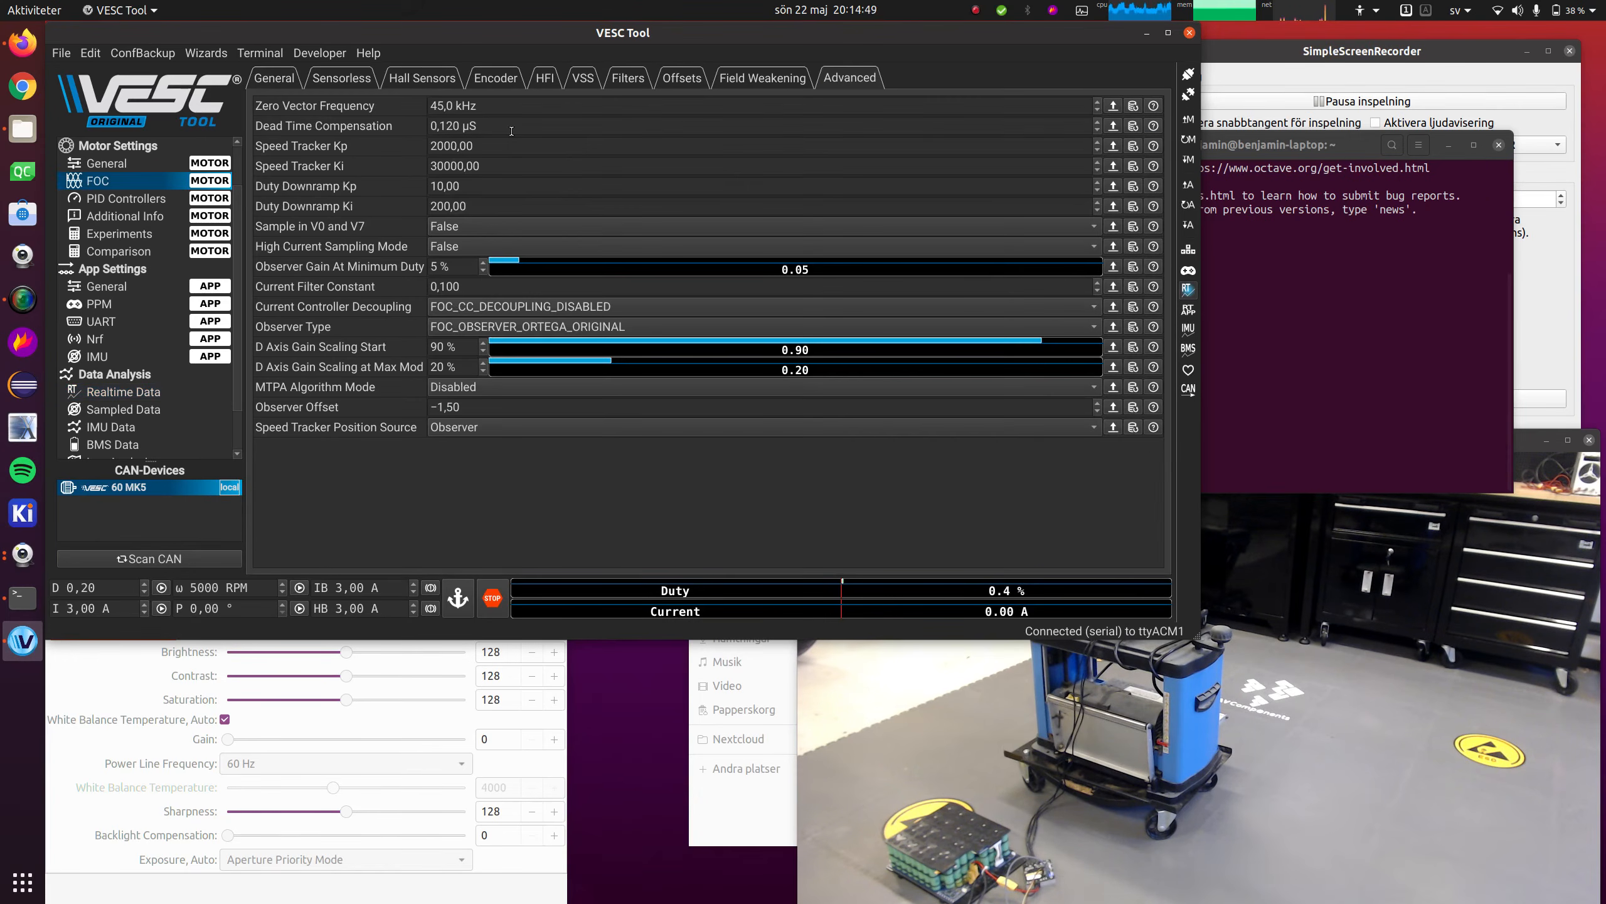
{"action": "left_click", "coordinate": [552, 327]}
{"action": "left_click", "coordinate": [631, 372]}
{"action": "left_click", "coordinate": [1189, 160]}
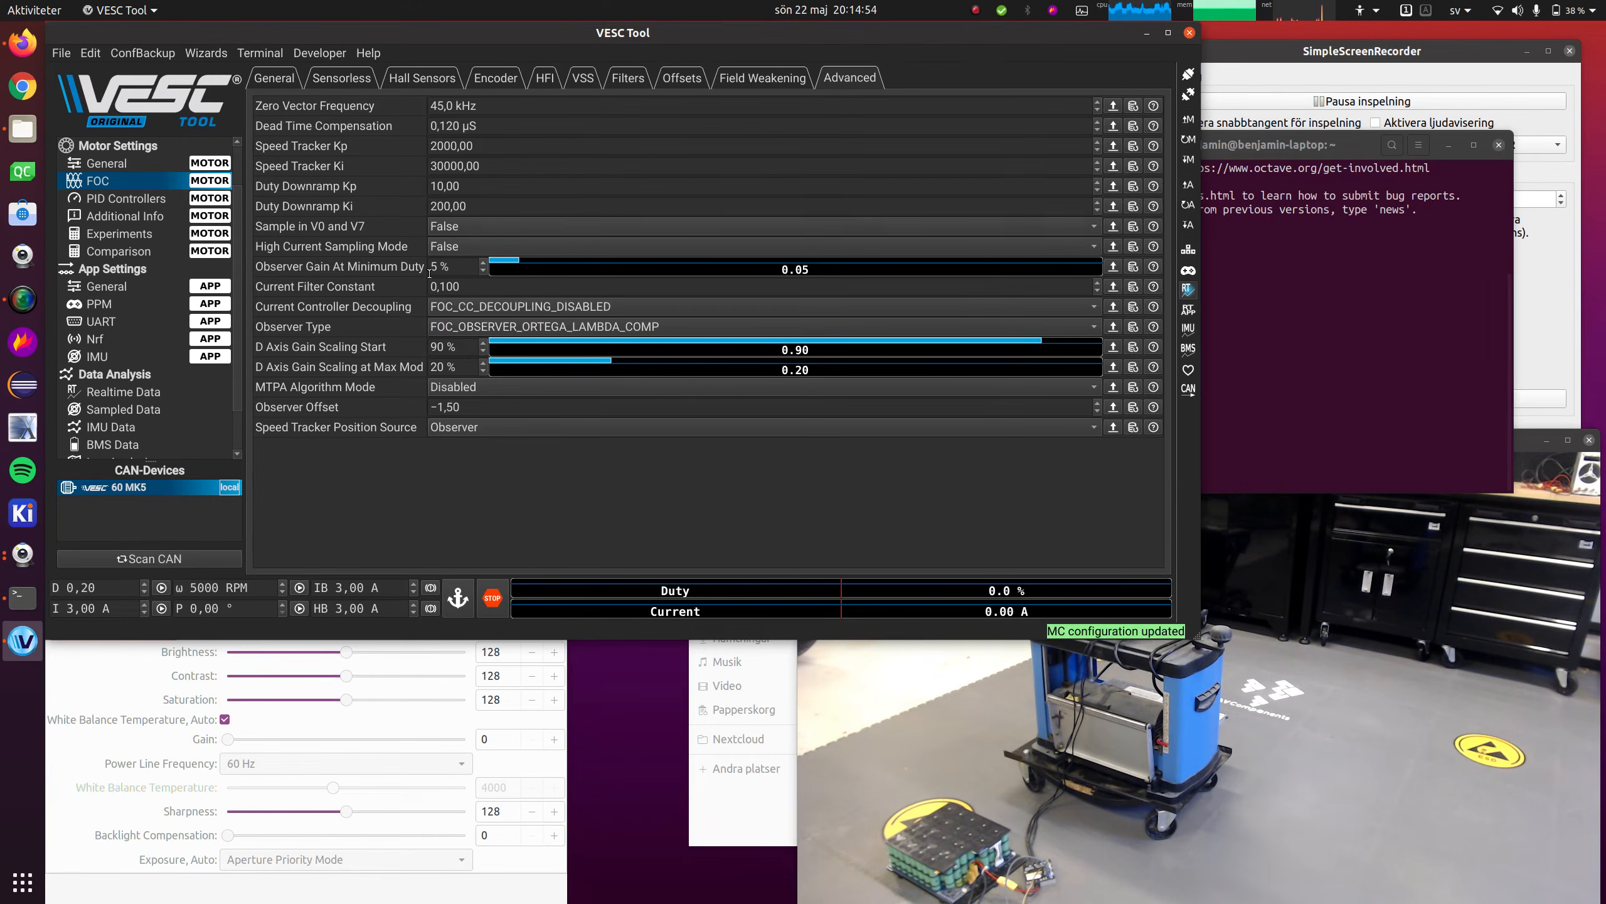
{"action": "left_click", "coordinate": [172, 392]}
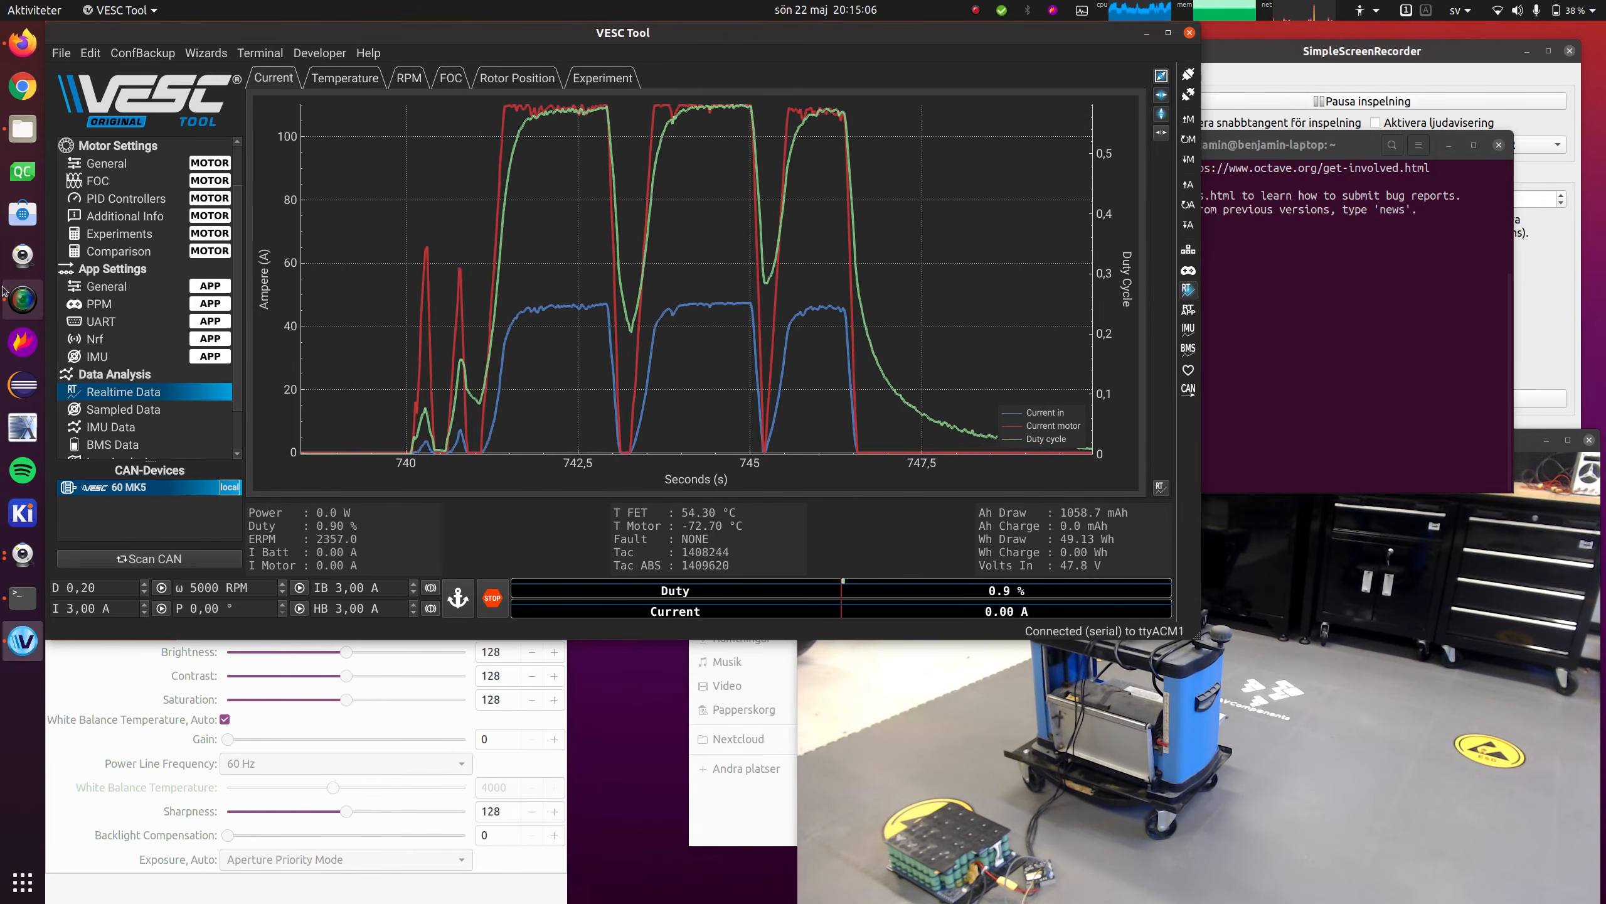
Set the observer type to FOC_OBSERVER_MXLEMMING_LAMBDA_COMP with an observer offset of -1.0, write the configuration, and test with the realtime current plot
{"action": "left_click", "coordinate": [117, 184]}
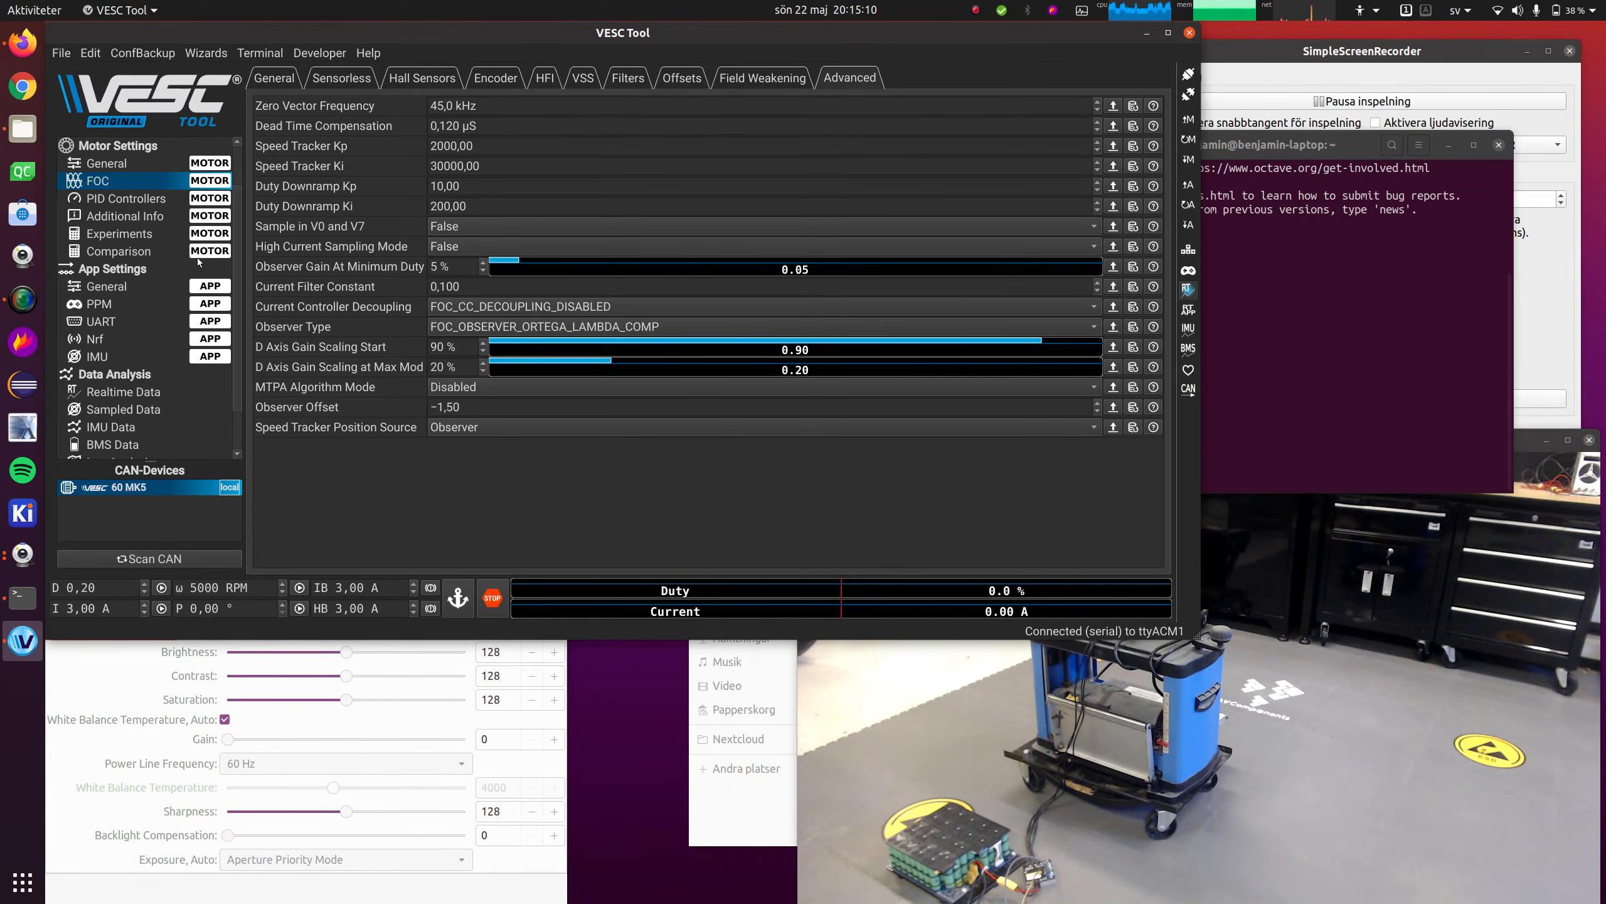
{"action": "left_click", "coordinate": [656, 329]}
{"action": "left_click", "coordinate": [678, 345]}
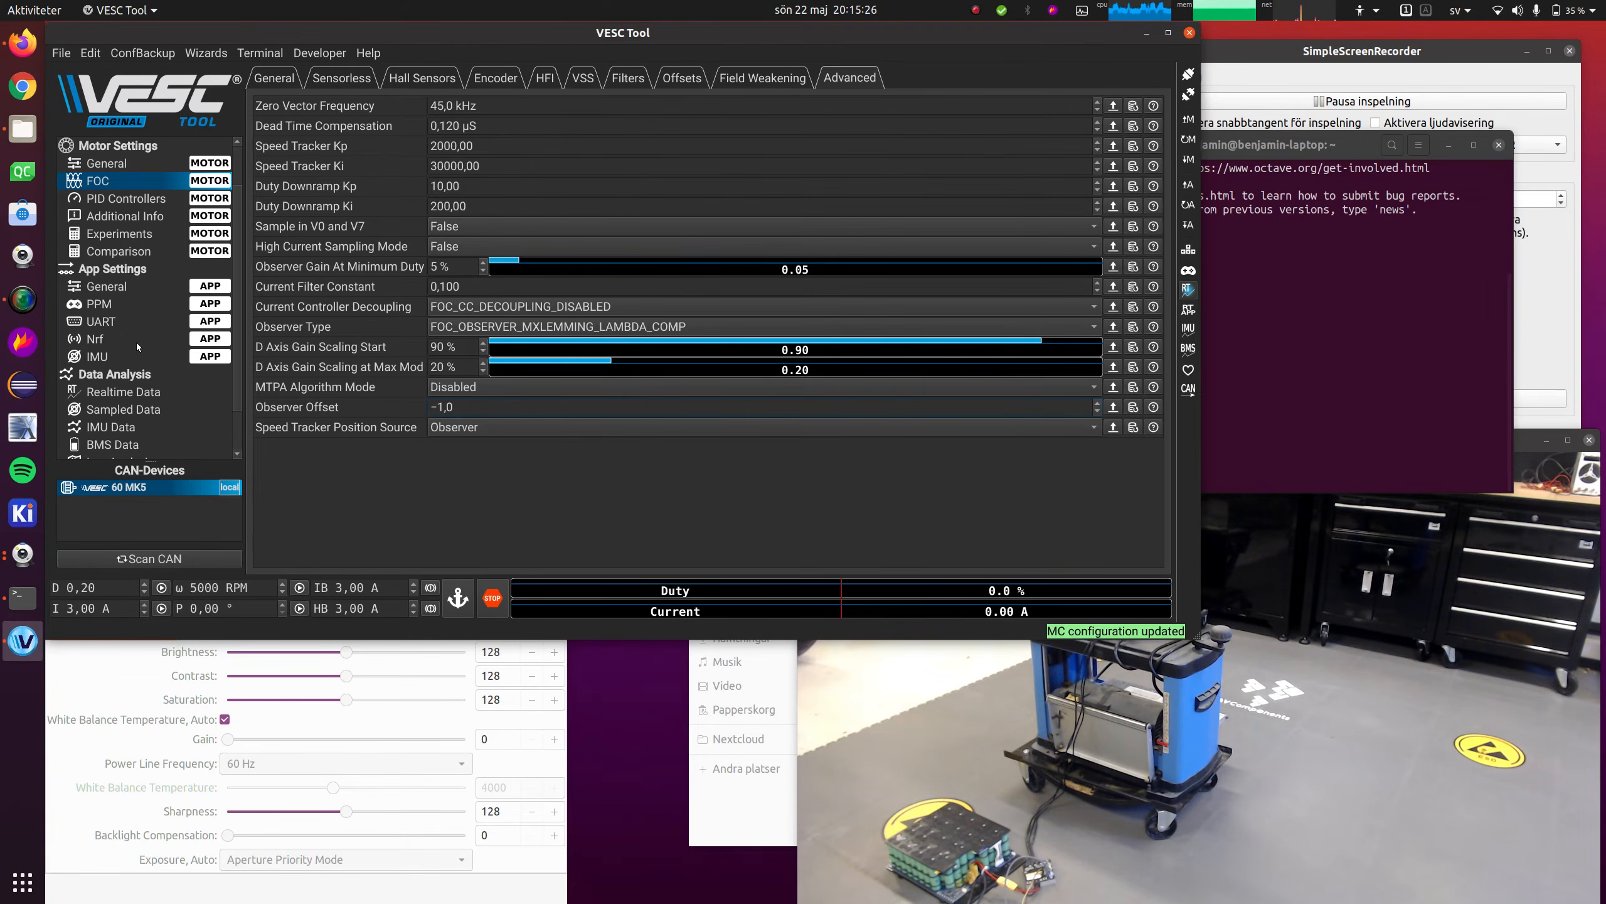
{"action": "left_click", "coordinate": [151, 389]}
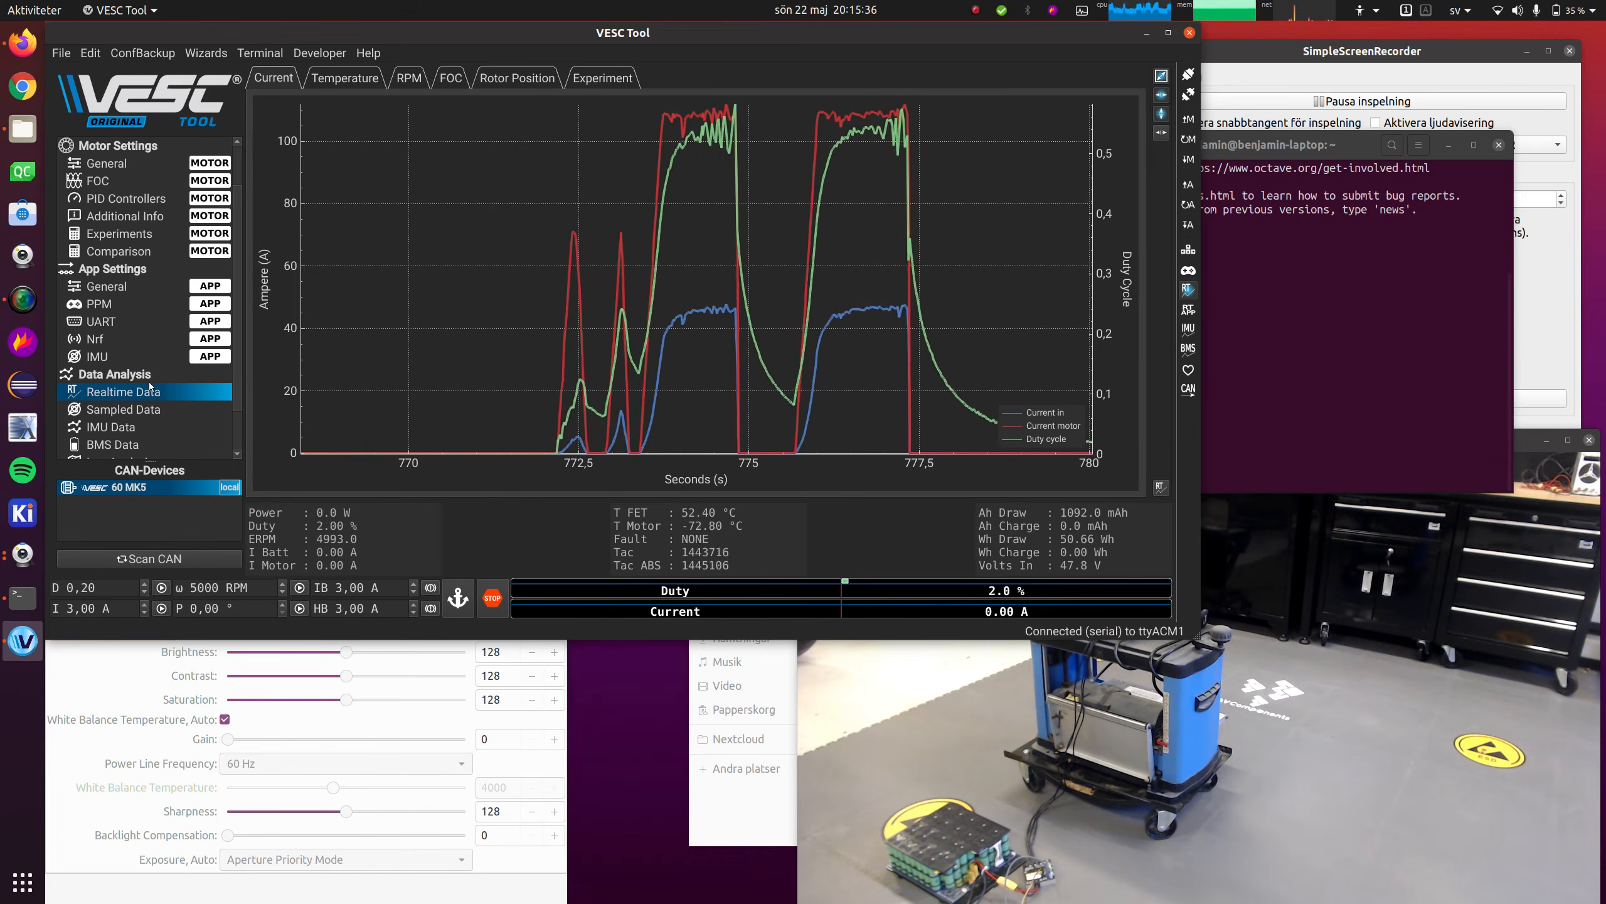
Try an observer offset of -2.00 against the realtime current plot, and write the motor configuration with the offset at -1.50
{"action": "left_click", "coordinate": [124, 183]}
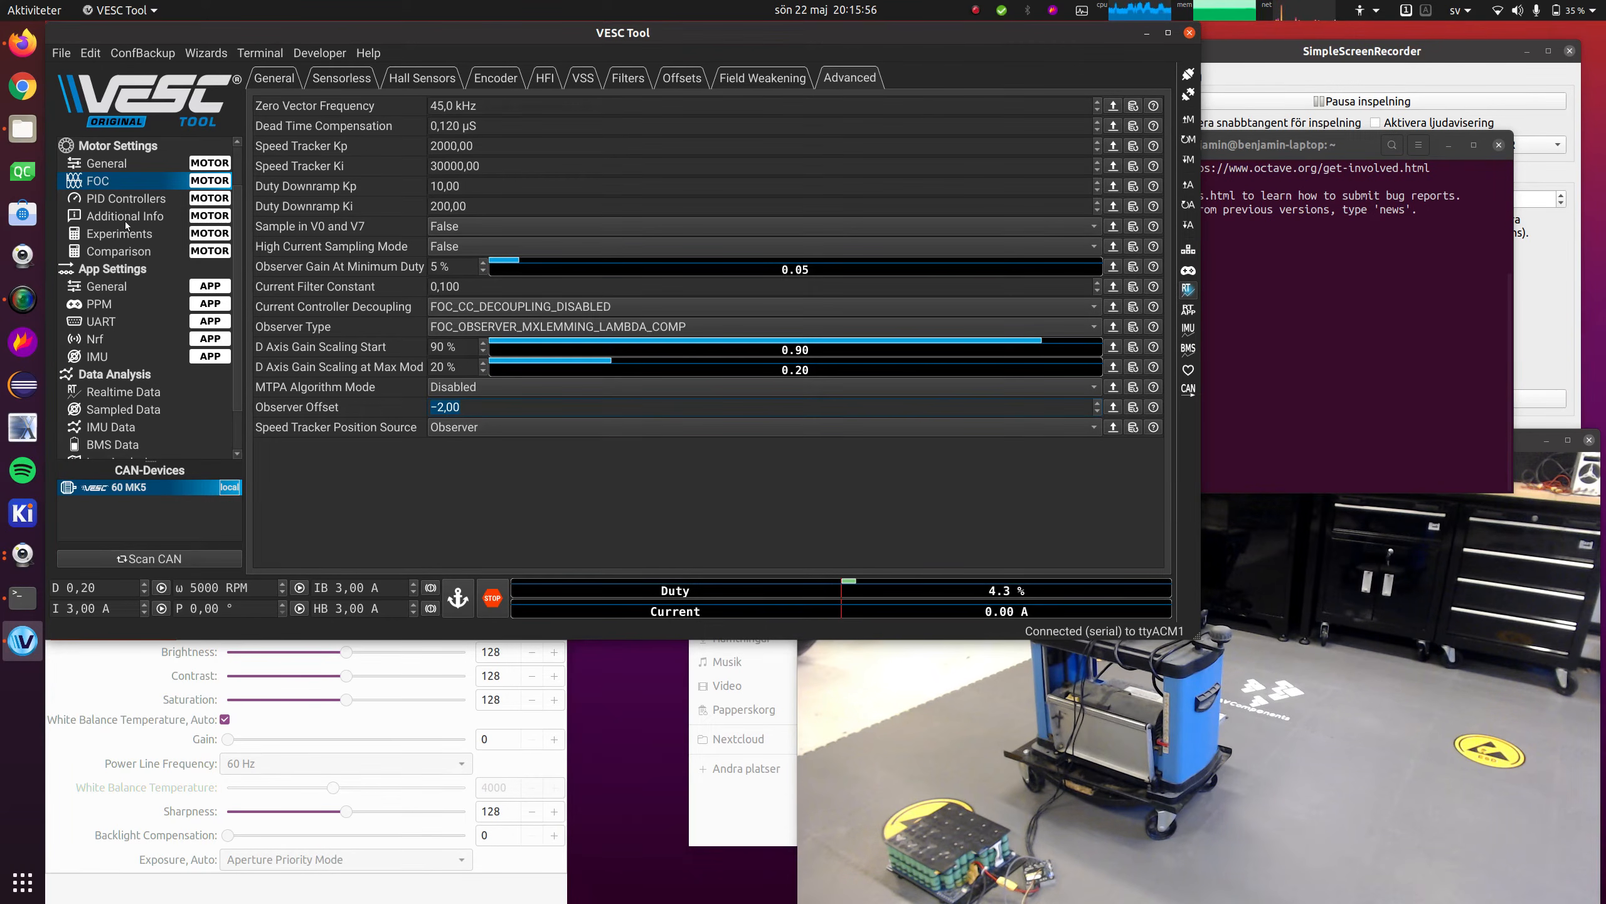
{"action": "left_click", "coordinate": [146, 393]}
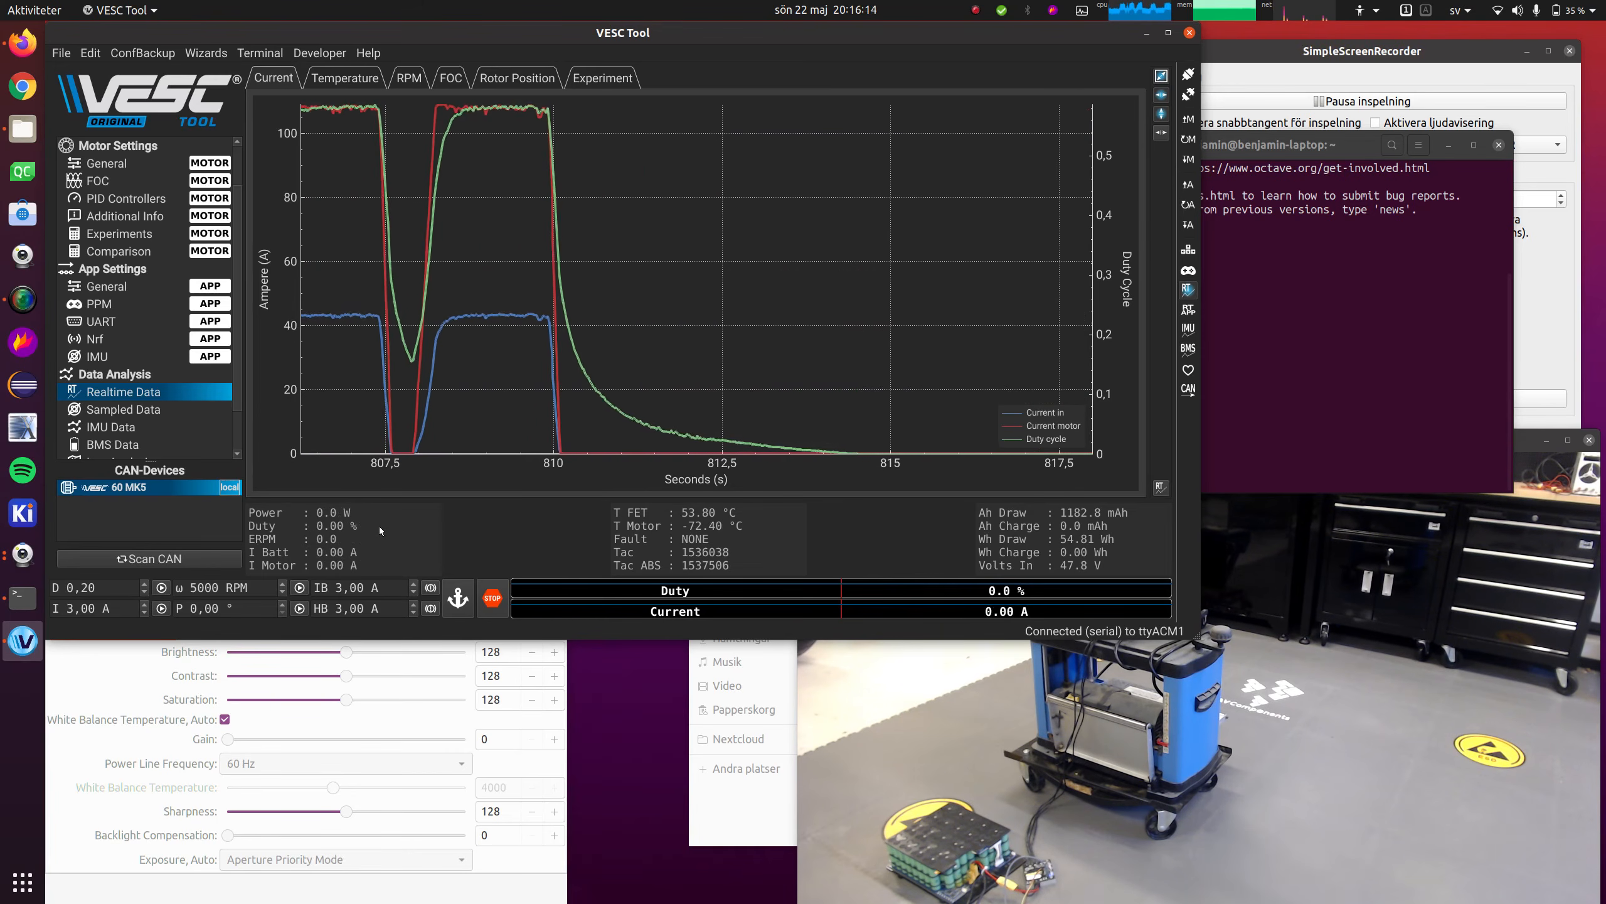
{"action": "left_click", "coordinate": [145, 183]}
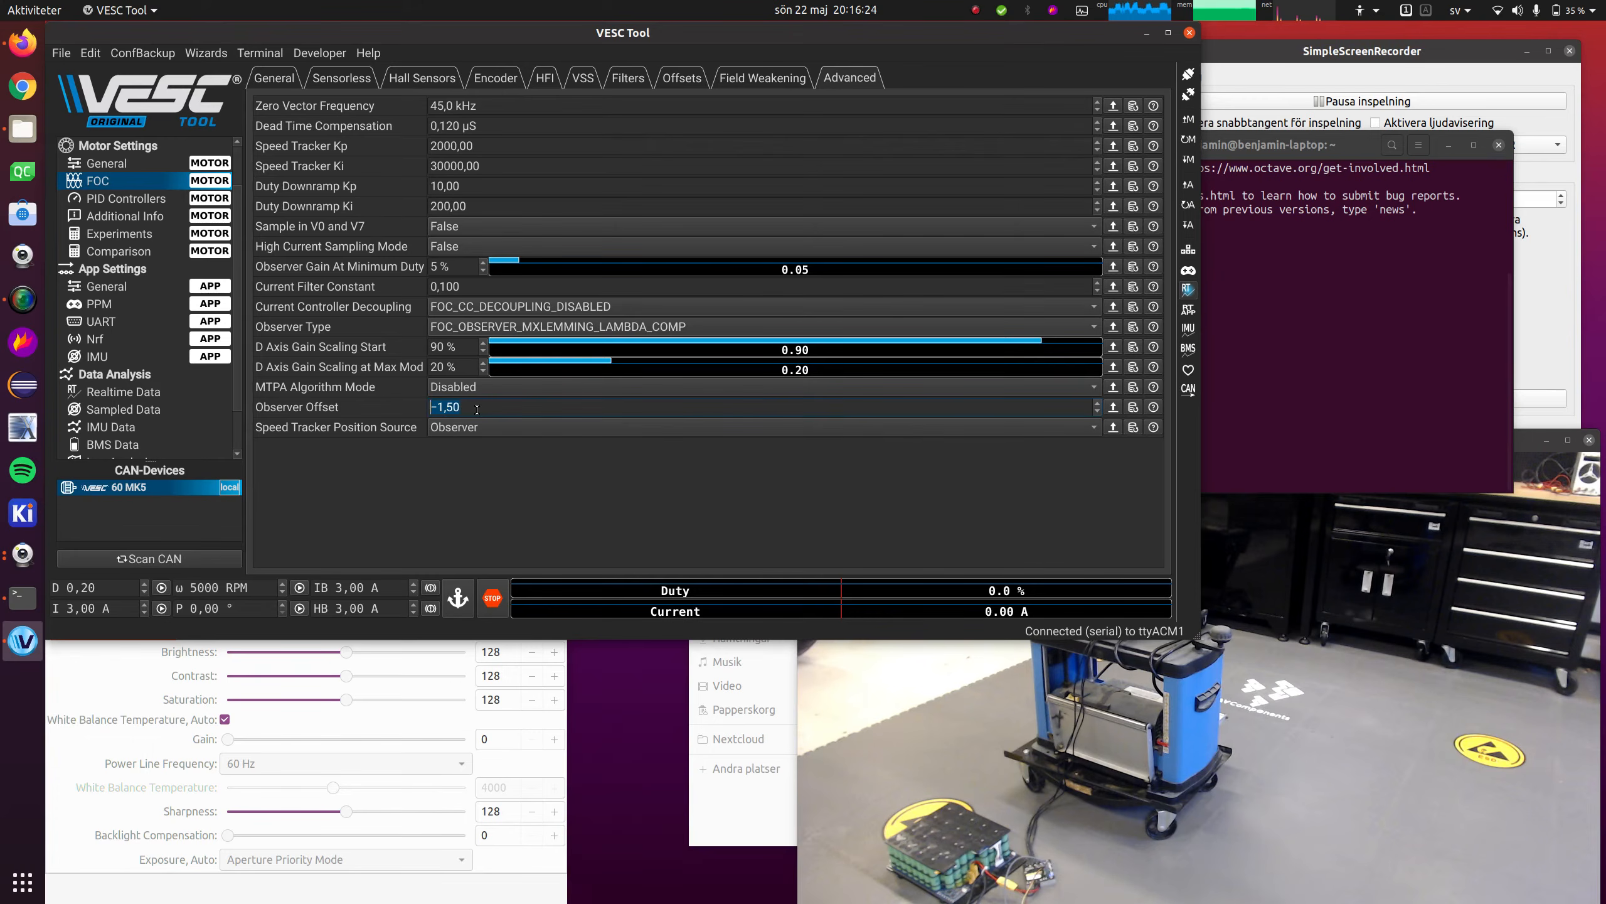
{"action": "left_click", "coordinate": [1188, 162]}
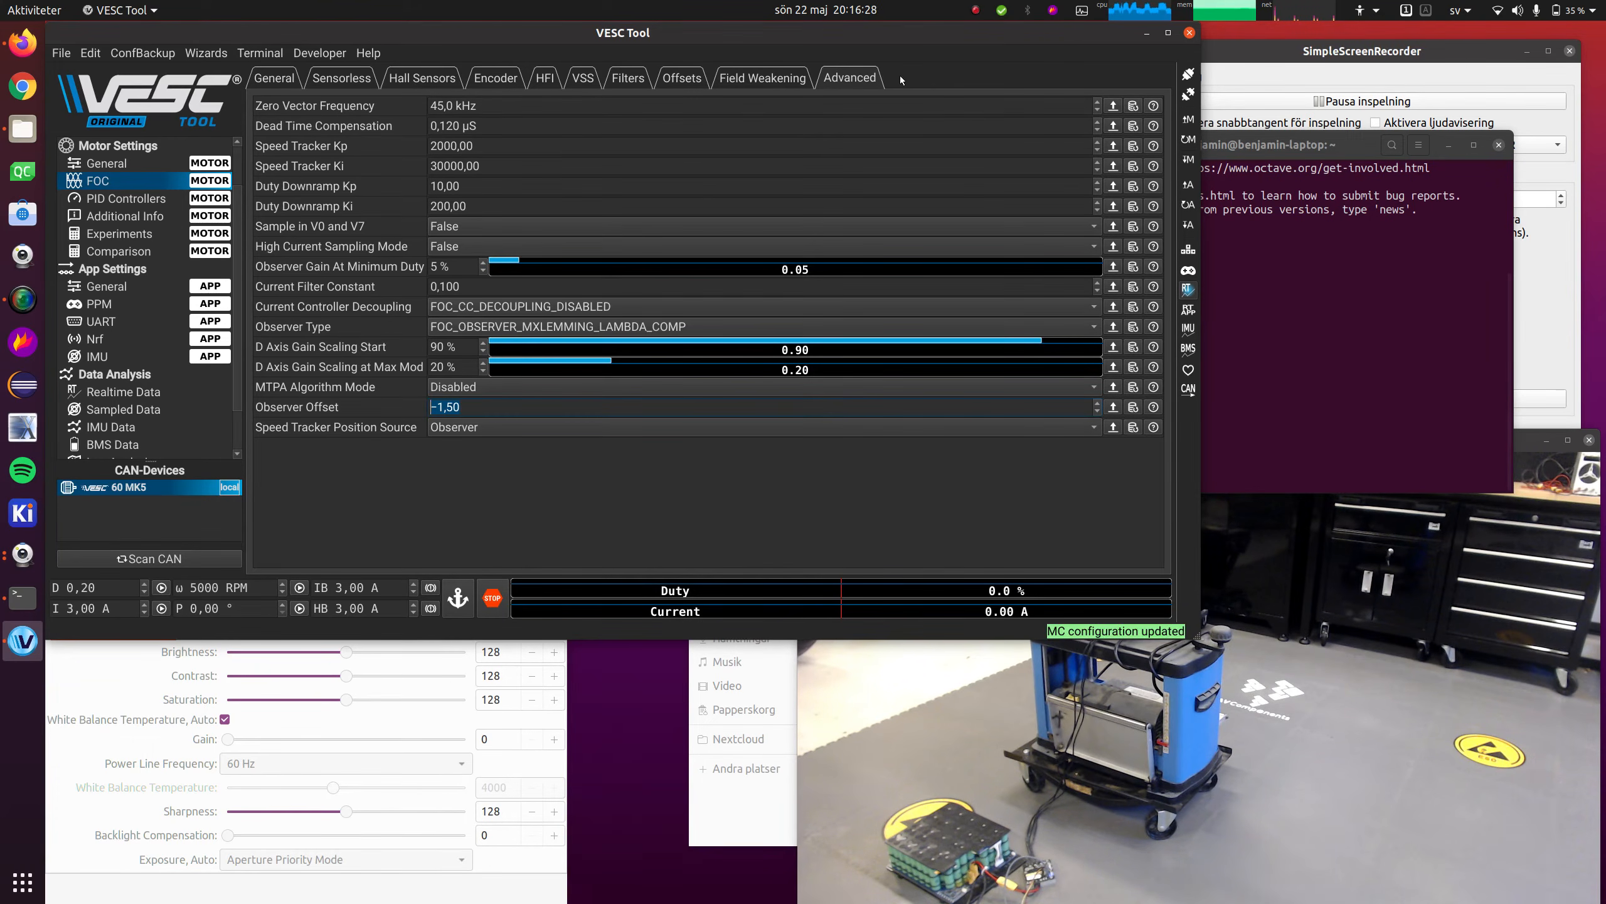
Try the default 30 kHz zero vector frequency and a value of 35 kHz, writing the motor configuration for each
{"action": "left_click", "coordinate": [1132, 105]}
{"action": "left_click", "coordinate": [1187, 163]}
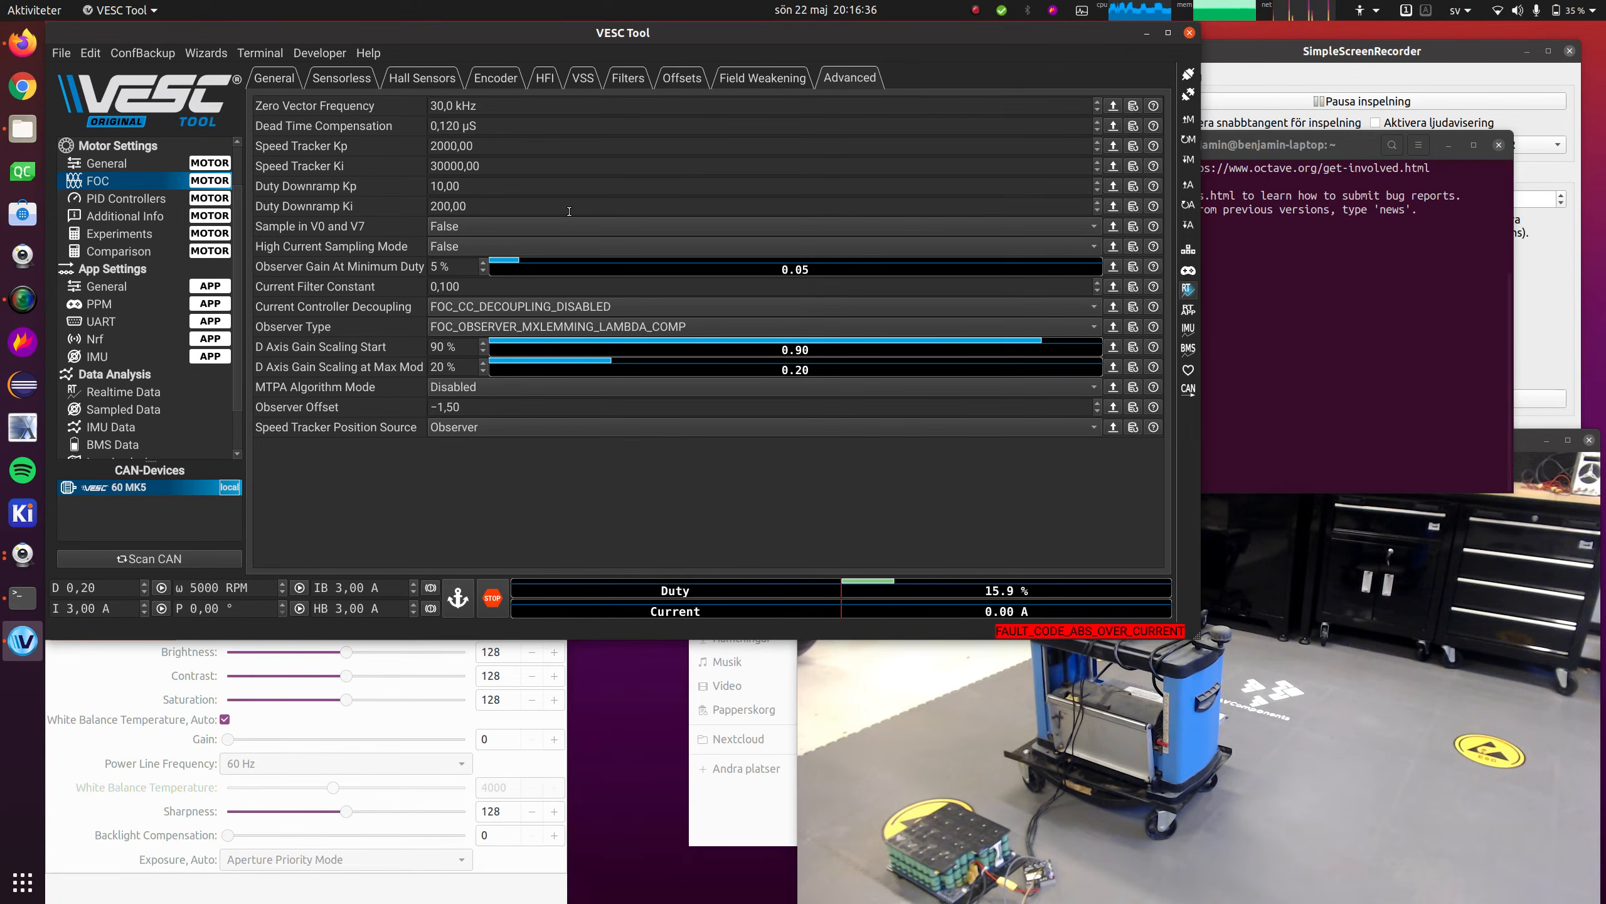
{"action": "triple_click", "coordinate": [509, 105]}
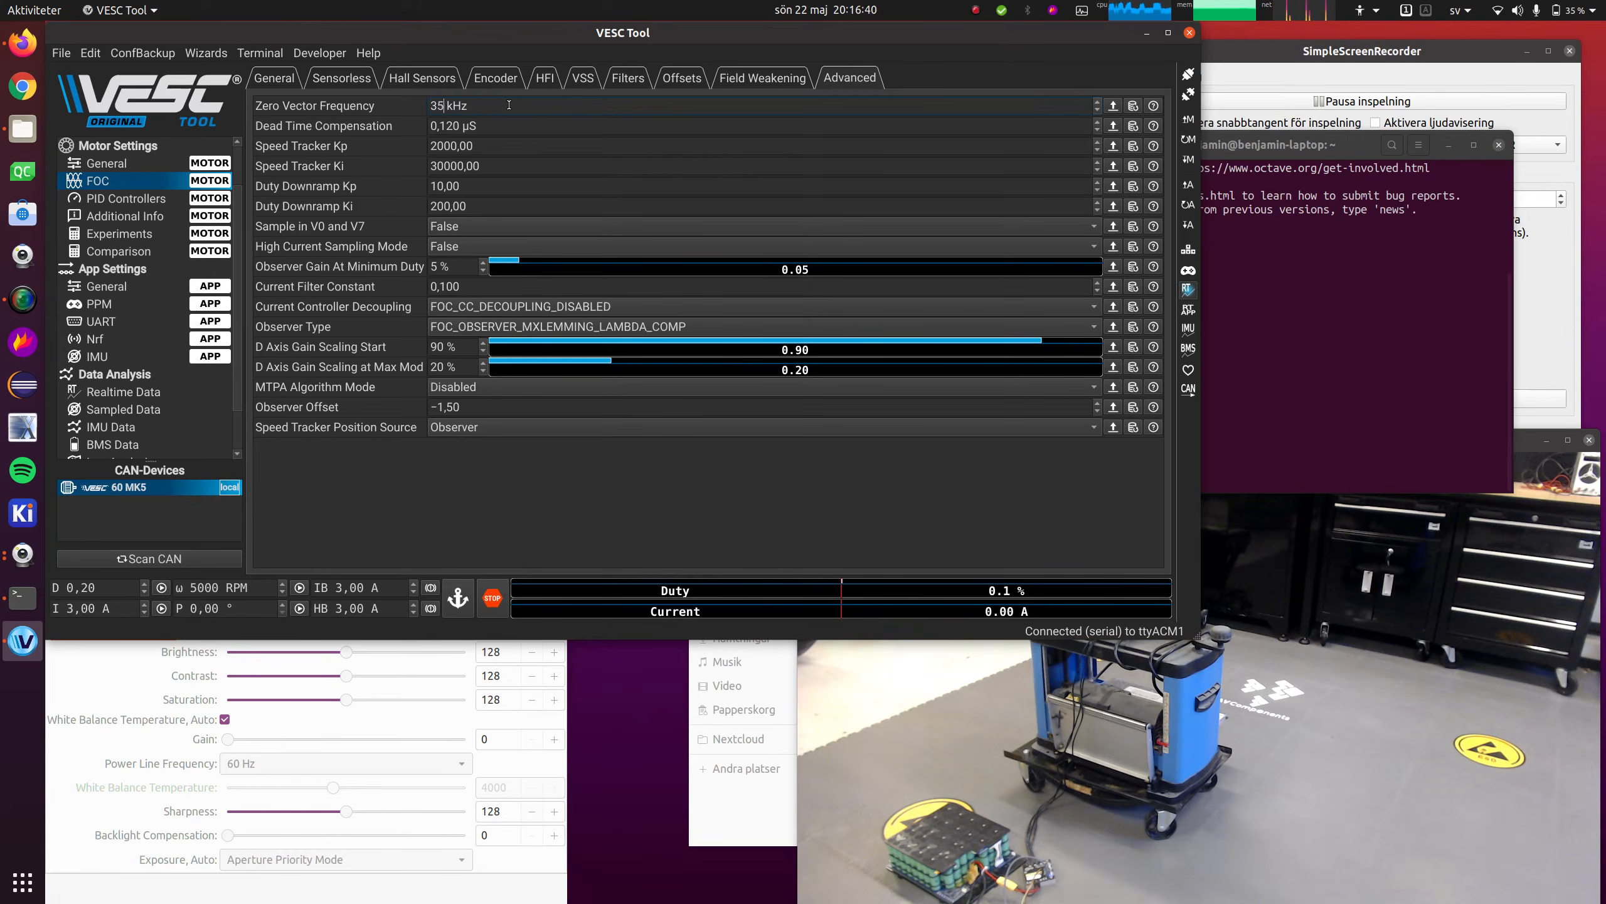
{"action": "left_click", "coordinate": [1189, 160]}
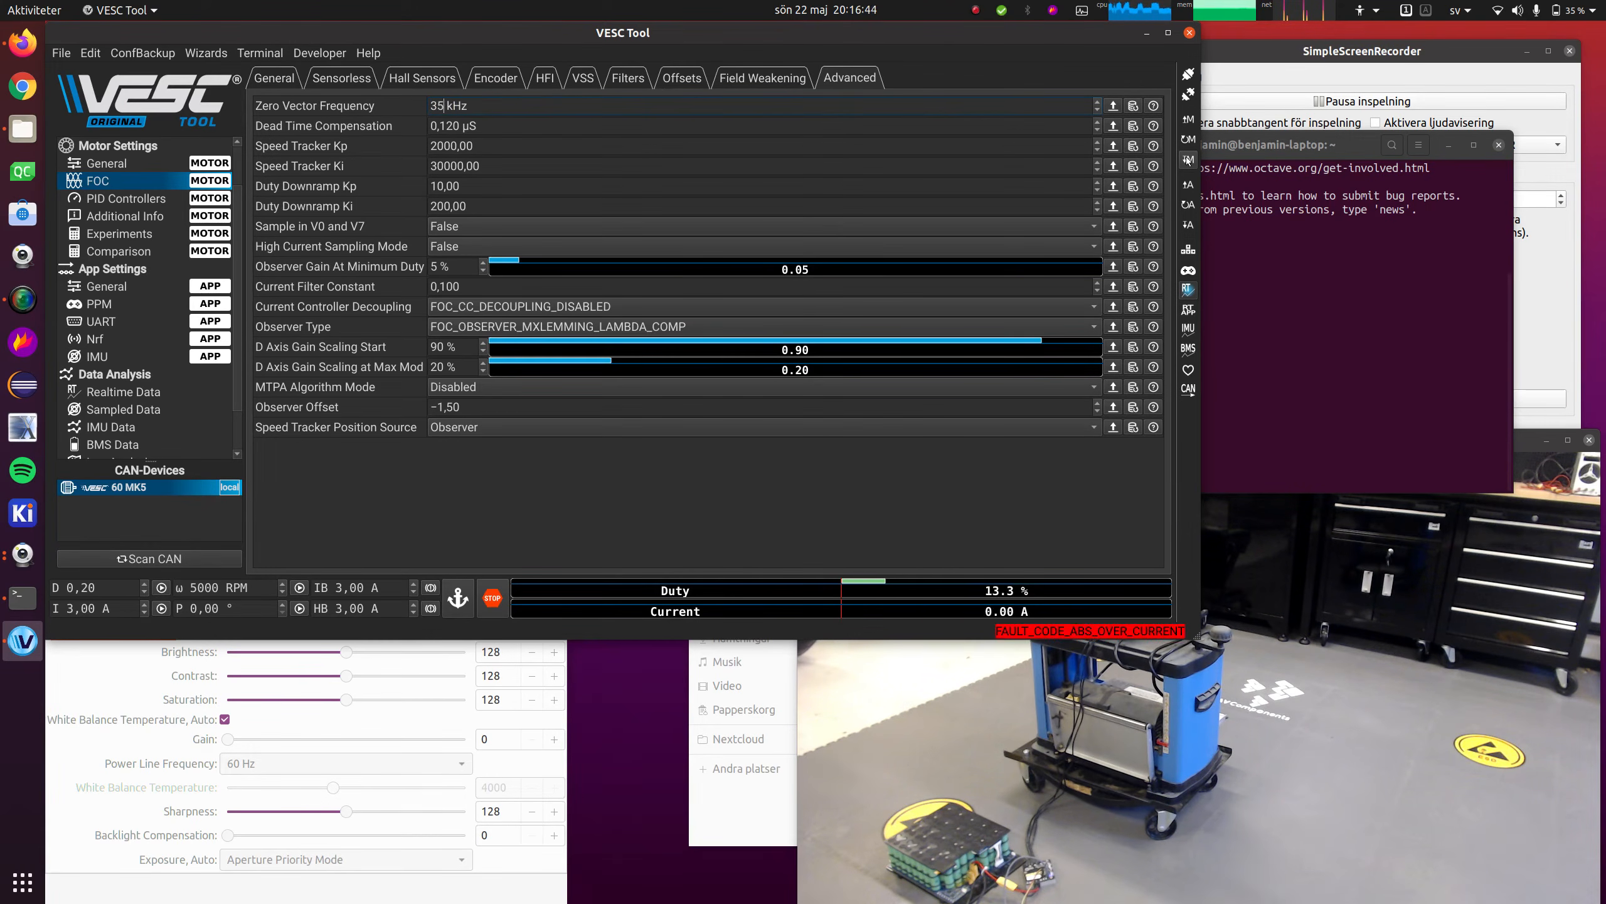
Set the zero vector frequency to 50 kHz, write the motor configuration, and test with the realtime current plot
{"action": "double_click", "coordinate": [515, 106]}
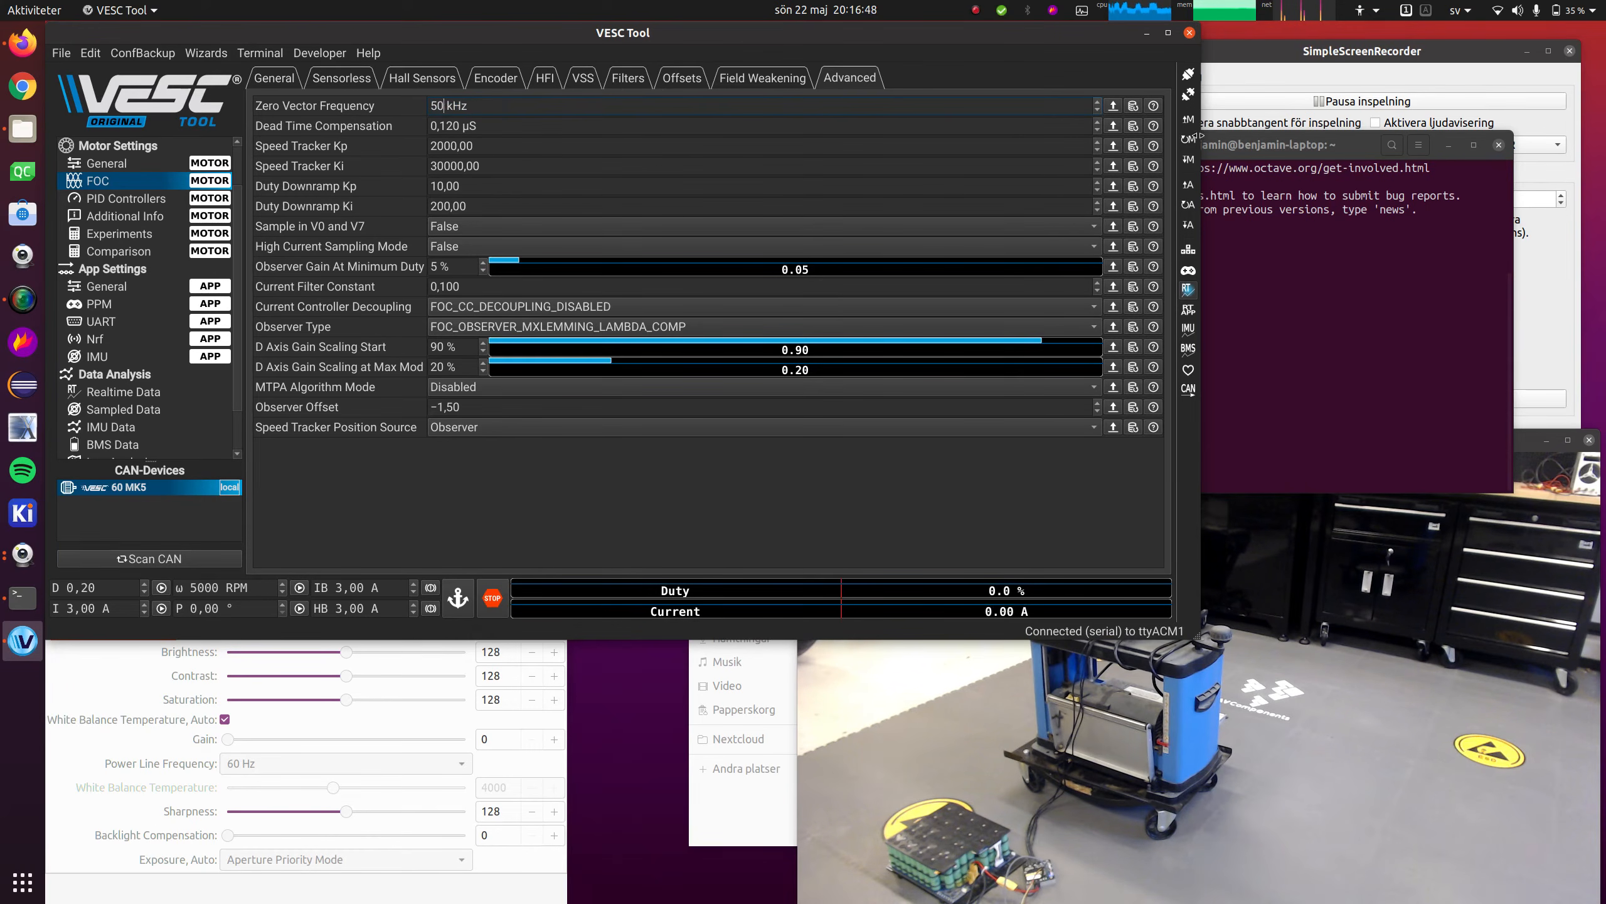
{"action": "left_click", "coordinate": [1198, 163]}
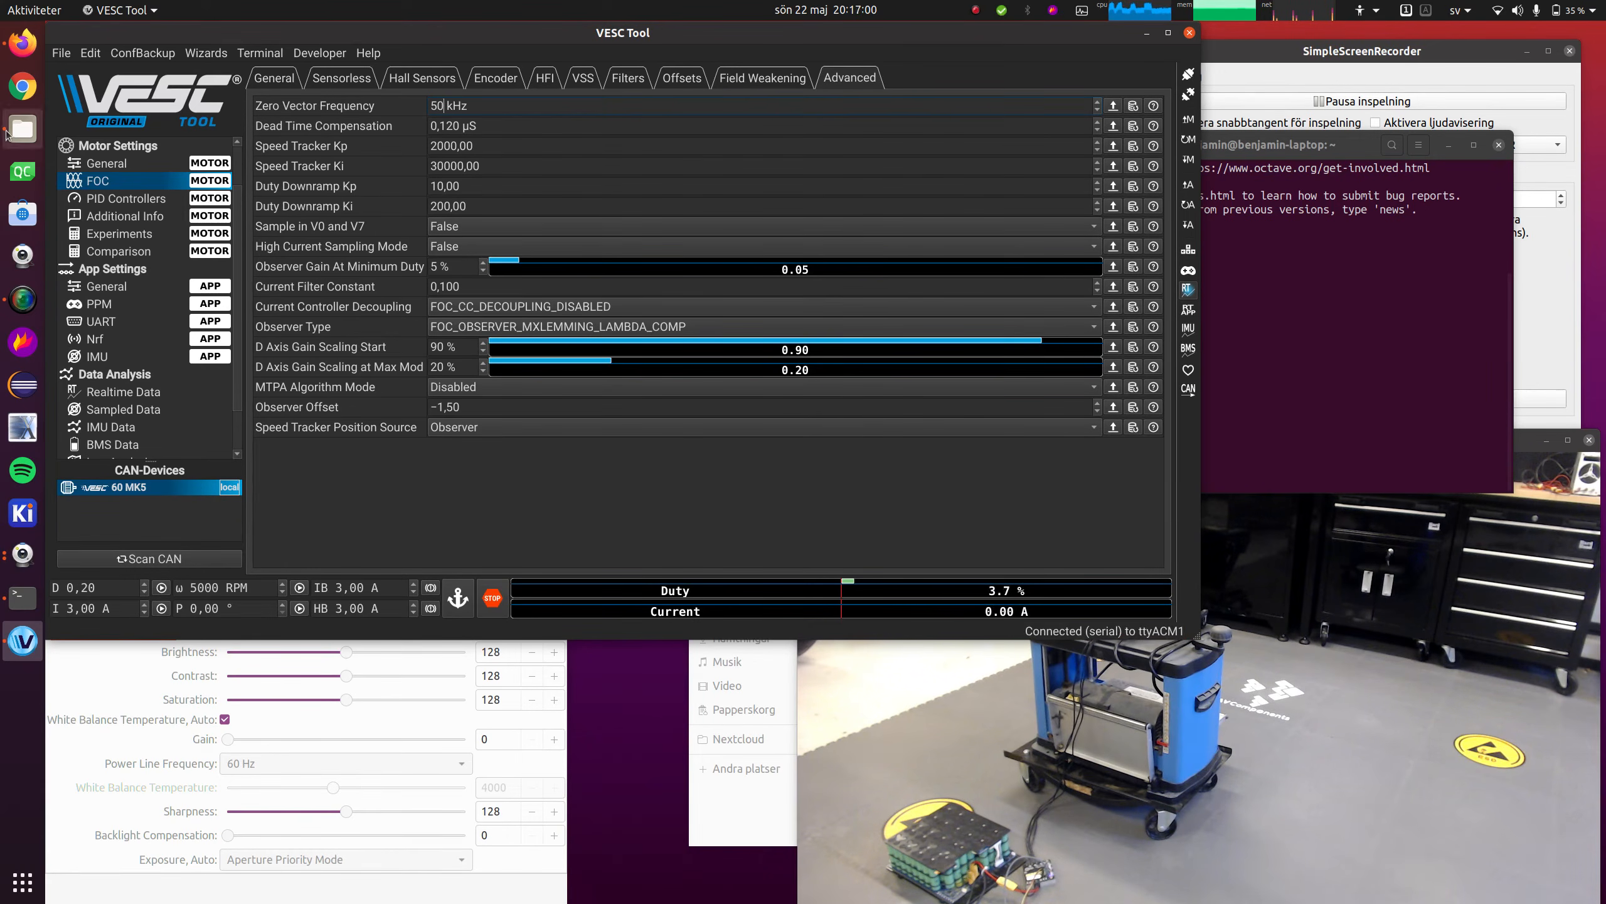
{"action": "left_click", "coordinate": [150, 390]}
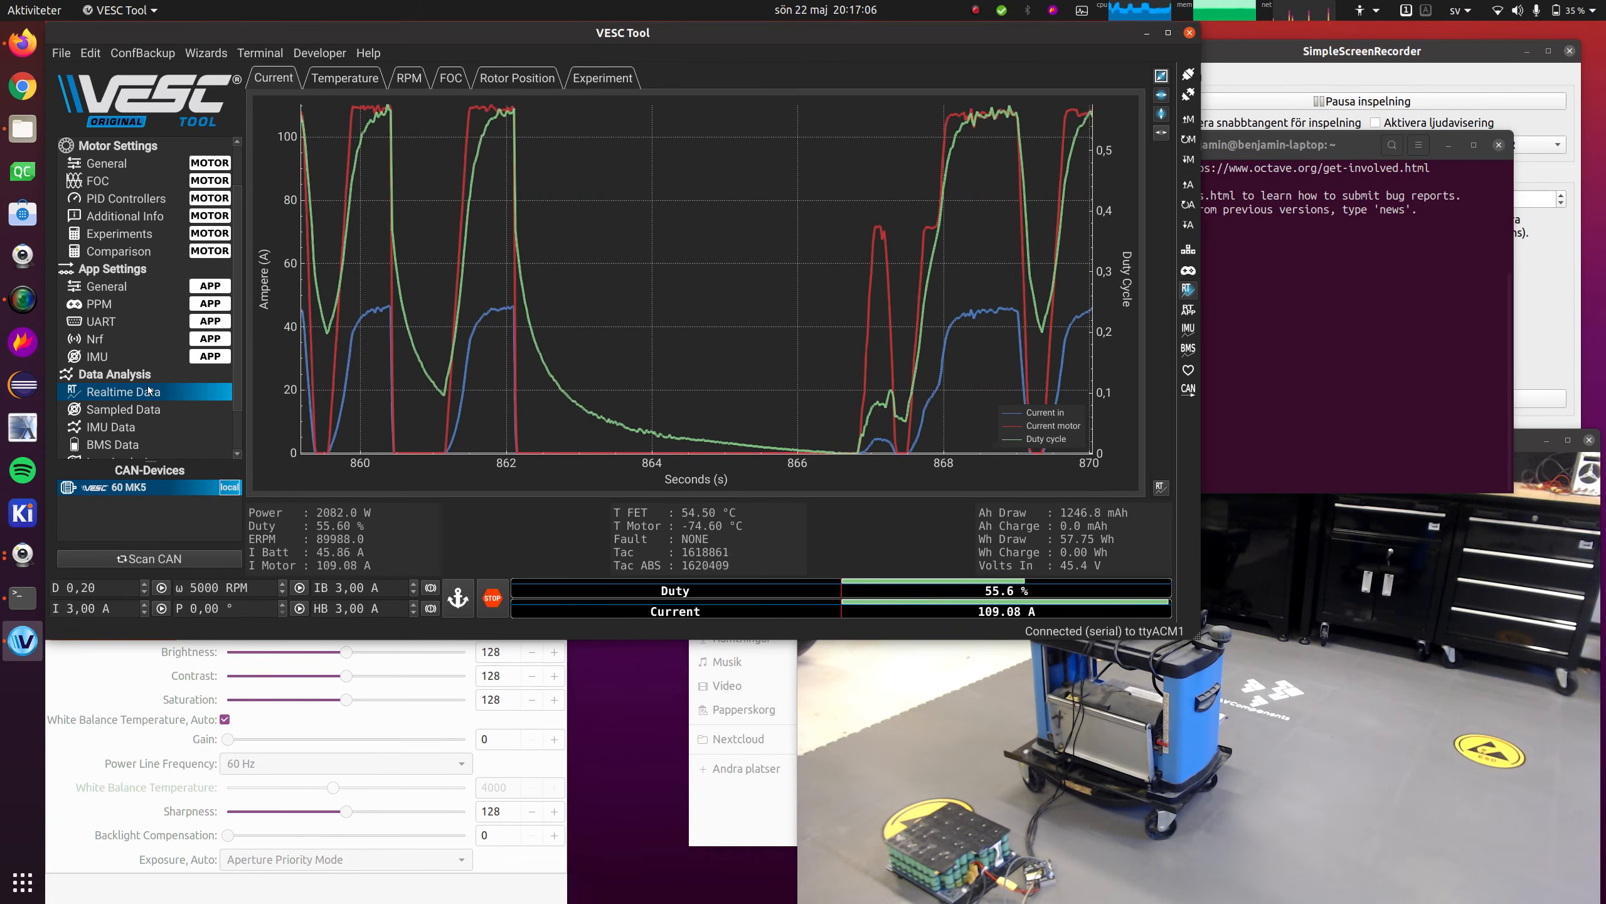
Re-enter the zero vector frequency, write the motor configuration, and open the realtime current plot
{"action": "left_click", "coordinate": [110, 182]}
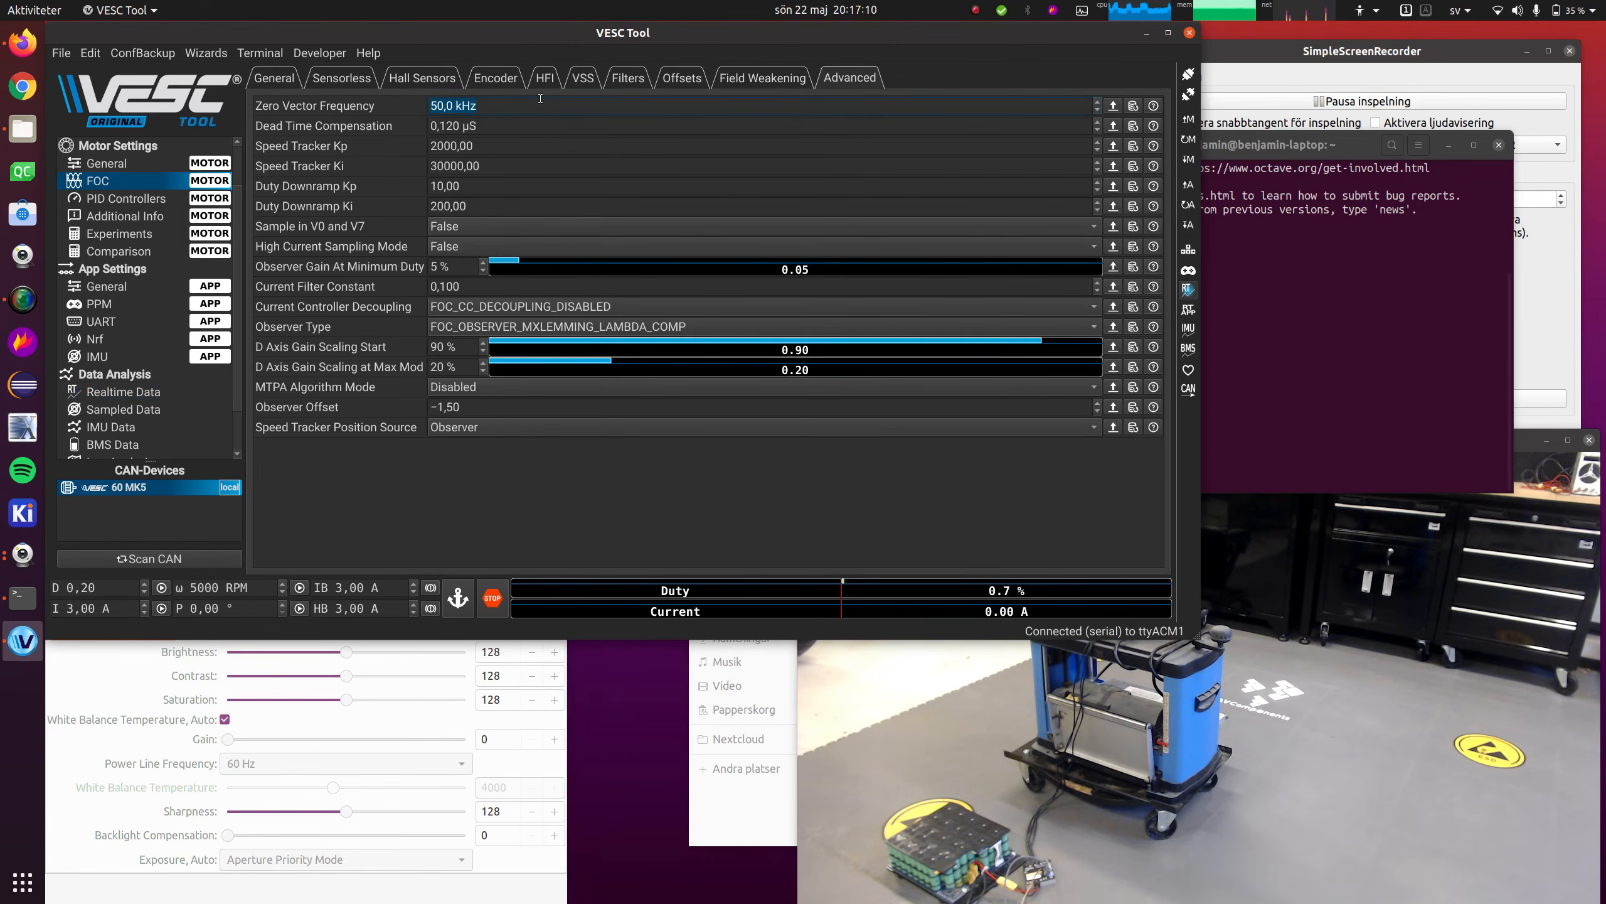
{"action": "left_click", "coordinate": [1189, 162]}
{"action": "left_click", "coordinate": [131, 394]}
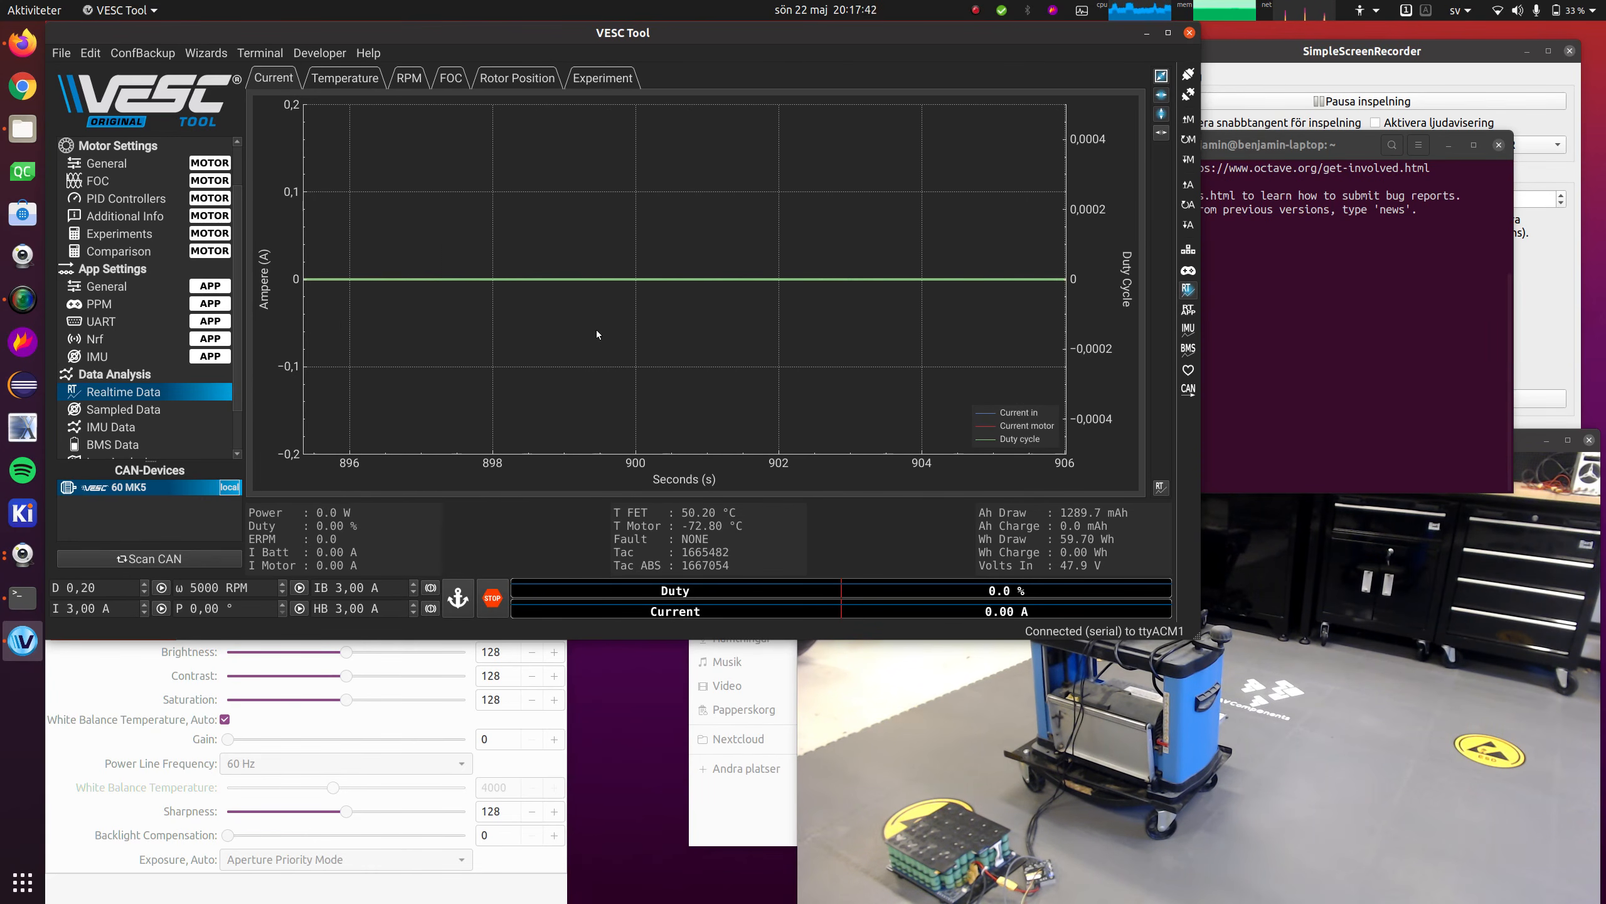
Set the maximum motor current to 100 A, write the motor configuration, and test with the realtime current plot
{"action": "left_click", "coordinate": [150, 165]}
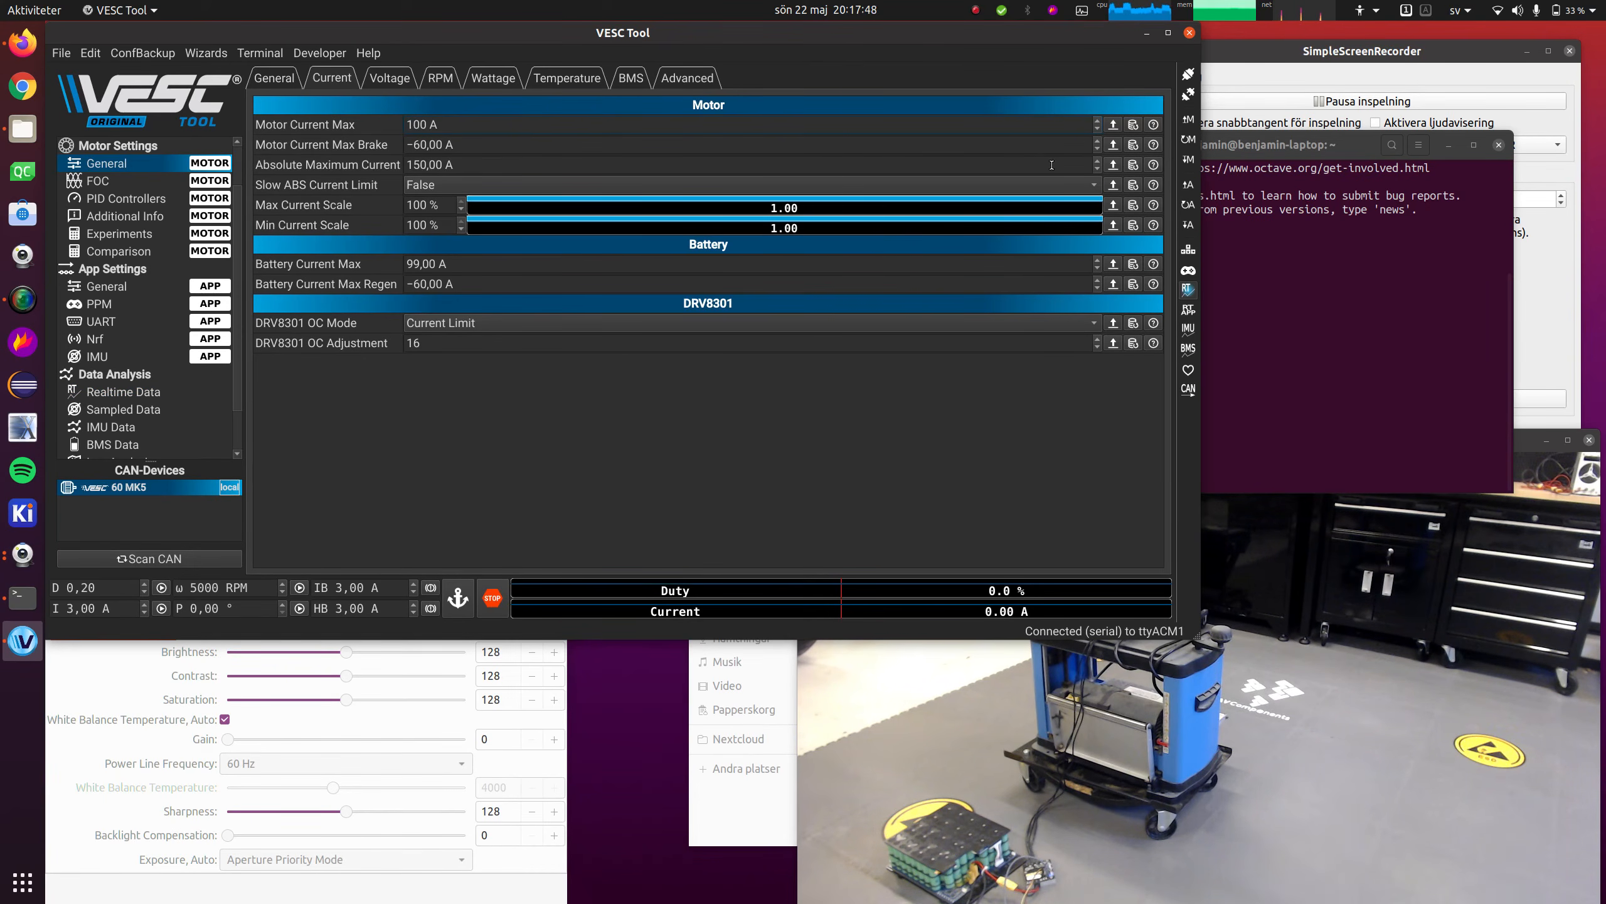
{"action": "left_click", "coordinate": [1189, 159]}
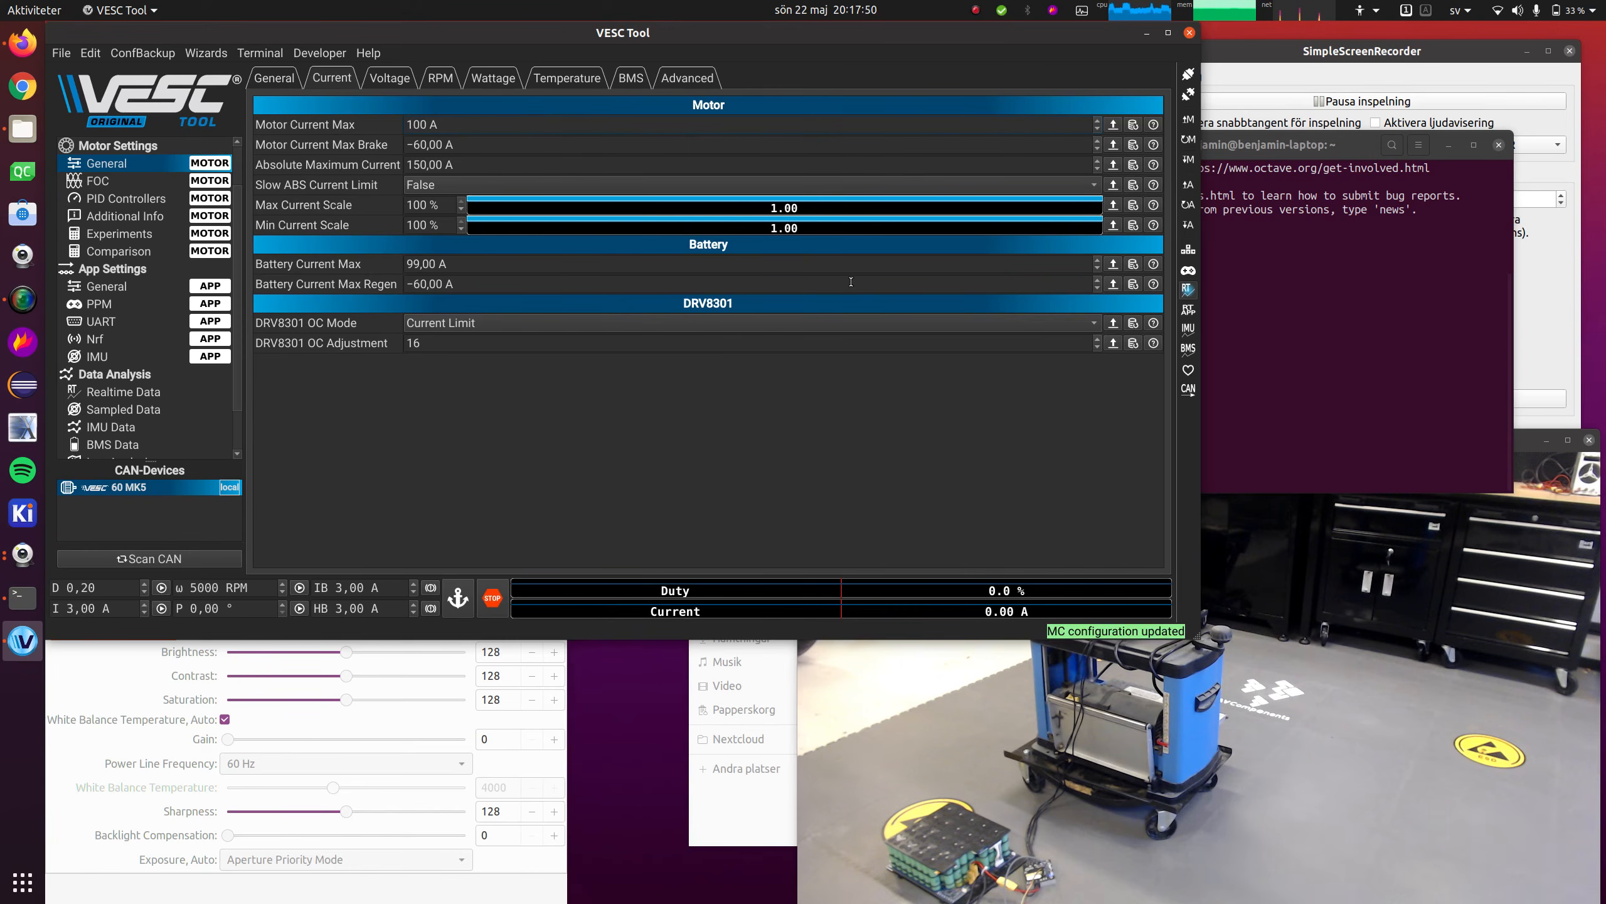
{"action": "left_click", "coordinate": [156, 392]}
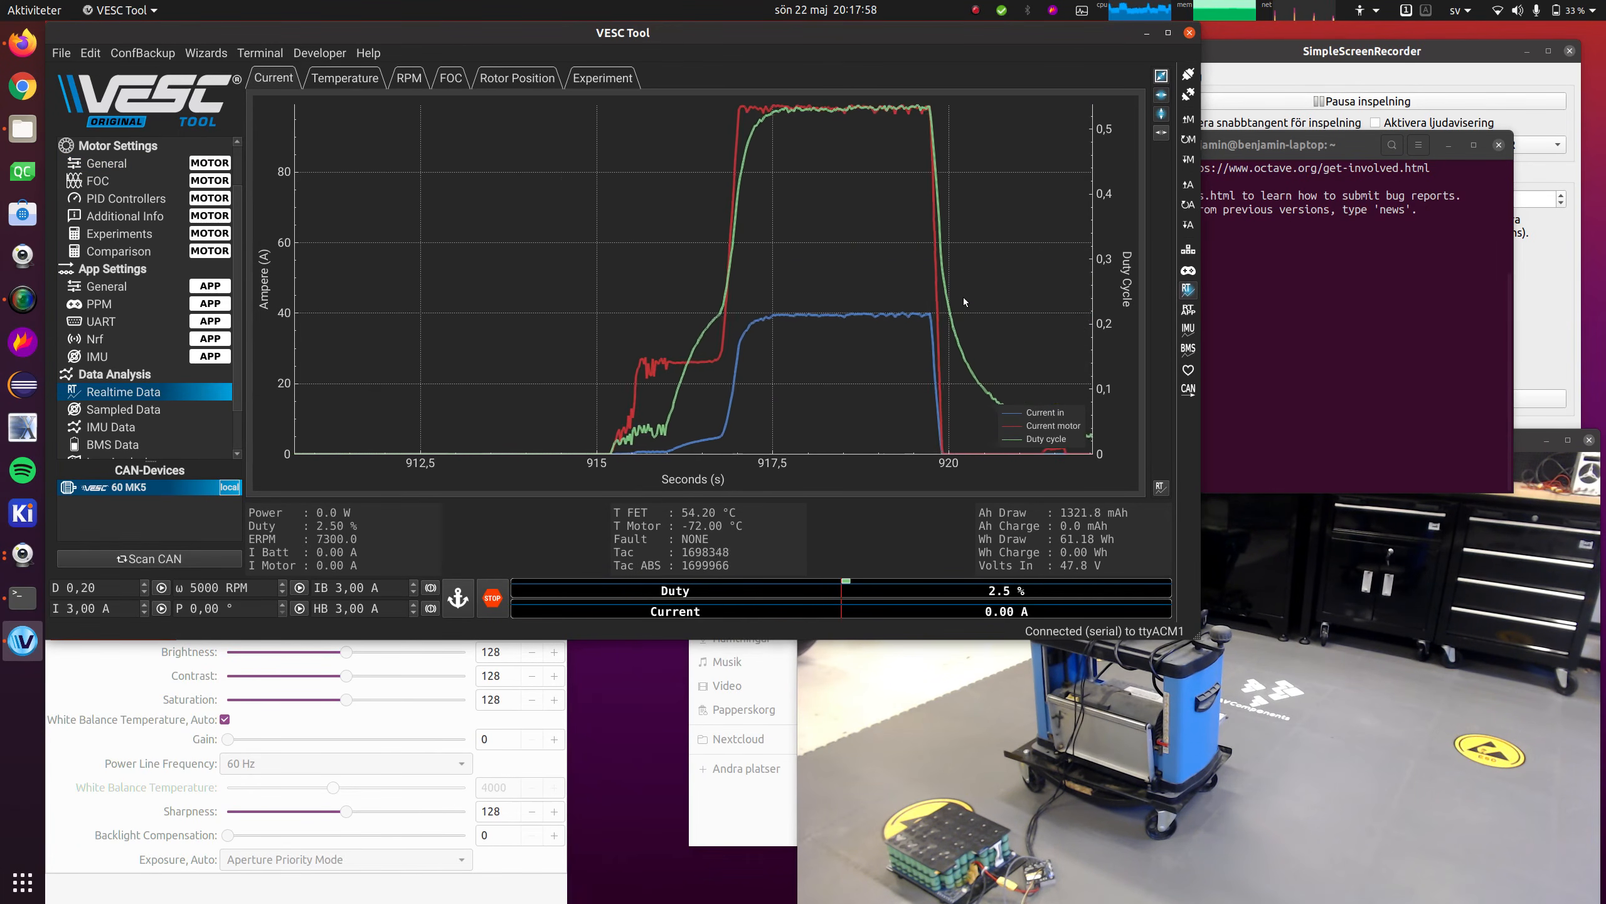
Look up the 18.5" x 6.3 propeller data in the manufacturer's table in Firefox and calculate 6850 * 11 in the Octave terminal
{"action": "key", "text": "alt+Tab"}
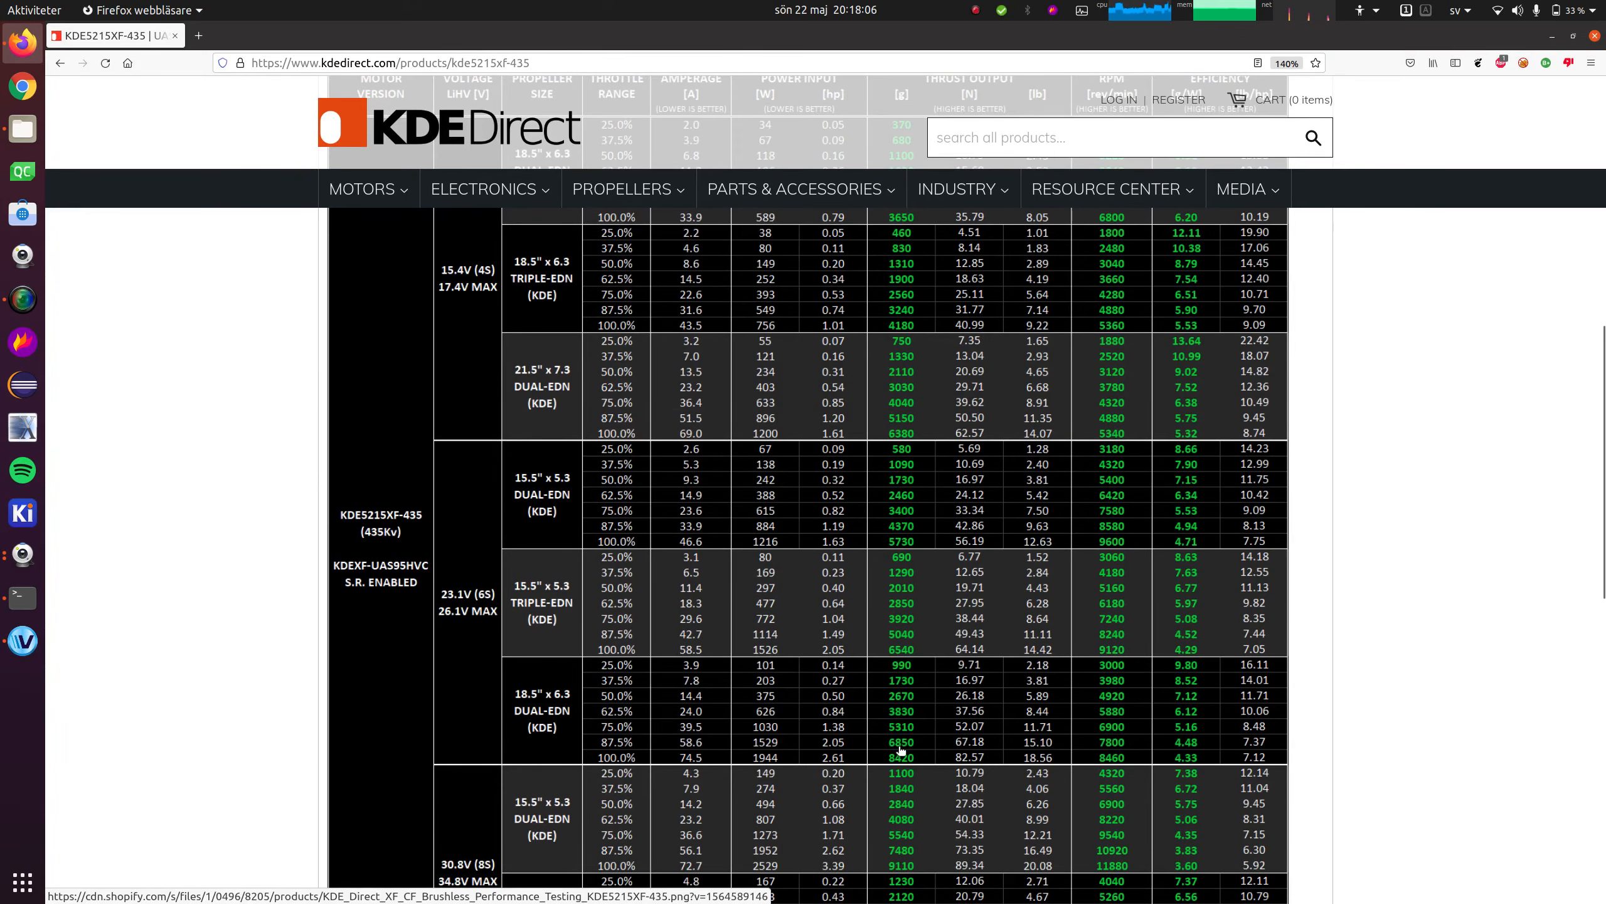
{"action": "key", "text": "alt+Tab"}
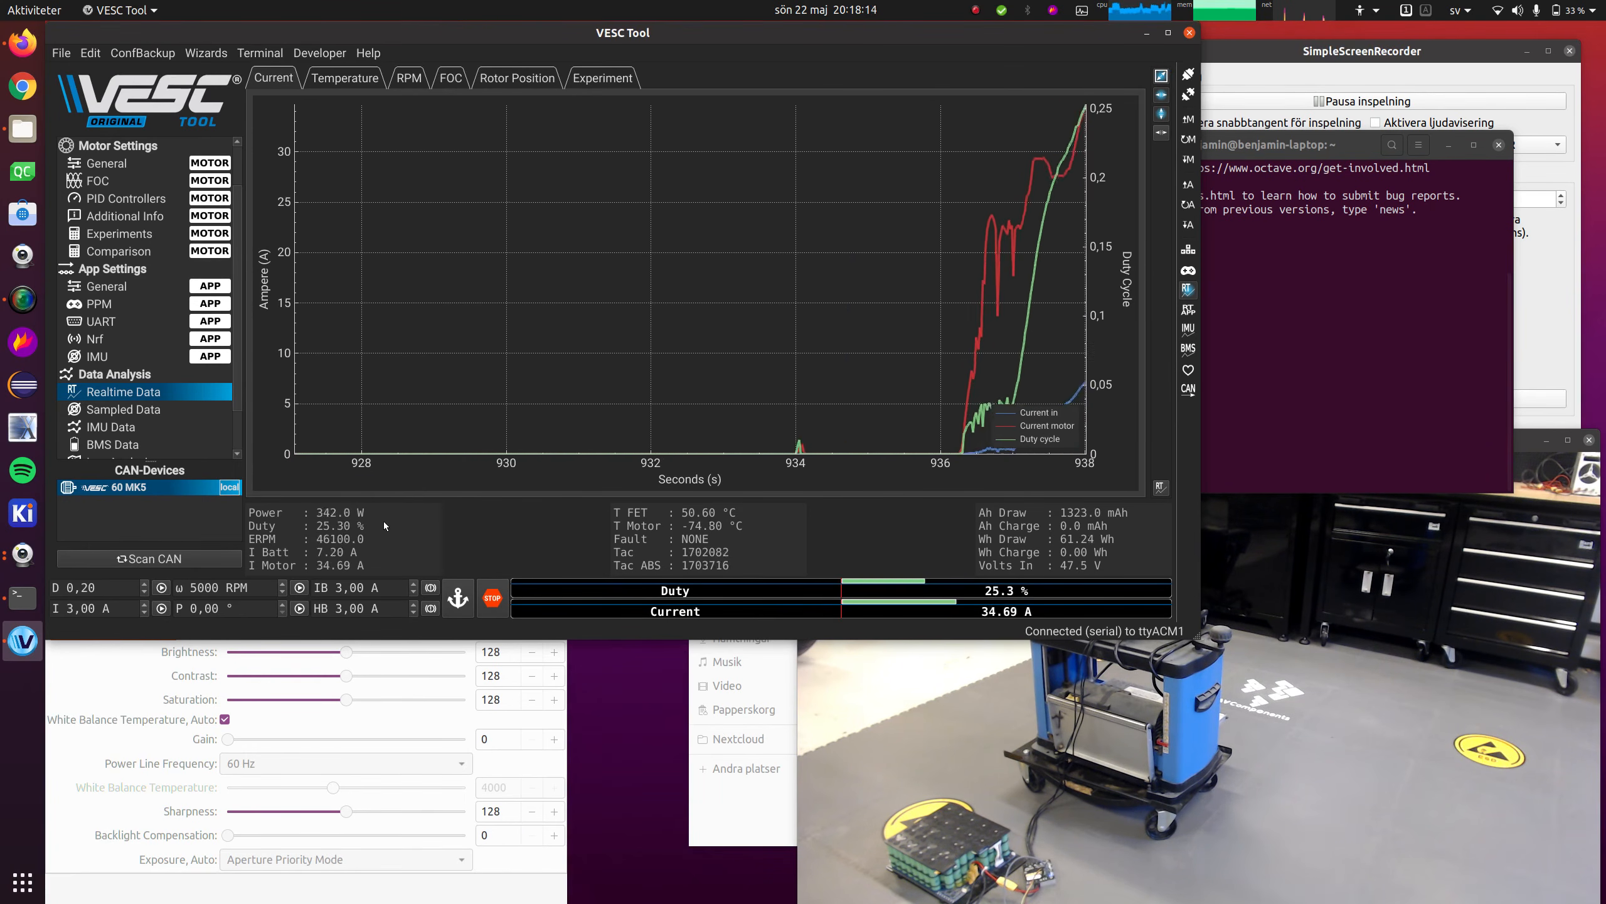
{"action": "left_click", "coordinate": [1209, 334]}
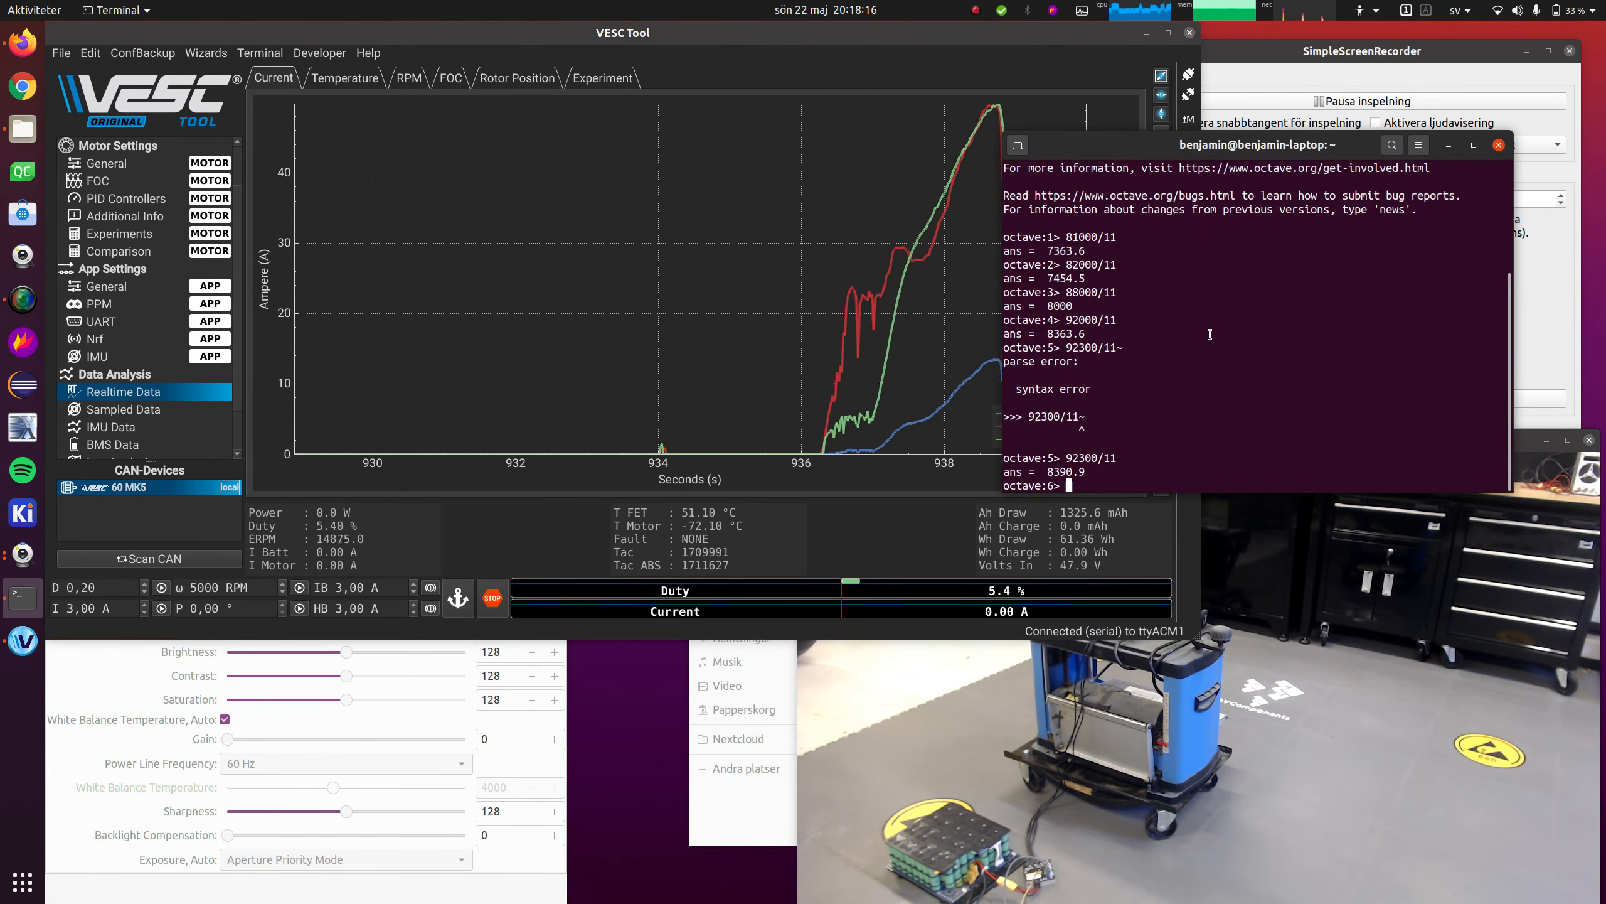
{"action": "key", "text": "Up"}
{"action": "key", "text": "BackSpace"}
{"action": "key", "text": "BackSpace"}
{"action": "key", "text": "BackSpace"}
{"action": "key", "text": "BackSpace"}
{"action": "key", "text": "BackSpace"}
{"action": "key", "text": "BackSpace"}
{"action": "key", "text": "BackSpace"}
{"action": "key", "text": "BackSpace"}
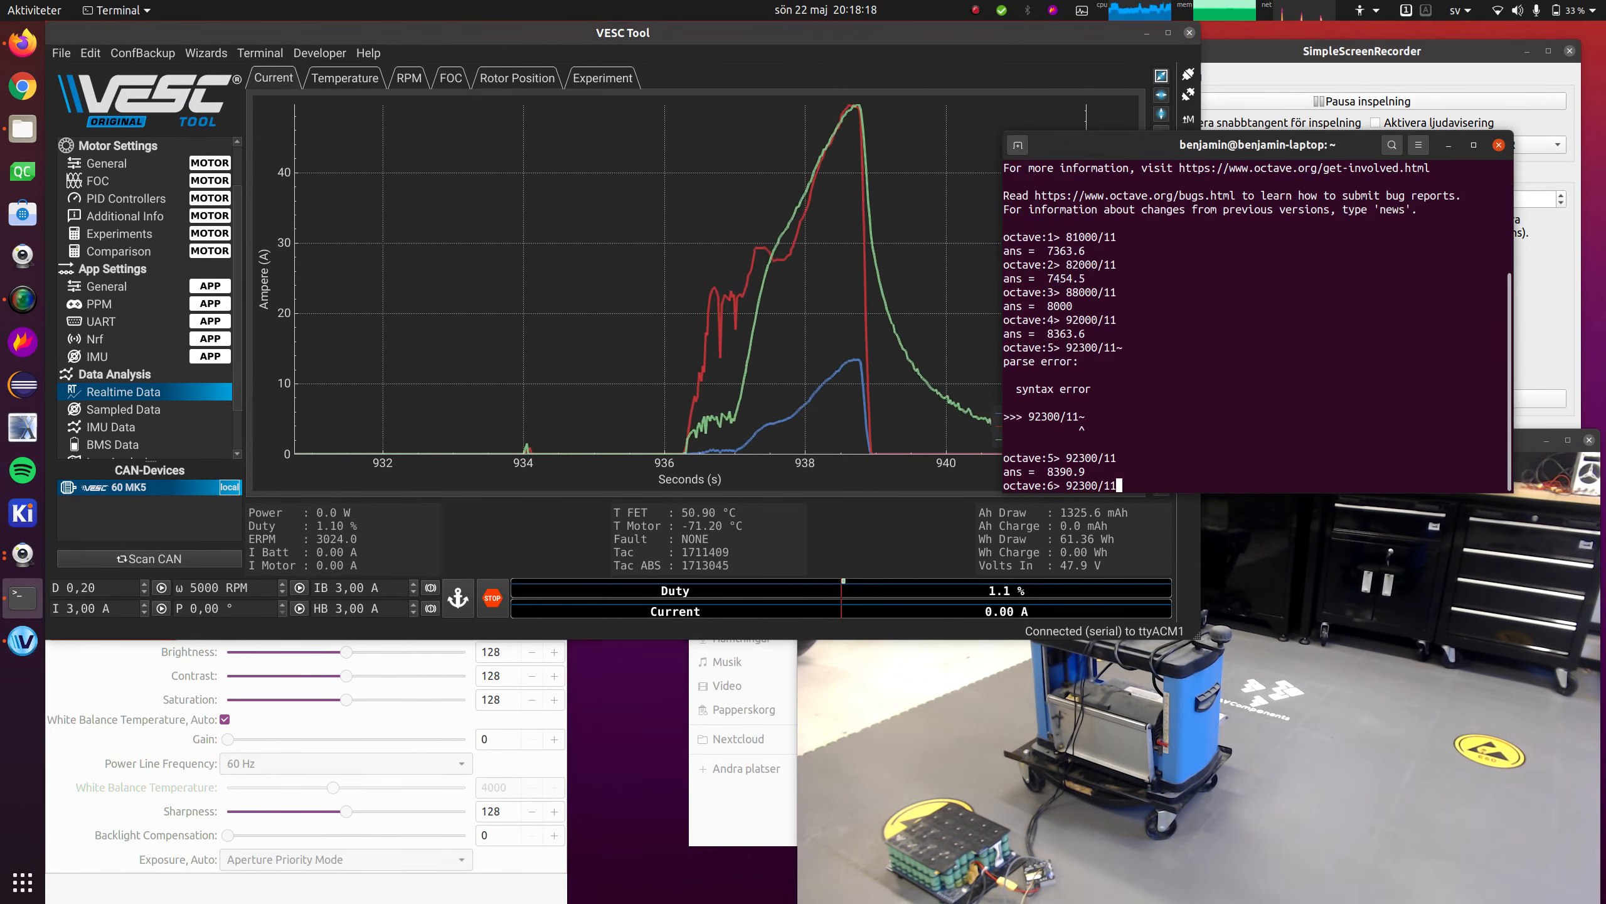
{"action": "type", "text": "68"}
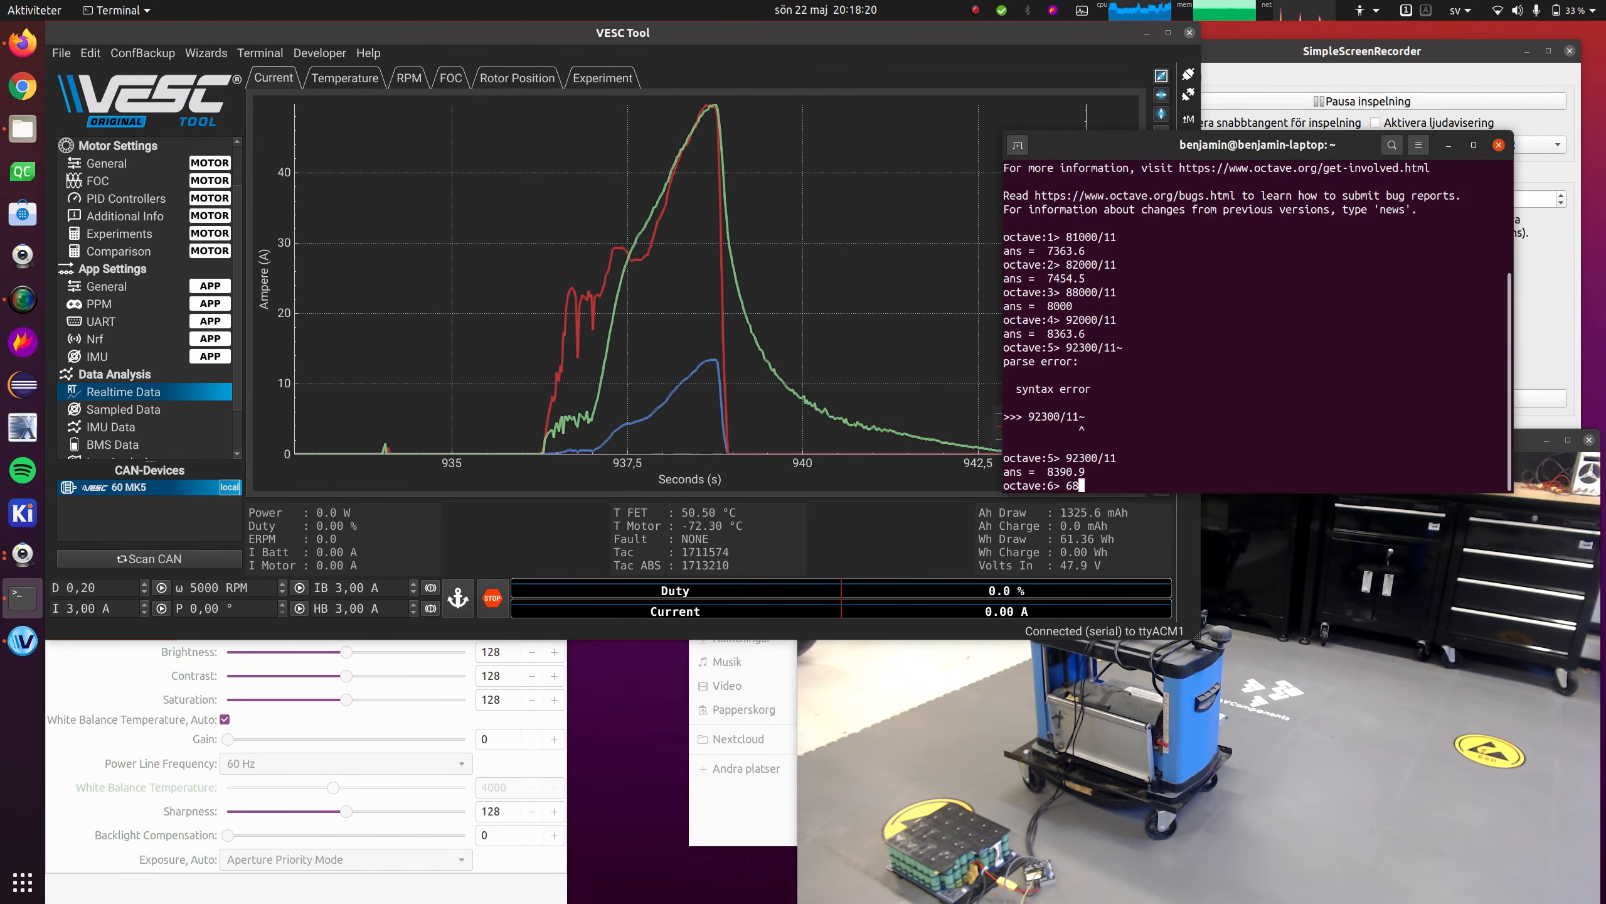
{"action": "type", "text": "50 * 11"}
{"action": "key", "text": "Return"}
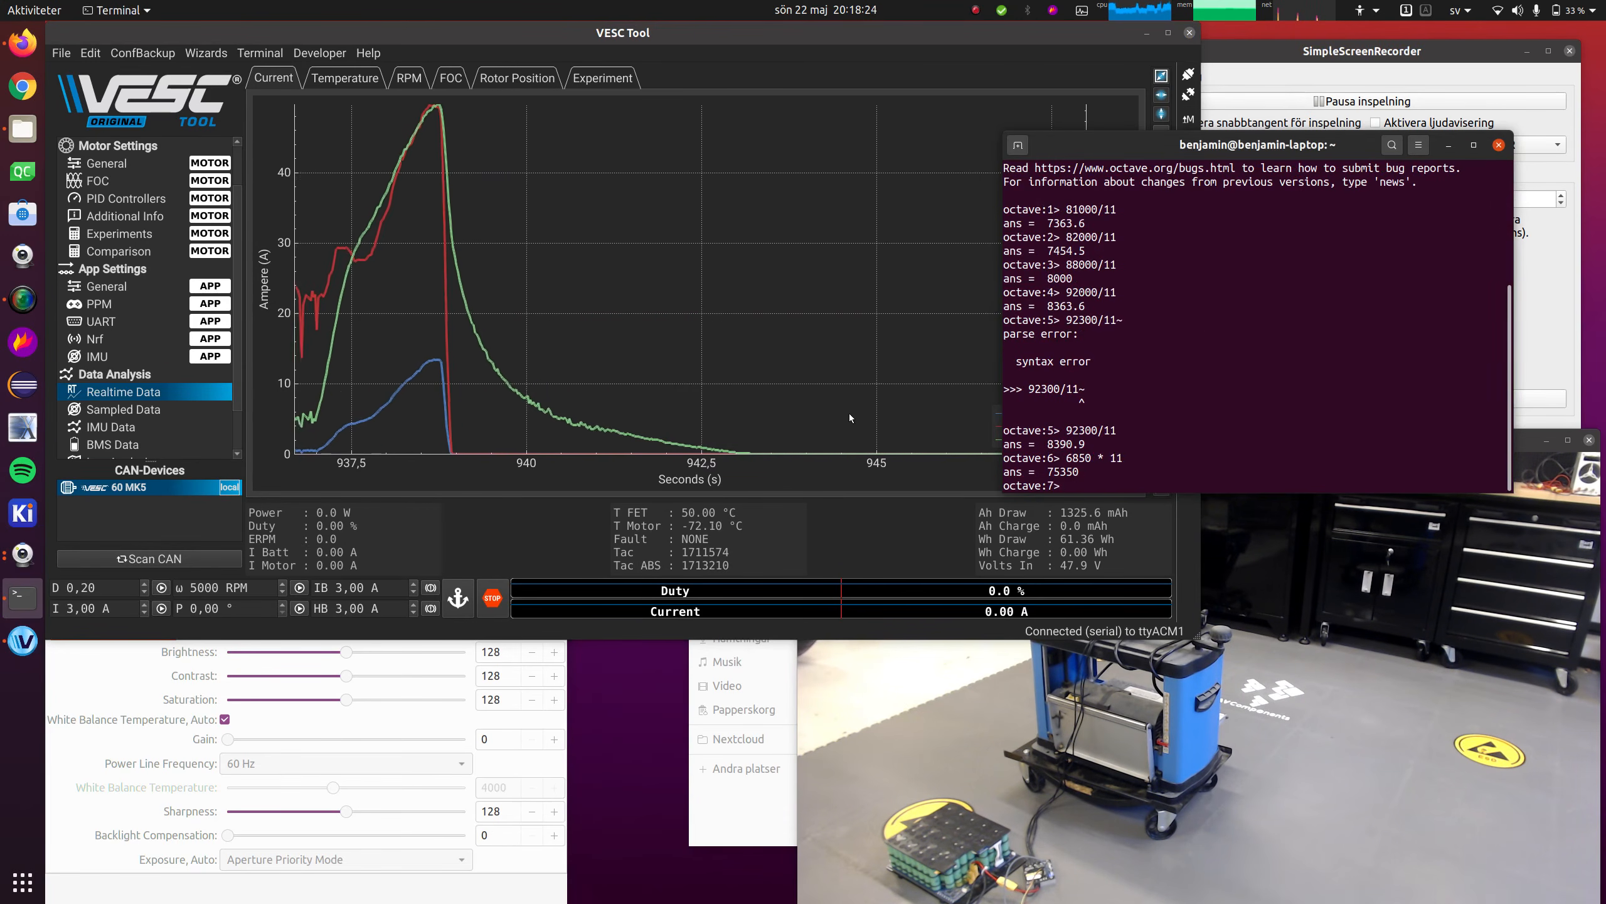
Return to VESC Tool and review the available app types in the general app settings, keeping PPM and UART selected
{"action": "left_click", "coordinate": [816, 371]}
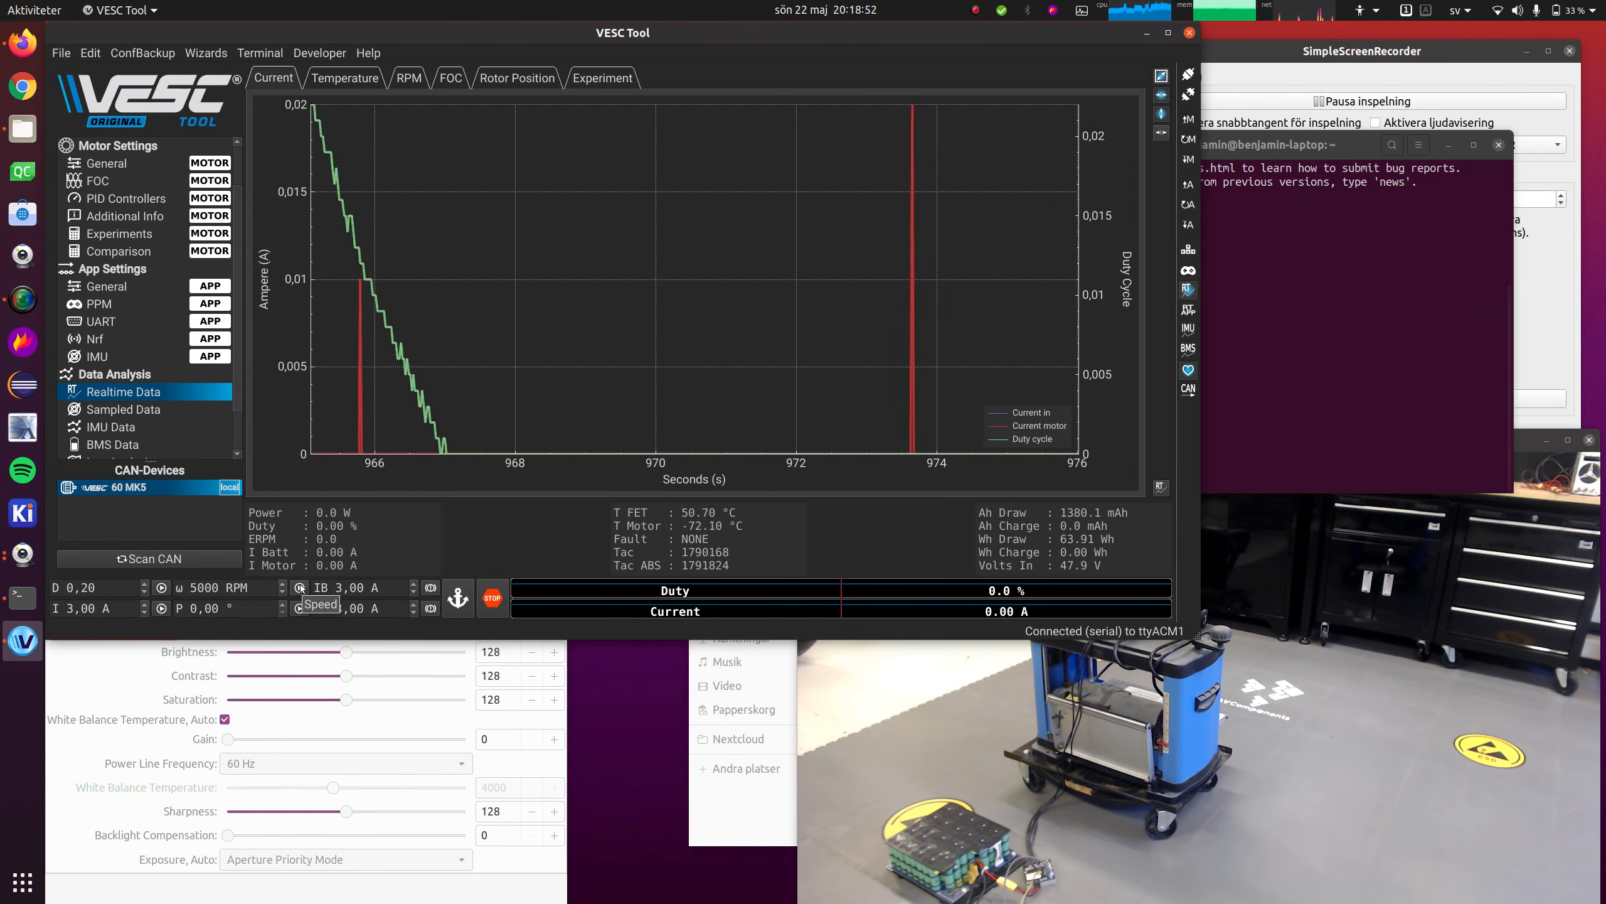
{"action": "left_click", "coordinate": [139, 288]}
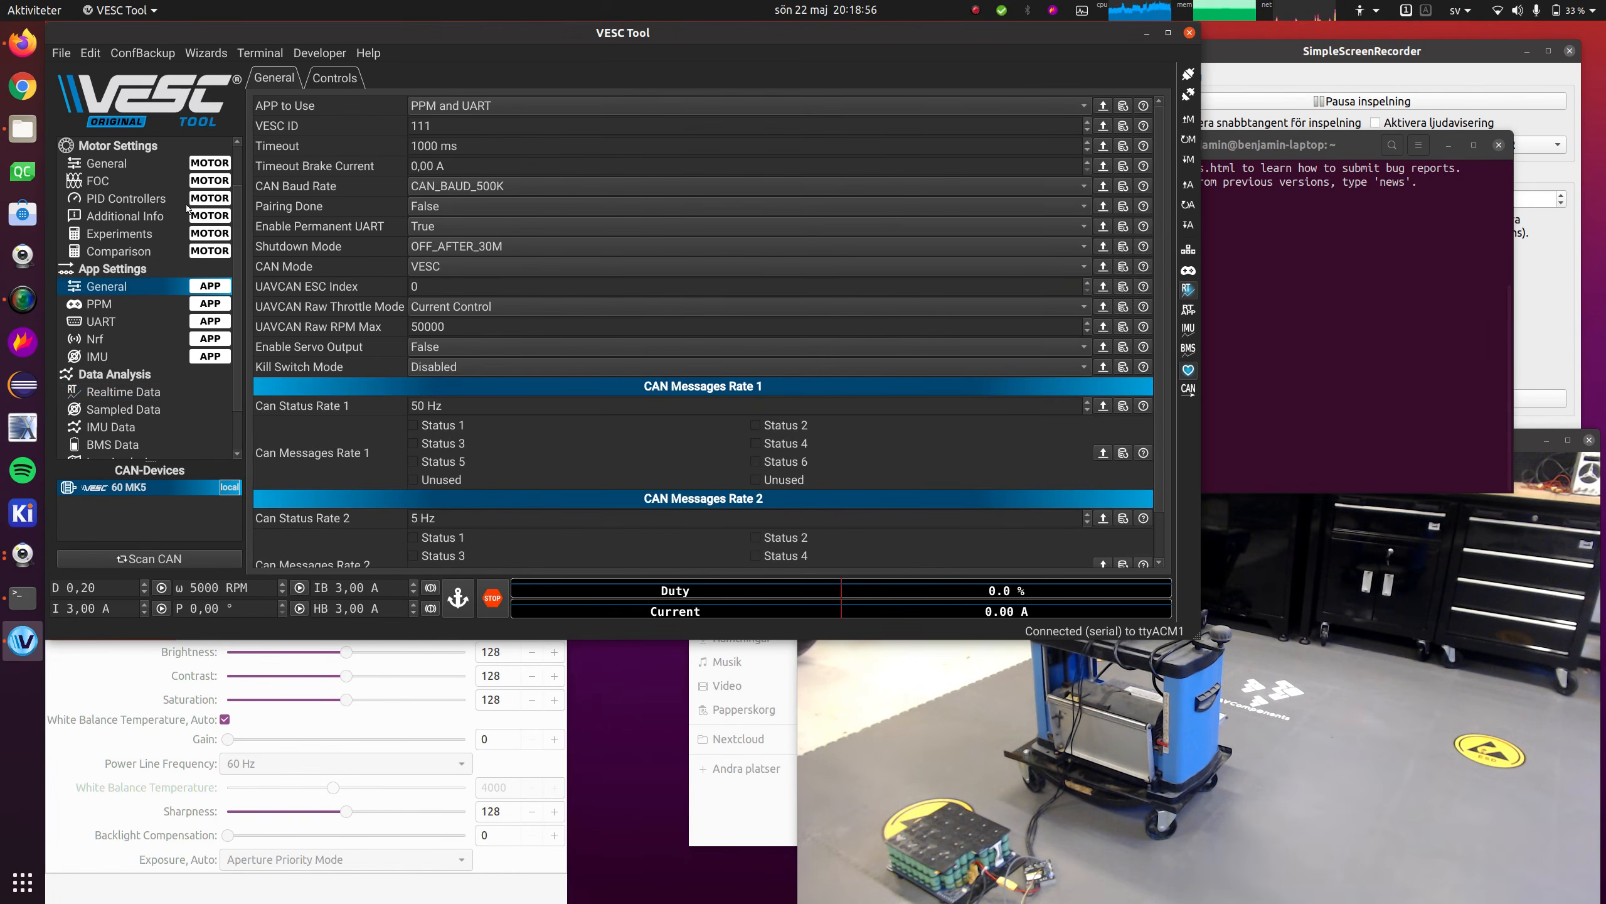
{"action": "left_click", "coordinate": [461, 106]}
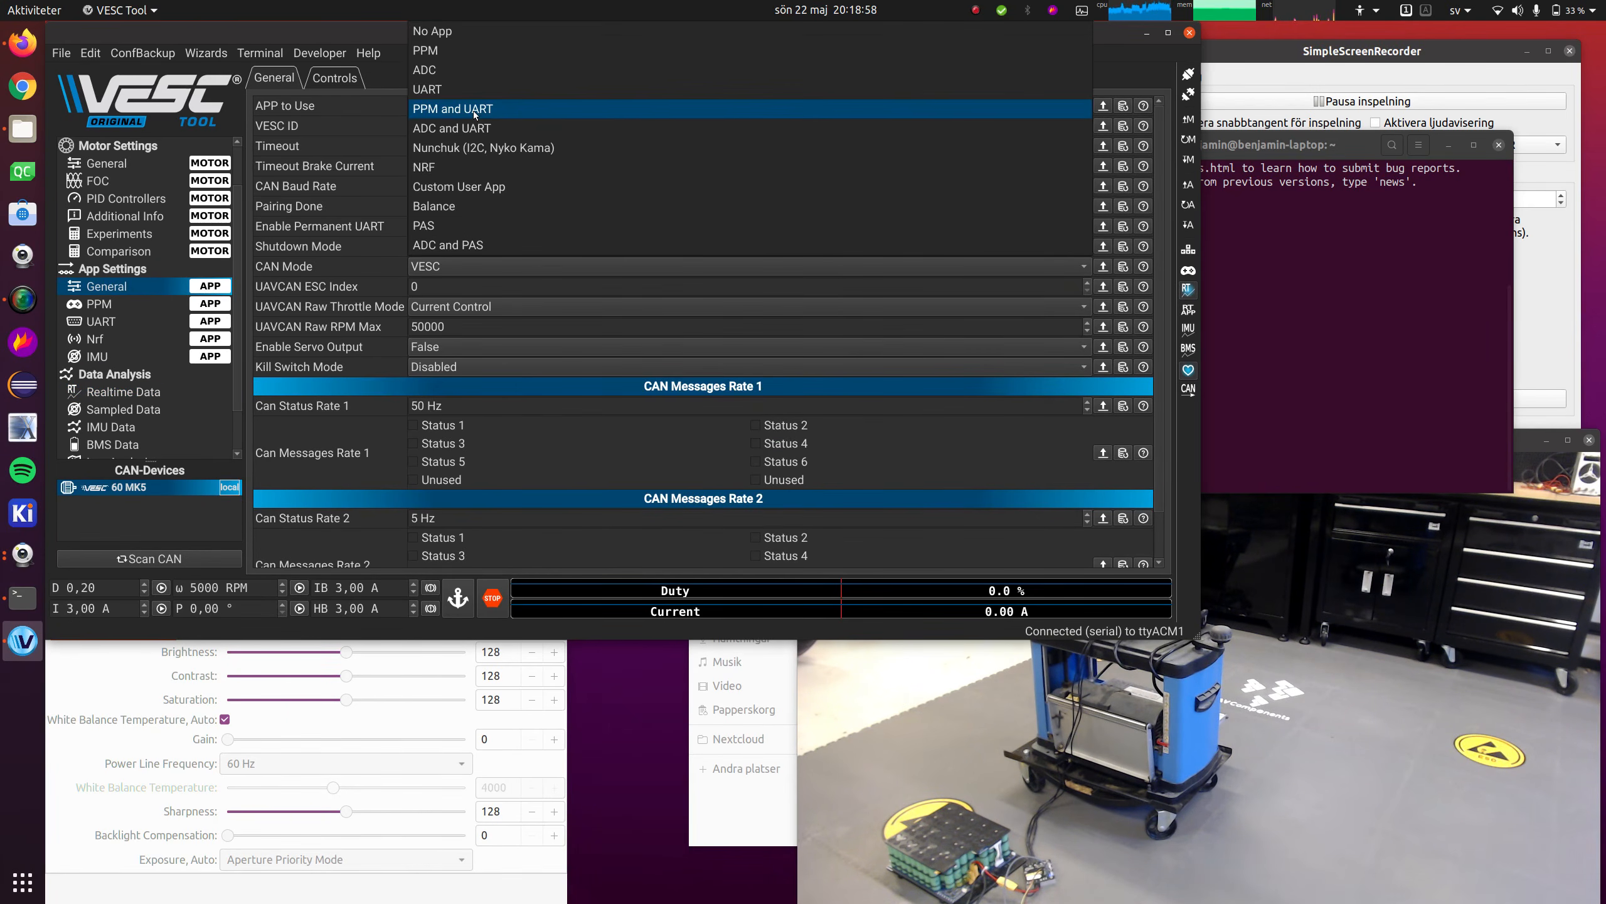
{"action": "left_click", "coordinate": [476, 109]}
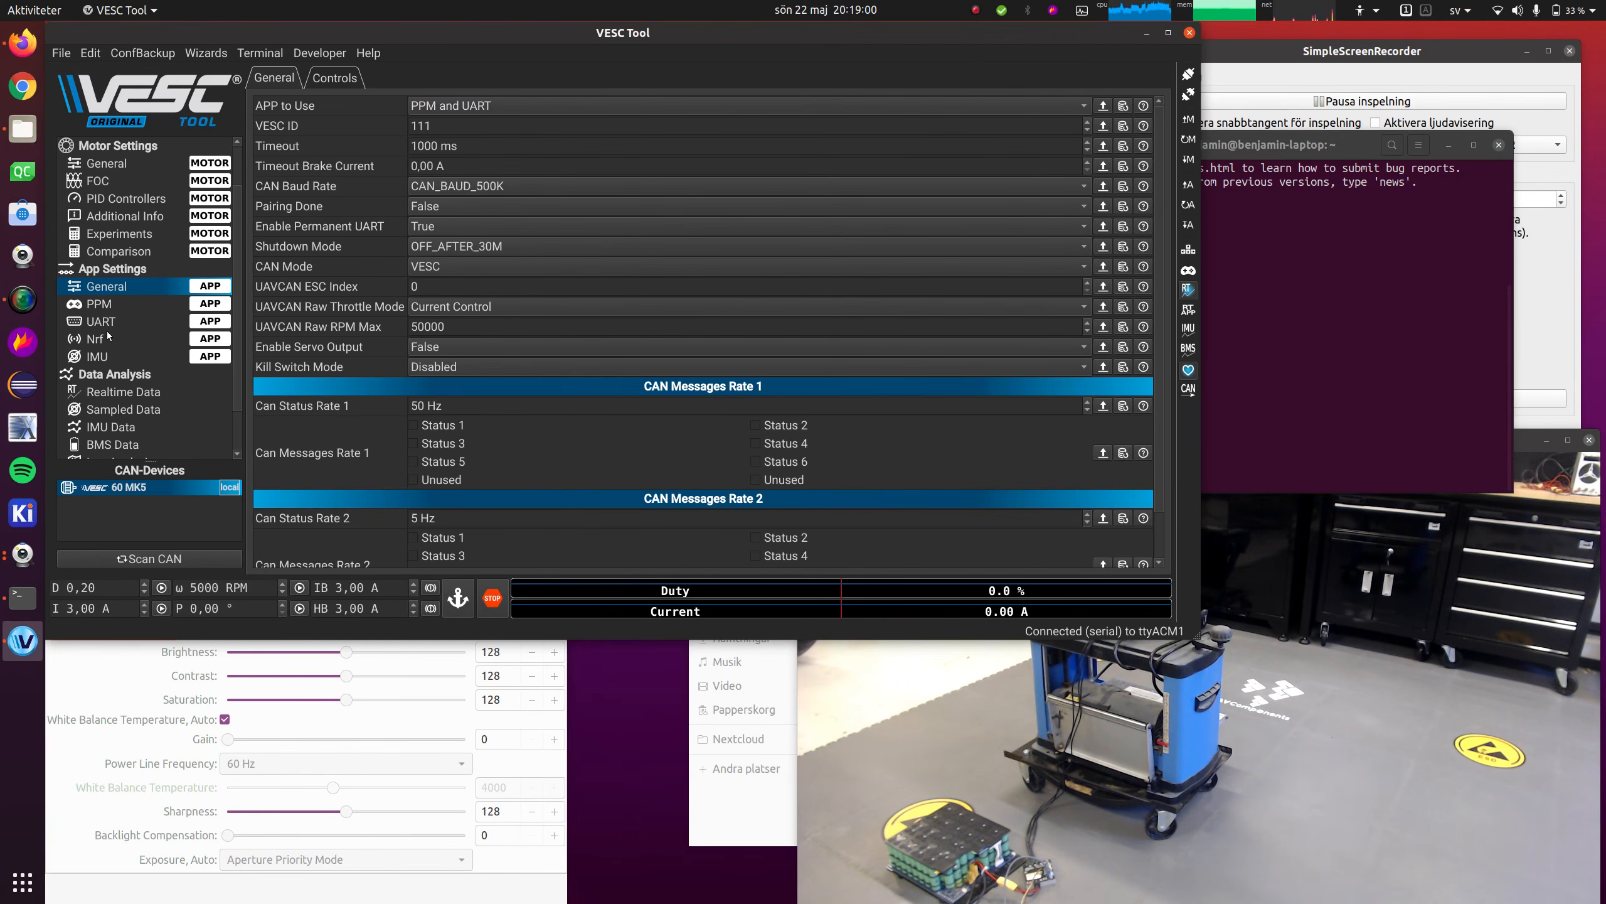
Set the PPM control type to Off and write the app configuration
{"action": "left_click", "coordinate": [126, 306]}
{"action": "left_click", "coordinate": [533, 105]}
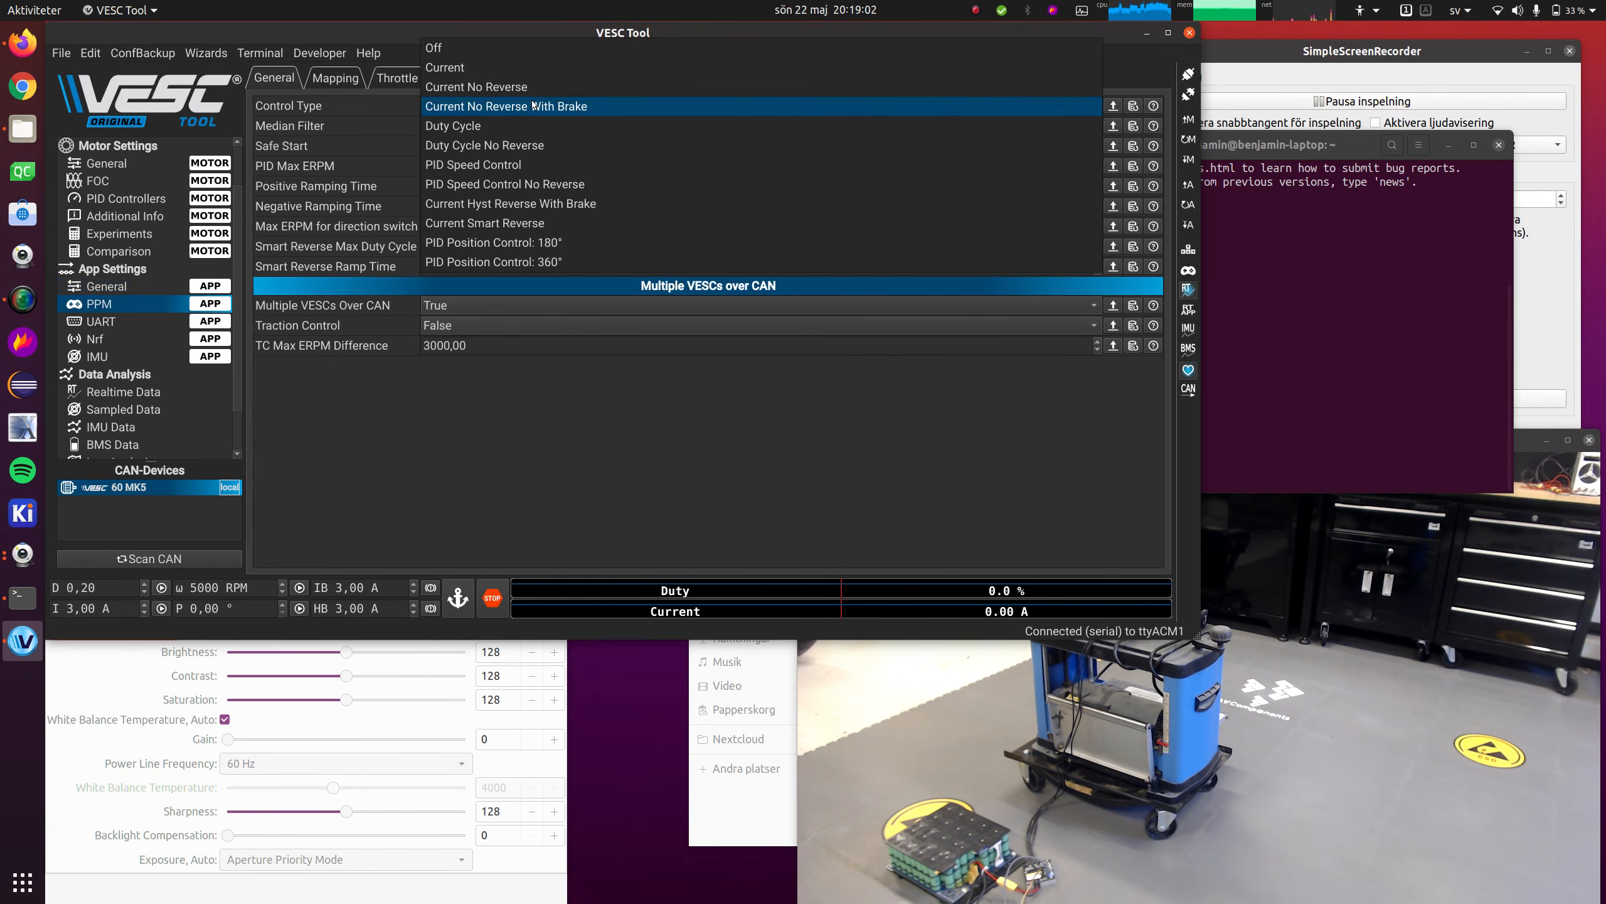
{"action": "left_click", "coordinate": [570, 41]}
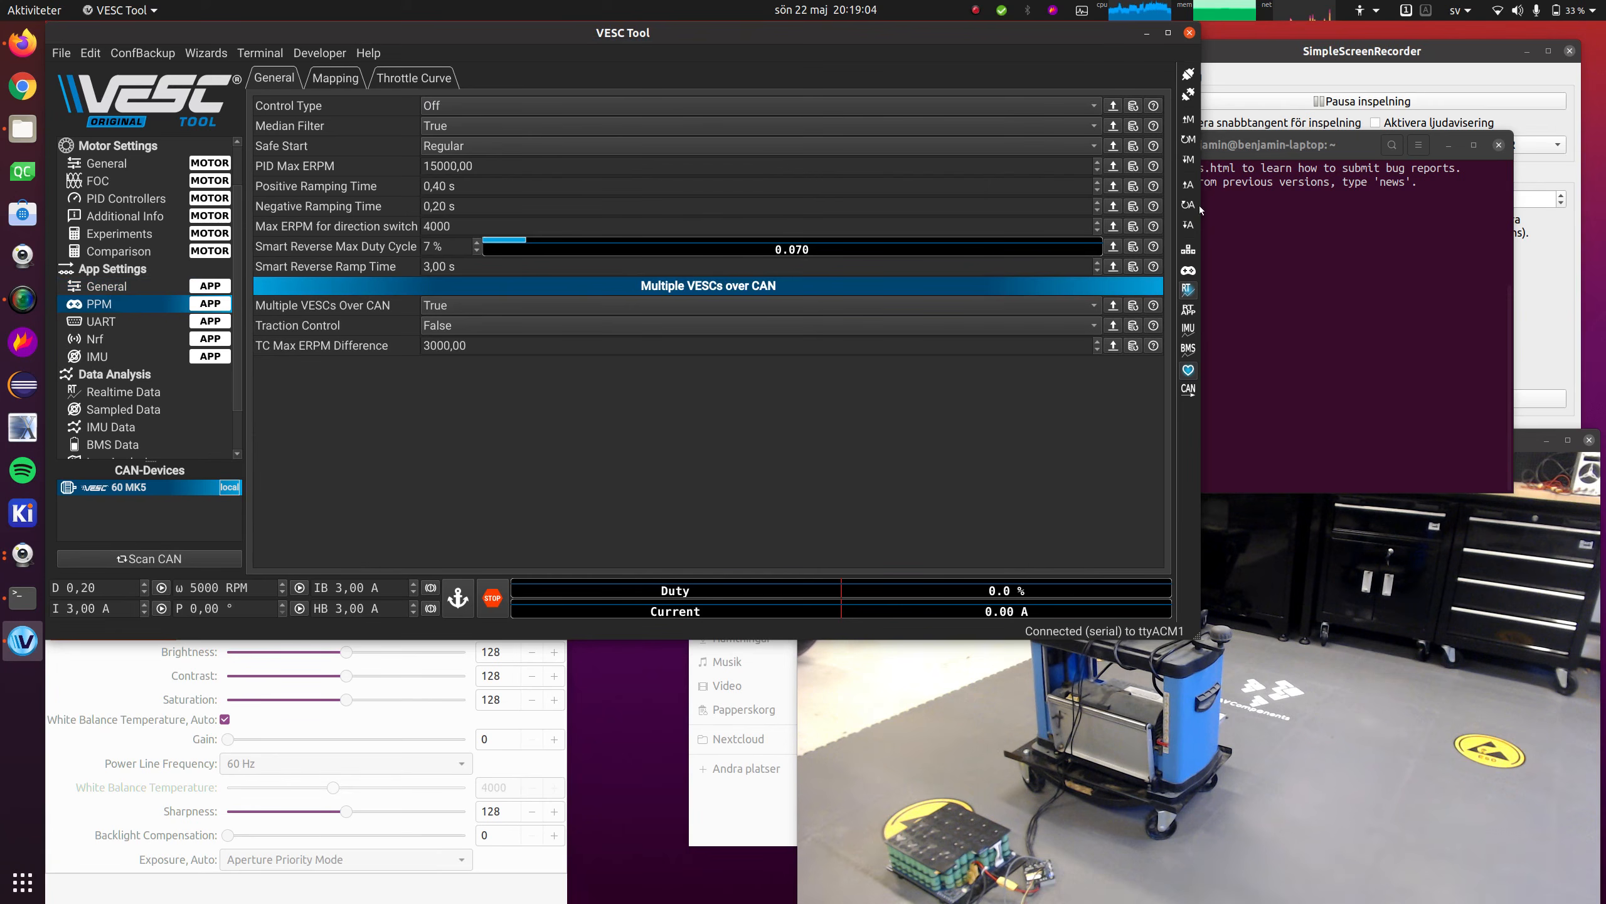
{"action": "left_click", "coordinate": [1188, 184]}
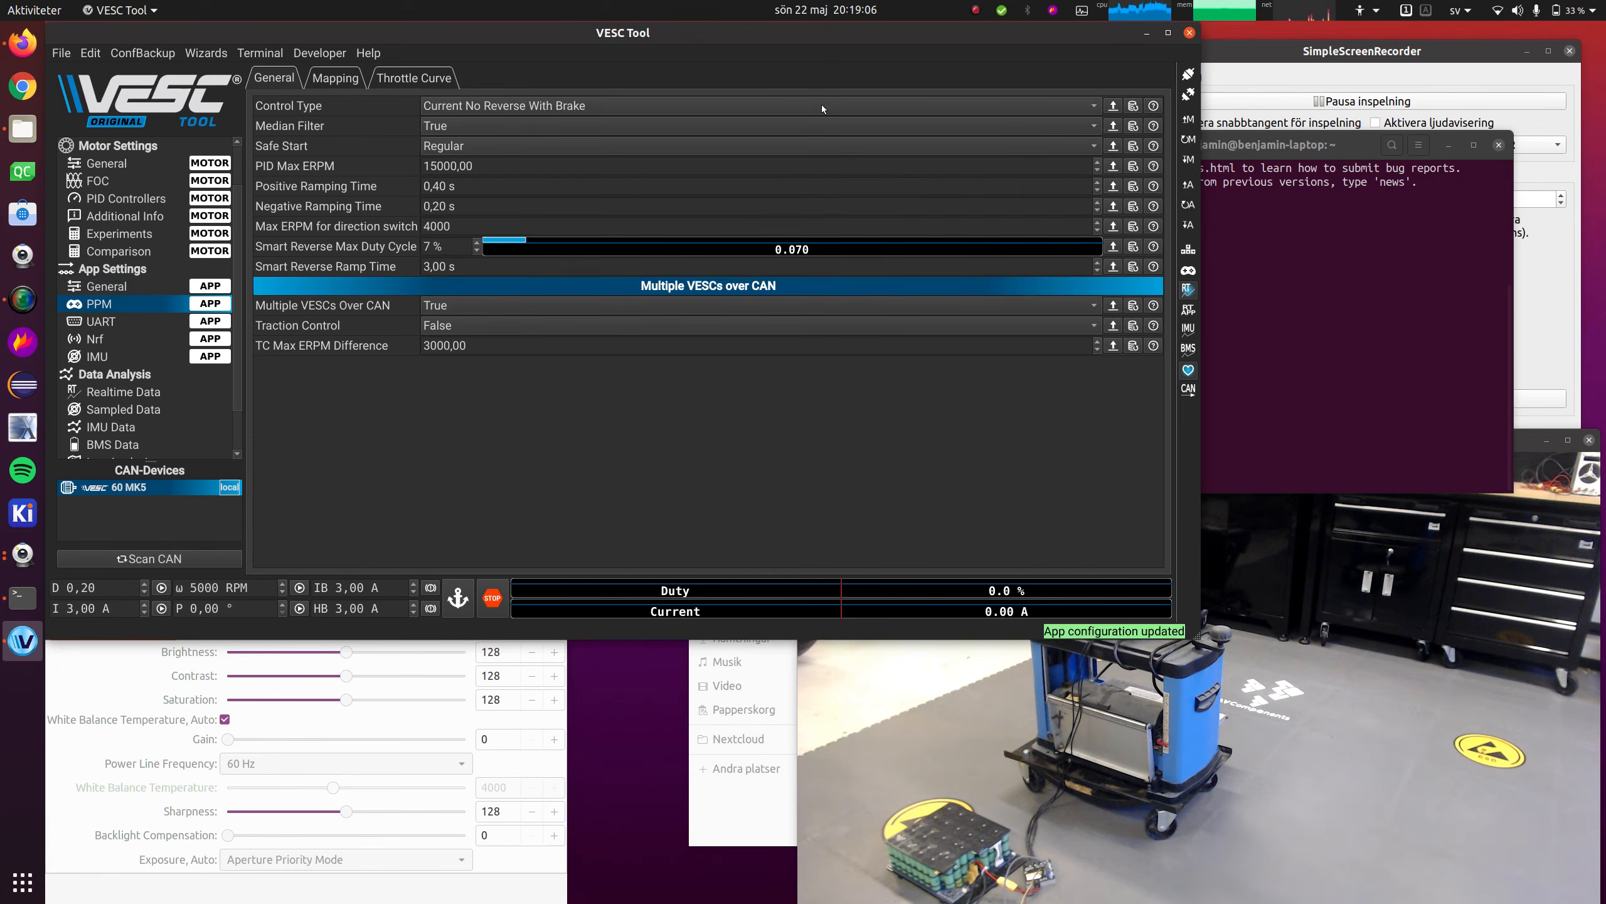
{"action": "left_click", "coordinate": [783, 94]}
{"action": "left_click", "coordinate": [632, 42]}
{"action": "left_click", "coordinate": [1188, 225]}
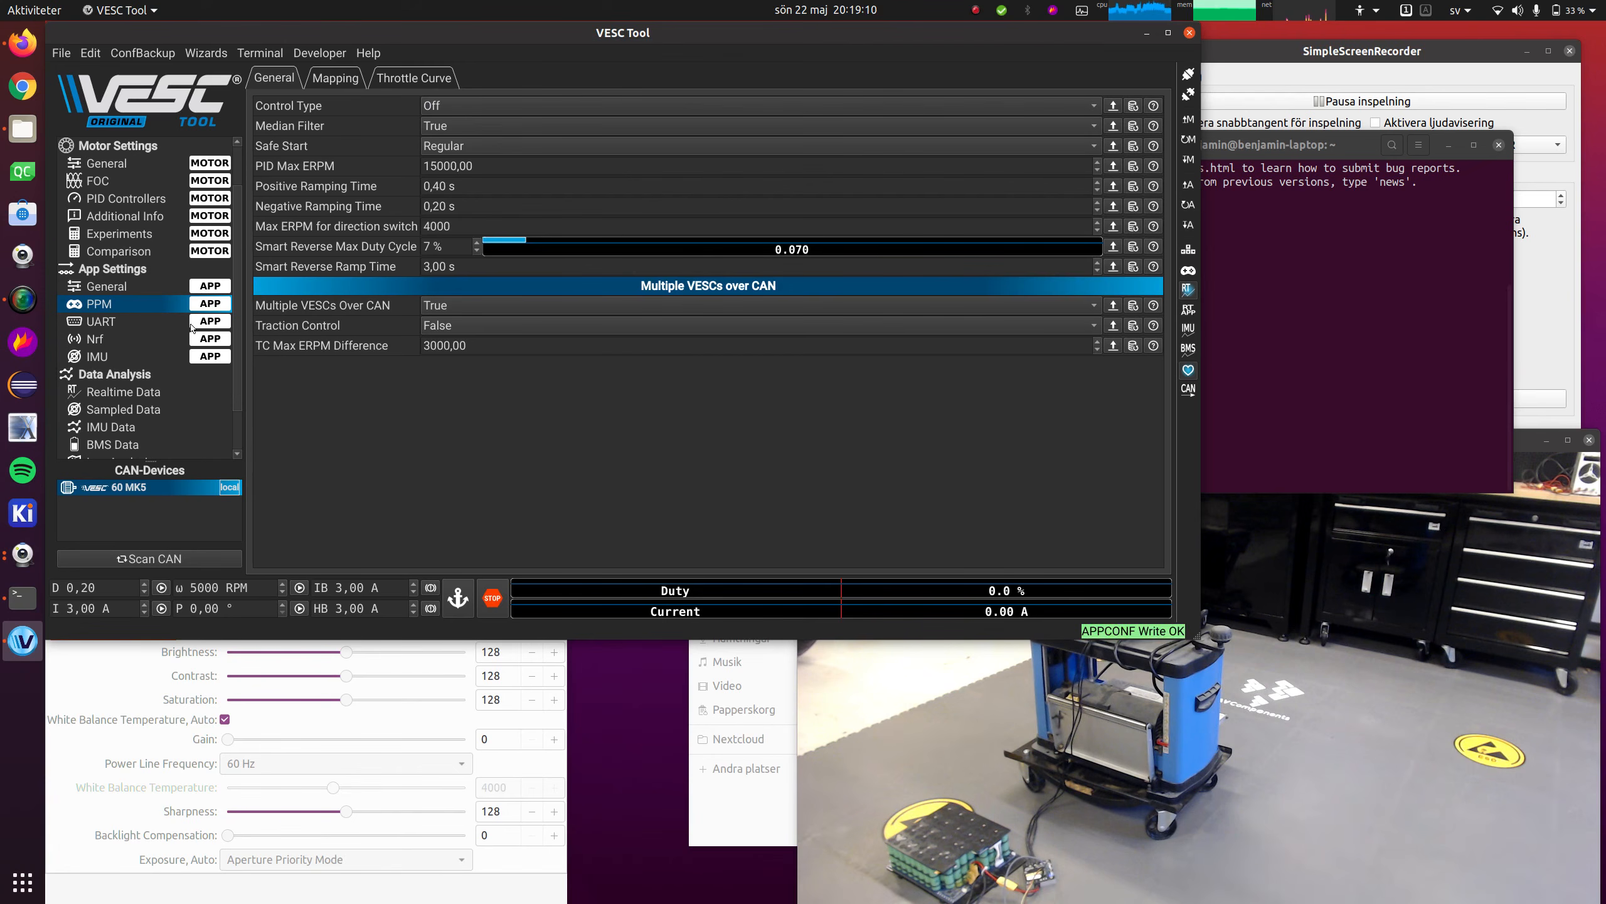
Run the motor in speed control at 5000 RPM and at 25000 RPM, and open the realtime current plot
{"action": "left_click", "coordinate": [296, 587]}
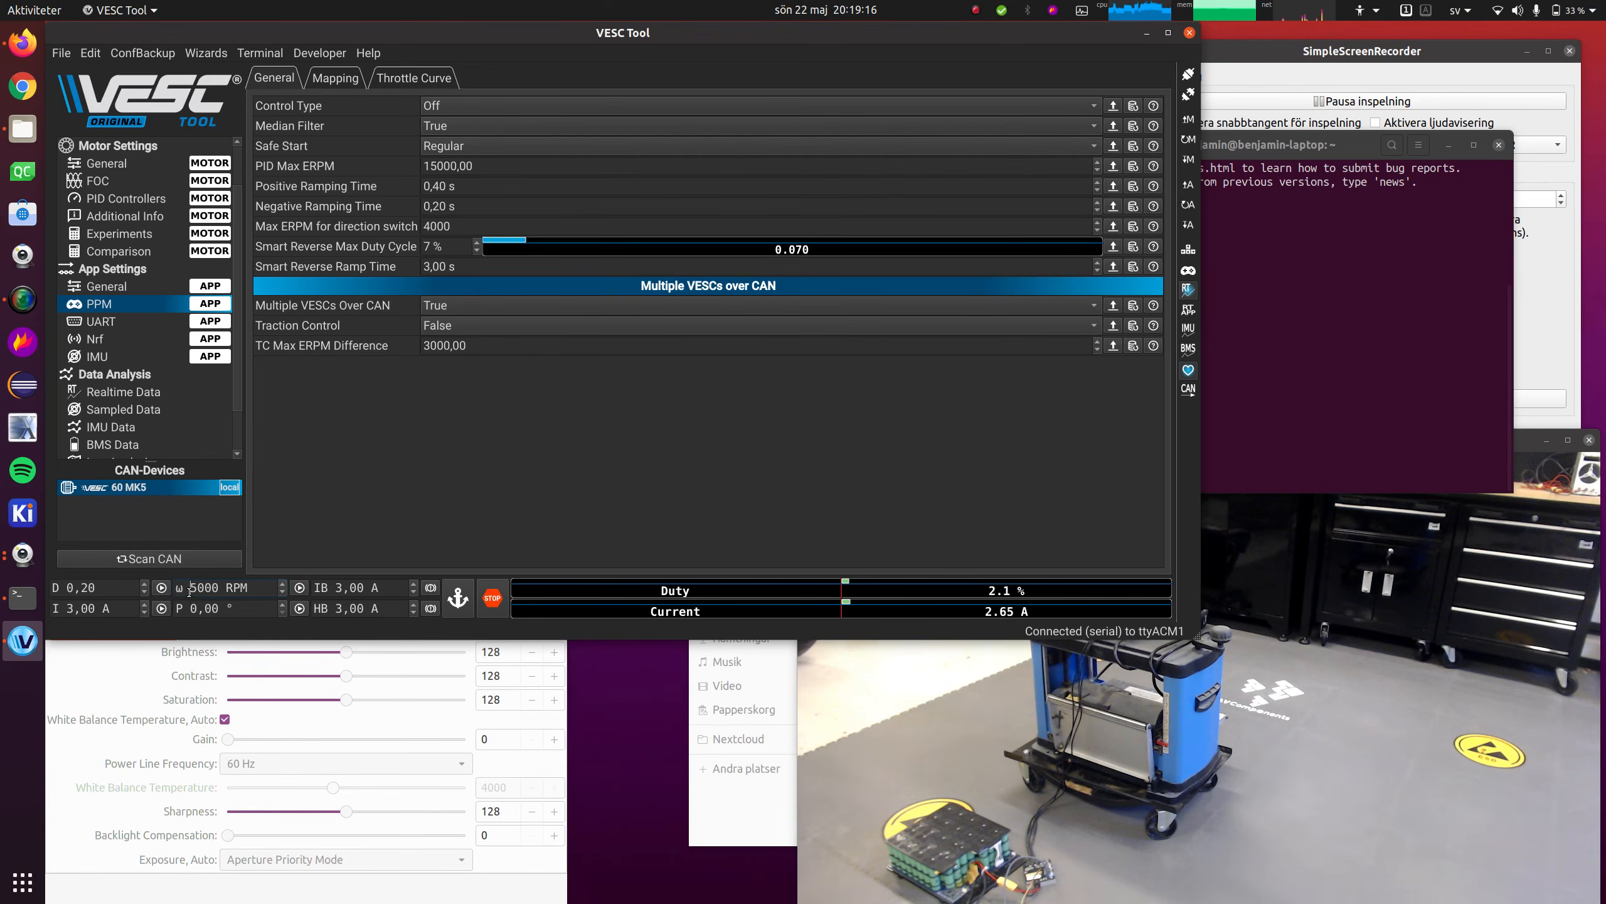
{"action": "type", "text": "2"}
{"action": "left_click", "coordinate": [300, 587]}
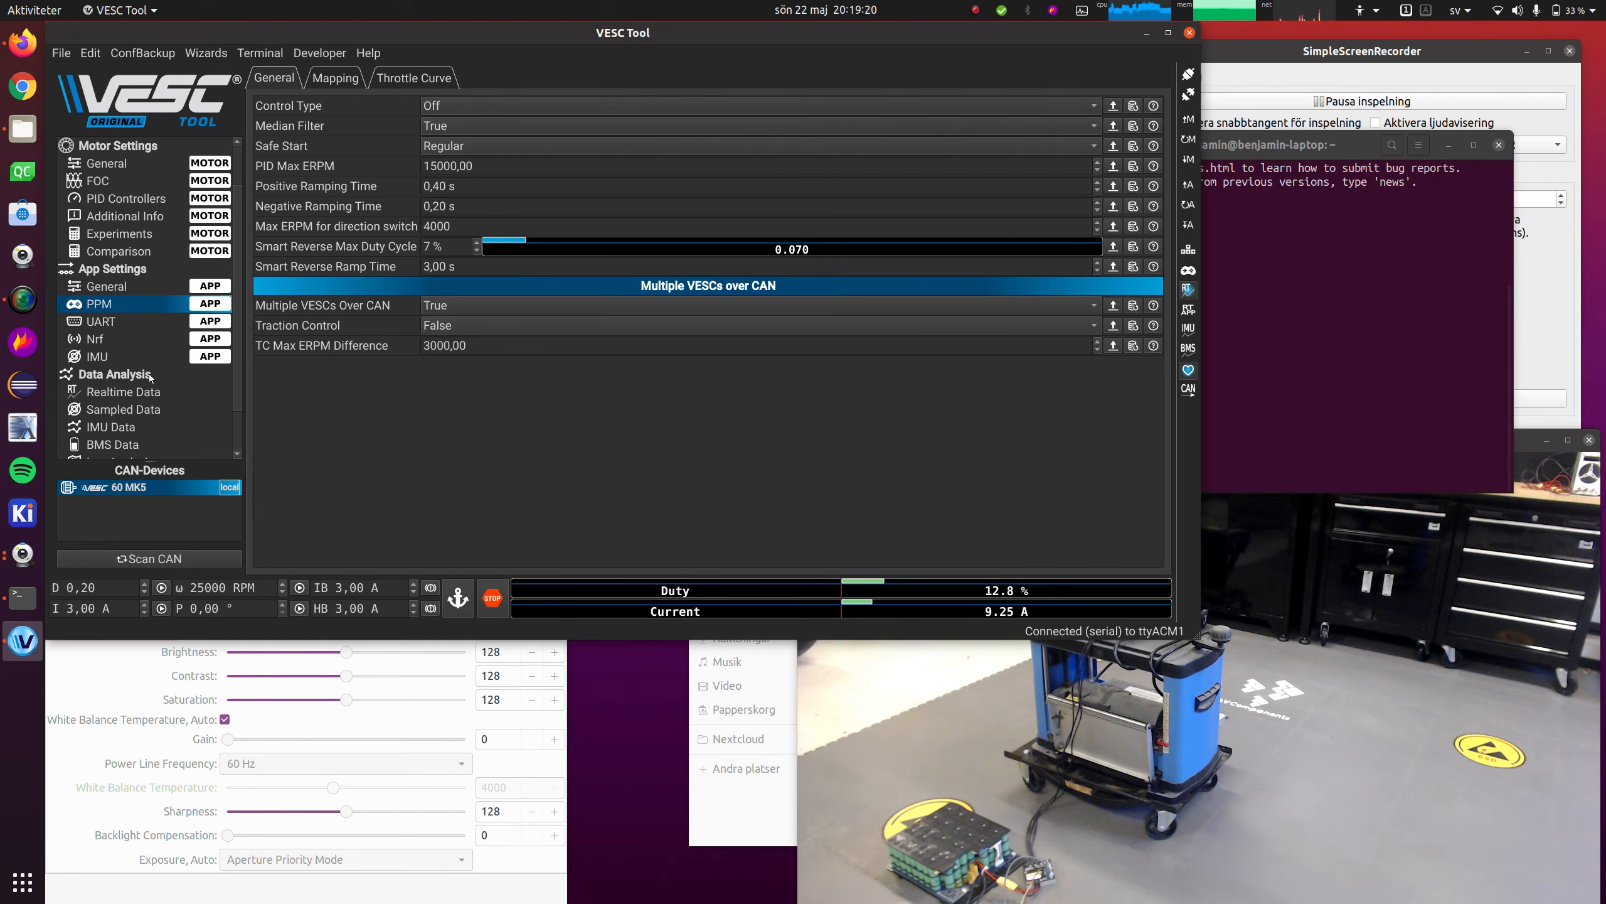
{"action": "left_click", "coordinate": [1260, 430]}
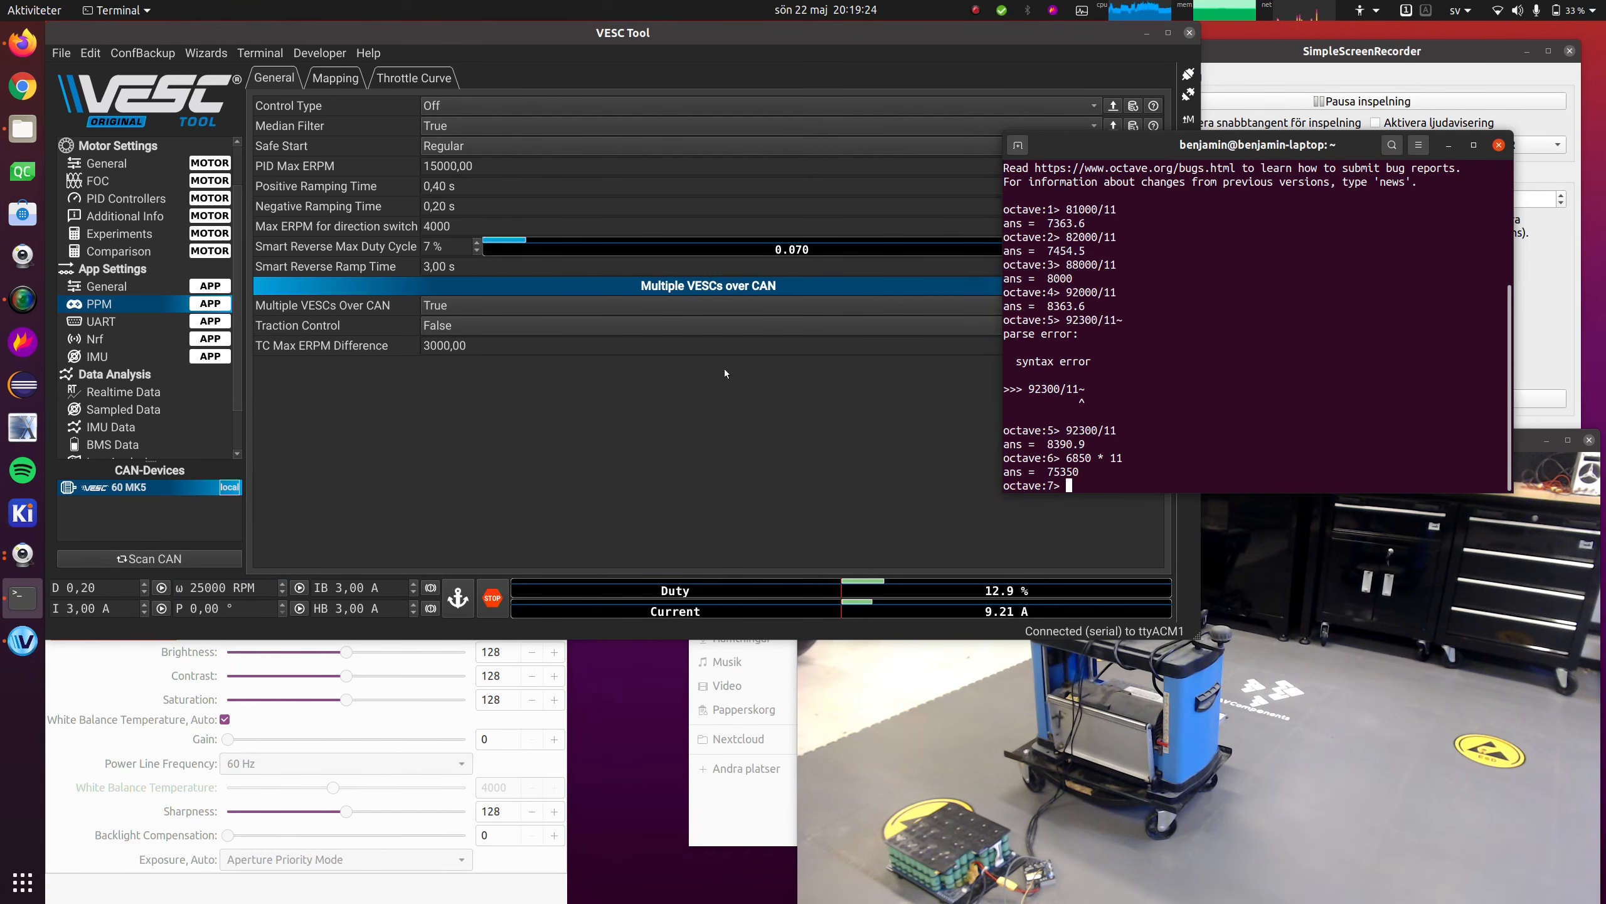
{"action": "left_click", "coordinate": [161, 396]}
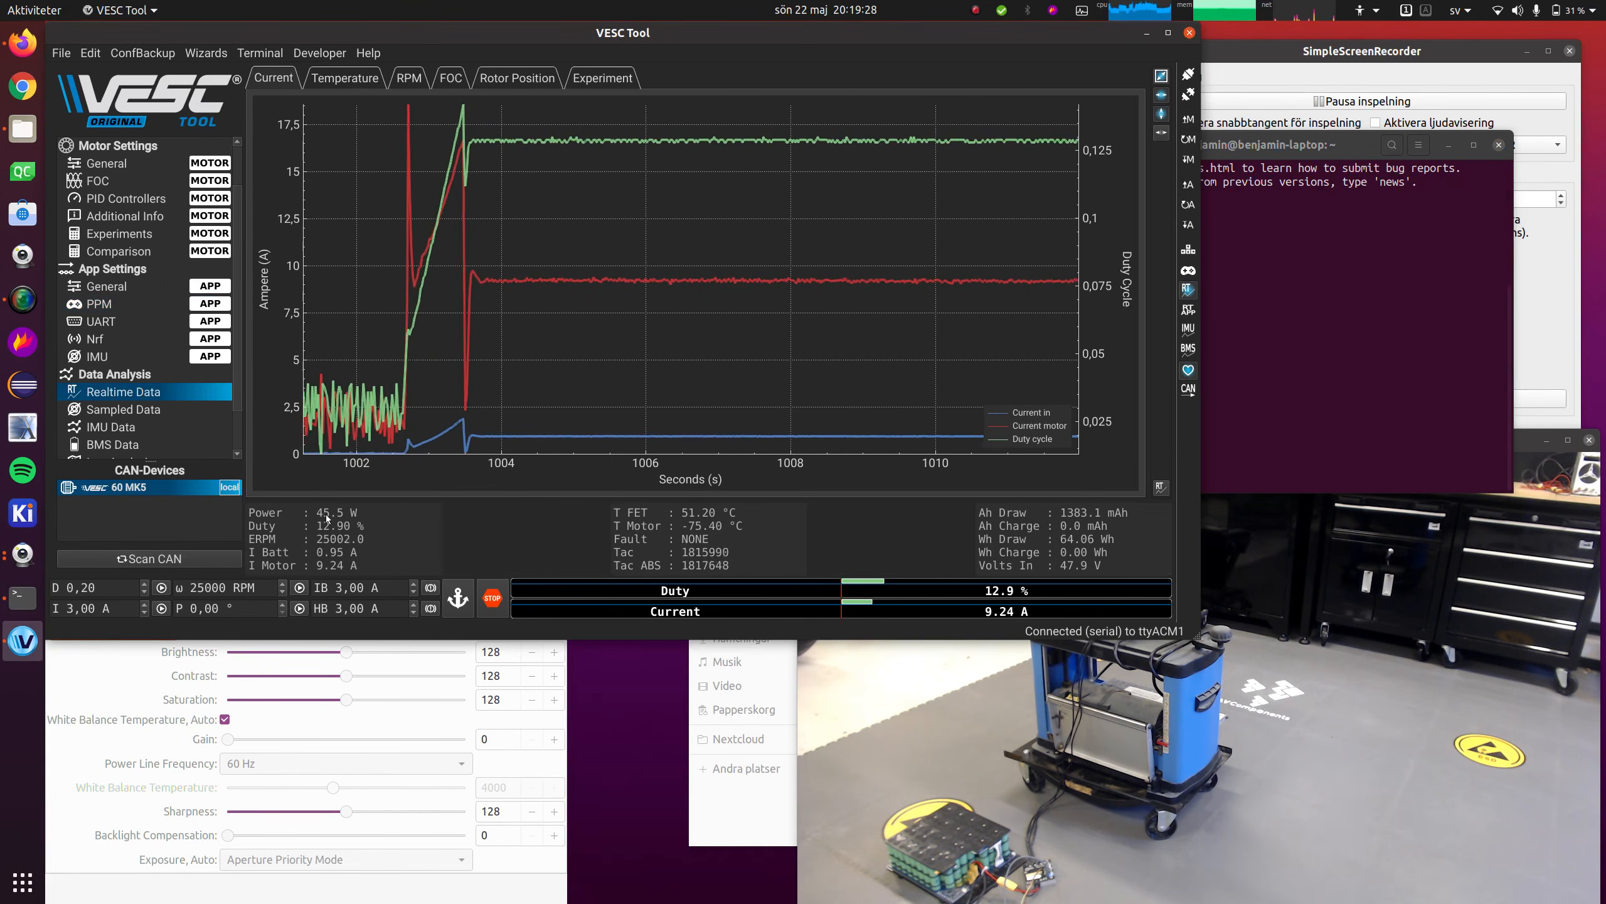
Set the speed command to 75350 RPM and run the motor while monitoring the realtime current and power
{"action": "left_click", "coordinate": [198, 589]}
{"action": "key", "text": "BackSpace"}
{"action": "type", "text": "7"}
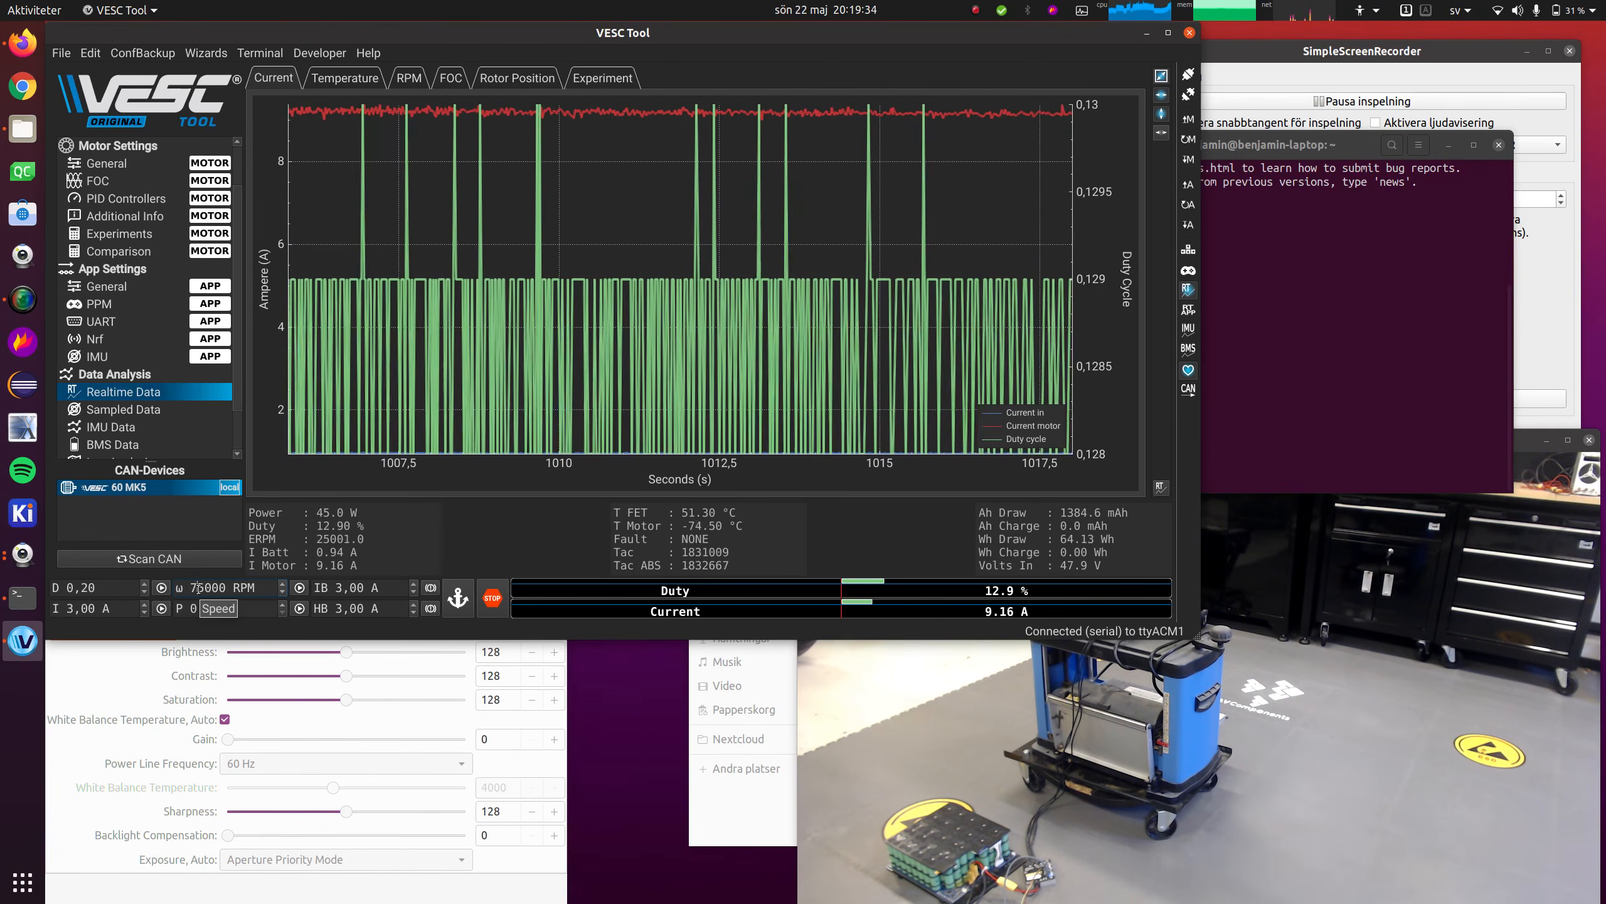
{"action": "key", "text": "Right"}
{"action": "key", "text": "Right"}
{"action": "key", "text": "Right"}
{"action": "key", "text": "BackSpace"}
{"action": "key", "text": "BackSpace"}
{"action": "type", "text": "35"}
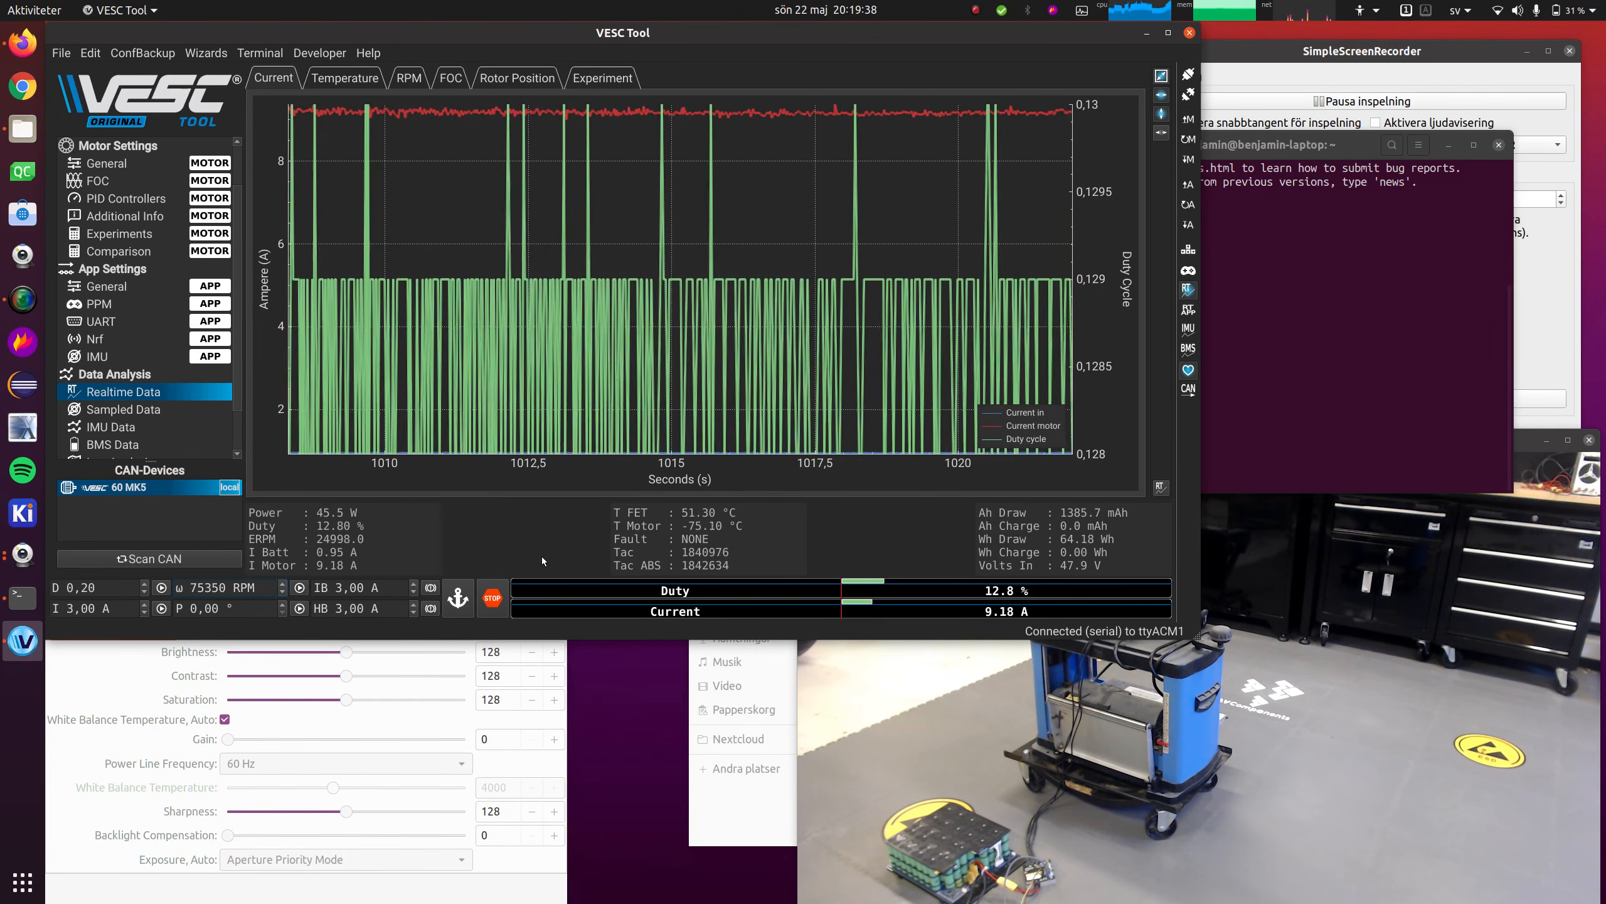
{"action": "left_click", "coordinate": [300, 588]}
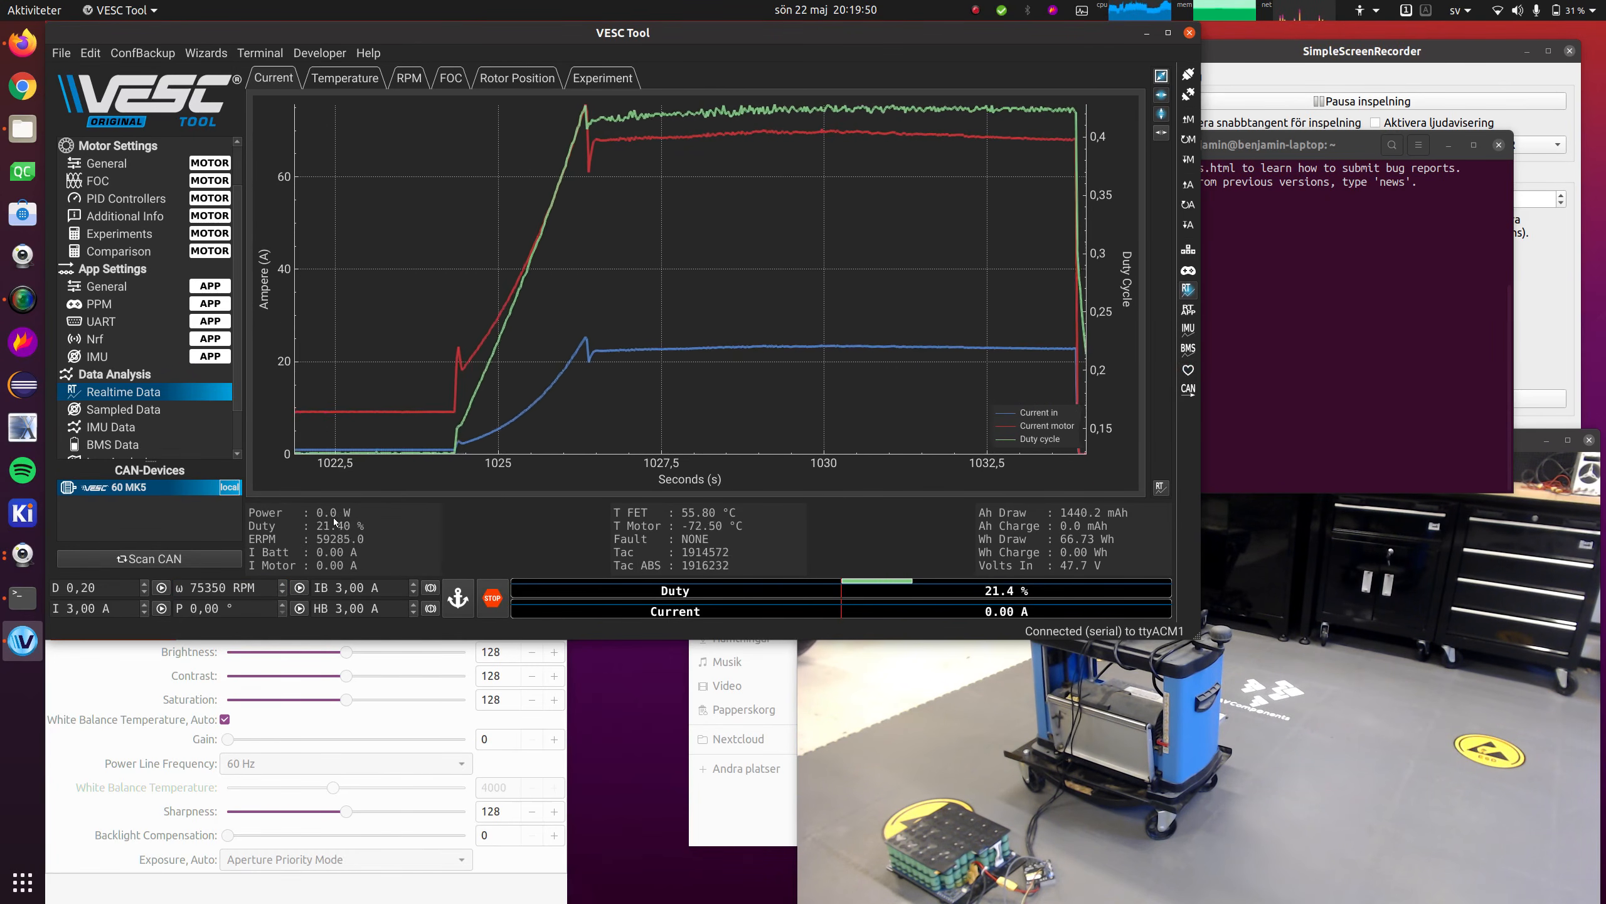
Recheck the 6850 * 11 calculation in the Octave terminal against the manufacturer's propeller data in Firefox, and return to VESC Tool
{"action": "key", "text": "alt+Tab"}
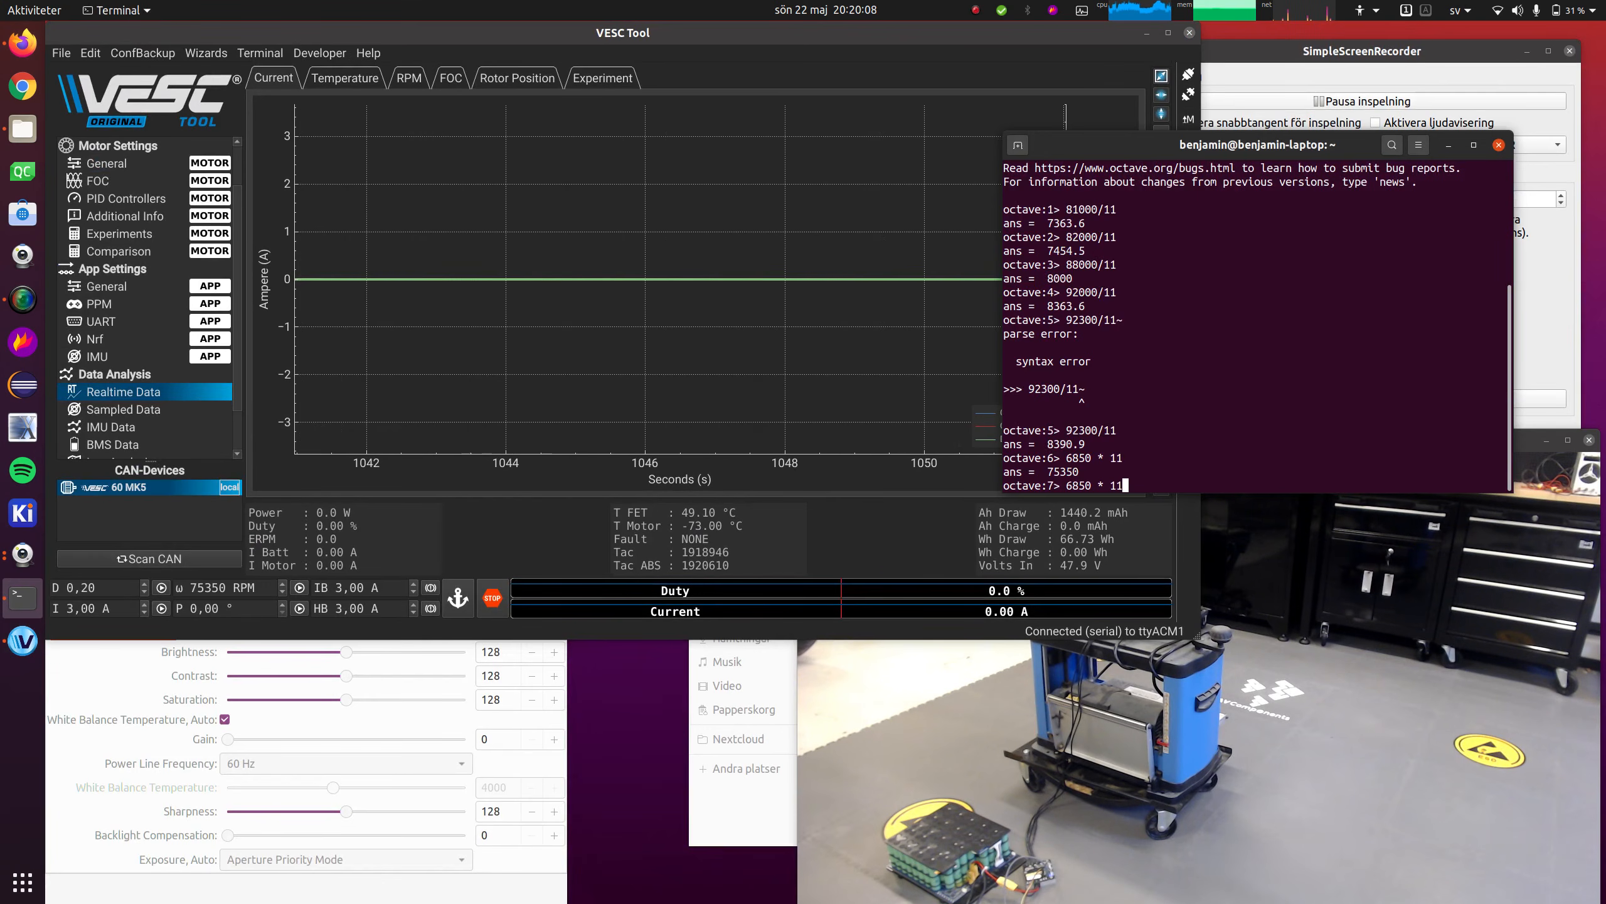
{"action": "key", "text": "Up"}
{"action": "key", "text": "Return"}
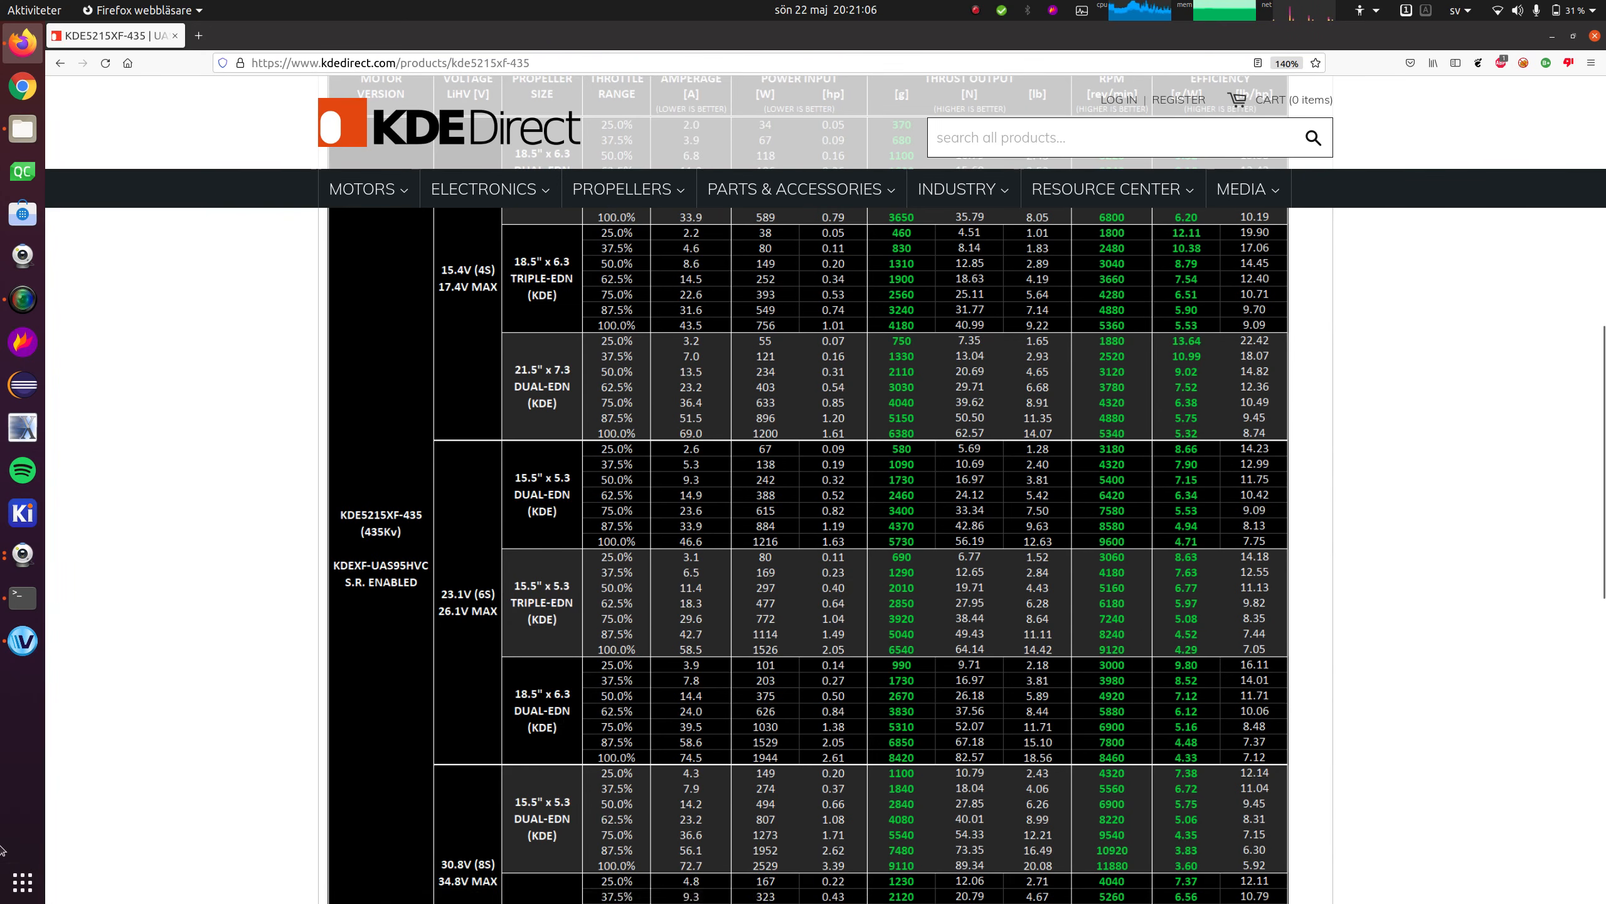
{"action": "left_click", "coordinate": [22, 640]}
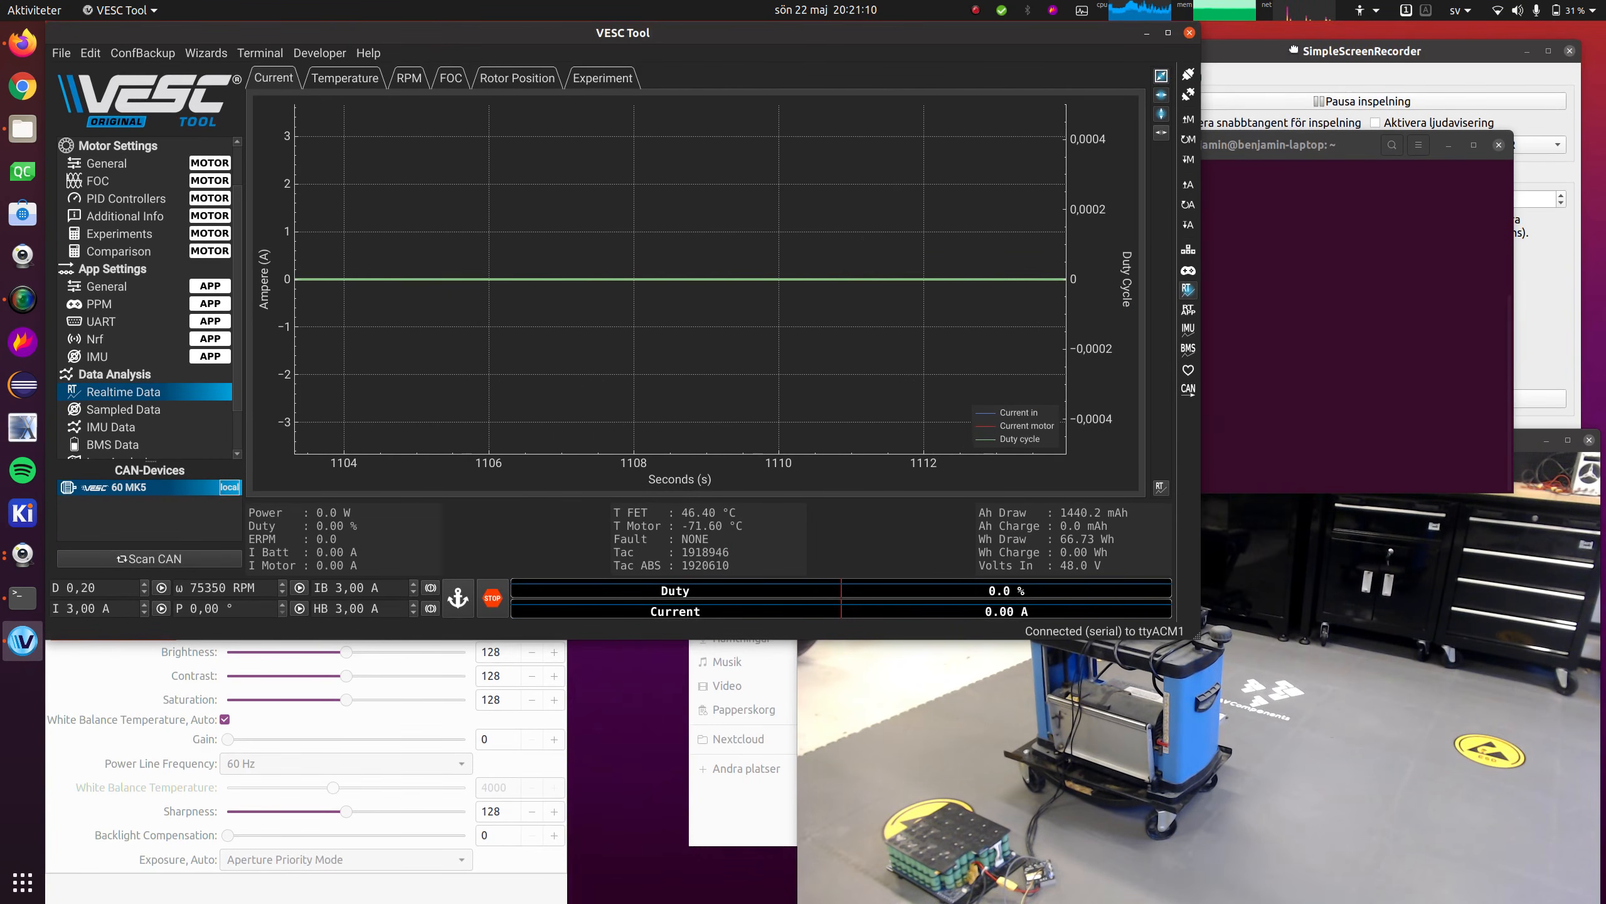
{"action": "left_click", "coordinate": [1321, 75]}
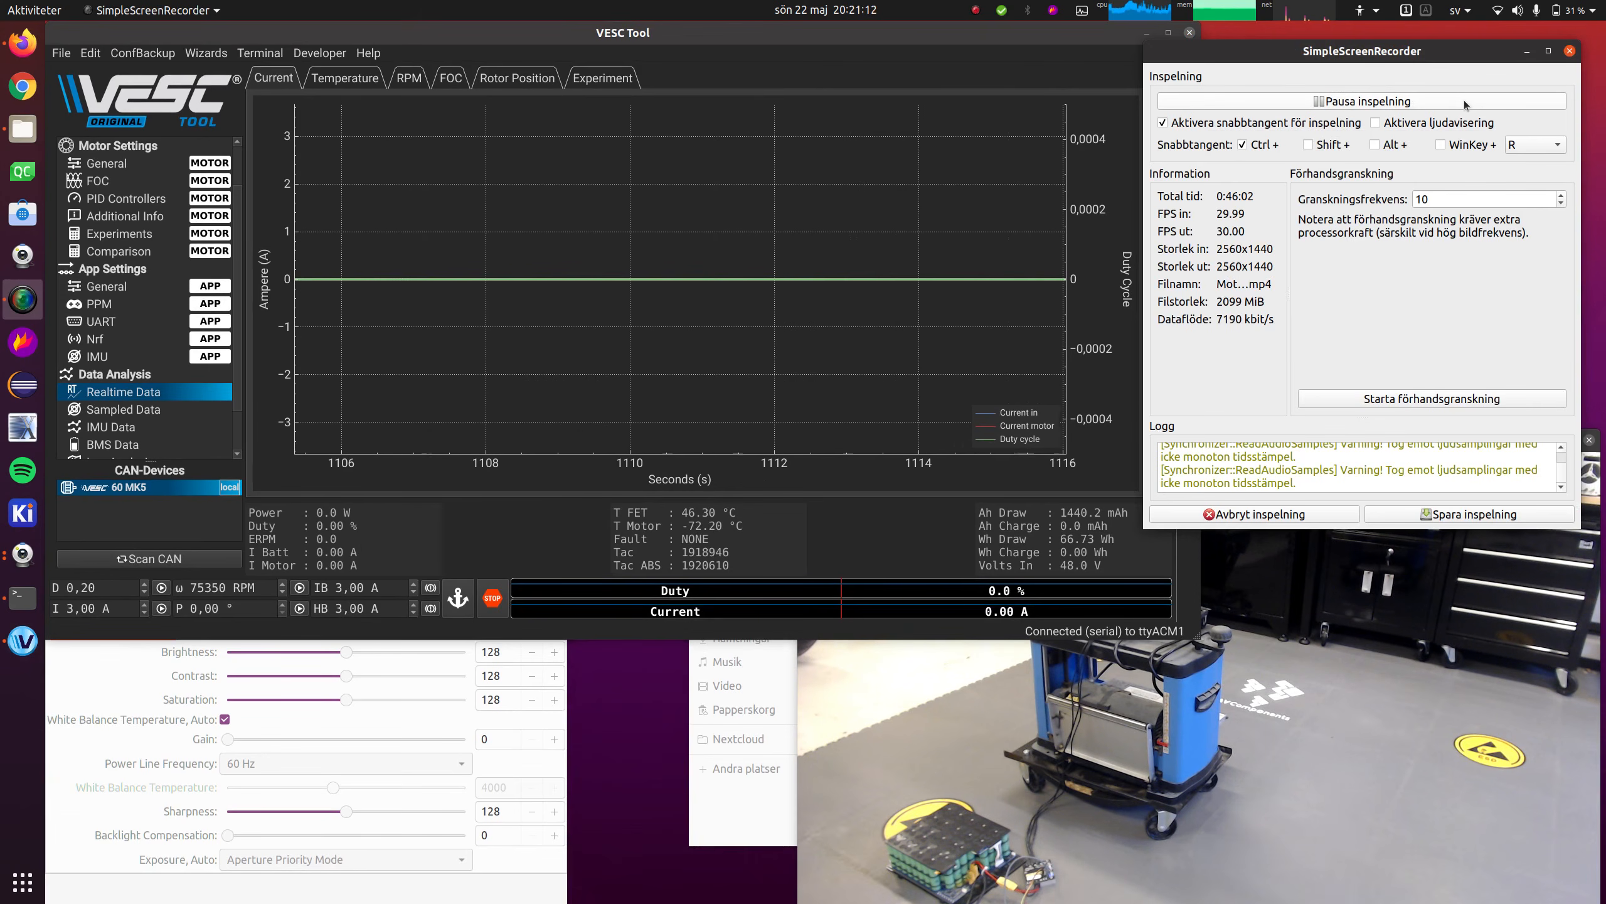